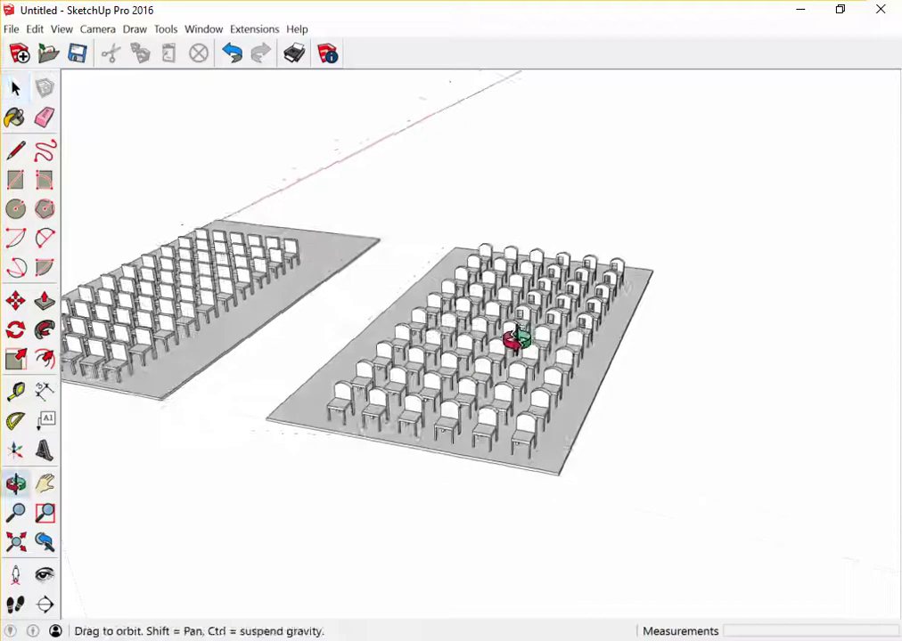
# - Zoom and orbit around the existing chair platforms model
pyautogui.scroll(-2, 419, 358)
pyautogui.scroll(-2, 515, 341)
pyautogui.scroll(2, 368, 336)
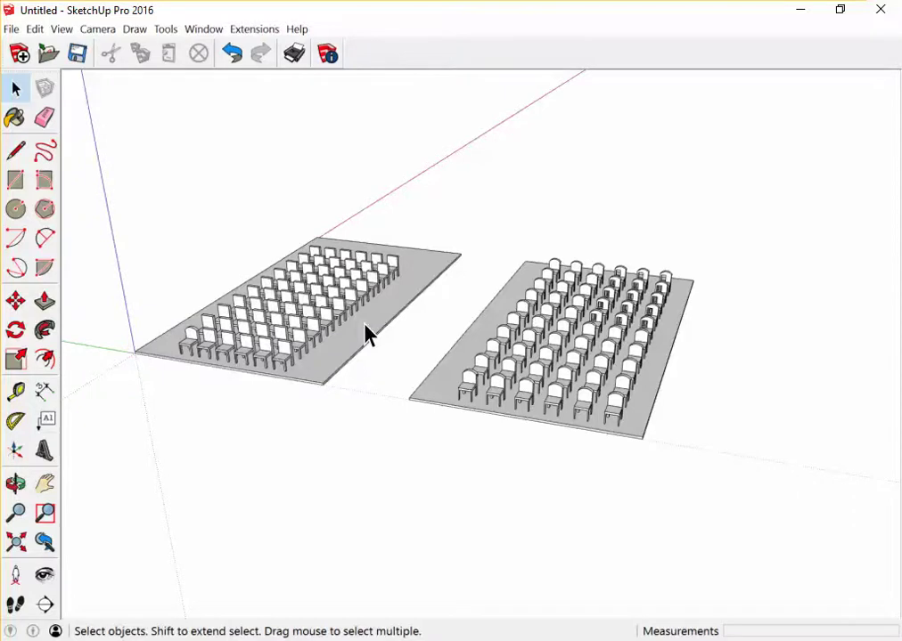
pyautogui.scroll(-2, 552, 378)
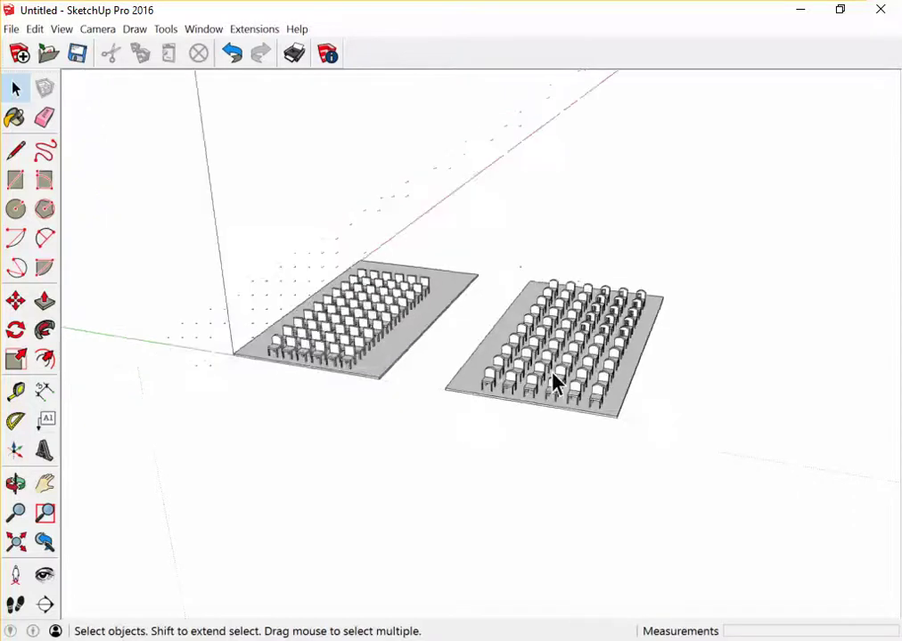
pyautogui.scroll(1, 534, 378)
pyautogui.scroll(2, 382, 365)
pyautogui.scroll(1, 332, 292)
pyautogui.scroll(-2, 545, 399)
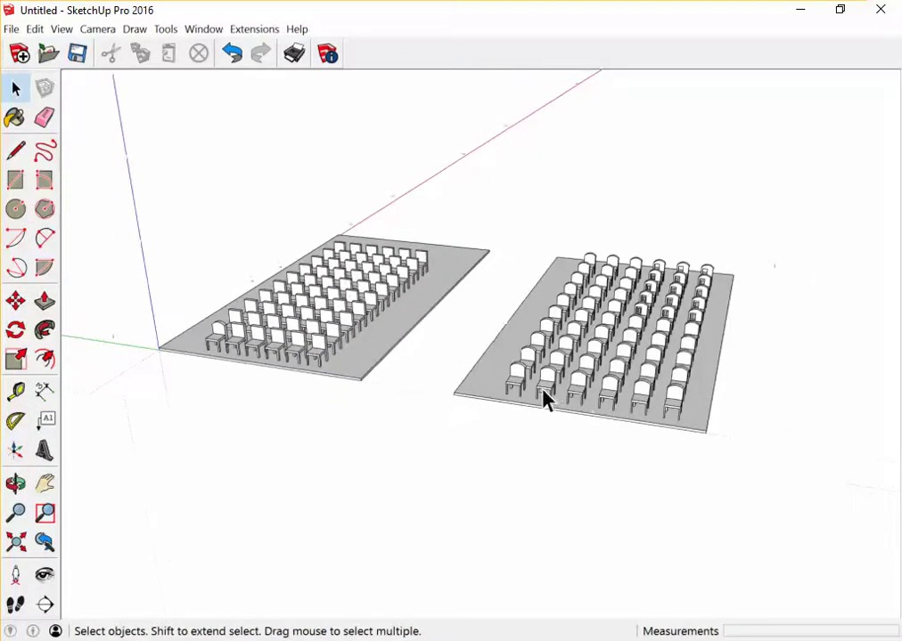
pyautogui.moveTo(580, 408); pyautogui.dragTo(532, 369, button='middle')
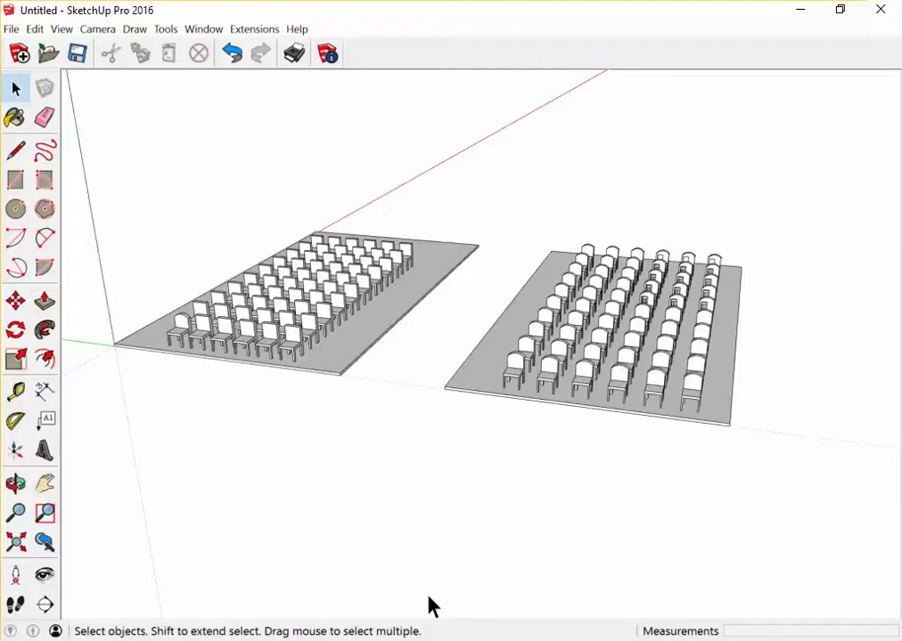
pyautogui.scroll(-3, 427, 137)
pyautogui.scroll(1, 352, 102)
pyautogui.scroll(1, 267, 89)
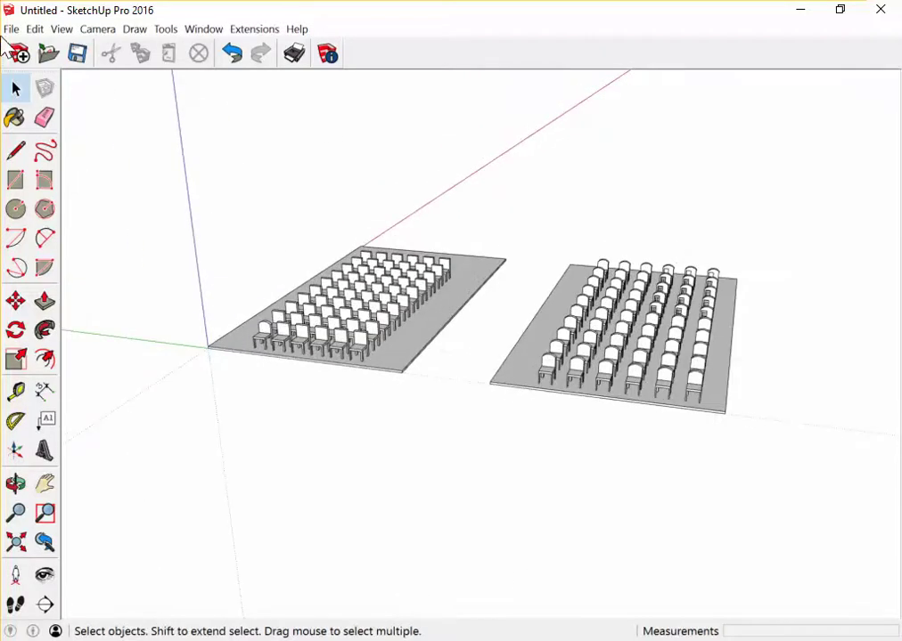
# - Start a new model without saving the chairs, then tilt the view into 3D perspective
pyautogui.click(10, 29)
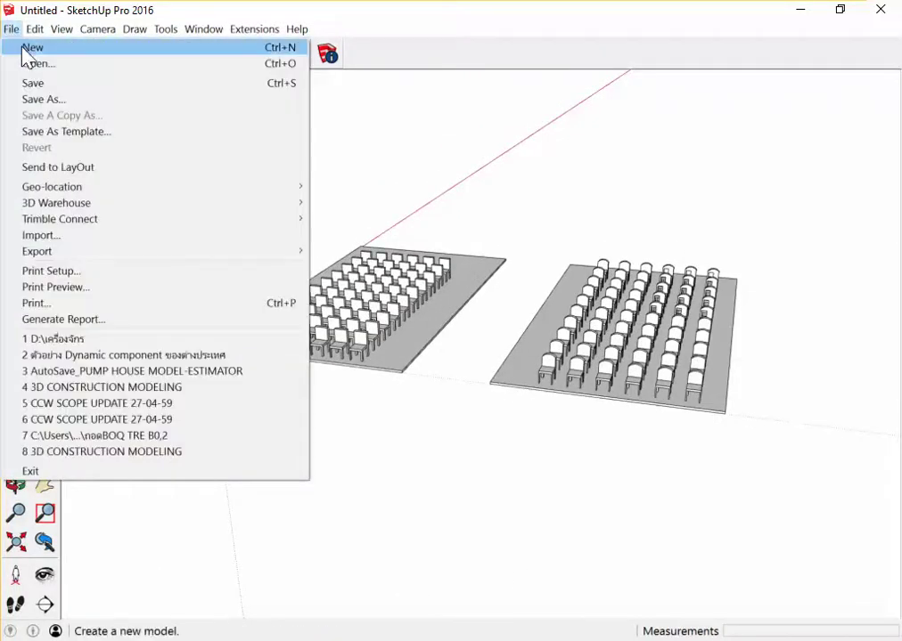
pyautogui.click(27, 47)
pyautogui.click(486, 365)
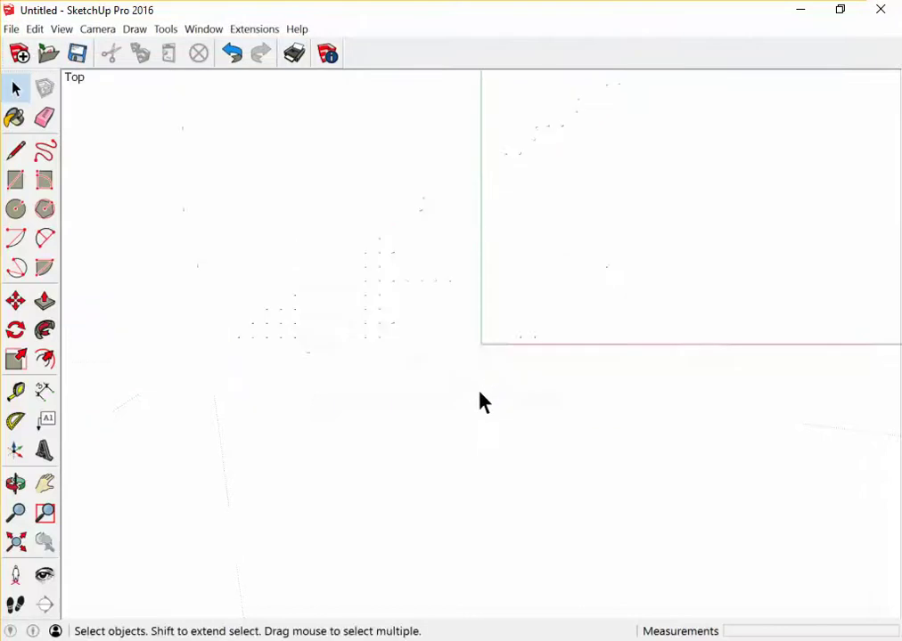
pyautogui.moveTo(479, 403)
pyautogui.mouseDown(button='middle')
pyautogui.moveTo(538, 411)
pyautogui.moveTo(376, 434)
pyautogui.mouseUp(button='middle')
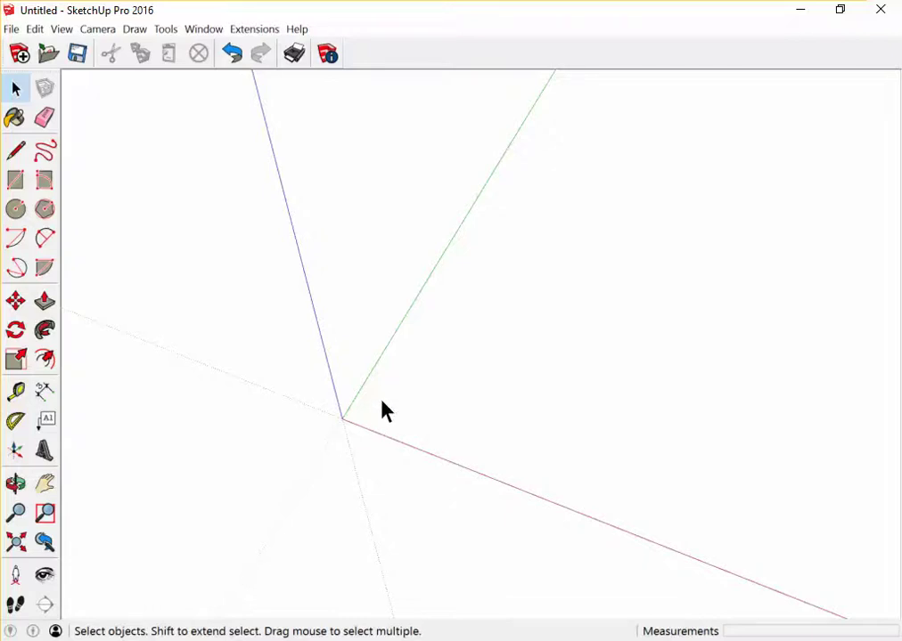
# - Attempt a .6,.6 rectangle near the origin, then undo the resulting sliver
pyautogui.press('r')
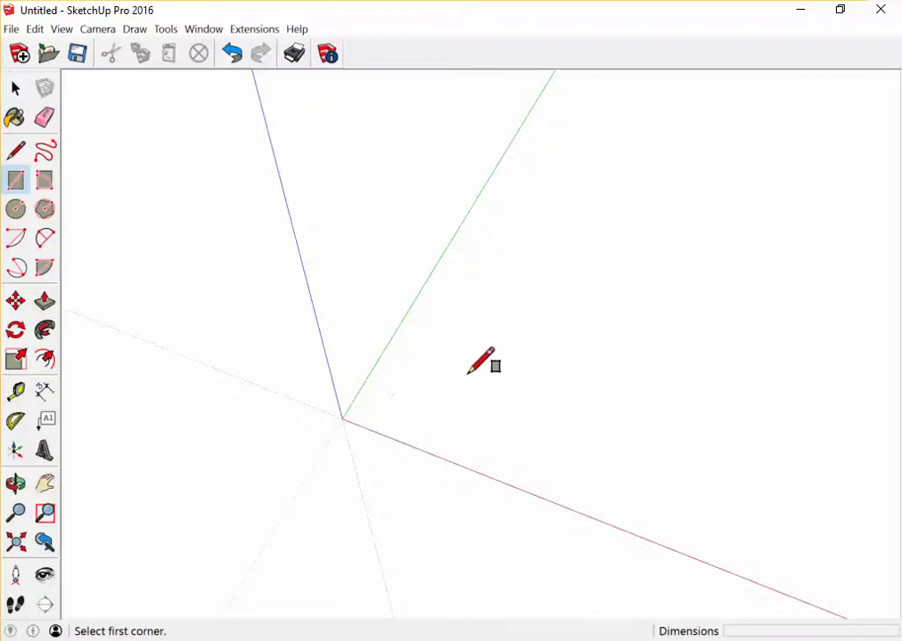
pyautogui.scroll(2, 515, 390)
pyautogui.click(319, 425)
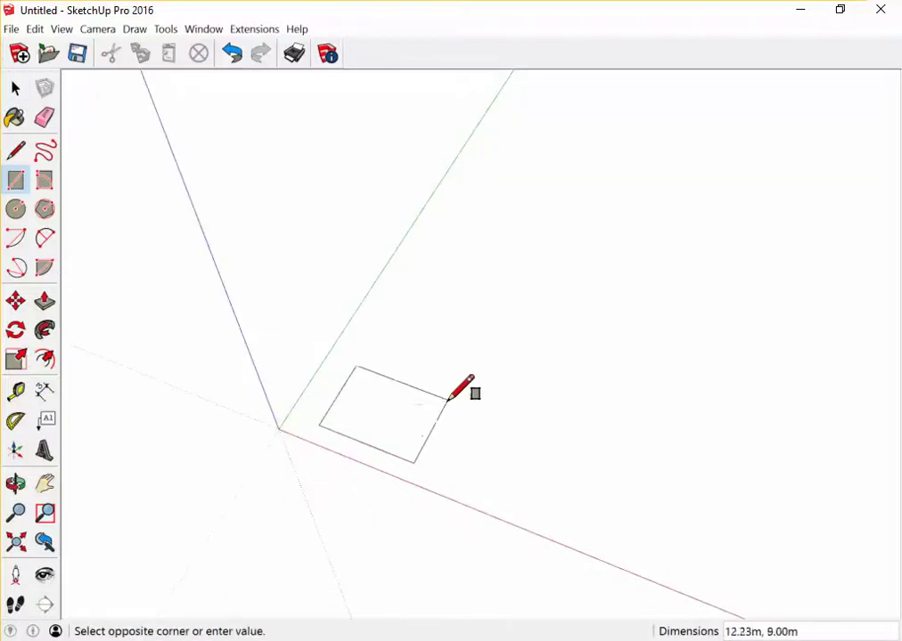
pyautogui.write('.6,.')
pyautogui.write('6')
pyautogui.press('Return')
pyautogui.press('z')
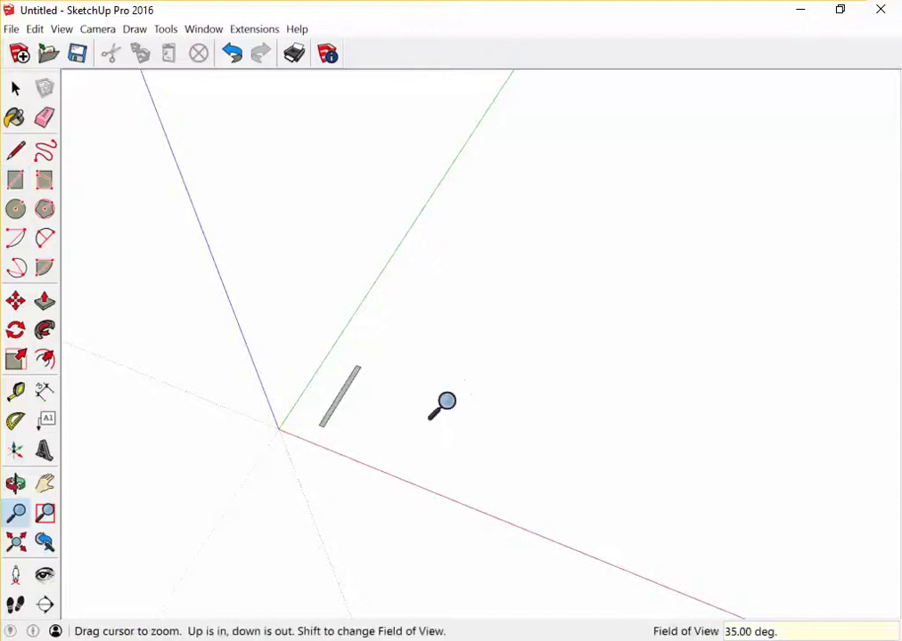
pyautogui.hotkey('ctrl', 'z')
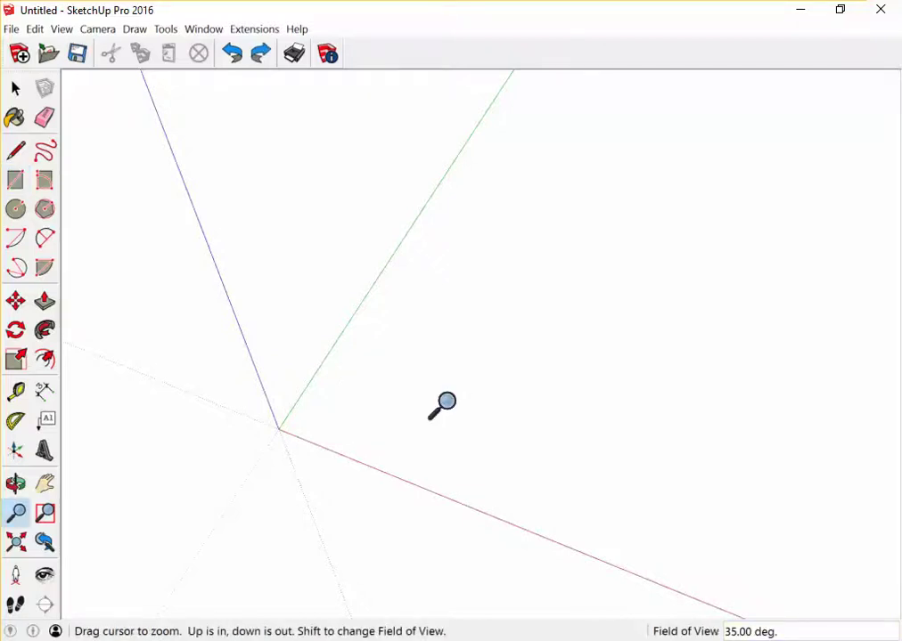
# - Draw a 0.6 × 0.6 m square beside the origin
pyautogui.click(16, 179)
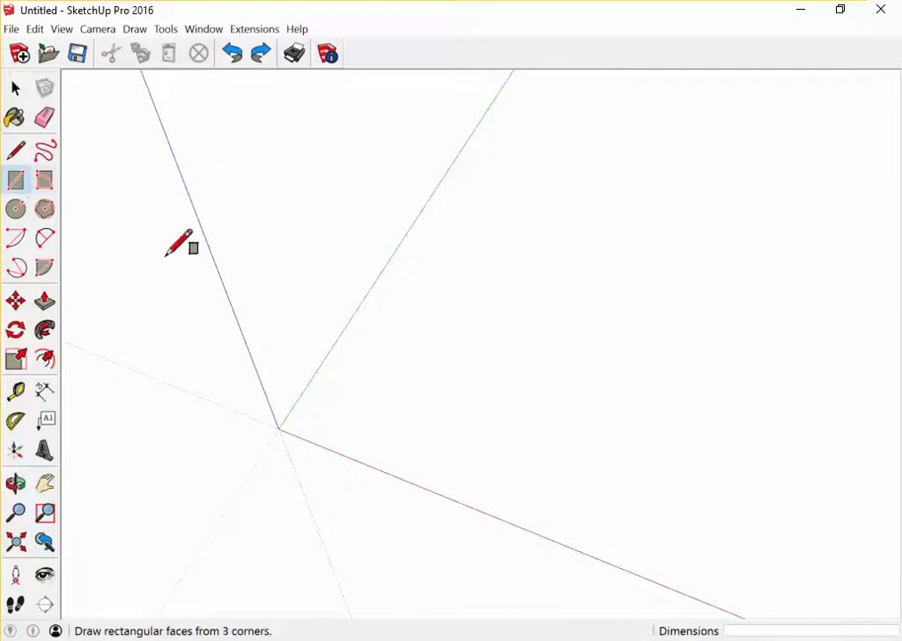
pyautogui.click(335, 431)
pyautogui.write('.6')
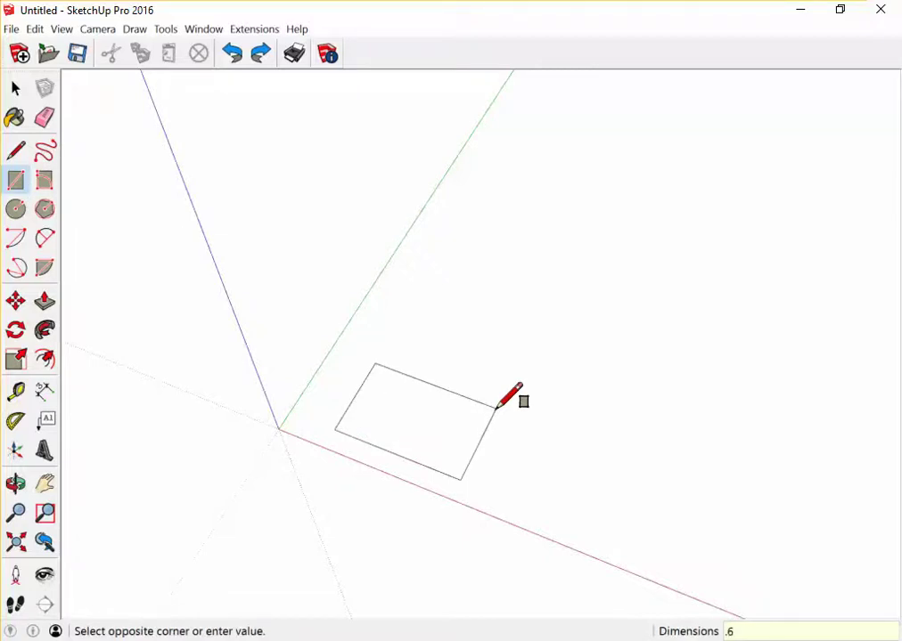
pyautogui.write(',.6')
pyautogui.press('Return')
pyautogui.scroll(1, 320, 450)
pyautogui.scroll(3, 412, 378)
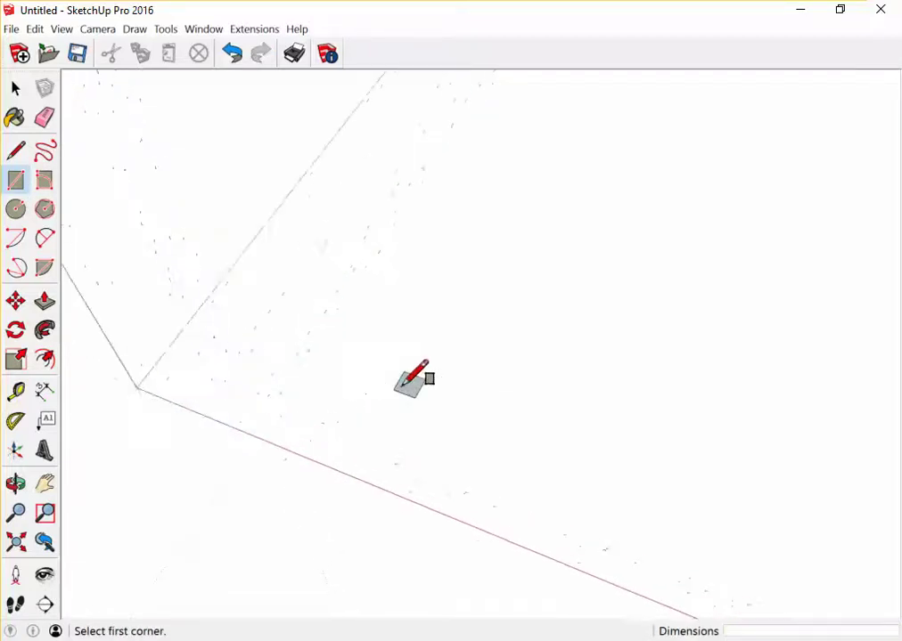
pyautogui.moveTo(413, 378)
pyautogui.mouseDown(button='middle')
pyautogui.moveTo(411, 457)
pyautogui.moveTo(370, 308)
pyautogui.mouseUp(button='middle')
# - Push/pull the square up 0.6 m into a cube
pyautogui.press('p')
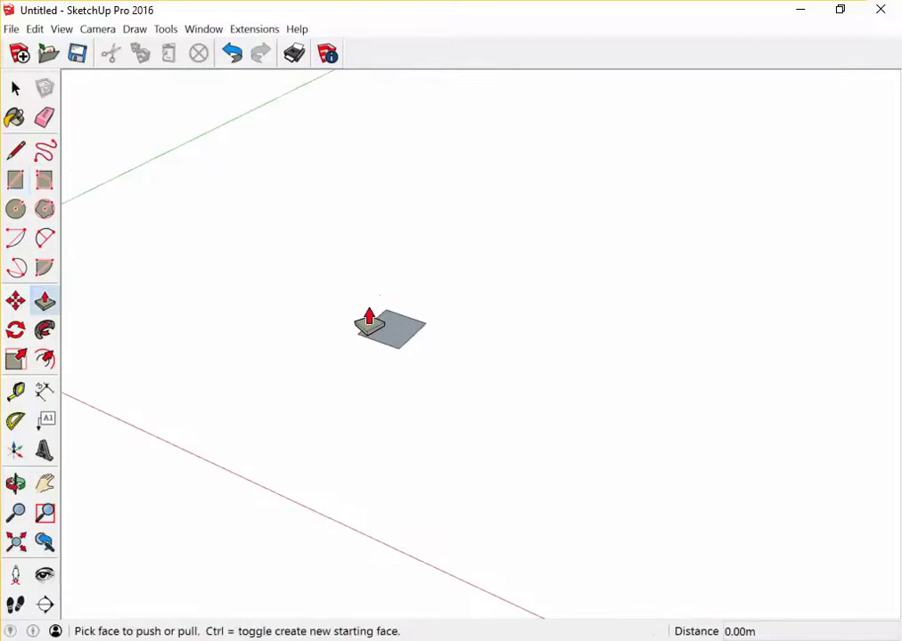
pyautogui.click(389, 327)
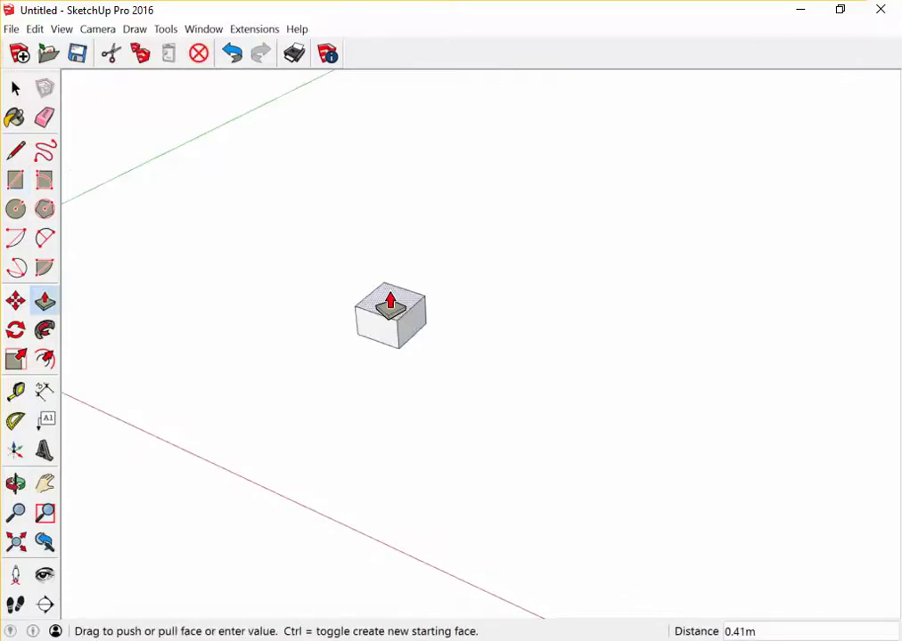
pyautogui.write('.6')
pyautogui.press('Return')
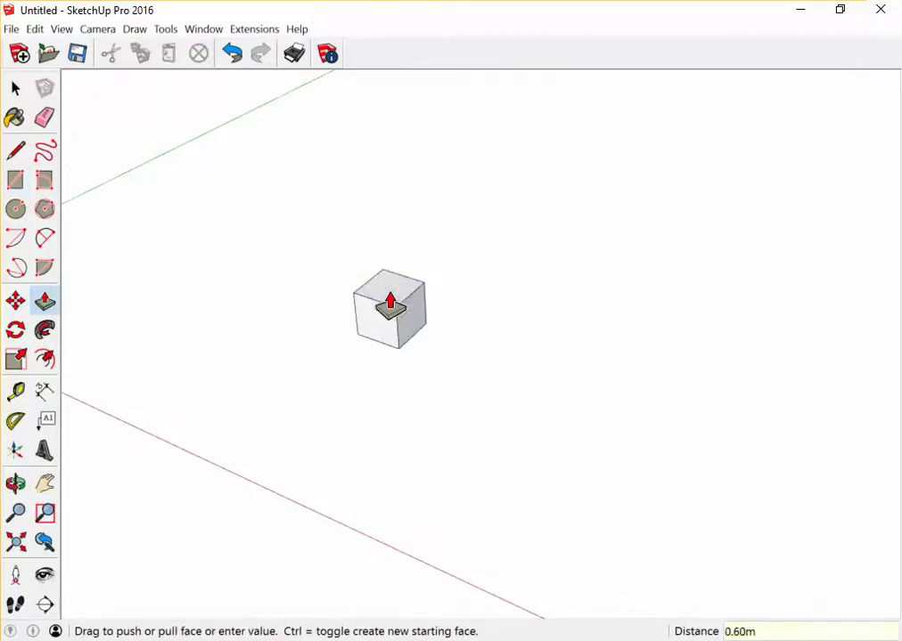
pyautogui.press('space')
pyautogui.scroll(1, 392, 303)
pyautogui.scroll(2, 437, 318)
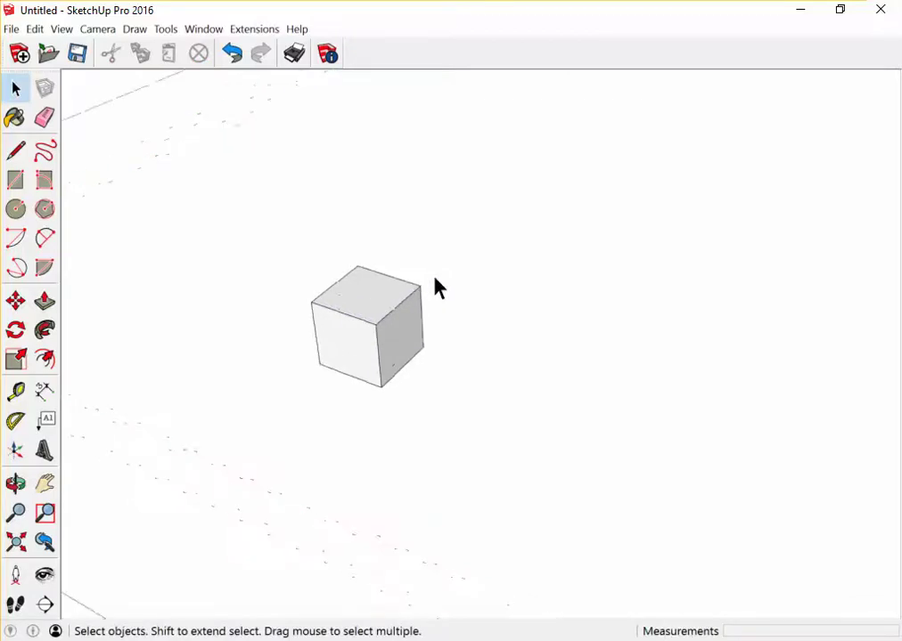
pyautogui.moveTo(438, 289); pyautogui.dragTo(413, 231, button='middle')
# - Select the whole 0.6 m cube and make it a component named F1
pyautogui.scroll(2, 349, 351)
pyautogui.tripleClick(349, 350)
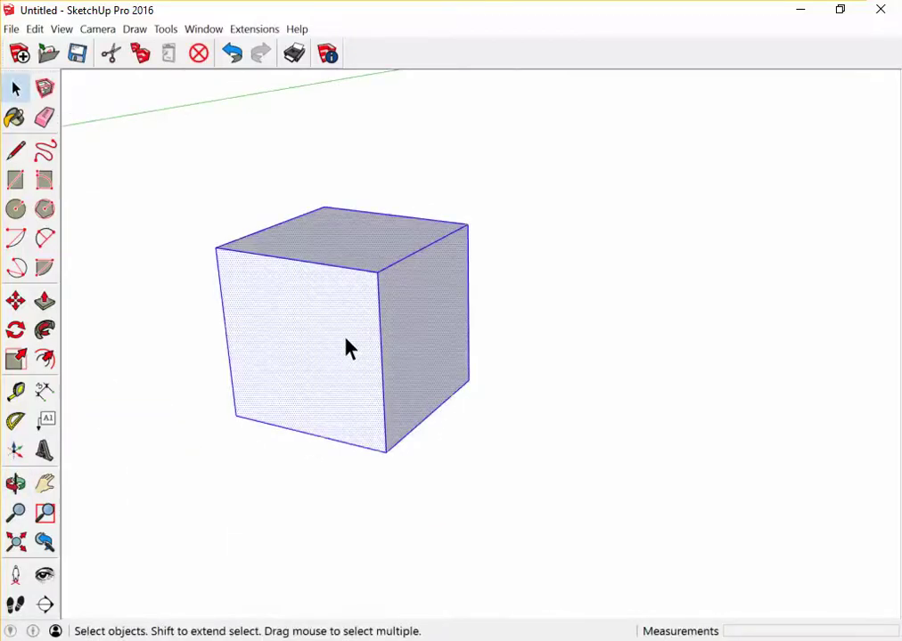
pyautogui.rightClick(338, 289)
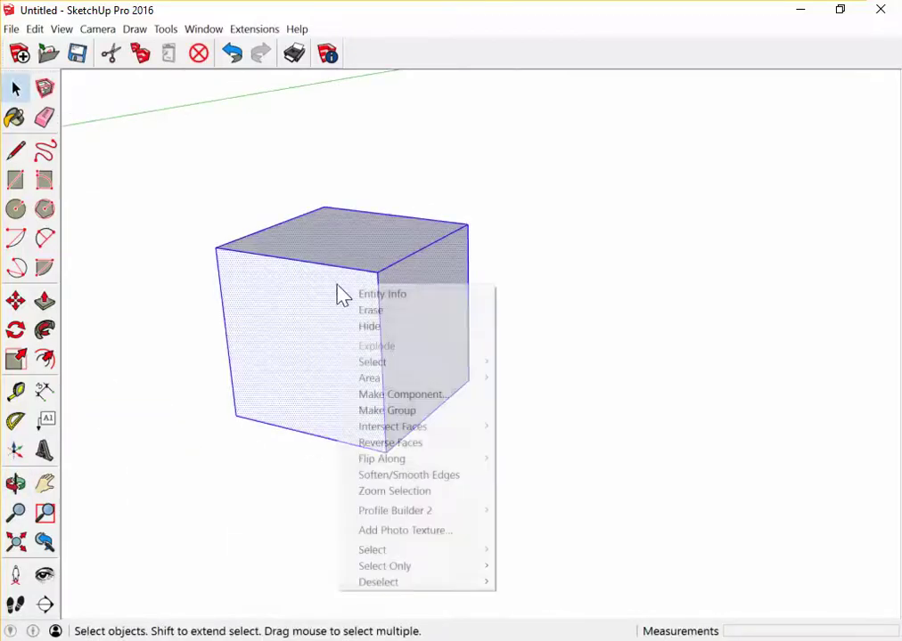
pyautogui.click(461, 404)
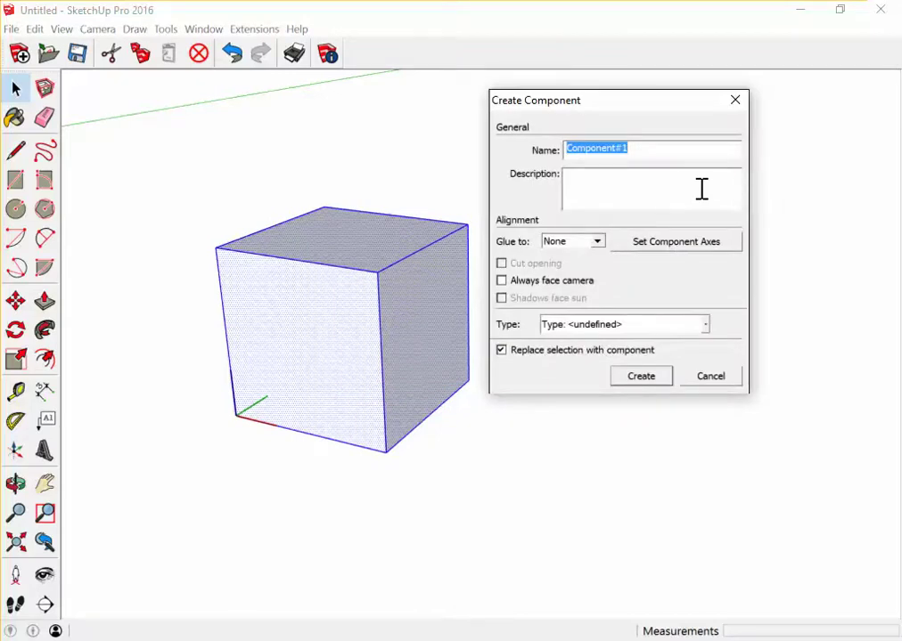
pyautogui.write('F')
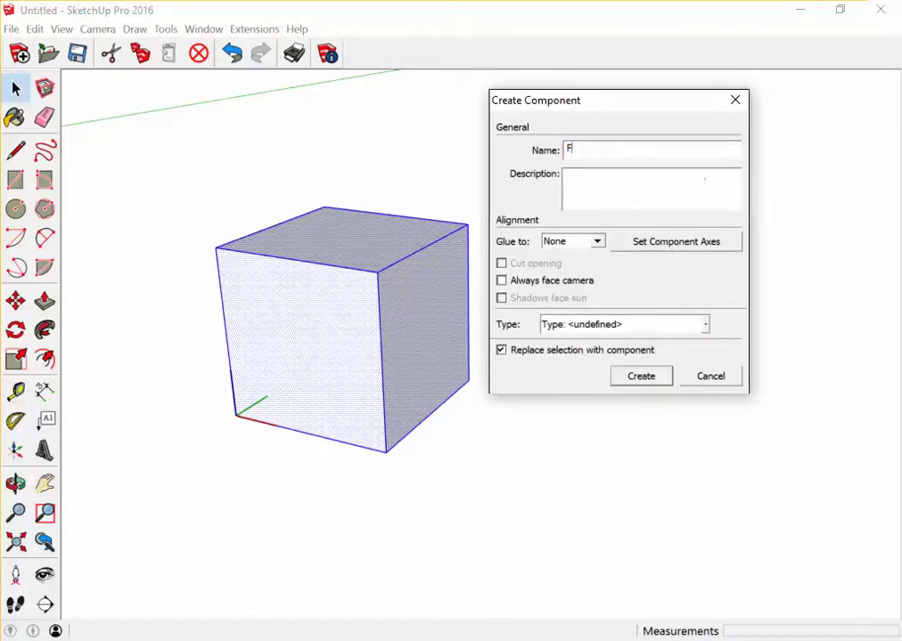
pyautogui.write('1')
pyautogui.click(646, 381)
pyautogui.scroll(-2, 417, 390)
pyautogui.click(579, 415)
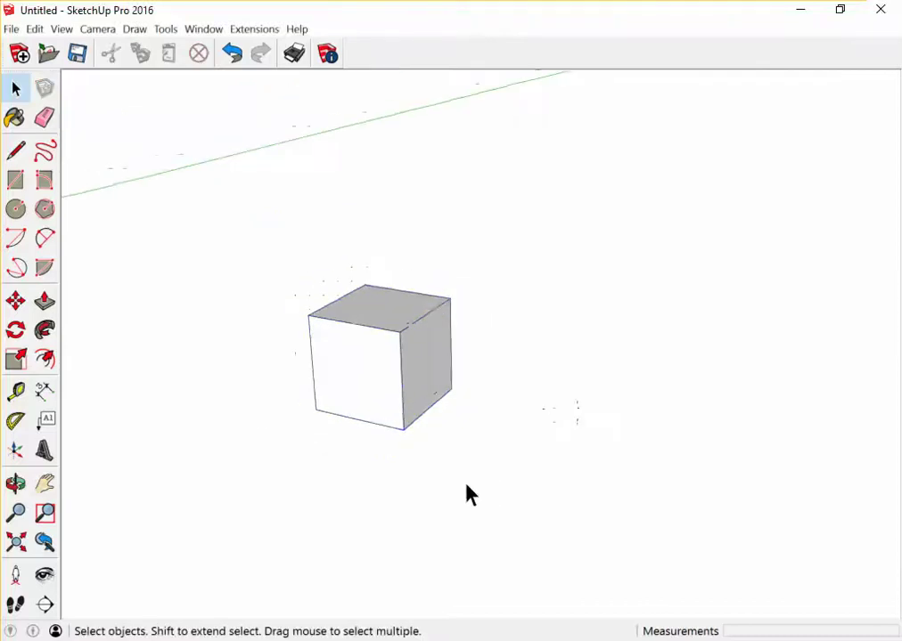
pyautogui.moveTo(468, 496); pyautogui.dragTo(401, 403, button='middle')
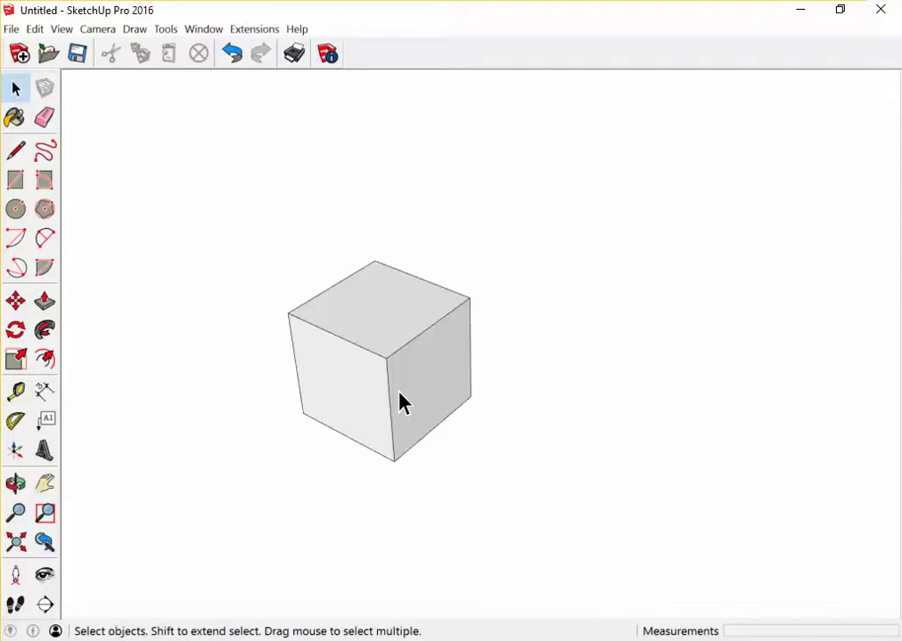
# - Add a leader text 'F1' anchored on the cube's top face, placed above right
pyautogui.scroll(-2, 401, 403)
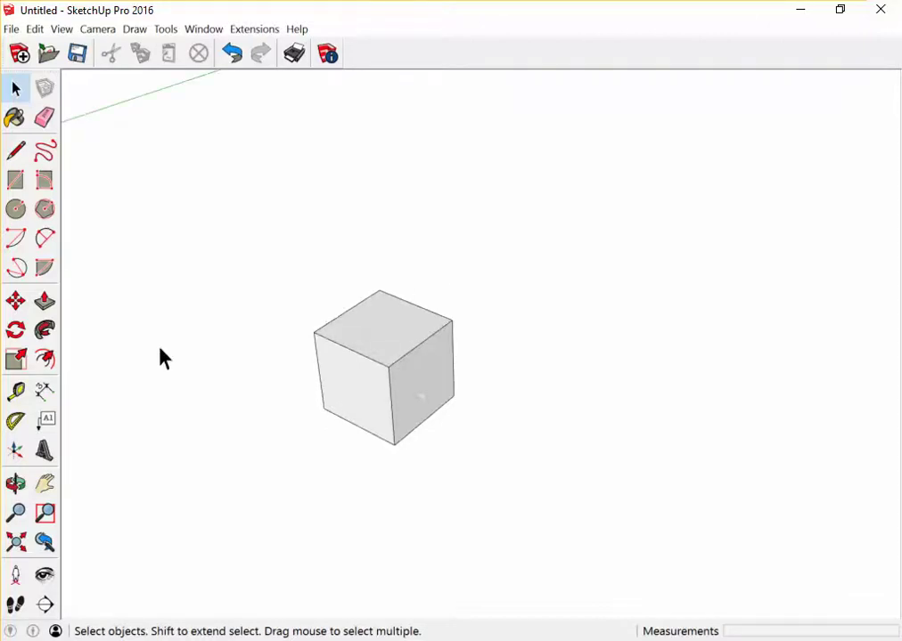
pyautogui.click(46, 426)
pyautogui.click(395, 331)
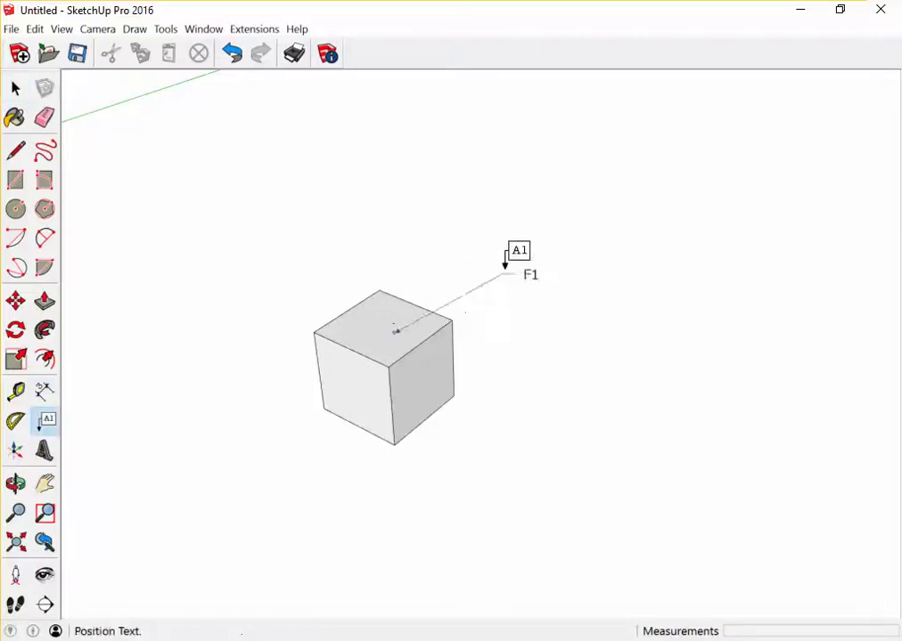
pyautogui.click(532, 215)
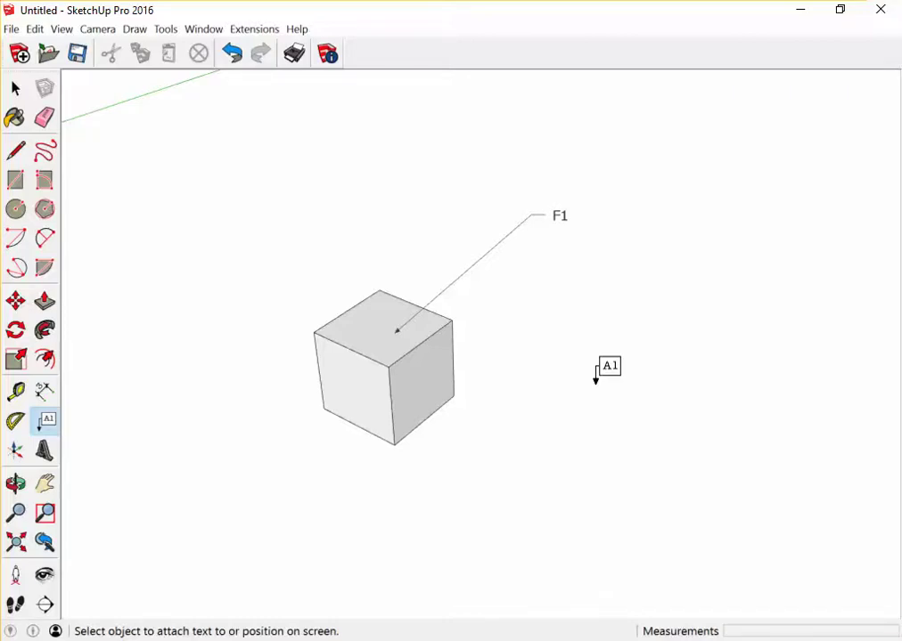
pyautogui.scroll(-3, 387, 355)
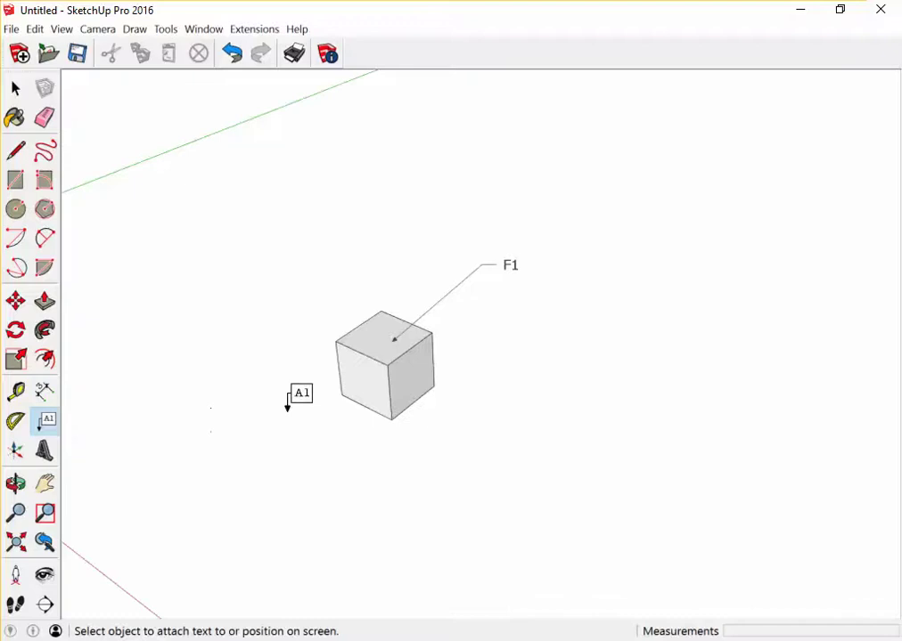
pyautogui.press('space')
pyautogui.scroll(2, 382, 342)
# - Show the cube's Entity Info, undock the tray and close the floating panel
pyautogui.scroll(2, 332, 349)
pyautogui.rightClick(331, 349)
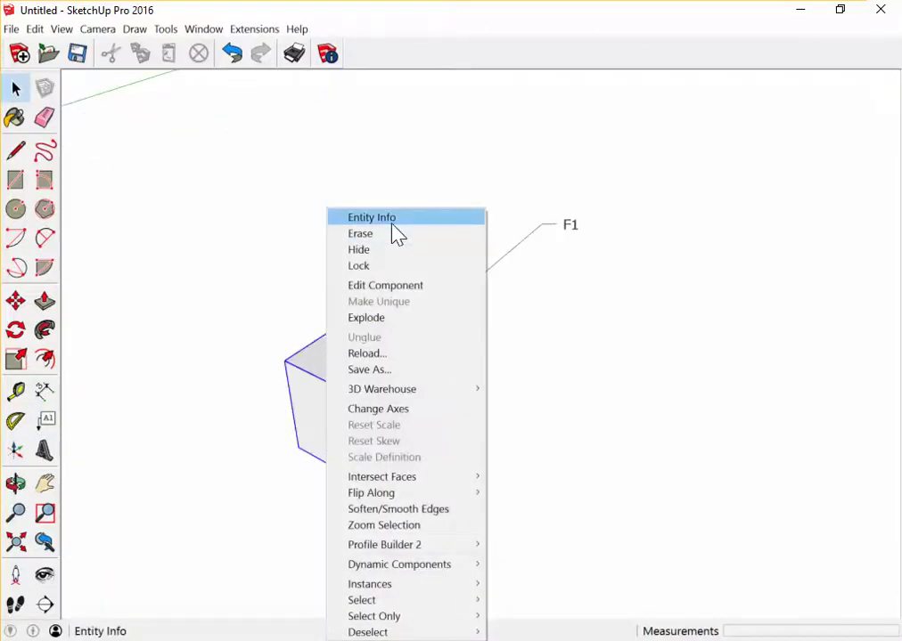
pyautogui.click(392, 223)
pyautogui.moveTo(524, 169)
pyautogui.mouseDown()
pyautogui.moveTo(762, 40)
pyautogui.moveTo(766, 50)
pyautogui.mouseUp()
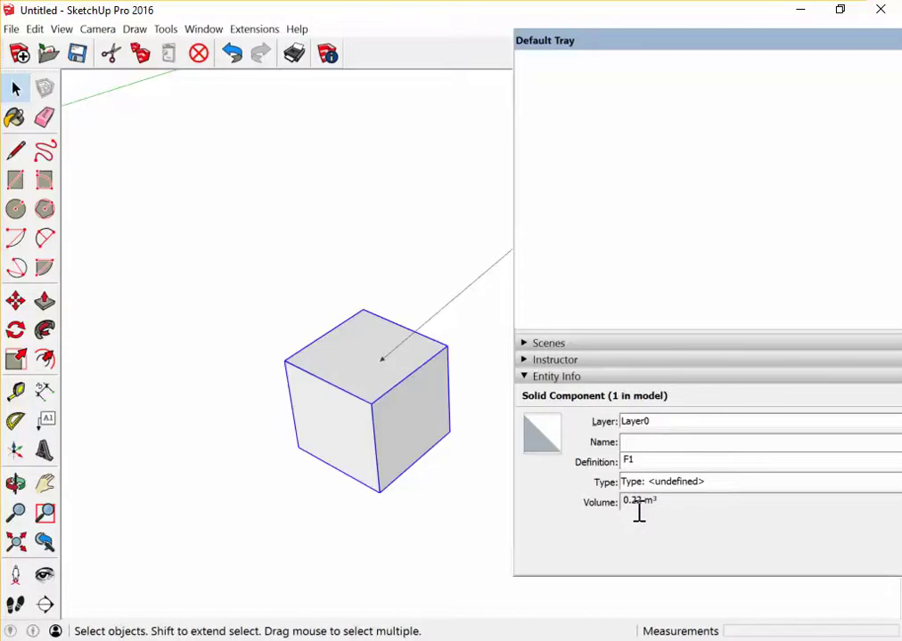
pyautogui.moveTo(807, 50); pyautogui.dragTo(637, 162)
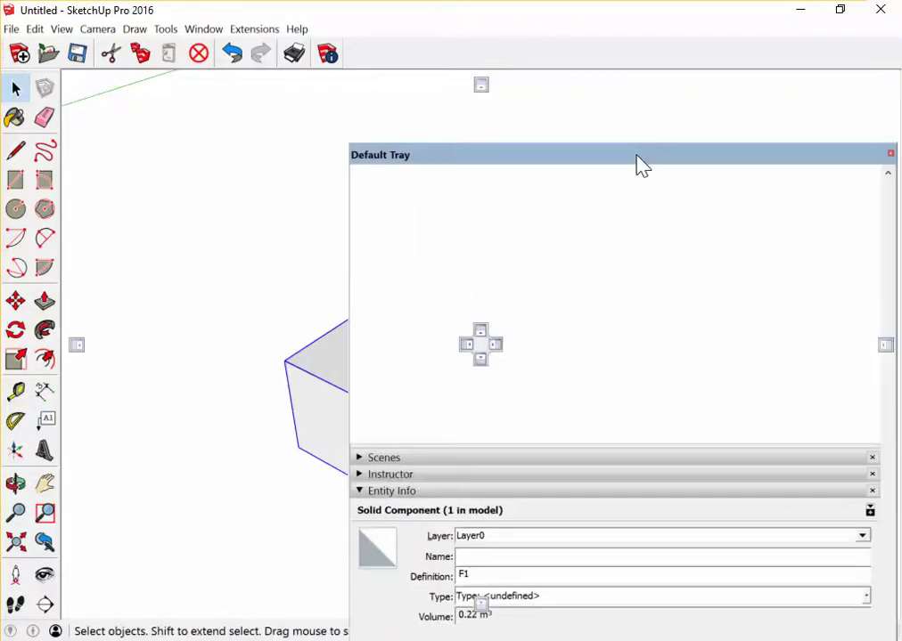
pyautogui.click(888, 155)
# - Erase the F1 leader label and orbit to a new view of the cube
pyautogui.scroll(3, 423, 385)
pyautogui.scroll(-1, 446, 334)
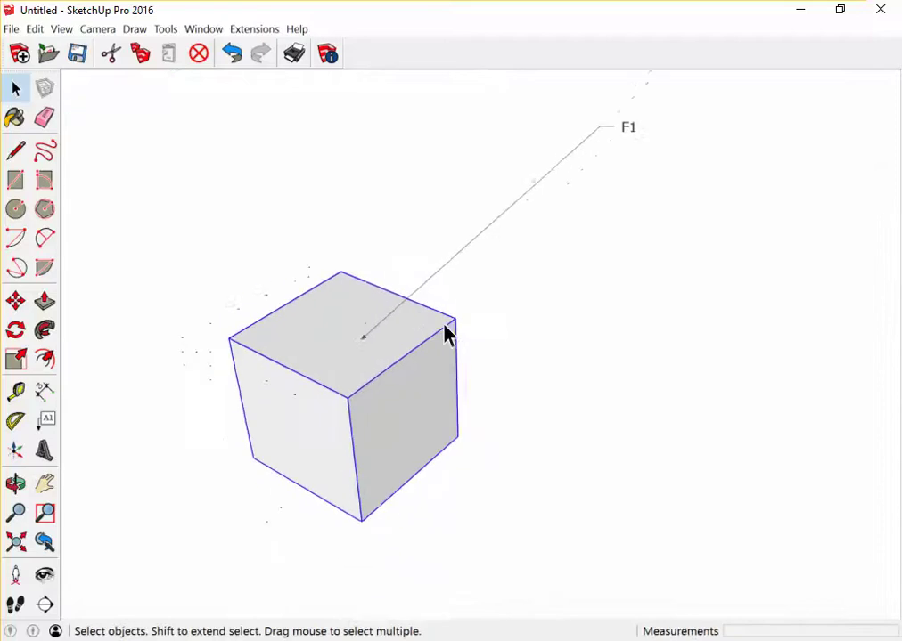
pyautogui.scroll(-2, 496, 335)
pyautogui.press('e')
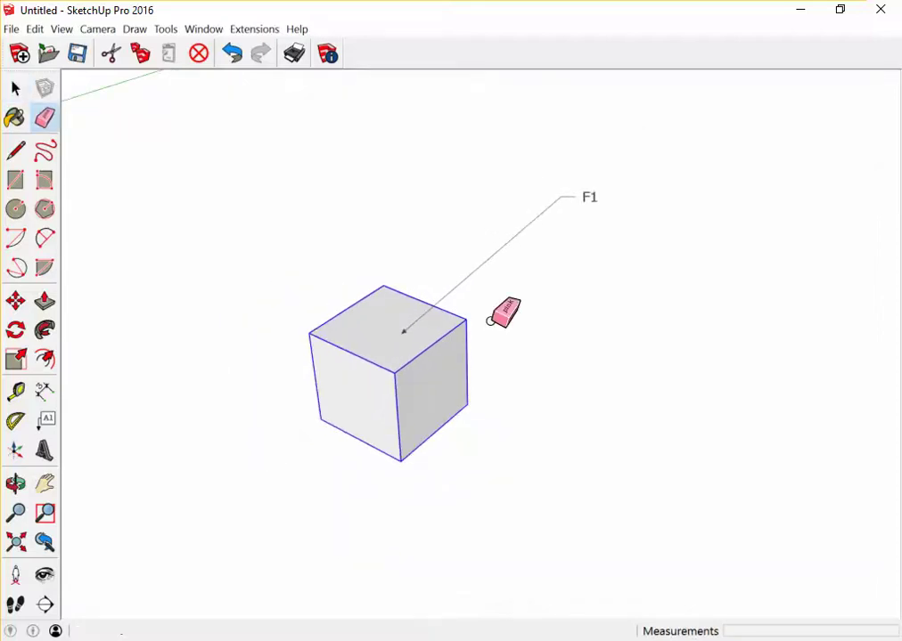
pyautogui.moveTo(529, 217); pyautogui.dragTo(467, 217, button='middle')
pyautogui.scroll(-1, 563, 186)
pyautogui.scroll(-3, 289, 271)
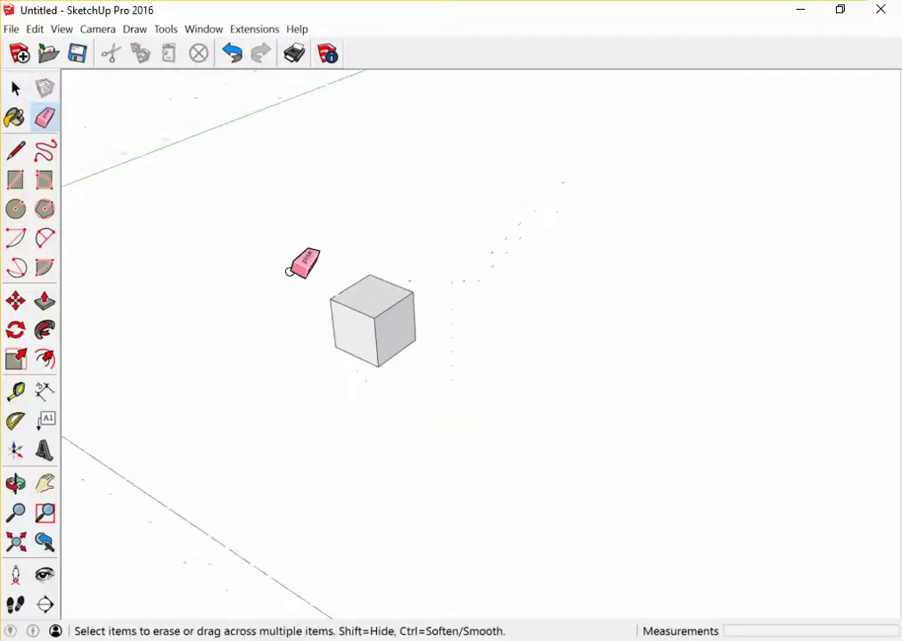
pyautogui.press('space')
pyautogui.scroll(-2, 294, 321)
pyautogui.moveTo(298, 368)
pyautogui.mouseDown(button='middle')
pyautogui.moveTo(318, 387)
pyautogui.moveTo(603, 472)
pyautogui.moveTo(402, 342)
pyautogui.moveTo(684, 463)
pyautogui.moveTo(370, 365)
pyautogui.moveTo(481, 405)
pyautogui.mouseUp(button='middle')
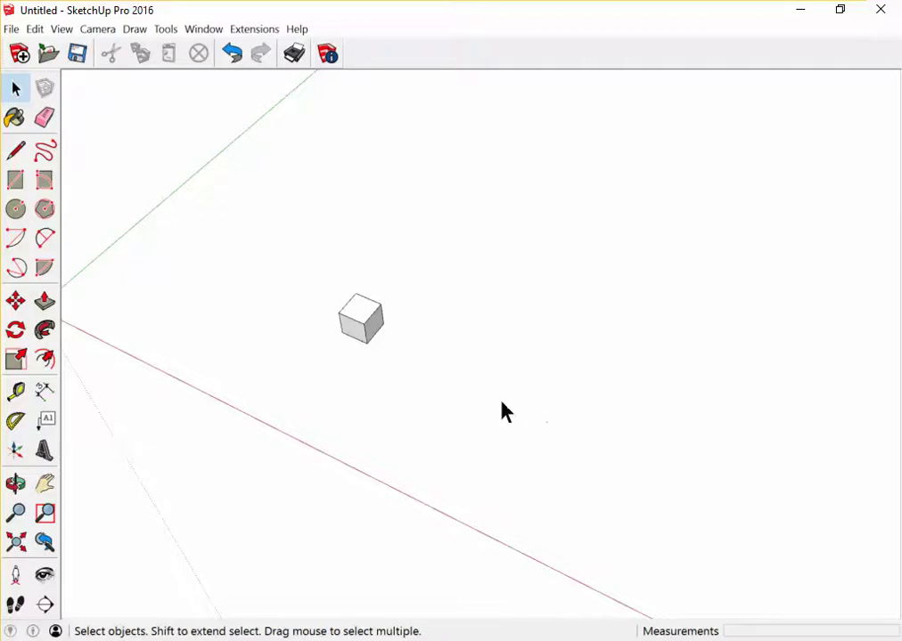
# - Copy the footing 4 m along the red axis and array it x3 for four cubes
pyautogui.press('m')
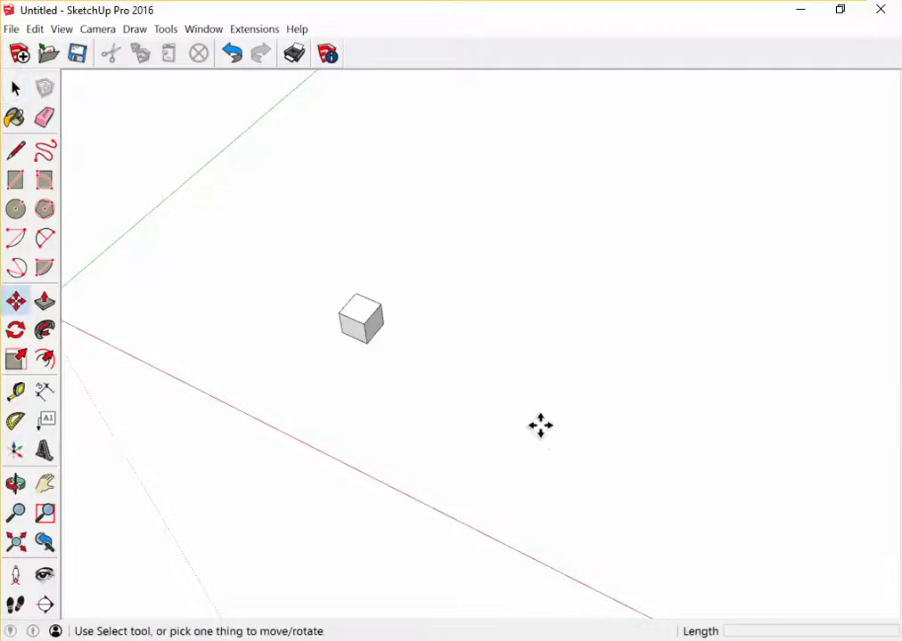
pyautogui.scroll(3, 368, 332)
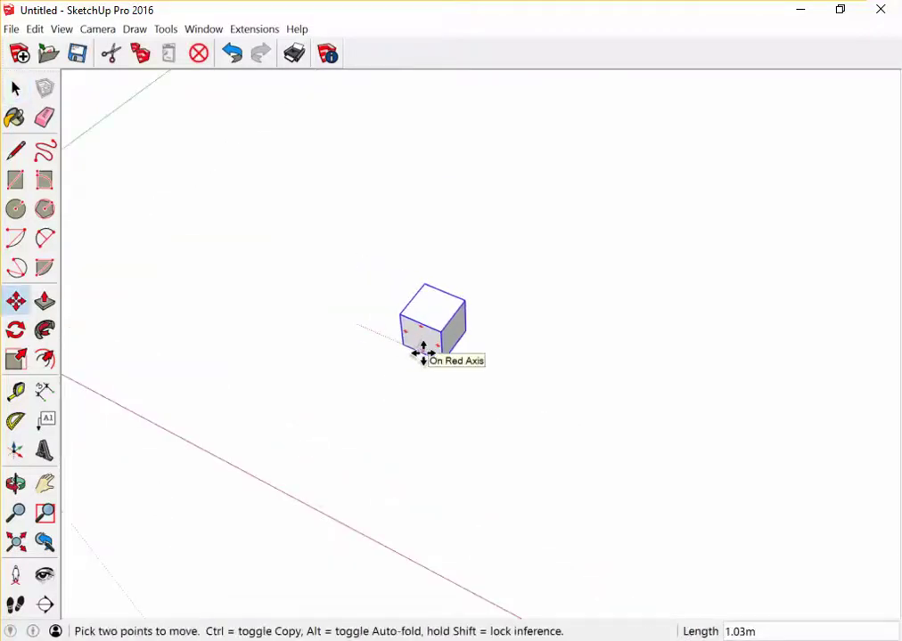
pyautogui.press('ctrl')
pyautogui.press('ctrl')
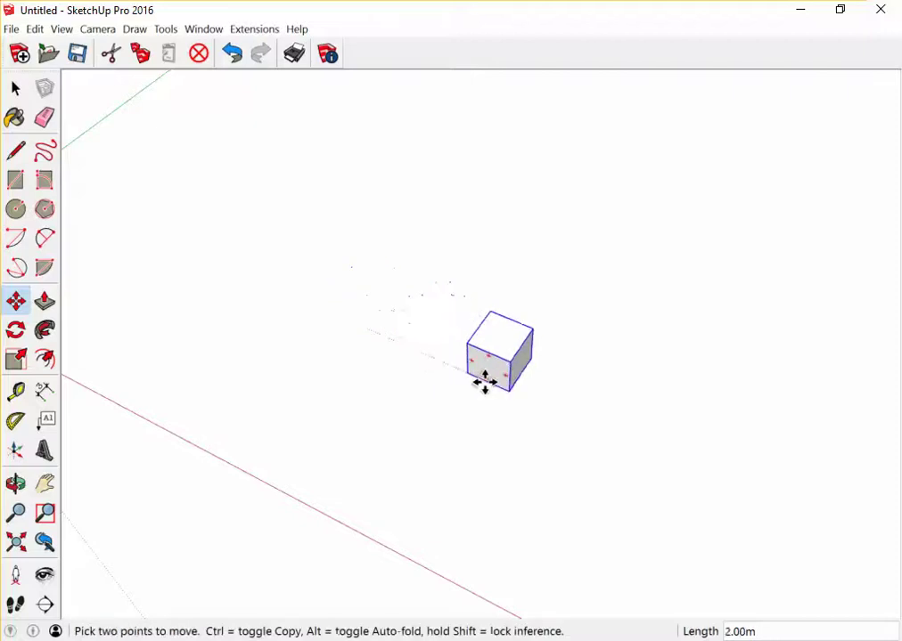
pyautogui.press('ctrl')
pyautogui.scroll(-2, 451, 361)
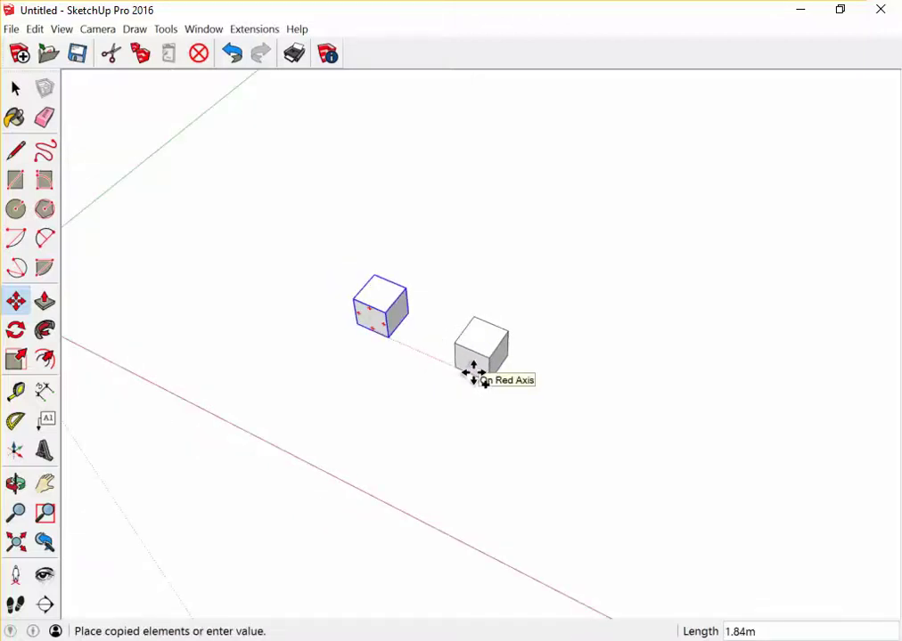
pyautogui.write('4')
pyautogui.press('Return')
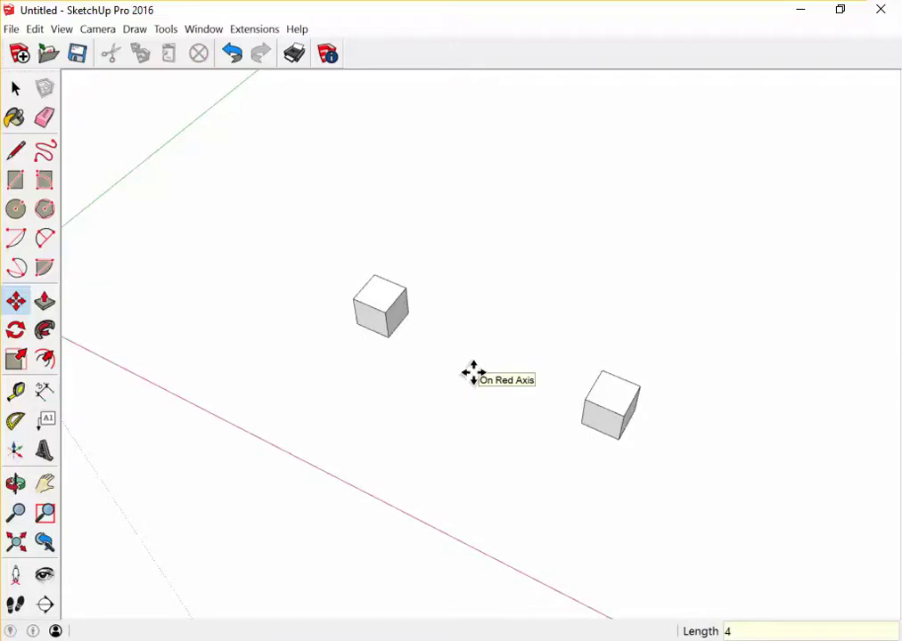
pyautogui.write('x')
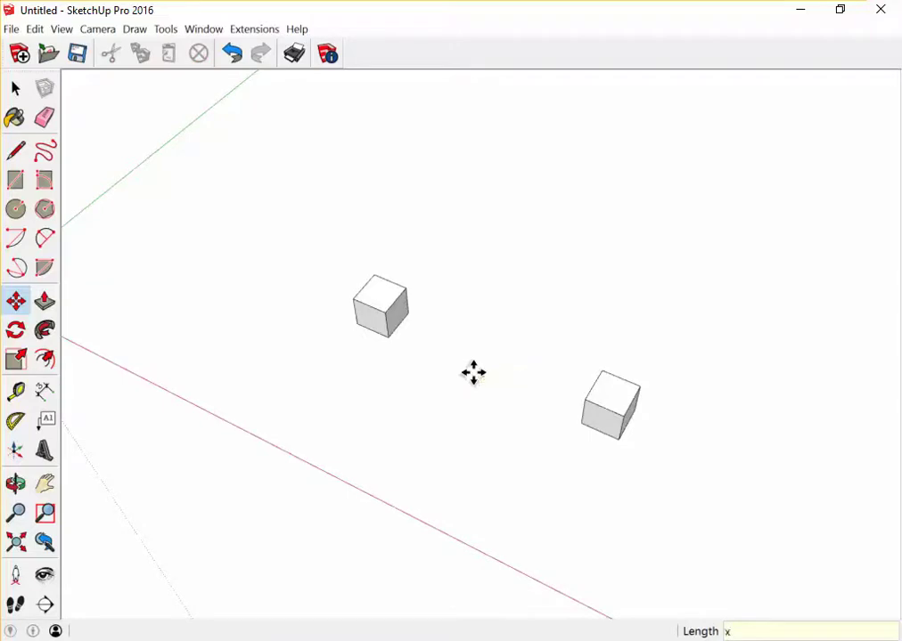
pyautogui.write('3')
pyautogui.press('Return')
pyautogui.scroll(-3, 446, 294)
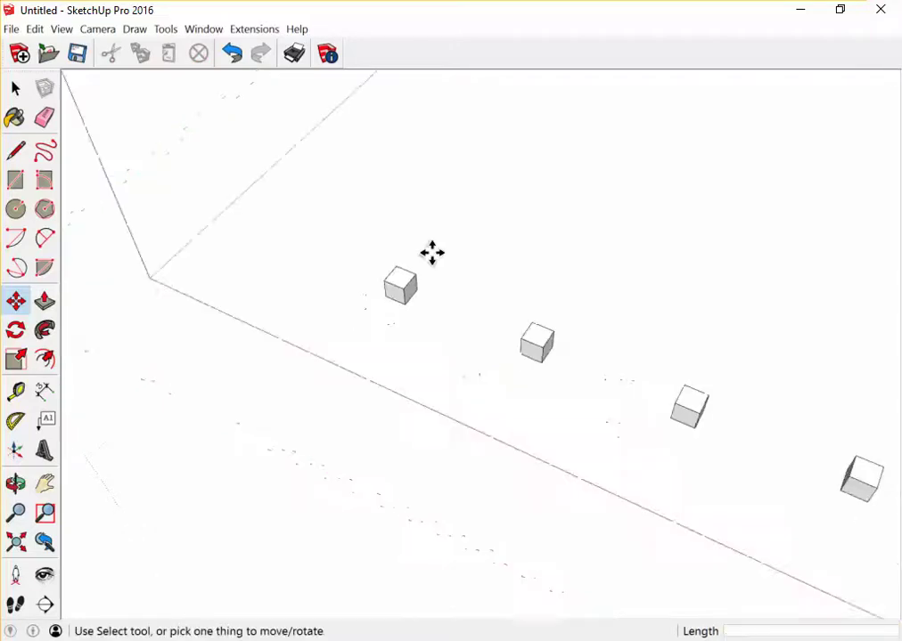
pyautogui.scroll(-3, 431, 254)
# - Add two 4.00m dimensions between the first three footing cubes
pyautogui.click(44, 392)
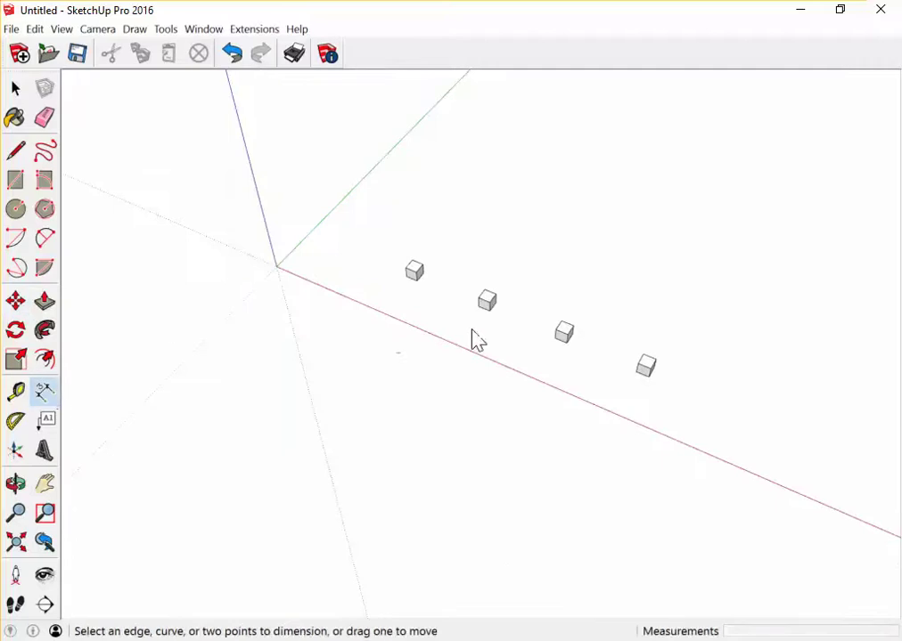
pyautogui.scroll(3, 407, 274)
pyautogui.scroll(2, 402, 268)
pyautogui.click(341, 217)
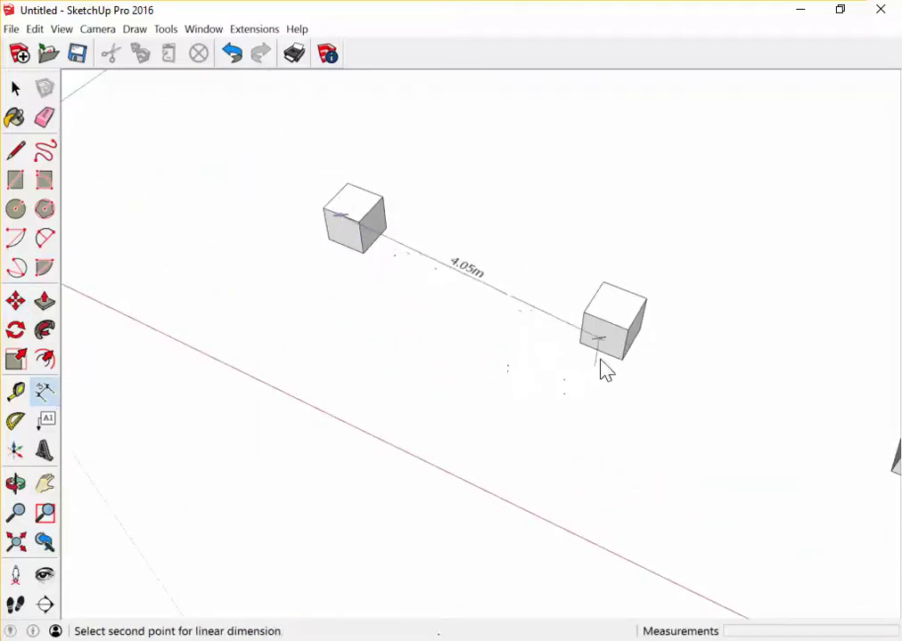
pyautogui.click(611, 336)
pyautogui.click(571, 374)
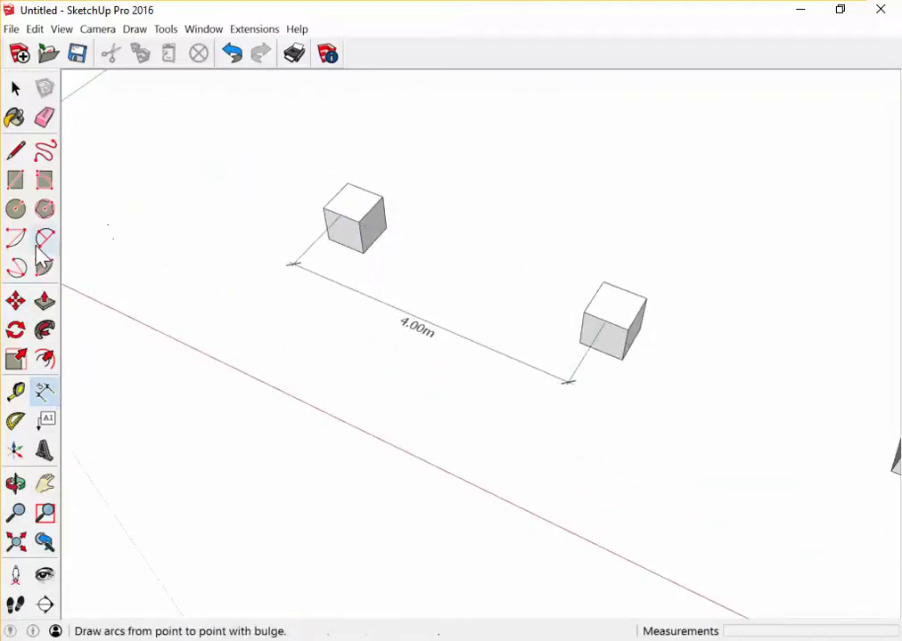
pyautogui.scroll(-2, 316, 292)
pyautogui.keyDown('shift'); pyautogui.moveTo(314, 289); pyautogui.dragTo(451, 346, button='middle'); pyautogui.keyUp('shift')
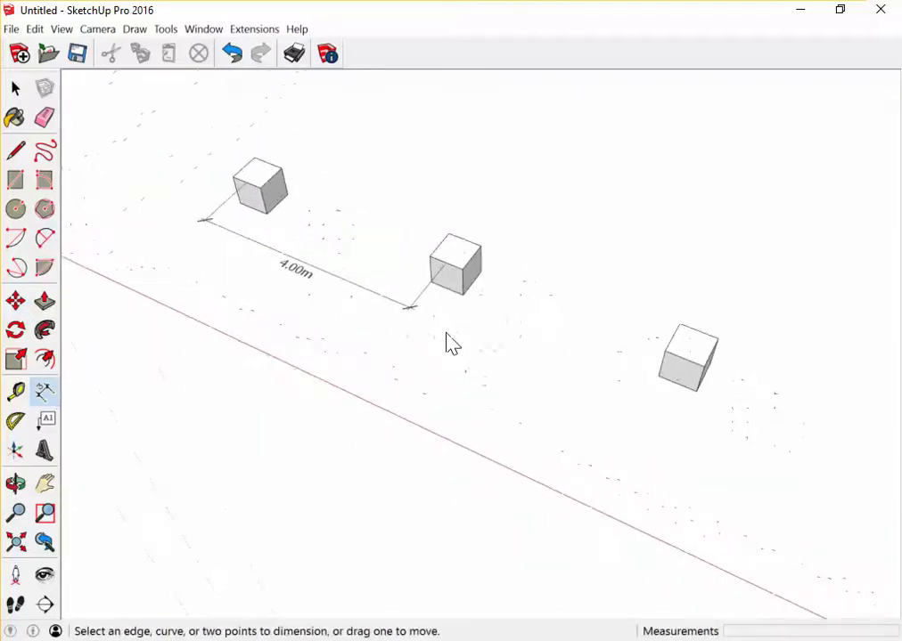
pyautogui.click(447, 267)
pyautogui.click(684, 364)
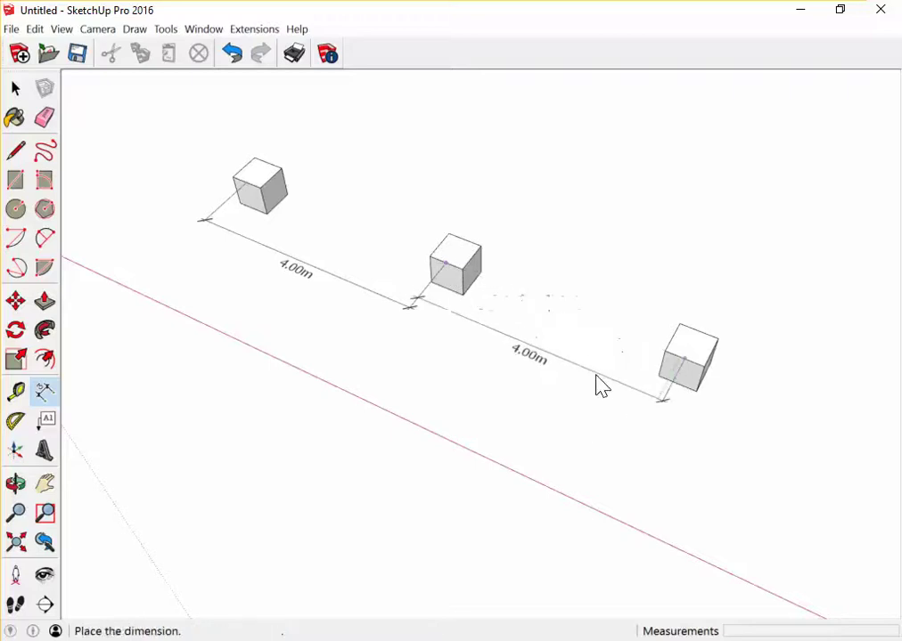
pyautogui.click(592, 397)
pyautogui.scroll(-2, 187, 285)
pyautogui.scroll(3, 525, 374)
pyautogui.scroll(2, 499, 302)
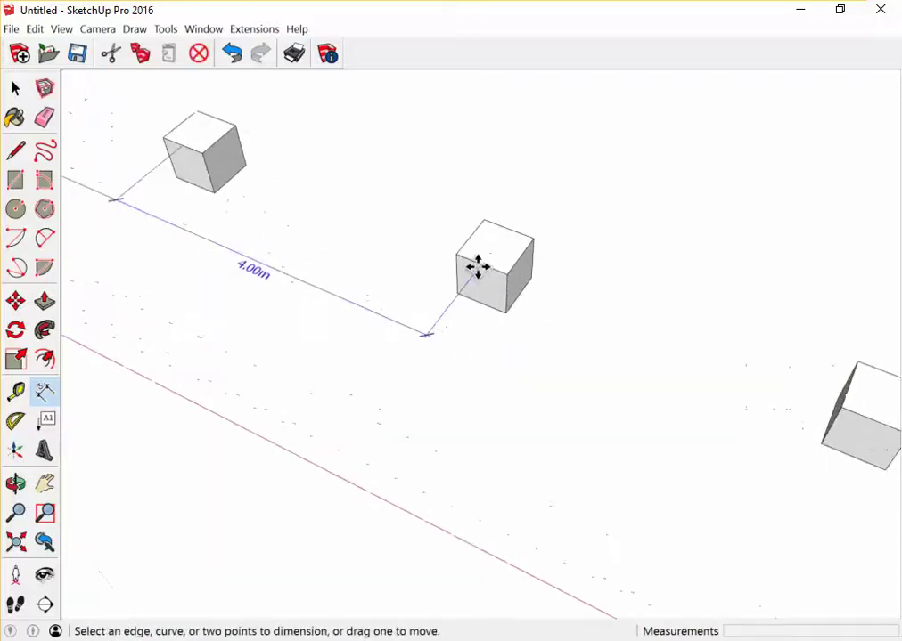
pyautogui.press('Escape')
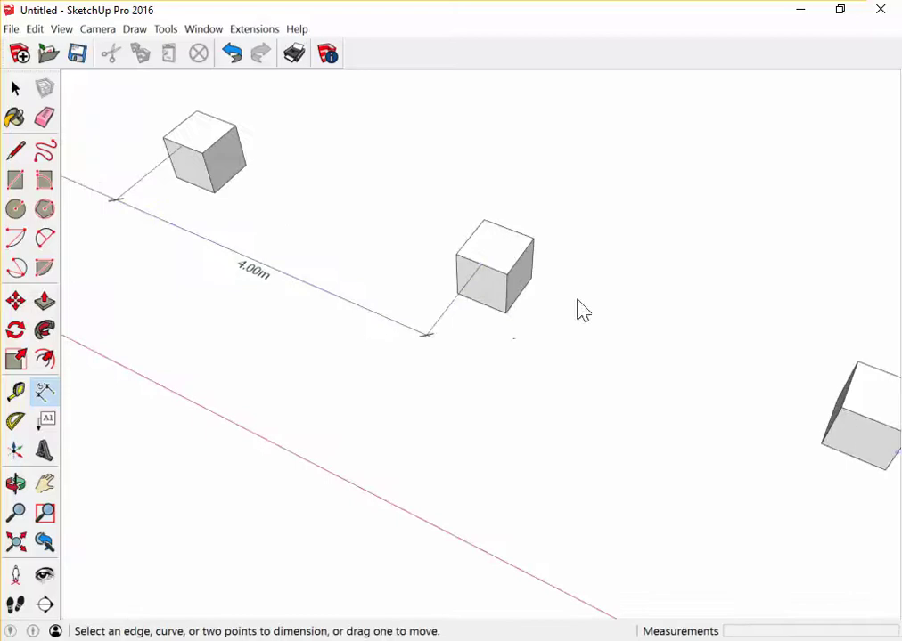
# - Undo the dimensions and copied cubes back to the single original footing
pyautogui.click(482, 264)
pyautogui.scroll(-2, 490, 284)
pyautogui.scroll(-2, 485, 352)
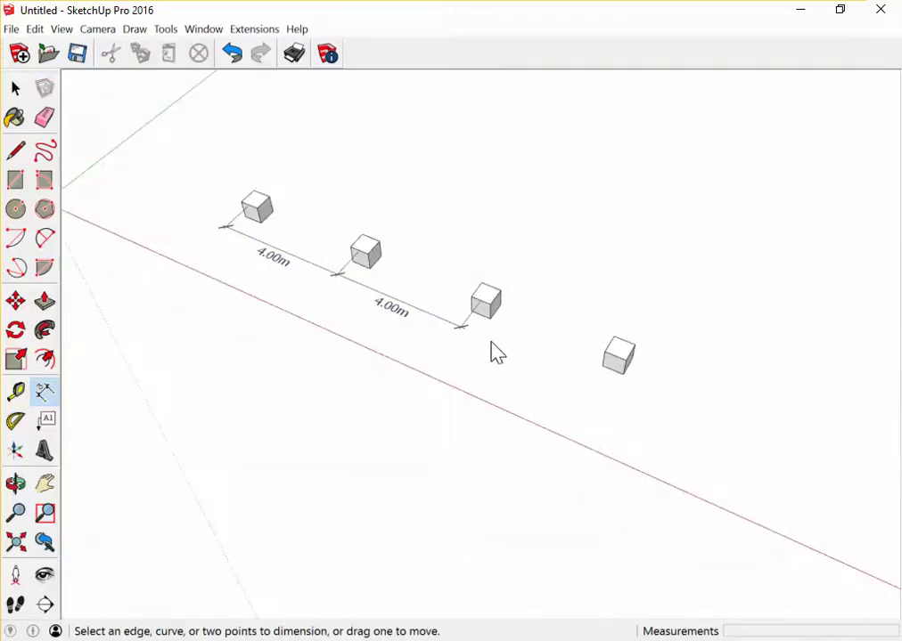
pyautogui.hotkey('ctrl', 'z')
pyautogui.hotkey('ctrl', 'z')
pyautogui.hotkey('ctrl', 'z')
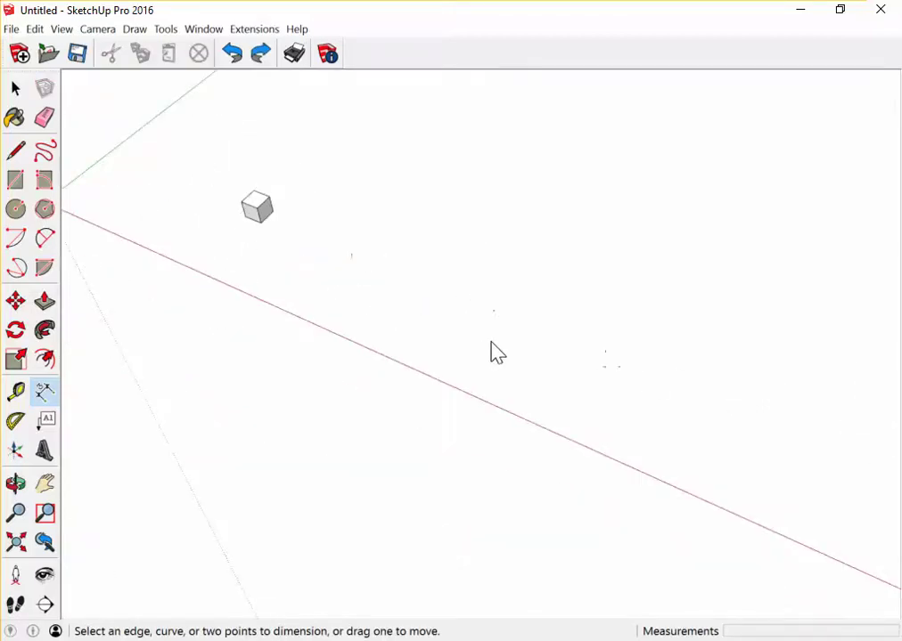
# - Cancel the stray dimension and close the materials panel
pyautogui.click(242, 202)
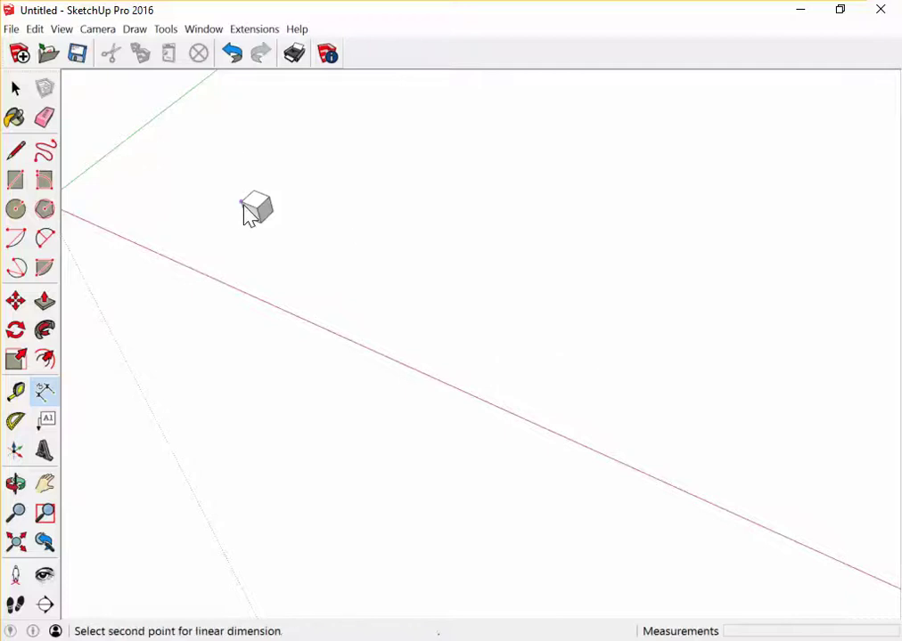
pyautogui.press('b')
pyautogui.press('space')
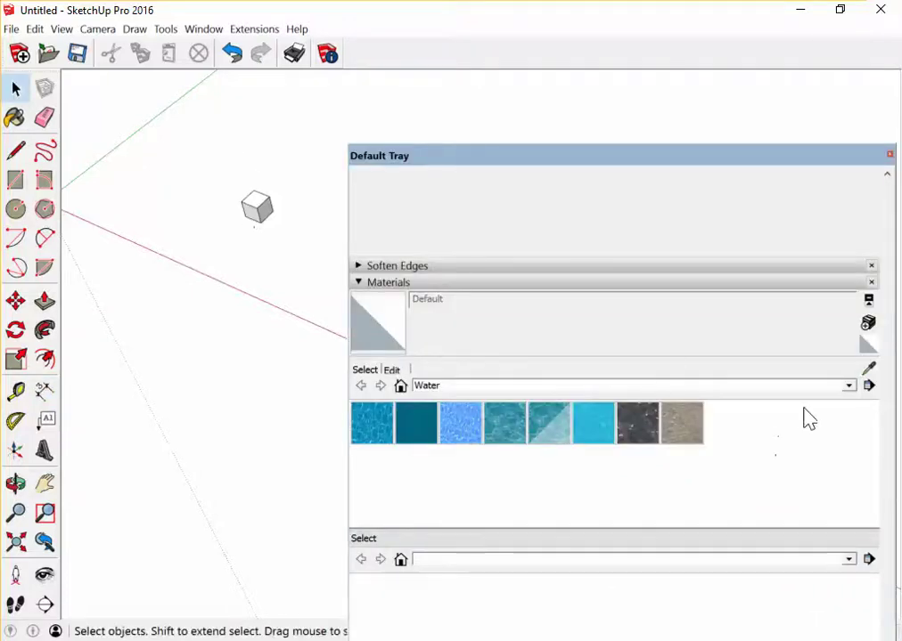
pyautogui.click(890, 155)
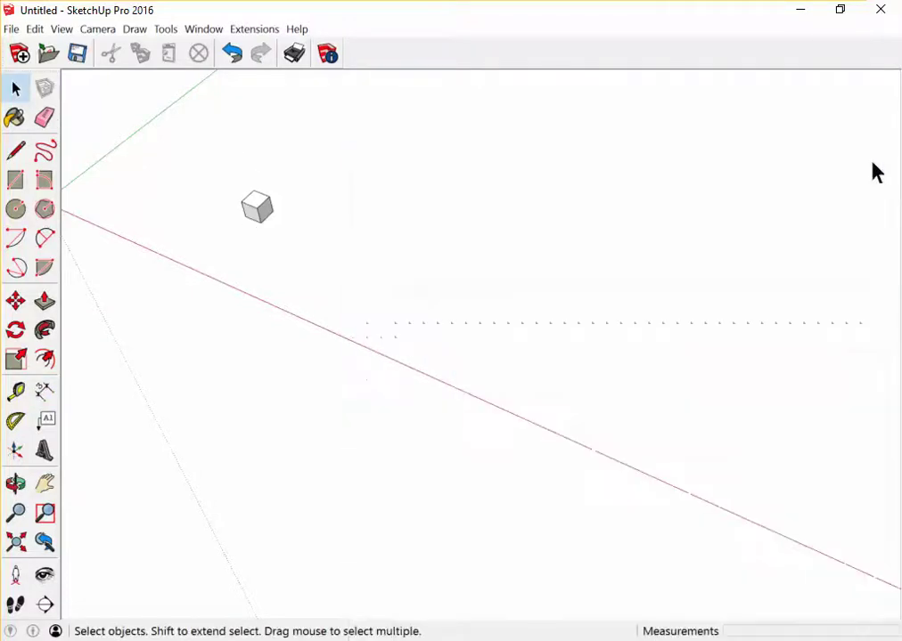
pyautogui.scroll(3, 312, 185)
# - Recopy the footing 4 m along the red axis with x3 for four cubes
pyautogui.click(229, 236)
pyautogui.press('m')
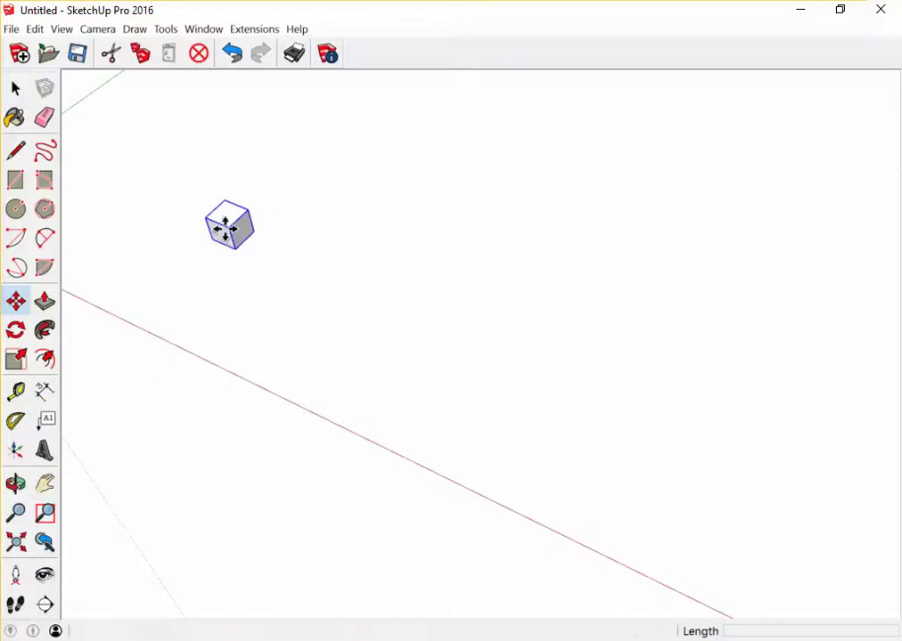
pyautogui.click(248, 248)
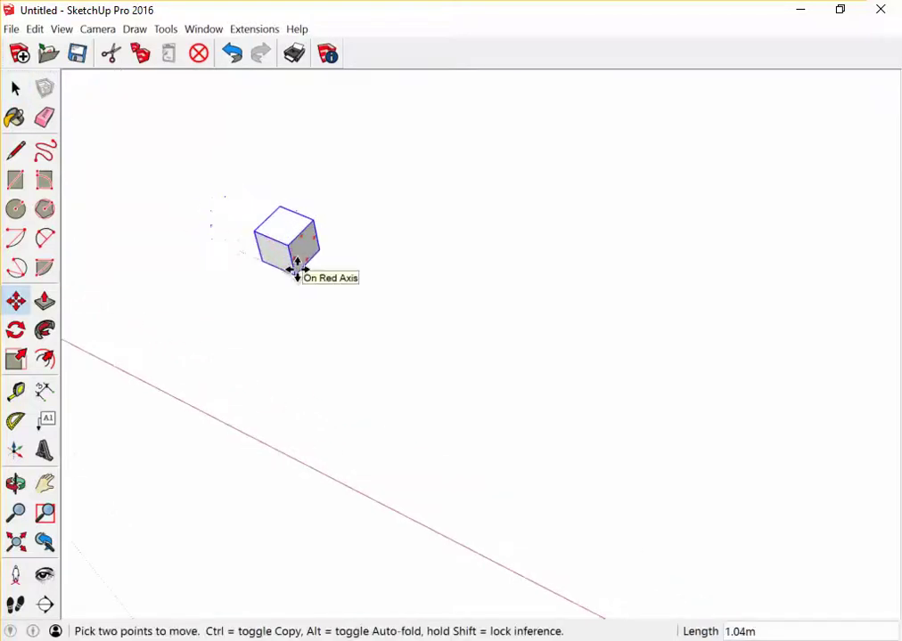
pyautogui.press('ctrl')
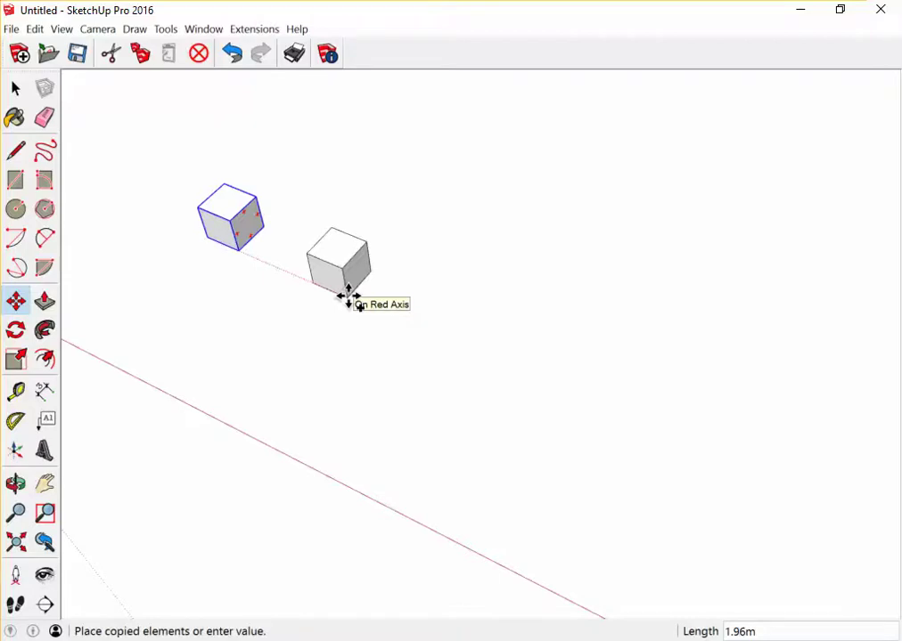
pyautogui.write('4')
pyautogui.press('Return')
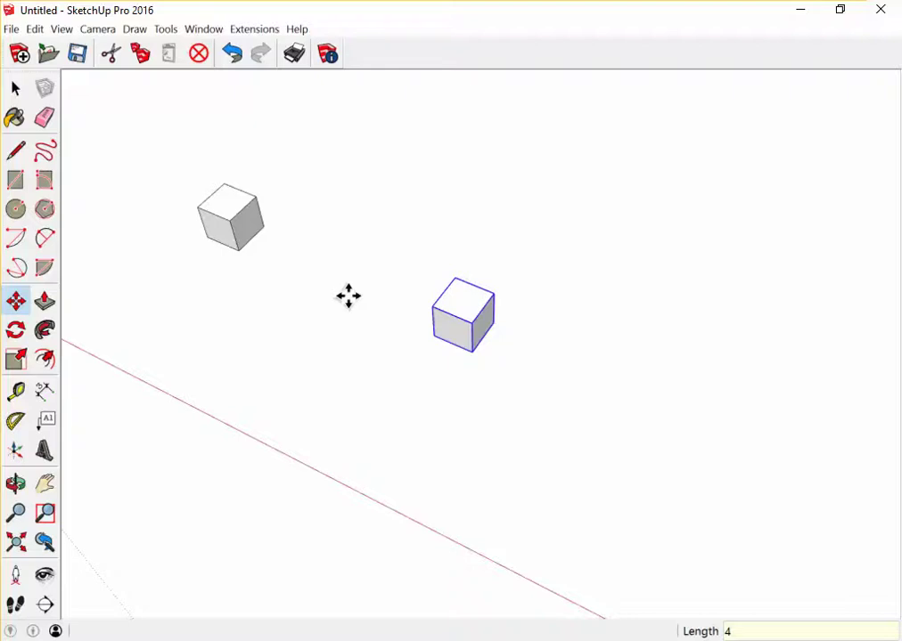
pyautogui.write('x')
pyautogui.write('3')
pyautogui.press('Return')
# - Window-select all four footing cubes
pyautogui.press('space')
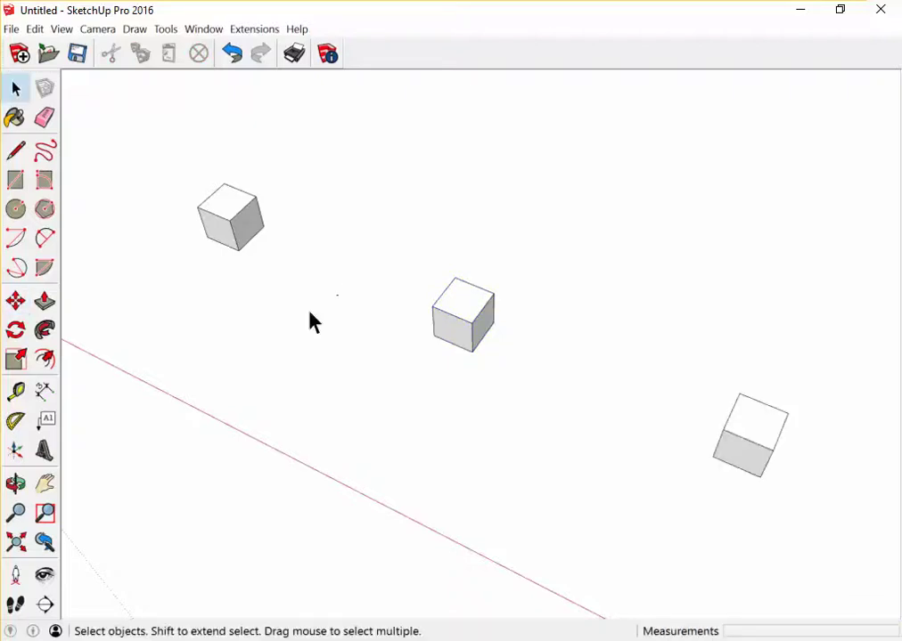
pyautogui.scroll(-5, 312, 323)
pyautogui.moveTo(243, 297); pyautogui.dragTo(244, 322, button='middle')
pyautogui.moveTo(241, 152); pyautogui.dragTo(585, 475)
# - Copy the four-cube row 4 m along the green axis and repeat 2x for twelve footings
pyautogui.press('m')
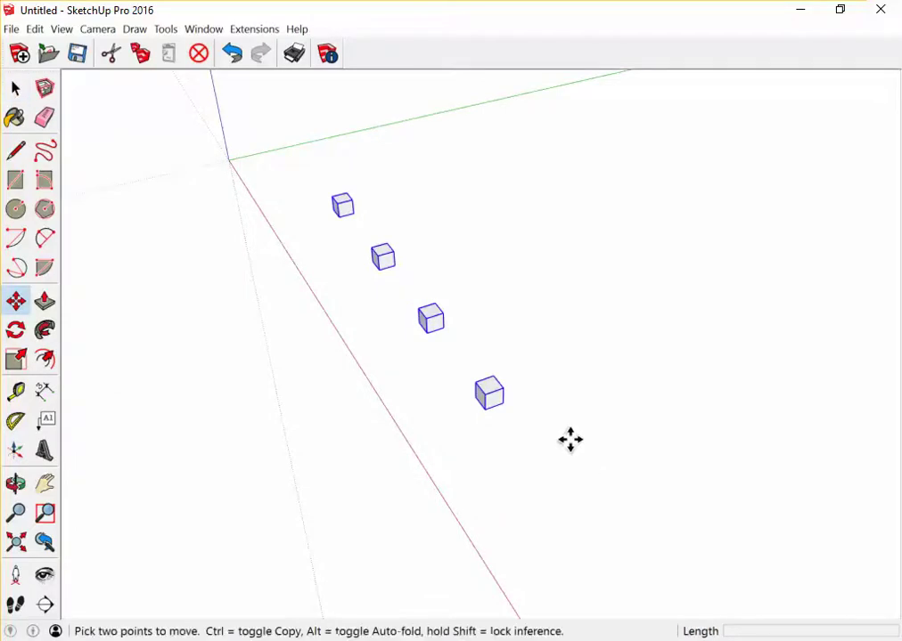
pyautogui.click(570, 437)
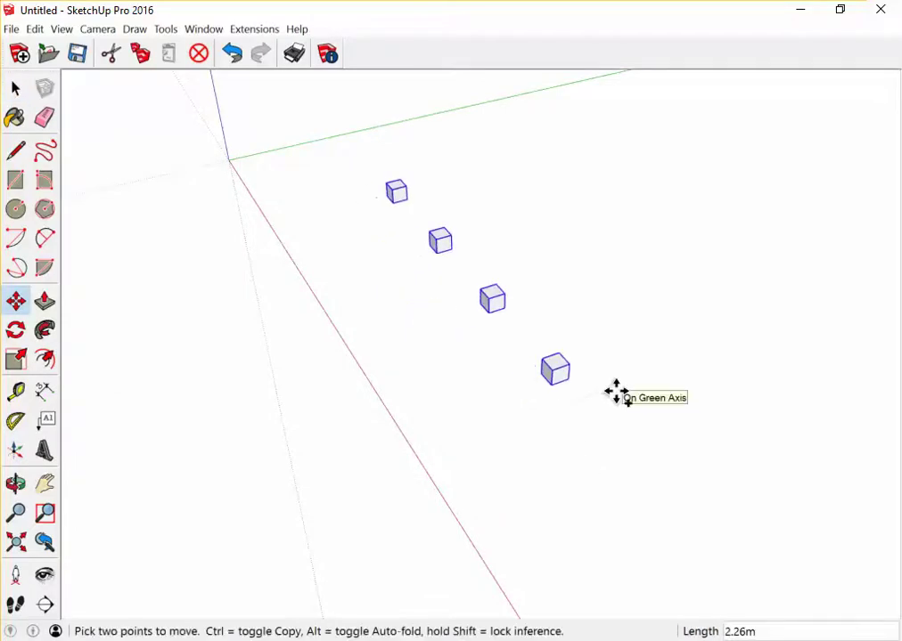
pyautogui.press('ctrl')
pyautogui.write('4')
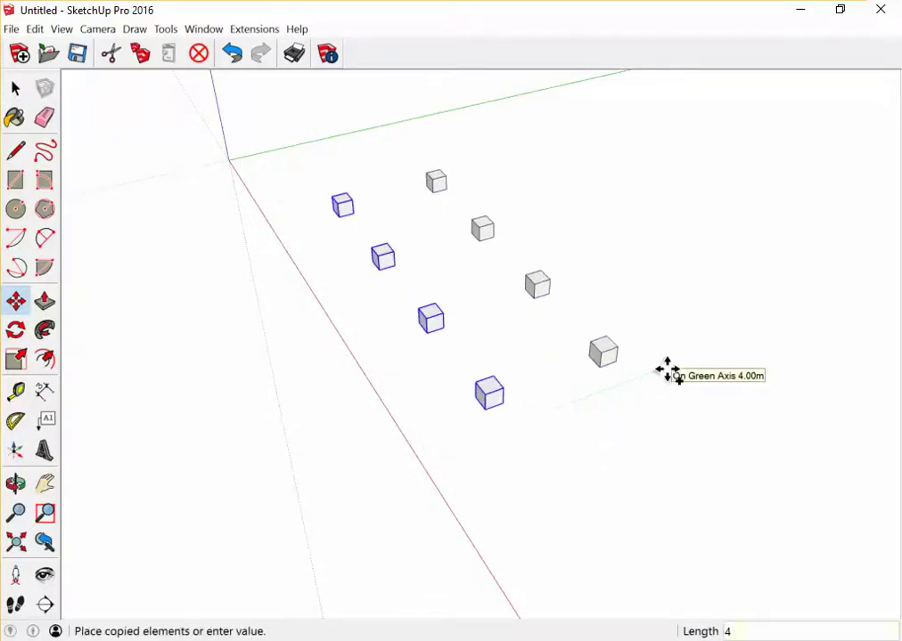
pyautogui.press('Return')
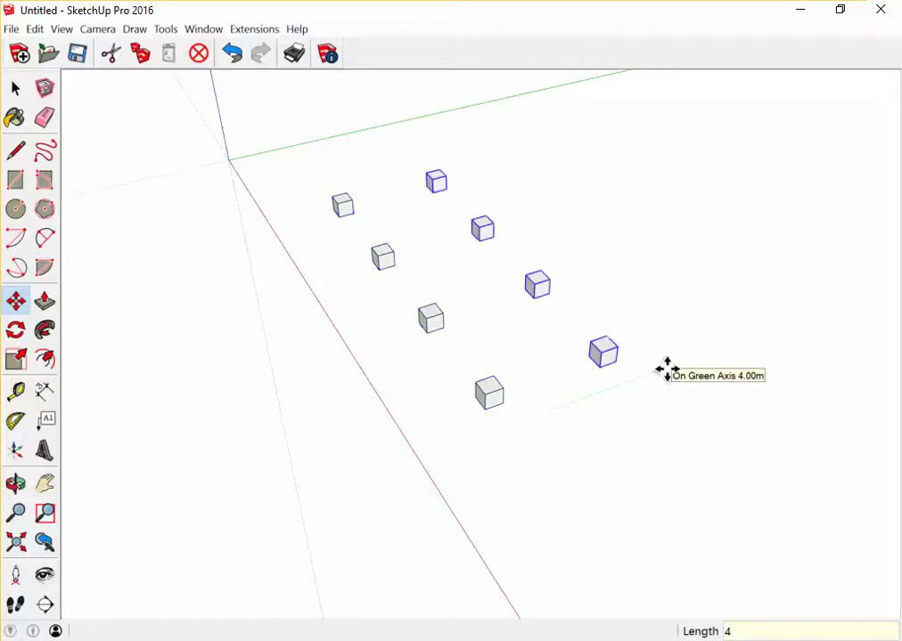
pyautogui.write('2x')
pyautogui.press('Return')
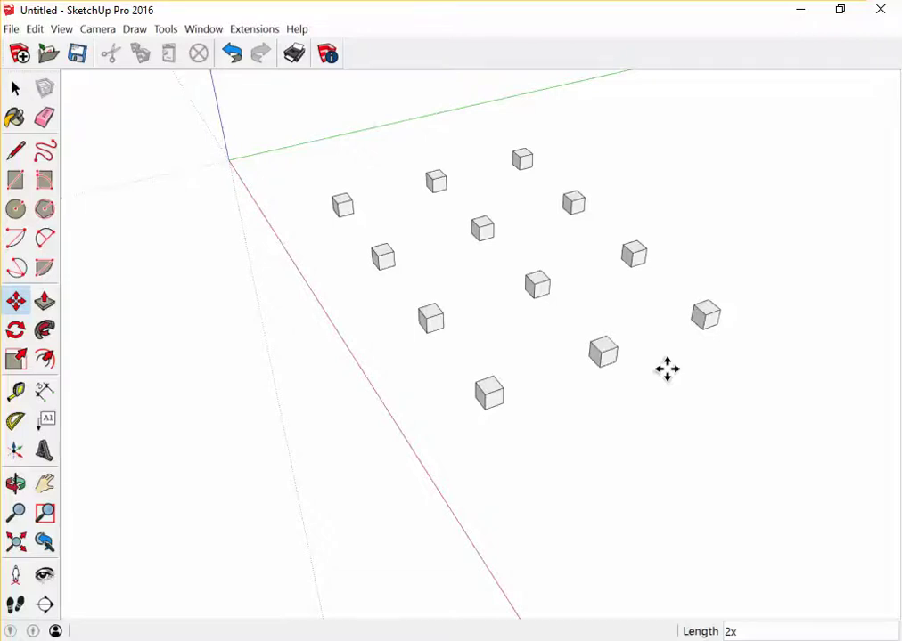
pyautogui.scroll(-5, 395, 411)
pyautogui.scroll(2, 529, 391)
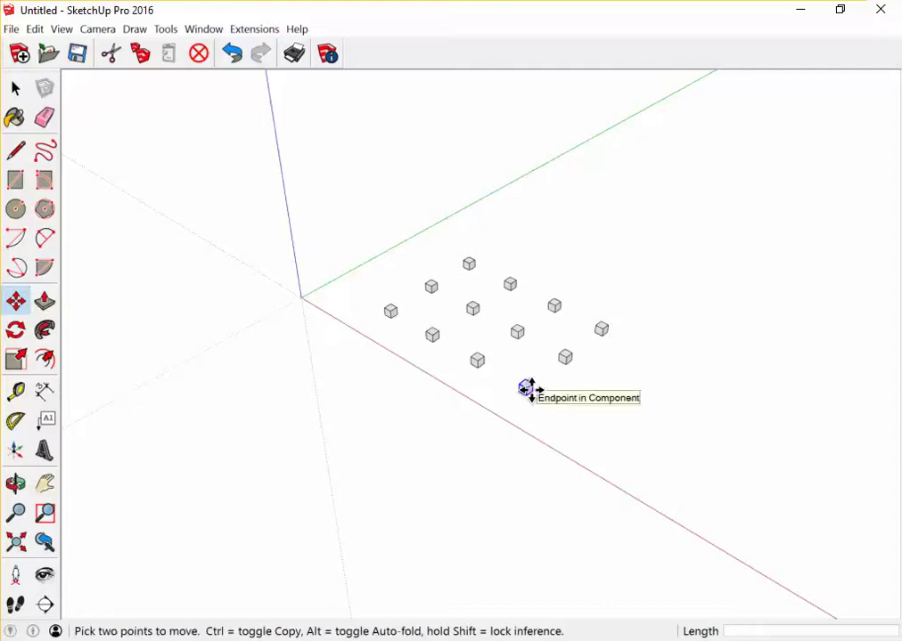
pyautogui.press('space')
pyautogui.scroll(3, 418, 267)
pyautogui.scroll(3, 242, 392)
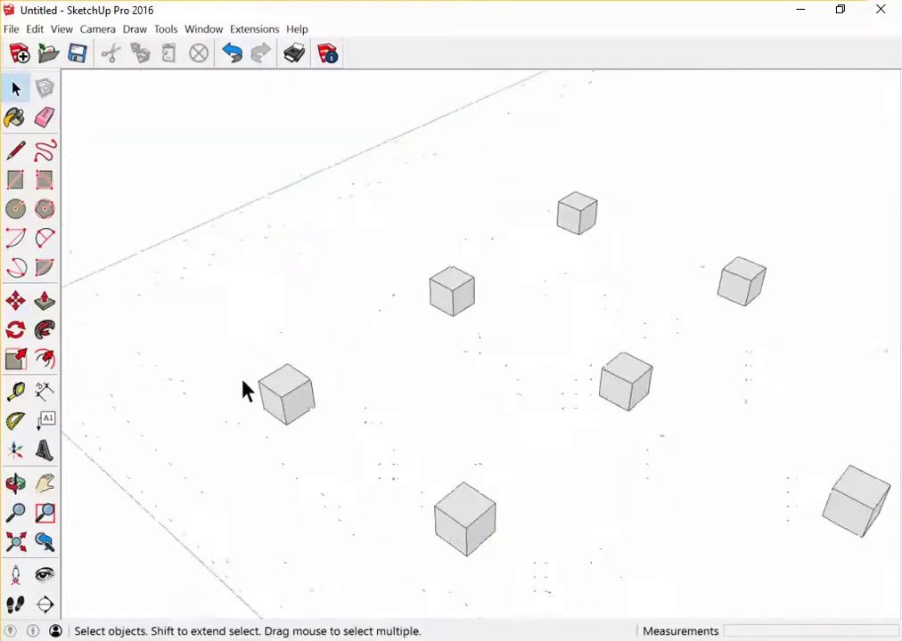
pyautogui.scroll(3, 259, 393)
pyautogui.scroll(2, 264, 394)
pyautogui.scroll(-2, 264, 395)
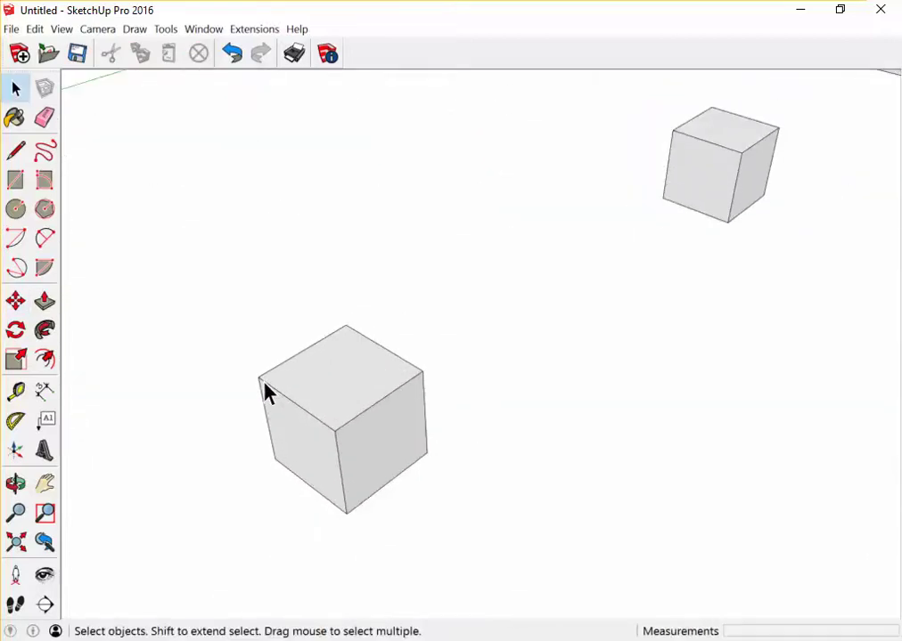
pyautogui.click(18, 183)
pyautogui.scroll(2, 302, 311)
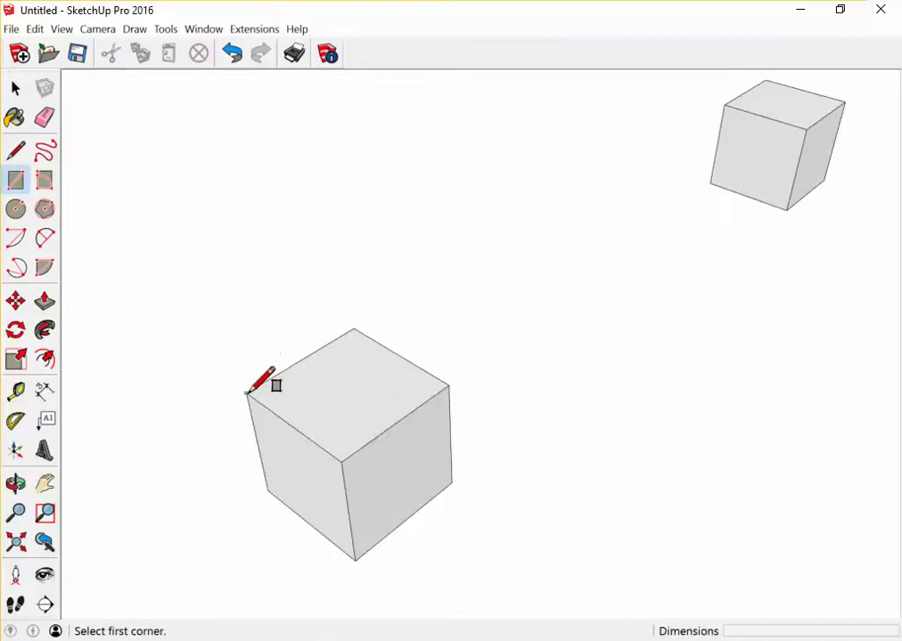
pyautogui.click(247, 394)
pyautogui.click(449, 387)
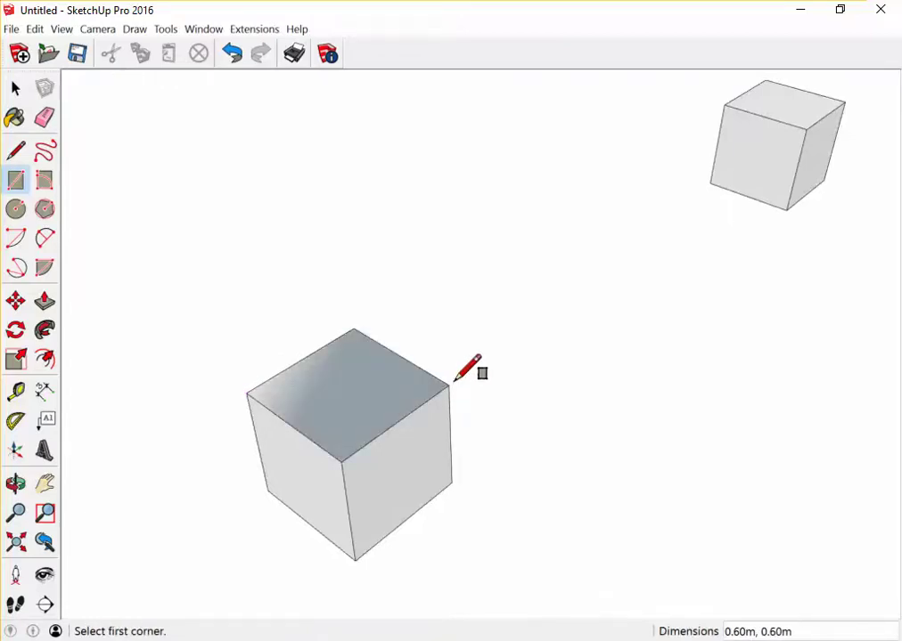
pyautogui.press('space')
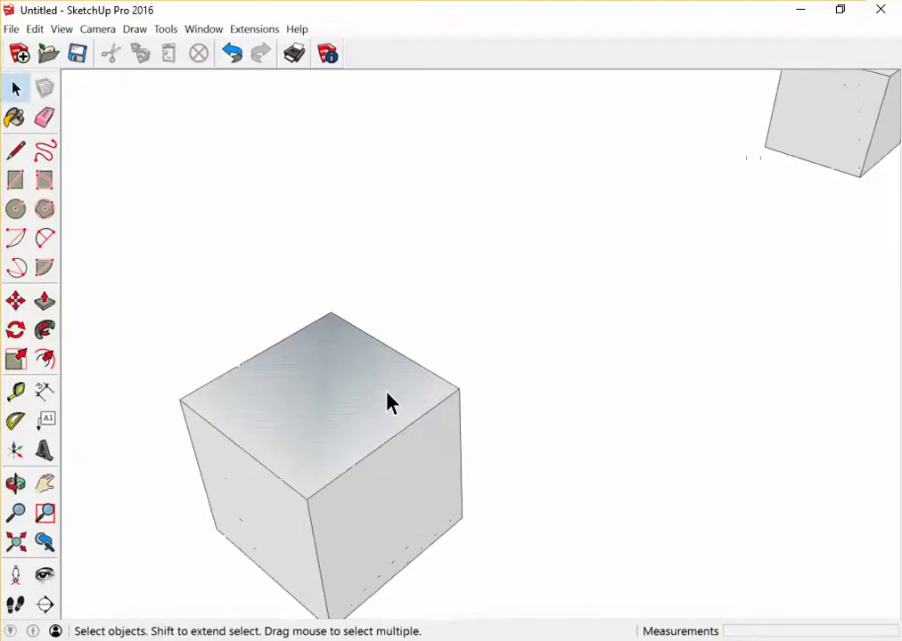
pyautogui.click(388, 402)
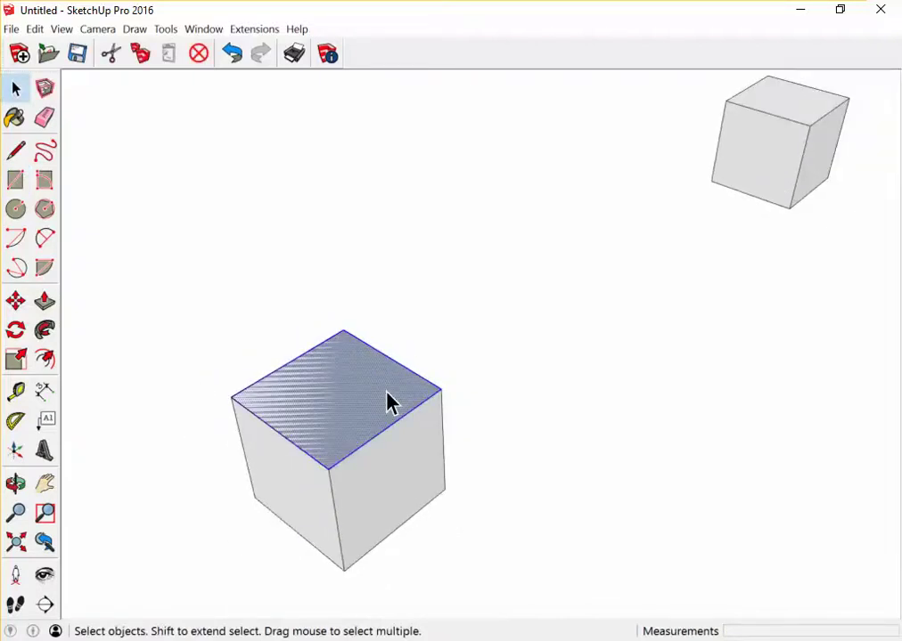
pyautogui.hotkey('ctrl', 'z')
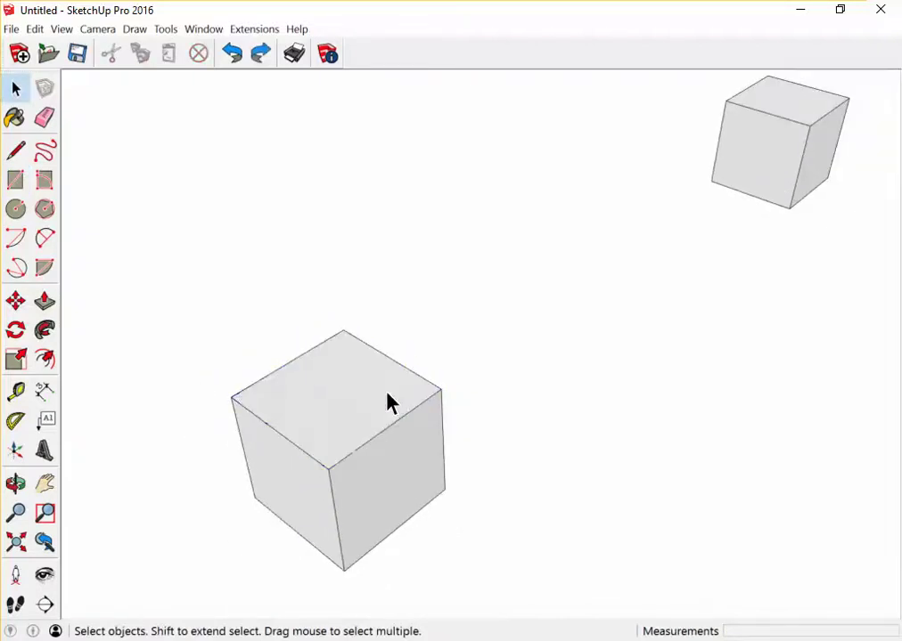
pyautogui.hotkey('ctrl', 'z')
# - Draw a 0.3 × 0.3 m square beside the footing cube
pyautogui.click(15, 180)
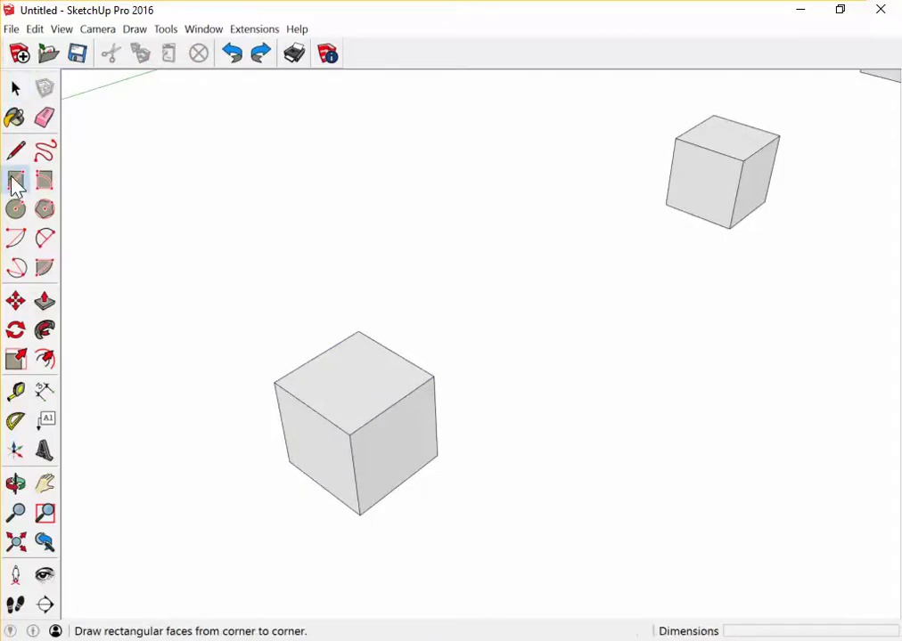
pyautogui.click(464, 495)
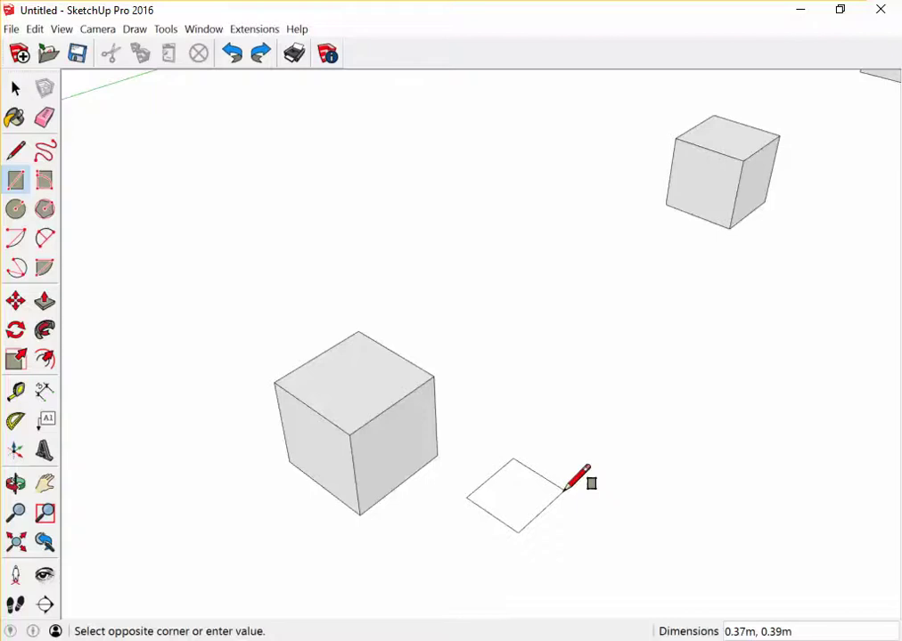
pyautogui.write('0.')
pyautogui.write('3,')
pyautogui.write('0.3')
pyautogui.press('Return')
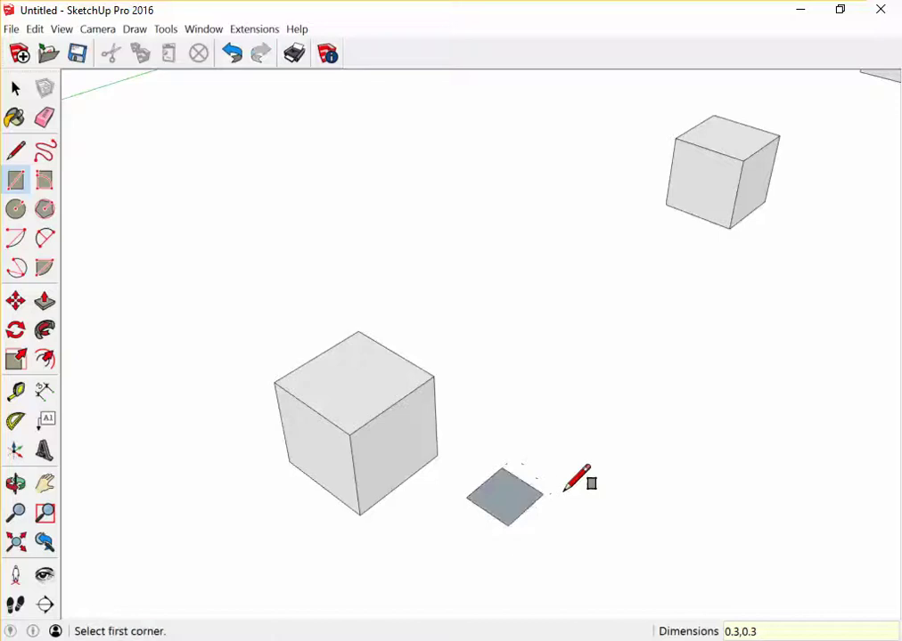
# - Push/pull the square up 1.5 m into a column
pyautogui.press('p')
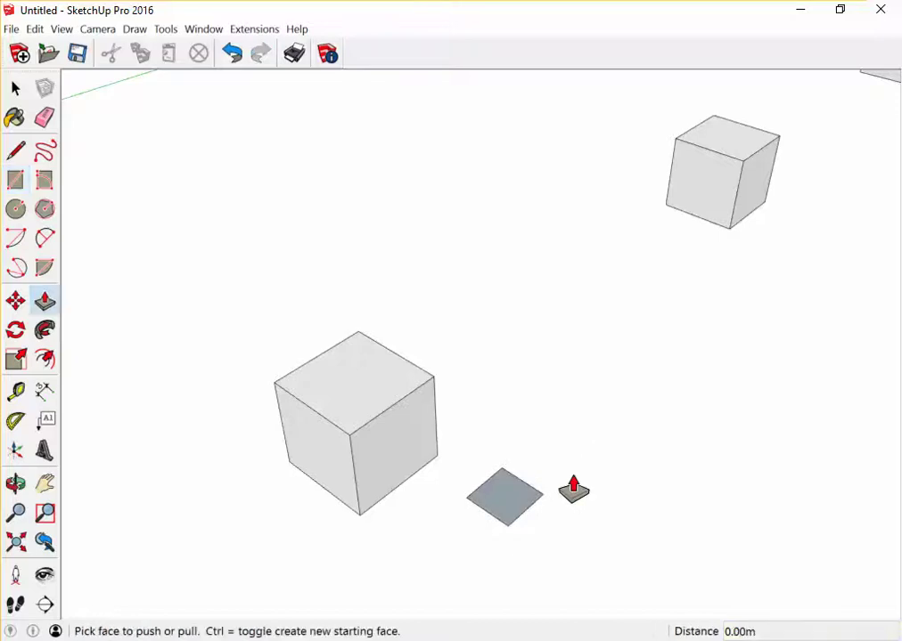
pyautogui.click(522, 504)
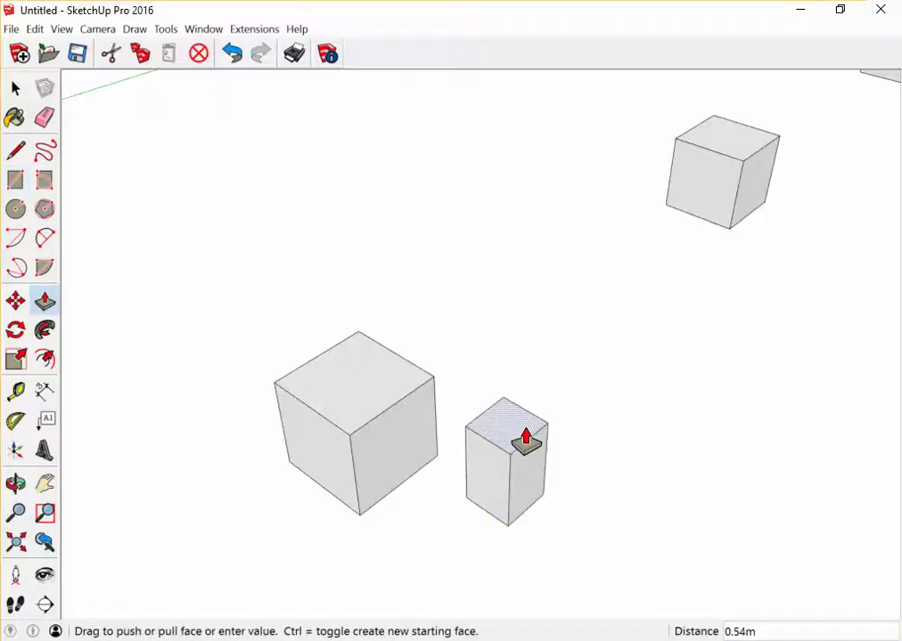
pyautogui.write('1.5')
pyautogui.press('Return')
pyautogui.press('space')
pyautogui.scroll(-3, 473, 404)
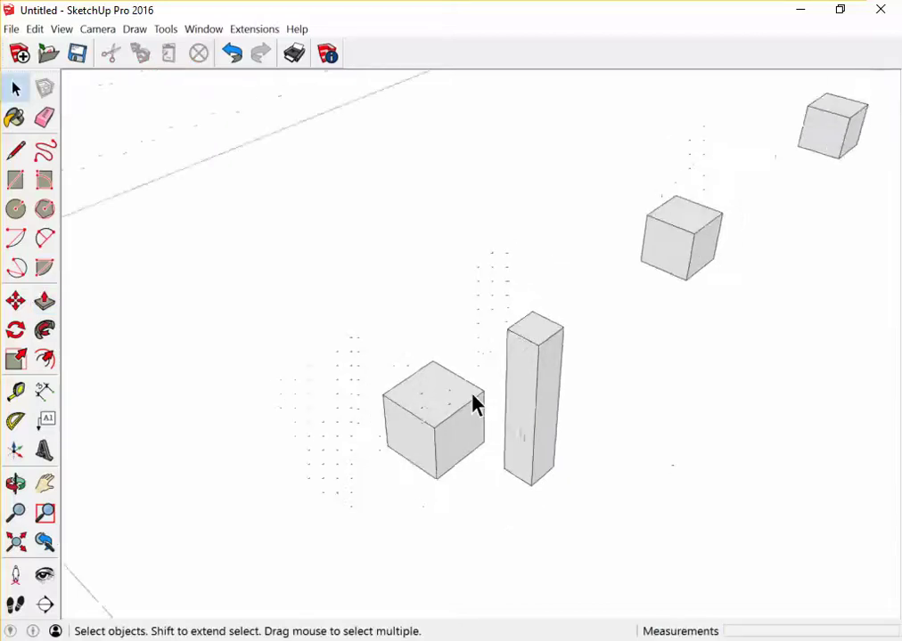
pyautogui.scroll(2, 550, 378)
pyautogui.scroll(2, 581, 400)
pyautogui.scroll(2, 581, 400)
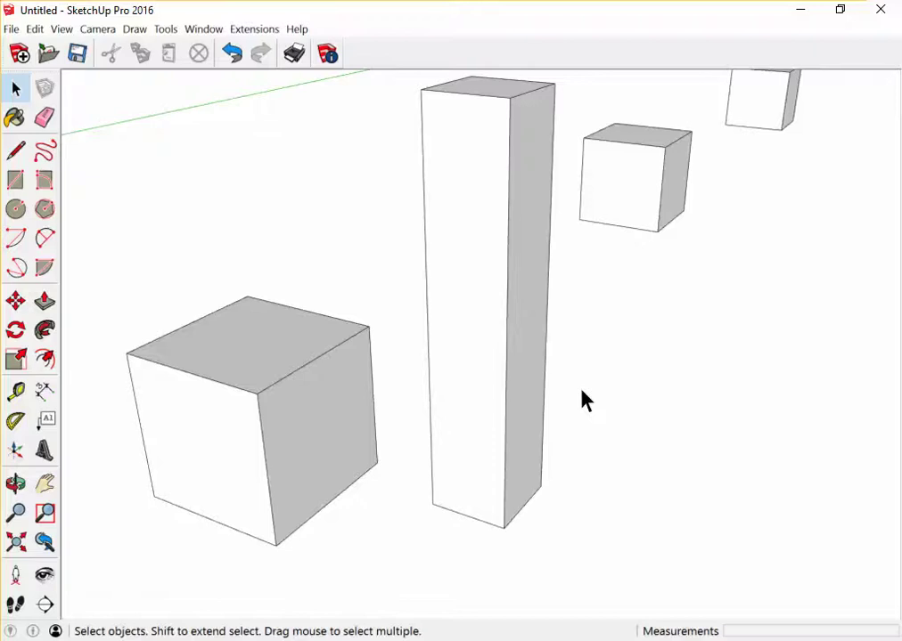
pyautogui.scroll(-2, 581, 401)
# - Make the tall column a component named C1
pyautogui.click(532, 343)
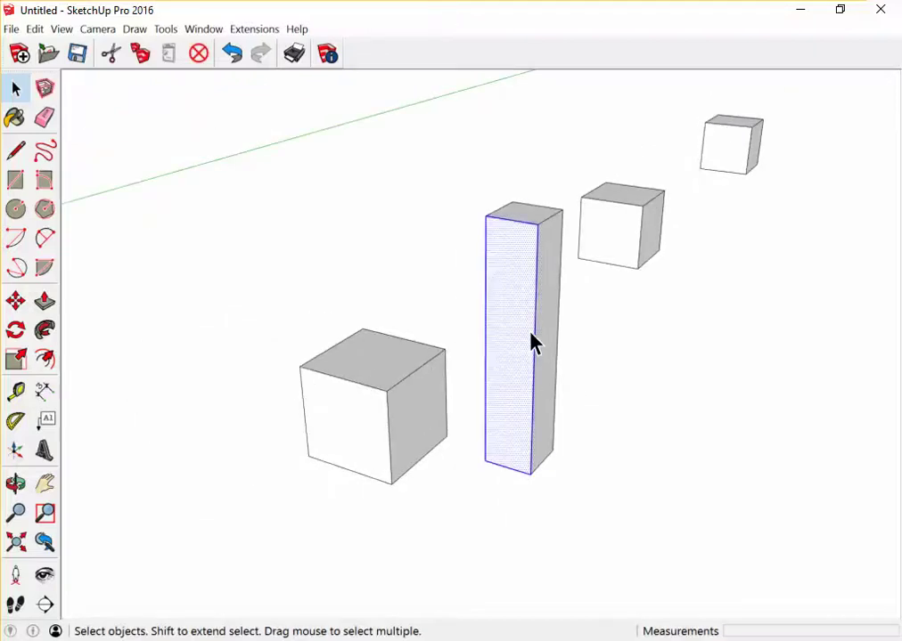
pyautogui.rightClick(532, 343)
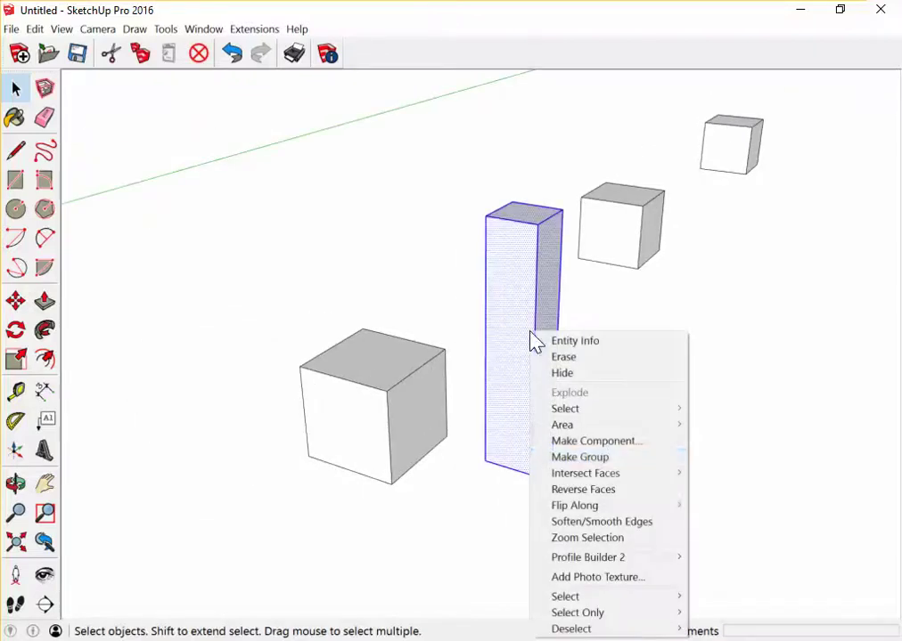
pyautogui.click(608, 445)
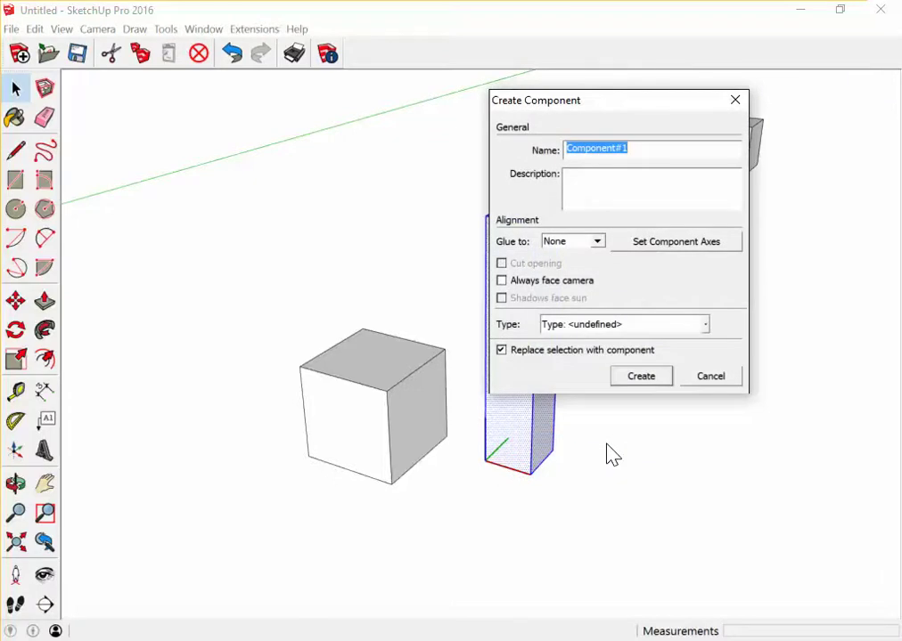
pyautogui.write('C')
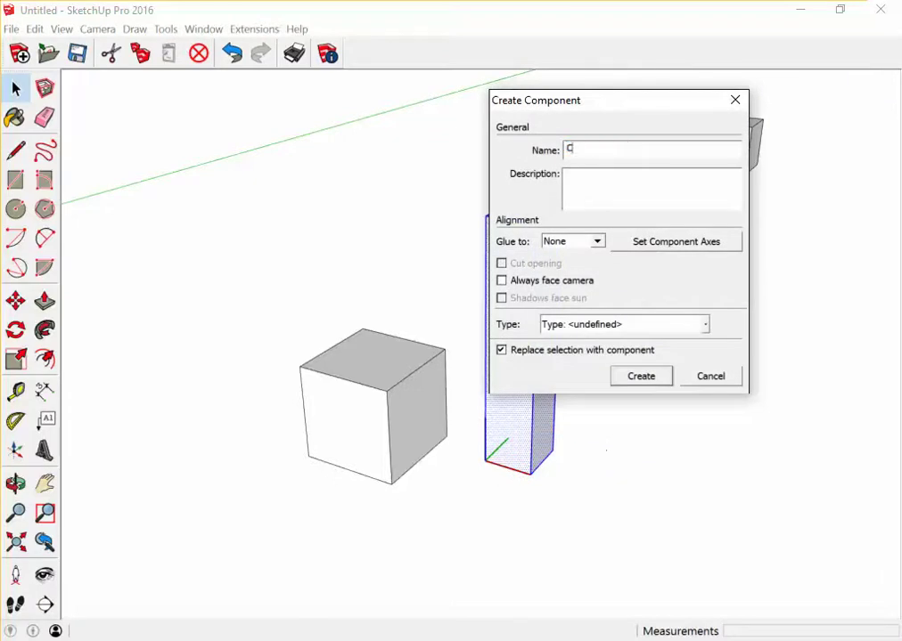
pyautogui.write('1')
pyautogui.click(630, 375)
# - Attach a C1 leader label to the column's top, placed above-left
pyautogui.scroll(-3, 485, 354)
pyautogui.scroll(-2, 517, 439)
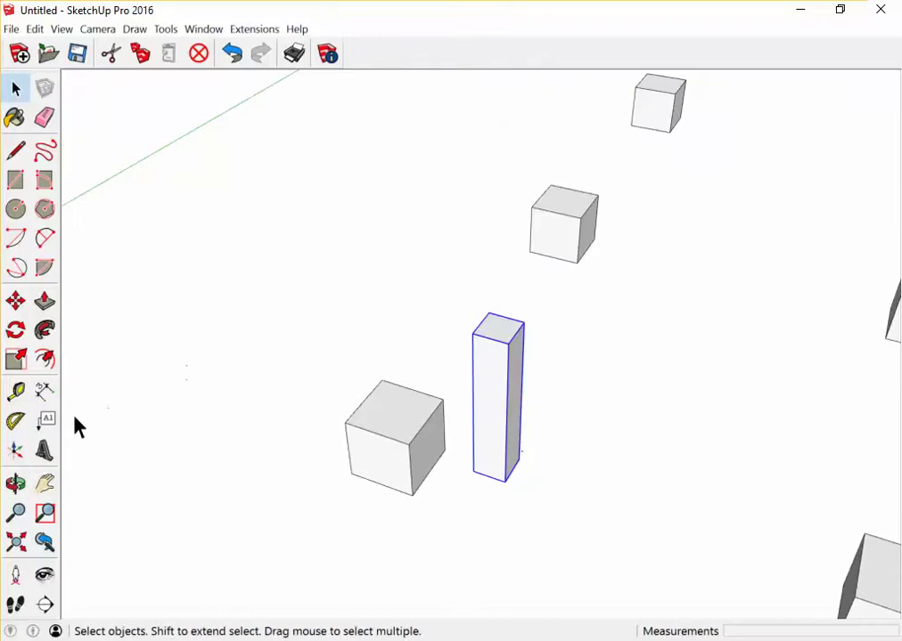
pyautogui.click(46, 420)
pyautogui.scroll(2, 495, 312)
pyautogui.click(493, 314)
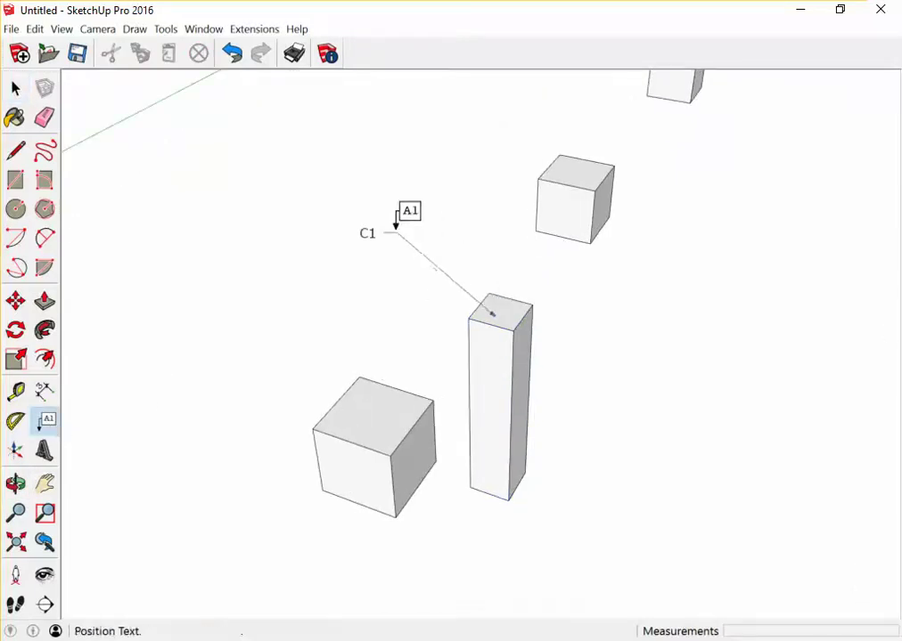
pyautogui.click(397, 228)
pyautogui.click(45, 391)
# - Dimension the column's two top edges at 0.30m each
pyautogui.scroll(2, 523, 352)
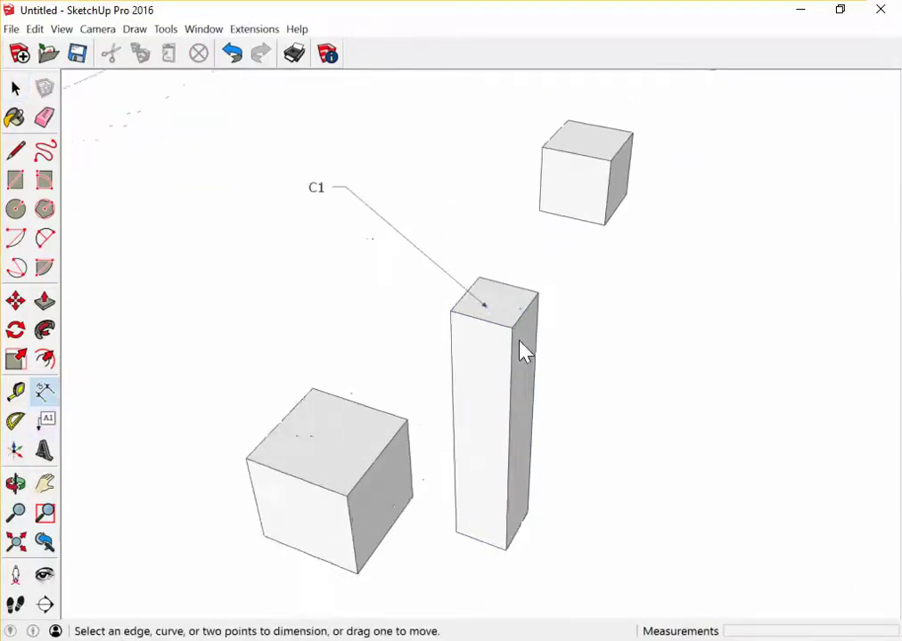
pyautogui.scroll(2, 521, 352)
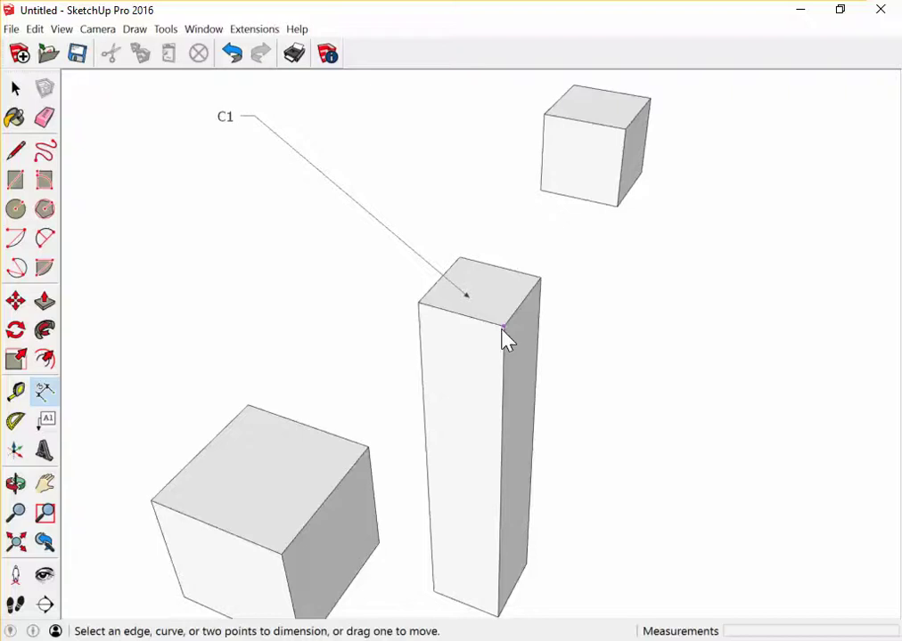
pyautogui.click(504, 327)
pyautogui.click(540, 280)
pyautogui.click(576, 298)
pyautogui.moveTo(575, 298)
pyautogui.mouseDown(button='middle')
pyautogui.moveTo(533, 359)
pyautogui.moveTo(543, 272)
pyautogui.mouseUp(button='middle')
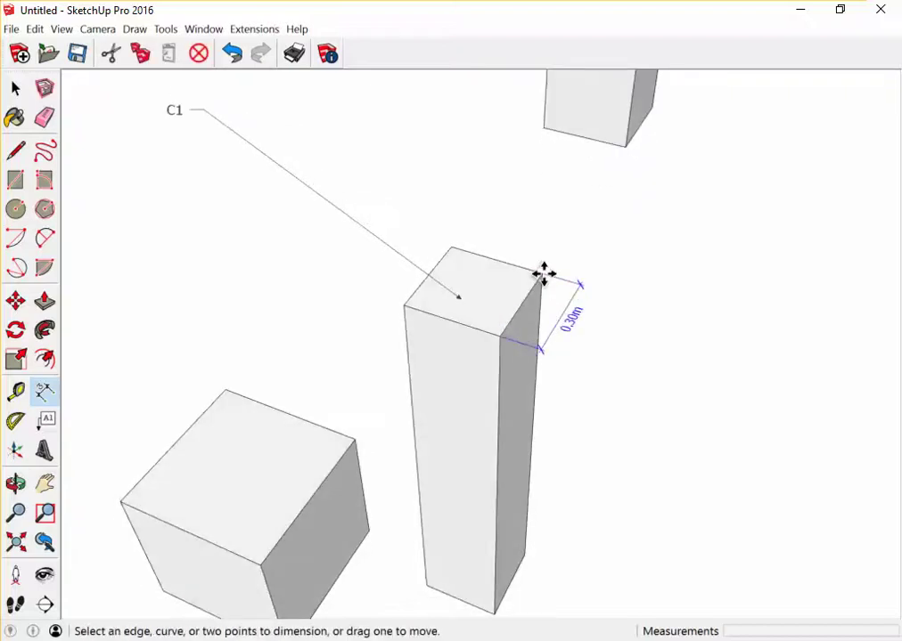
pyautogui.click(450, 250)
pyautogui.click(541, 274)
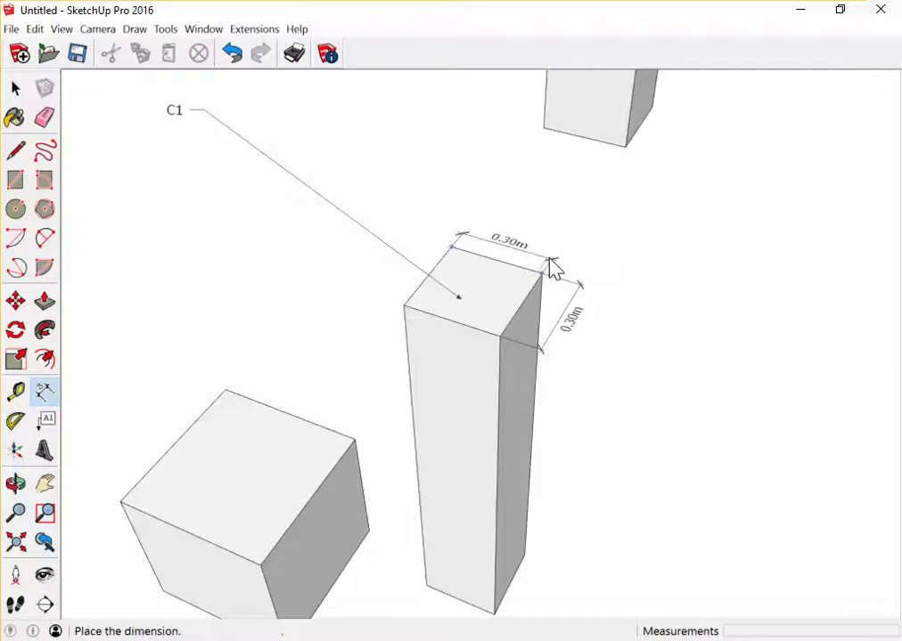
pyautogui.click(521, 269)
# - Add a 1.50m height dimension beside the column and orbit to check it
pyautogui.moveTo(521, 270)
pyautogui.mouseDown(button='middle')
pyautogui.moveTo(493, 392)
pyautogui.moveTo(501, 368)
pyautogui.mouseUp(button='middle')
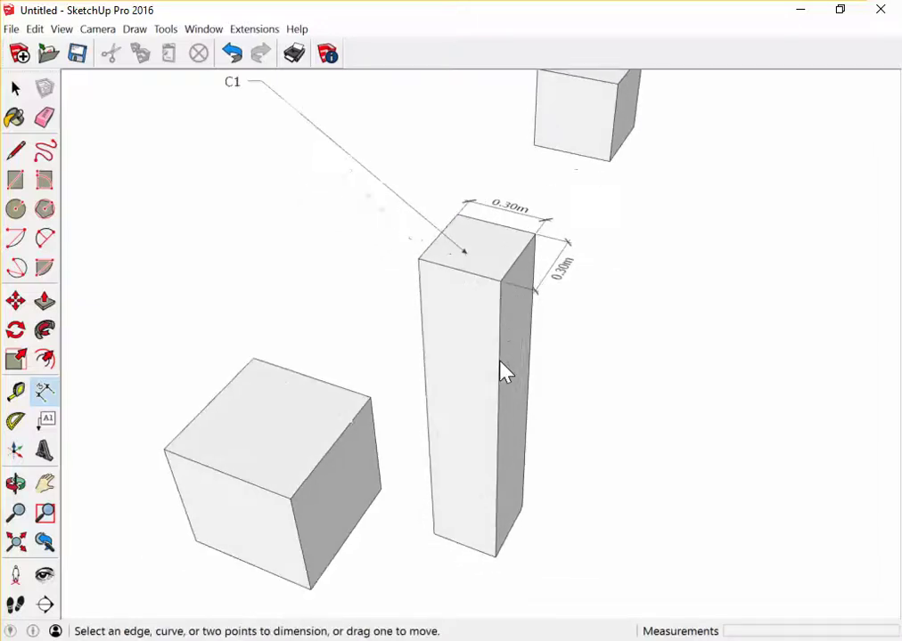
pyautogui.click(419, 259)
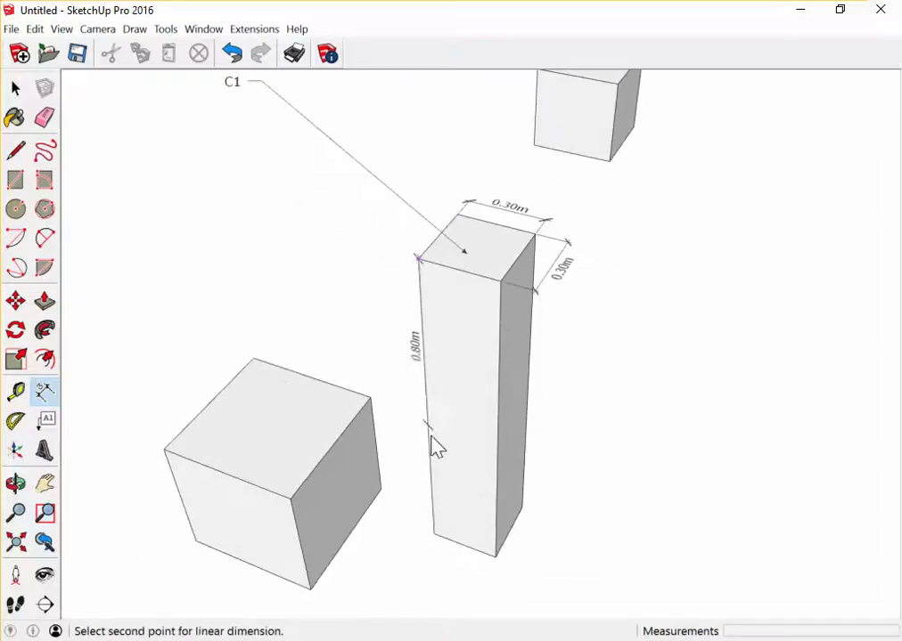
pyautogui.click(434, 535)
pyautogui.click(418, 515)
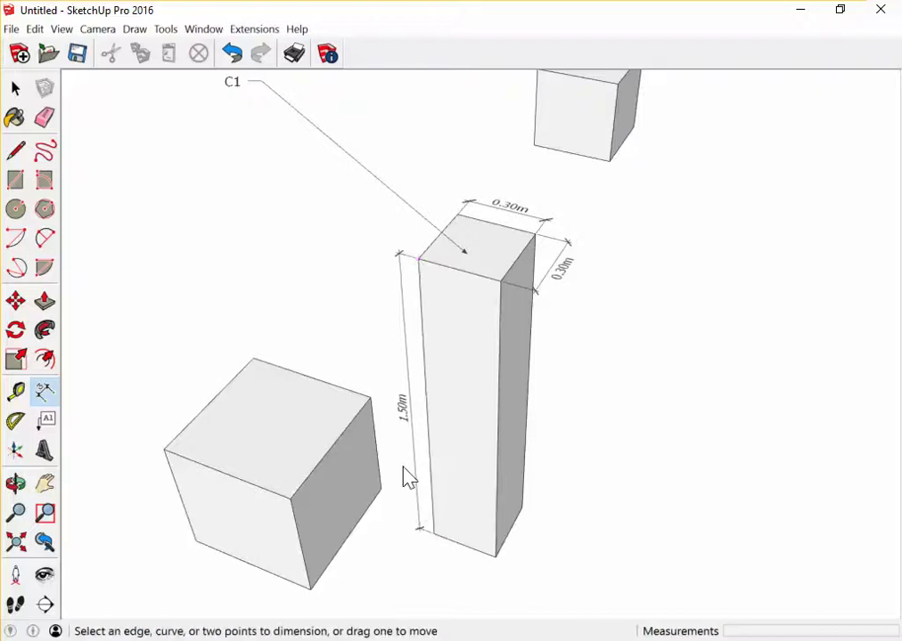
pyautogui.moveTo(403, 478); pyautogui.dragTo(396, 393, button='middle')
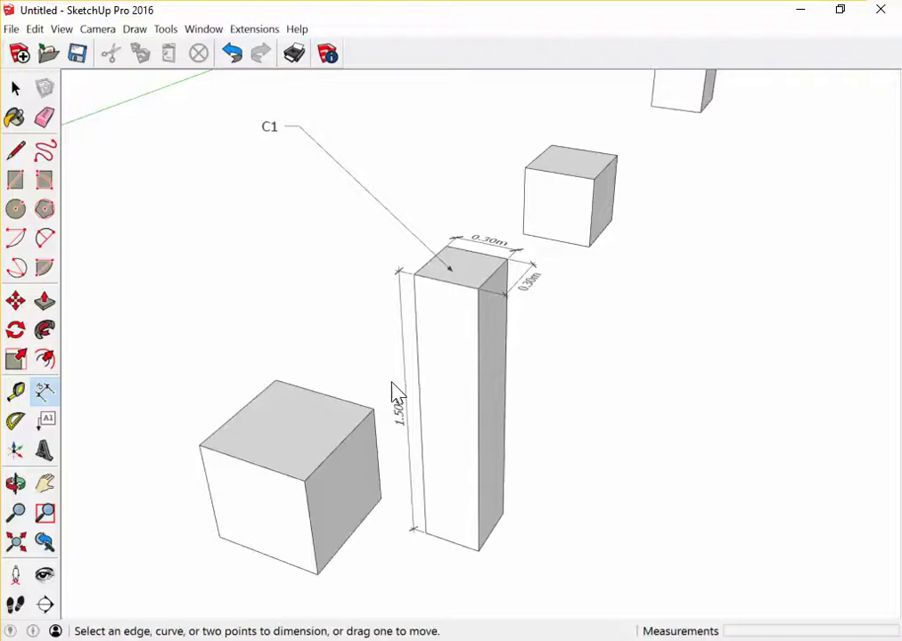
pyautogui.press('space')
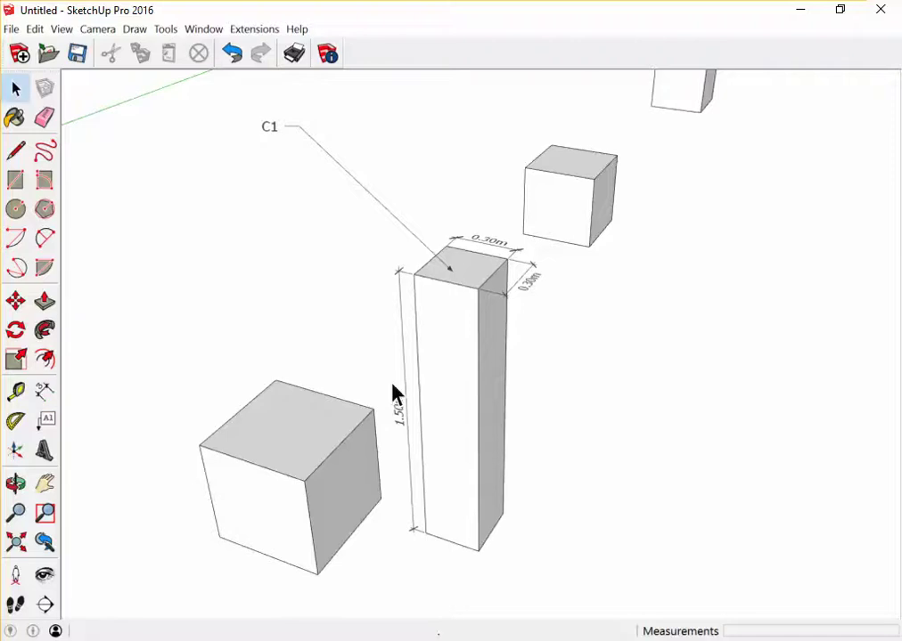
pyautogui.press('e')
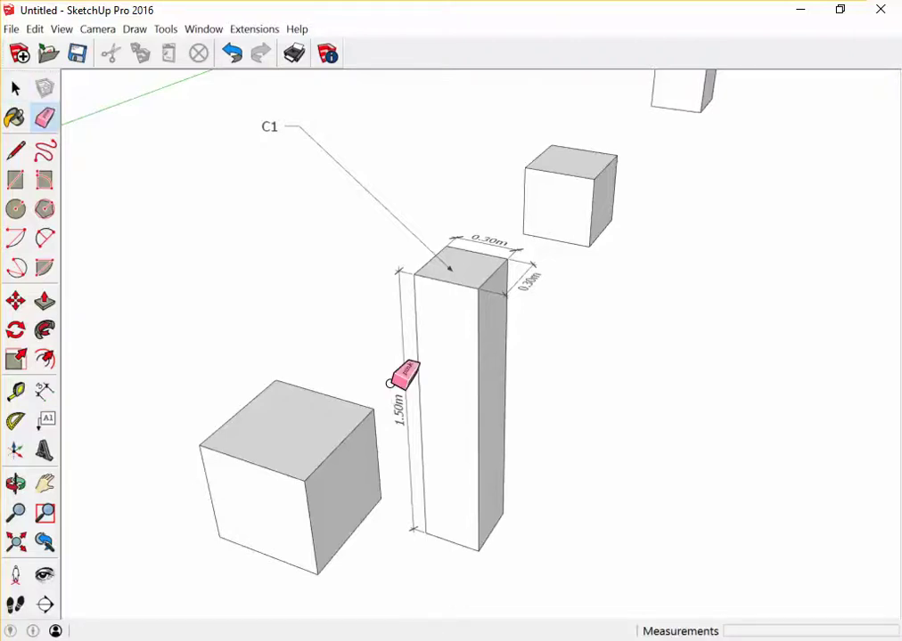
# - Erase the 1.50m dimension, the C1 label and both 0.30m dimensions
pyautogui.click(398, 405)
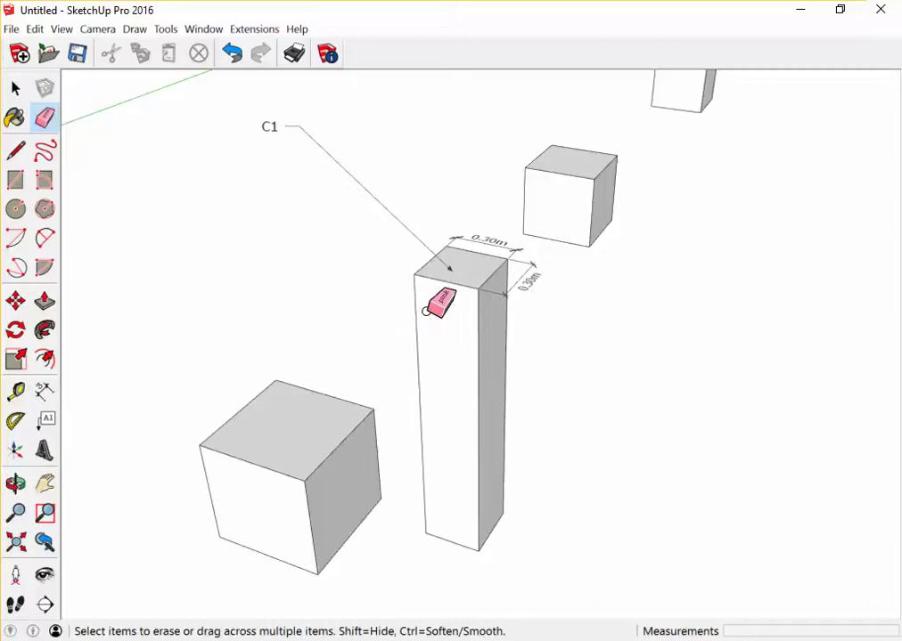
pyautogui.click(397, 218)
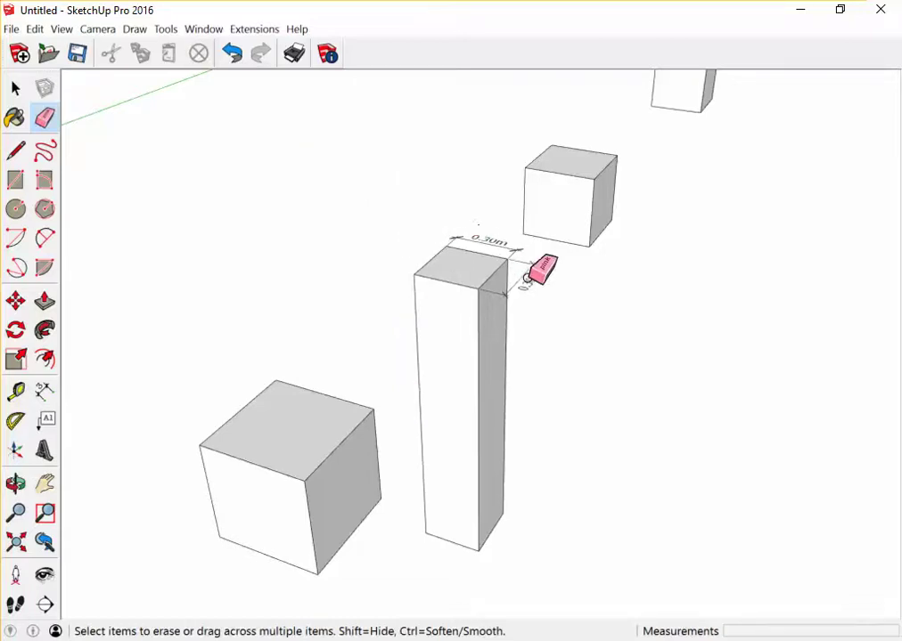
pyautogui.click(528, 279)
pyautogui.click(489, 240)
pyautogui.scroll(-2, 489, 241)
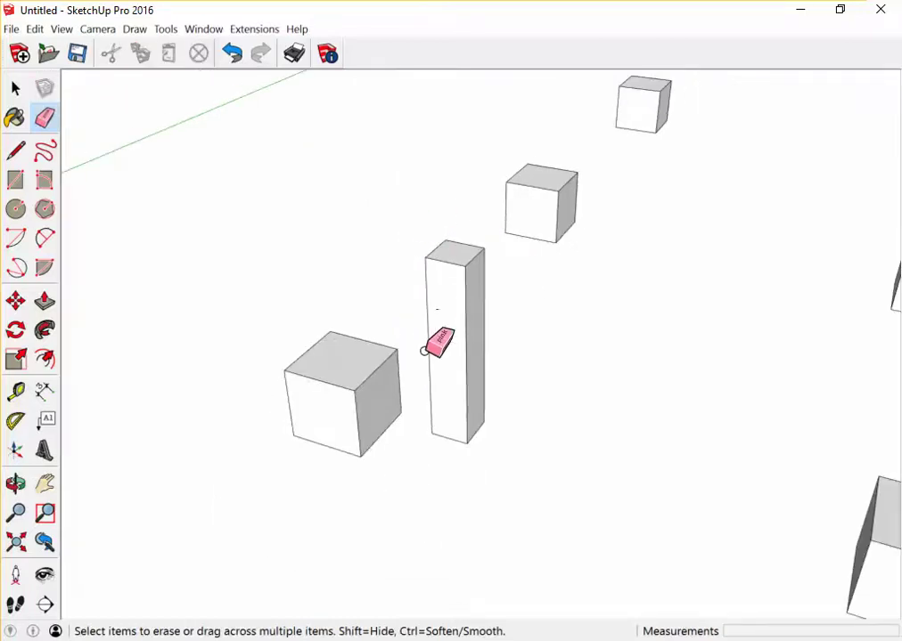
pyautogui.press('space')
# - Zoom and orbit out to show the whole footing grid and axes
pyautogui.scroll(1, 433, 453)
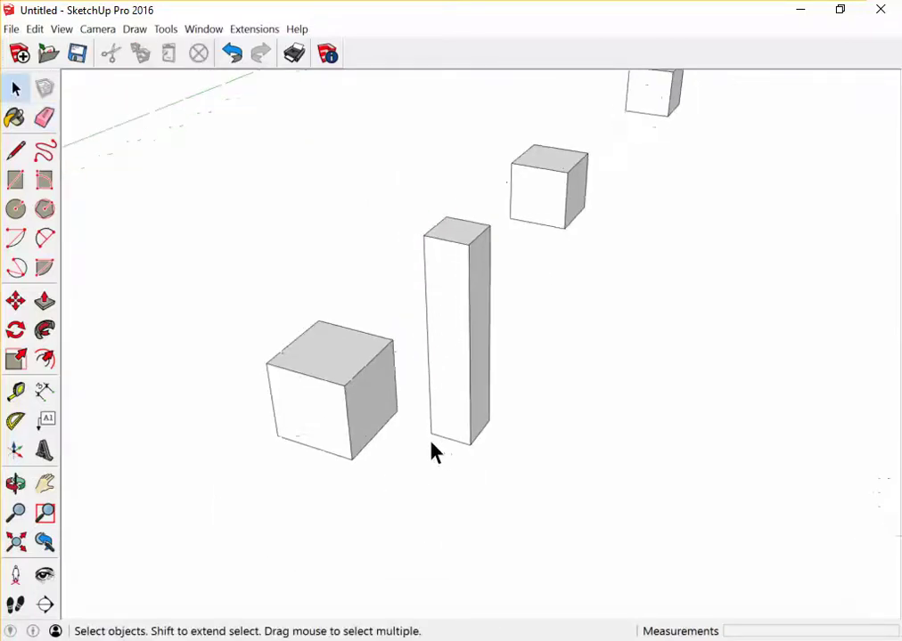
pyautogui.scroll(2, 437, 432)
pyautogui.scroll(2, 437, 434)
pyautogui.moveTo(436, 433)
pyautogui.mouseDown(button='middle')
pyautogui.moveTo(318, 333)
pyautogui.moveTo(390, 412)
pyautogui.mouseUp(button='middle')
pyautogui.scroll(2, 434, 392)
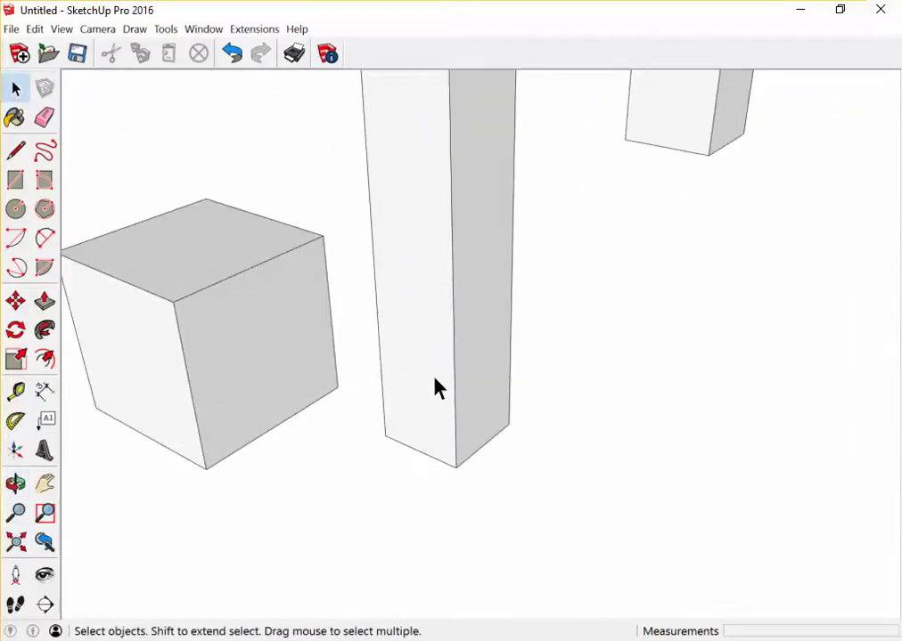
pyautogui.scroll(-2, 426, 389)
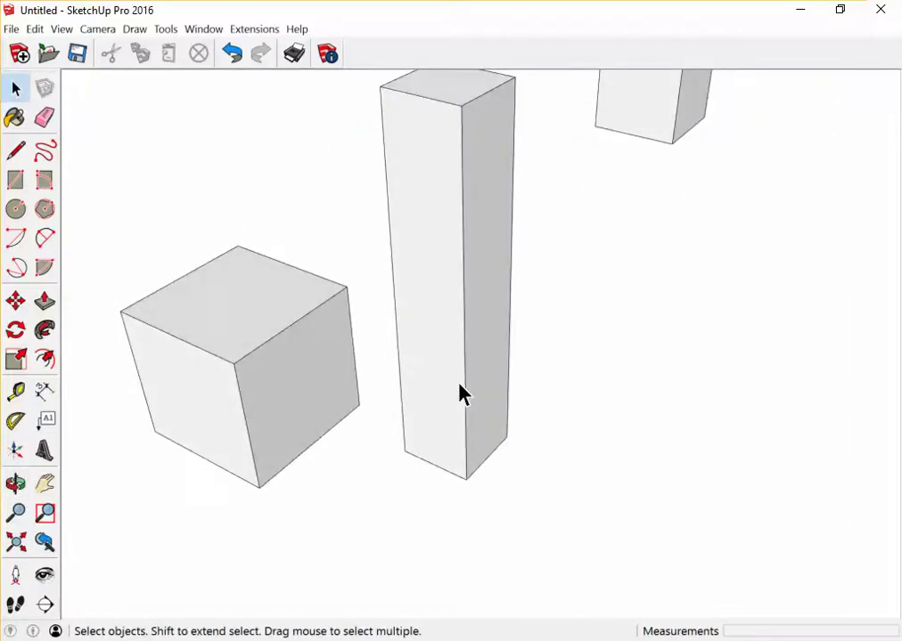
pyautogui.scroll(-1, 463, 409)
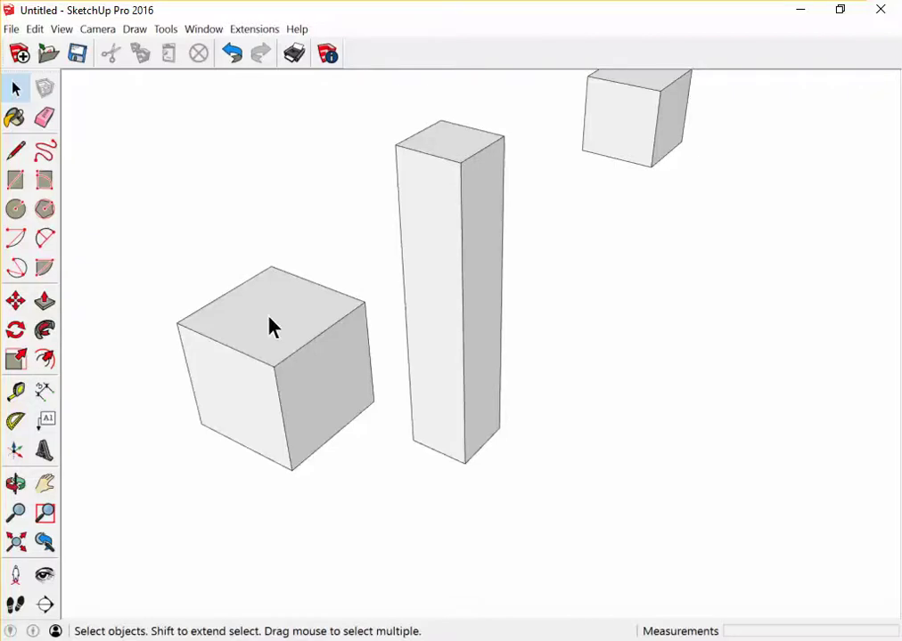
pyautogui.scroll(-5, 272, 327)
pyautogui.scroll(-3, 375, 281)
pyautogui.moveTo(375, 281); pyautogui.dragTo(330, 305, button='middle')
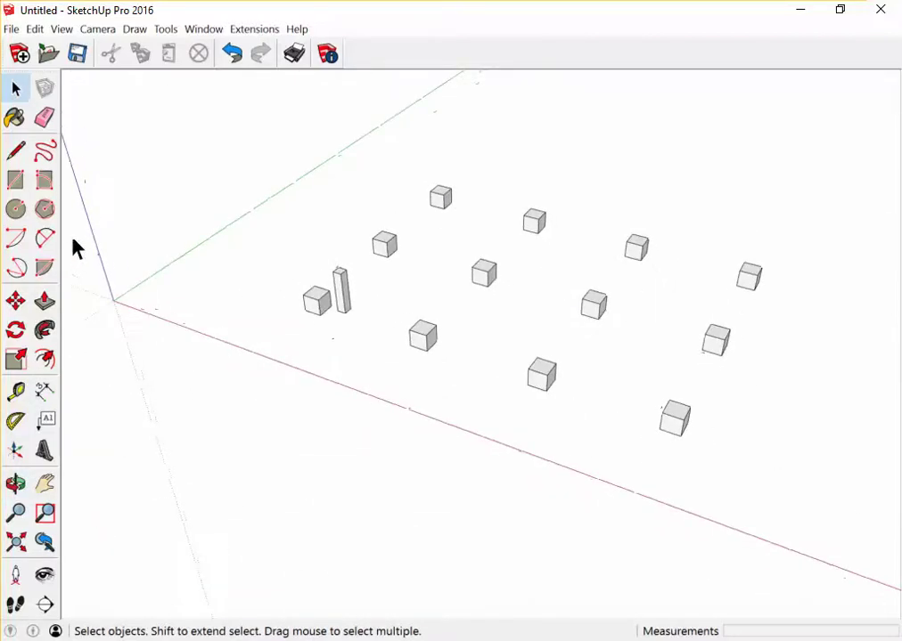
# - Draw a 4.43m ground line in front of the footings after cancelling a first attempt
pyautogui.click(16, 151)
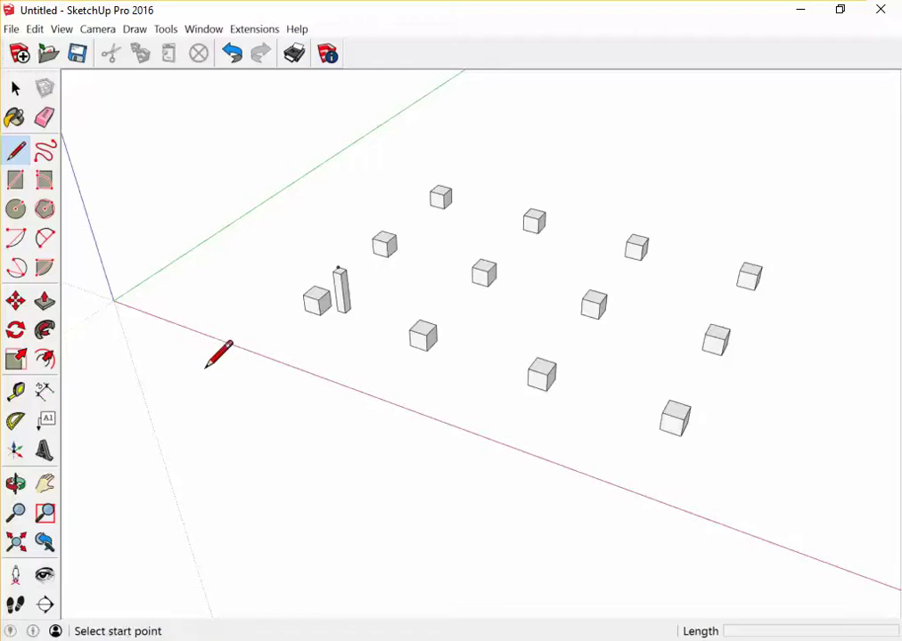
pyautogui.click(170, 398)
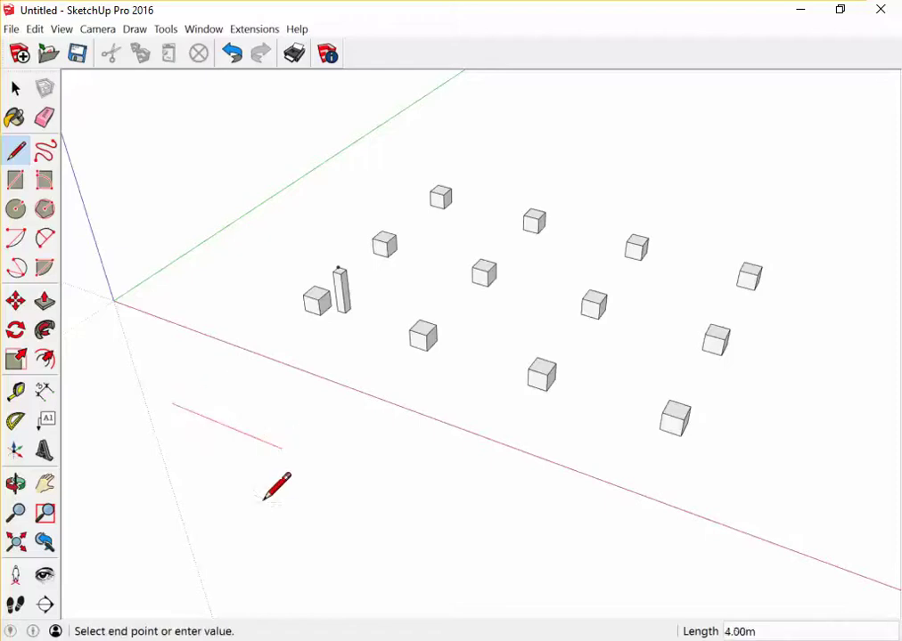
pyautogui.scroll(-1, 374, 583)
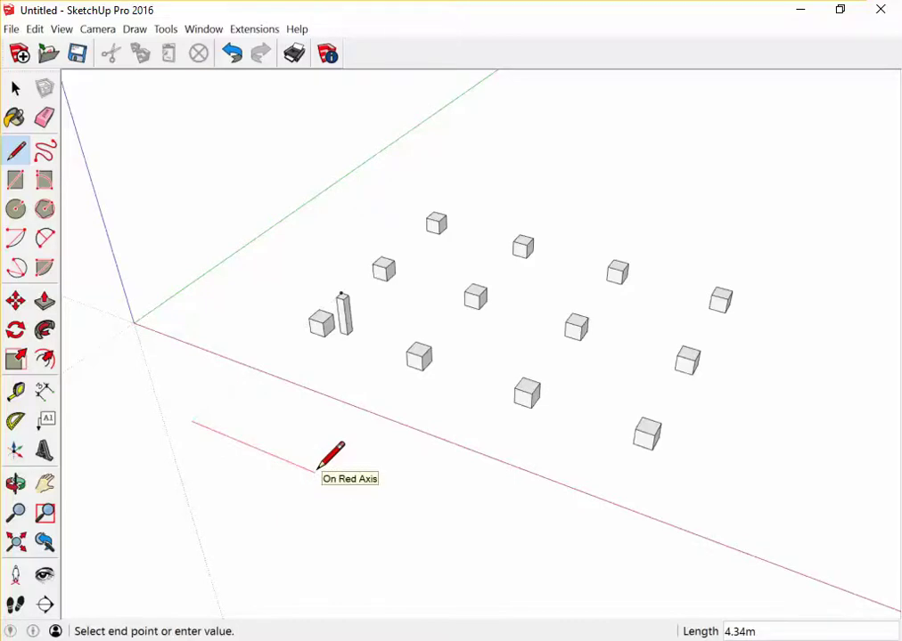
pyautogui.scroll(-1, 330, 459)
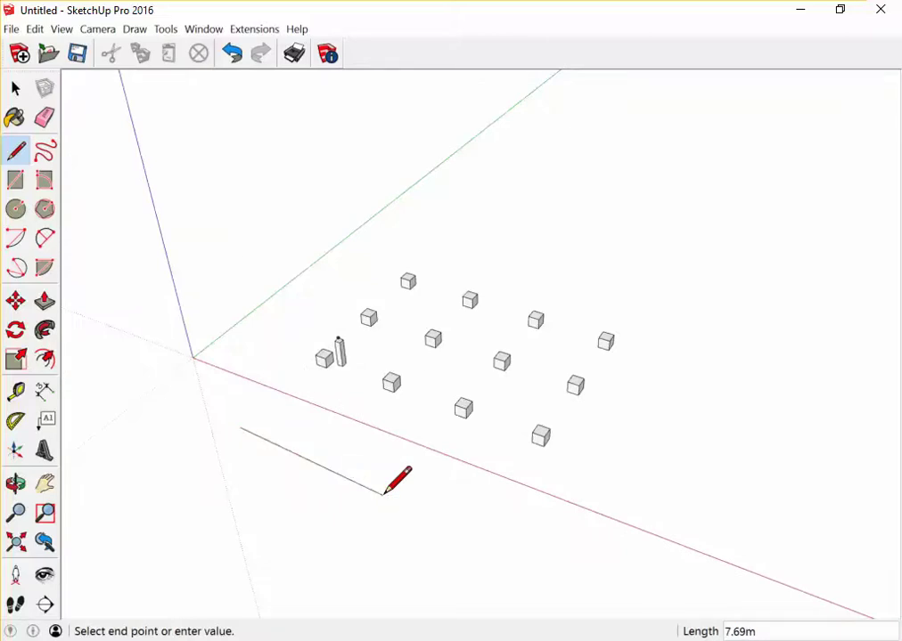
pyautogui.scroll(-2, 383, 495)
pyautogui.press('Escape')
pyautogui.click(241, 497)
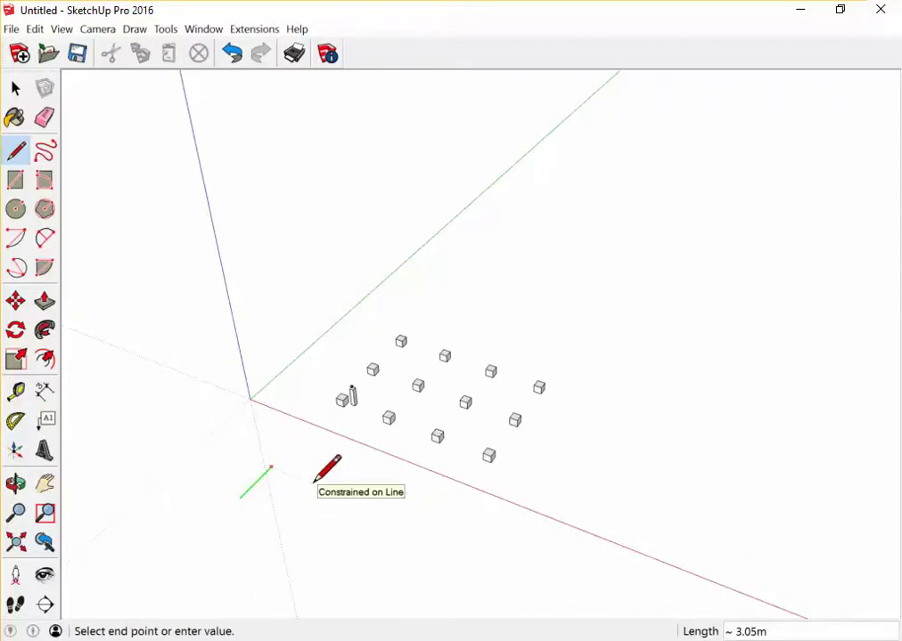
pyautogui.click(312, 483)
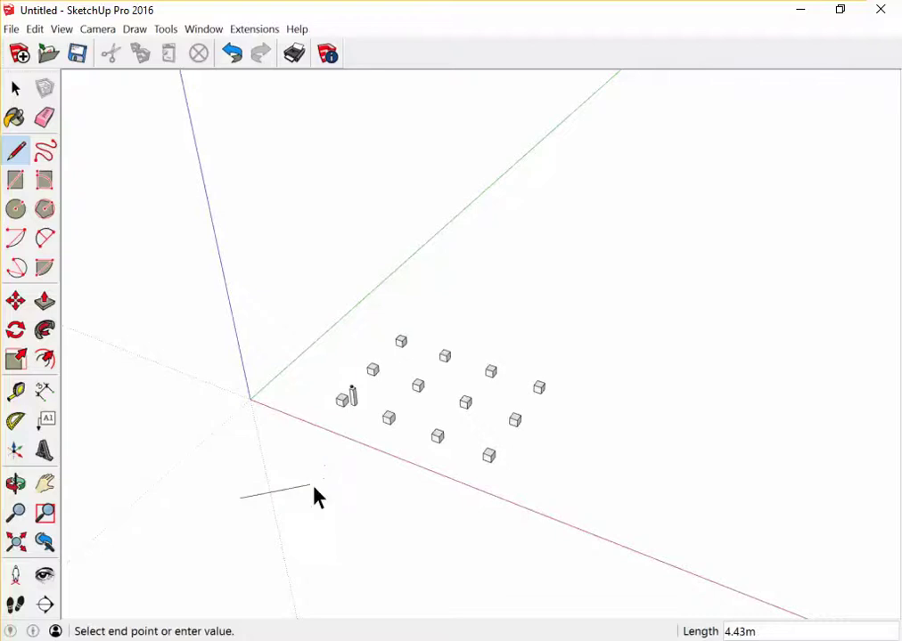
pyautogui.press('space')
pyautogui.scroll(3, 386, 394)
pyautogui.scroll(3, 398, 385)
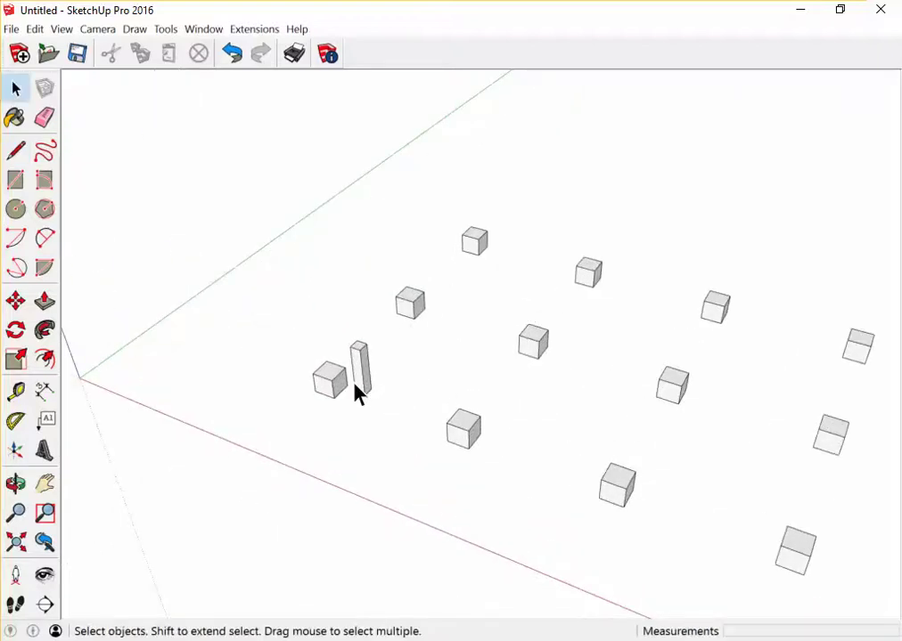
# - Move the column by its bottom edge midpoint onto the footing's top face
pyautogui.scroll(1, 356, 392)
pyautogui.moveTo(355, 389); pyautogui.dragTo(394, 358, button='middle')
pyautogui.scroll(3, 373, 363)
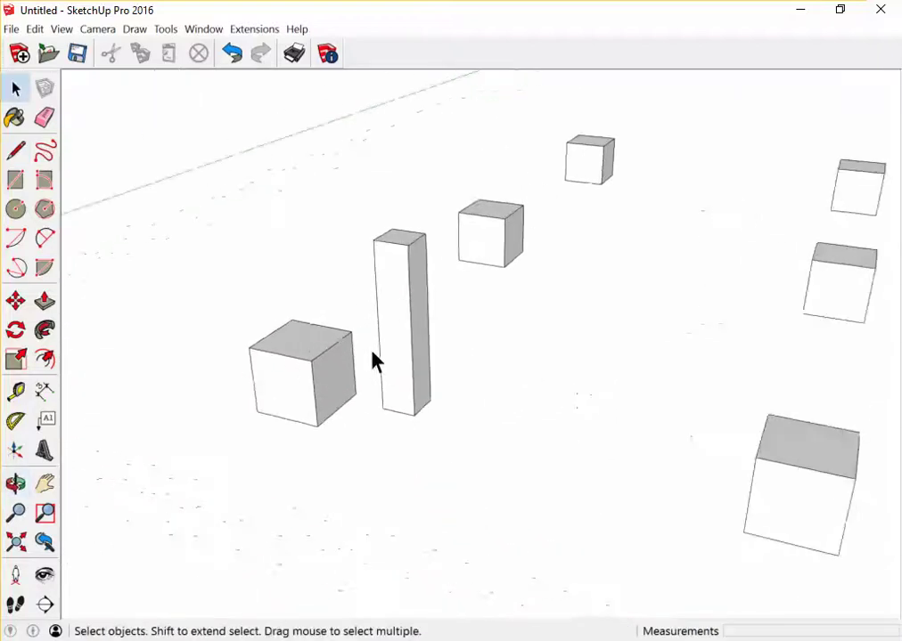
pyautogui.scroll(3, 372, 362)
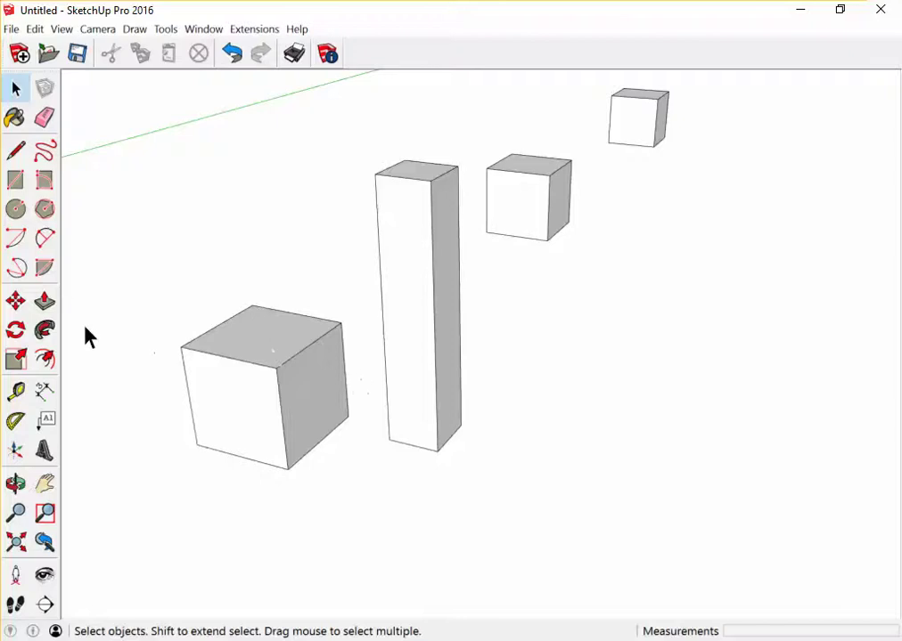
pyautogui.click(16, 298)
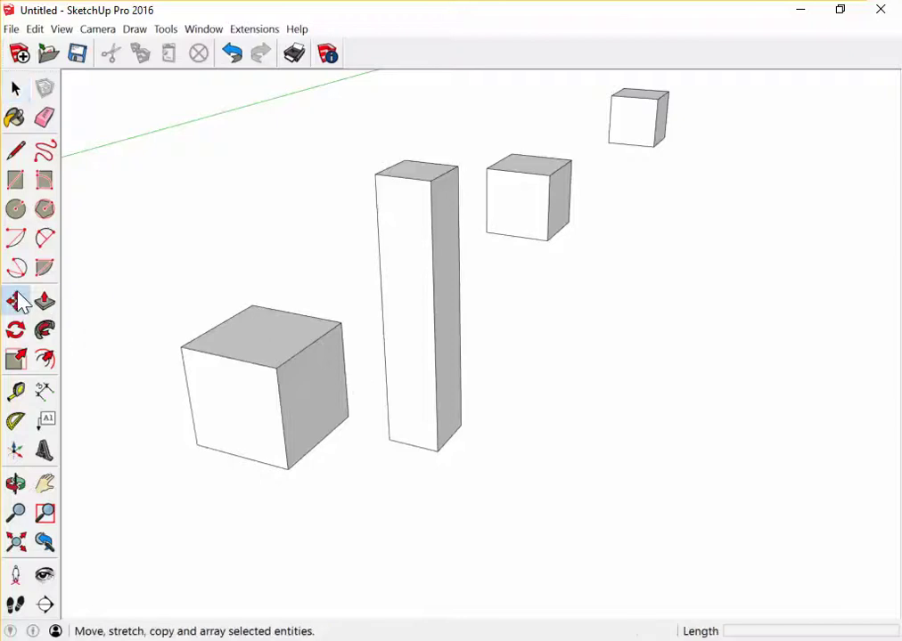
pyautogui.scroll(1, 330, 499)
pyautogui.scroll(3, 401, 495)
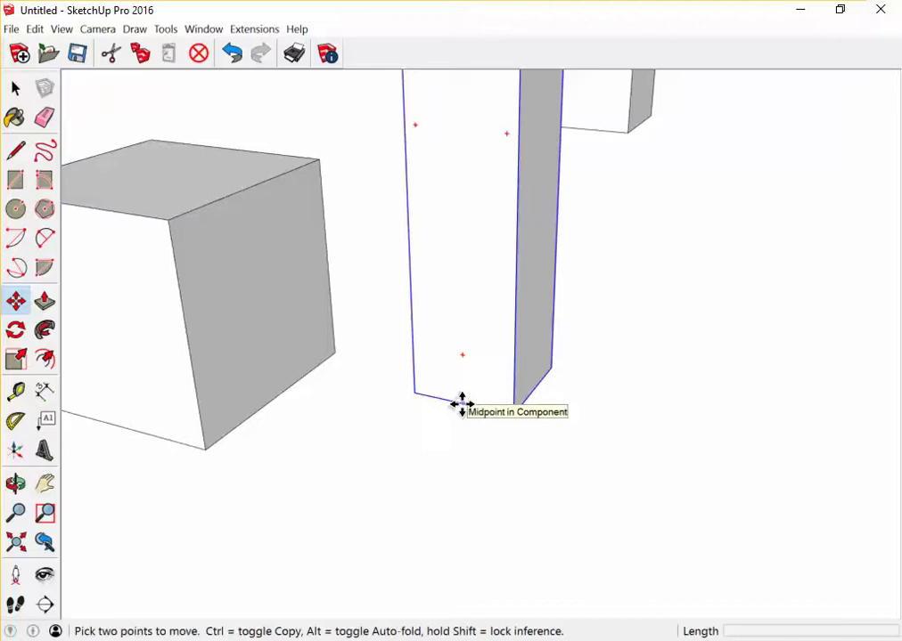
pyautogui.scroll(-2, 462, 405)
pyautogui.click(461, 405)
pyautogui.scroll(1, 233, 253)
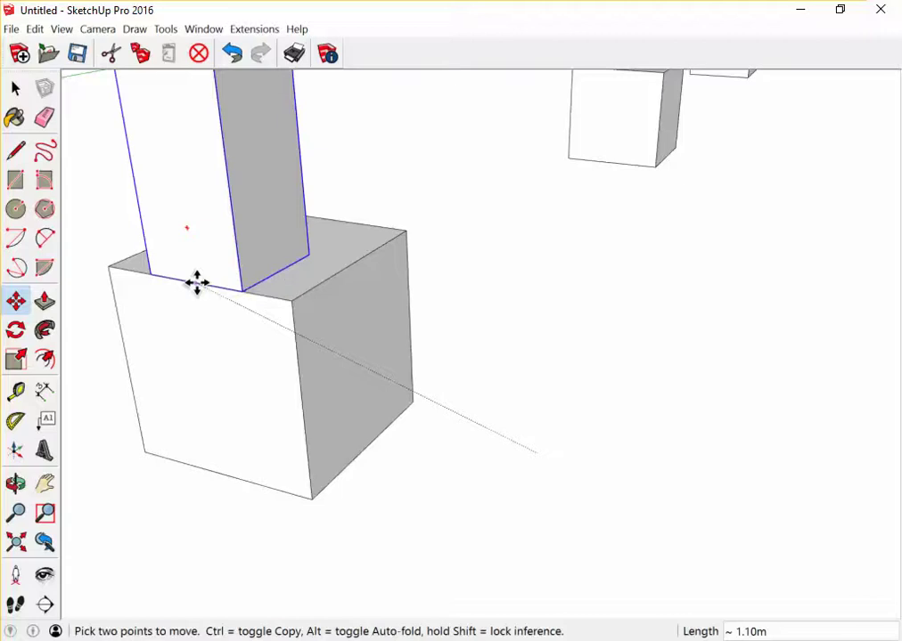
pyautogui.click(197, 283)
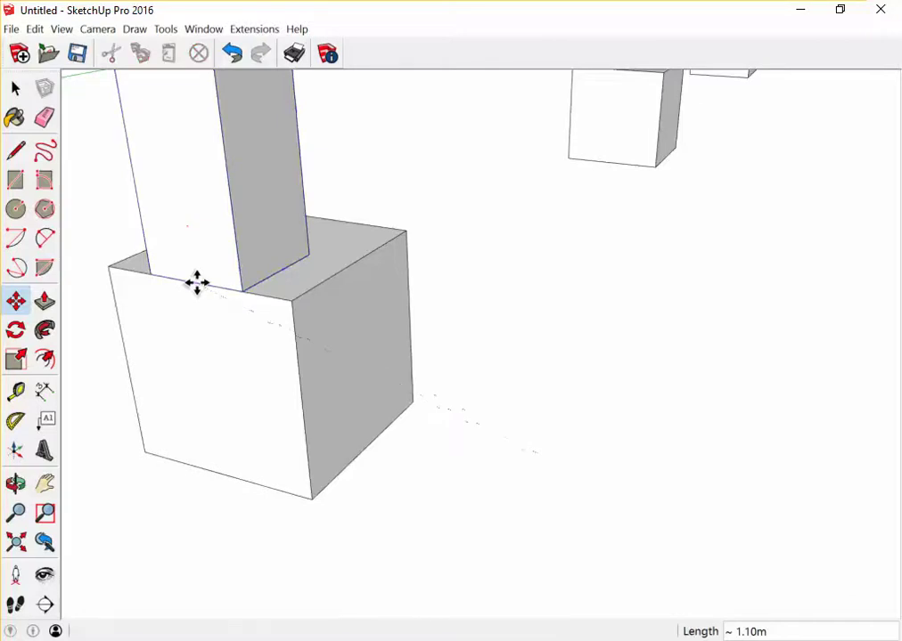
# - Shift the column along green so it sits centred on the footing top
pyautogui.moveTo(197, 283)
pyautogui.mouseDown(button='middle')
pyautogui.moveTo(358, 302)
pyautogui.moveTo(228, 342)
pyautogui.moveTo(297, 246)
pyautogui.mouseUp(button='middle')
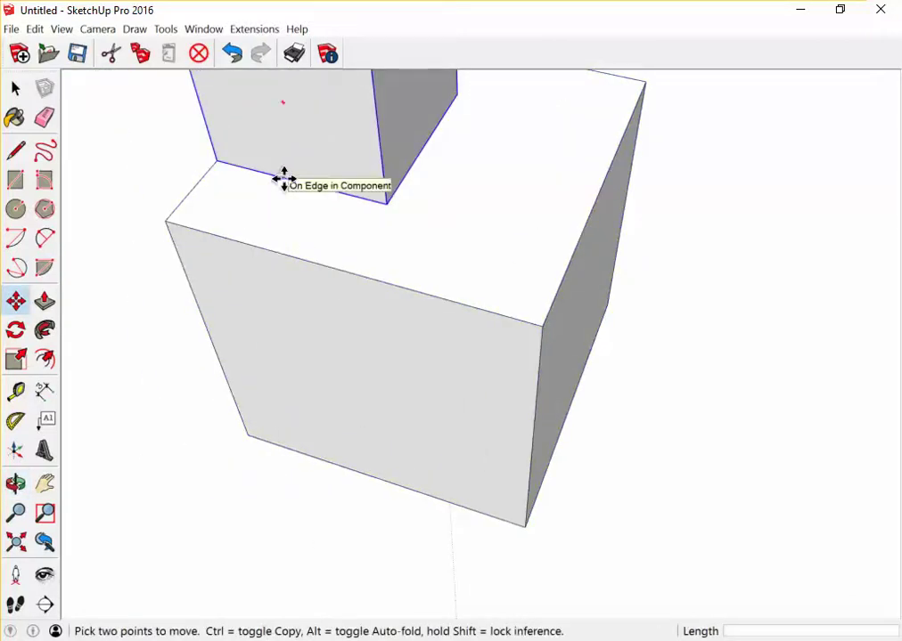
pyautogui.scroll(3, 285, 179)
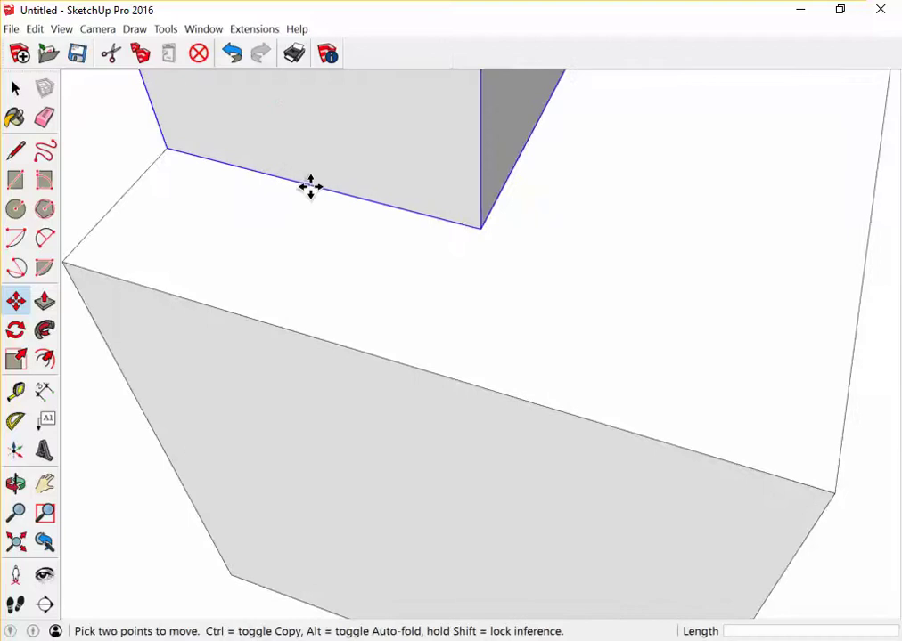
pyautogui.click(317, 187)
pyautogui.scroll(-3, 316, 187)
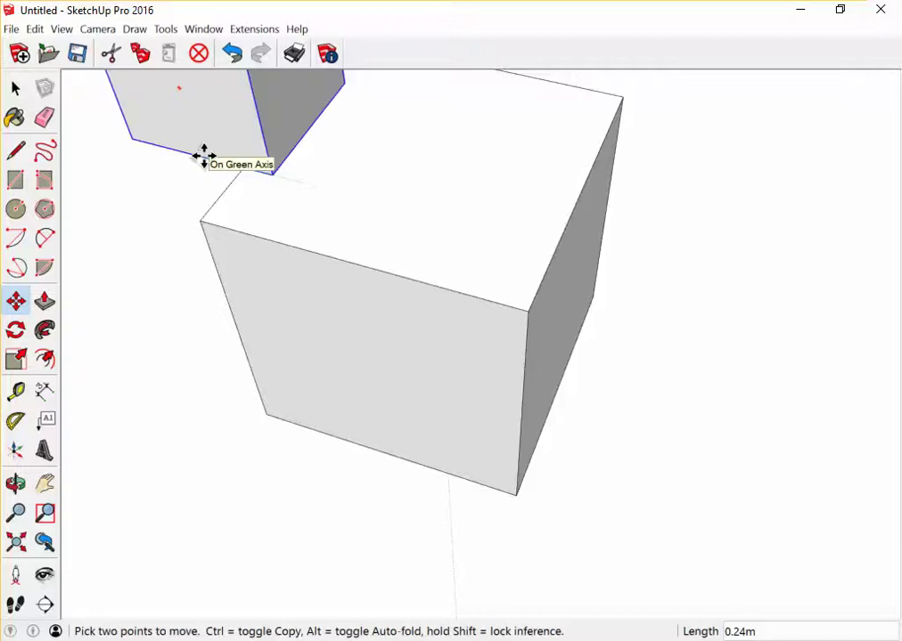
pyautogui.scroll(-2, 203, 157)
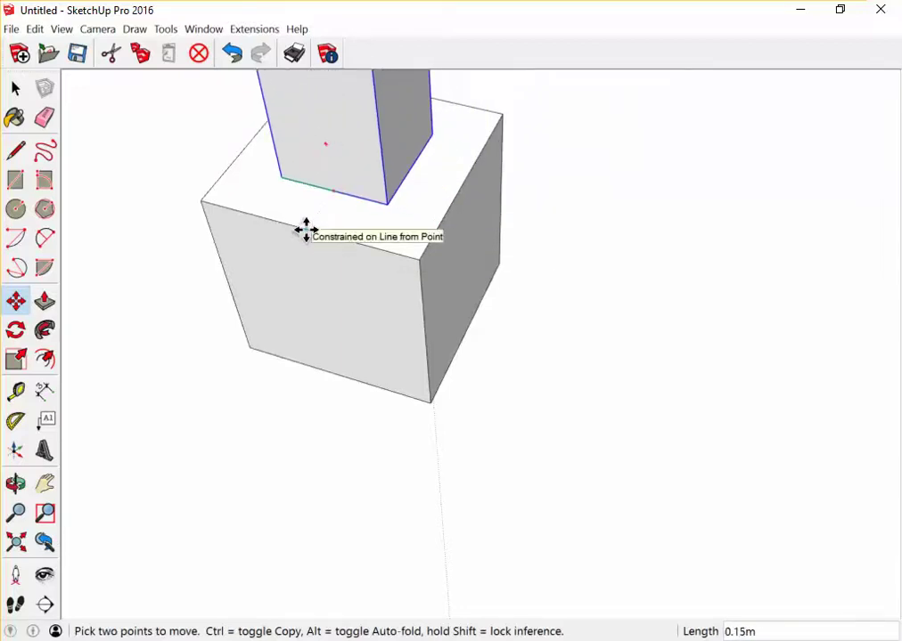
pyautogui.click(308, 231)
pyautogui.press('space')
pyautogui.scroll(-5, 312, 258)
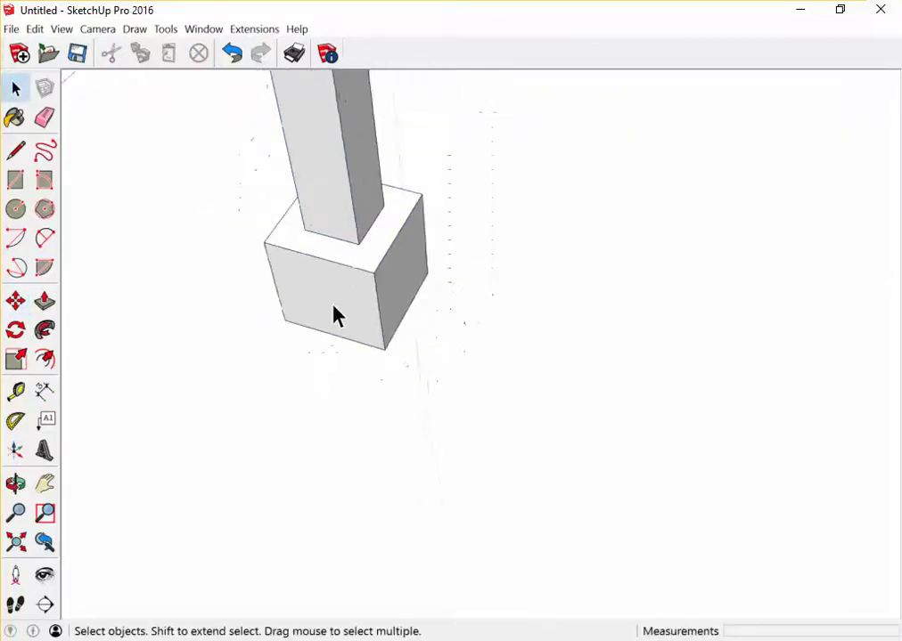
pyautogui.scroll(-3, 334, 316)
pyautogui.scroll(-2, 332, 336)
pyautogui.moveTo(283, 332); pyautogui.dragTo(577, 245, button='middle')
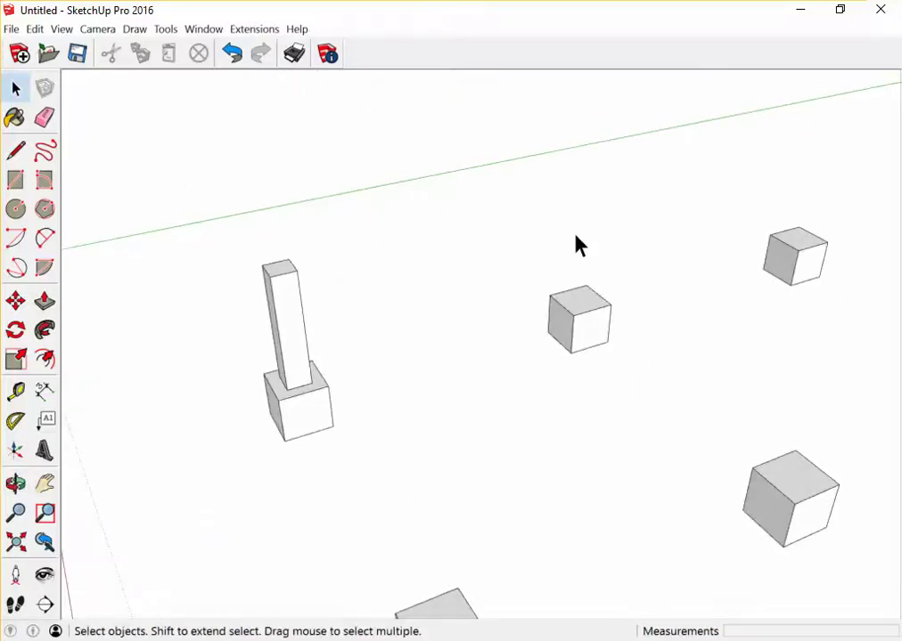
# - Select the column and move it by its base to a spot further left
pyautogui.moveTo(576, 245)
pyautogui.mouseDown(button='middle')
pyautogui.moveTo(246, 357)
pyautogui.moveTo(413, 468)
pyautogui.mouseUp(button='middle')
pyautogui.click(356, 443)
pyautogui.moveTo(356, 443); pyautogui.dragTo(111, 509, button='middle')
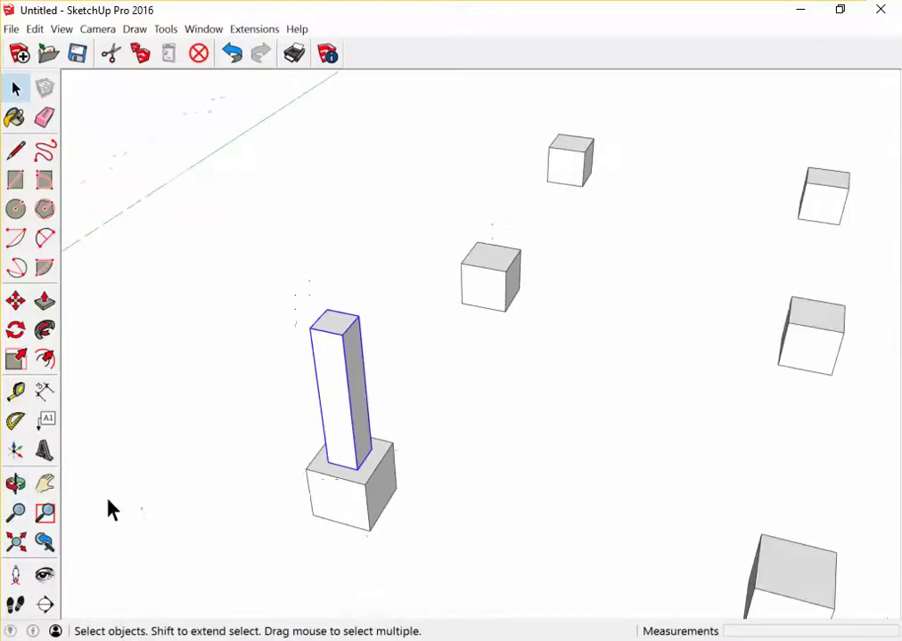
pyautogui.press('m')
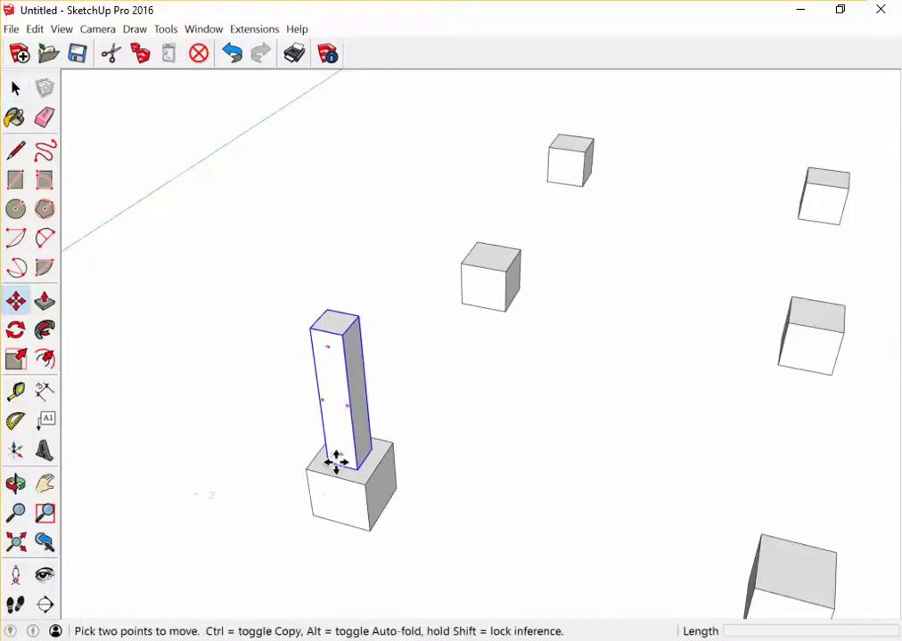
pyautogui.click(337, 463)
pyautogui.click(166, 487)
pyautogui.scroll(3, 267, 544)
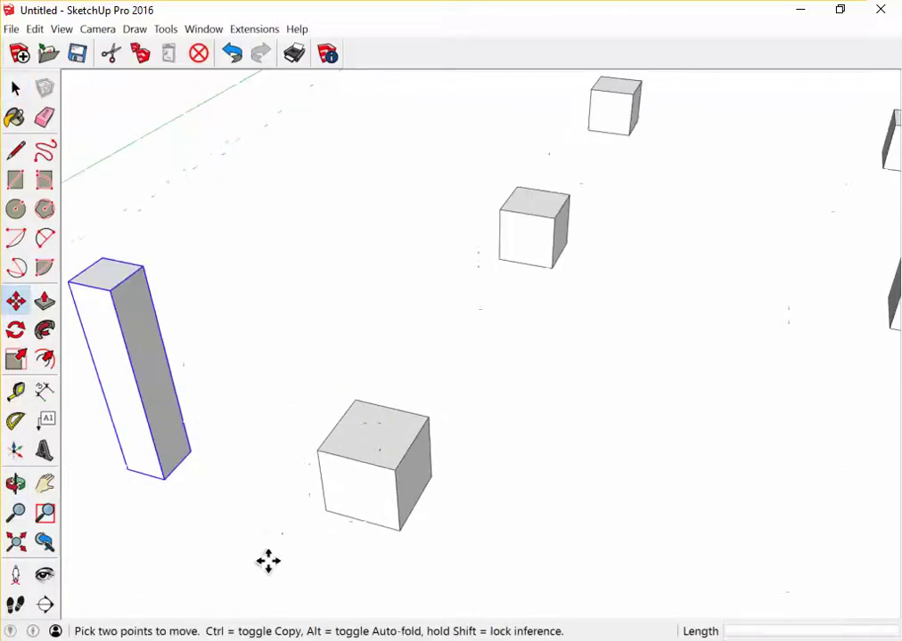
pyautogui.press('space')
pyautogui.click(268, 562)
pyautogui.moveTo(268, 561); pyautogui.dragTo(134, 472, button='middle')
# - Move the column back onto the footing's top face
pyautogui.click(15, 301)
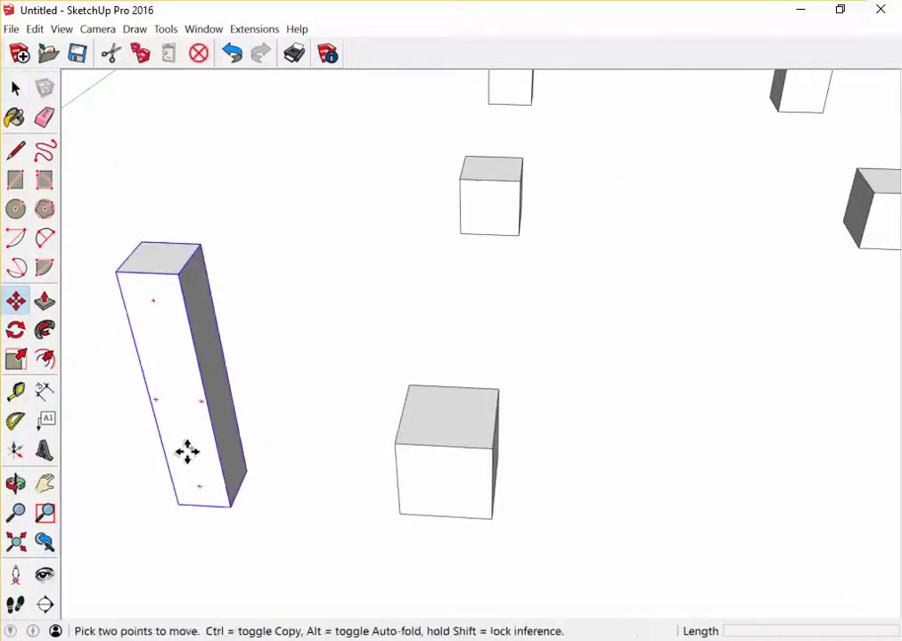
pyautogui.scroll(3, 223, 526)
pyautogui.scroll(2, 211, 512)
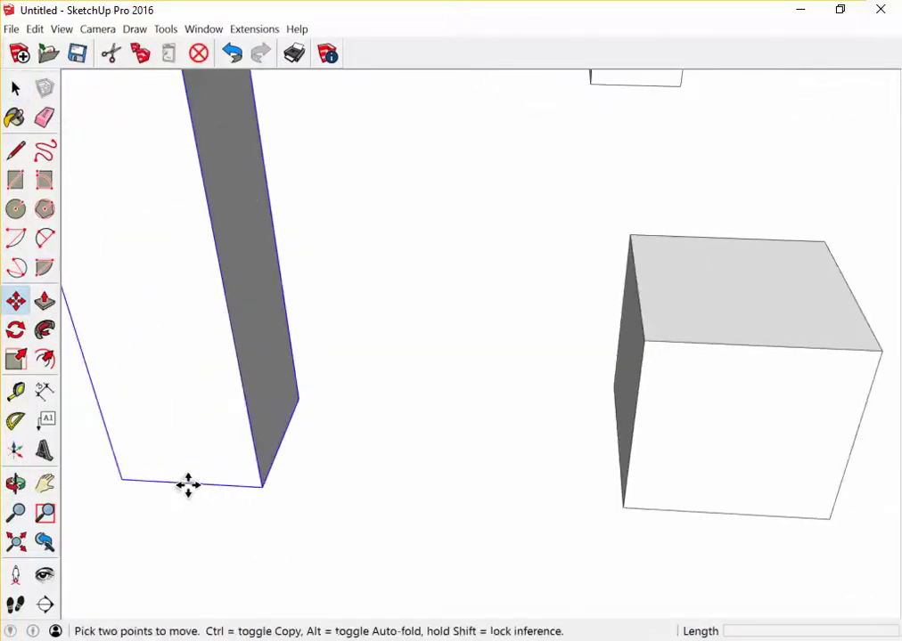
pyautogui.click(189, 485)
pyautogui.scroll(-3, 187, 488)
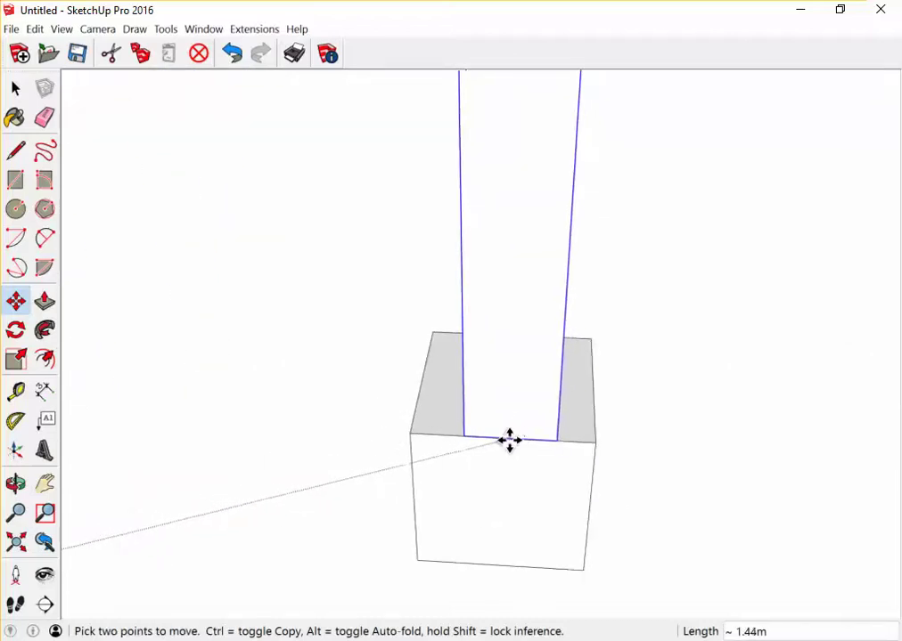
pyautogui.click(504, 438)
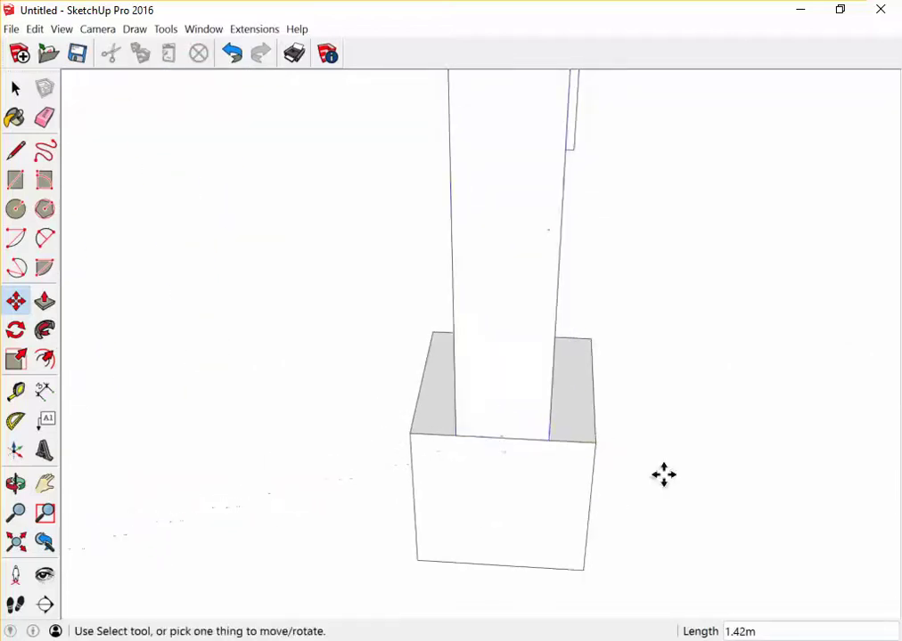
# - Fine-tune the column so its bottom midpoint is centred on the footing top
pyautogui.moveTo(662, 475)
pyautogui.mouseDown(button='middle')
pyautogui.moveTo(441, 457)
pyautogui.moveTo(499, 426)
pyautogui.moveTo(278, 254)
pyautogui.mouseUp(button='middle')
pyautogui.scroll(2, 287, 366)
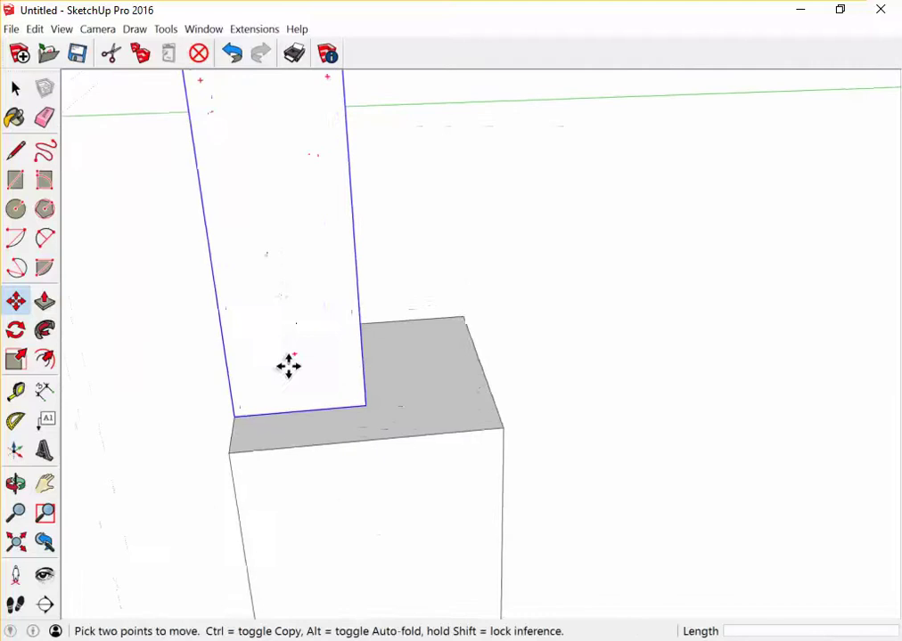
pyautogui.scroll(1, 318, 419)
pyautogui.click(301, 417)
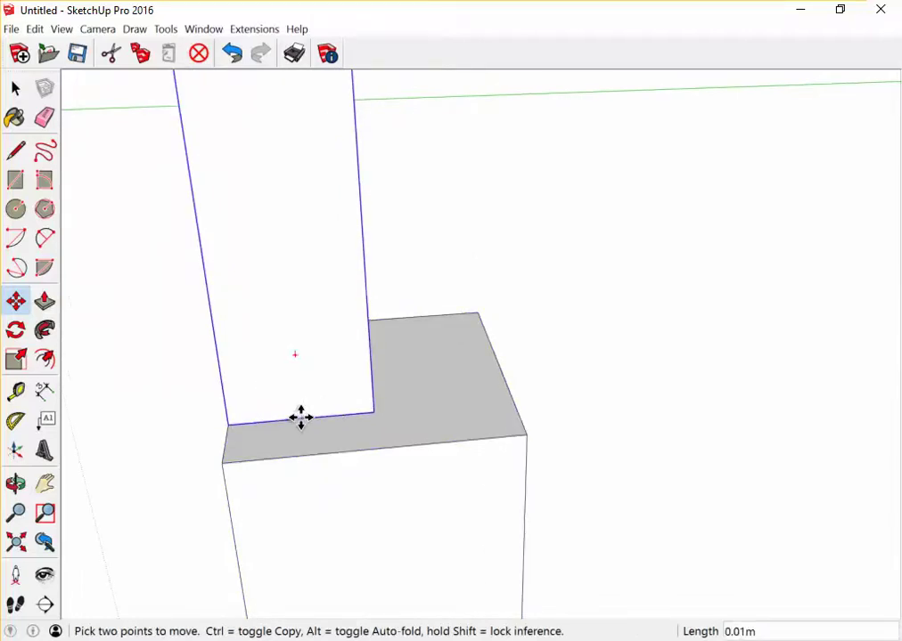
pyautogui.scroll(-2, 300, 417)
pyautogui.moveTo(300, 417); pyautogui.dragTo(507, 424, button='middle')
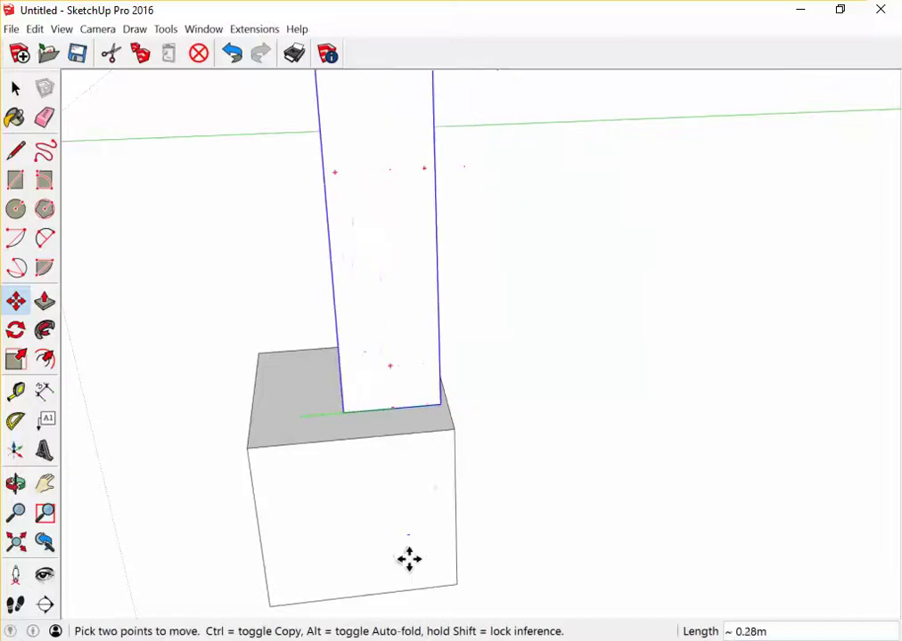
pyautogui.click(355, 439)
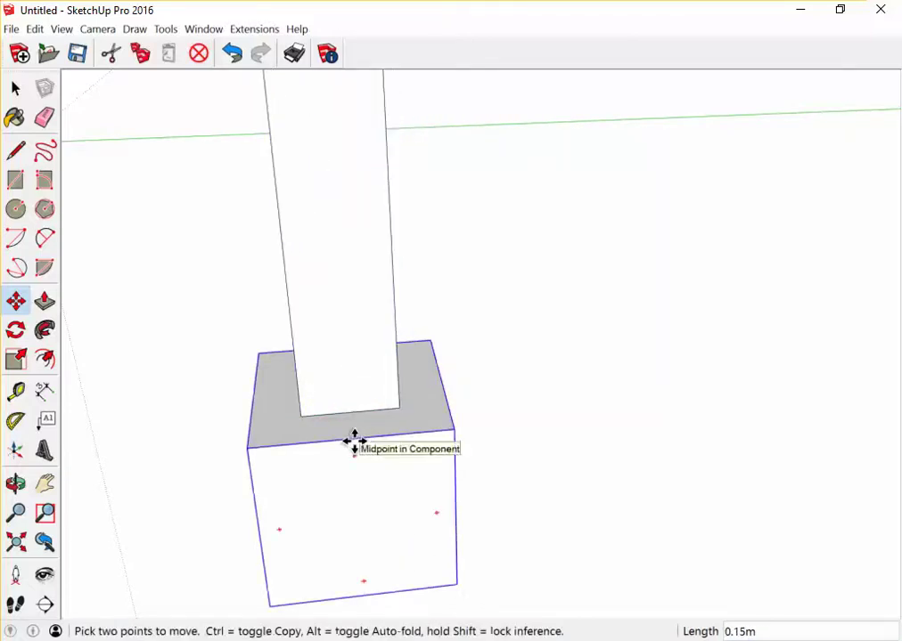
pyautogui.press('space')
pyautogui.scroll(-3, 355, 439)
# - Orbit out over the footing grid and select the column
pyautogui.moveTo(278, 341); pyautogui.dragTo(319, 280, button='middle')
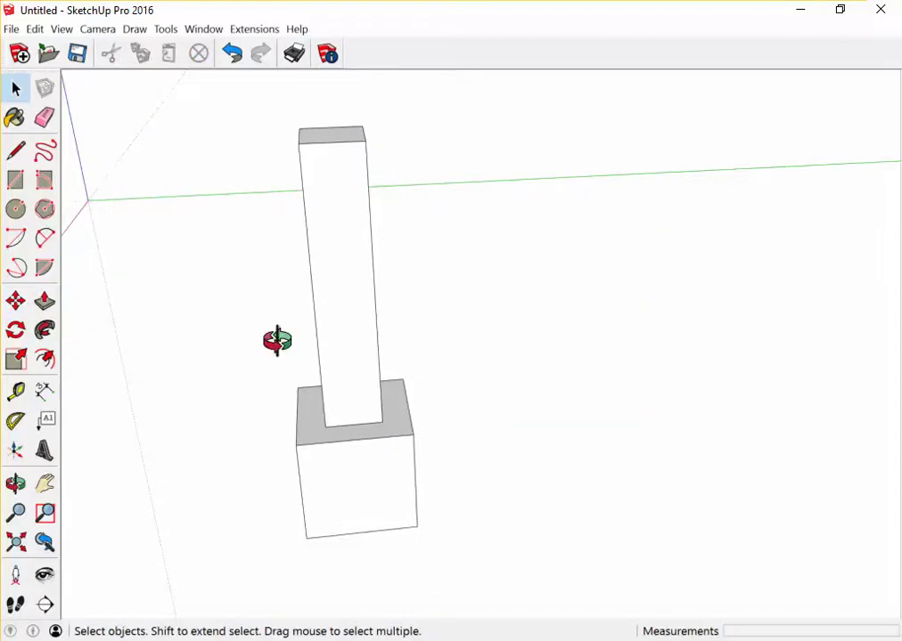
pyautogui.scroll(-3, 298, 397)
pyautogui.moveTo(298, 397); pyautogui.dragTo(412, 362, button='middle')
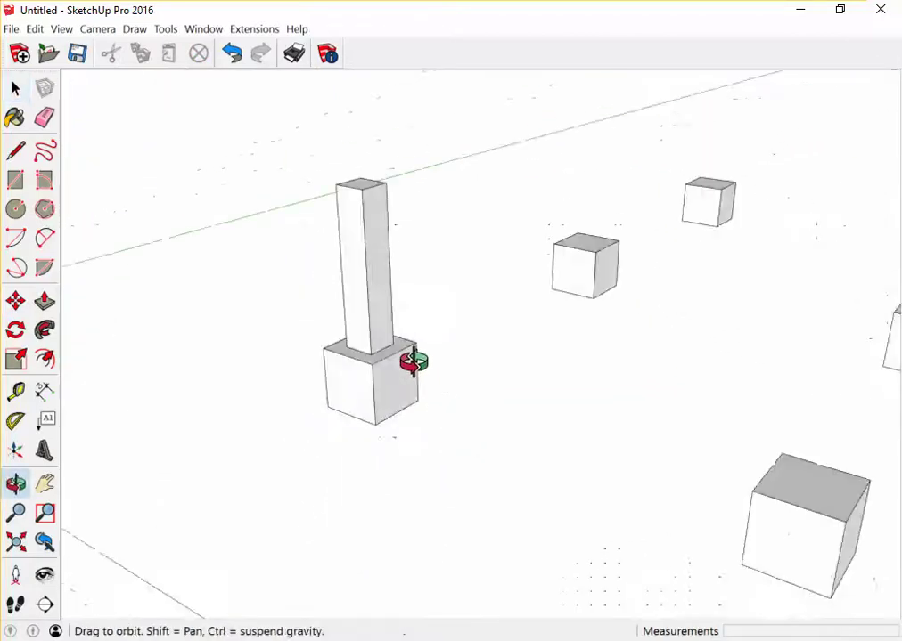
pyautogui.scroll(-3, 413, 379)
pyautogui.click(393, 317)
pyautogui.moveTo(372, 287); pyautogui.dragTo(417, 425, button='middle')
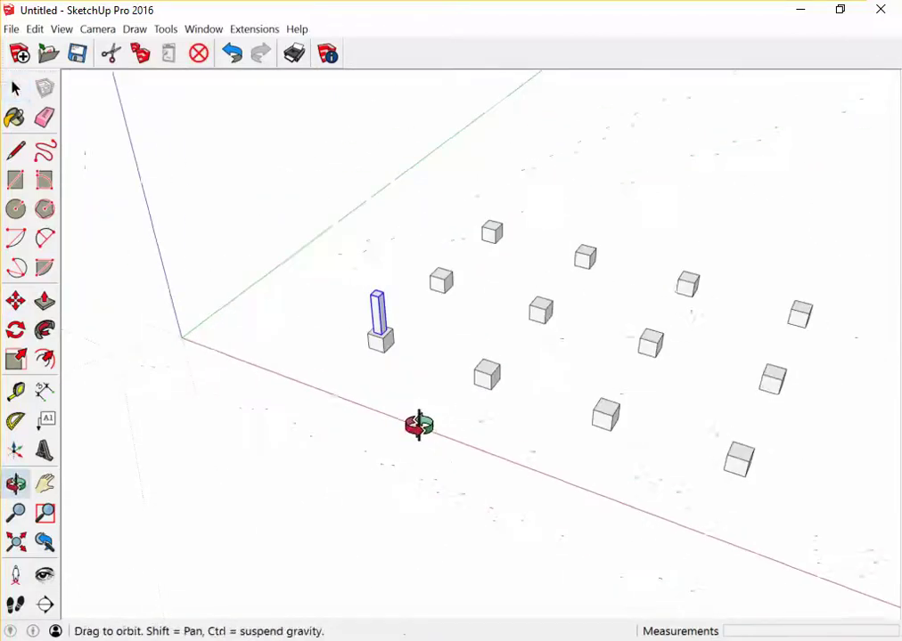
# - Copy the column 4 m along red, arrayed 3x onto the next footings
pyautogui.press('m')
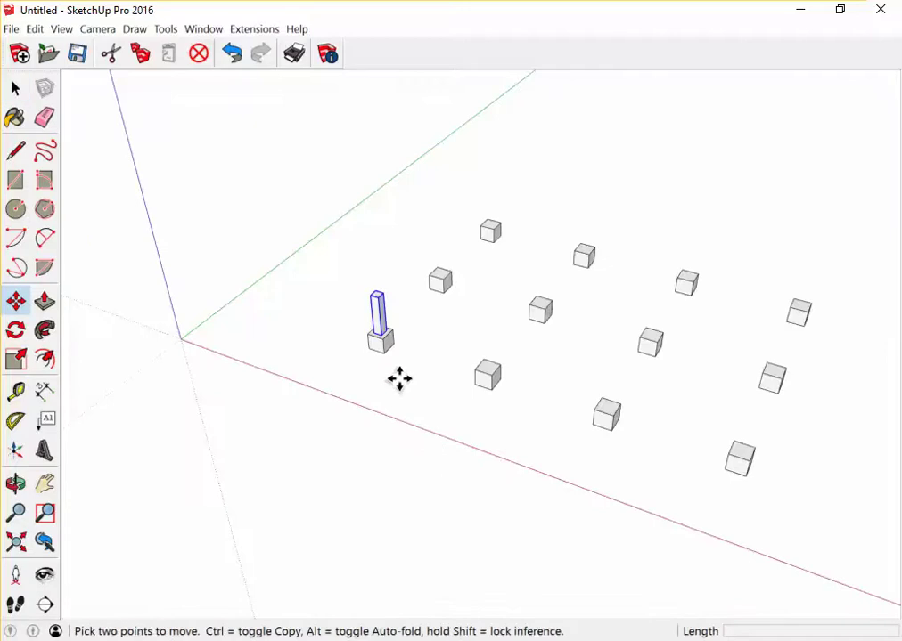
pyautogui.press('ctrl')
pyautogui.click(403, 387)
pyautogui.write('4')
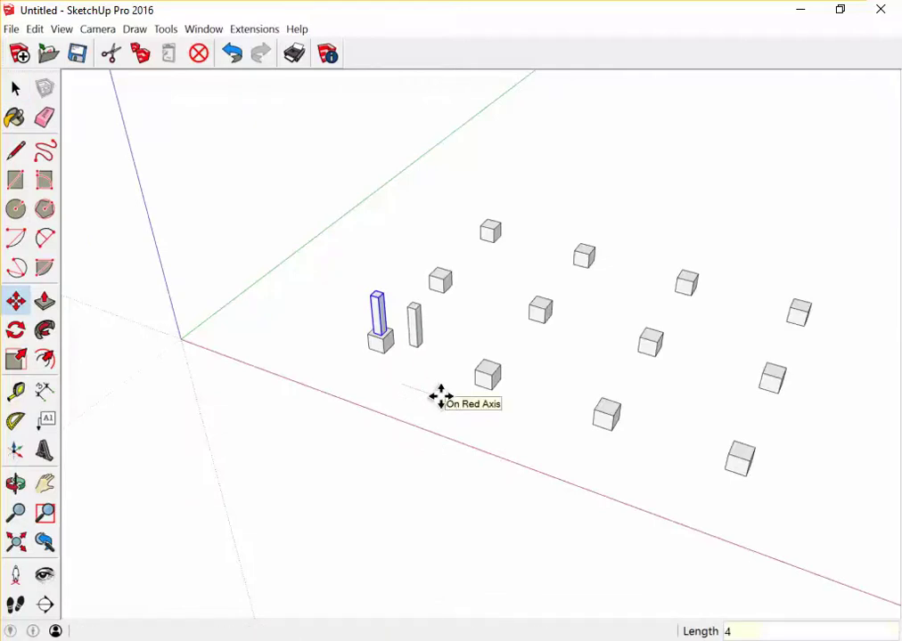
pyautogui.press('Return')
pyautogui.write('x')
pyautogui.press('Return')
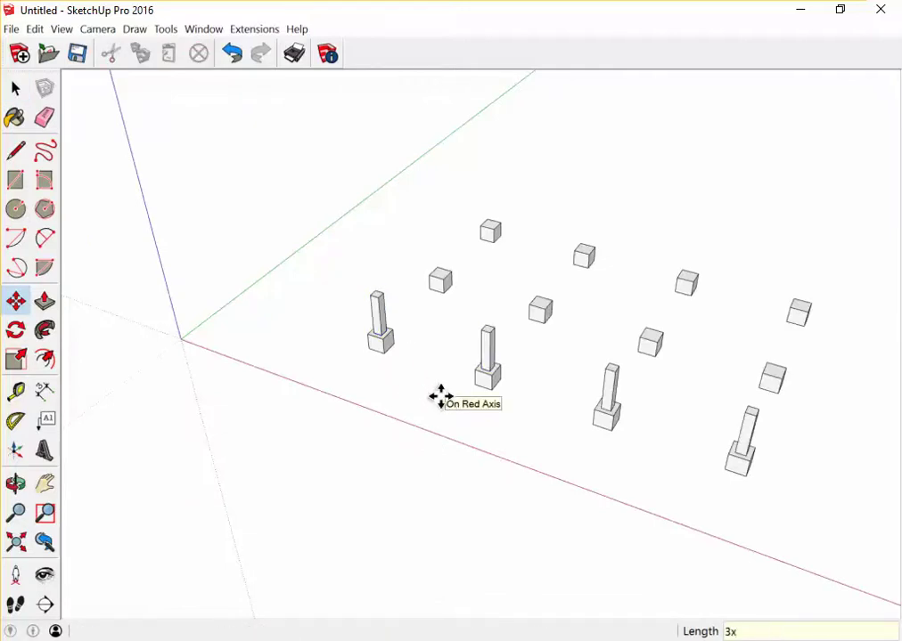
pyautogui.press('space')
# - Orbit along the row and box-select all four columns
pyautogui.moveTo(537, 392)
pyautogui.mouseDown(button='middle')
pyautogui.moveTo(575, 383)
pyautogui.moveTo(584, 364)
pyautogui.mouseUp(button='middle')
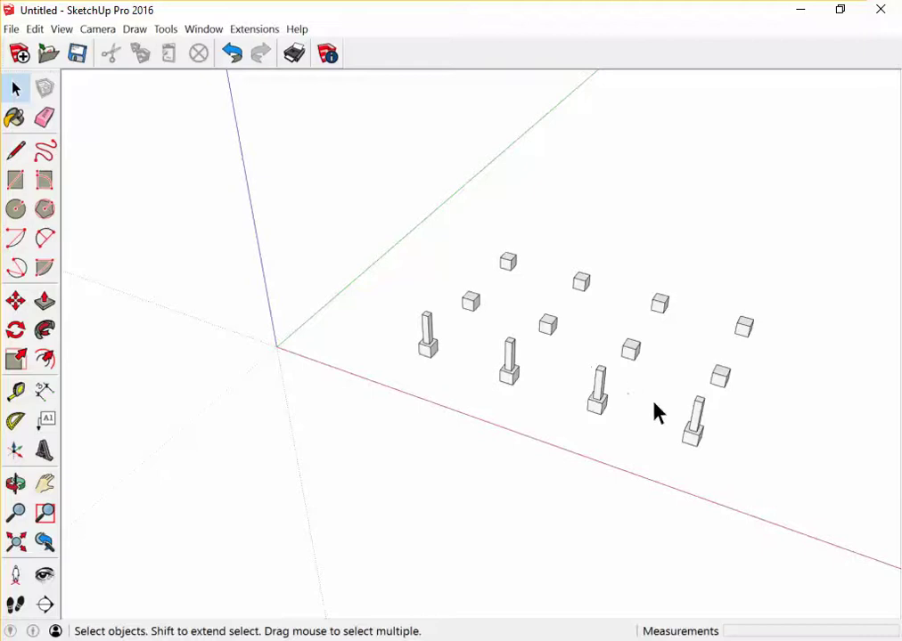
pyautogui.moveTo(718, 433)
pyautogui.mouseDown(button='middle')
pyautogui.moveTo(573, 323)
pyautogui.moveTo(553, 411)
pyautogui.moveTo(422, 312)
pyautogui.moveTo(426, 323)
pyautogui.moveTo(675, 427)
pyautogui.moveTo(496, 397)
pyautogui.moveTo(378, 350)
pyautogui.moveTo(388, 344)
pyautogui.moveTo(354, 342)
pyautogui.moveTo(374, 318)
pyautogui.moveTo(354, 308)
pyautogui.mouseUp(button='middle')
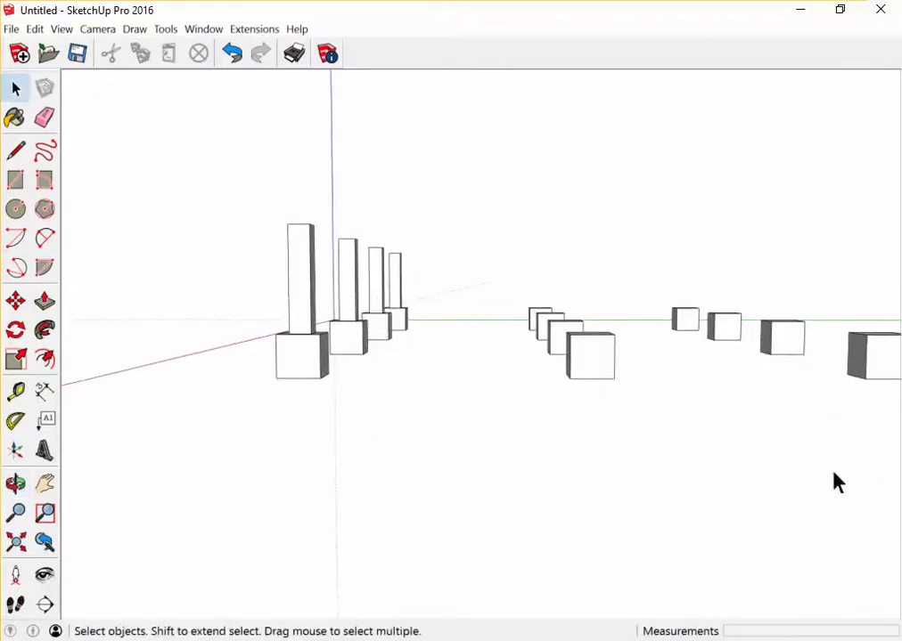
pyautogui.moveTo(166, 140); pyautogui.dragTo(450, 294)
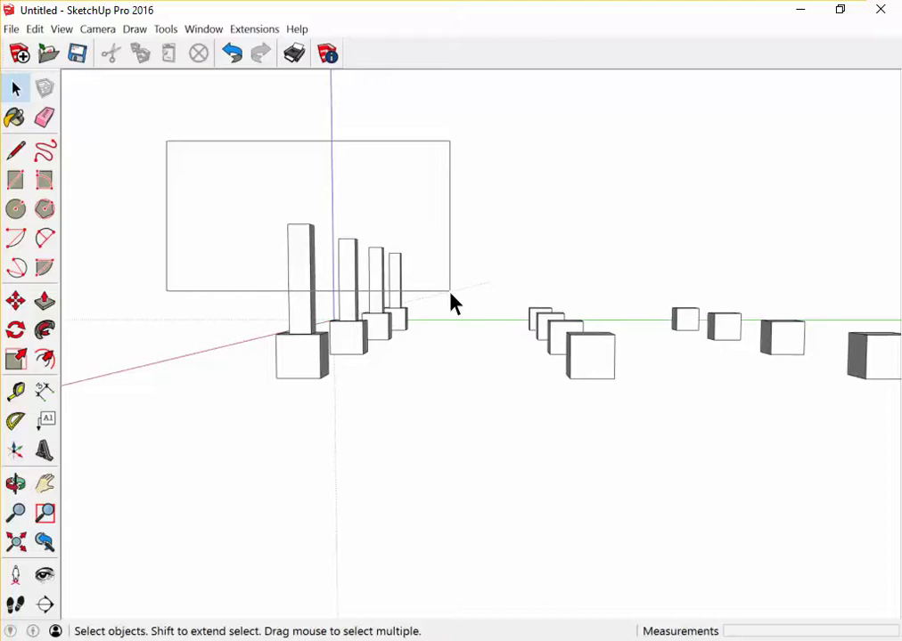
pyautogui.moveTo(451, 295); pyautogui.dragTo(452, 297)
pyautogui.moveTo(179, 158)
pyautogui.mouseDown()
pyautogui.moveTo(430, 324)
pyautogui.moveTo(447, 351)
pyautogui.mouseUp()
pyautogui.scroll(2, 410, 333)
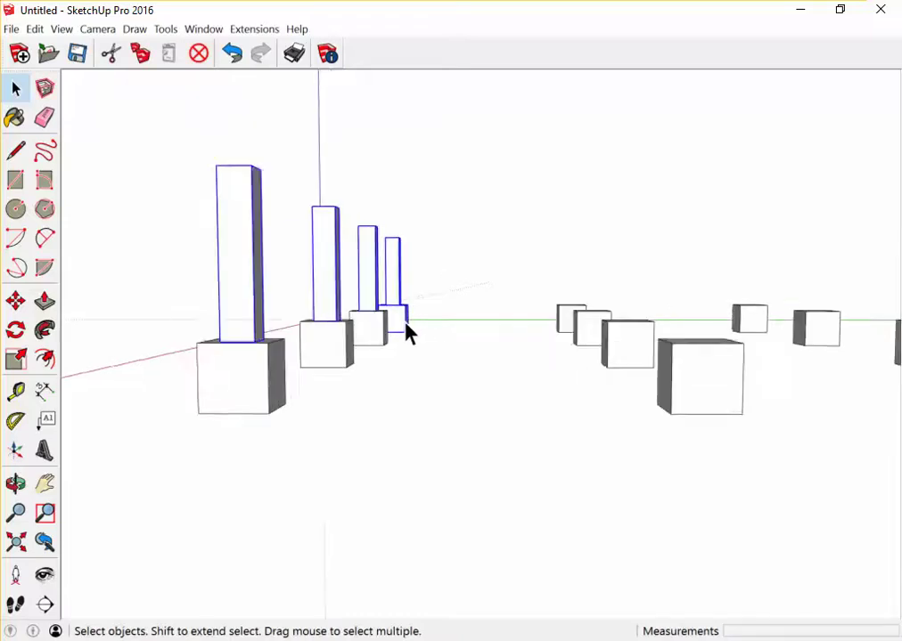
pyautogui.moveTo(407, 333)
pyautogui.mouseDown(button='middle')
pyautogui.moveTo(370, 354)
pyautogui.moveTo(396, 311)
pyautogui.mouseUp(button='middle')
pyautogui.scroll(-3, 461, 398)
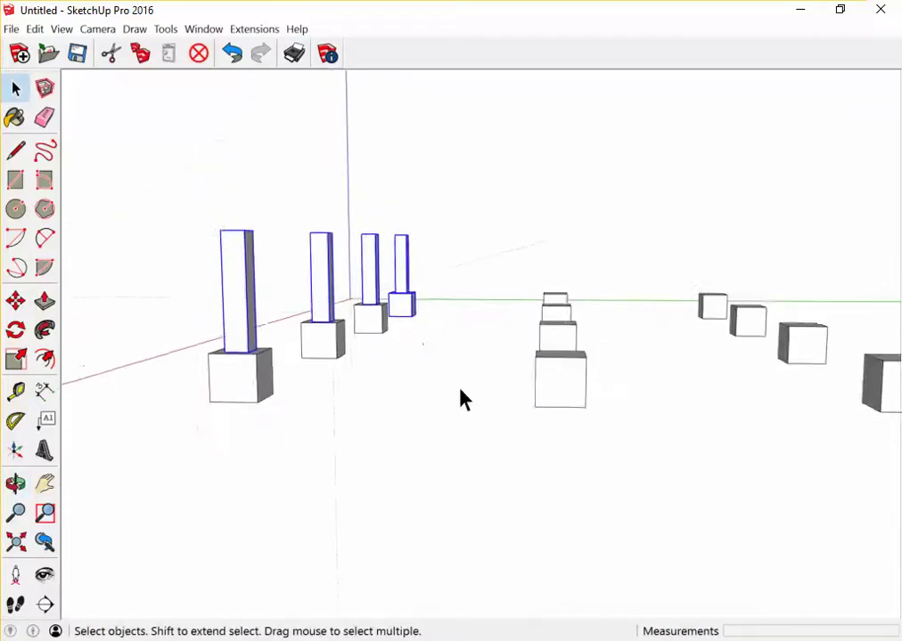
pyautogui.moveTo(461, 398)
pyautogui.mouseDown(button='middle')
pyautogui.moveTo(455, 329)
pyautogui.moveTo(323, 281)
pyautogui.mouseUp(button='middle')
pyautogui.moveTo(220, 166); pyautogui.dragTo(445, 352)
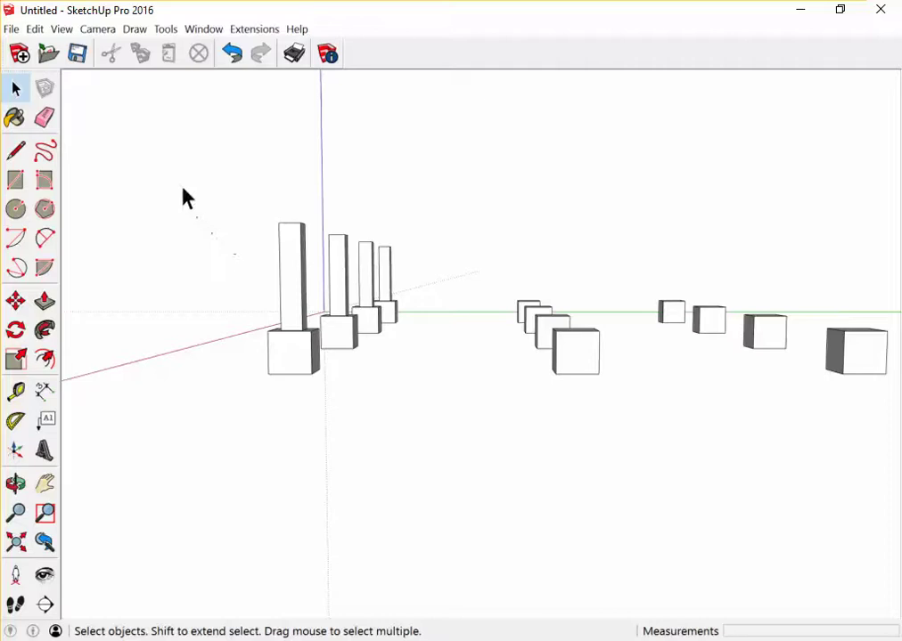
pyautogui.moveTo(181, 186); pyautogui.dragTo(419, 340)
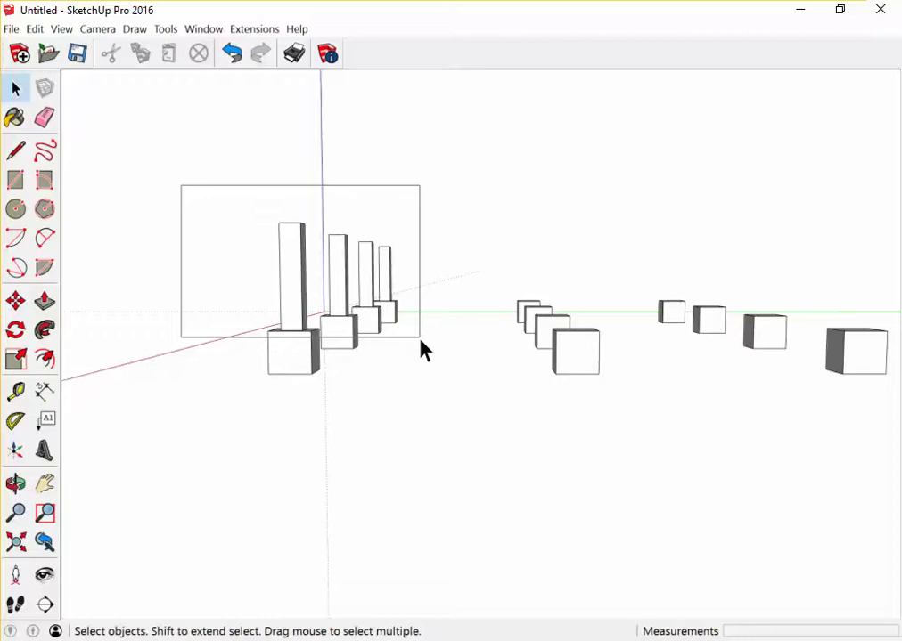
pyautogui.moveTo(424, 350); pyautogui.dragTo(424, 352)
pyautogui.click(453, 231)
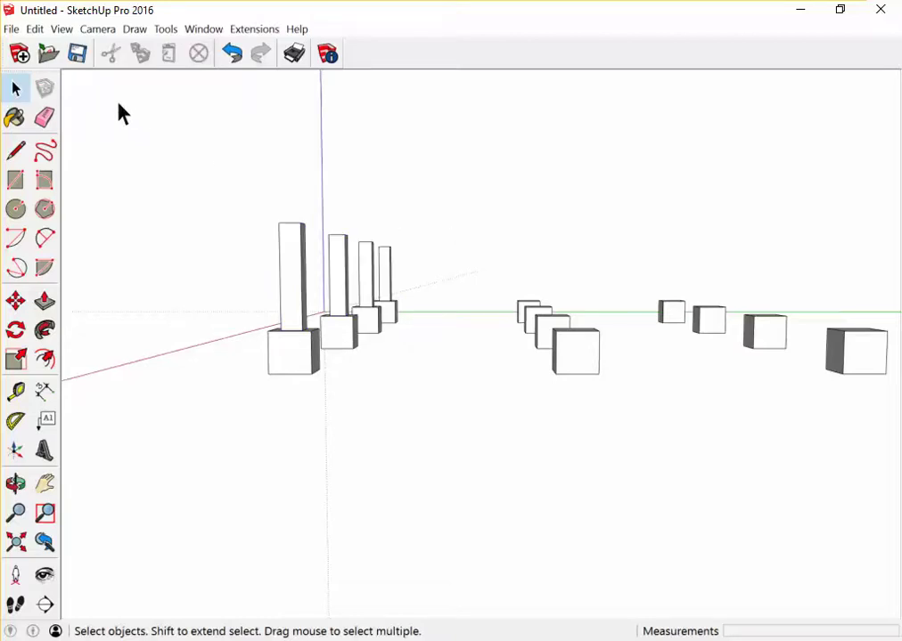
pyautogui.moveTo(119, 103)
pyautogui.mouseDown()
pyautogui.moveTo(421, 318)
pyautogui.moveTo(427, 346)
pyautogui.mouseUp()
pyautogui.click(258, 176)
pyautogui.moveTo(238, 210); pyautogui.dragTo(265, 214)
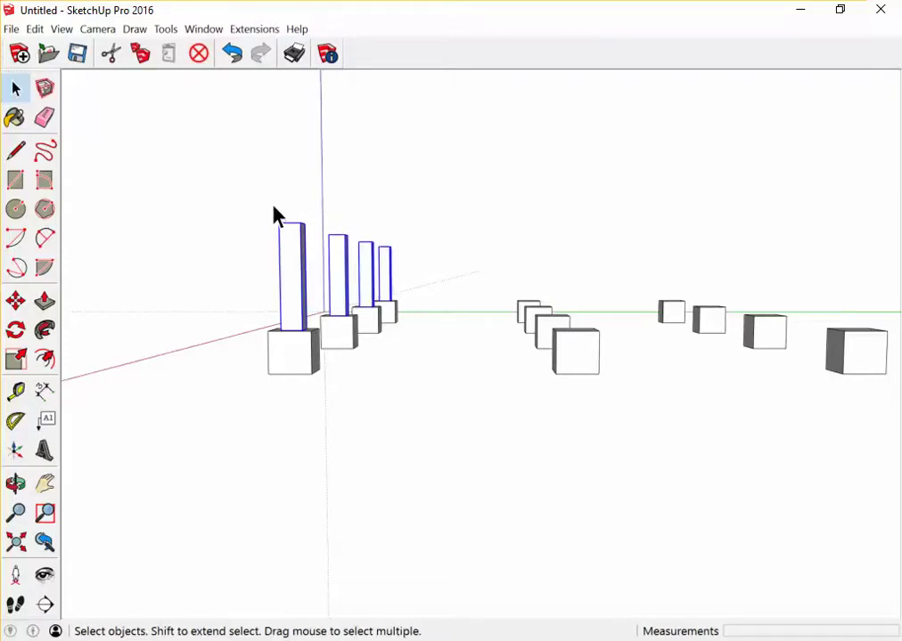
pyautogui.click(262, 201)
pyautogui.moveTo(238, 218); pyautogui.dragTo(430, 354)
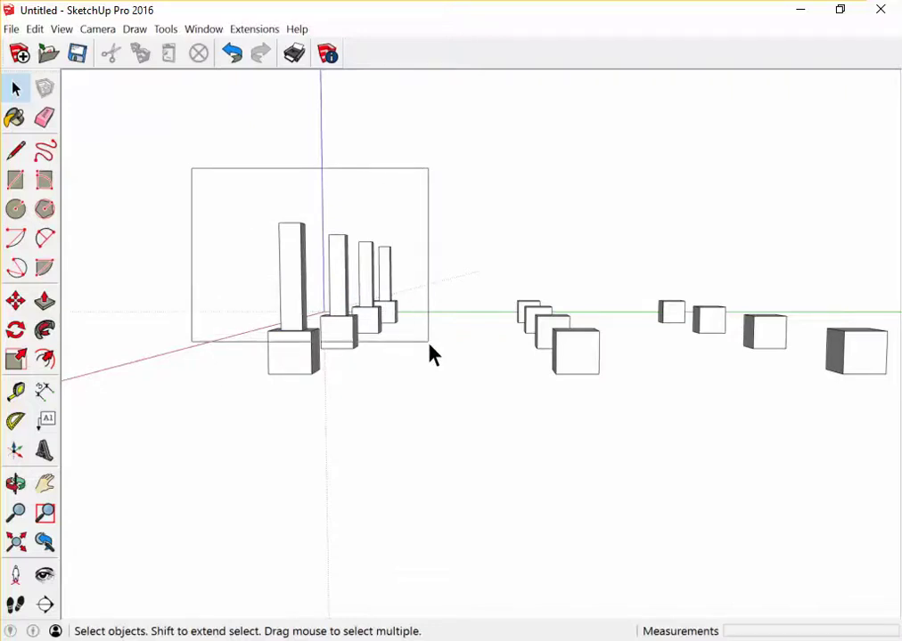
pyautogui.moveTo(431, 354); pyautogui.dragTo(430, 349)
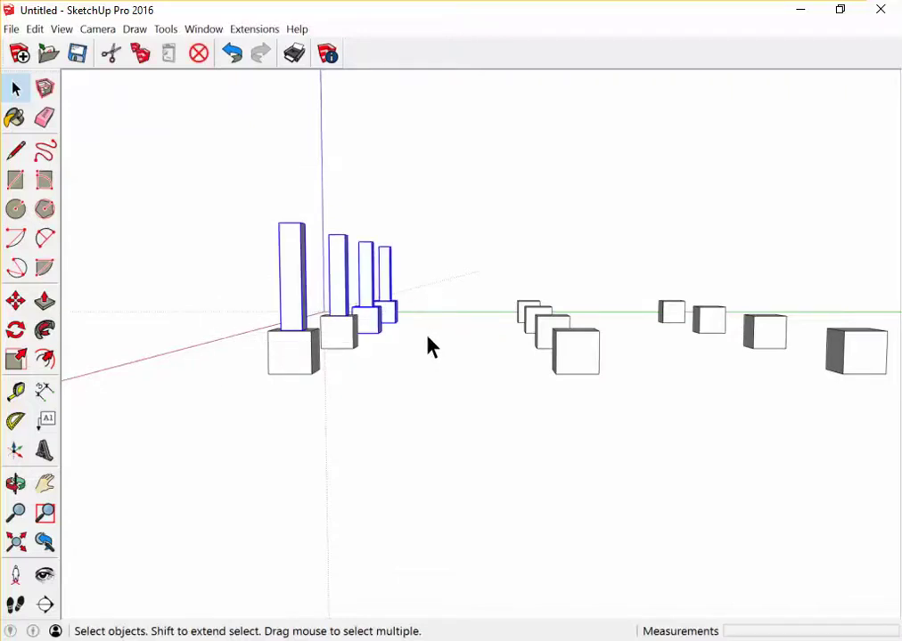
pyautogui.click(428, 343)
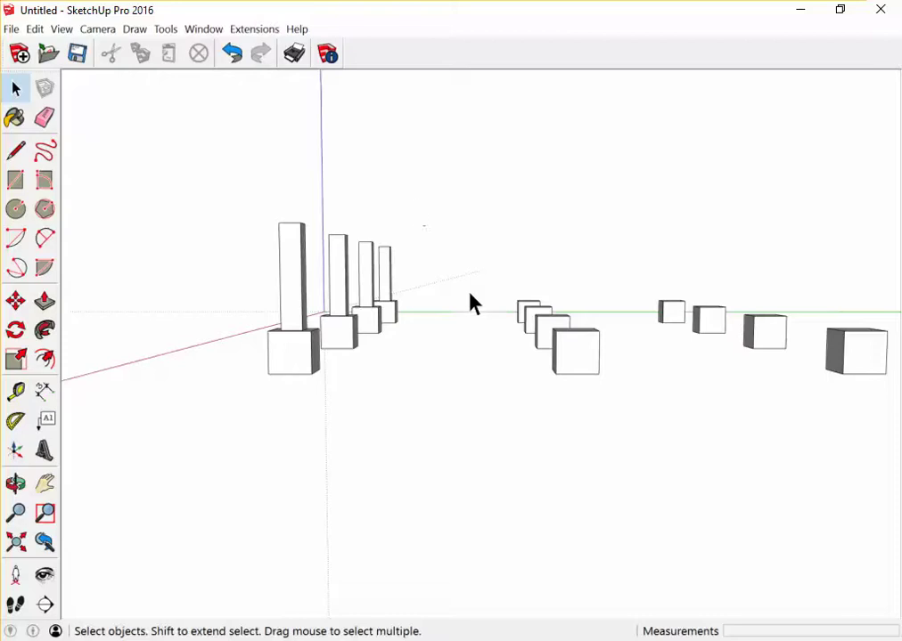
pyautogui.moveTo(437, 267)
pyautogui.mouseDown()
pyautogui.moveTo(212, 200)
pyautogui.moveTo(223, 205)
pyautogui.mouseUp()
pyautogui.moveTo(223, 204); pyautogui.dragTo(228, 203)
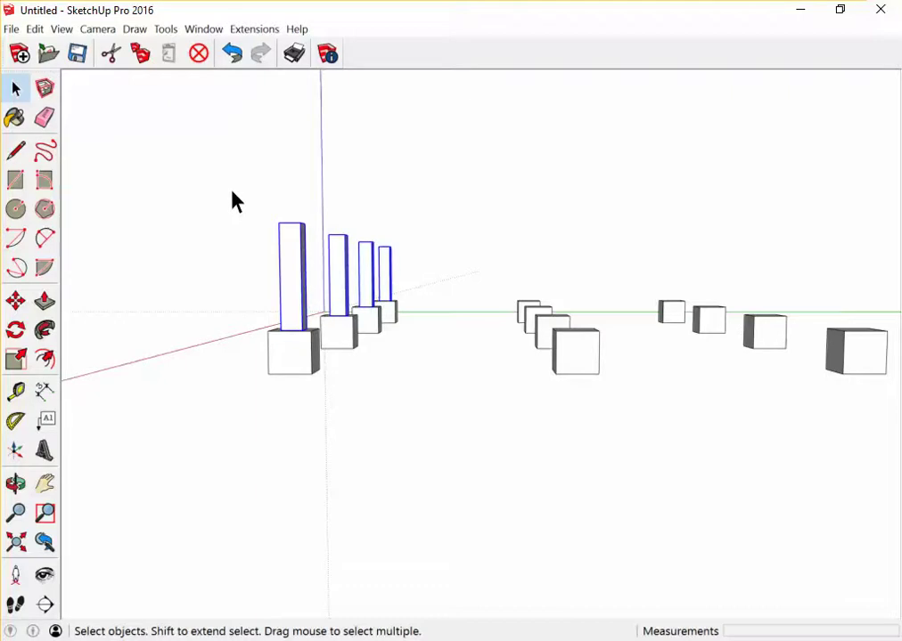
pyautogui.click(521, 194)
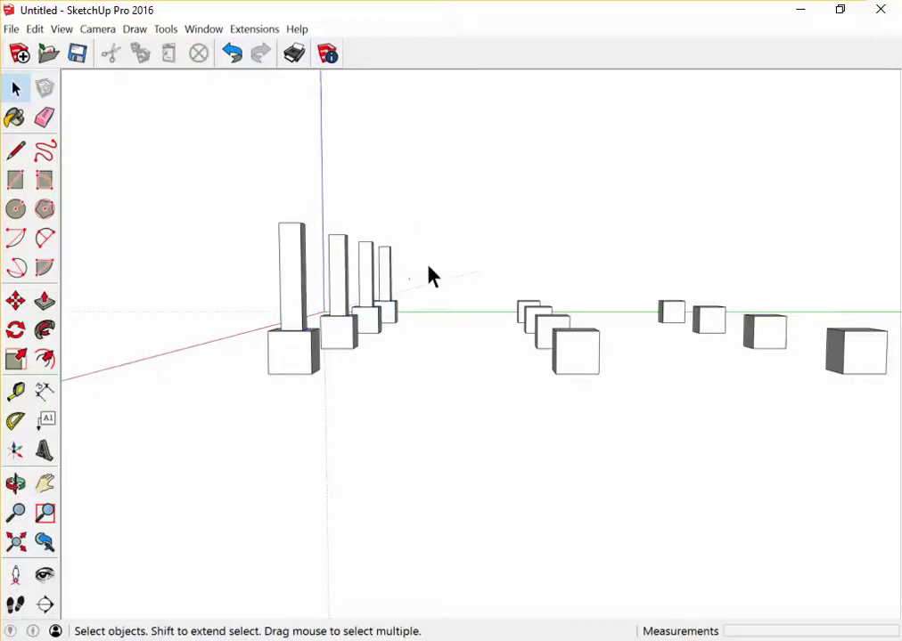
pyautogui.moveTo(448, 267); pyautogui.dragTo(238, 205)
pyautogui.moveTo(238, 205); pyautogui.dragTo(256, 334, button='middle')
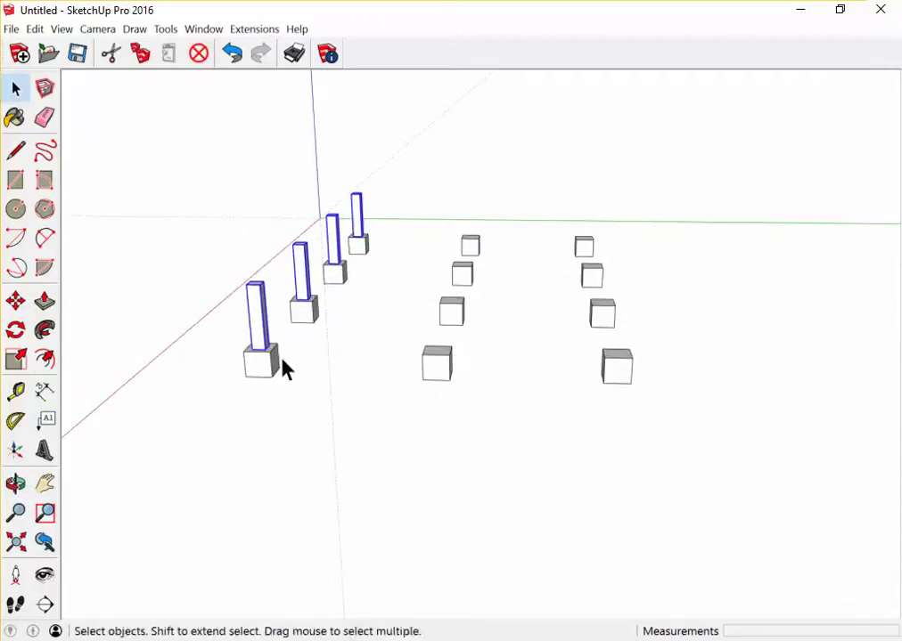
# - Copy the four-column row 4 m along green, arrayed 2x, and orbit to view all twelve
pyautogui.press('m')
pyautogui.press('ctrl')
pyautogui.click(246, 420)
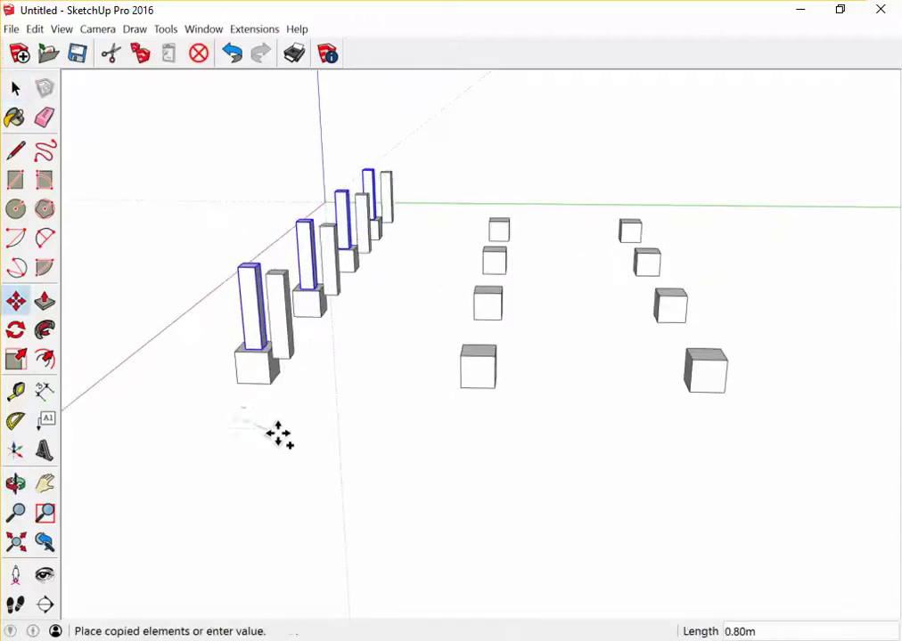
pyautogui.write('4')
pyautogui.press('Return')
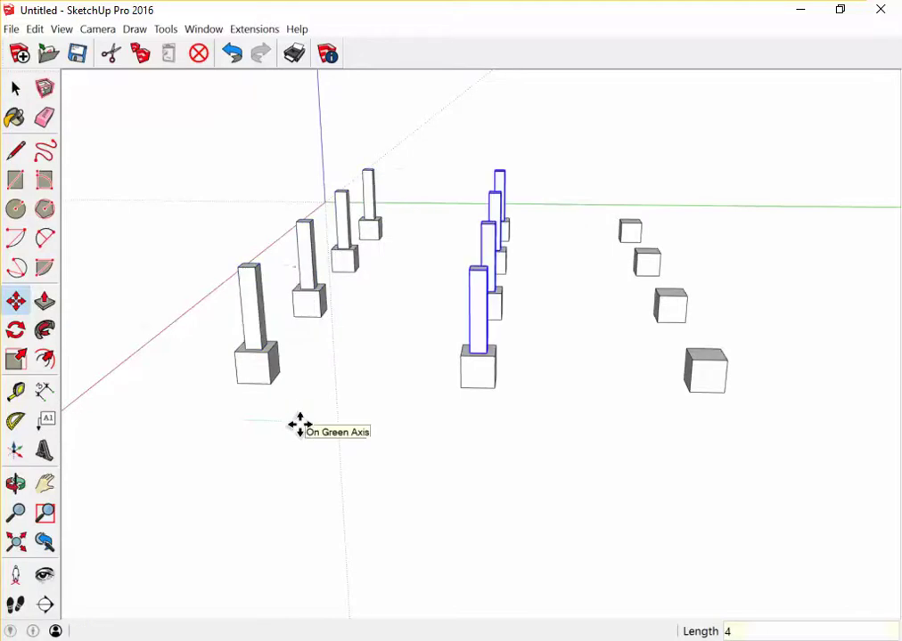
pyautogui.write('2x')
pyautogui.press('Return')
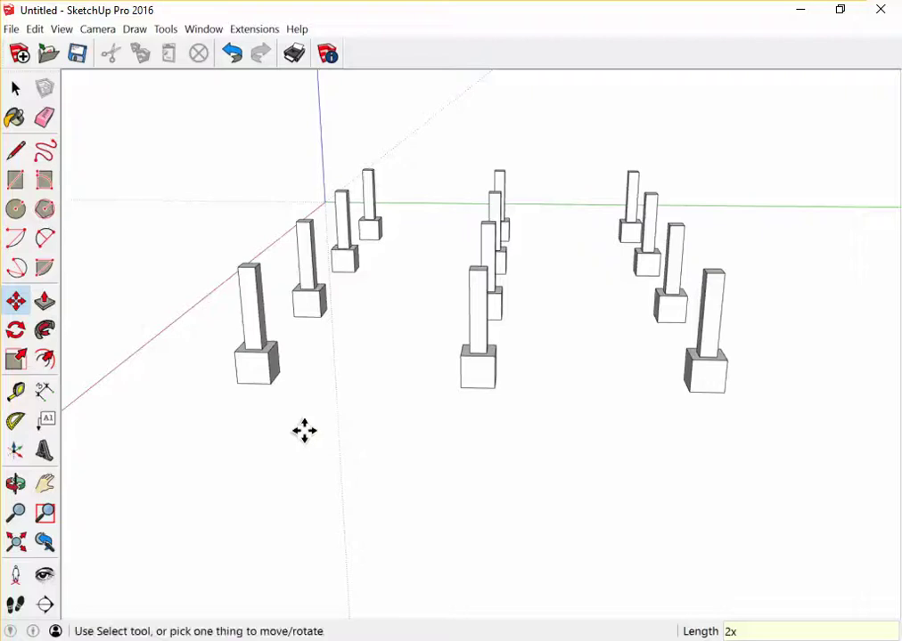
pyautogui.press('space')
pyautogui.moveTo(334, 368)
pyautogui.mouseDown(button='middle')
pyautogui.moveTo(273, 371)
pyautogui.moveTo(342, 336)
pyautogui.moveTo(338, 358)
pyautogui.mouseUp(button='middle')
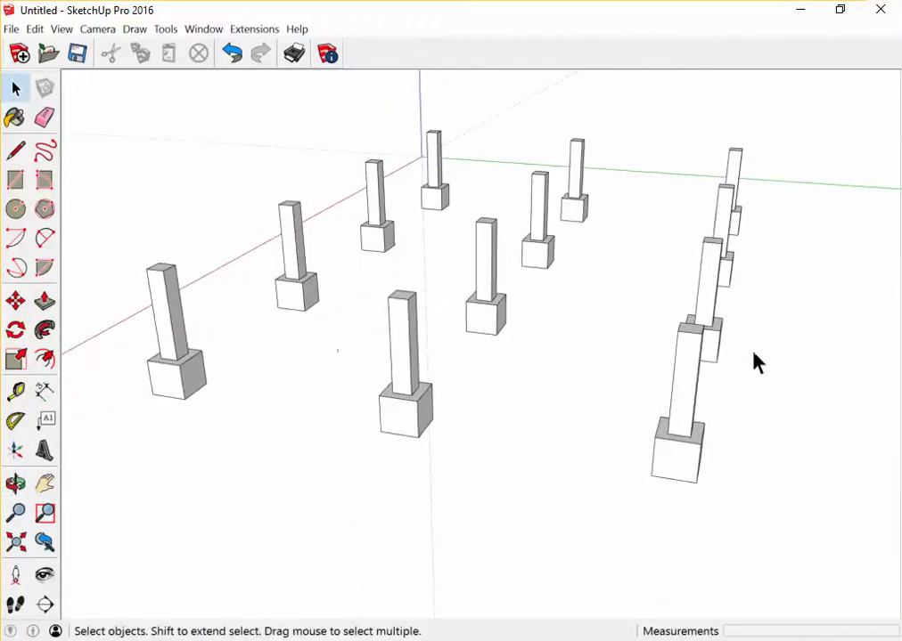
pyautogui.moveTo(755, 363)
pyautogui.mouseDown(button='middle')
pyautogui.moveTo(630, 211)
pyautogui.moveTo(534, 433)
pyautogui.mouseUp(button='middle')
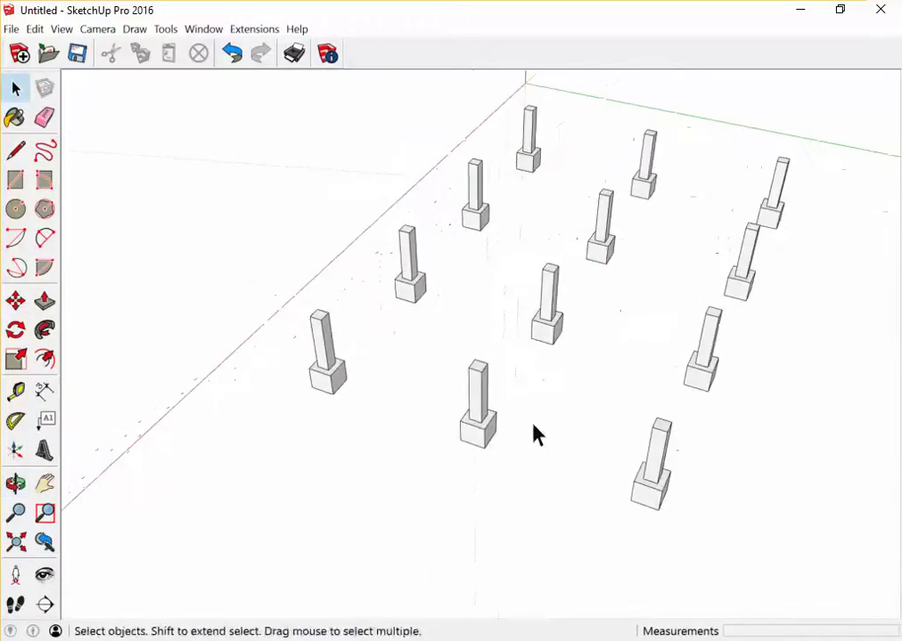
# - Draw a 0.30 × 3.70 m rectangle across the two column tops and push it 0.6 m deep
pyautogui.click(15, 179)
pyautogui.scroll(3, 328, 332)
pyautogui.scroll(3, 239, 221)
pyautogui.click(236, 220)
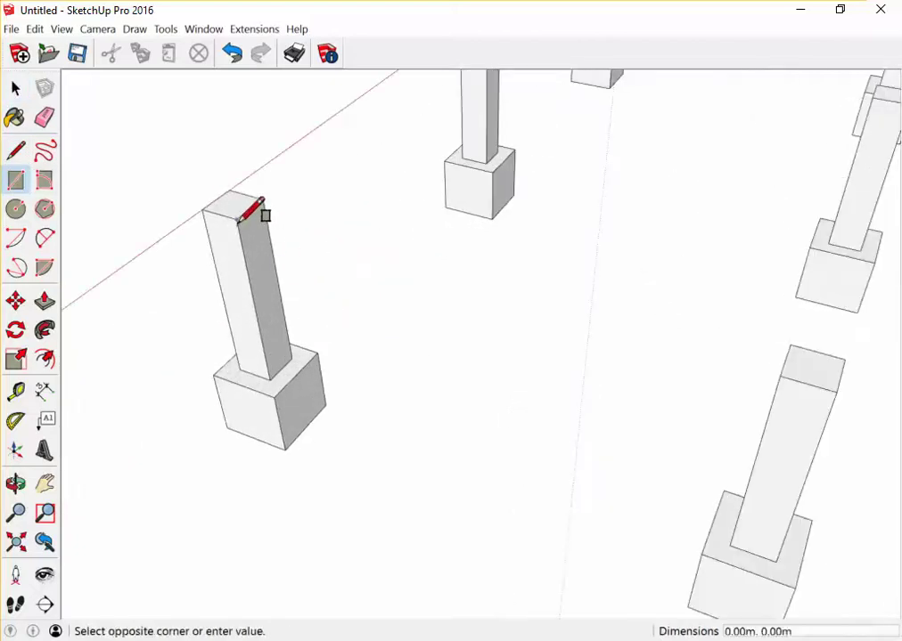
pyautogui.click(637, 309)
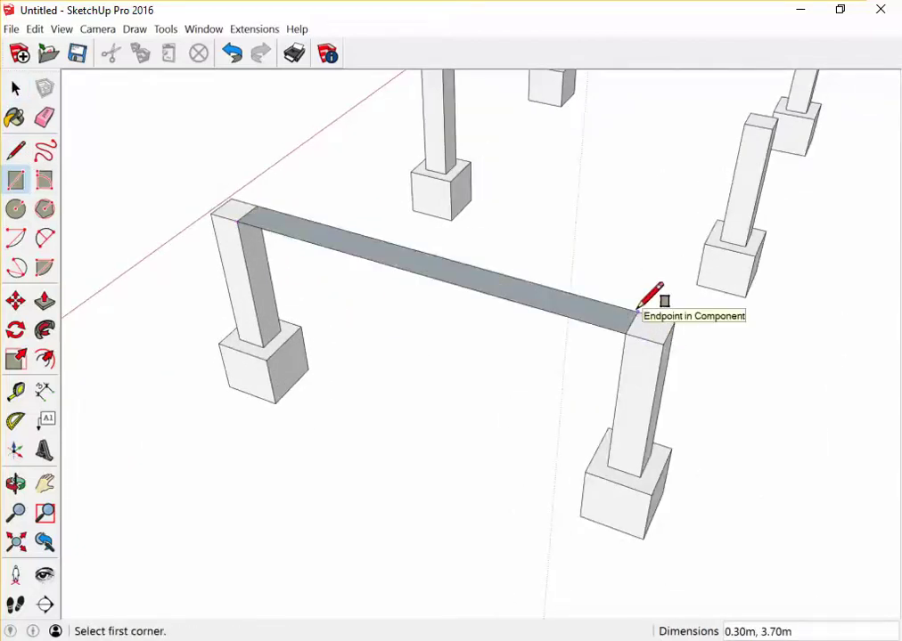
pyautogui.press('p')
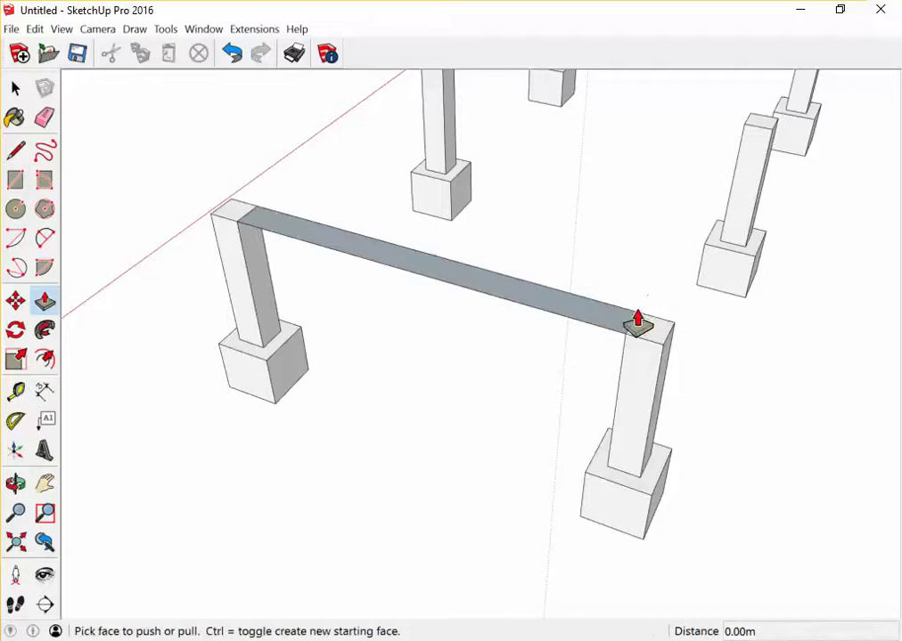
pyautogui.click(445, 291)
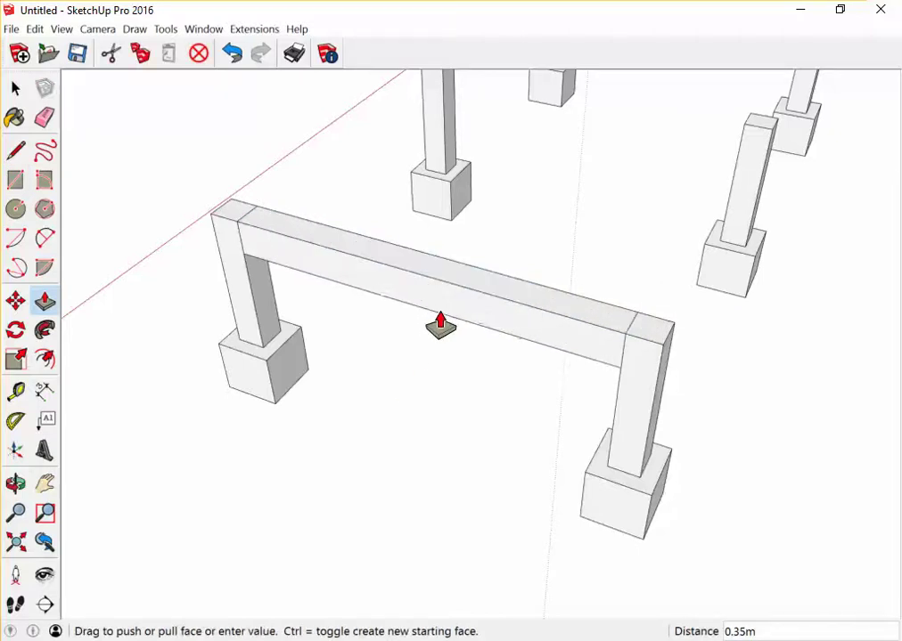
pyautogui.write('.6')
pyautogui.press('Return')
pyautogui.press('space')
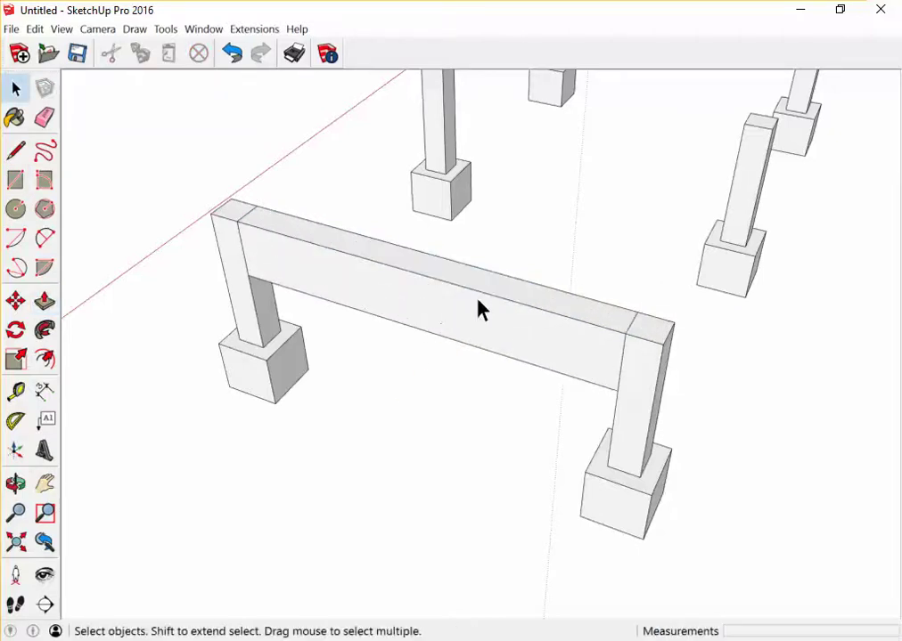
pyautogui.scroll(-2, 428, 334)
# - Make the selected beam face a component named B1
pyautogui.moveTo(427, 326); pyautogui.dragTo(442, 241, button='middle')
pyautogui.click(442, 240)
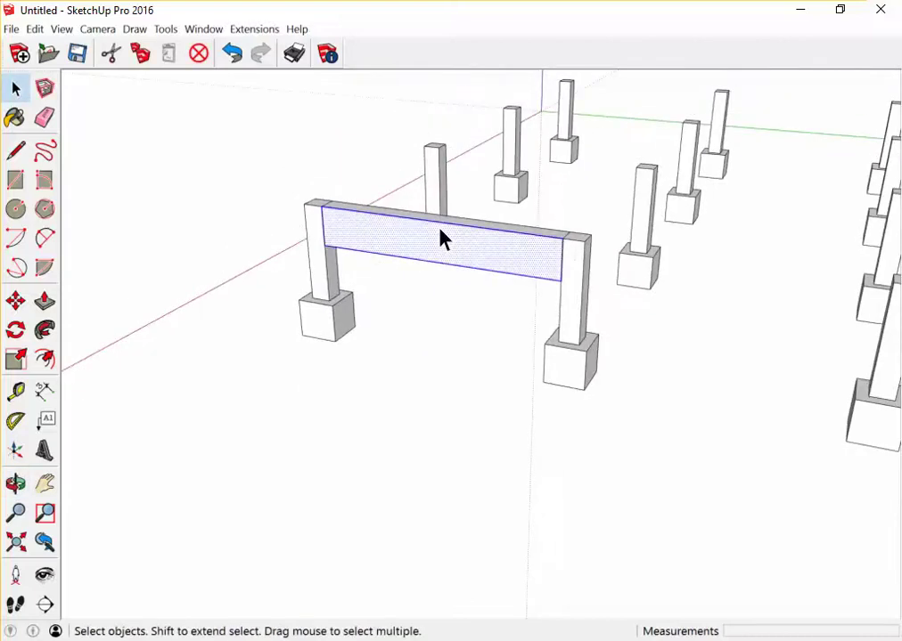
pyautogui.rightClick(435, 244)
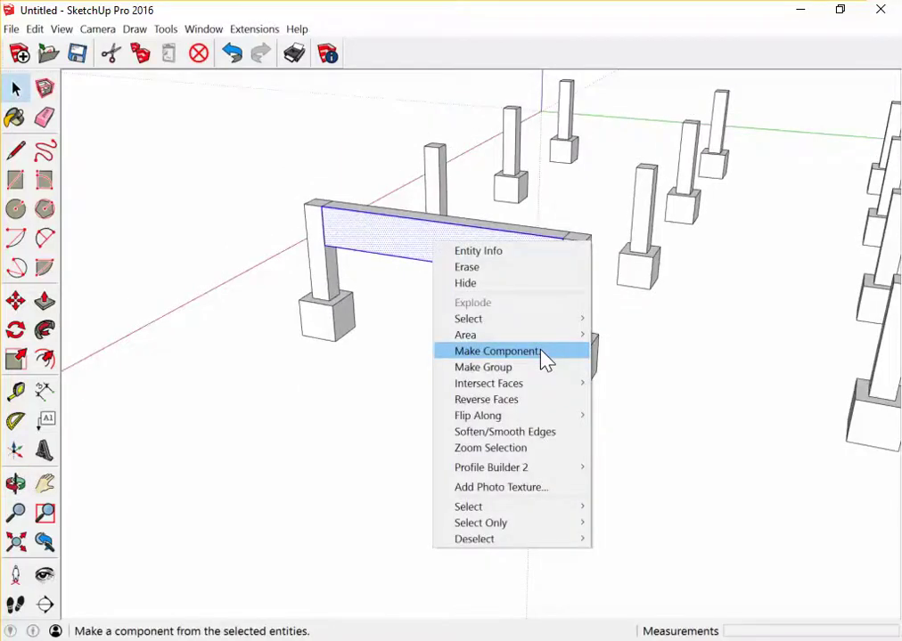
pyautogui.click(496, 351)
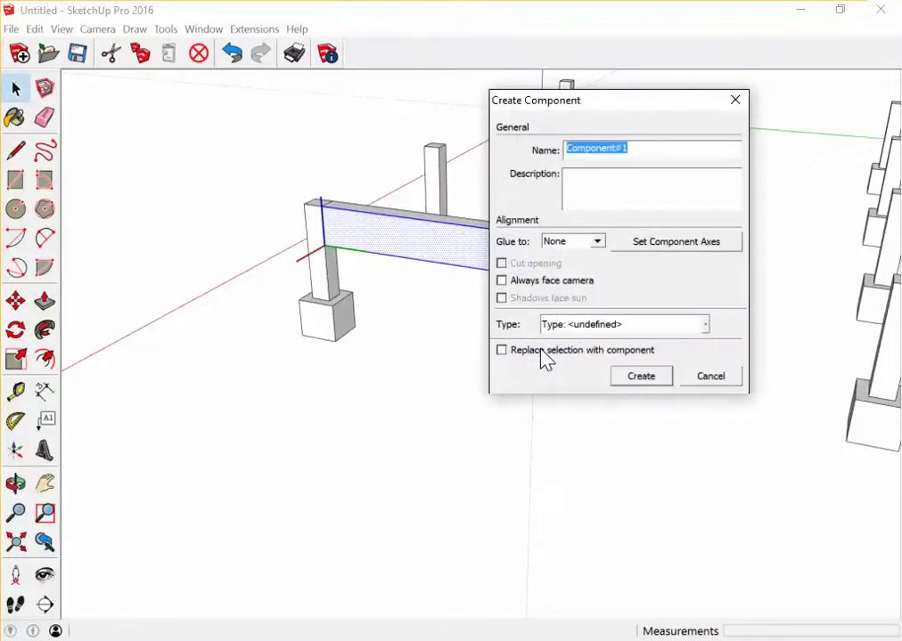
pyautogui.write('B1')
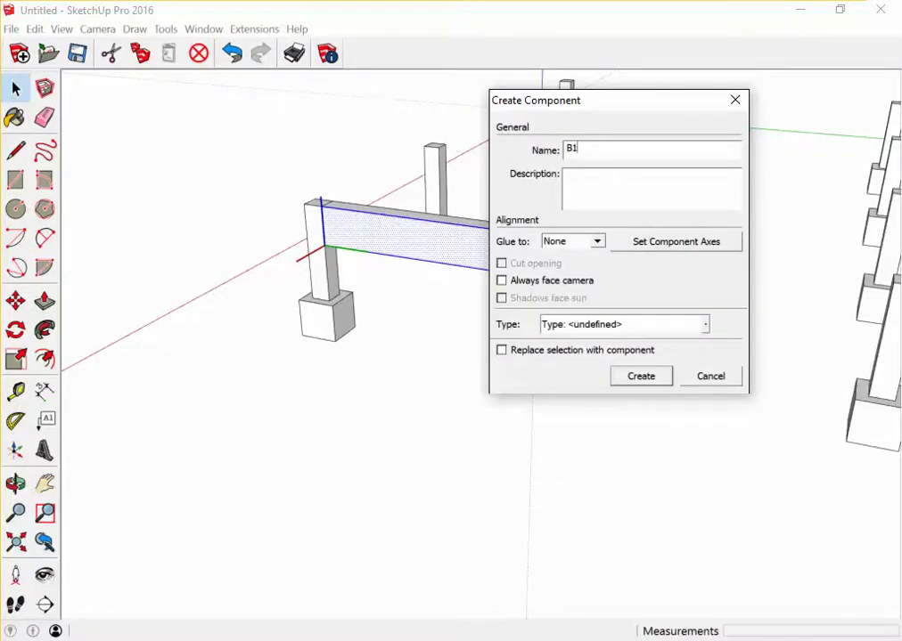
pyautogui.click(646, 379)
# - Make the whole beam component B1 again, replacing the existing B1 definition
pyautogui.moveTo(388, 310); pyautogui.dragTo(380, 372, button='middle')
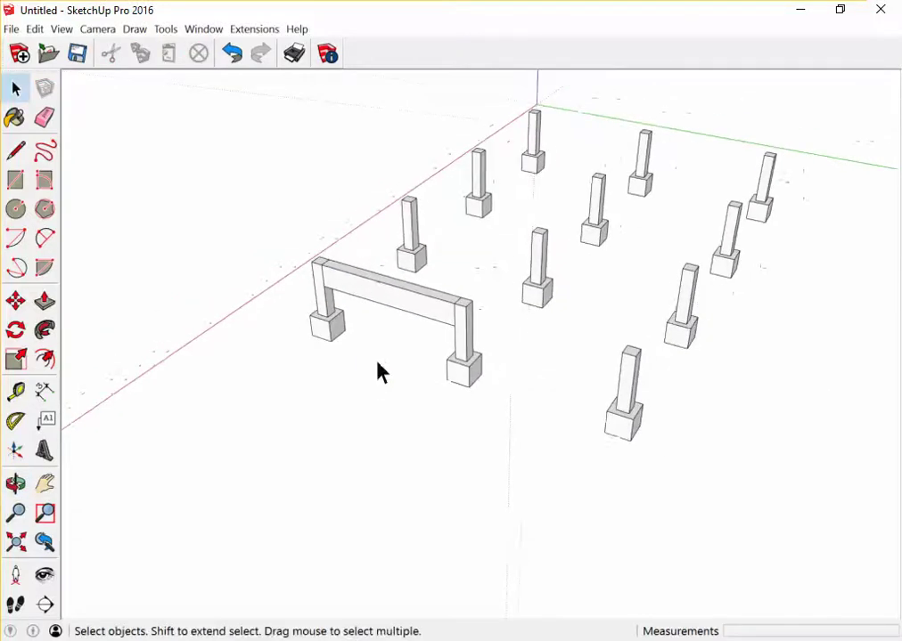
pyautogui.scroll(3, 510, 415)
pyautogui.click(372, 257)
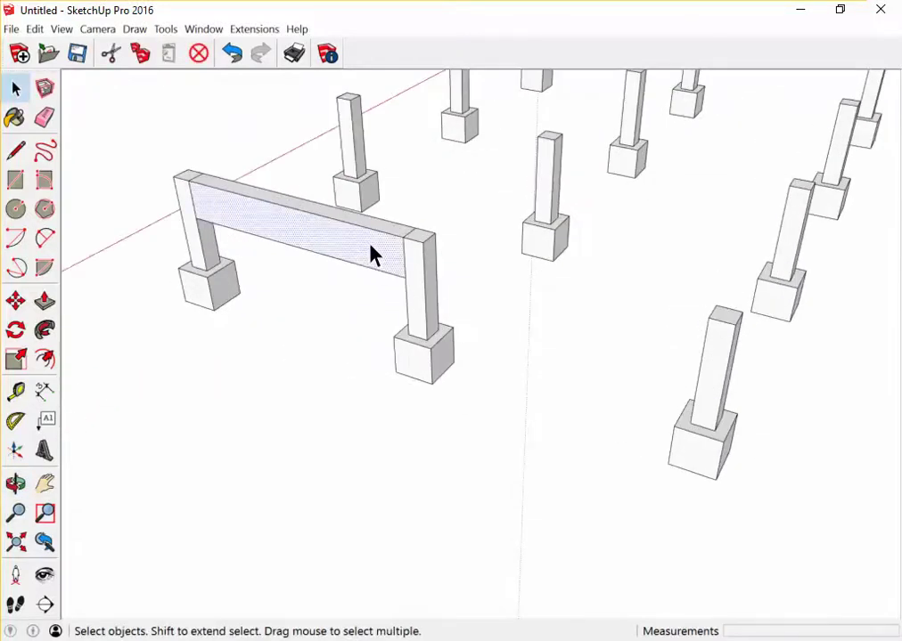
pyautogui.click(356, 248)
pyautogui.moveTo(358, 243); pyautogui.dragTo(316, 316, button='middle')
pyautogui.scroll(2, 316, 316)
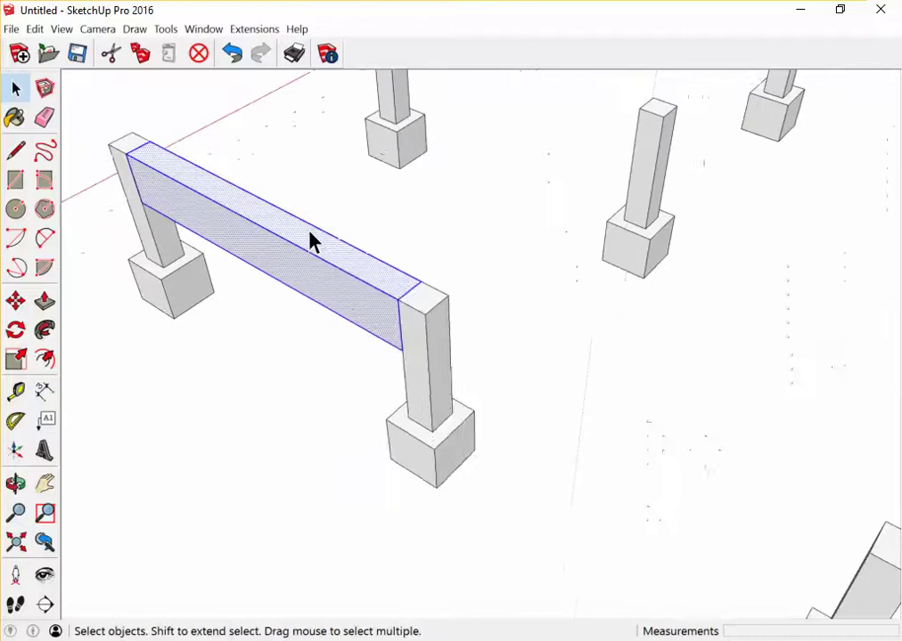
pyautogui.rightClick(311, 239)
pyautogui.click(375, 340)
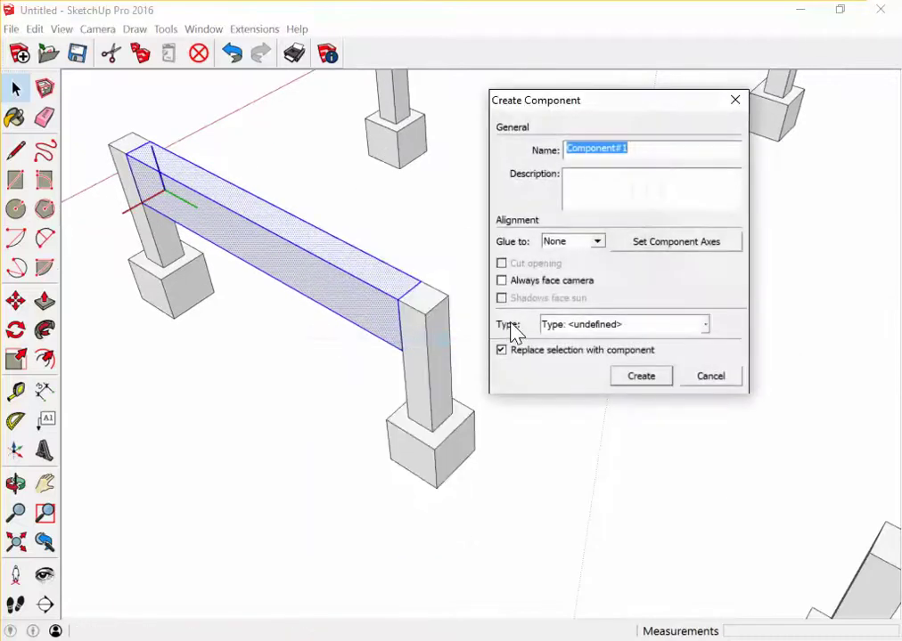
pyautogui.write('B')
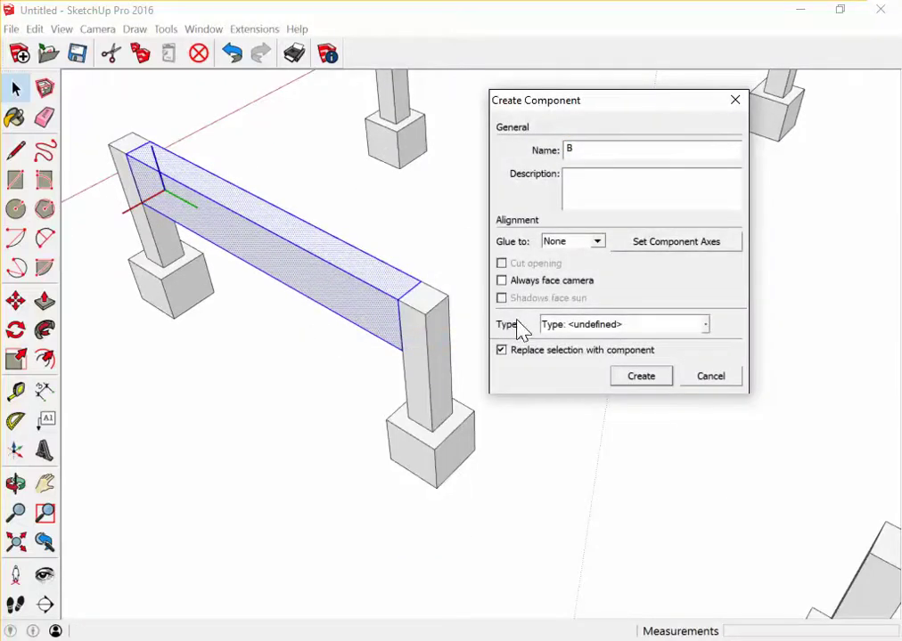
pyautogui.write('1')
pyautogui.click(634, 382)
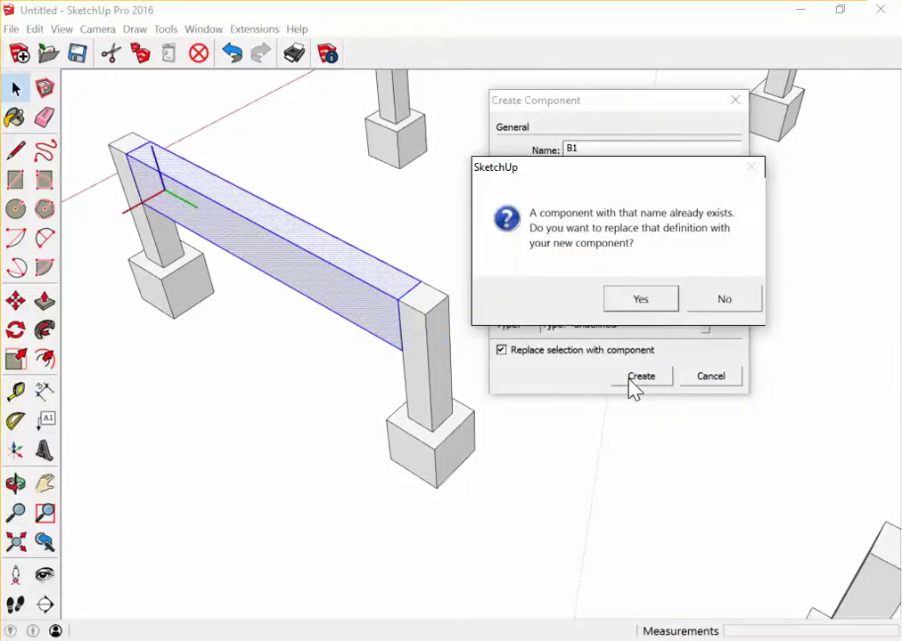
pyautogui.click(638, 301)
# - Copy the beam onto the next column so the first row has two beams
pyautogui.moveTo(302, 292); pyautogui.dragTo(348, 318, button='middle')
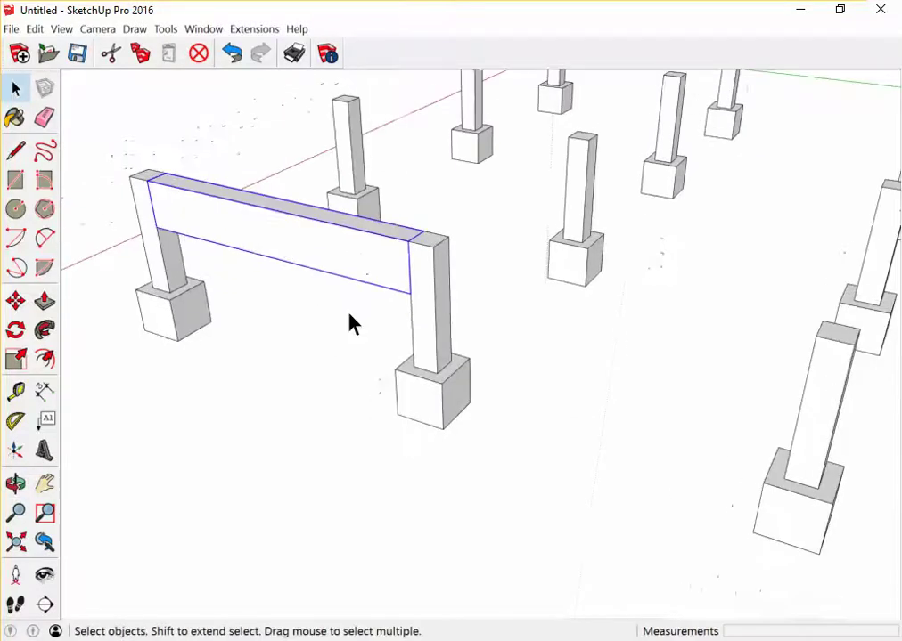
pyautogui.scroll(-2, 360, 263)
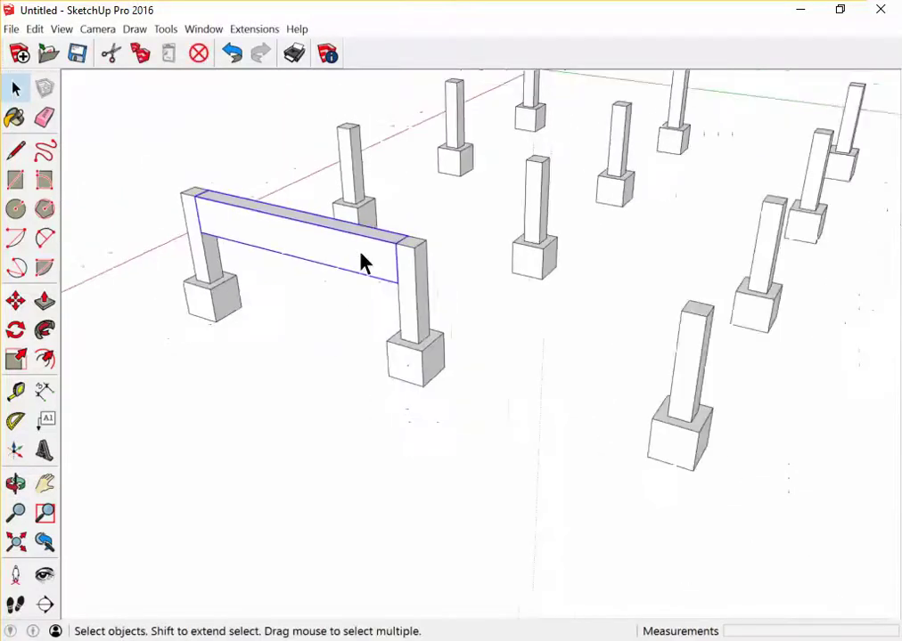
pyautogui.moveTo(361, 263); pyautogui.dragTo(360, 350, button='middle')
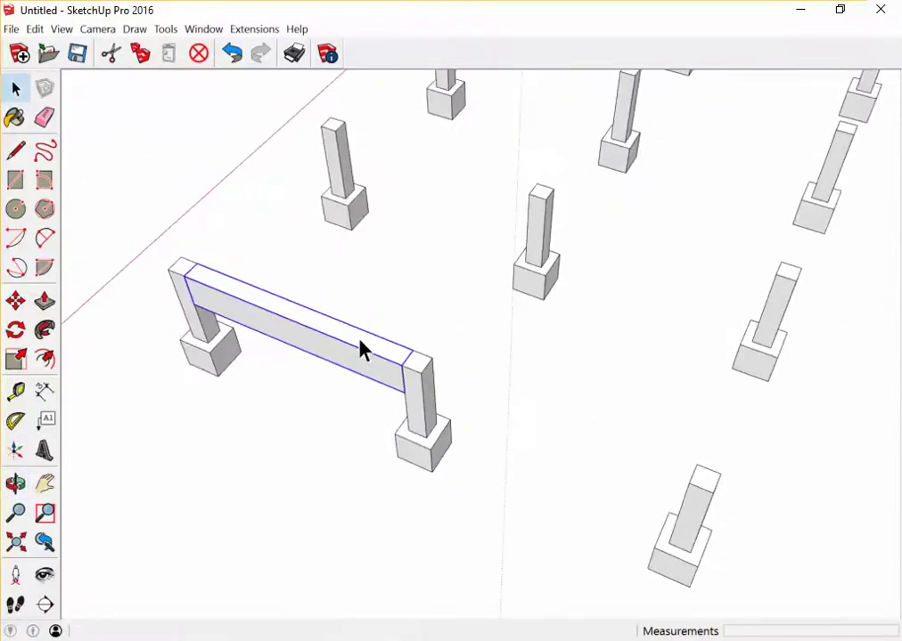
pyautogui.press('m')
pyautogui.click(424, 374)
pyautogui.press('ctrl')
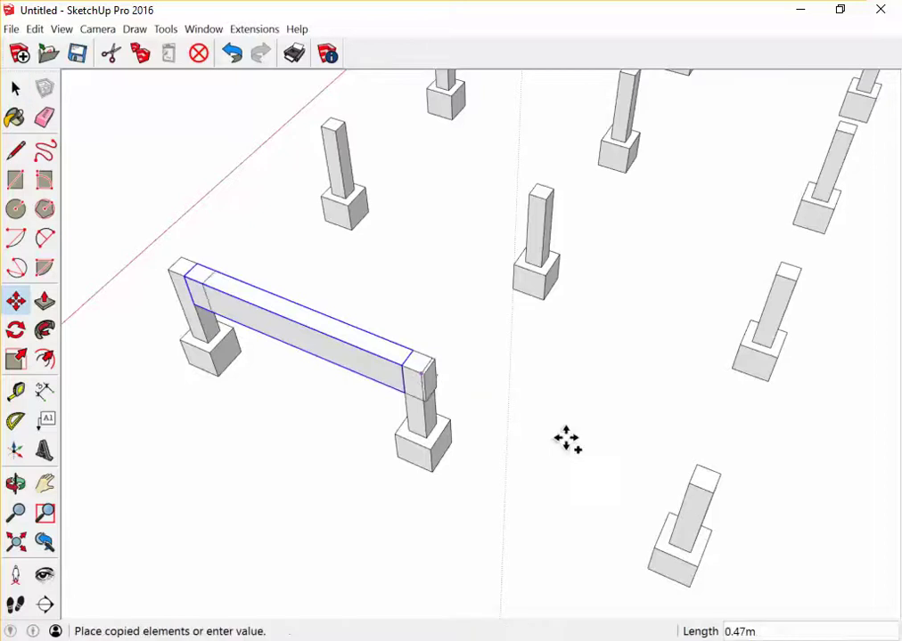
pyautogui.click(715, 493)
pyautogui.scroll(-2, 418, 334)
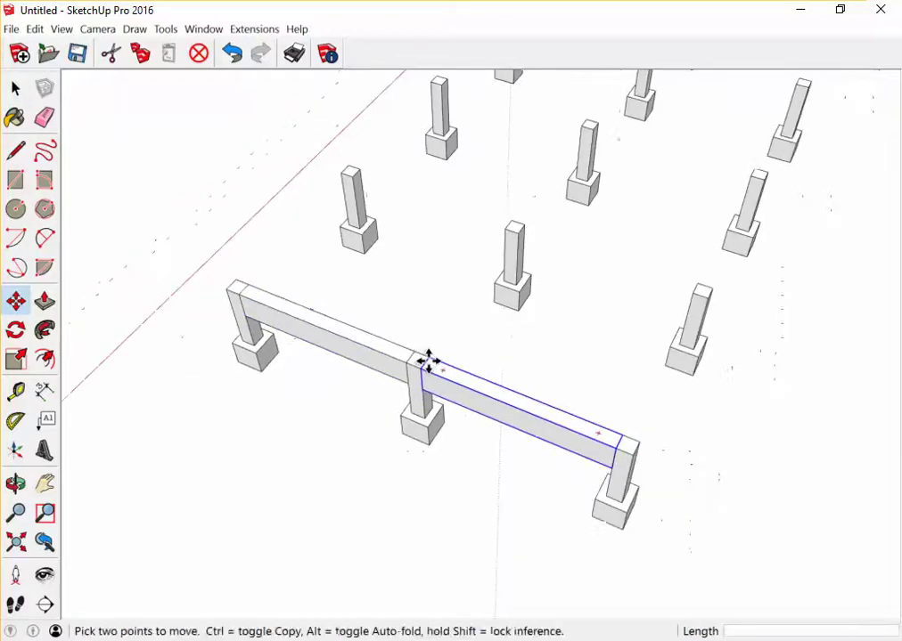
pyautogui.press('space')
# - Copy both first-row beams onto the second column row and repeat the copy
pyautogui.keyDown('shift'); pyautogui.click(368, 366); pyautogui.keyUp('shift')
pyautogui.moveTo(368, 366)
pyautogui.mouseDown(button='middle')
pyautogui.moveTo(368, 430)
pyautogui.moveTo(487, 464)
pyautogui.mouseUp(button='middle')
pyautogui.scroll(2, 486, 464)
pyautogui.scroll(1, 512, 464)
pyautogui.press('m')
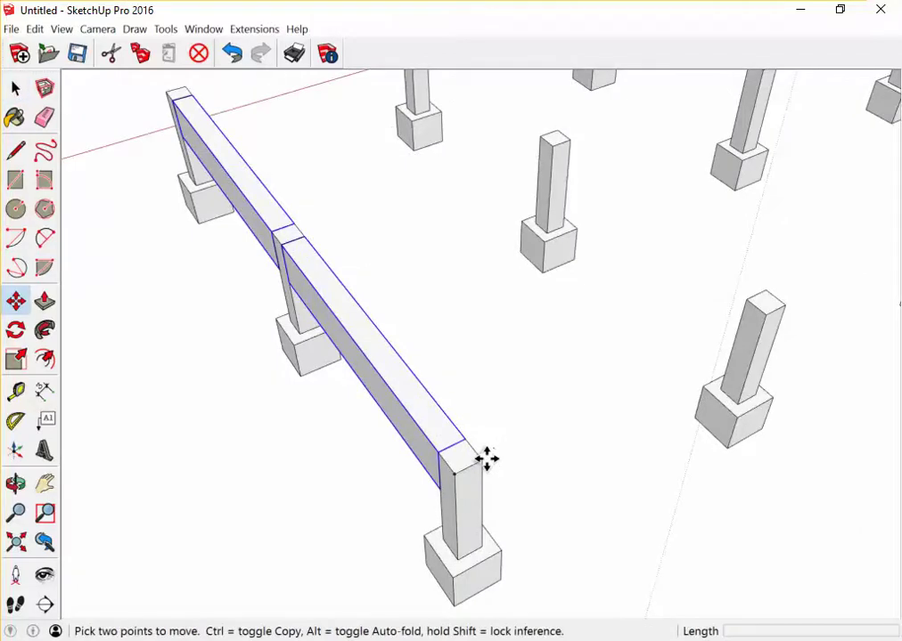
pyautogui.press('ctrl')
pyautogui.click(484, 458)
pyautogui.scroll(-3, 651, 429)
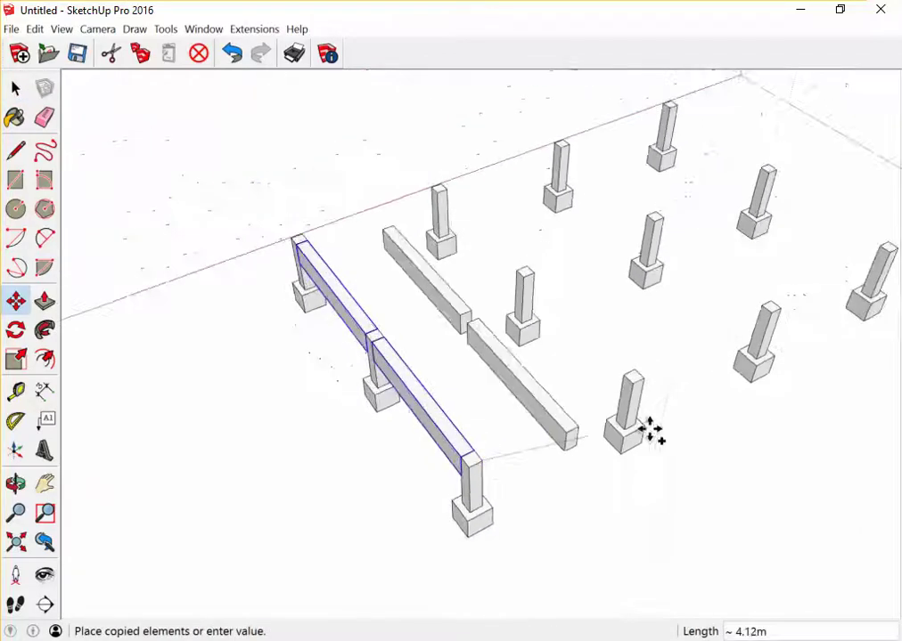
pyautogui.scroll(3, 630, 389)
pyautogui.click(642, 359)
pyautogui.scroll(-2, 641, 358)
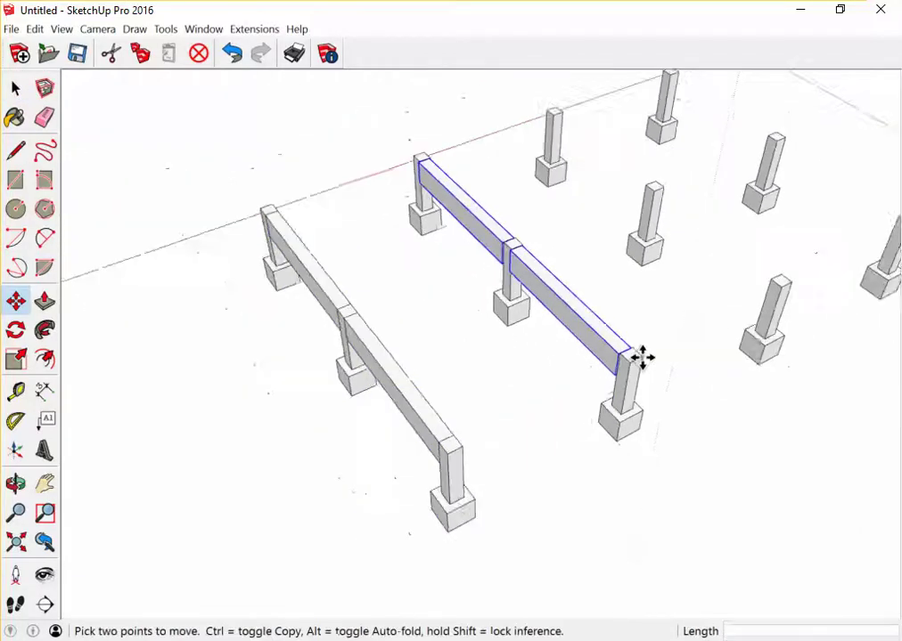
pyautogui.scroll(-2, 640, 359)
pyautogui.write('3')
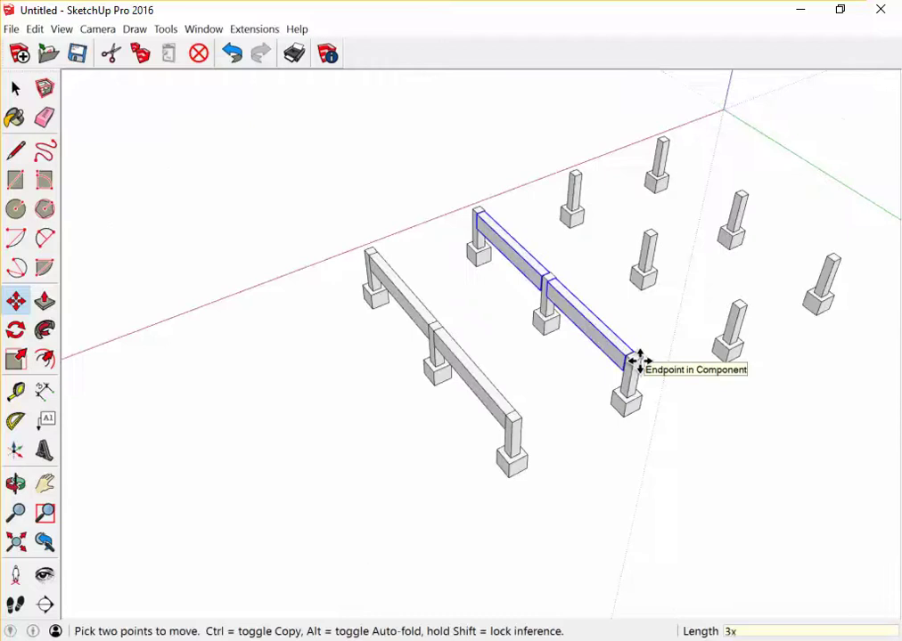
pyautogui.press('Return')
pyautogui.press('space')
pyautogui.scroll(-3, 509, 382)
pyautogui.scroll(-2, 634, 386)
# - Review the copied rows, undo that copy, and reselect the first row's two beams
pyautogui.moveTo(634, 386); pyautogui.dragTo(311, 358, button='middle')
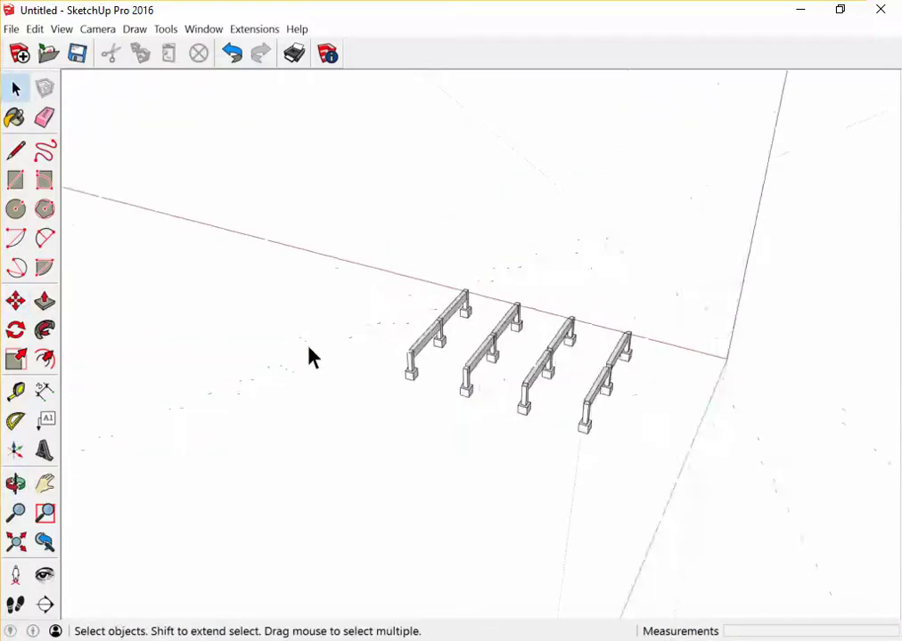
pyautogui.scroll(1, 426, 392)
pyautogui.scroll(2, 684, 363)
pyautogui.scroll(3, 455, 438)
pyautogui.scroll(1, 452, 439)
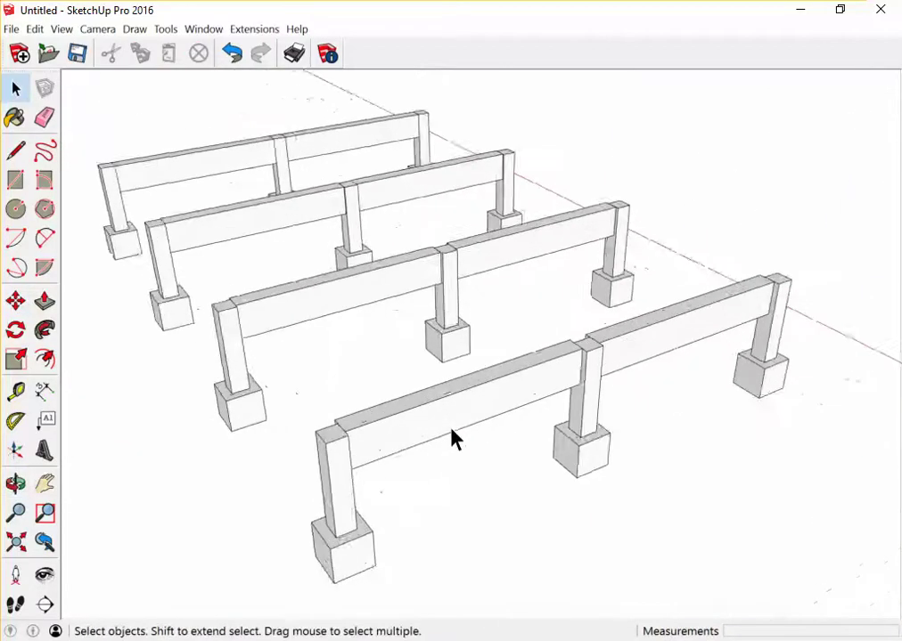
pyautogui.moveTo(452, 438); pyautogui.dragTo(634, 476, button='middle')
pyautogui.scroll(-3, 611, 401)
pyautogui.moveTo(610, 401); pyautogui.dragTo(560, 470, button='middle')
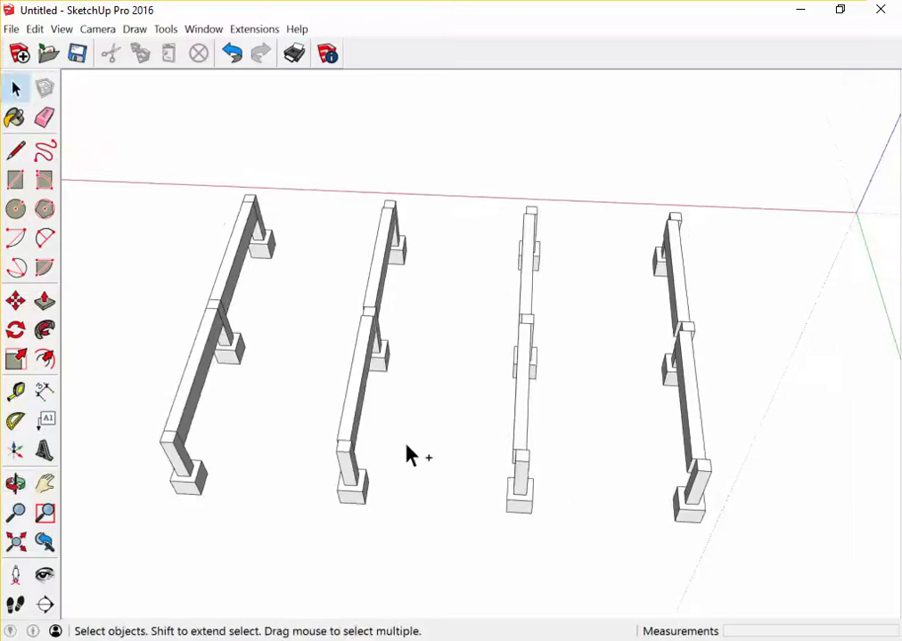
pyautogui.hotkey('ctrl', 'z')
pyautogui.scroll(2, 401, 455)
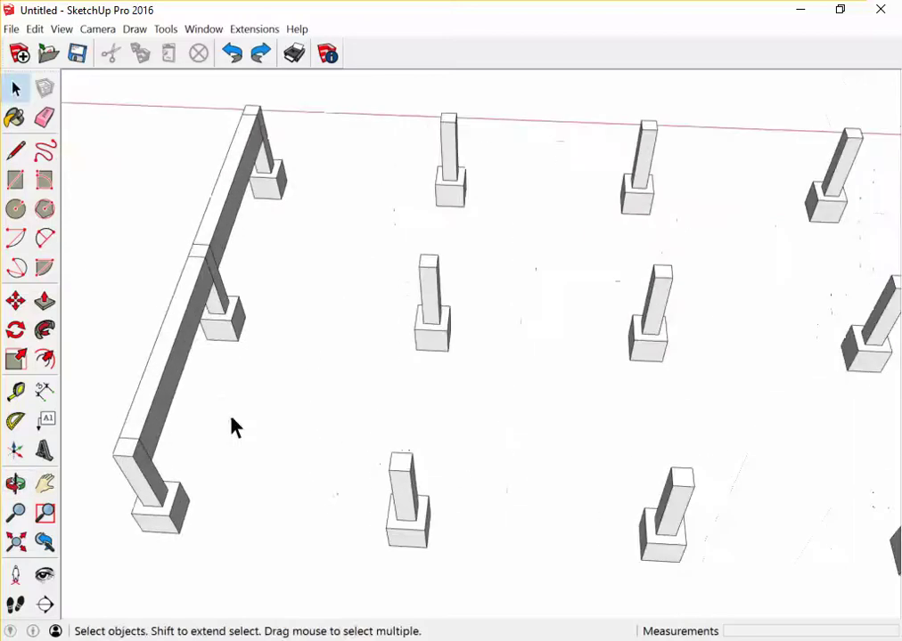
pyautogui.click(182, 382)
pyautogui.scroll(-2, 312, 435)
pyautogui.scroll(-1, 263, 218)
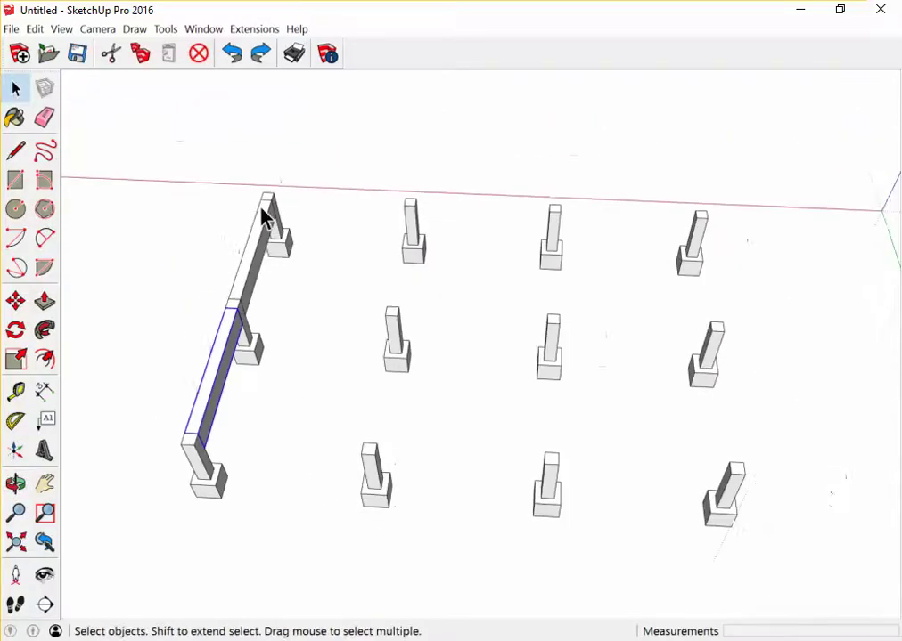
pyautogui.keyDown('shift'); pyautogui.click(257, 267); pyautogui.keyUp('shift')
# - Copy the two beams 4 m over and array them 3x onto the remaining rows
pyautogui.scroll(1, 258, 294)
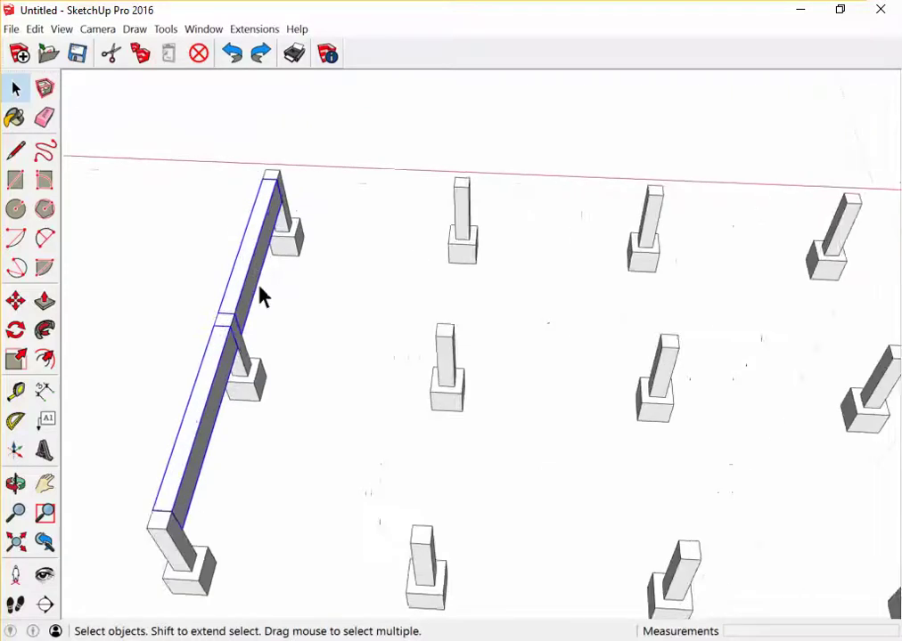
pyautogui.scroll(-1, 195, 499)
pyautogui.scroll(3, 198, 464)
pyautogui.press('m')
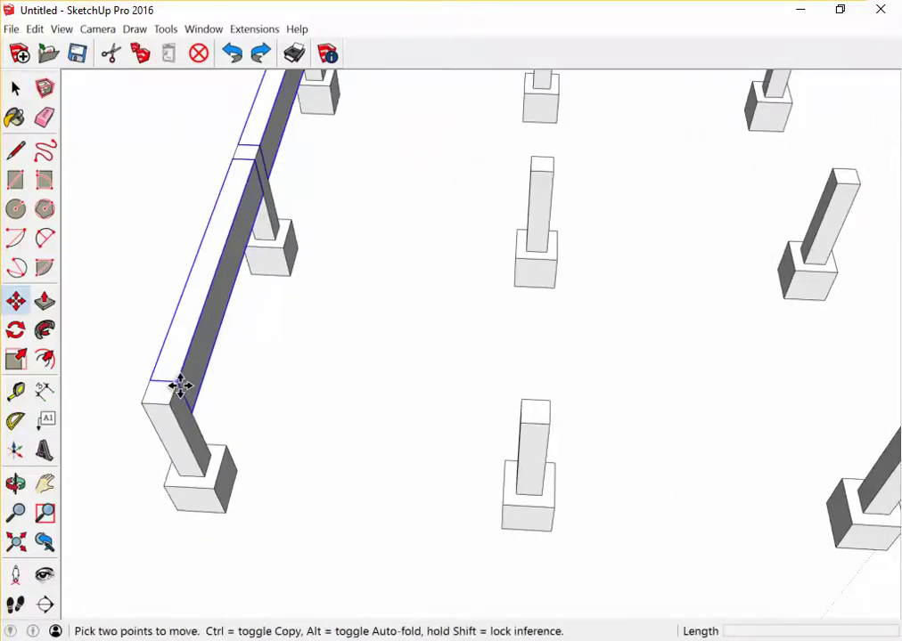
pyautogui.press('ctrl')
pyautogui.click(181, 385)
pyautogui.scroll(-1, 180, 385)
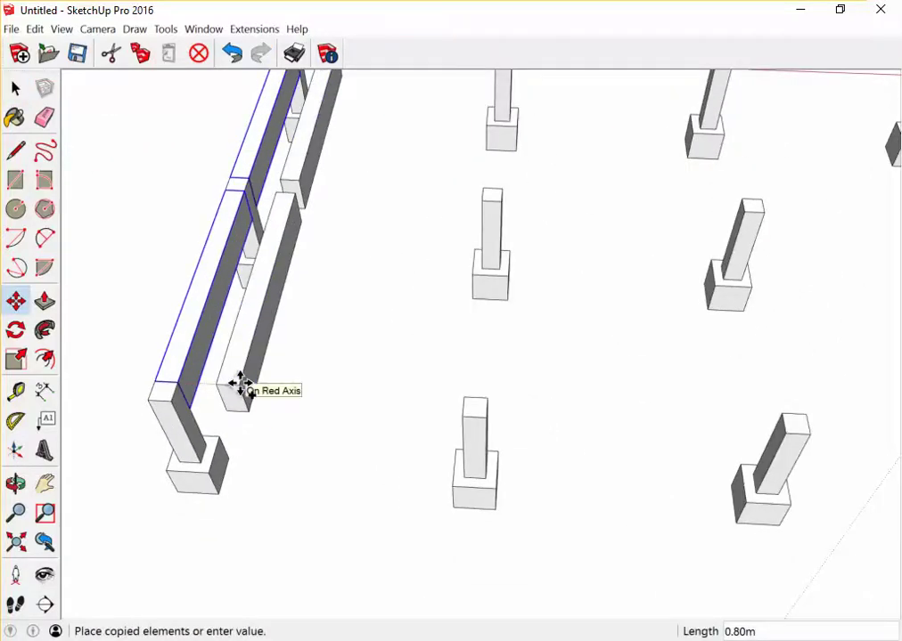
pyautogui.write('4')
pyautogui.press('Return')
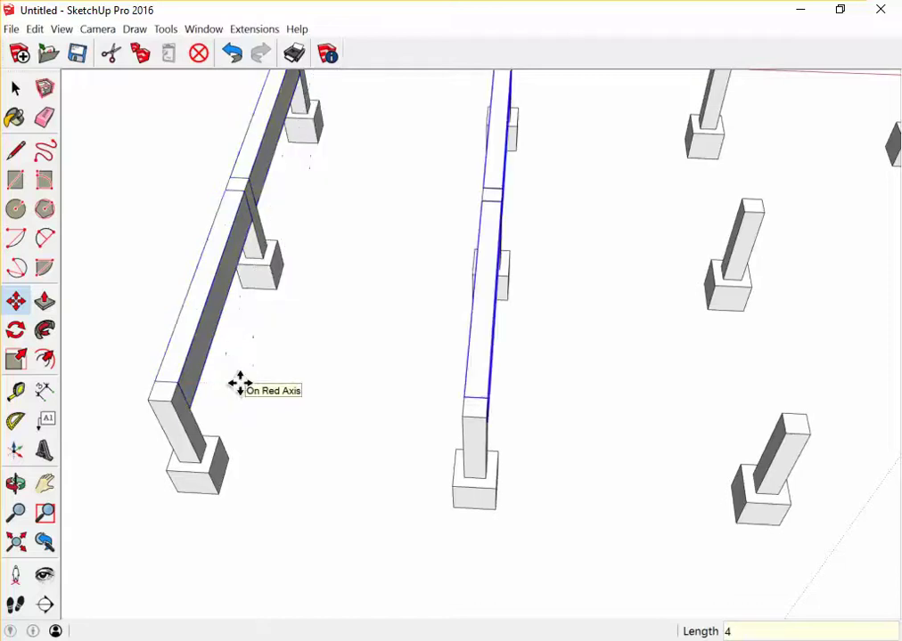
pyautogui.scroll(-2, 238, 383)
pyautogui.write('3x')
pyautogui.press('Return')
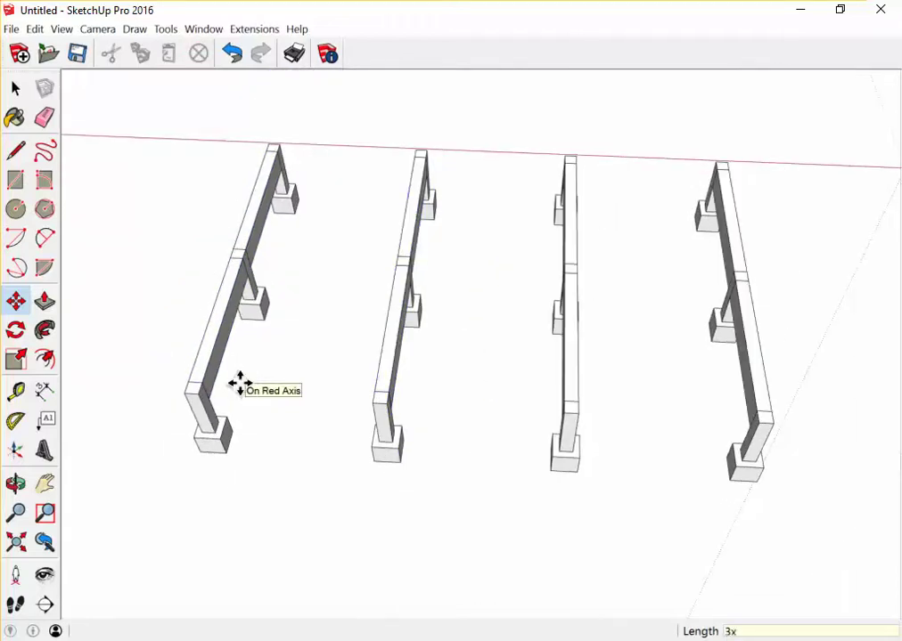
pyautogui.moveTo(238, 383)
pyautogui.mouseDown(button='middle')
pyautogui.moveTo(328, 374)
pyautogui.moveTo(601, 445)
pyautogui.mouseUp(button='middle')
pyautogui.press('space')
# - Copy a front beam to a spot beside the original
pyautogui.scroll(3, 614, 401)
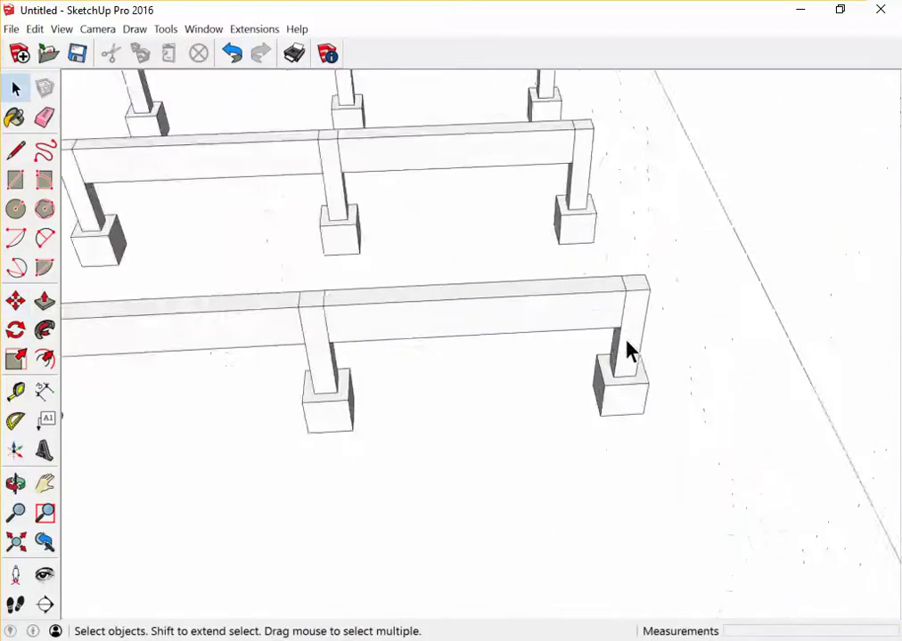
pyautogui.scroll(3, 498, 329)
pyautogui.click(401, 312)
pyautogui.scroll(2, 427, 327)
pyautogui.press('m')
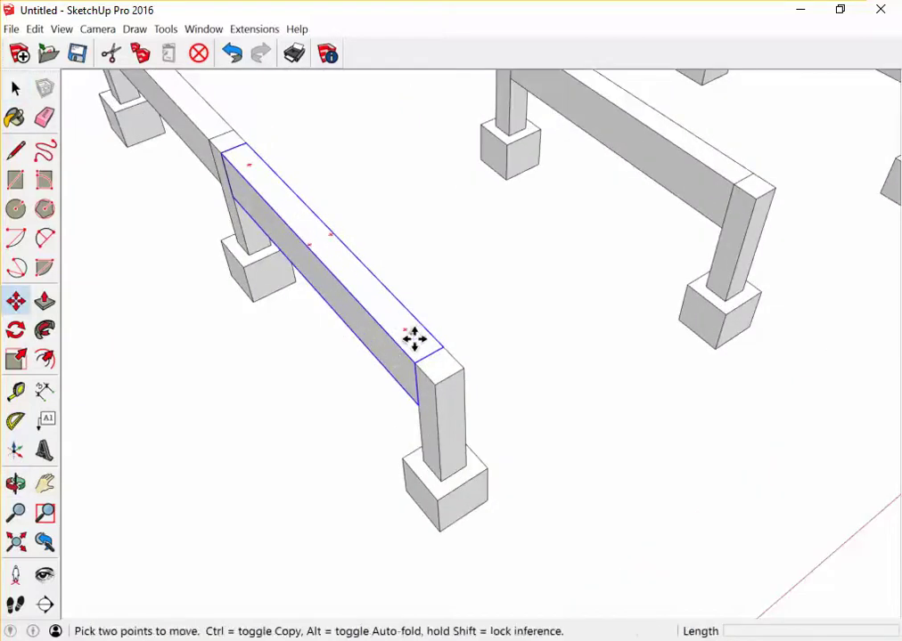
pyautogui.press('ctrl')
pyautogui.click(418, 339)
pyautogui.click(492, 305)
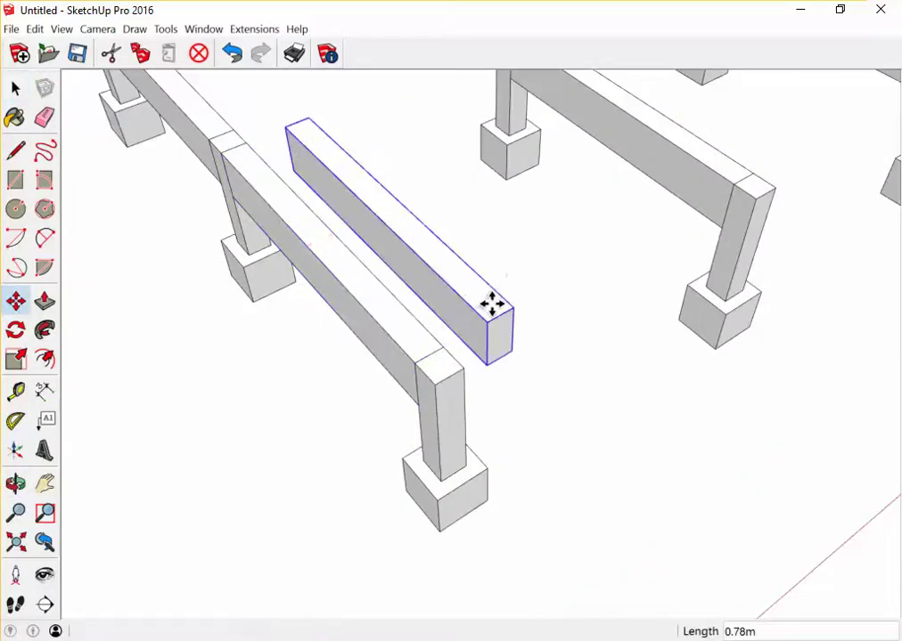
# - Rotate the beam copy 90° so it runs across the rows
pyautogui.click(15, 331)
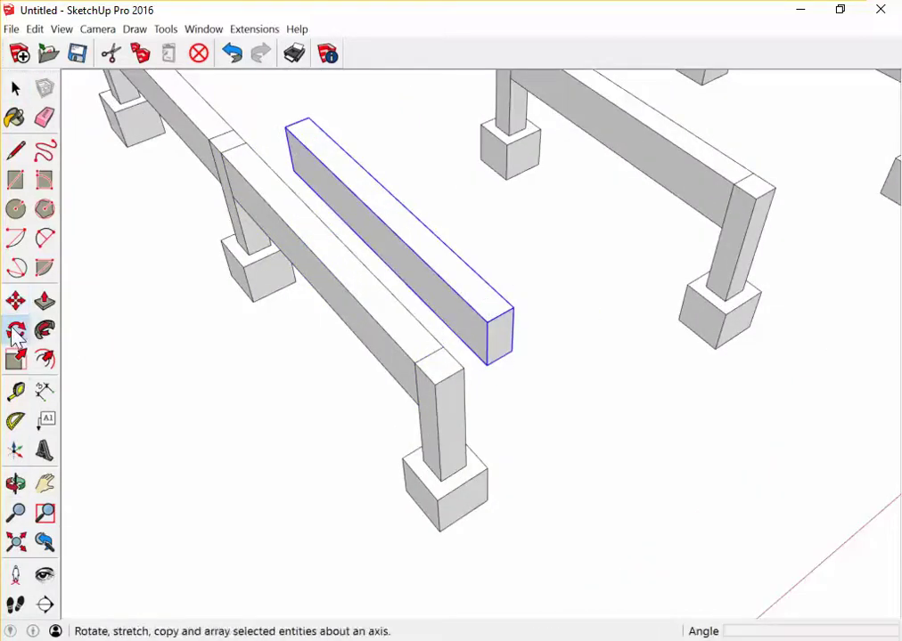
pyautogui.click(508, 310)
pyautogui.click(446, 245)
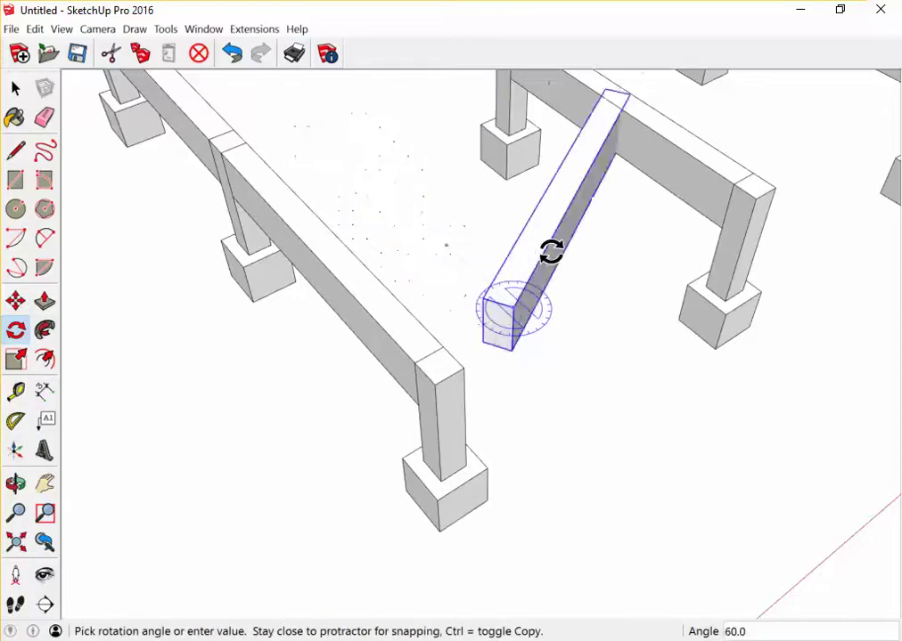
pyautogui.click(575, 267)
pyautogui.scroll(2, 515, 312)
pyautogui.scroll(3, 515, 312)
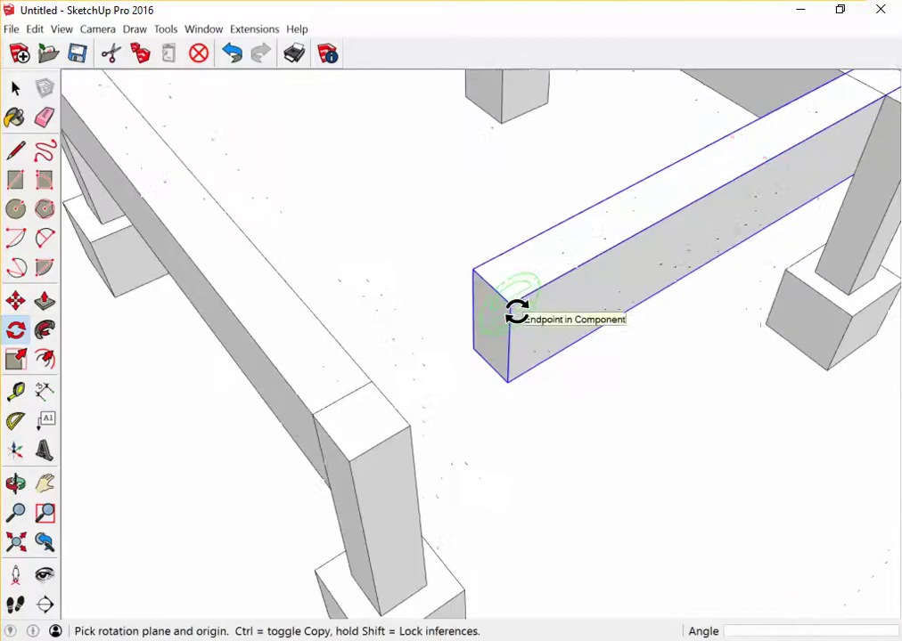
# - Move the rotated beam so it sits on the front column corner
pyautogui.press('m')
pyautogui.click(508, 303)
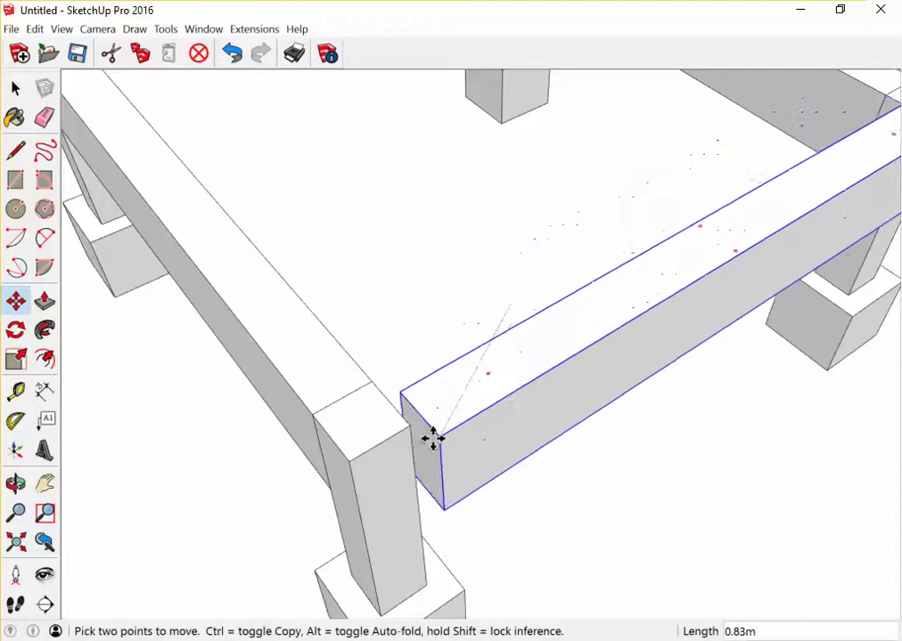
pyautogui.click(413, 427)
pyautogui.scroll(-2, 316, 440)
# - Copy the cross beam to the next column and array it 2x
pyautogui.moveTo(317, 440); pyautogui.dragTo(600, 318, button='middle')
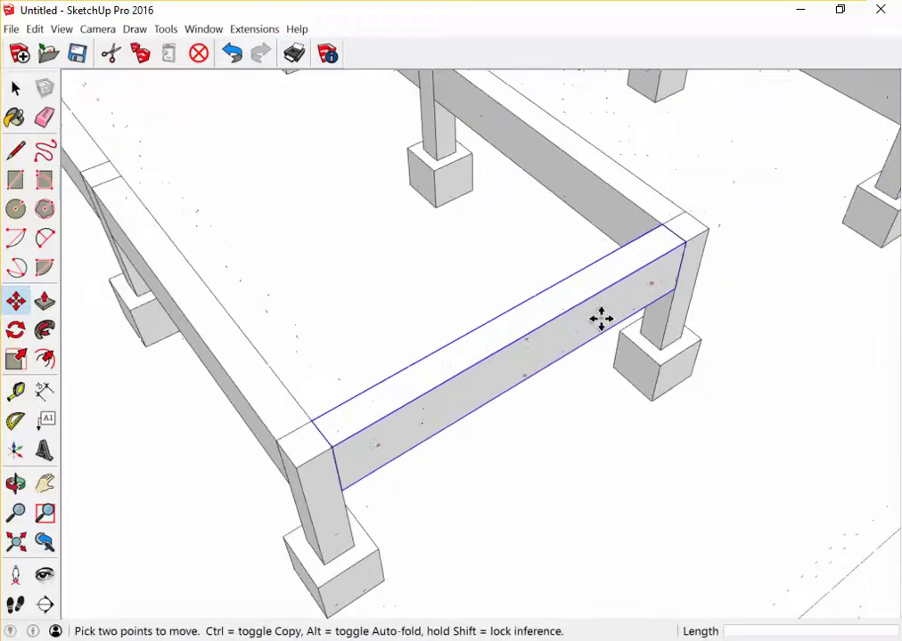
pyautogui.click(684, 238)
pyautogui.press('ctrl')
pyautogui.scroll(-3, 473, 342)
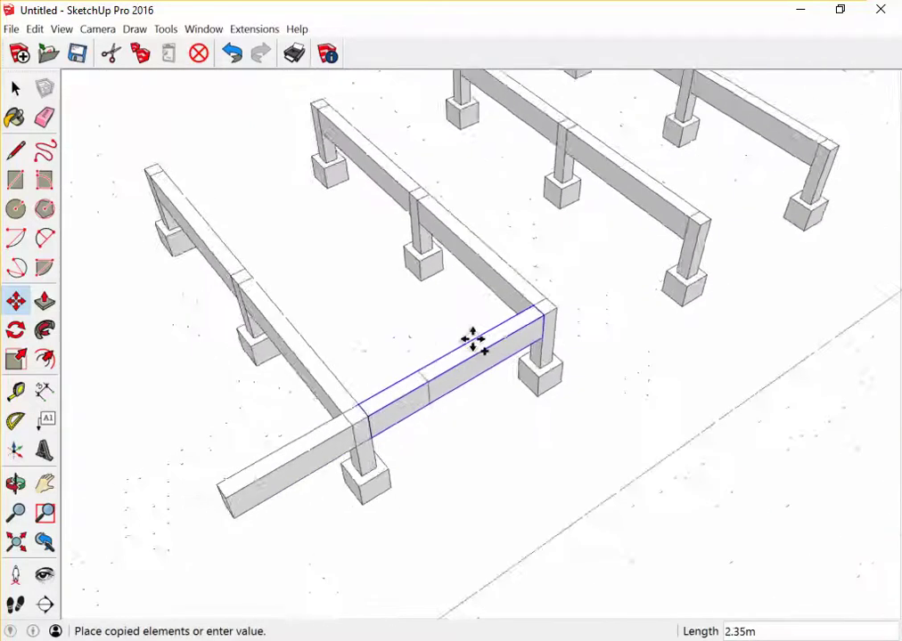
pyautogui.scroll(3, 623, 267)
pyautogui.click(743, 198)
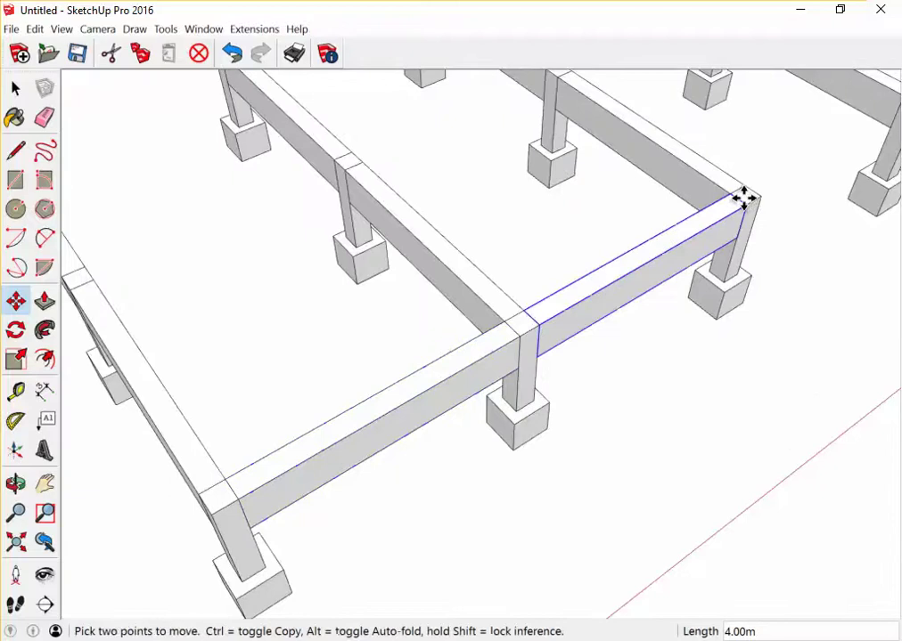
pyautogui.write('2x')
pyautogui.press('Return')
pyautogui.press('space')
pyautogui.scroll(-3, 450, 278)
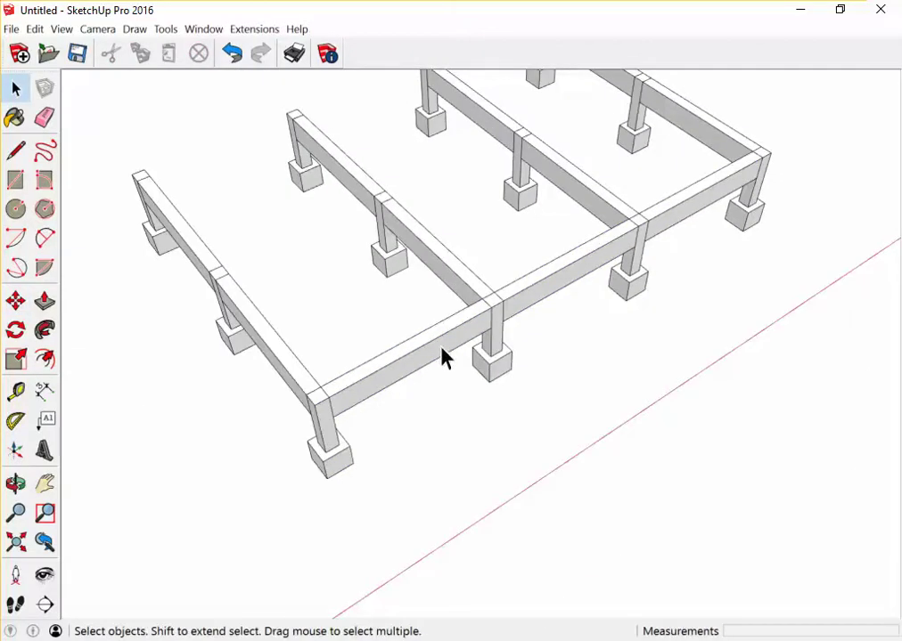
# - Select the three front cross beams together
pyautogui.click(443, 357)
pyautogui.keyDown('shift'); pyautogui.click(572, 282); pyautogui.keyUp('shift')
pyautogui.keyDown('shift'); pyautogui.click(688, 222); pyautogui.keyUp('shift')
pyautogui.moveTo(689, 223)
pyautogui.mouseDown(button='middle')
pyautogui.moveTo(463, 254)
pyautogui.moveTo(305, 532)
pyautogui.mouseUp(button='middle')
pyautogui.scroll(3, 372, 463)
pyautogui.scroll(2, 373, 463)
# - Copy the three cross beams to the next column line and repeat the copy twice
pyautogui.press('m')
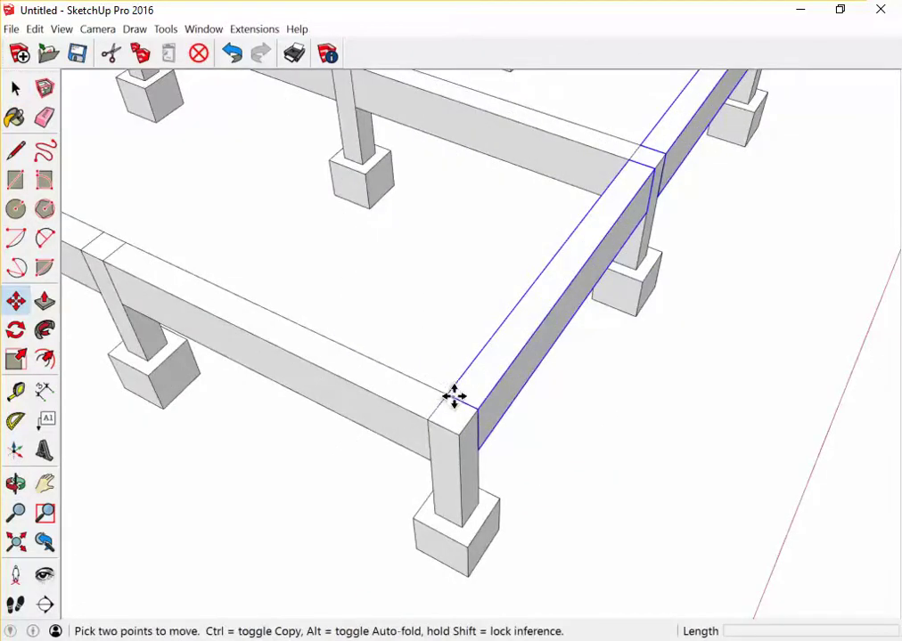
pyautogui.press('ctrl')
pyautogui.click(450, 396)
pyautogui.scroll(-3, 448, 397)
pyautogui.scroll(3, 262, 298)
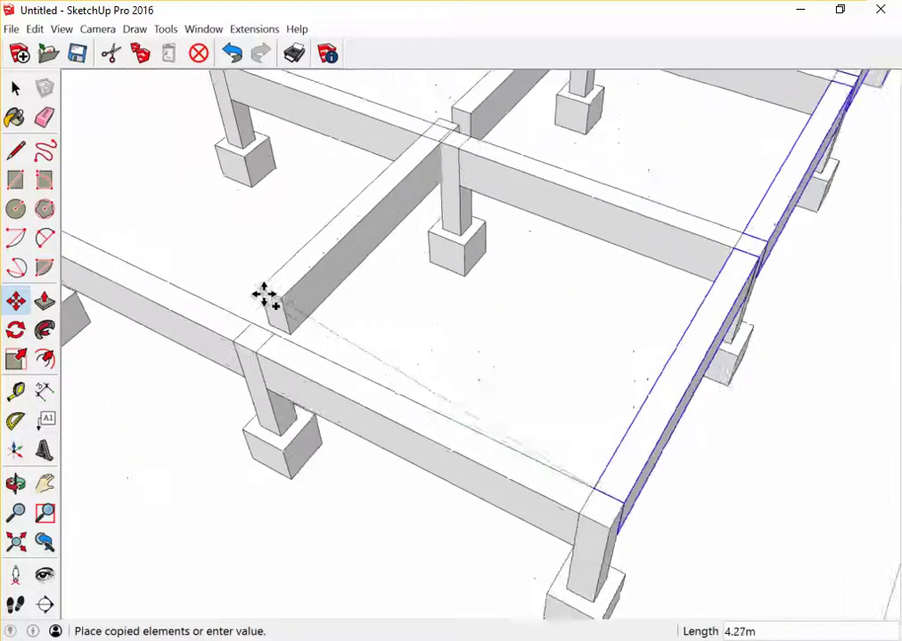
pyautogui.scroll(2, 250, 317)
pyautogui.click(249, 328)
pyautogui.scroll(-4, 248, 331)
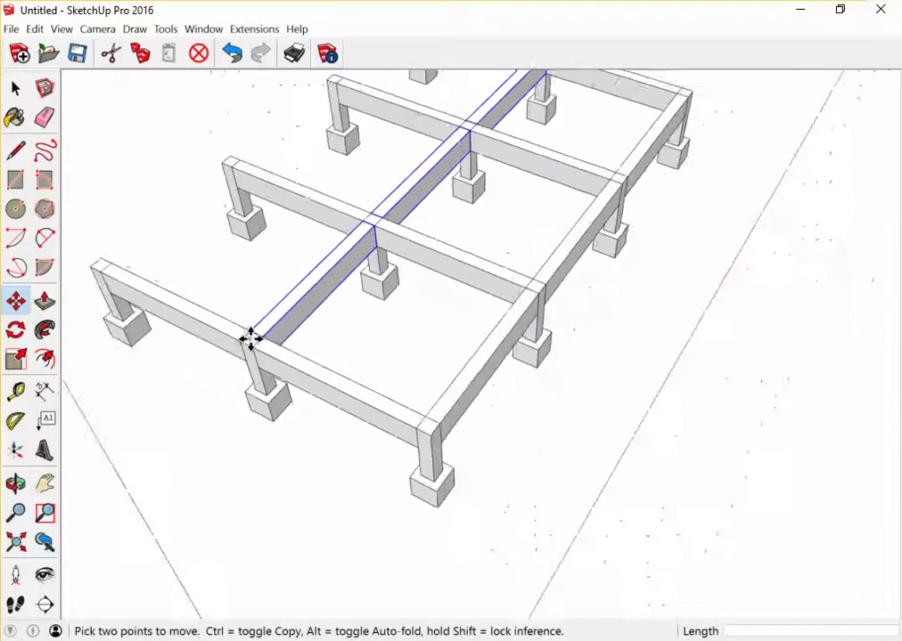
pyautogui.scroll(-2, 249, 339)
pyautogui.write('2')
pyautogui.press('Return')
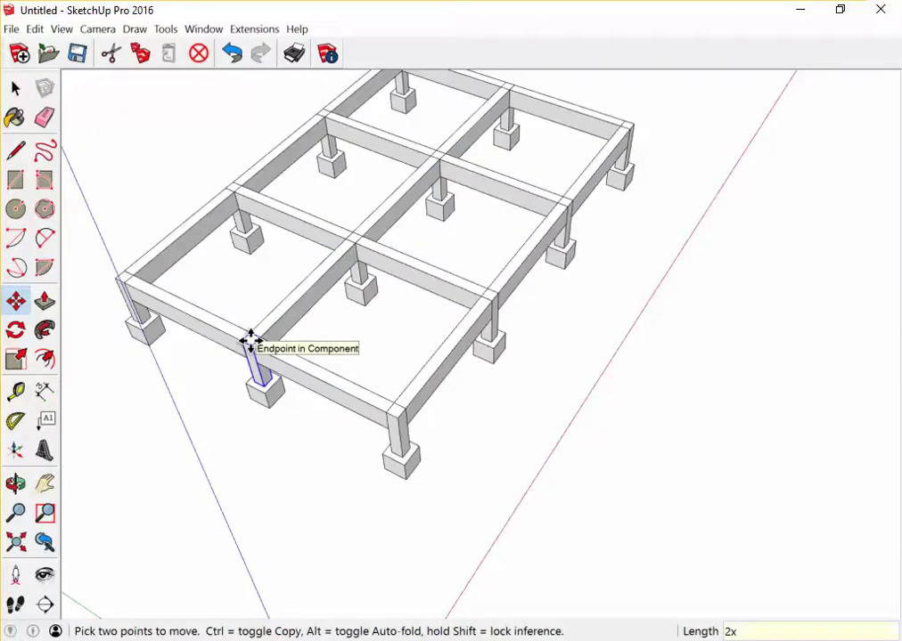
pyautogui.press('space')
pyautogui.moveTo(262, 358)
pyautogui.mouseDown(button='middle')
pyautogui.moveTo(367, 328)
pyautogui.moveTo(248, 302)
pyautogui.mouseUp(button='middle')
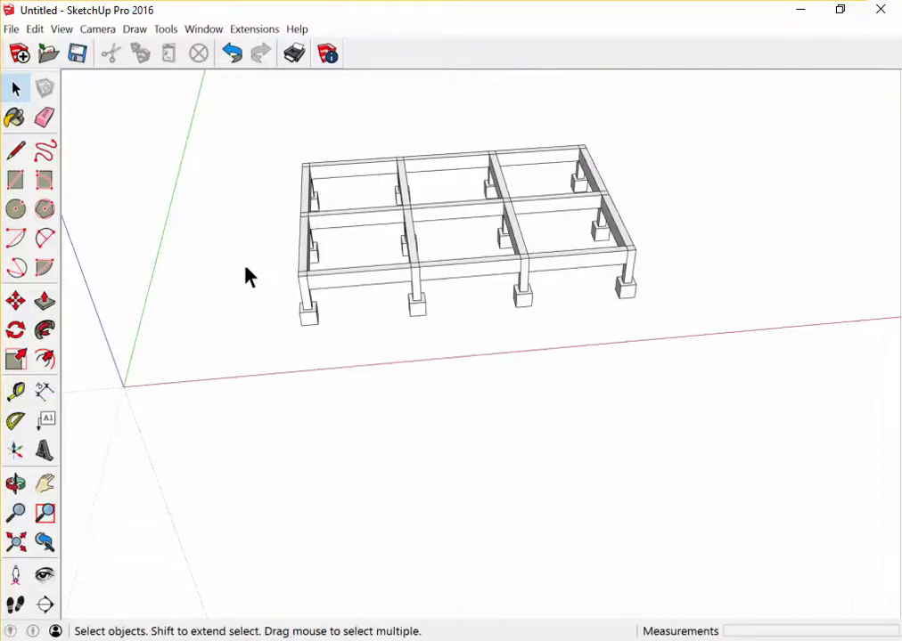
# - Box-select the leftmost footings, columns and beams and move them 0.5 m along red
pyautogui.moveTo(224, 126); pyautogui.dragTo(345, 376)
pyautogui.press('m')
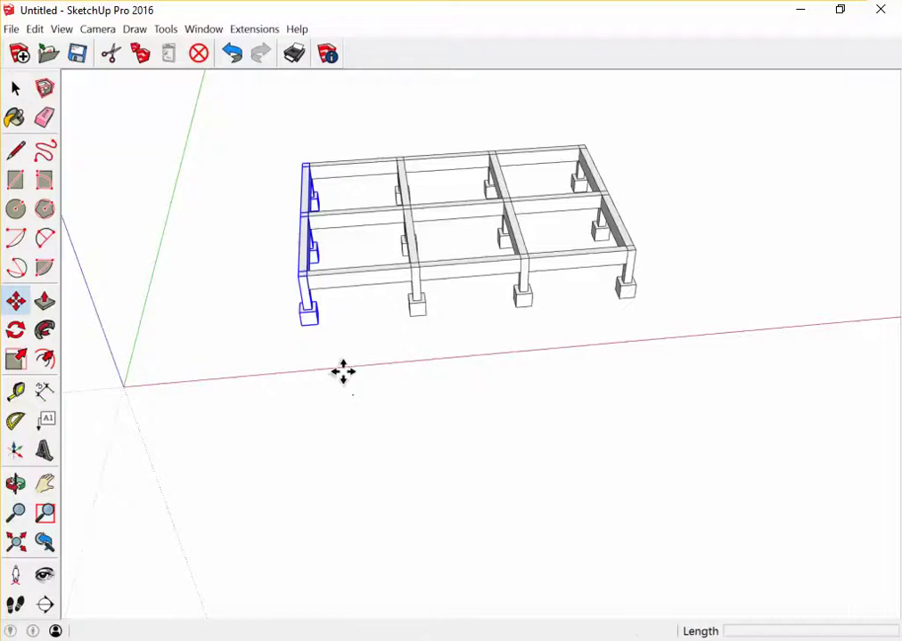
pyautogui.scroll(1, 346, 356)
pyautogui.scroll(1, 352, 343)
pyautogui.click(356, 337)
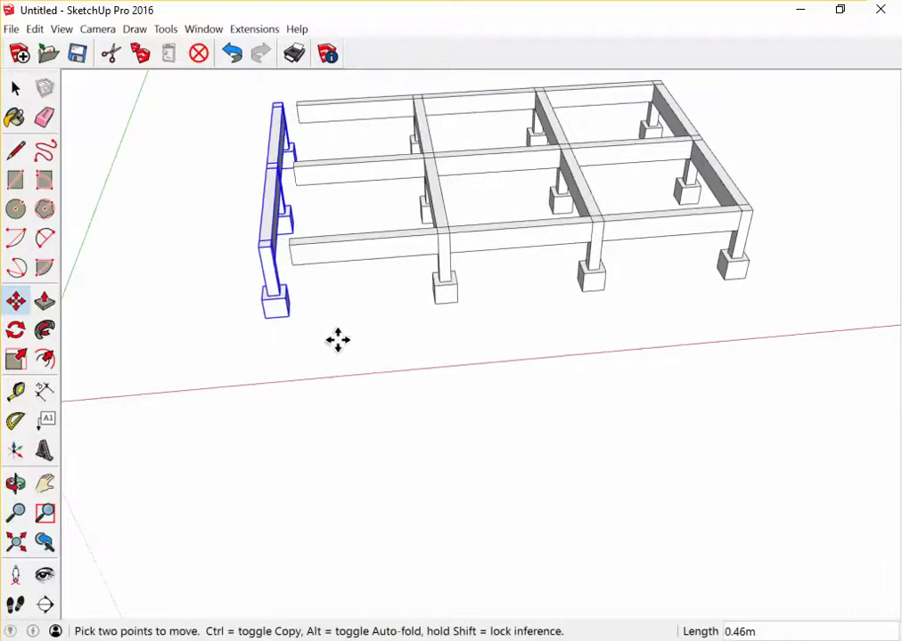
pyautogui.write('.5')
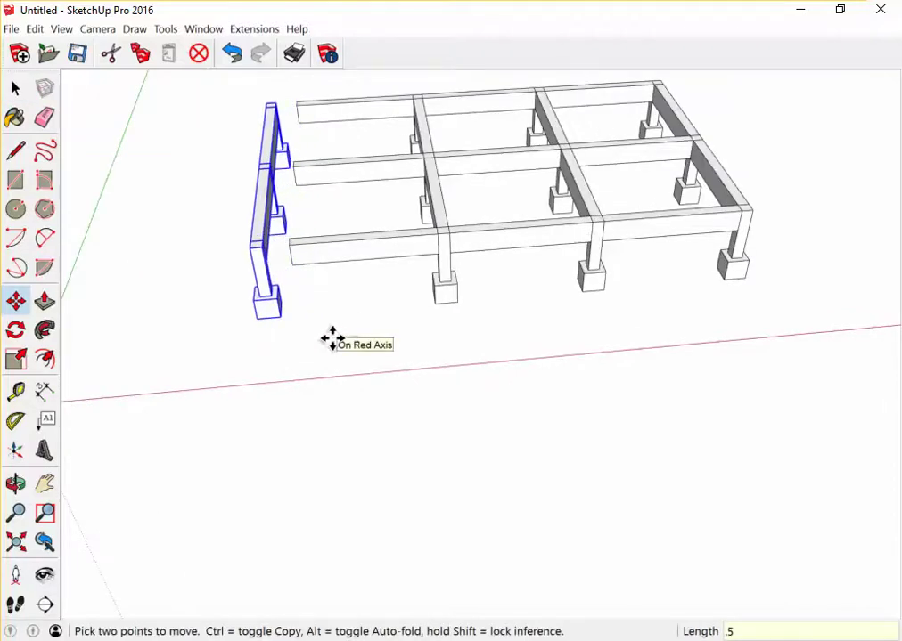
pyautogui.press('Return')
pyautogui.press('space')
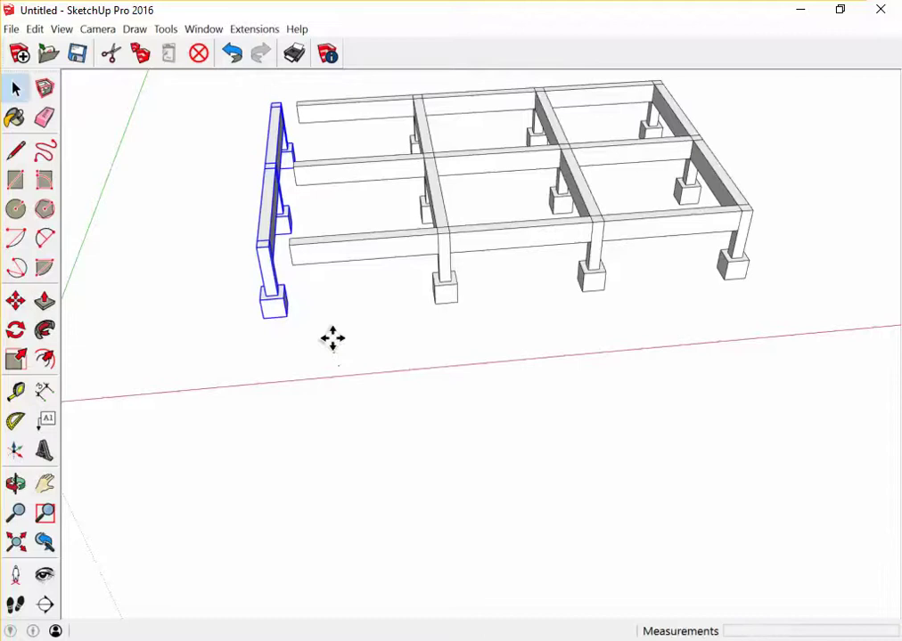
# - Clear the selection and zoom in closer on the frame
pyautogui.click(336, 407)
pyautogui.moveTo(336, 407)
pyautogui.mouseDown(button='middle')
pyautogui.moveTo(371, 375)
pyautogui.moveTo(444, 346)
pyautogui.mouseUp(button='middle')
pyautogui.scroll(2, 430, 213)
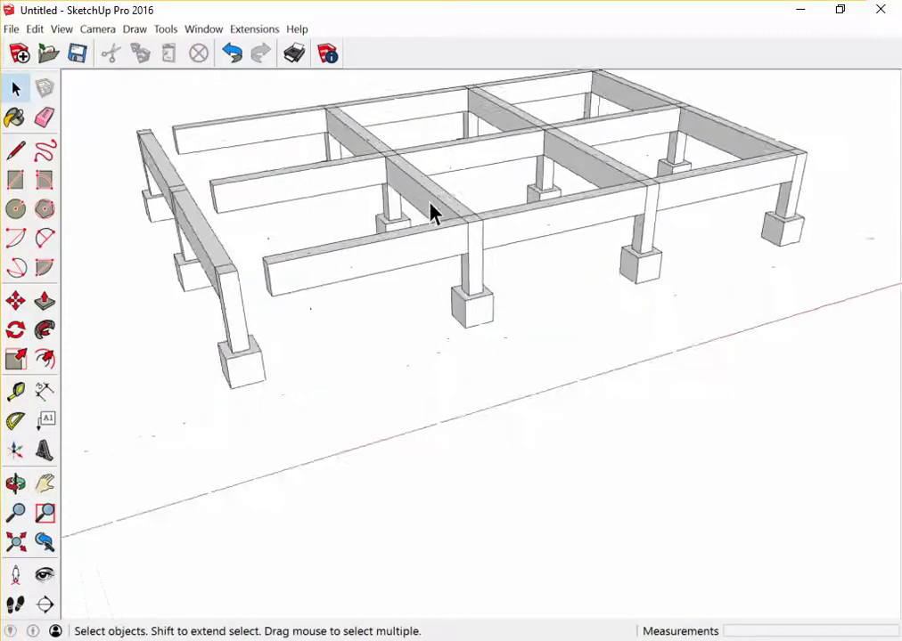
pyautogui.scroll(1, 294, 296)
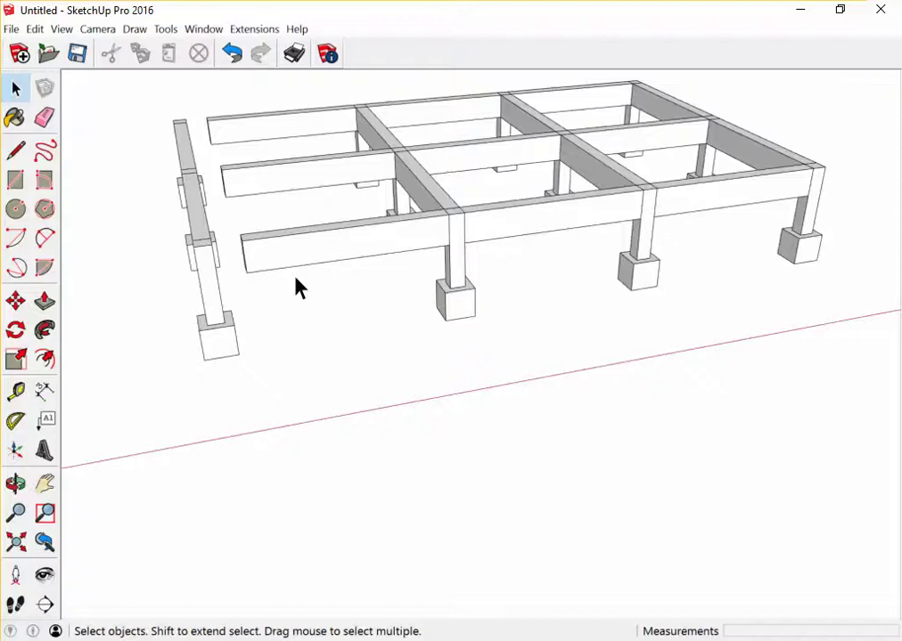
pyautogui.moveTo(298, 287)
pyautogui.mouseDown(button='middle')
pyautogui.moveTo(302, 278)
pyautogui.moveTo(286, 272)
pyautogui.moveTo(297, 276)
pyautogui.mouseUp(button='middle')
# - Group the three extended front beams, then explode that group back into separate beams
pyautogui.moveTo(301, 291); pyautogui.dragTo(259, 90)
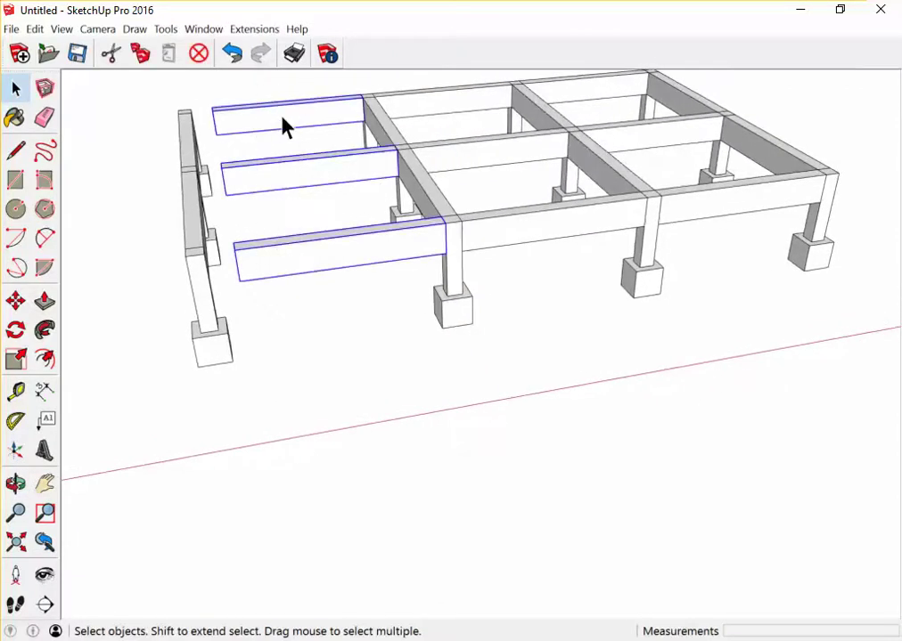
pyautogui.rightClick(283, 125)
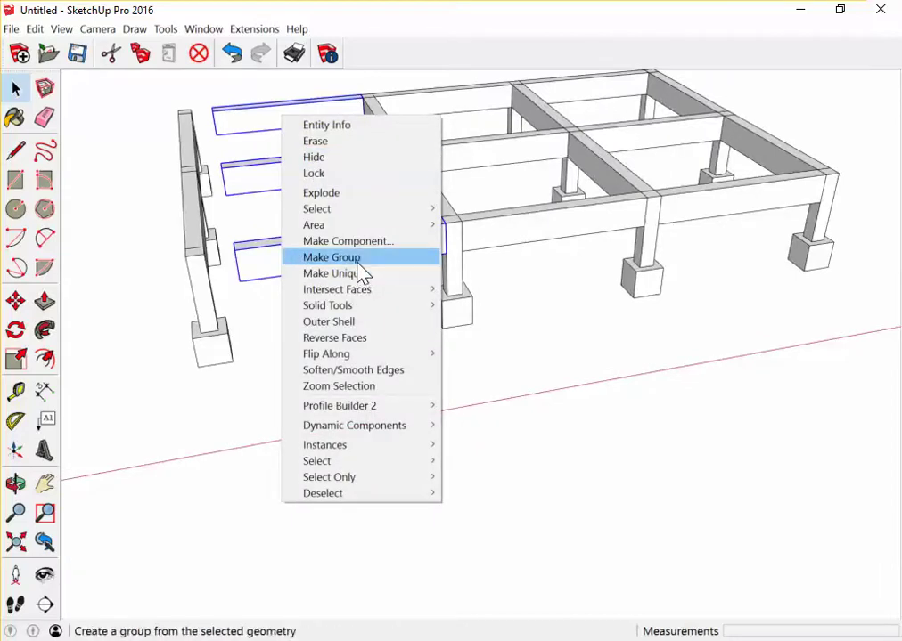
pyautogui.click(356, 263)
pyautogui.click(358, 346)
pyautogui.moveTo(358, 346)
pyautogui.mouseDown(button='middle')
pyautogui.moveTo(312, 262)
pyautogui.moveTo(288, 292)
pyautogui.mouseUp(button='middle')
pyautogui.click(325, 283)
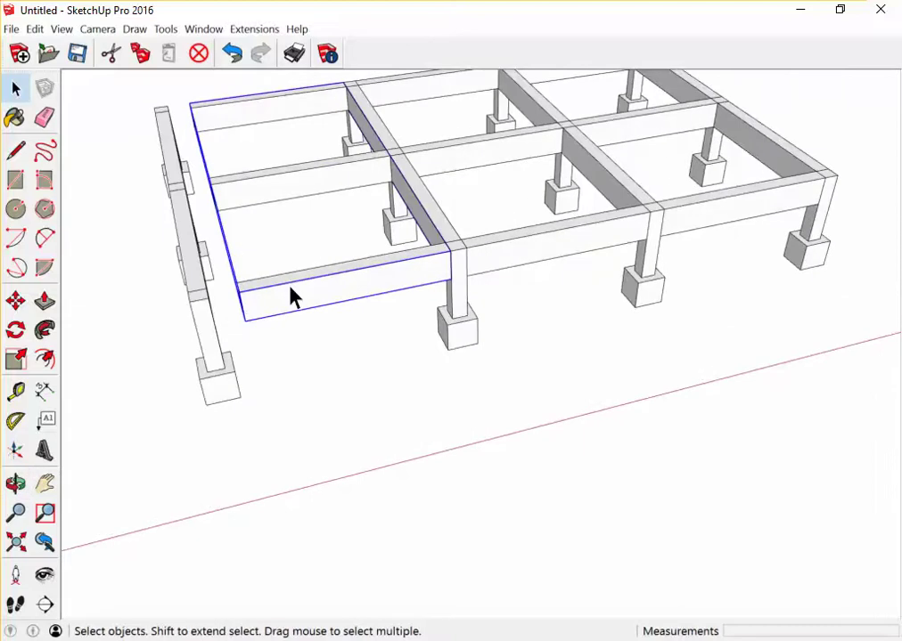
pyautogui.rightClick(291, 288)
pyautogui.click(352, 375)
pyautogui.click(322, 379)
# - Reselect the three extended front beams and make them unique
pyautogui.moveTo(321, 379)
pyautogui.mouseDown(button='middle')
pyautogui.moveTo(292, 288)
pyautogui.moveTo(306, 221)
pyautogui.mouseUp(button='middle')
pyautogui.moveTo(305, 221); pyautogui.dragTo(274, 115)
pyautogui.moveTo(274, 114)
pyautogui.mouseDown(button='middle')
pyautogui.moveTo(382, 208)
pyautogui.moveTo(273, 202)
pyautogui.mouseUp(button='middle')
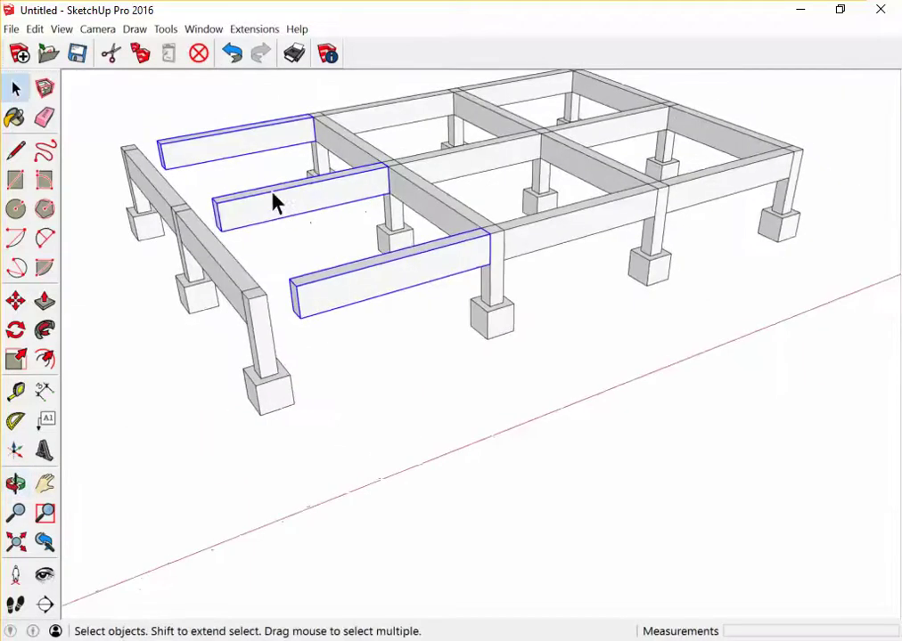
pyautogui.rightClick(276, 206)
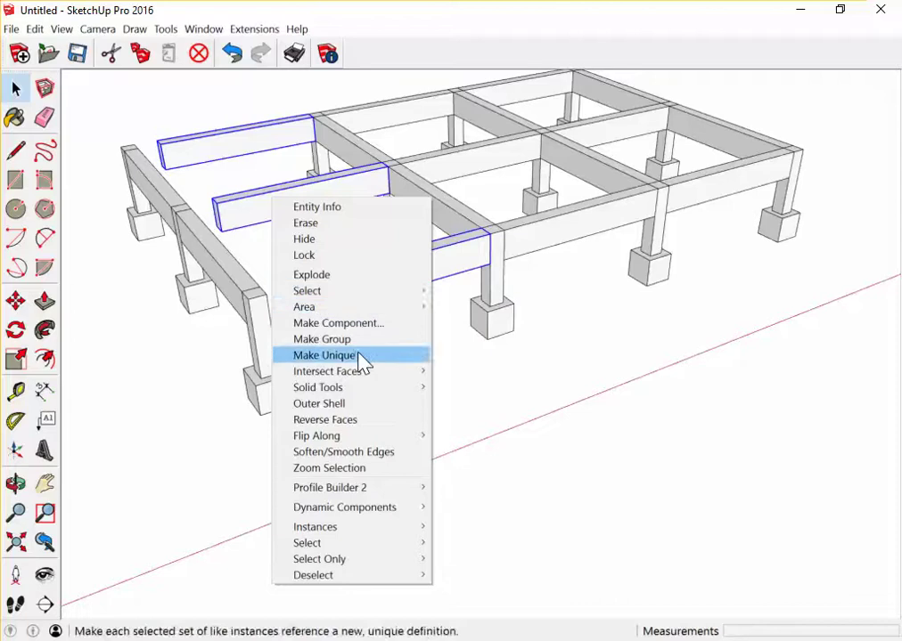
pyautogui.click(361, 356)
pyautogui.click(413, 401)
pyautogui.moveTo(413, 401)
pyautogui.mouseDown(button='middle')
pyautogui.moveTo(342, 312)
pyautogui.moveTo(351, 326)
pyautogui.moveTo(276, 313)
pyautogui.mouseUp(button='middle')
pyautogui.scroll(2, 274, 312)
pyautogui.scroll(2, 291, 339)
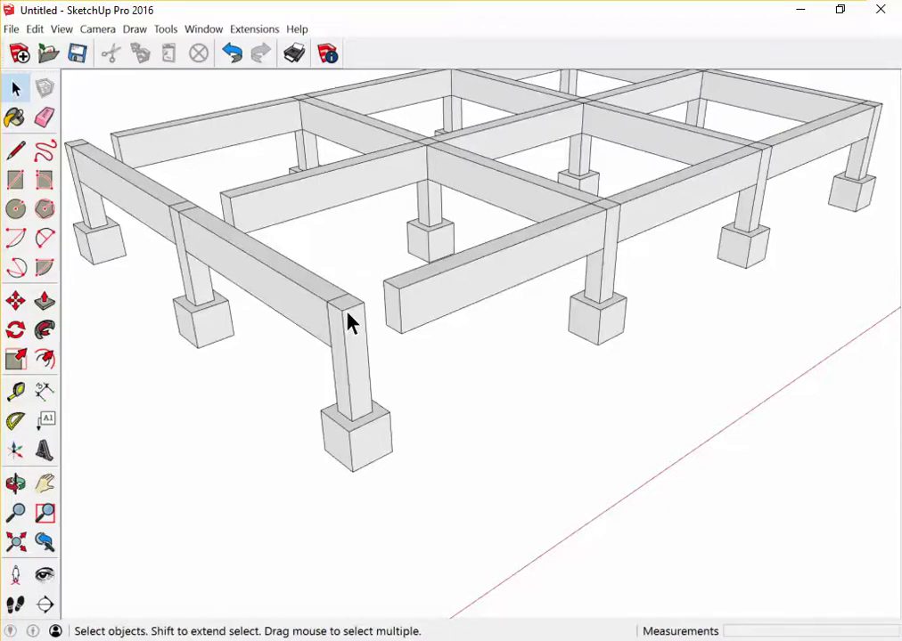
pyautogui.scroll(-5, 417, 283)
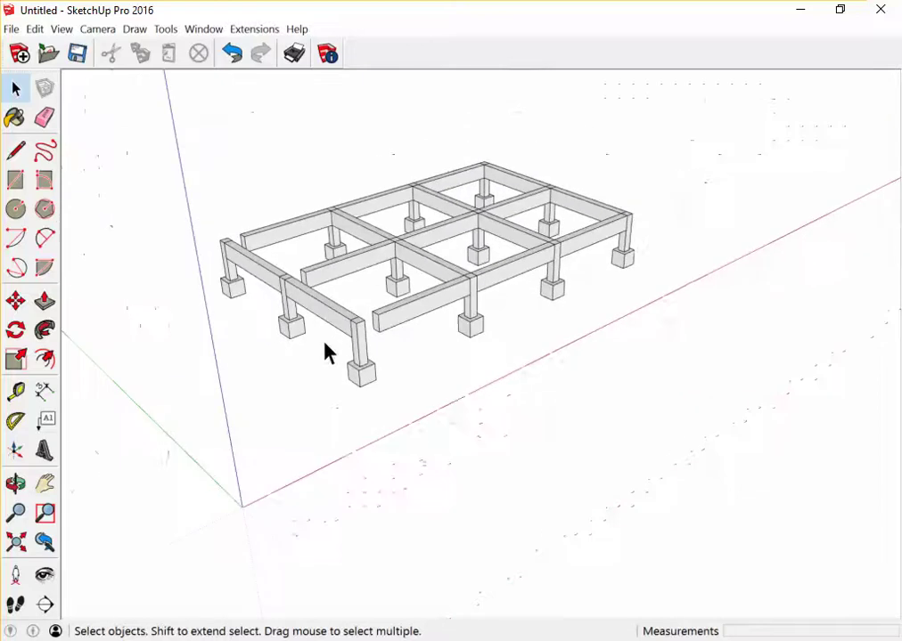
# - Draw a rectangle on the ground beside the frame and push/pull it into a box
pyautogui.click(15, 180)
pyautogui.click(413, 508)
pyautogui.click(570, 492)
pyautogui.press('p')
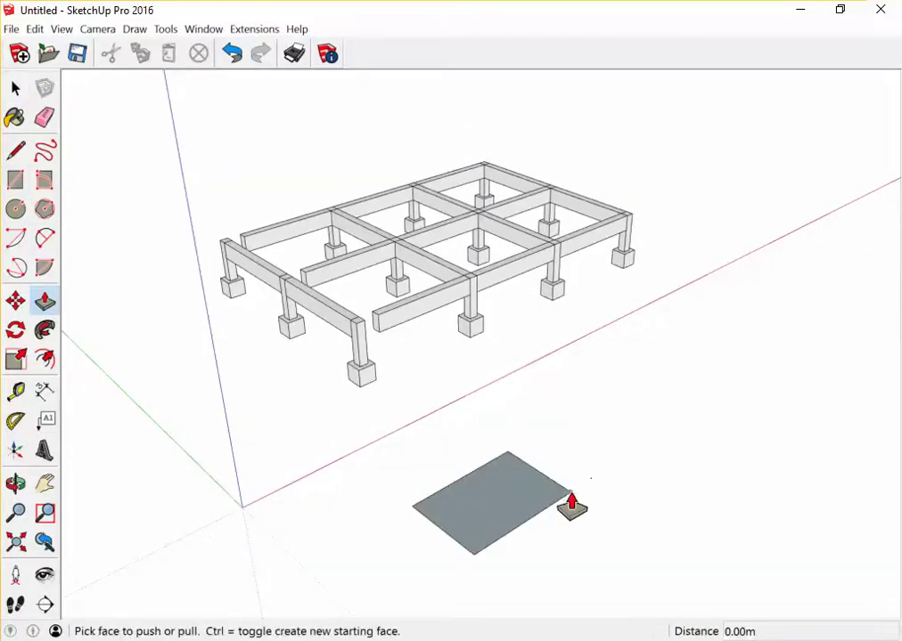
pyautogui.click(526, 503)
pyautogui.click(518, 460)
# - Select the whole box and make it a group
pyautogui.press('space')
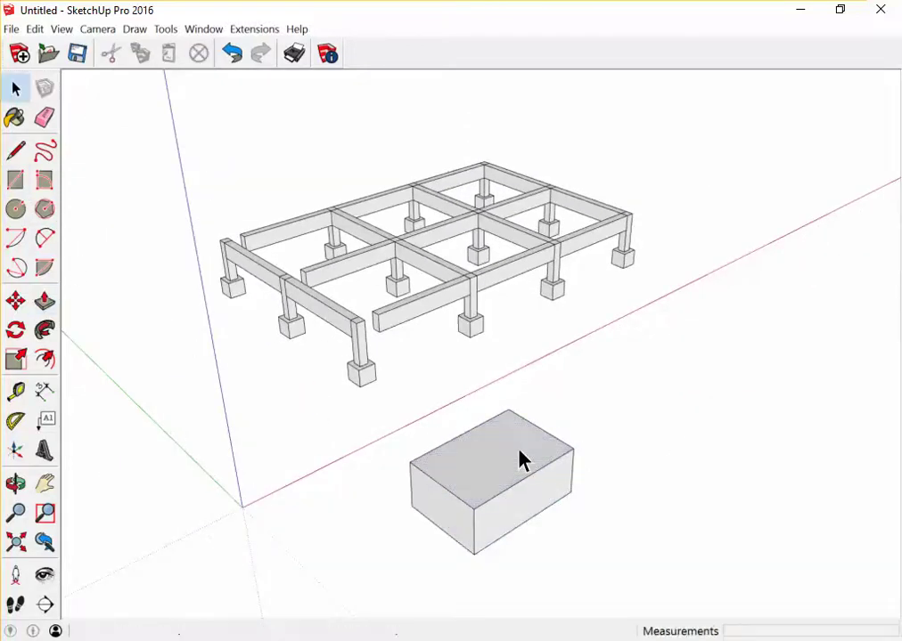
pyautogui.click(513, 461)
pyautogui.tripleClick(514, 460)
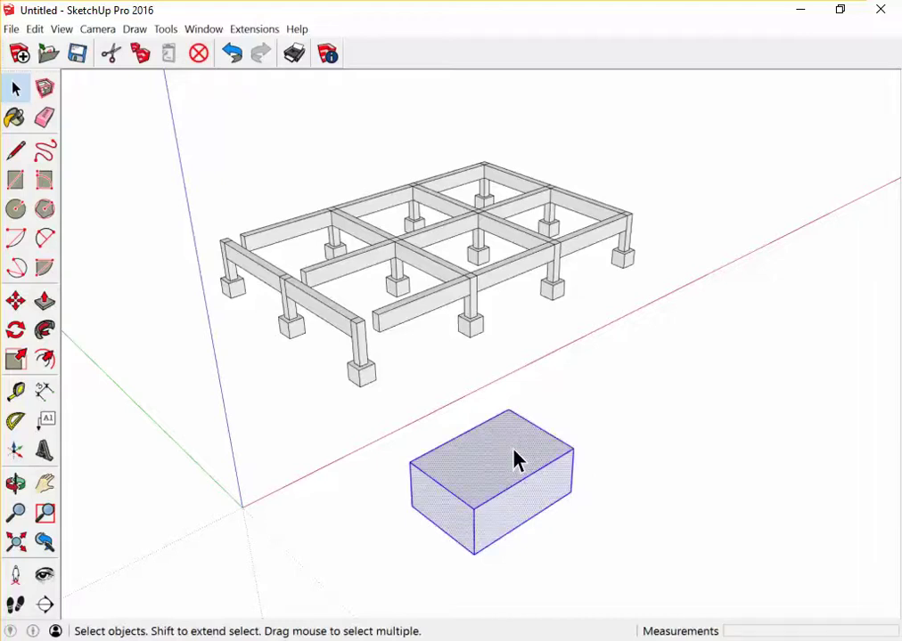
pyautogui.rightClick(514, 460)
pyautogui.click(567, 267)
pyautogui.moveTo(645, 559)
pyautogui.mouseDown(button='middle')
pyautogui.moveTo(581, 451)
pyautogui.moveTo(508, 374)
pyautogui.moveTo(547, 410)
pyautogui.moveTo(644, 435)
pyautogui.moveTo(636, 454)
pyautogui.moveTo(590, 493)
pyautogui.mouseUp(button='middle')
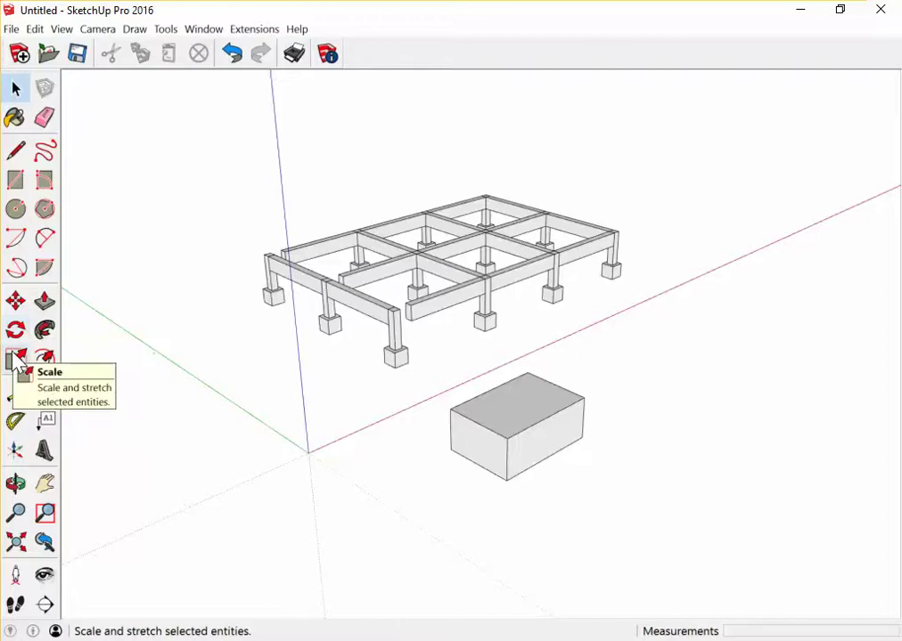
# - Scale the test box down to half its length
pyautogui.click(15, 359)
pyautogui.scroll(2, 503, 428)
pyautogui.click(503, 428)
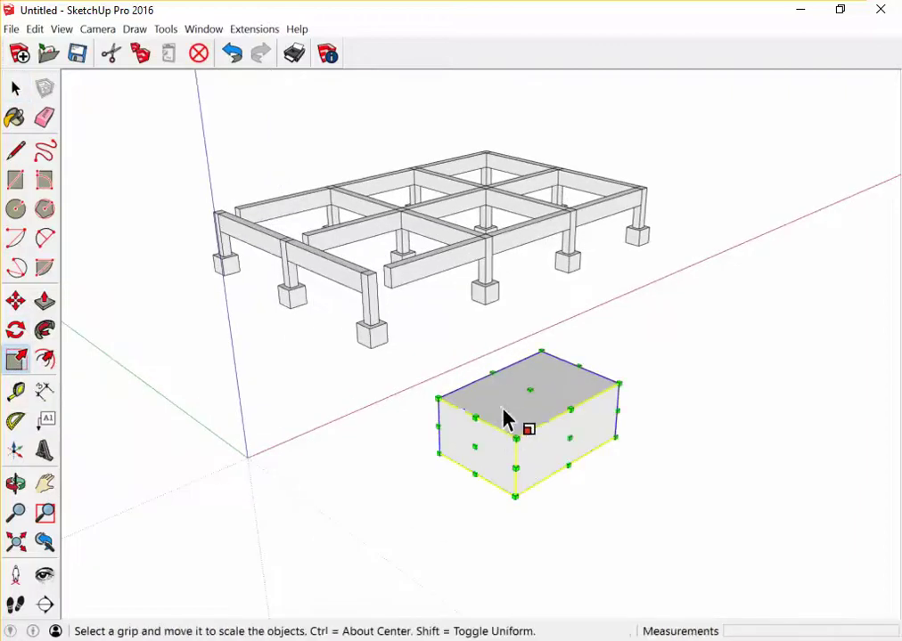
pyautogui.scroll(2, 534, 472)
pyautogui.scroll(2, 546, 490)
pyautogui.moveTo(412, 414); pyautogui.dragTo(532, 374)
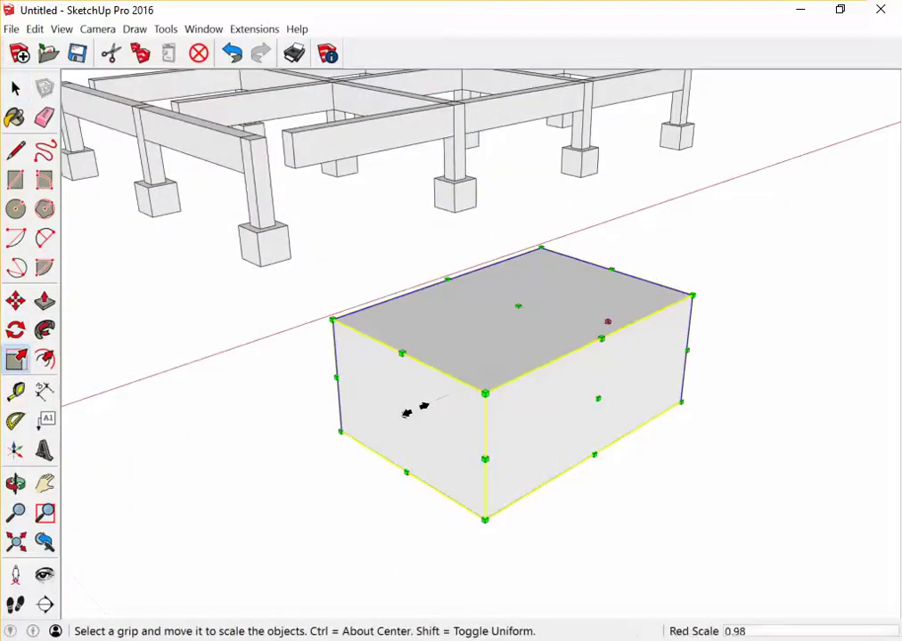
pyautogui.click(532, 374)
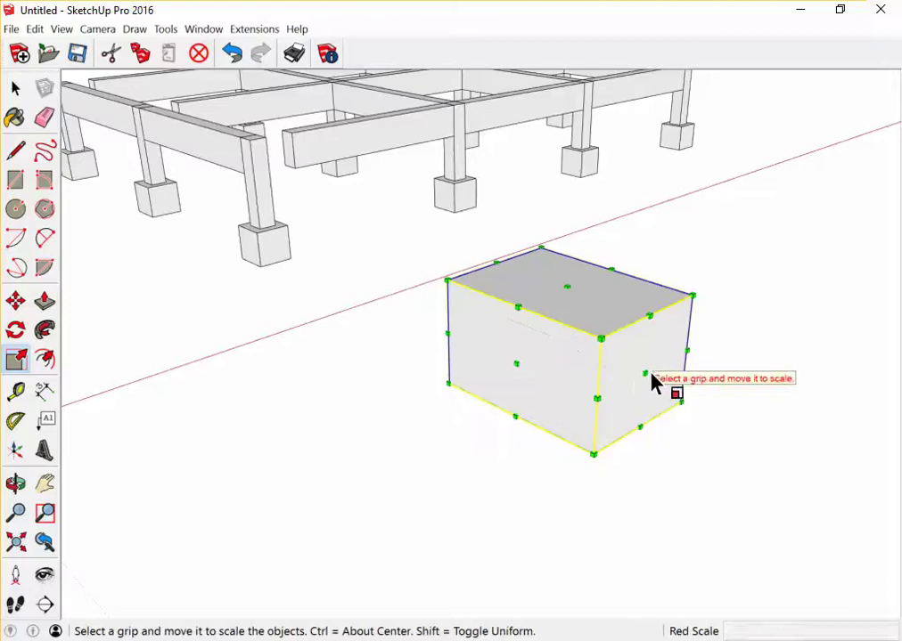
# - Narrow the box across its width and stretch it to about 3.66 times its length
pyautogui.moveTo(641, 371); pyautogui.dragTo(553, 339)
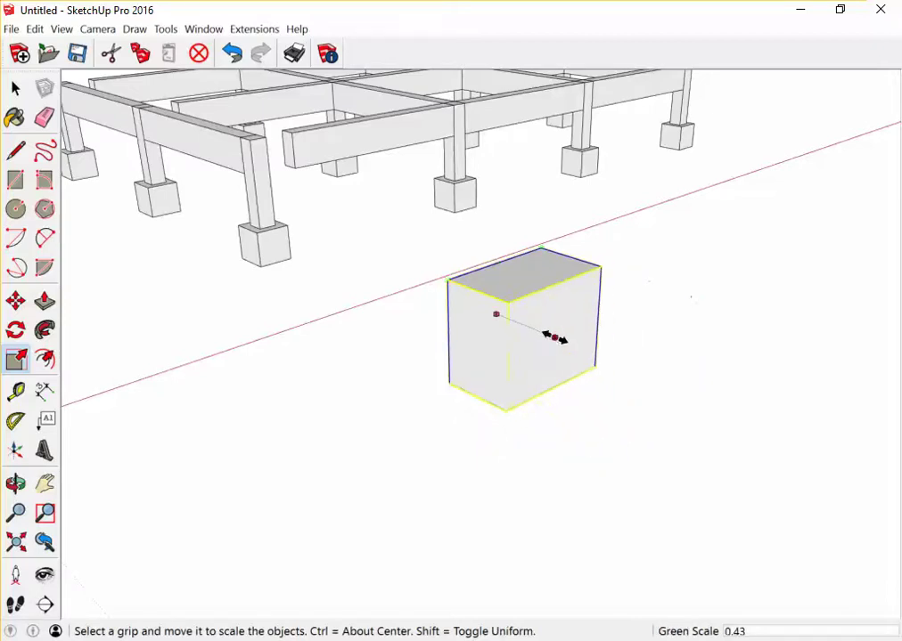
pyautogui.scroll(-2, 547, 337)
pyautogui.scroll(3, 503, 345)
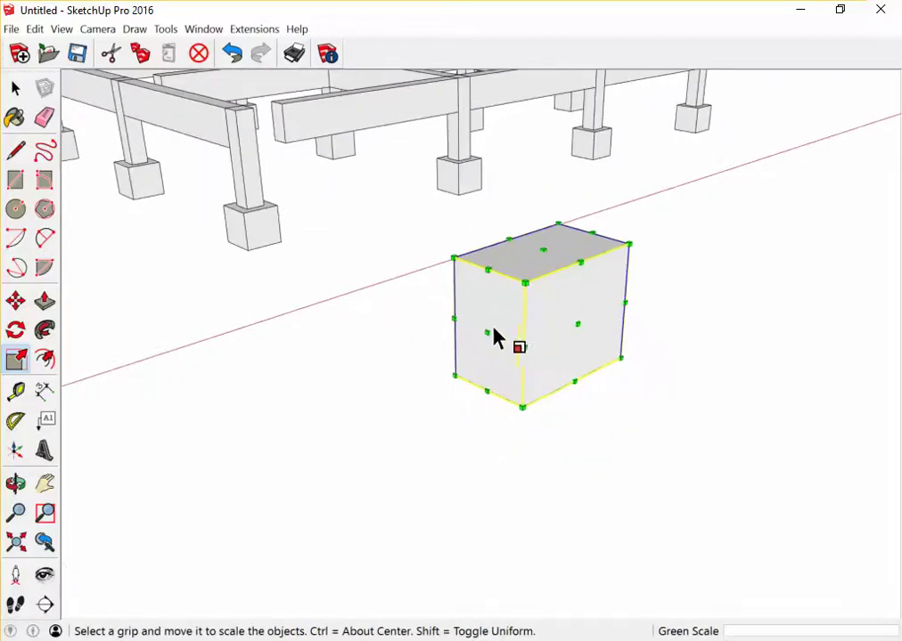
pyautogui.moveTo(493, 331); pyautogui.dragTo(489, 327)
pyautogui.scroll(-2, 392, 357)
pyautogui.moveTo(291, 389); pyautogui.dragTo(265, 407)
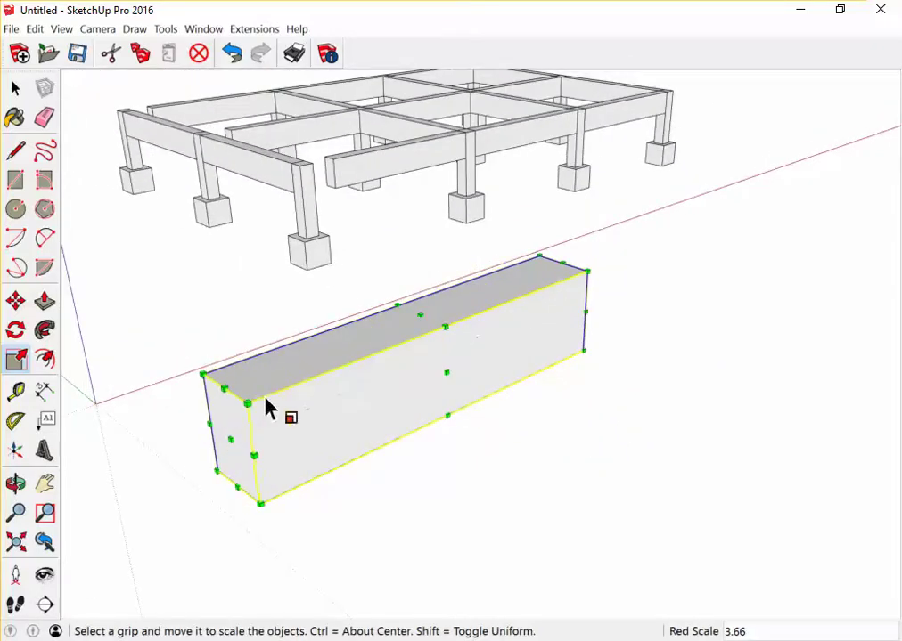
# - Lower the box to about a third of its height and flatten it into a broad slab
pyautogui.moveTo(420, 317)
pyautogui.mouseDown()
pyautogui.moveTo(424, 379)
pyautogui.moveTo(647, 501)
pyautogui.mouseUp()
pyautogui.scroll(-1, 648, 501)
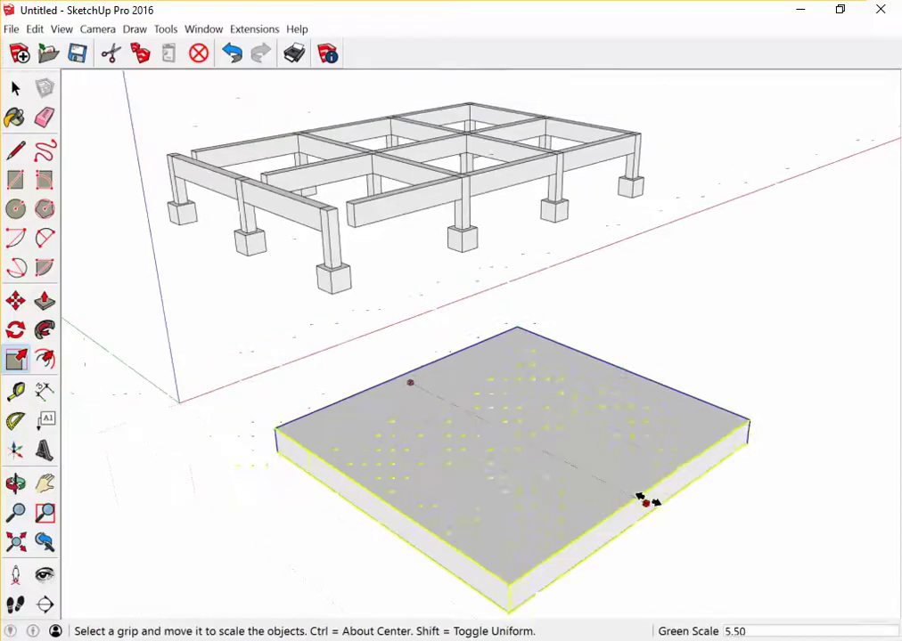
pyautogui.moveTo(607, 493); pyautogui.dragTo(558, 435, button='middle')
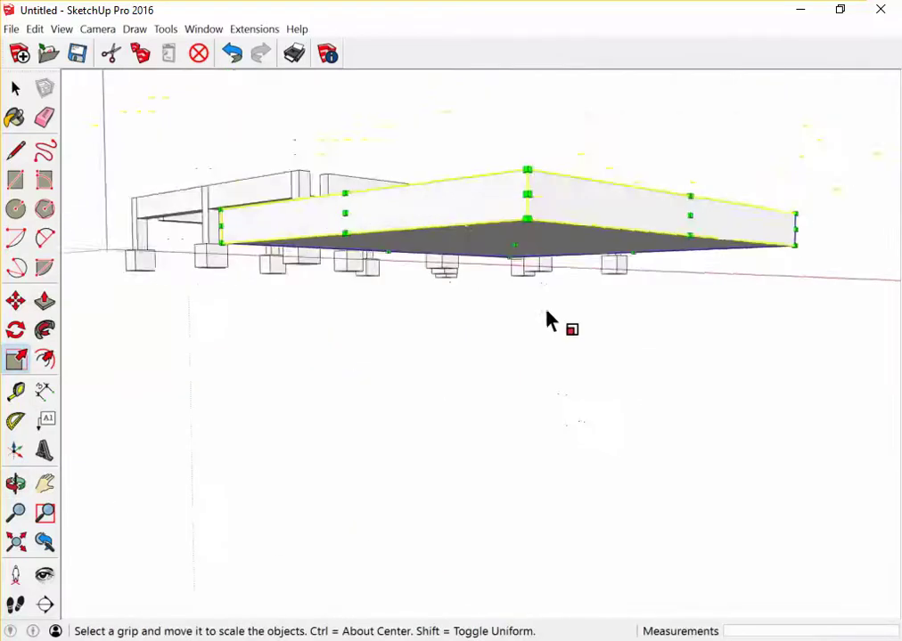
pyautogui.scroll(-2, 527, 402)
pyautogui.scroll(1, 519, 419)
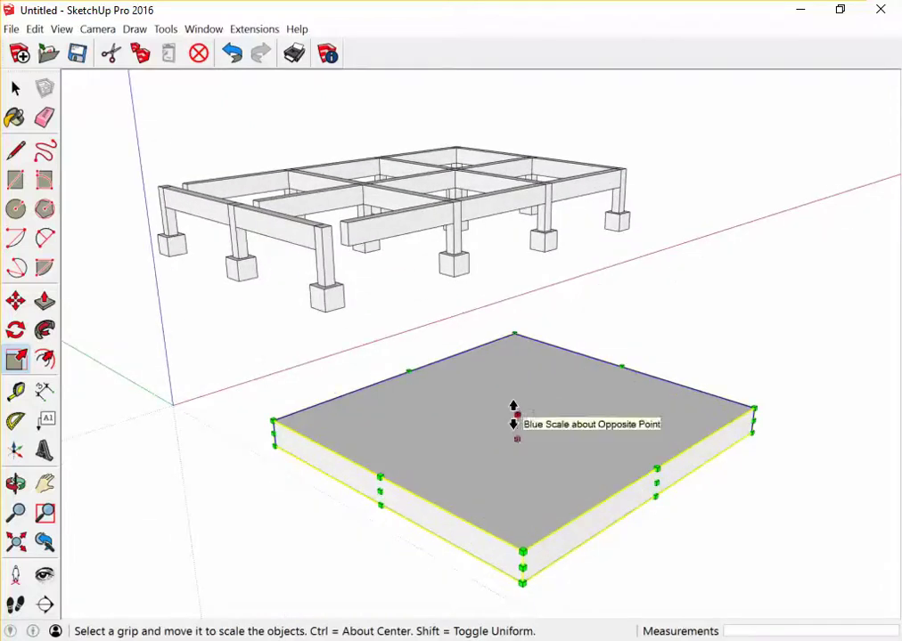
pyautogui.moveTo(515, 417); pyautogui.dragTo(515, 429)
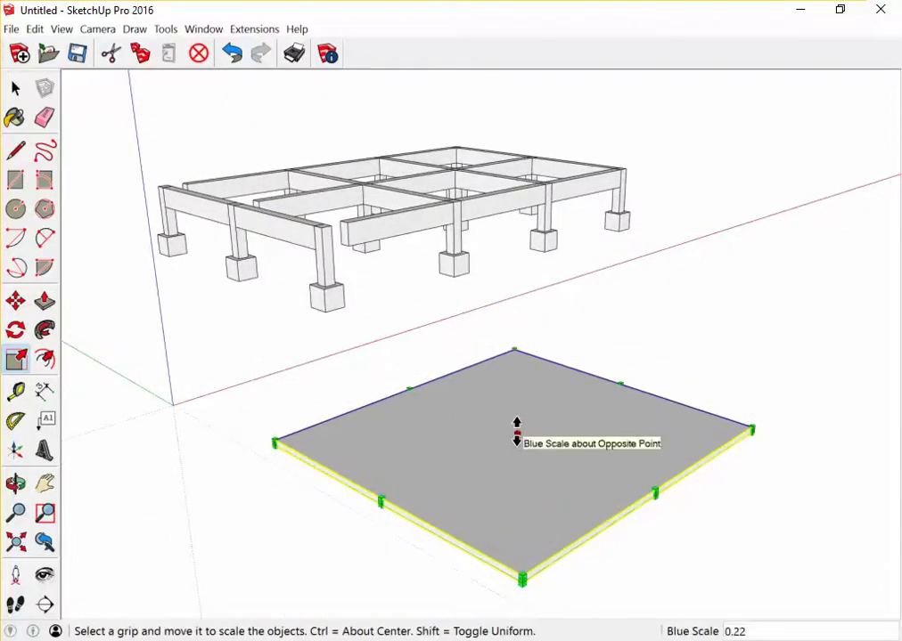
pyautogui.moveTo(515, 428)
pyautogui.mouseDown(button='middle')
pyautogui.moveTo(519, 376)
pyautogui.moveTo(544, 360)
pyautogui.moveTo(569, 427)
pyautogui.mouseUp(button='middle')
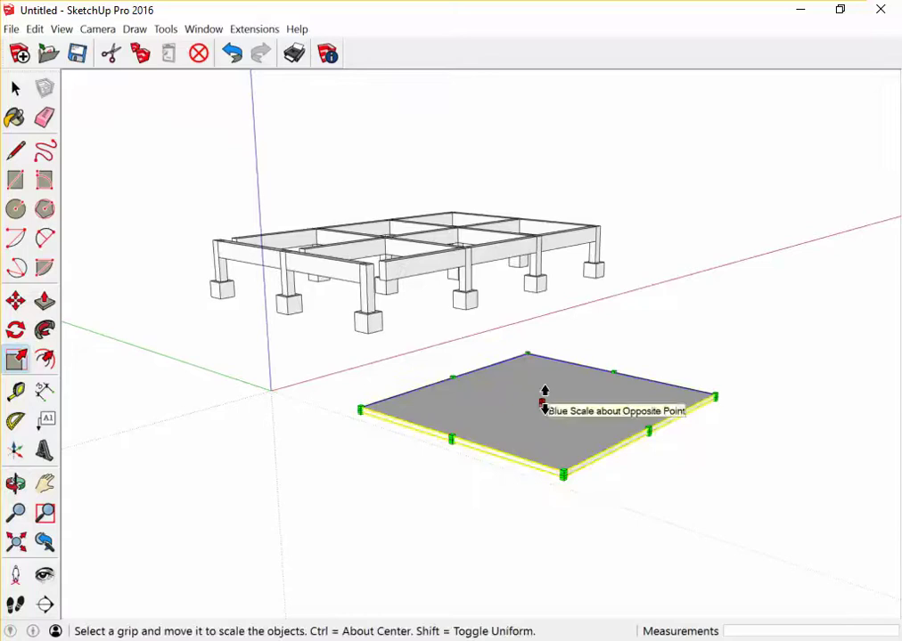
# - Try scaling the slab thicker, taller and uniformly larger, then cancel that resize
pyautogui.moveTo(540, 400)
pyautogui.mouseDown()
pyautogui.moveTo(544, 360)
pyautogui.moveTo(553, 387)
pyautogui.mouseUp()
pyautogui.moveTo(553, 386)
pyautogui.mouseDown(button='middle')
pyautogui.moveTo(660, 379)
pyautogui.moveTo(379, 358)
pyautogui.mouseUp(button='middle')
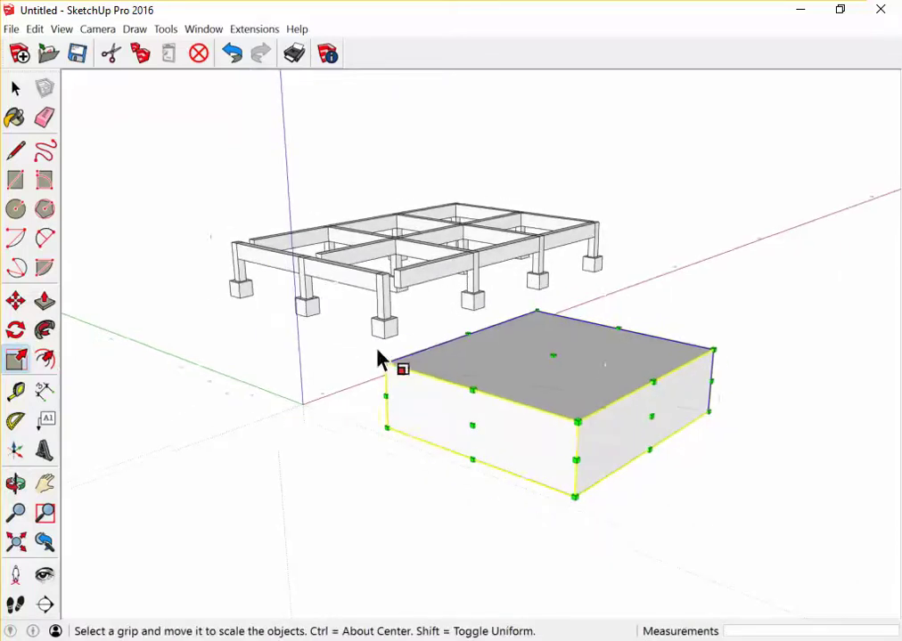
pyautogui.moveTo(385, 361)
pyautogui.mouseDown()
pyautogui.moveTo(271, 304)
pyautogui.moveTo(221, 243)
pyautogui.mouseUp()
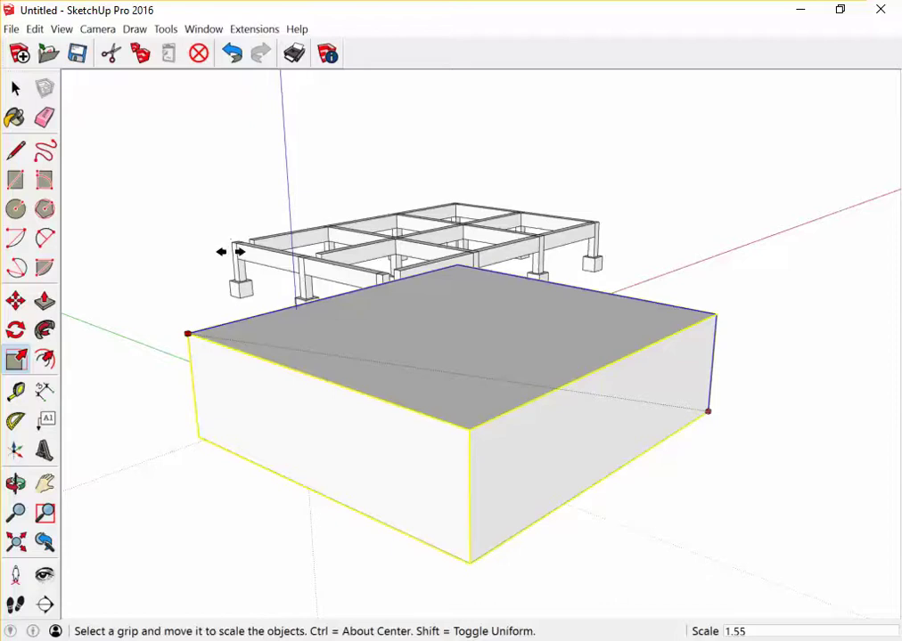
pyautogui.moveTo(230, 252)
pyautogui.mouseDown()
pyautogui.moveTo(513, 364)
pyautogui.moveTo(144, 279)
pyautogui.mouseUp()
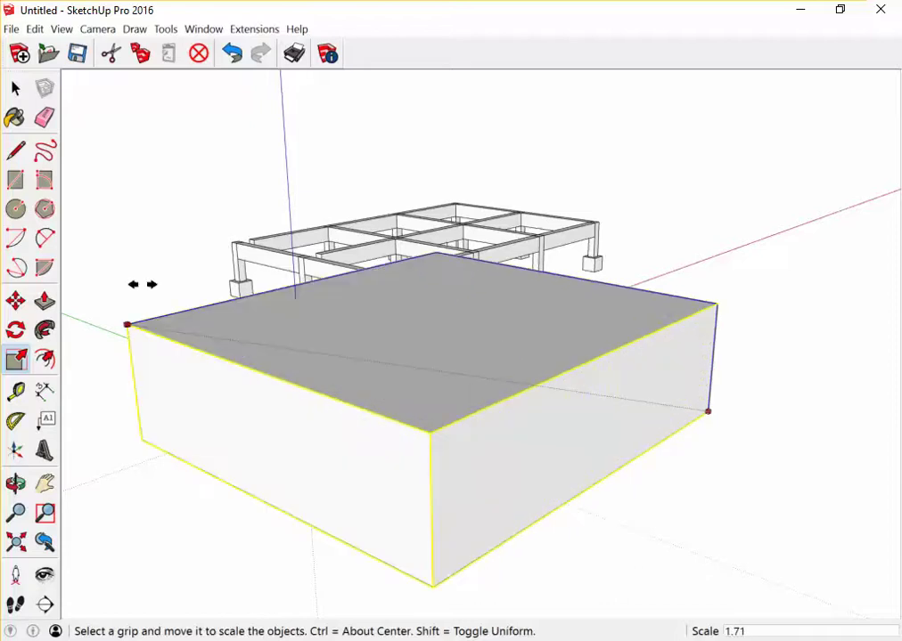
pyautogui.press('space')
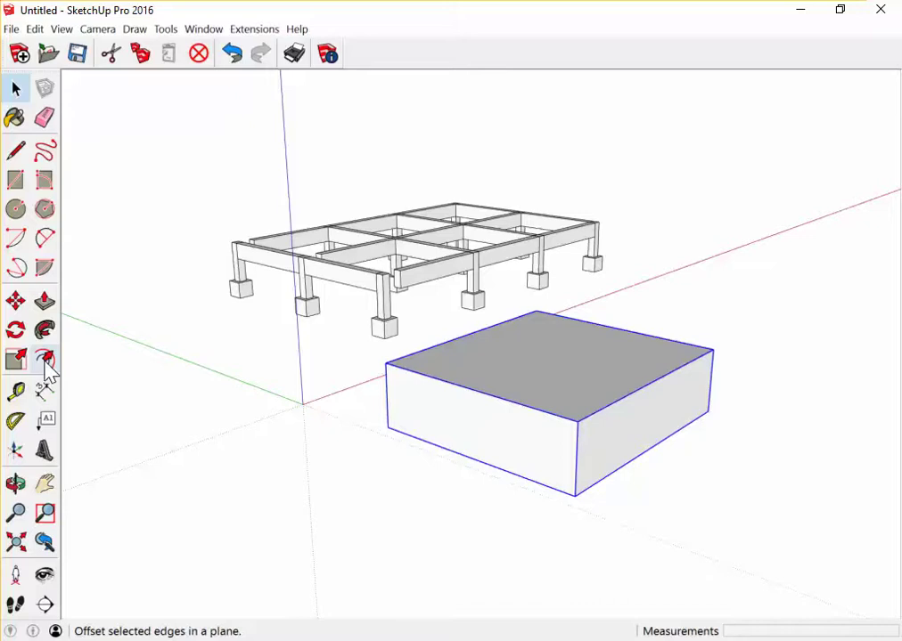
# - Scale the box narrower along its length and width, then return to Select
pyautogui.press('s')
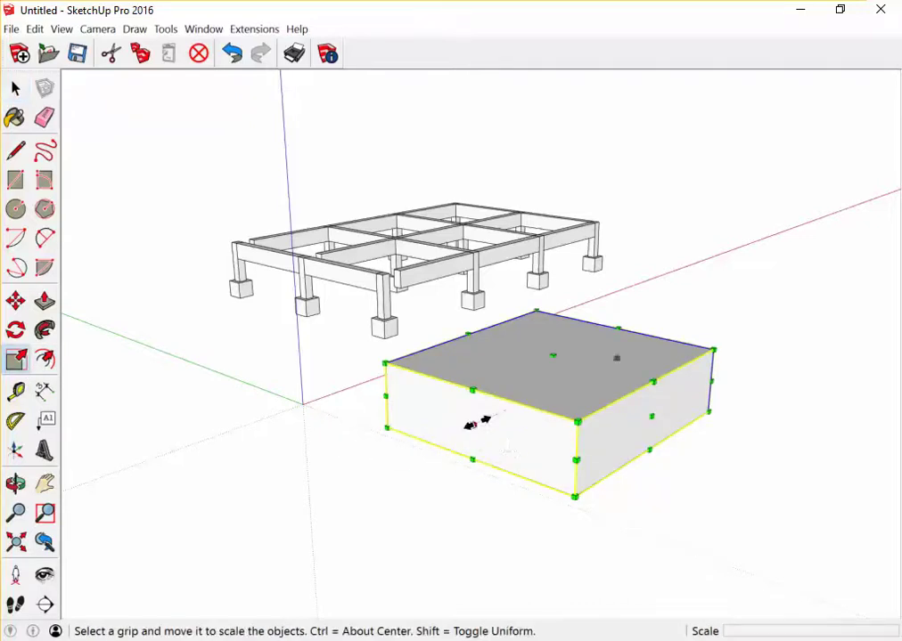
pyautogui.moveTo(478, 425); pyautogui.dragTo(640, 377)
pyautogui.moveTo(640, 377); pyautogui.dragTo(719, 401, button='middle')
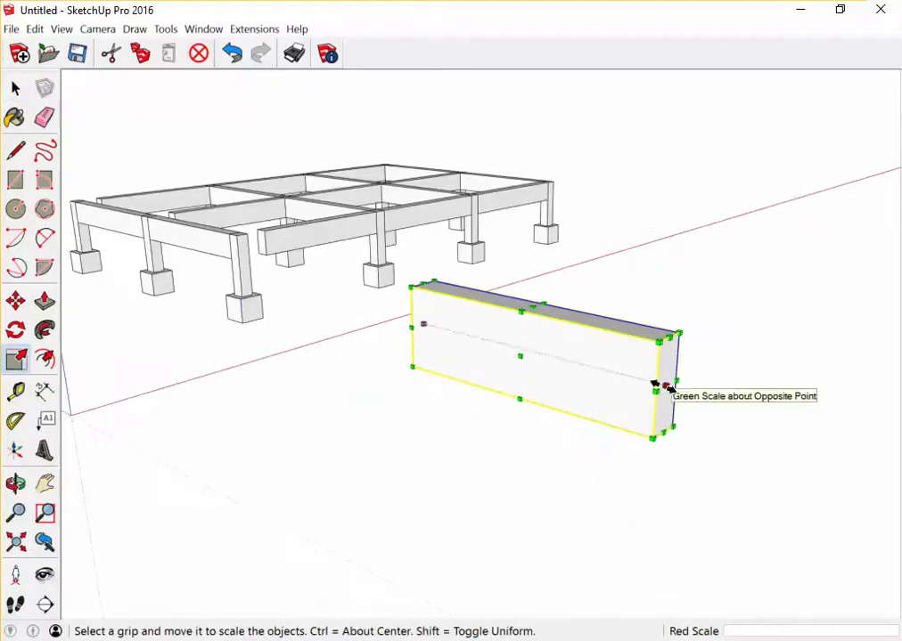
pyautogui.moveTo(664, 388); pyautogui.dragTo(503, 358)
pyautogui.moveTo(515, 451); pyautogui.dragTo(548, 496, button='middle')
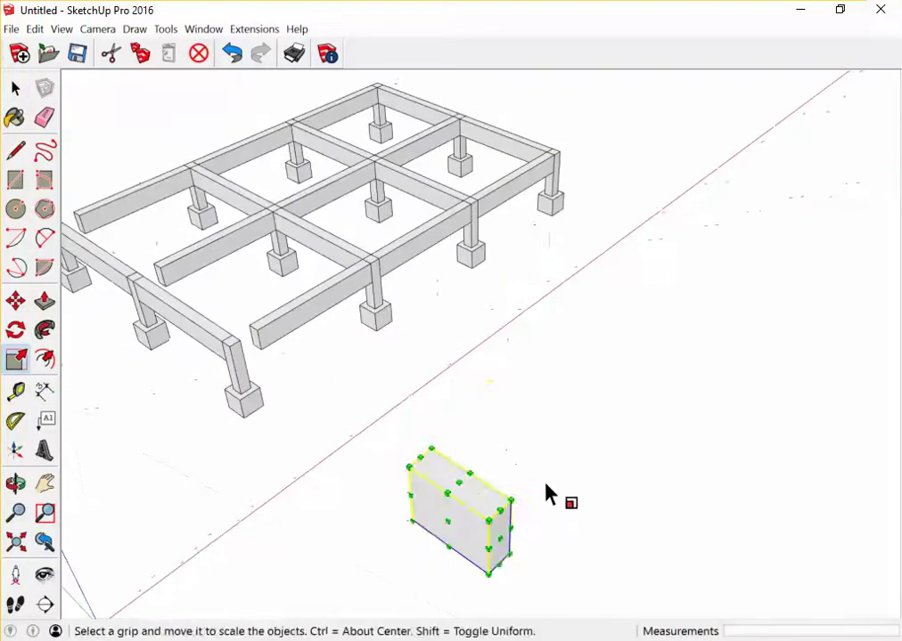
pyautogui.press('space')
pyautogui.scroll(2, 351, 338)
# - Stretch the first short front beam so its end meets the outer edge beam
pyautogui.scroll(2, 357, 319)
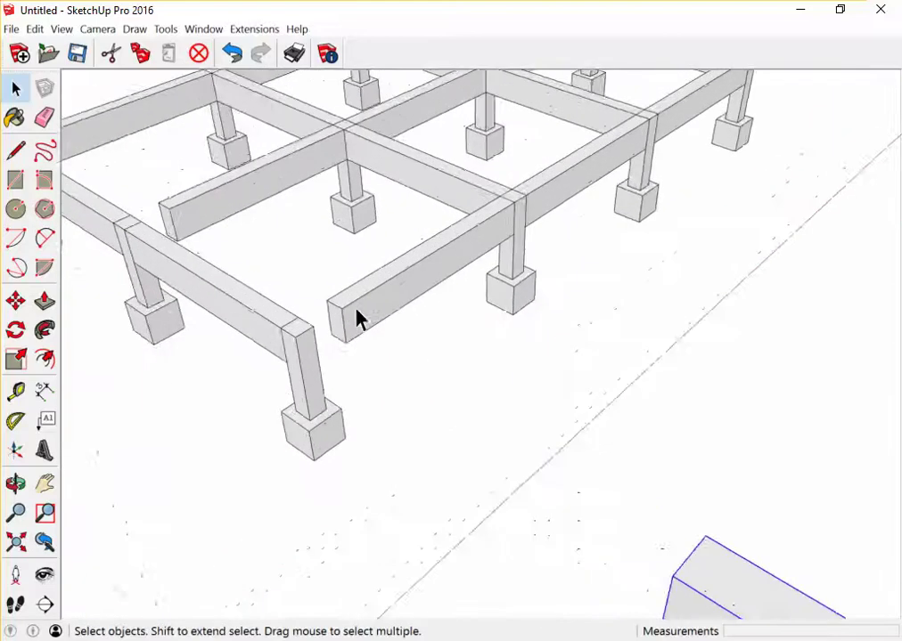
pyautogui.scroll(2, 356, 319)
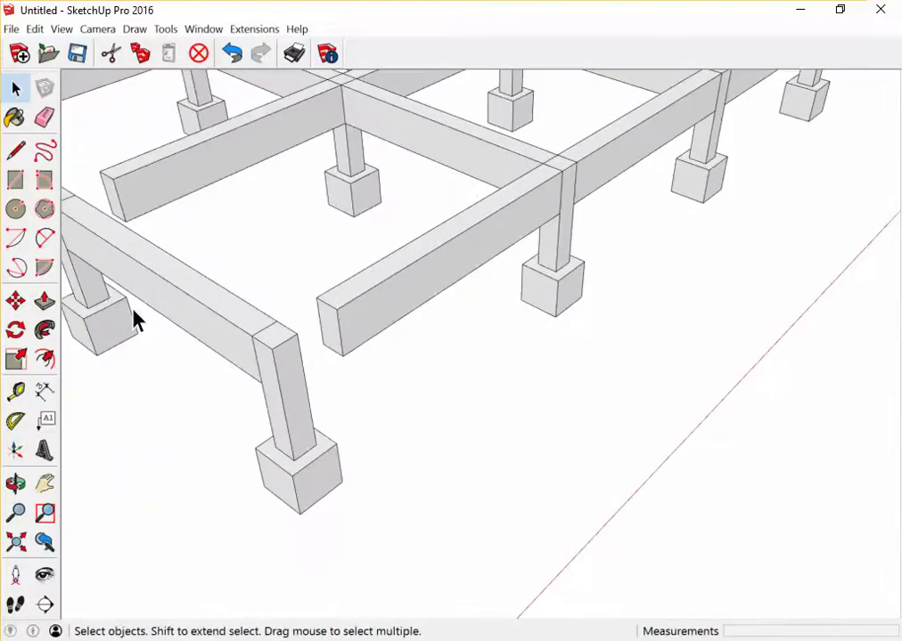
pyautogui.click(15, 358)
pyautogui.scroll(2, 356, 321)
pyautogui.press('space')
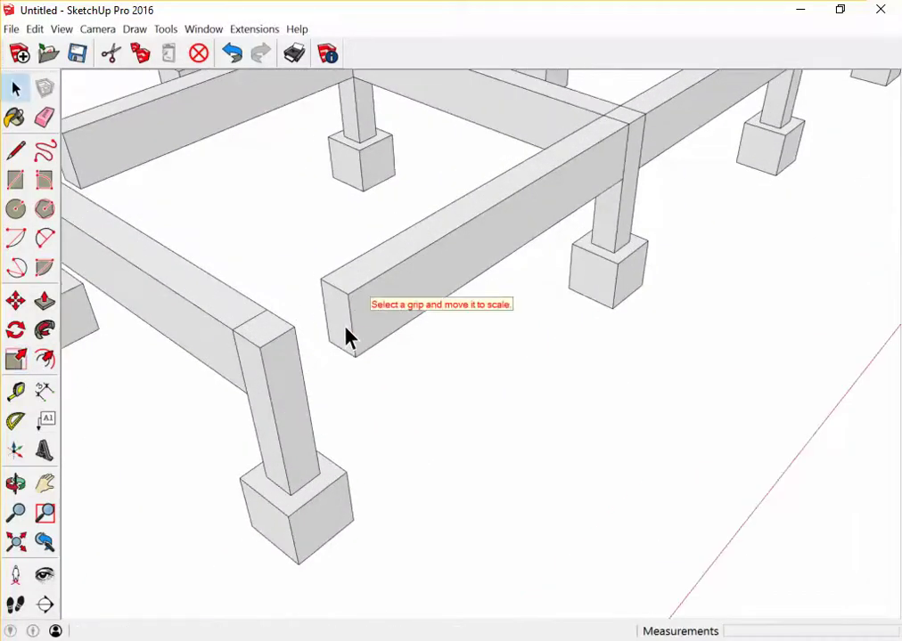
pyautogui.click(372, 318)
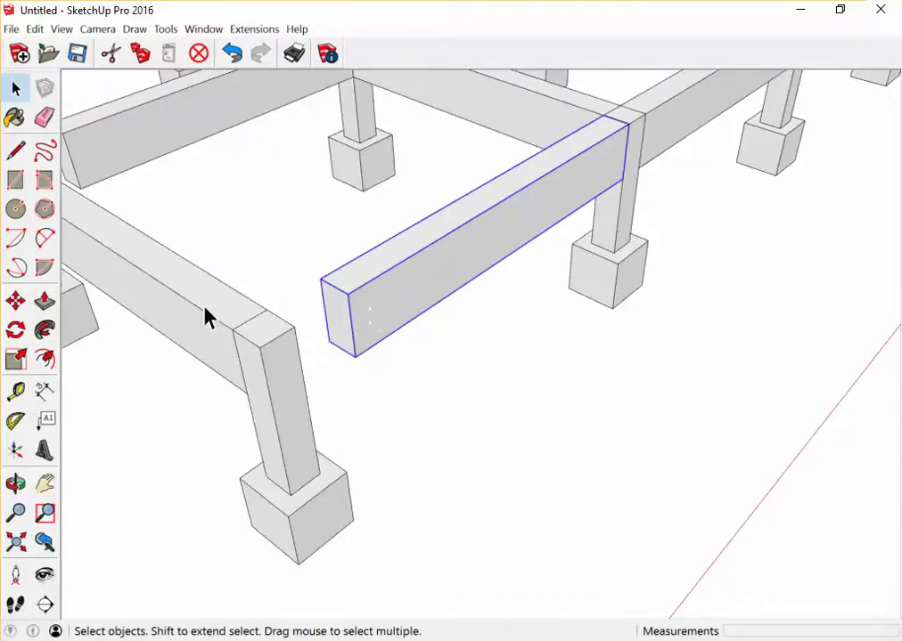
pyautogui.press('s')
pyautogui.scroll(2, 352, 342)
pyautogui.scroll(2, 426, 357)
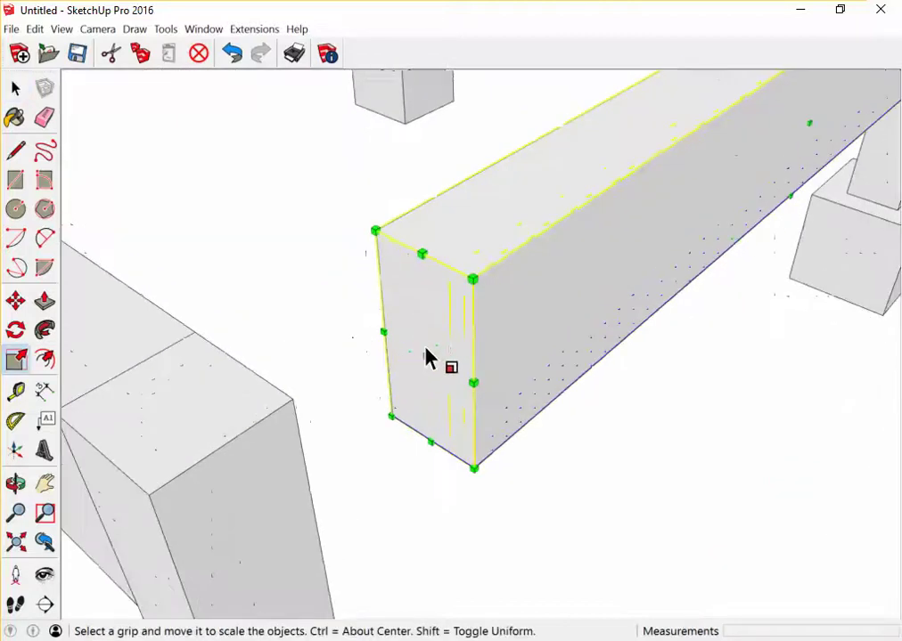
pyautogui.moveTo(425, 356); pyautogui.dragTo(290, 400)
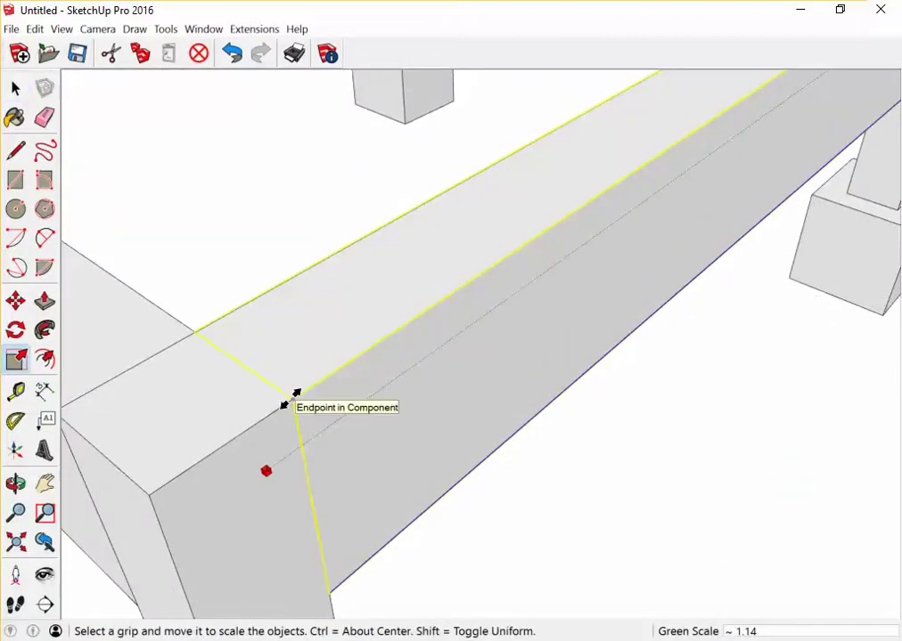
pyautogui.press('space')
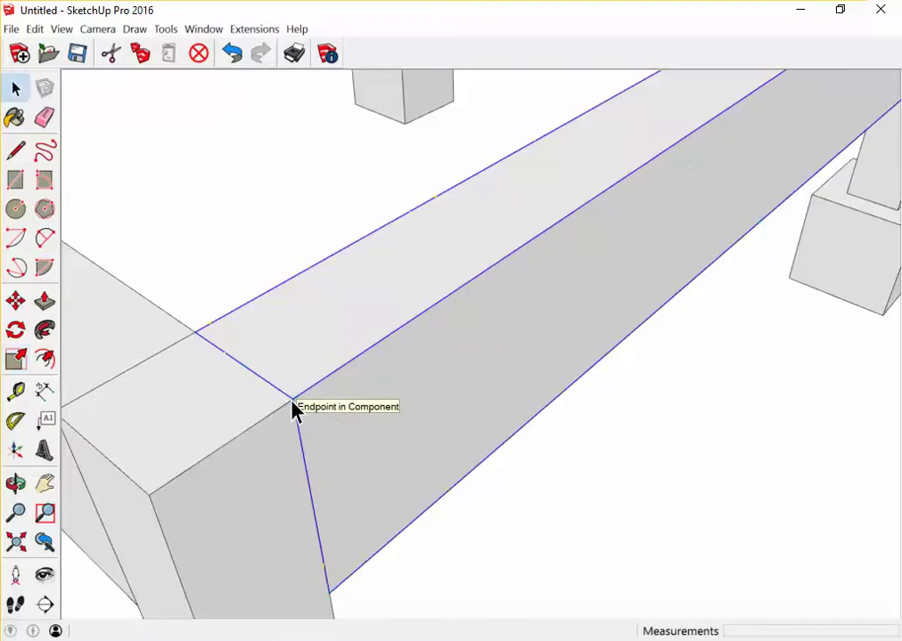
# - Zoom out over the whole frame and pick out the two short inner beams
pyautogui.scroll(-3, 454, 408)
pyautogui.scroll(-3, 454, 409)
pyautogui.moveTo(442, 426); pyautogui.dragTo(450, 441, button='middle')
pyautogui.scroll(-2, 389, 394)
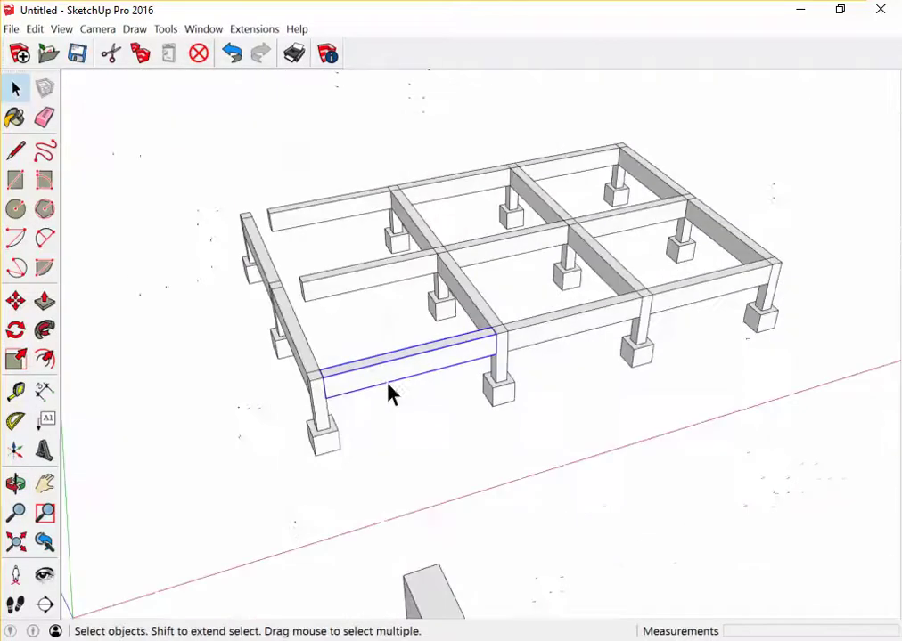
pyautogui.moveTo(310, 212); pyautogui.dragTo(312, 219)
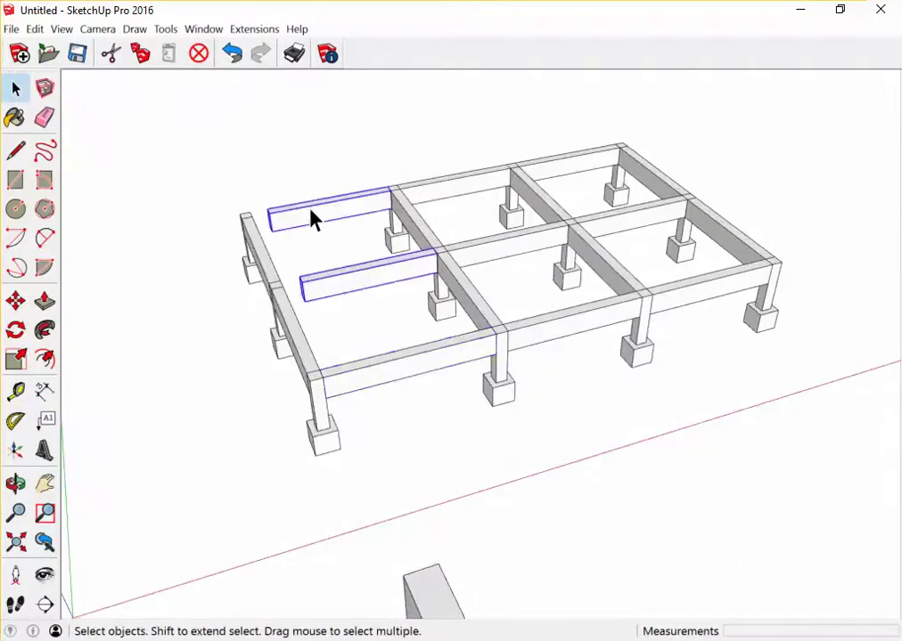
pyautogui.moveTo(308, 208); pyautogui.dragTo(339, 276, button='middle')
pyautogui.scroll(3, 228, 301)
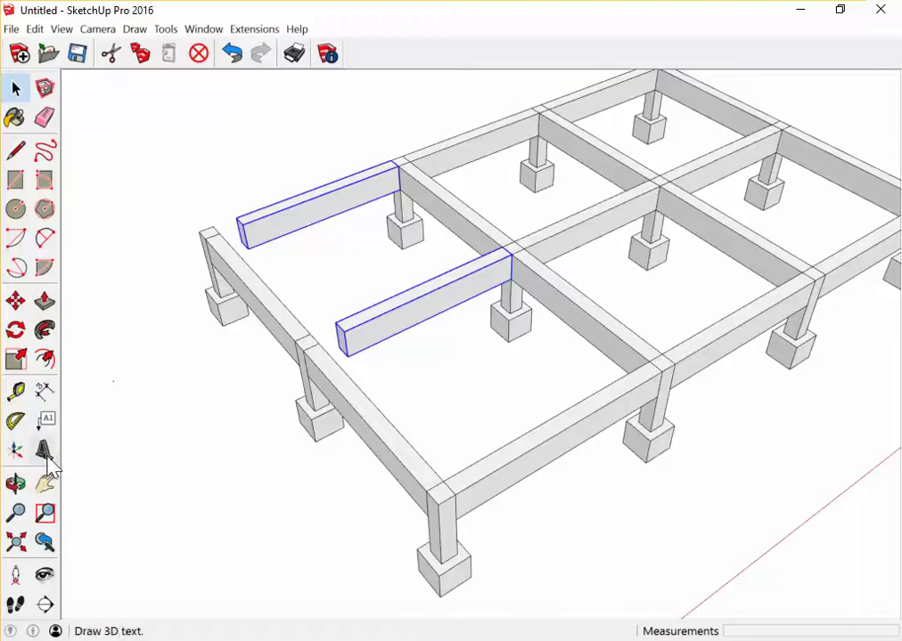
pyautogui.click(47, 372)
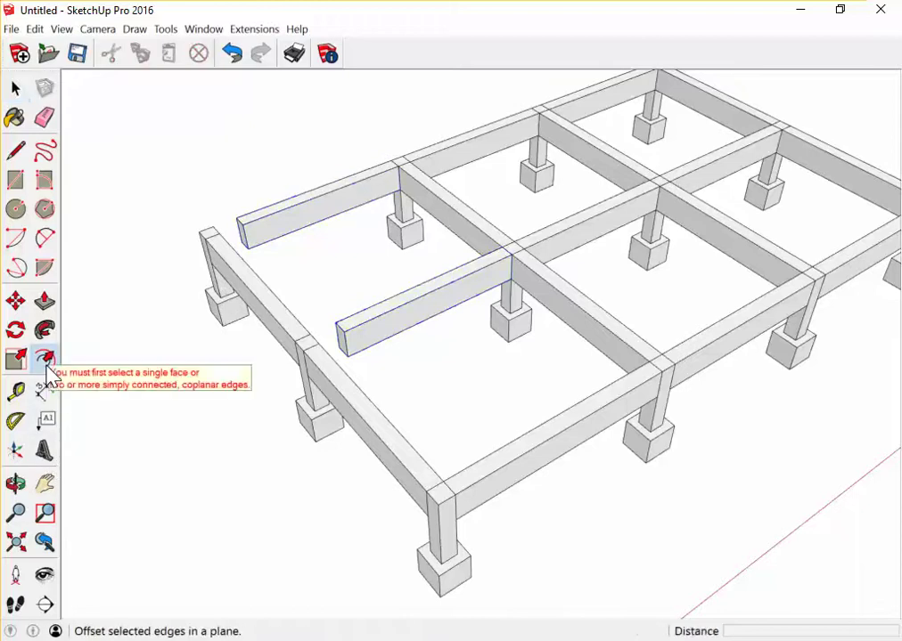
pyautogui.moveTo(467, 250); pyautogui.dragTo(382, 268, button='middle')
pyautogui.press('space')
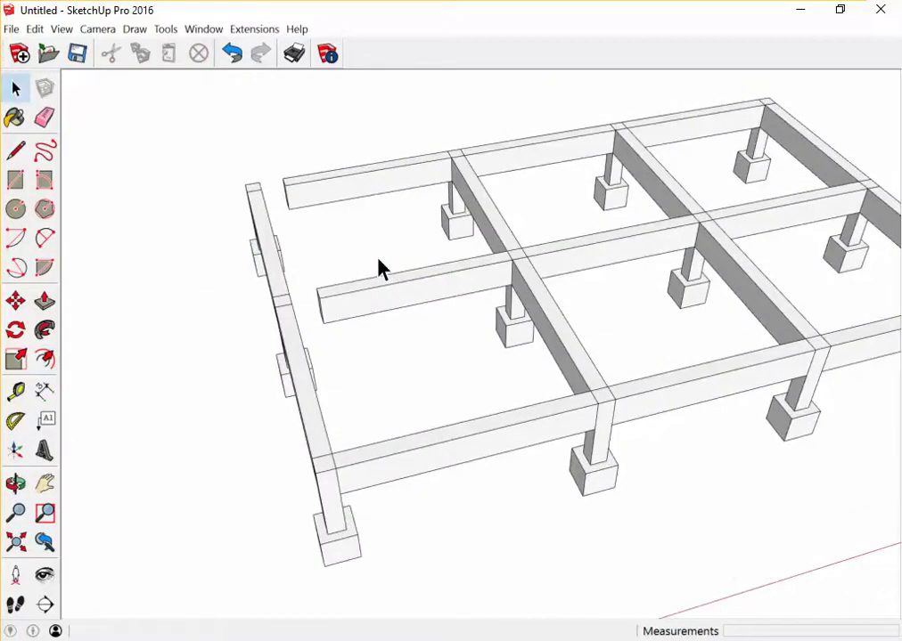
# - Select both short inner beams and scale them toward the outer edge beam
pyautogui.moveTo(395, 323); pyautogui.dragTo(332, 181)
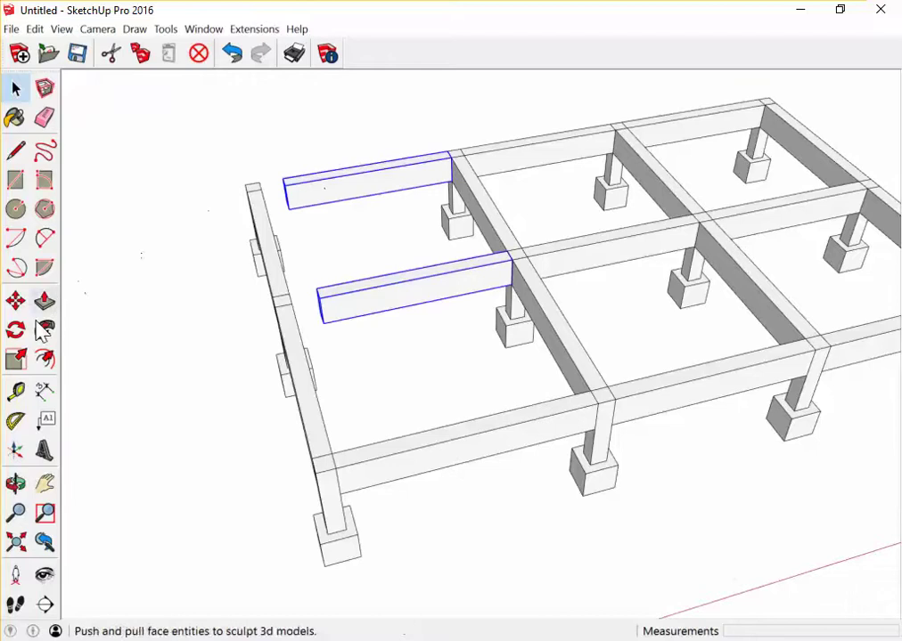
pyautogui.click(16, 361)
pyautogui.moveTo(366, 257); pyautogui.dragTo(490, 235, button='middle')
pyautogui.scroll(3, 274, 306)
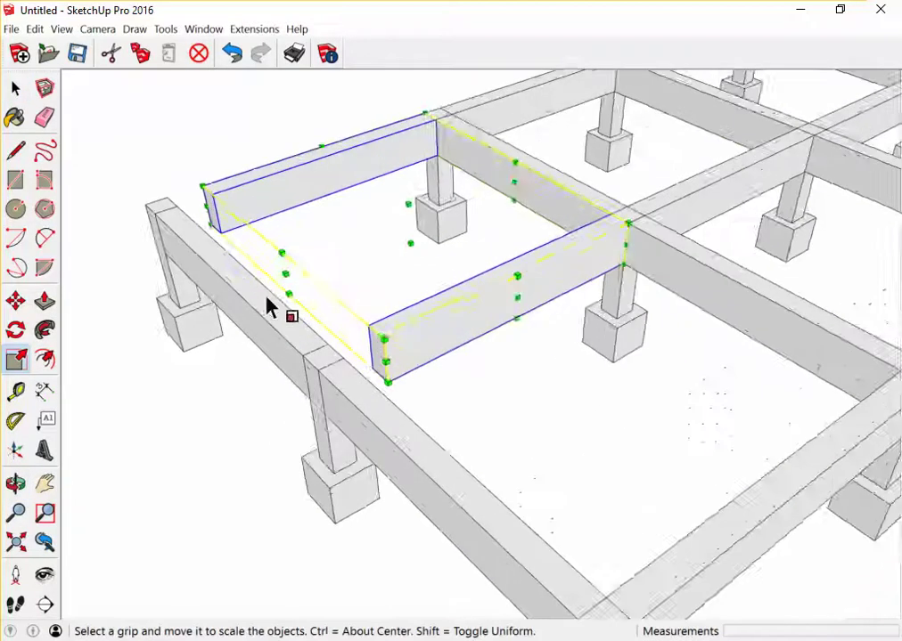
pyautogui.scroll(2, 293, 267)
pyautogui.moveTo(292, 267)
pyautogui.mouseDown()
pyautogui.moveTo(161, 179)
pyautogui.moveTo(158, 196)
pyautogui.mouseUp()
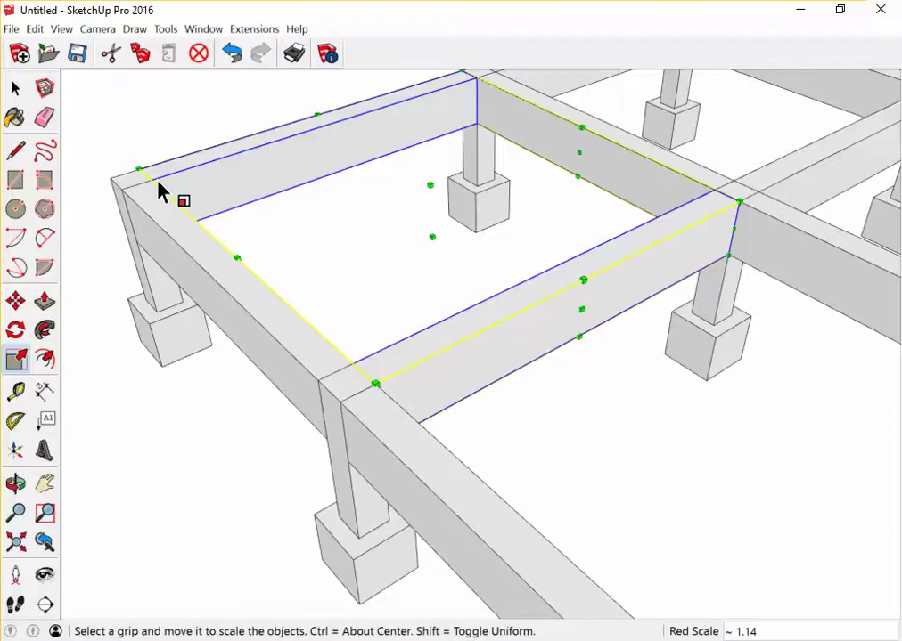
pyautogui.press('space')
pyautogui.scroll(-3, 125, 191)
pyautogui.scroll(3, 361, 363)
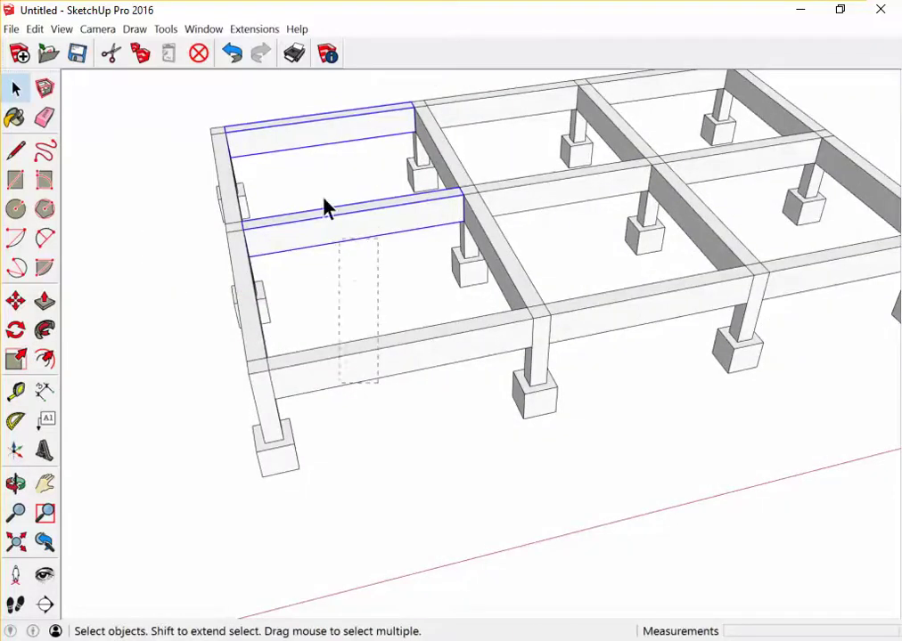
# - Rescale the two inner beams so their ends meet the edge beam exactly
pyautogui.moveTo(314, 118)
pyautogui.mouseDown(button='middle')
pyautogui.moveTo(409, 187)
pyautogui.moveTo(483, 161)
pyautogui.moveTo(488, 178)
pyautogui.mouseUp(button='middle')
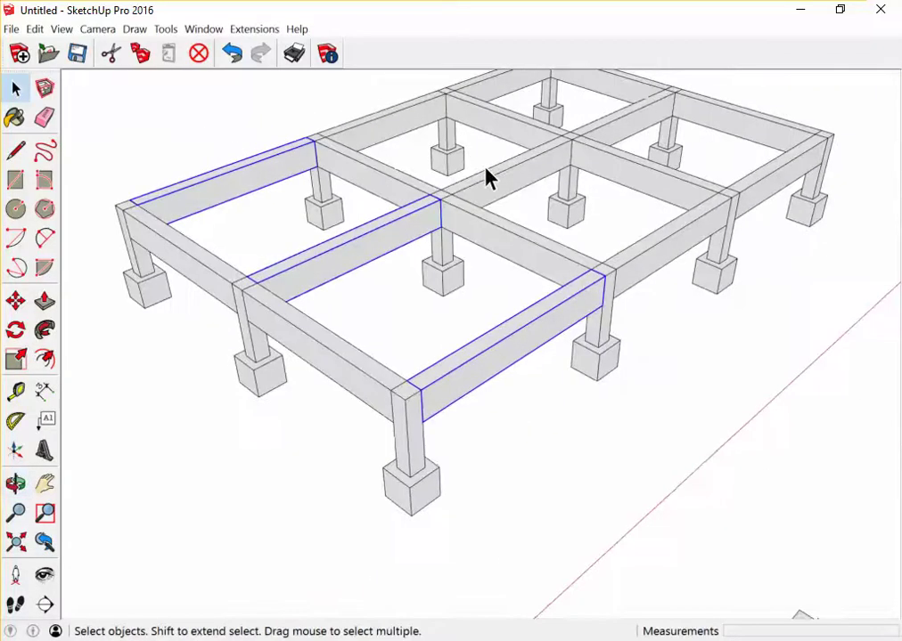
pyautogui.press('s')
pyautogui.scroll(2, 264, 315)
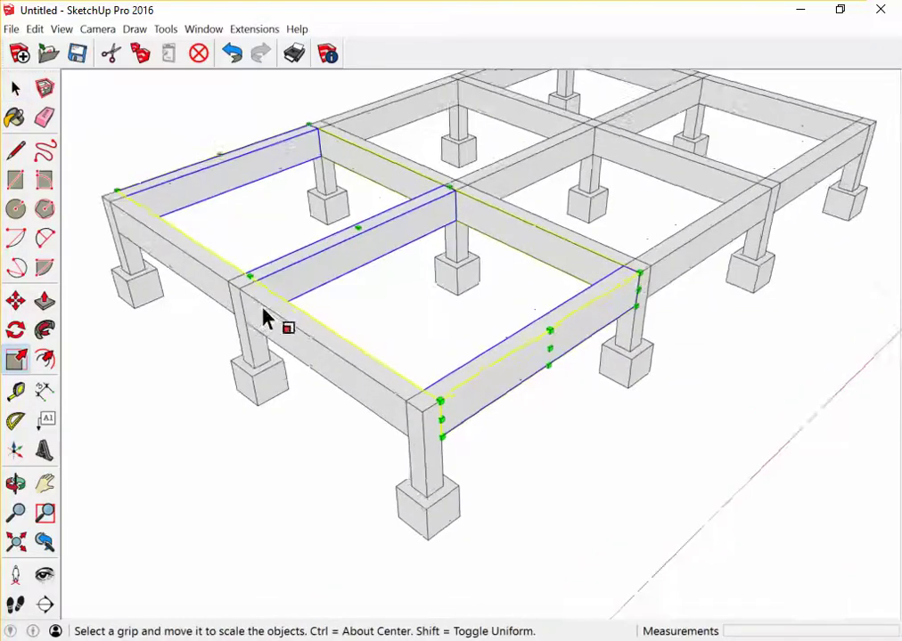
pyautogui.scroll(2, 252, 293)
pyautogui.moveTo(252, 292)
pyautogui.mouseDown()
pyautogui.moveTo(351, 267)
pyautogui.moveTo(419, 231)
pyautogui.moveTo(396, 239)
pyautogui.moveTo(412, 242)
pyautogui.moveTo(457, 376)
pyautogui.moveTo(493, 428)
pyautogui.mouseUp()
pyautogui.press('space')
pyautogui.scroll(-2, 360, 350)
pyautogui.scroll(-4, 472, 398)
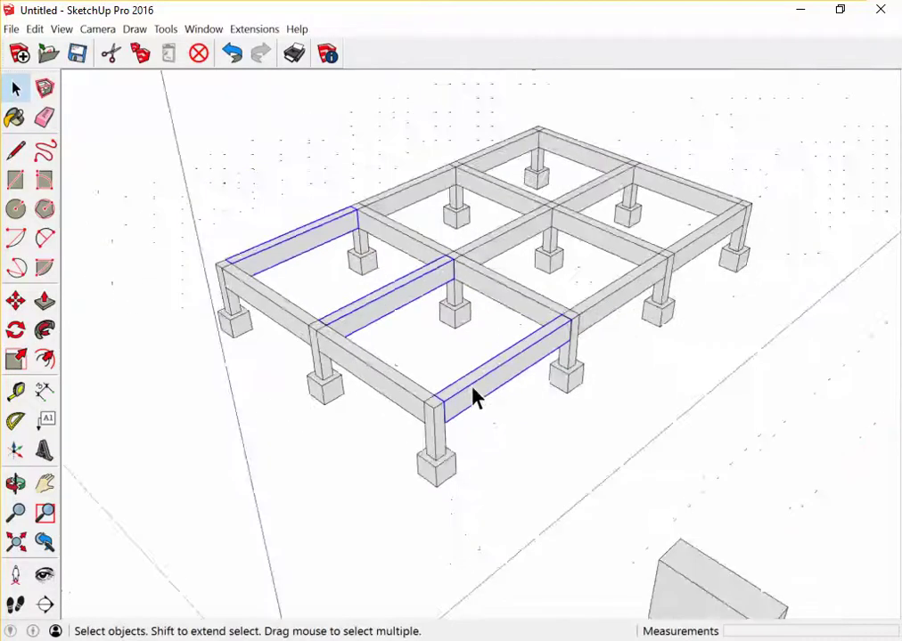
pyautogui.moveTo(475, 398)
pyautogui.mouseDown(button='middle')
pyautogui.moveTo(85, 232)
pyautogui.moveTo(40, 297)
pyautogui.mouseUp(button='middle')
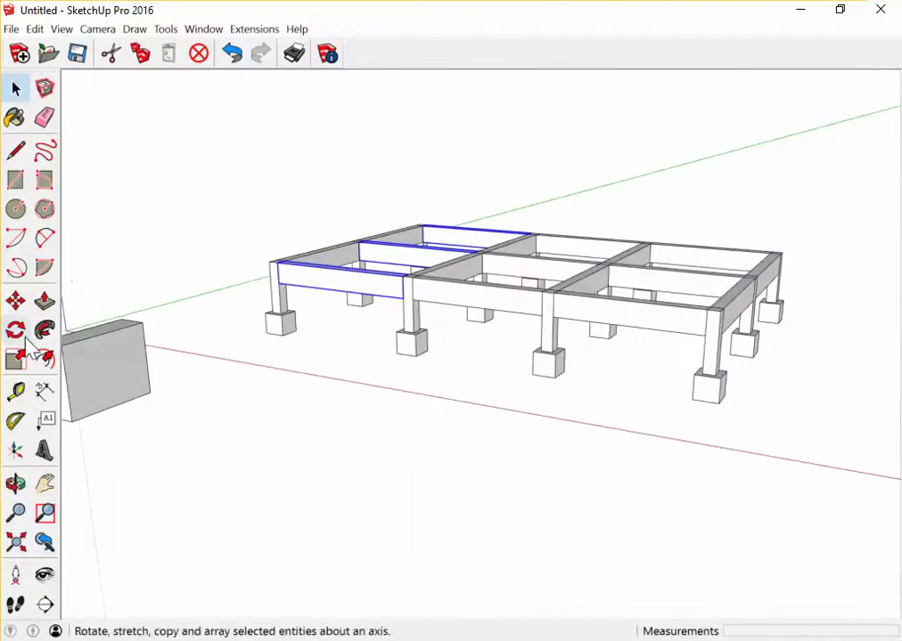
# - Select all the columns from a low side view of the frame
pyautogui.moveTo(179, 416); pyautogui.dragTo(425, 368, button='middle')
pyautogui.moveTo(487, 353)
pyautogui.mouseDown(button='middle')
pyautogui.moveTo(418, 294)
pyautogui.moveTo(373, 295)
pyautogui.mouseUp(button='middle')
pyautogui.click(485, 422)
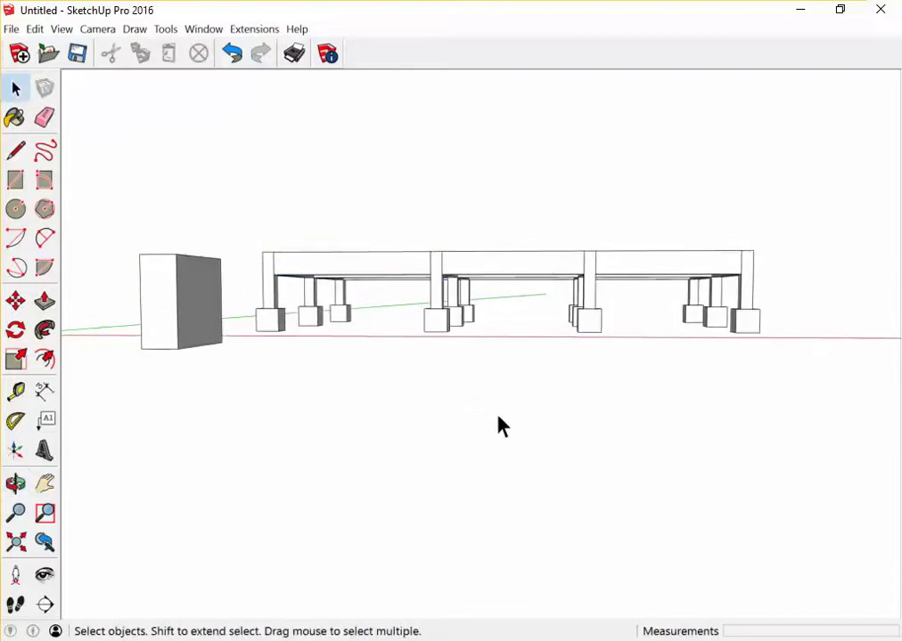
pyautogui.moveTo(526, 316)
pyautogui.mouseDown(button='middle')
pyautogui.moveTo(519, 347)
pyautogui.moveTo(499, 338)
pyautogui.mouseUp(button='middle')
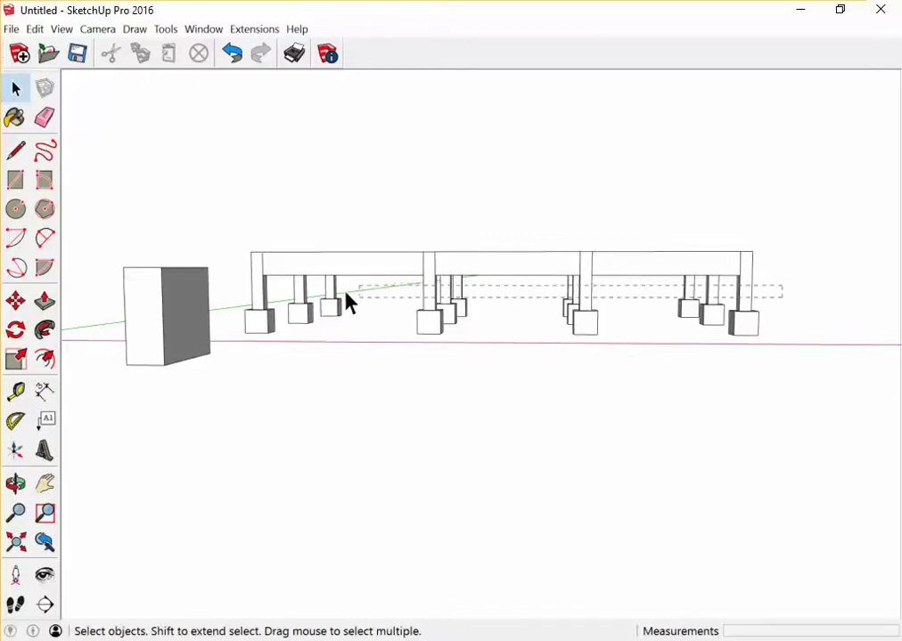
pyautogui.click(225, 294)
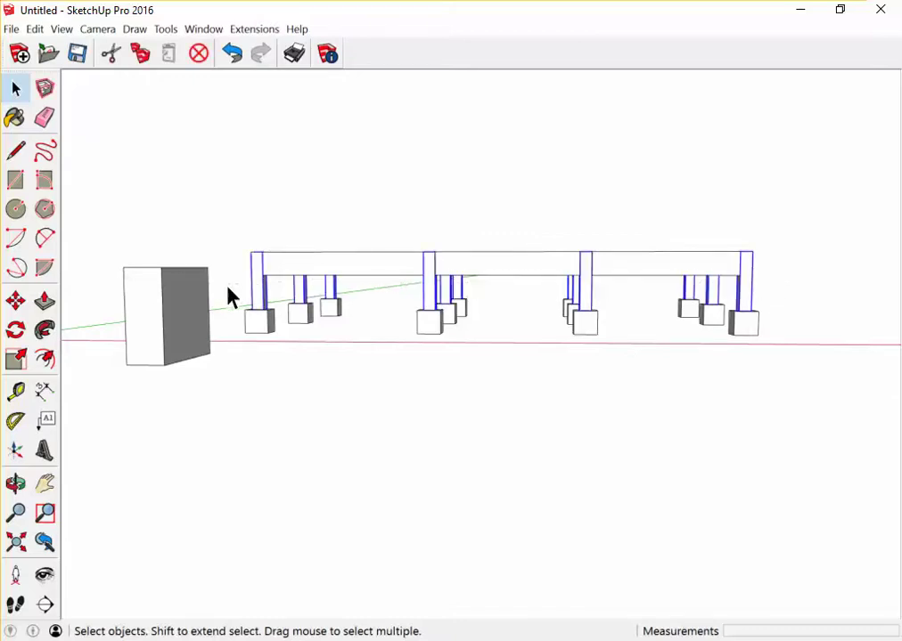
pyautogui.moveTo(291, 281); pyautogui.dragTo(520, 406, button='middle')
pyautogui.scroll(2, 519, 406)
pyautogui.scroll(1, 647, 414)
pyautogui.scroll(2, 678, 387)
# - Copy the columns up onto the top of the beam frame
pyautogui.press('m')
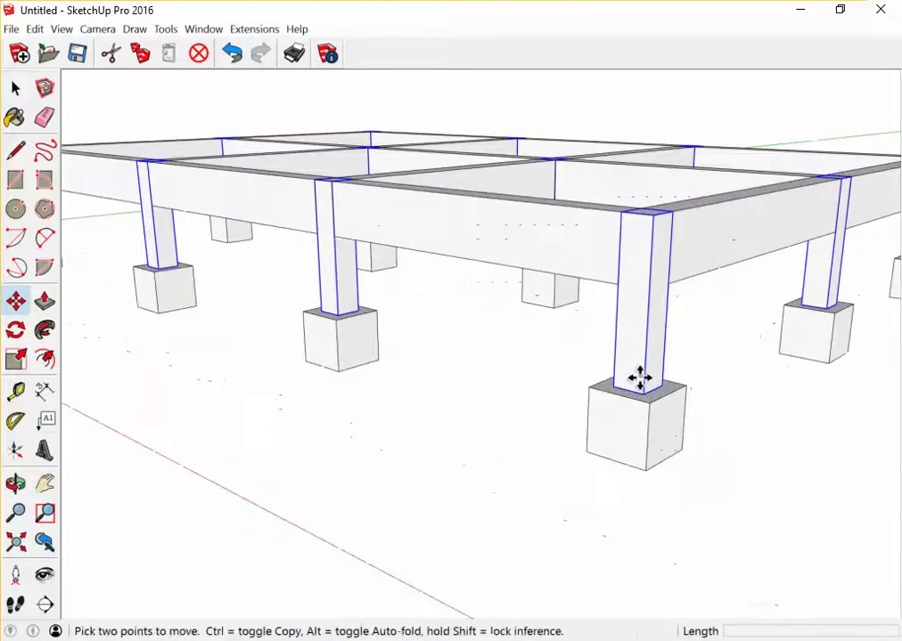
pyautogui.keyDown('ctrl'); pyautogui.click(643, 390); pyautogui.keyUp('ctrl')
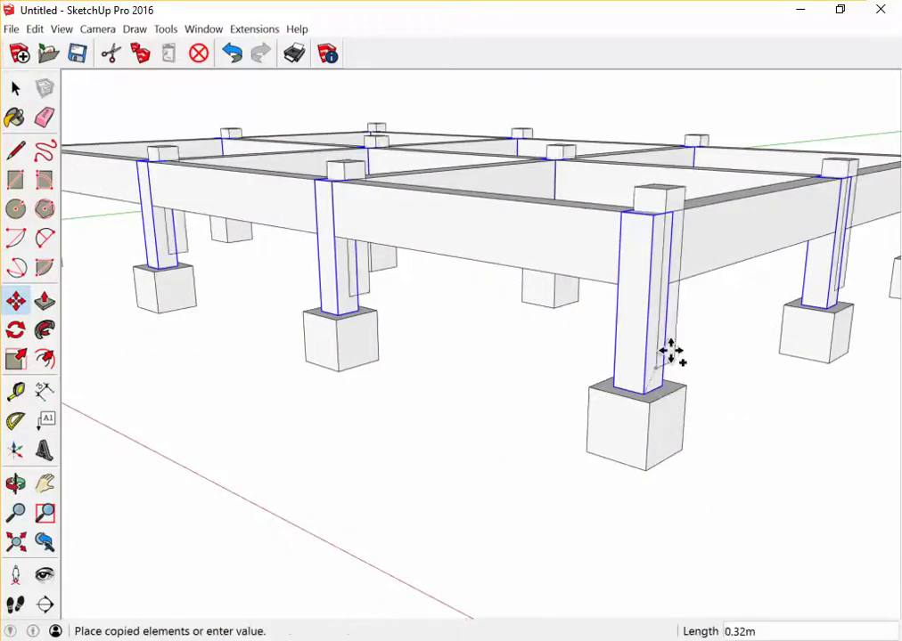
pyautogui.click(656, 219)
pyautogui.scroll(-3, 515, 335)
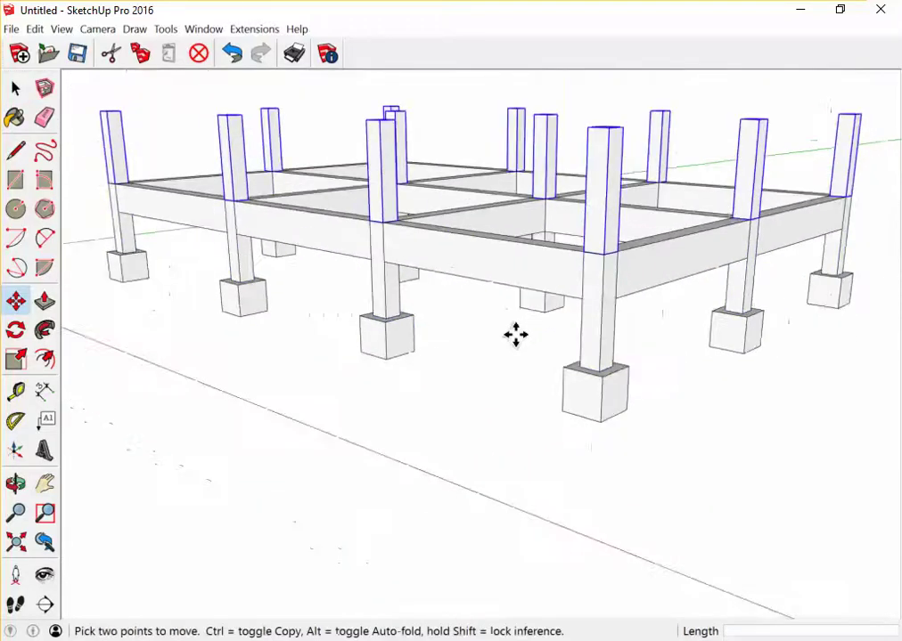
pyautogui.scroll(-2, 510, 375)
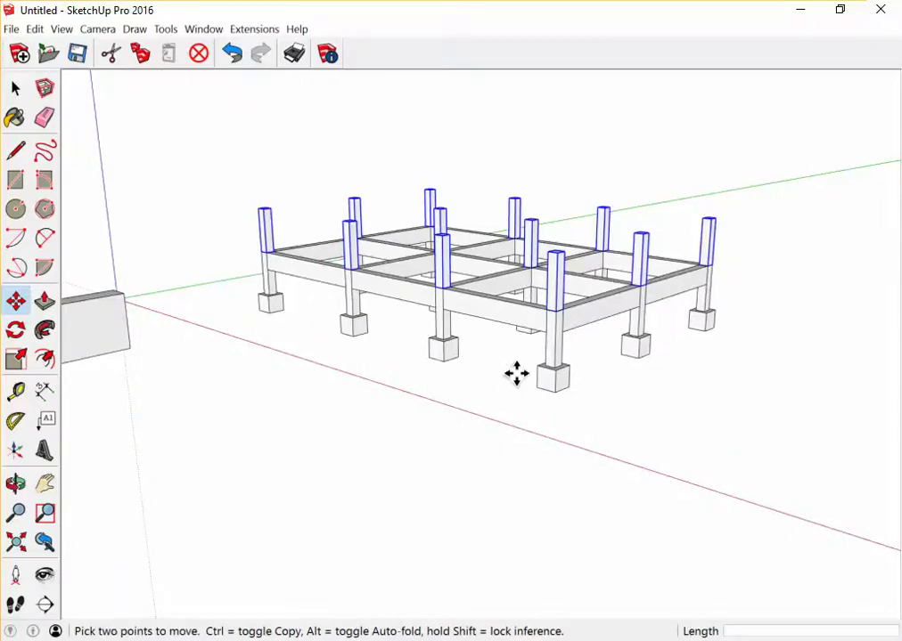
pyautogui.scroll(-1, 524, 343)
pyautogui.scroll(1, 529, 318)
pyautogui.scroll(2, 539, 301)
# - Make the copied columns unique and stretch them upward to a blue-axis scale of 7.76
pyautogui.rightClick(543, 290)
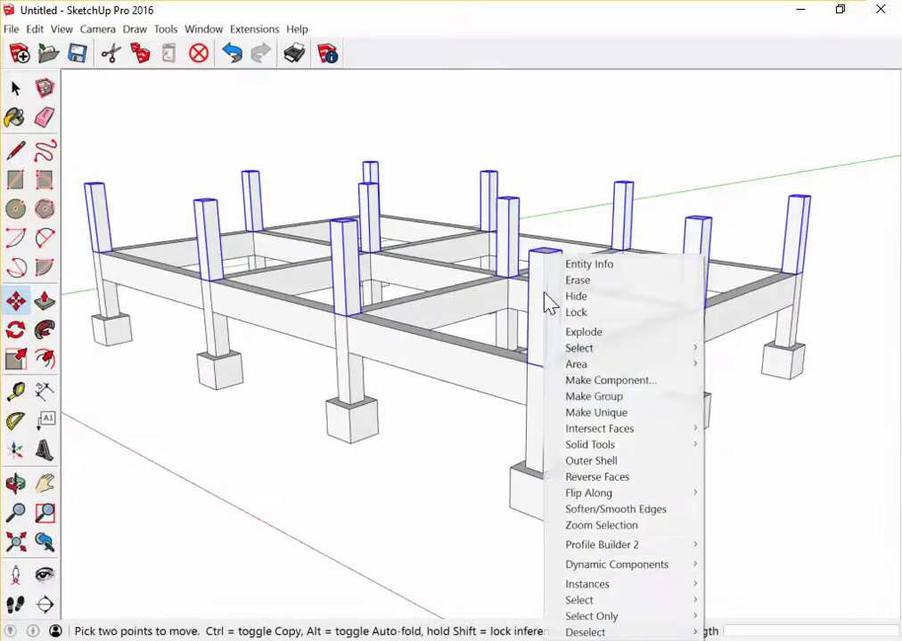
pyautogui.click(624, 411)
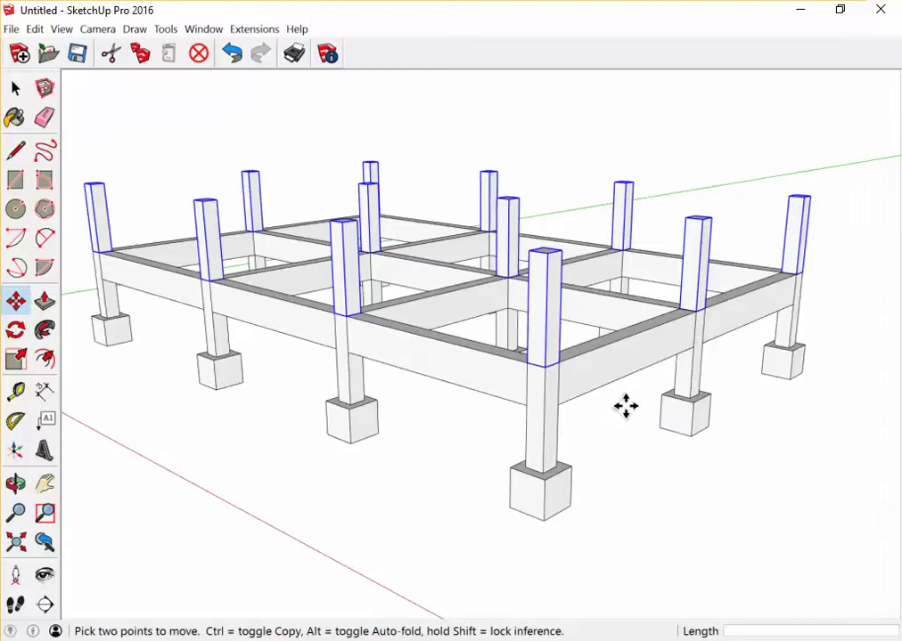
pyautogui.press('s')
pyautogui.scroll(-1, 624, 415)
pyautogui.scroll(-2, 579, 322)
pyautogui.scroll(2, 499, 272)
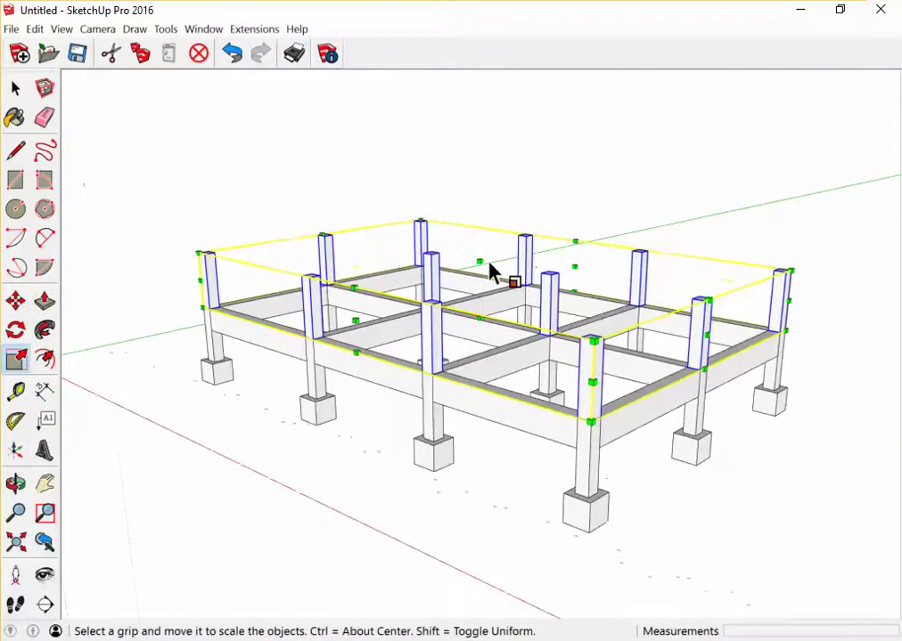
pyautogui.moveTo(481, 260)
pyautogui.mouseDown()
pyautogui.moveTo(484, 145)
pyautogui.moveTo(534, 301)
pyautogui.moveTo(532, 141)
pyautogui.mouseUp()
pyautogui.scroll(-3, 481, 257)
pyautogui.scroll(-2, 533, 301)
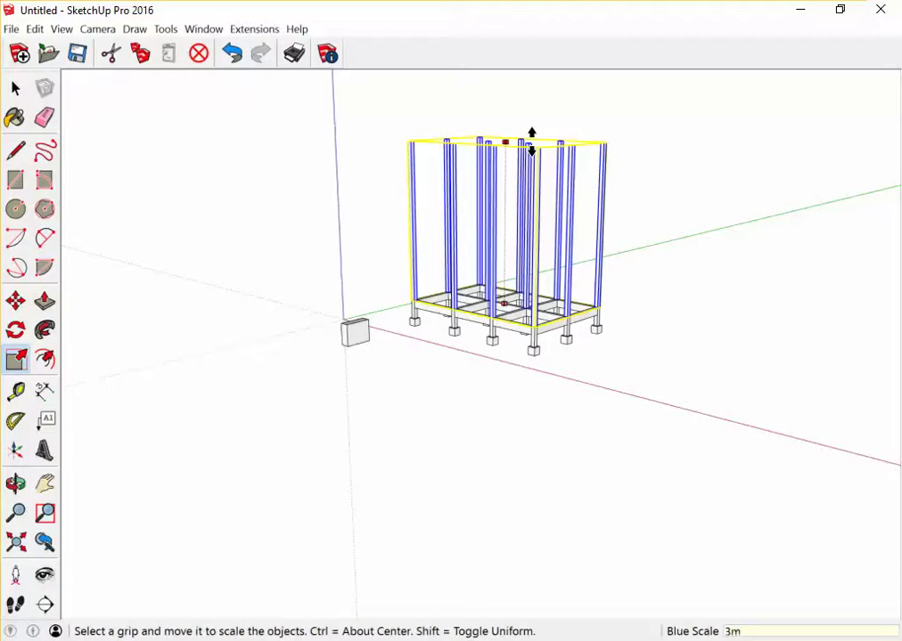
# - Shrink the columns to about one third of their height and clear the selection
pyautogui.press('Return')
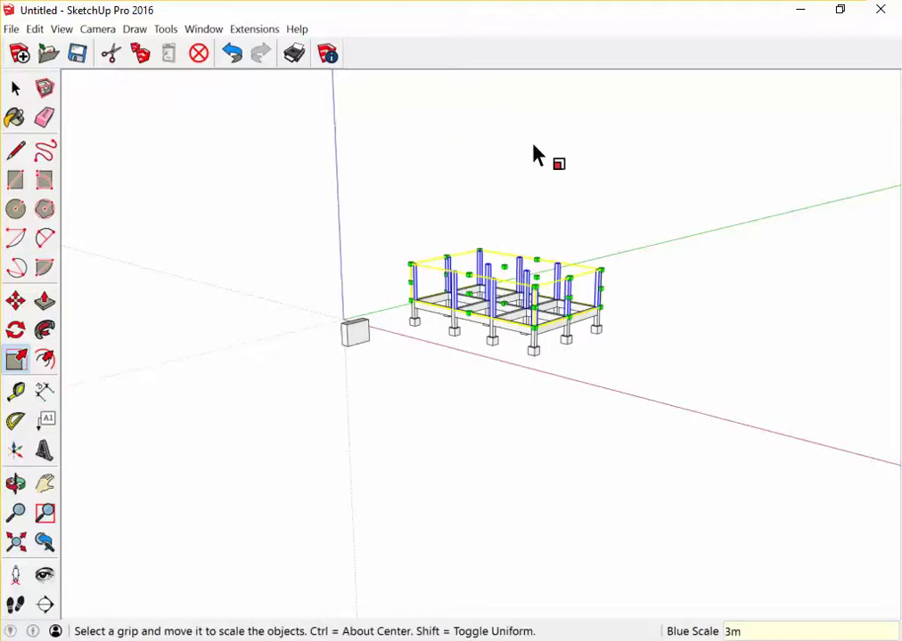
pyautogui.press('space')
pyautogui.click(537, 155)
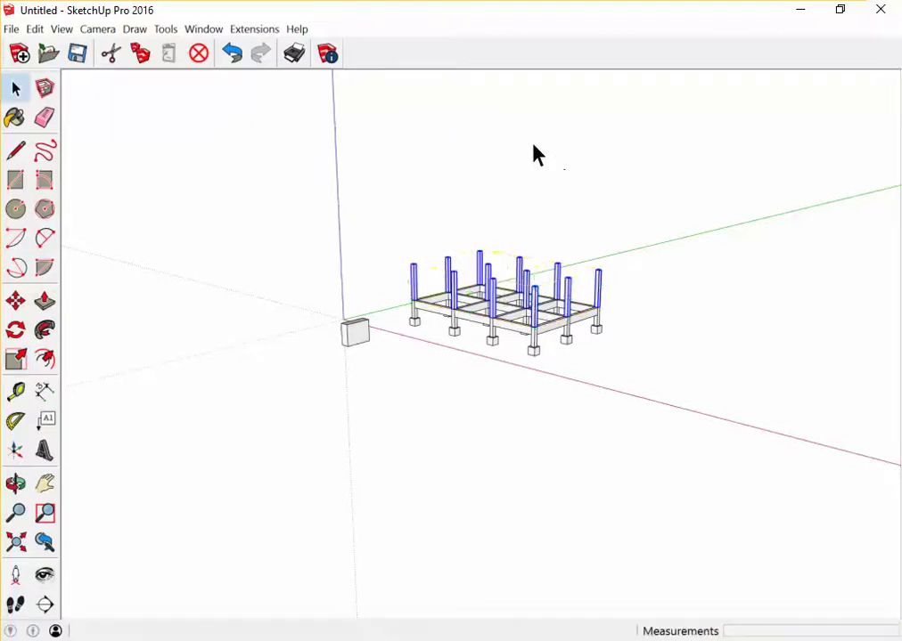
# - Orbit to a corner view and window-select the ground-floor beam grid
pyautogui.scroll(3, 441, 378)
pyautogui.moveTo(443, 379)
pyautogui.mouseDown(button='middle')
pyautogui.moveTo(539, 304)
pyautogui.moveTo(577, 295)
pyautogui.moveTo(535, 285)
pyautogui.mouseUp(button='middle')
pyautogui.moveTo(246, 262); pyautogui.dragTo(410, 268, button='middle')
pyautogui.moveTo(275, 239); pyautogui.dragTo(873, 343)
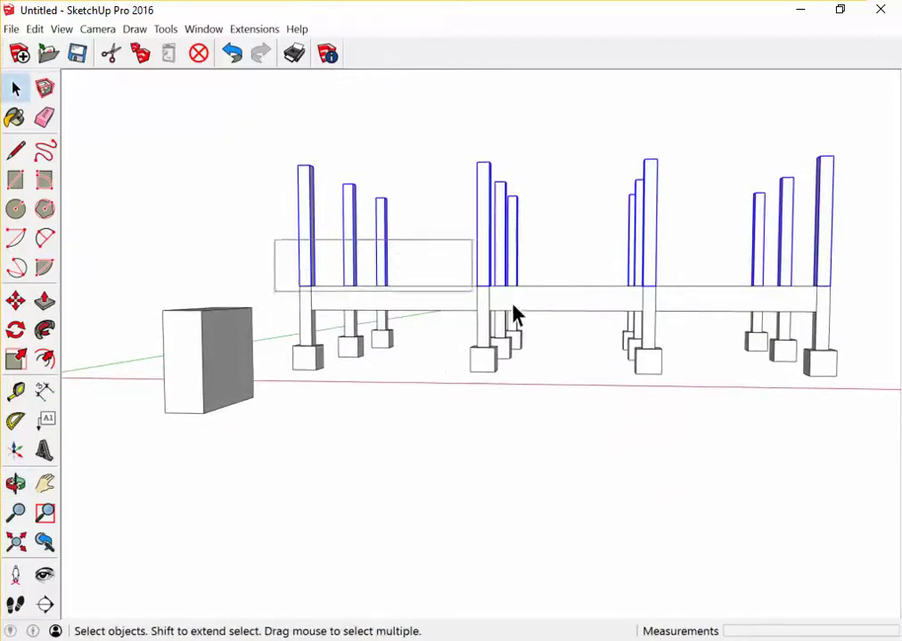
pyautogui.moveTo(873, 343)
pyautogui.mouseDown(button='middle')
pyautogui.moveTo(483, 392)
pyautogui.moveTo(498, 418)
pyautogui.mouseUp(button='middle')
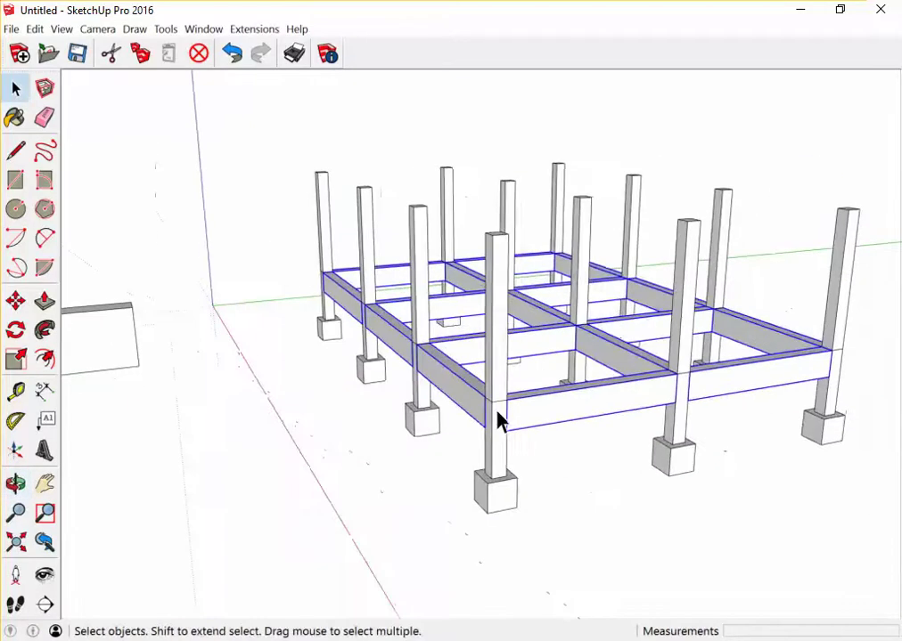
pyautogui.scroll(2, 499, 418)
# - Copy the ground-floor beam grid 3.00m up onto the column tops
pyautogui.press('m')
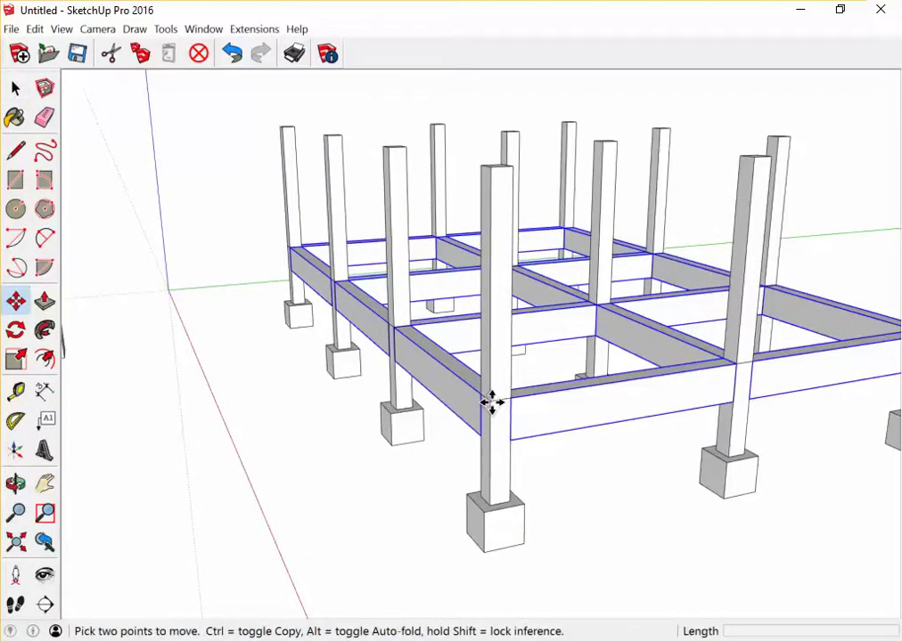
pyautogui.click(492, 403)
pyautogui.press('ctrl')
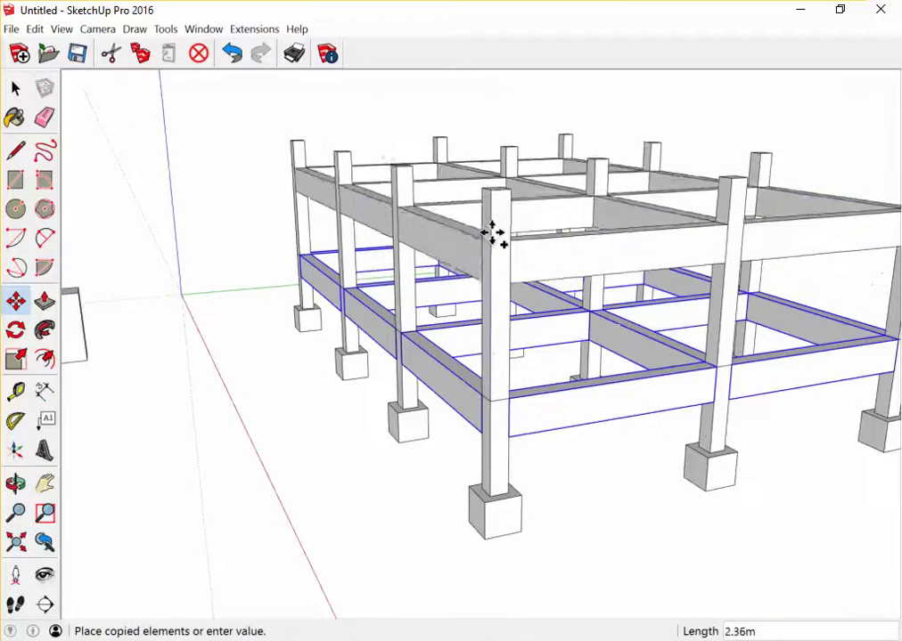
pyautogui.click(493, 192)
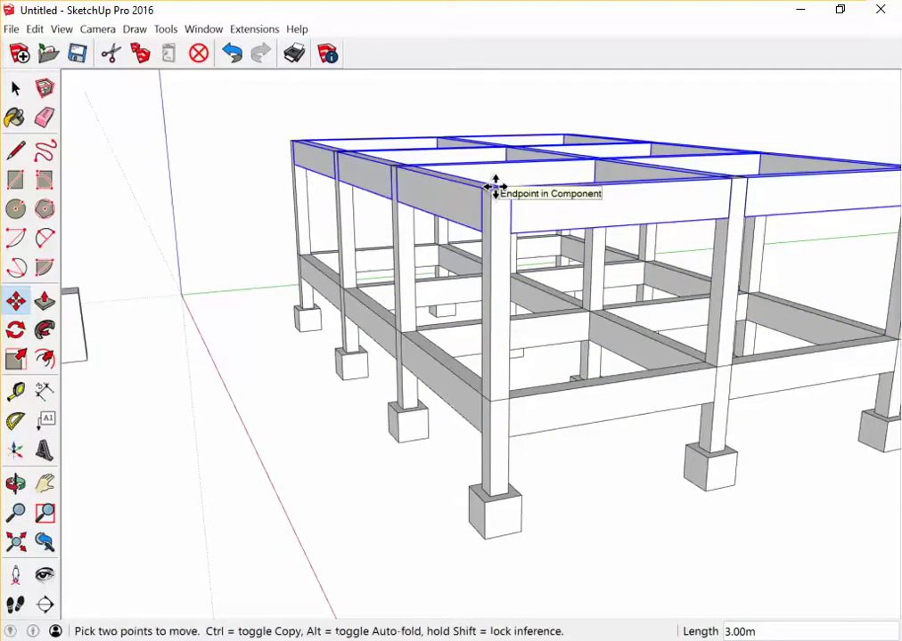
pyautogui.scroll(-3, 312, 171)
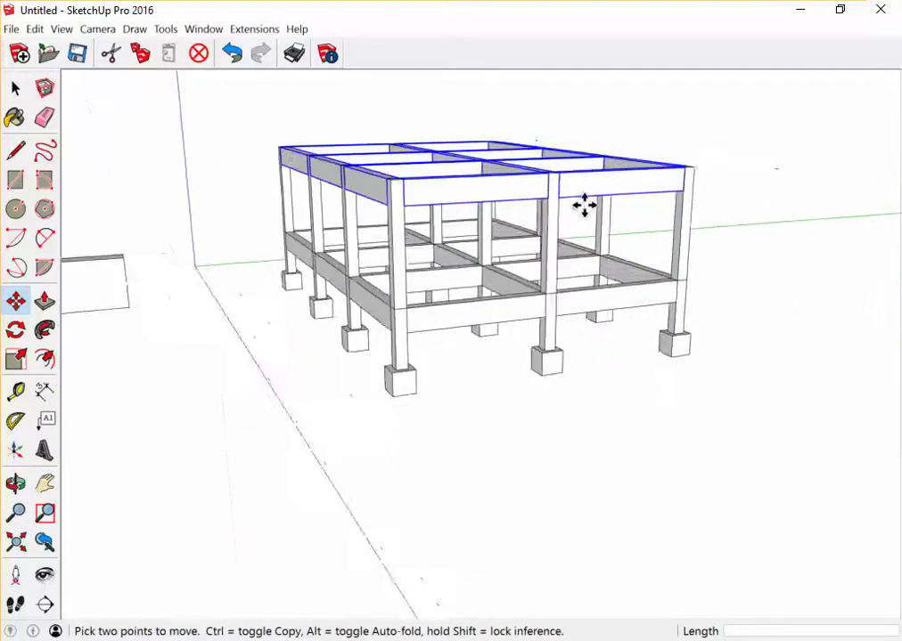
pyautogui.scroll(2, 499, 187)
# - Make the copied beams a unique component, then select the small stray block
pyautogui.rightClick(495, 188)
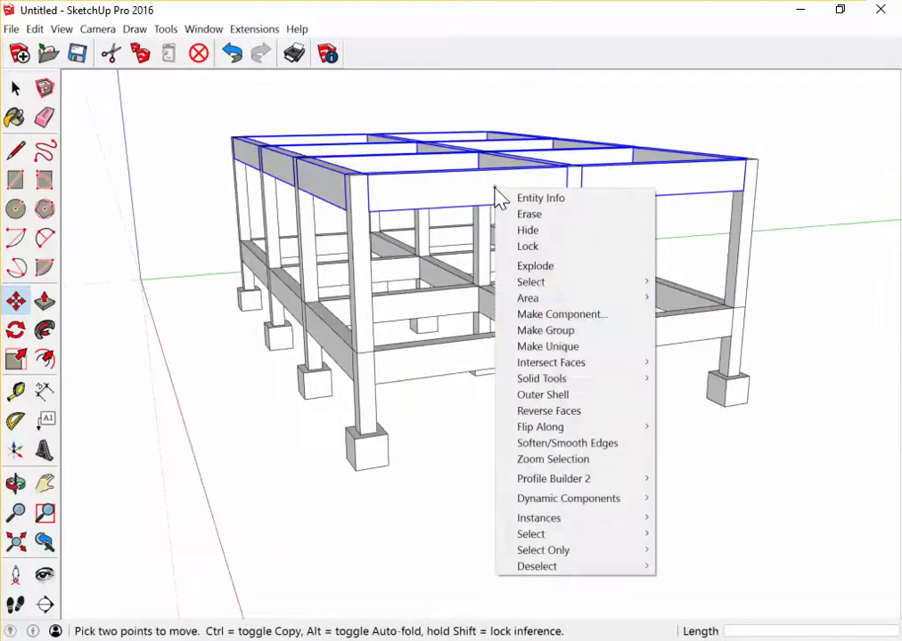
pyautogui.click(578, 354)
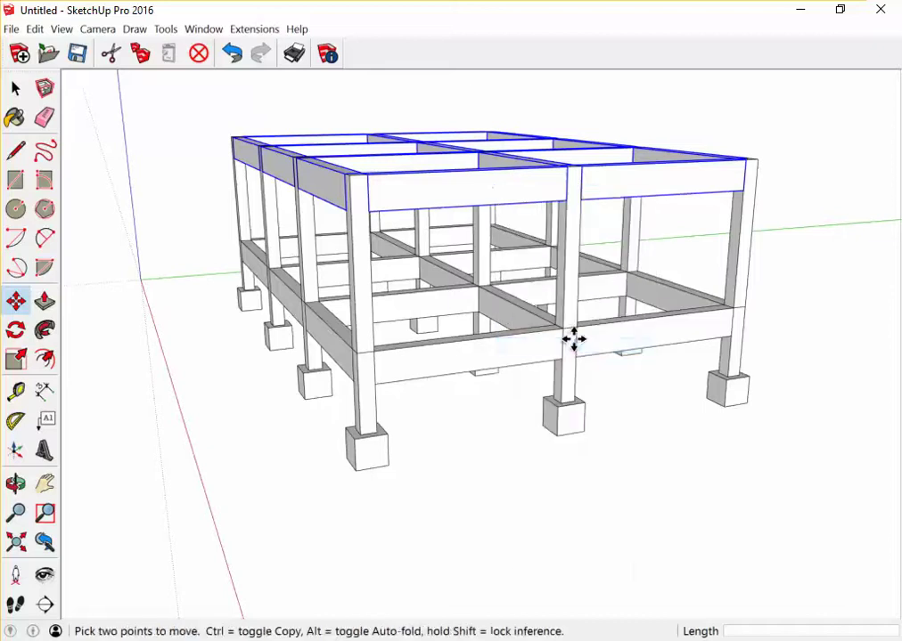
pyautogui.press('space')
pyautogui.scroll(-2, 374, 201)
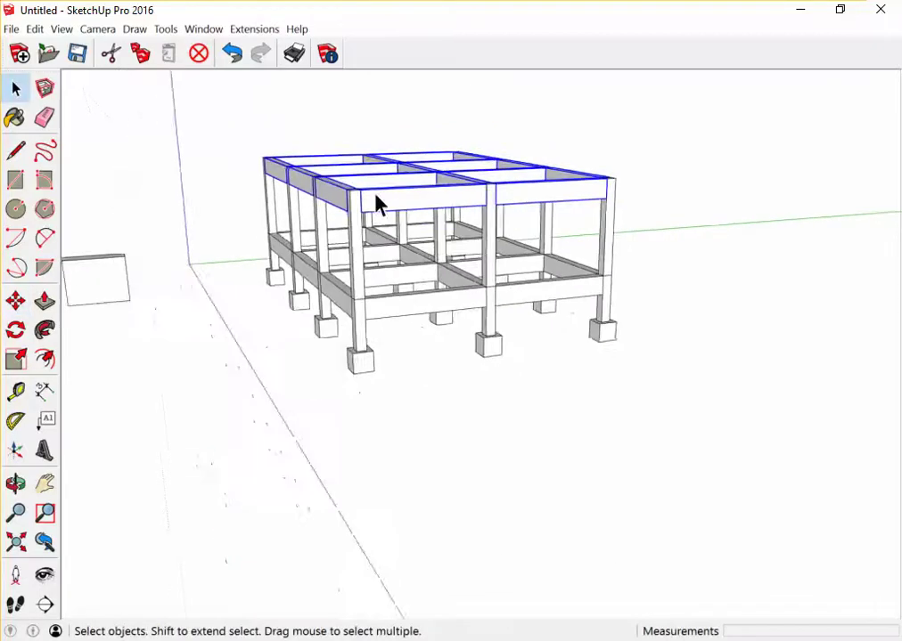
pyautogui.scroll(-1, 438, 254)
pyautogui.moveTo(438, 254)
pyautogui.mouseDown(button='middle')
pyautogui.moveTo(597, 362)
pyautogui.moveTo(564, 305)
pyautogui.moveTo(433, 312)
pyautogui.moveTo(352, 389)
pyautogui.moveTo(425, 419)
pyautogui.mouseUp(button='middle')
pyautogui.click(421, 425)
# - Erase the stray block from the model
pyautogui.click(516, 481)
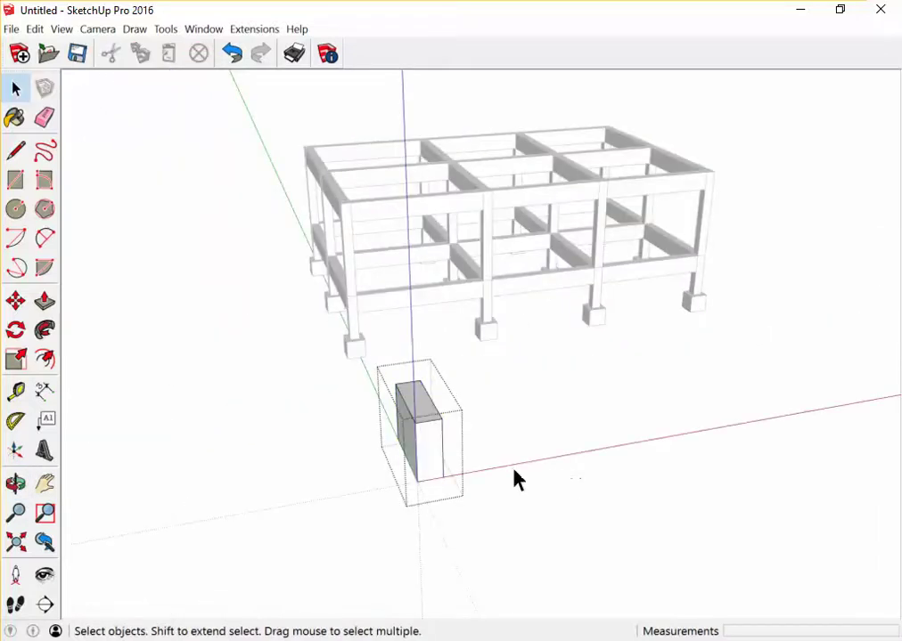
pyautogui.click(517, 481)
pyautogui.press('e')
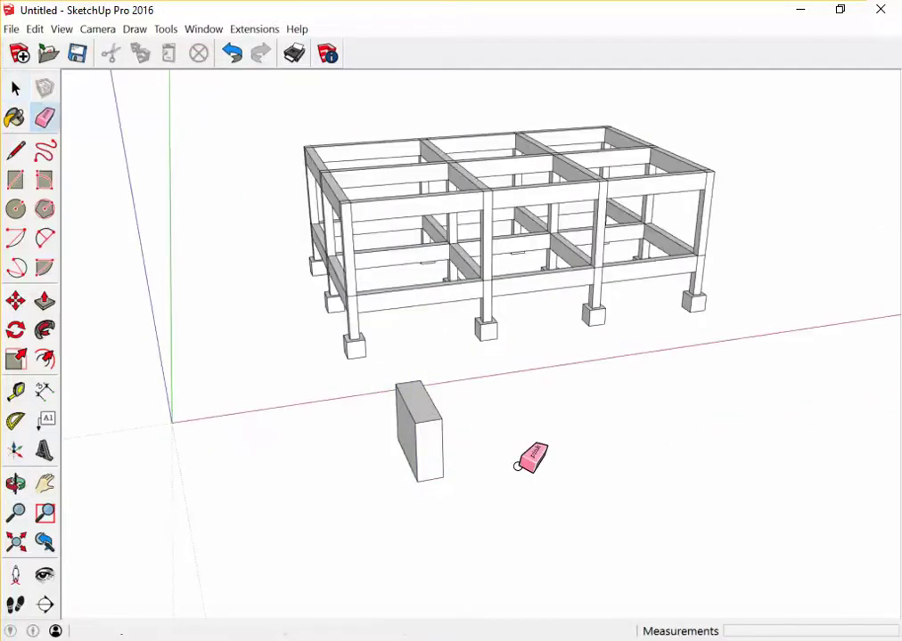
pyautogui.click(419, 432)
pyautogui.press('space')
# - Show Entity Info for a corner footing and narrow the properties panel
pyautogui.moveTo(374, 451)
pyautogui.mouseDown(button='middle')
pyautogui.moveTo(264, 424)
pyautogui.moveTo(275, 337)
pyautogui.moveTo(364, 307)
pyautogui.mouseUp(button='middle')
pyautogui.moveTo(768, 256)
pyautogui.mouseDown(button='middle')
pyautogui.moveTo(437, 262)
pyautogui.moveTo(704, 338)
pyautogui.moveTo(664, 328)
pyautogui.mouseUp(button='middle')
pyautogui.rightClick(664, 317)
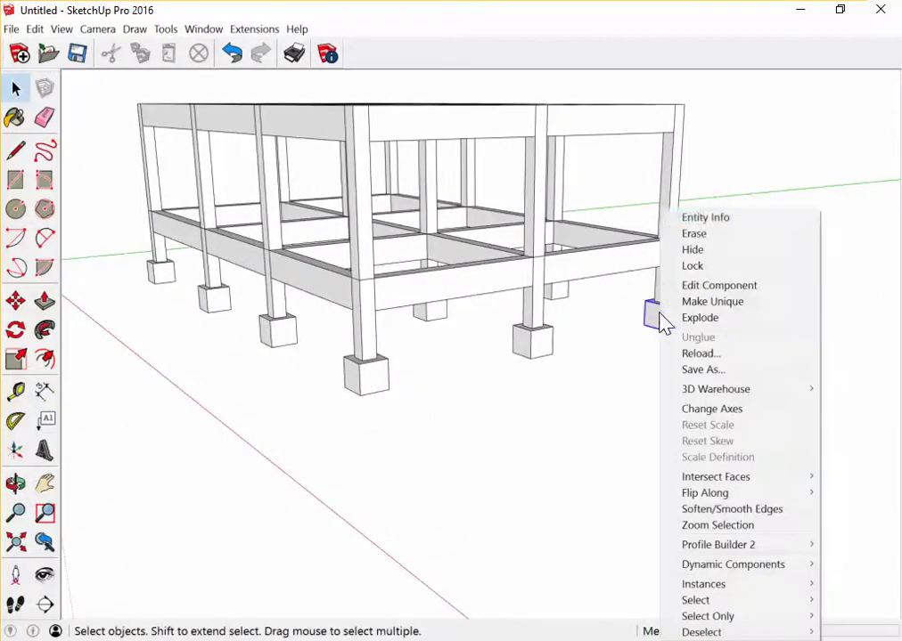
pyautogui.click(705, 217)
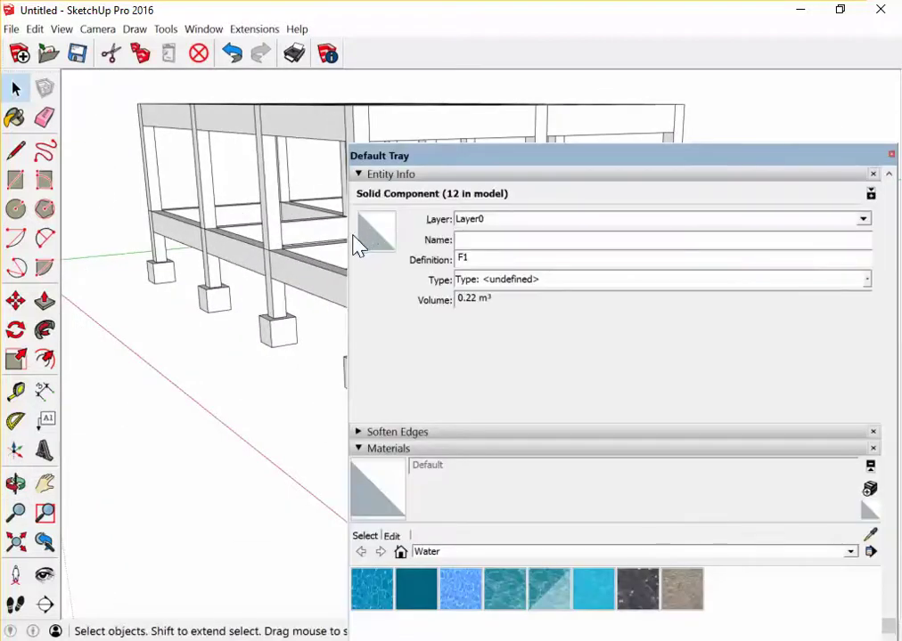
pyautogui.moveTo(348, 232); pyautogui.dragTo(685, 260)
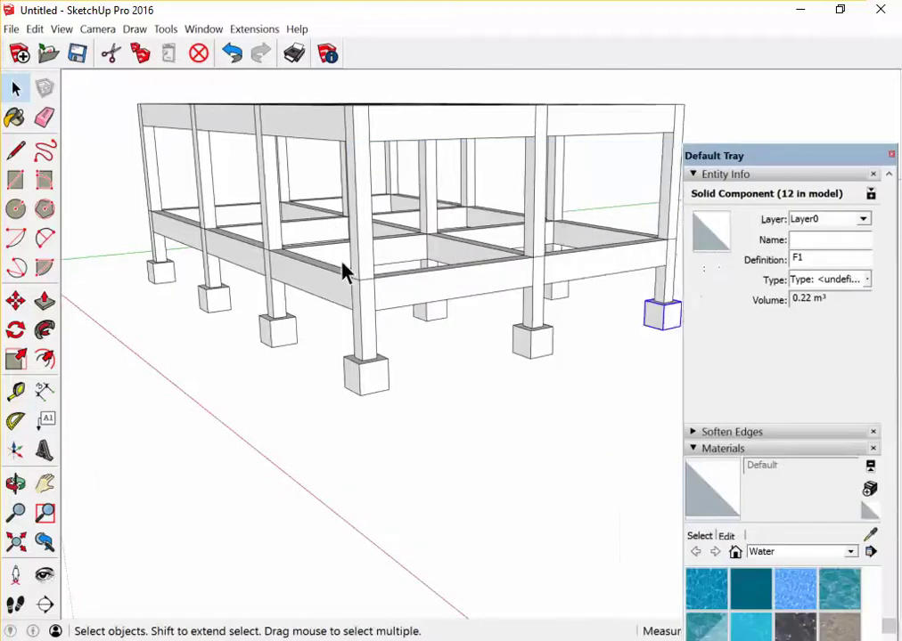
pyautogui.scroll(-2, 609, 333)
pyautogui.scroll(1, 613, 318)
pyautogui.scroll(4, 590, 303)
pyautogui.scroll(2, 590, 303)
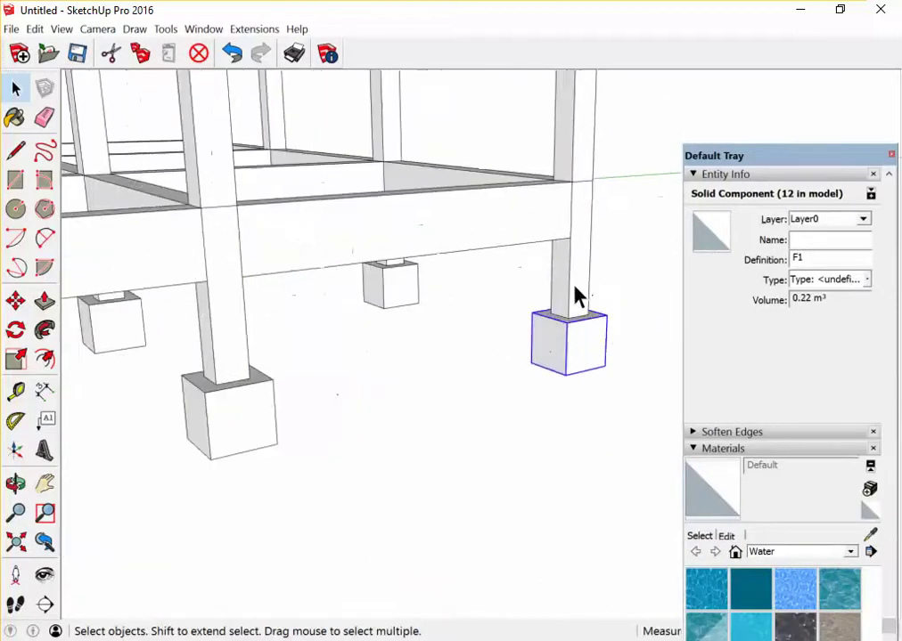
# - Inspect the column, ground-floor beam and upper beam definitions in Entity Info
pyautogui.click(579, 297)
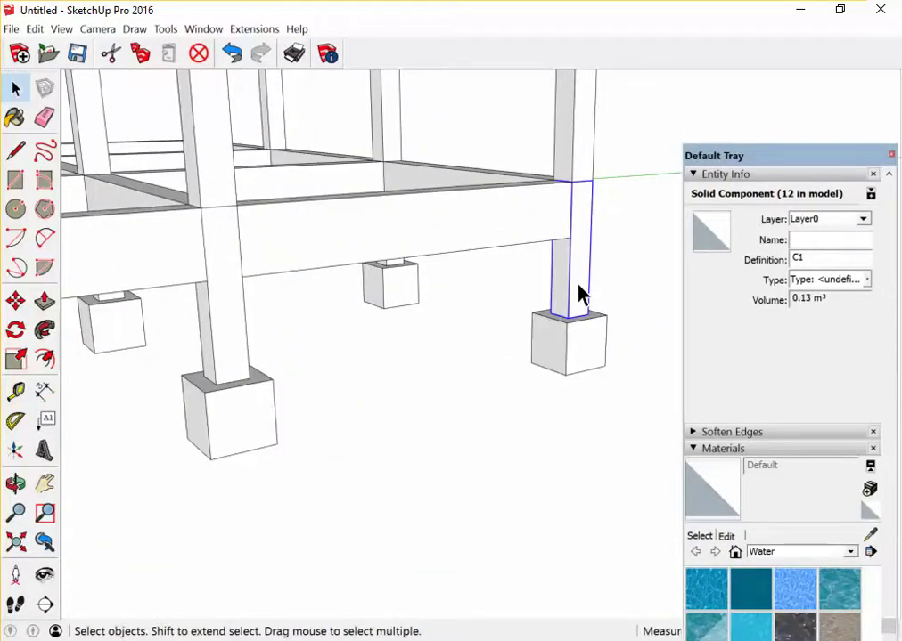
pyautogui.click(498, 230)
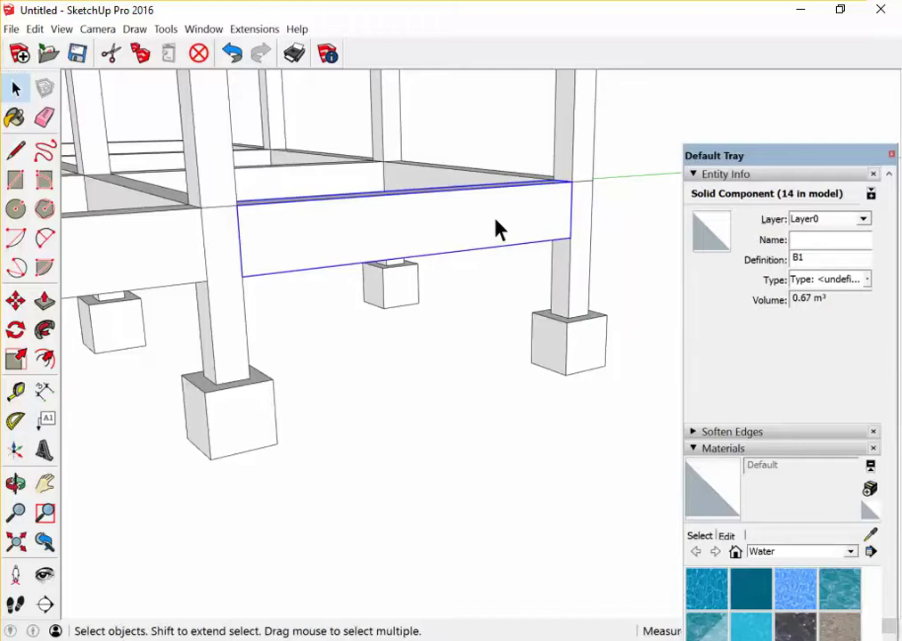
pyautogui.scroll(-3, 187, 225)
pyautogui.moveTo(187, 225); pyautogui.dragTo(624, 328, button='middle')
pyautogui.scroll(-5, 385, 305)
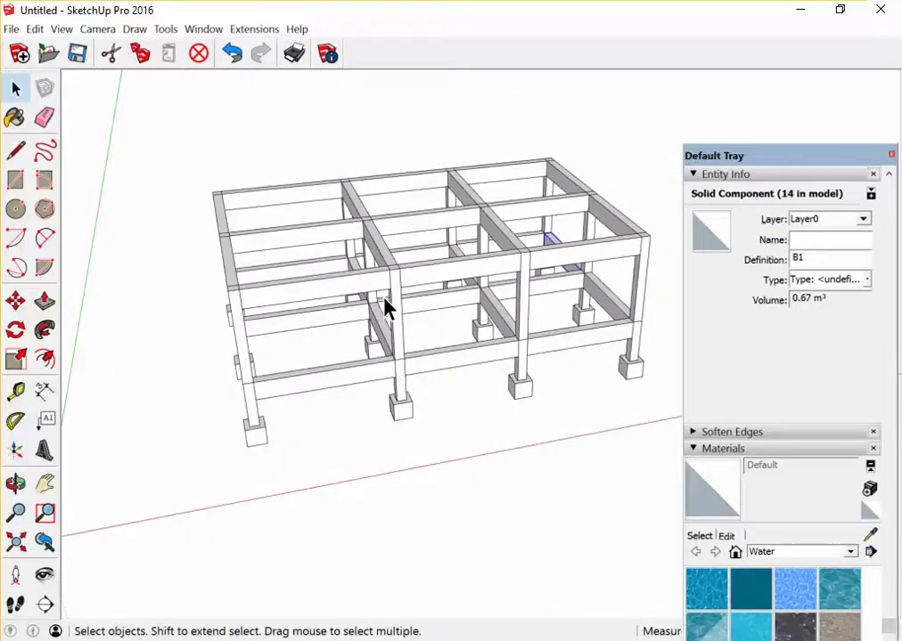
pyautogui.click(352, 373)
pyautogui.moveTo(352, 374); pyautogui.dragTo(555, 354, button='middle')
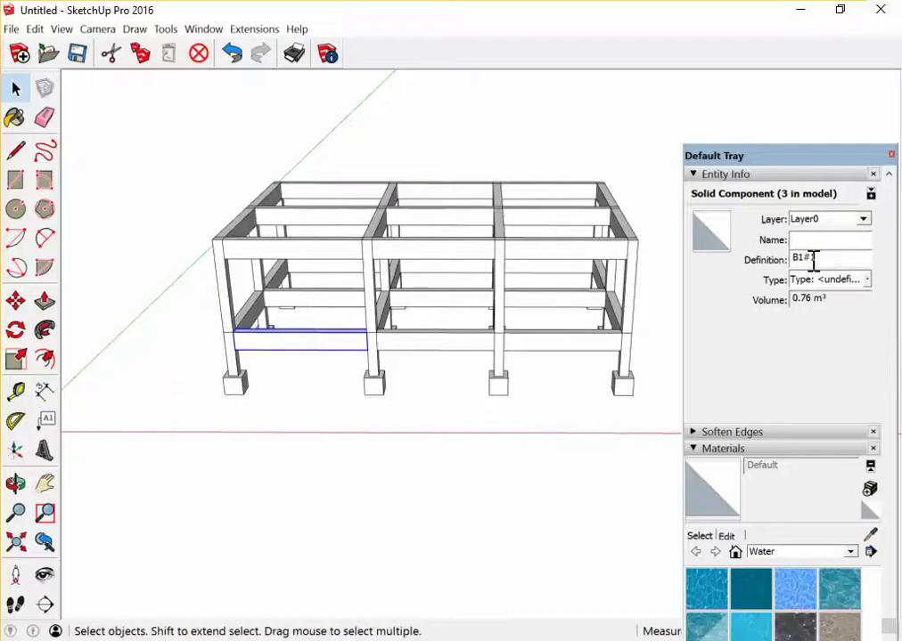
pyautogui.moveTo(735, 242)
pyautogui.mouseDown(button='middle')
pyautogui.moveTo(342, 318)
pyautogui.moveTo(619, 362)
pyautogui.mouseUp(button='middle')
pyautogui.scroll(3, 307, 282)
pyautogui.scroll(-2, 467, 292)
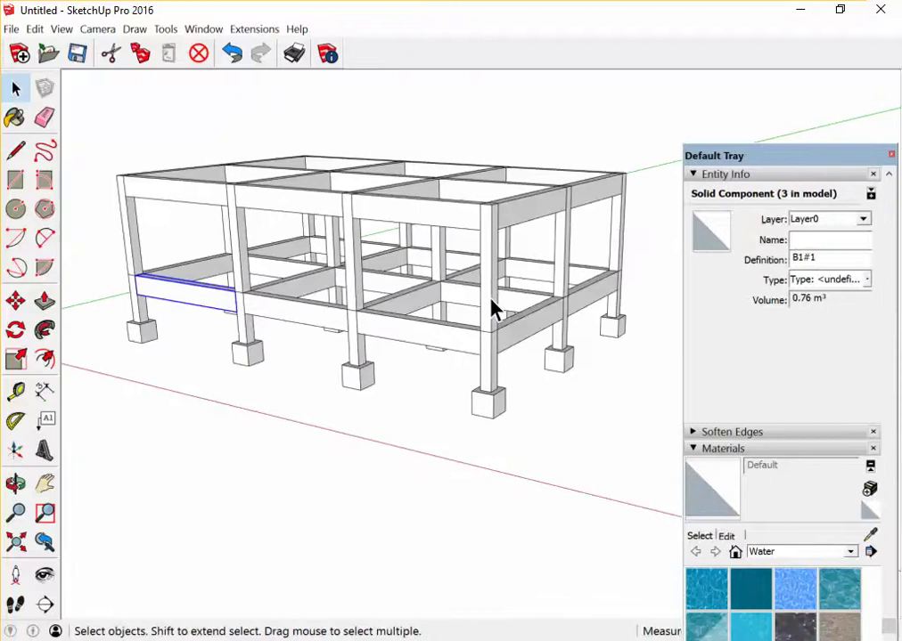
# - Rename the upper column definition to C2 and check the other upper columns
pyautogui.click(493, 307)
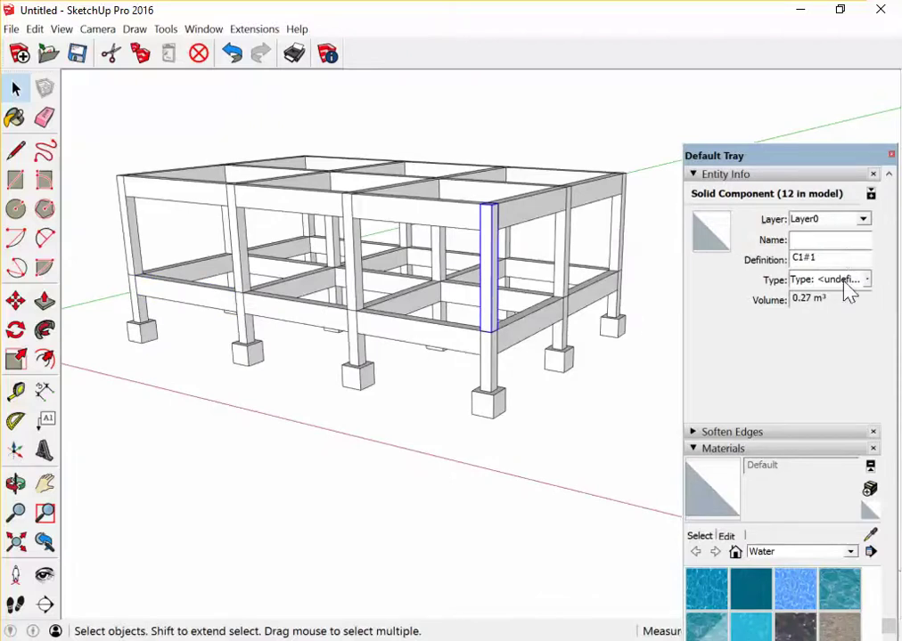
pyautogui.click(840, 257)
pyautogui.press('BackSpace')
pyautogui.press('BackSpace')
pyautogui.press('BackSpace')
pyautogui.write('2')
pyautogui.click(610, 388)
pyautogui.click(559, 246)
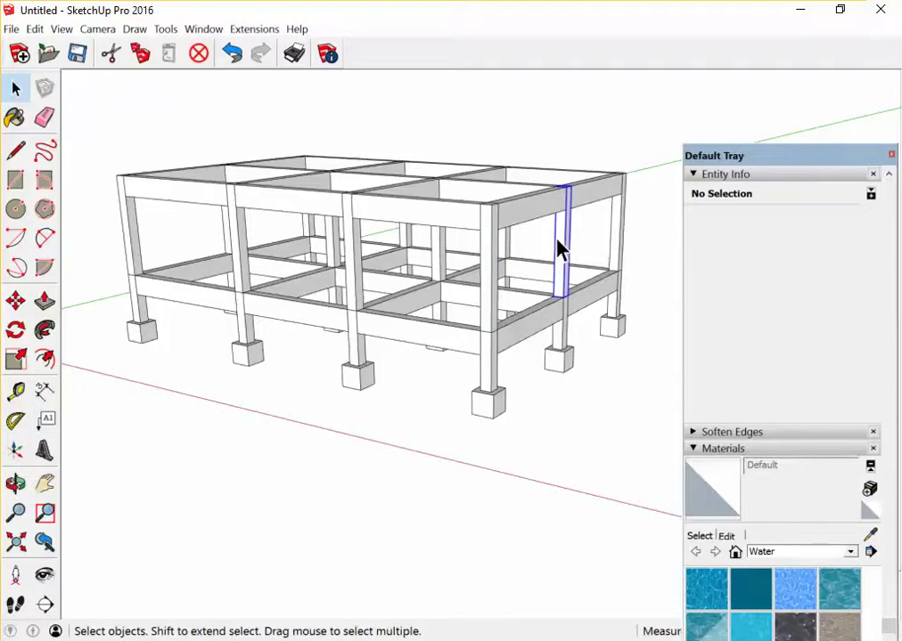
pyautogui.click(619, 242)
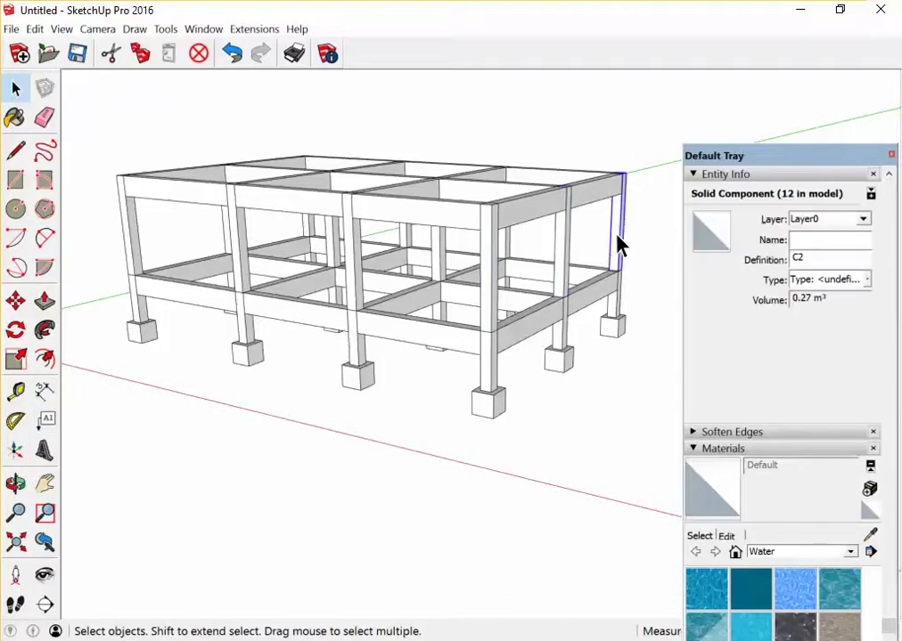
# - Rename the top edge beam definition from B1#3 to B2
pyautogui.click(580, 197)
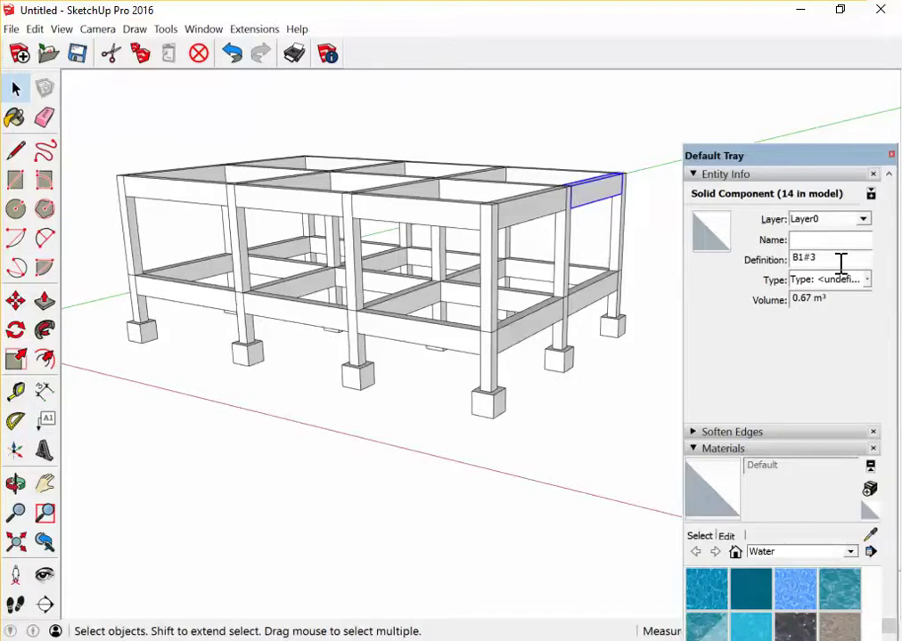
pyautogui.press('BackSpace')
pyautogui.press('BackSpace')
pyautogui.press('BackSpace')
pyautogui.write('2')
pyautogui.scroll(-3, 401, 428)
pyautogui.click(376, 389)
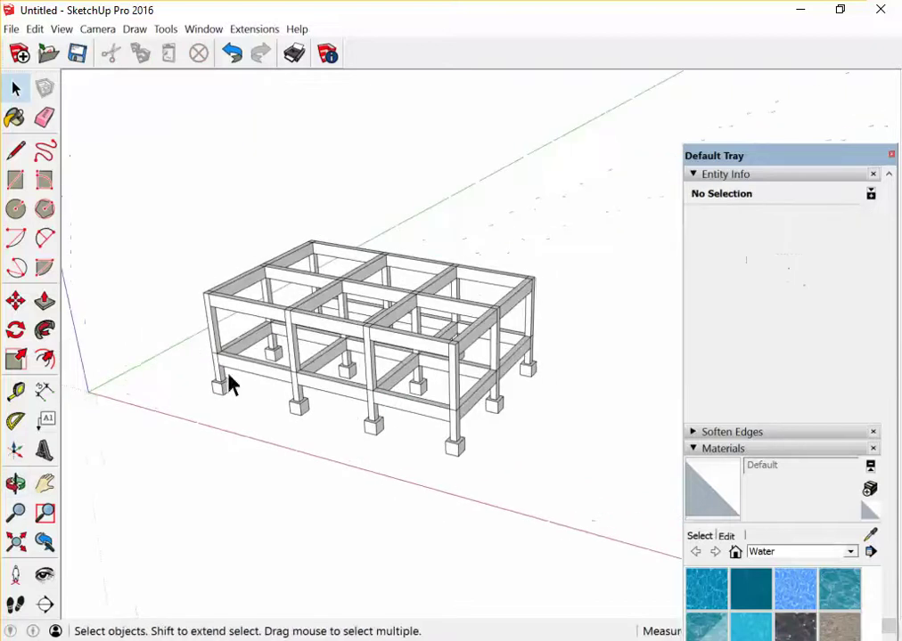
# - Add leader labels B2 on the top beam and C2 on the corner column
pyautogui.click(45, 421)
pyautogui.scroll(2, 267, 221)
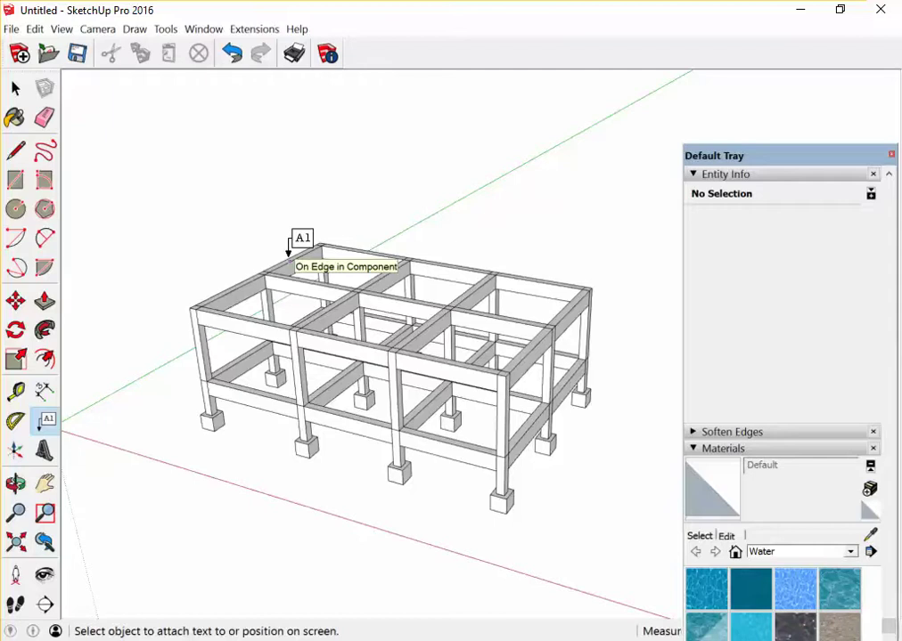
pyautogui.click(288, 255)
pyautogui.click(230, 207)
pyautogui.scroll(-2, 237, 187)
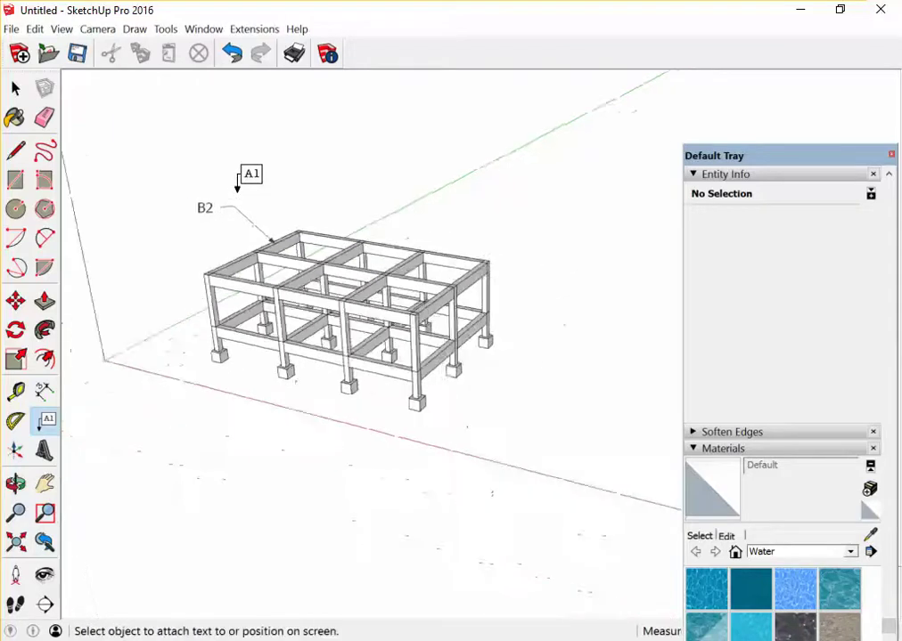
pyautogui.scroll(2, 569, 305)
pyautogui.scroll(2, 473, 255)
pyautogui.click(462, 268)
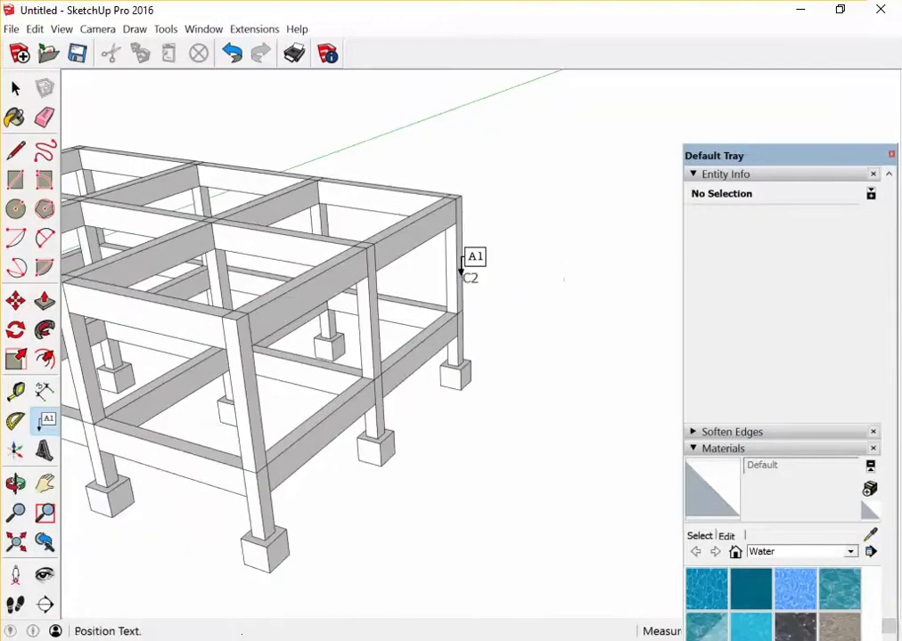
pyautogui.scroll(-1, 461, 269)
pyautogui.scroll(-1, 464, 275)
pyautogui.click(535, 215)
# - Add leader labels C1 on the corner column and F1 on the footing
pyautogui.scroll(2, 505, 323)
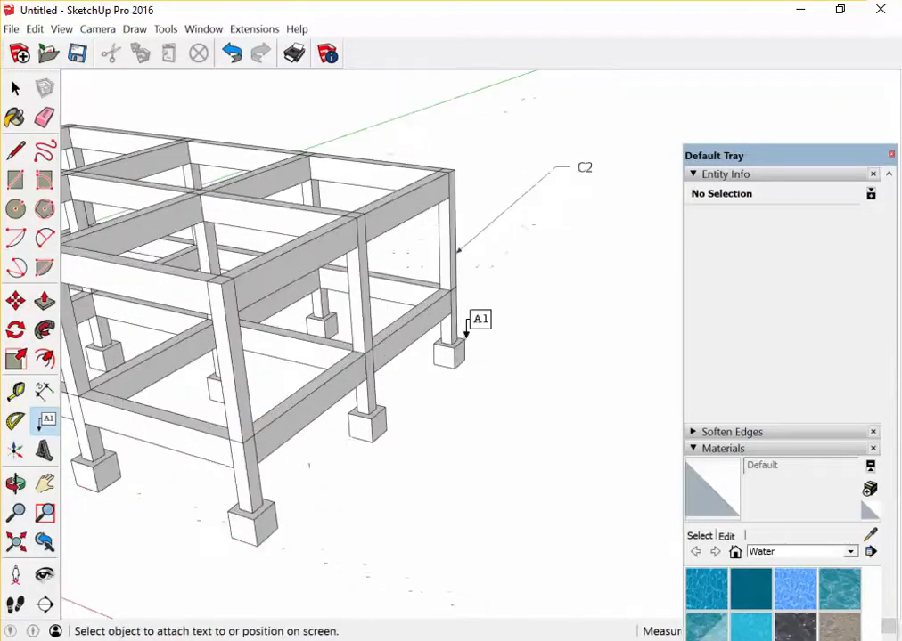
pyautogui.click(462, 335)
pyautogui.click(495, 330)
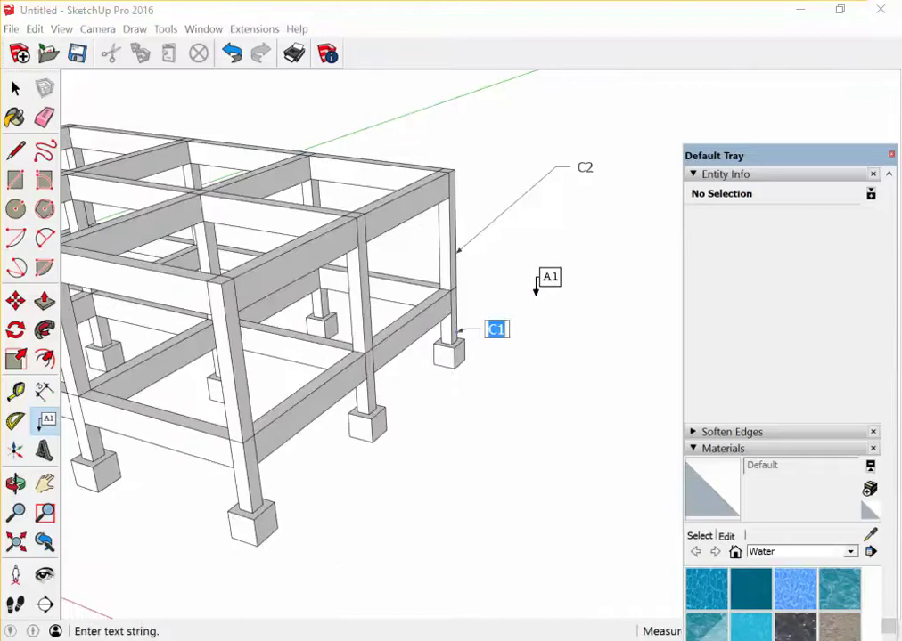
pyautogui.click(535, 284)
pyautogui.click(457, 370)
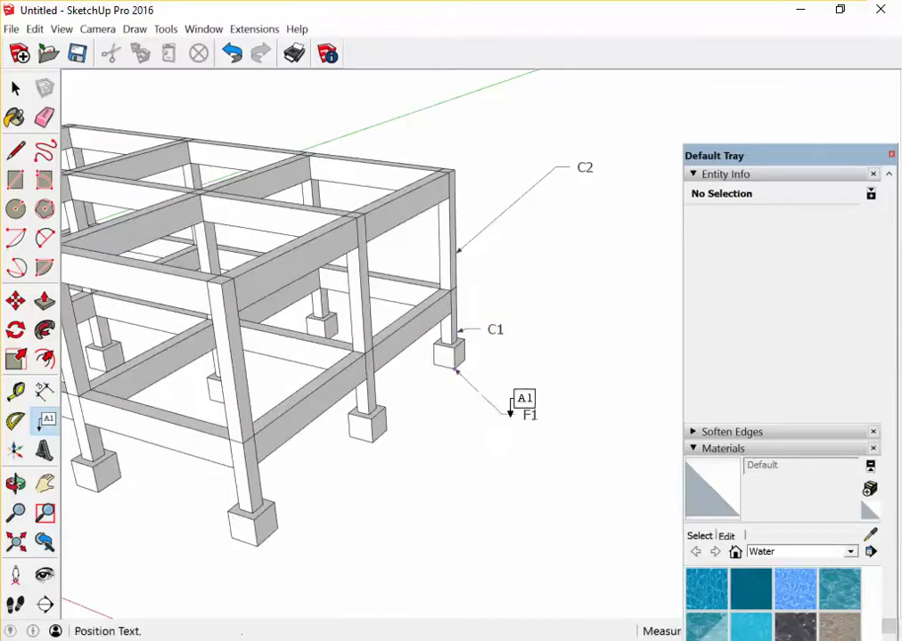
pyautogui.click(512, 414)
pyautogui.click(561, 363)
pyautogui.scroll(-3, 570, 362)
pyautogui.scroll(3, 294, 374)
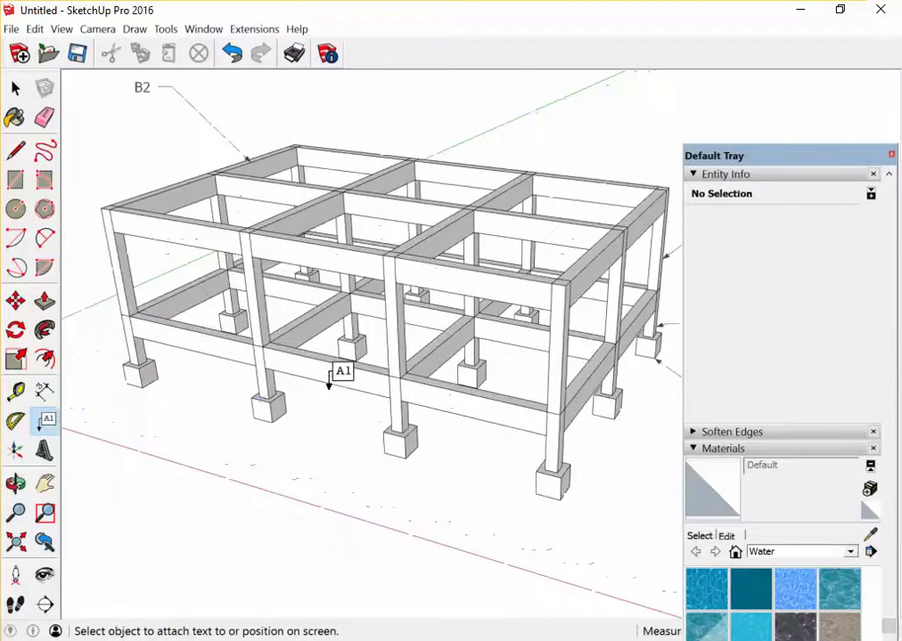
# - Add leader labels B1 and B1#1 on the front beams, then return to Select
pyautogui.click(328, 378)
pyautogui.scroll(-2, 328, 378)
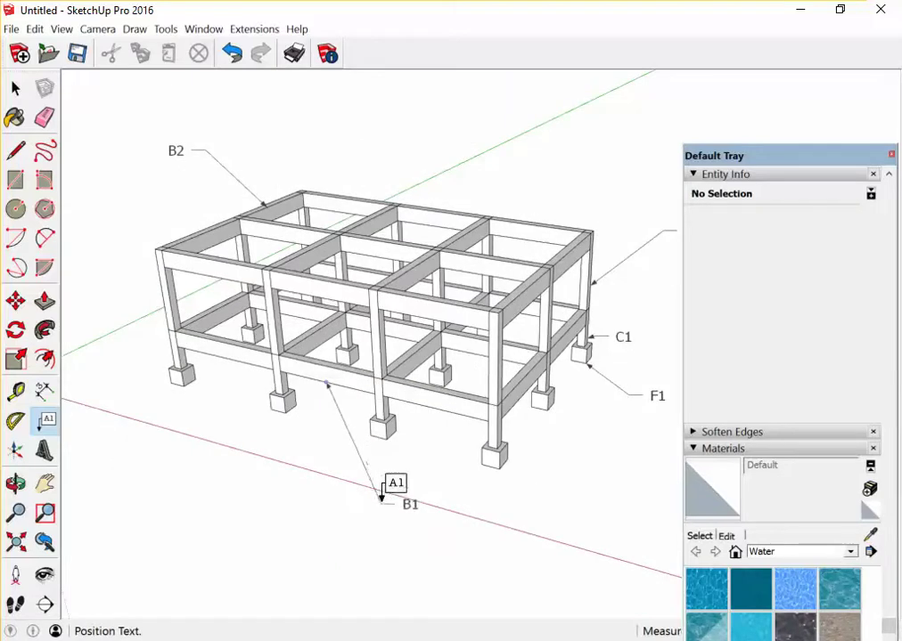
pyautogui.click(383, 496)
pyautogui.click(233, 361)
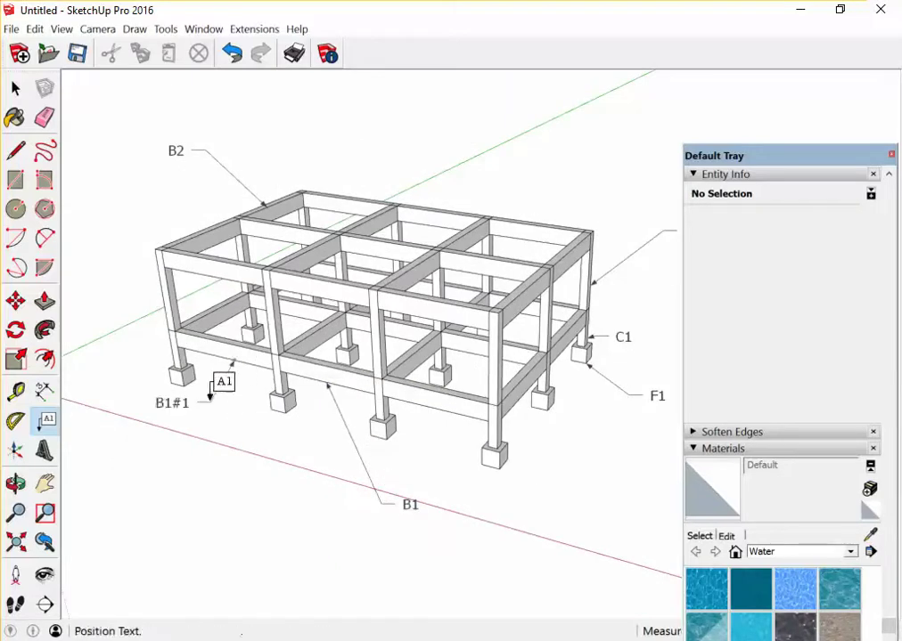
pyautogui.click(144, 438)
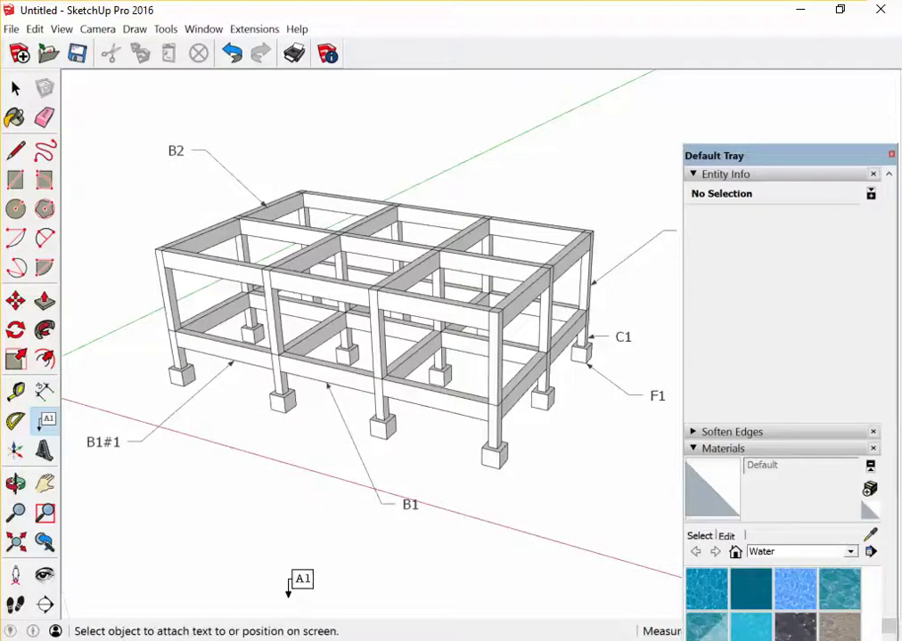
pyautogui.scroll(-1, 83, 410)
pyautogui.press('space')
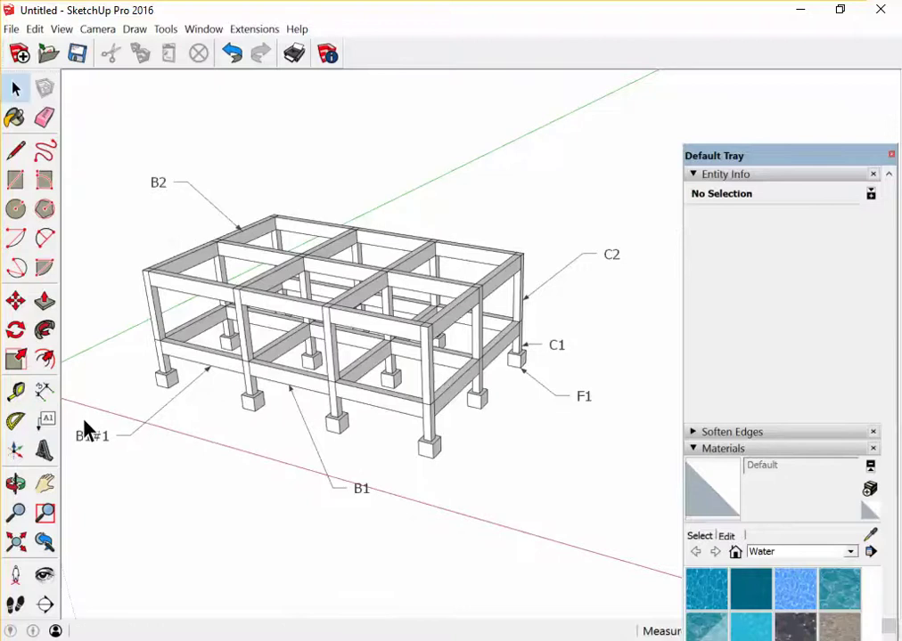
pyautogui.scroll(-1, 590, 187)
# - Show Entity Info for column C1 and widen the panel to read its 0.13 m³ volume
pyautogui.moveTo(590, 187)
pyautogui.mouseDown(button='middle')
pyautogui.moveTo(377, 326)
pyautogui.moveTo(383, 336)
pyautogui.mouseUp(button='middle')
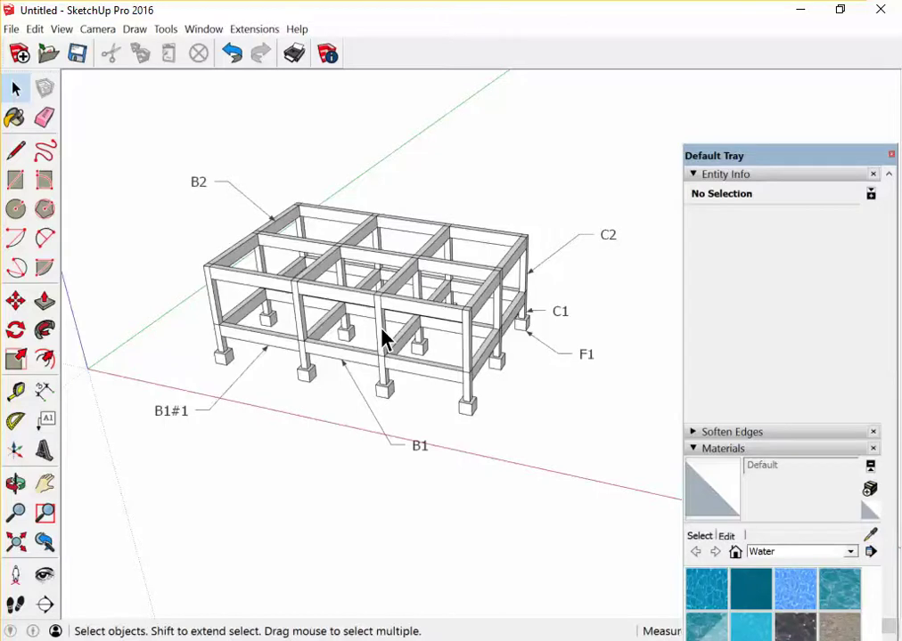
pyautogui.scroll(1, 513, 339)
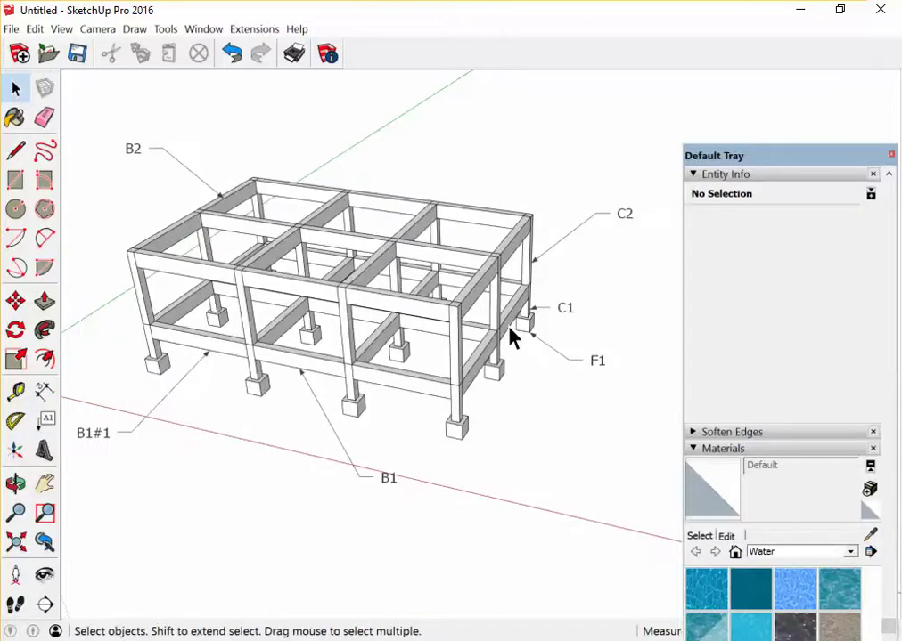
pyautogui.scroll(2, 535, 339)
pyautogui.scroll(2, 542, 335)
pyautogui.scroll(2, 497, 287)
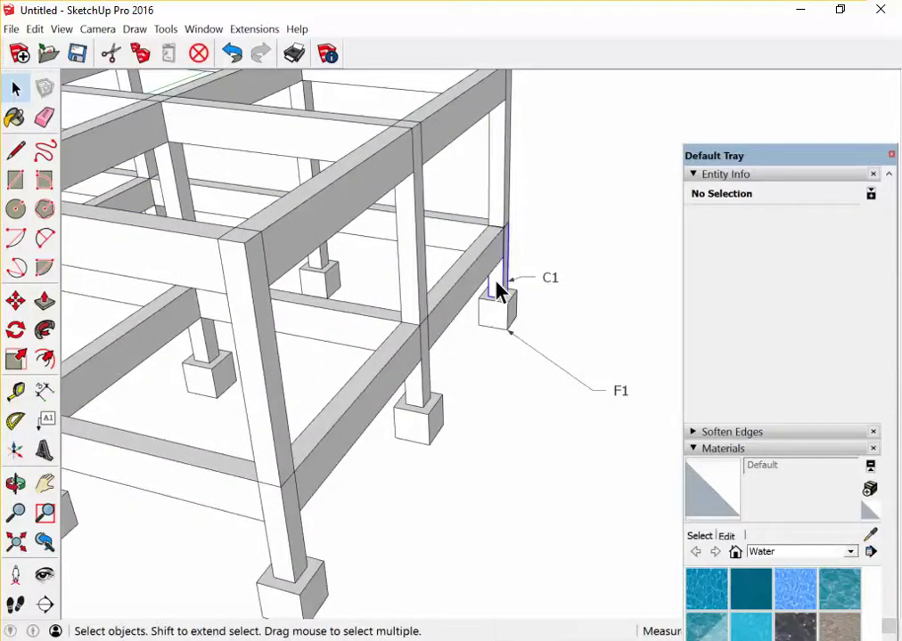
pyautogui.rightClick(497, 290)
pyautogui.click(536, 217)
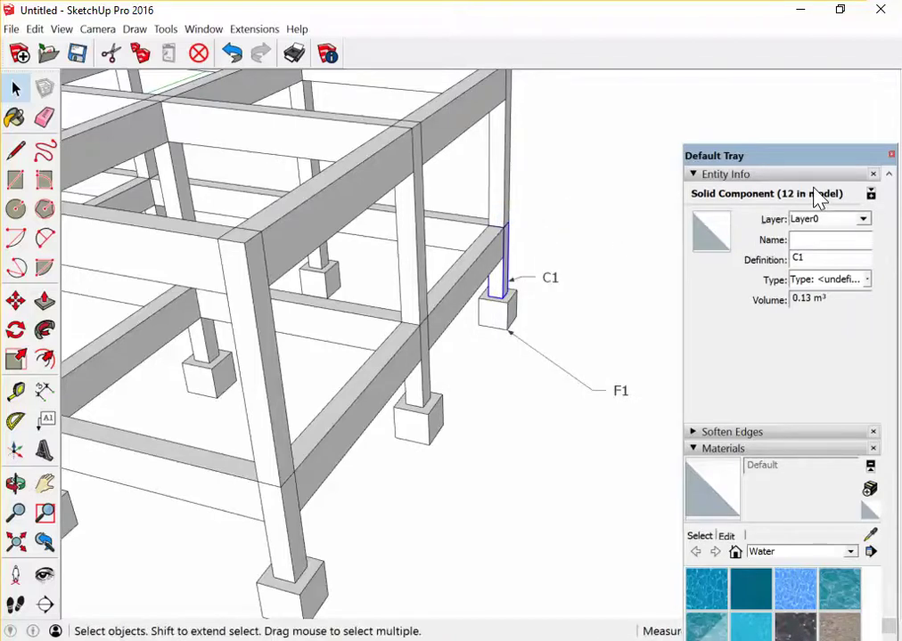
pyautogui.moveTo(682, 200); pyautogui.dragTo(663, 170)
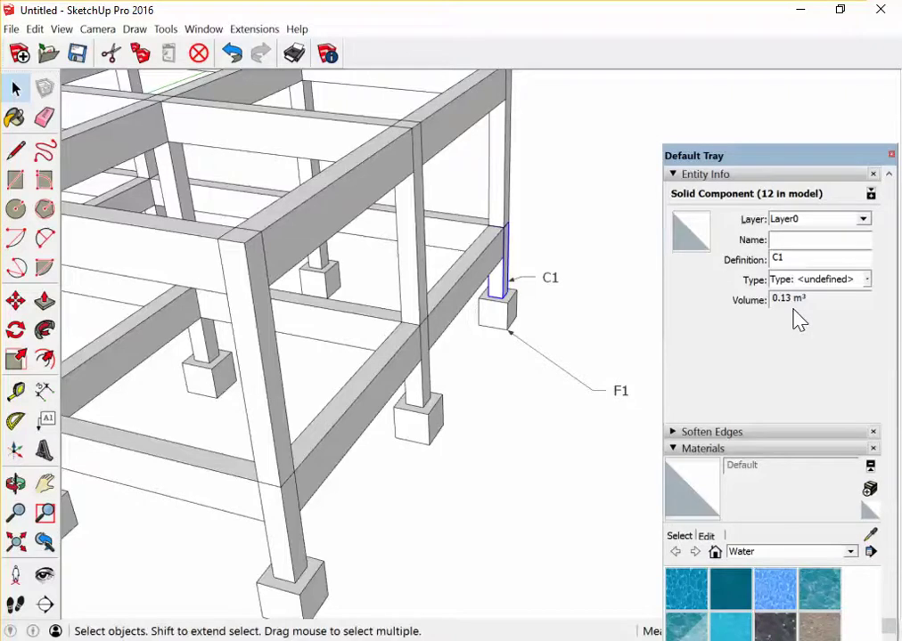
# - Show Entity Info for top beam B2: 0.67 m³ volume, 14 instances
pyautogui.scroll(-3, 799, 321)
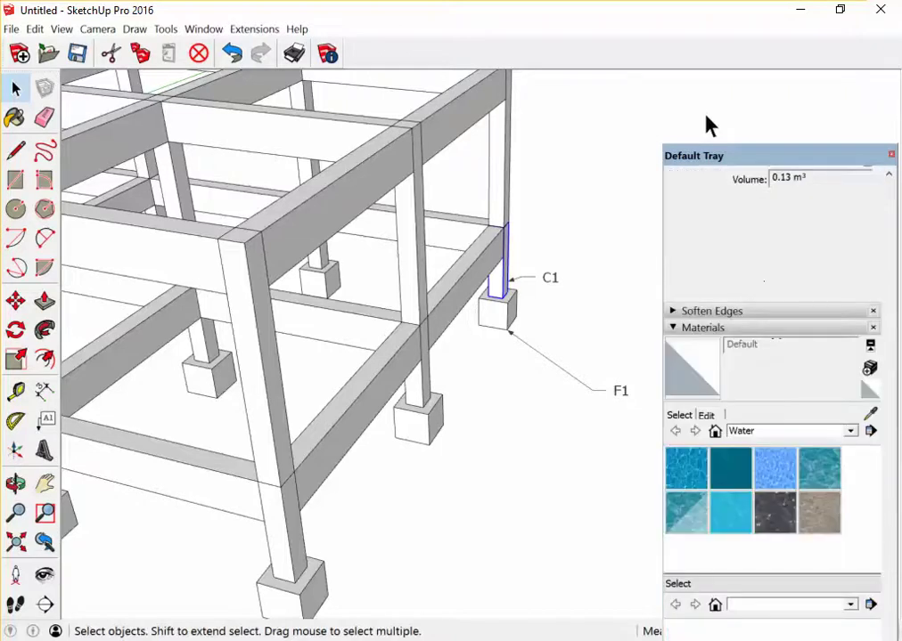
pyautogui.click(444, 124)
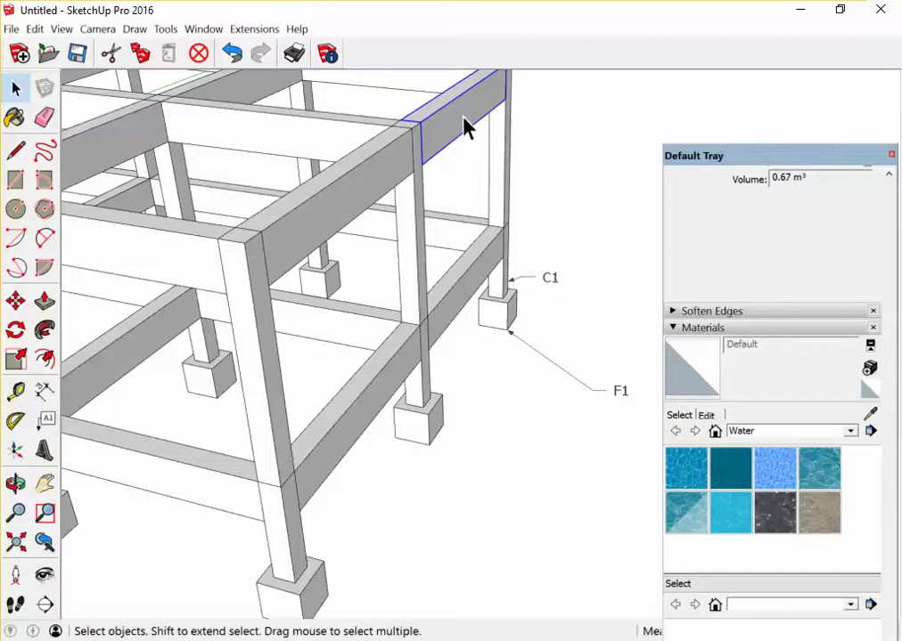
pyautogui.rightClick(464, 126)
pyautogui.click(536, 135)
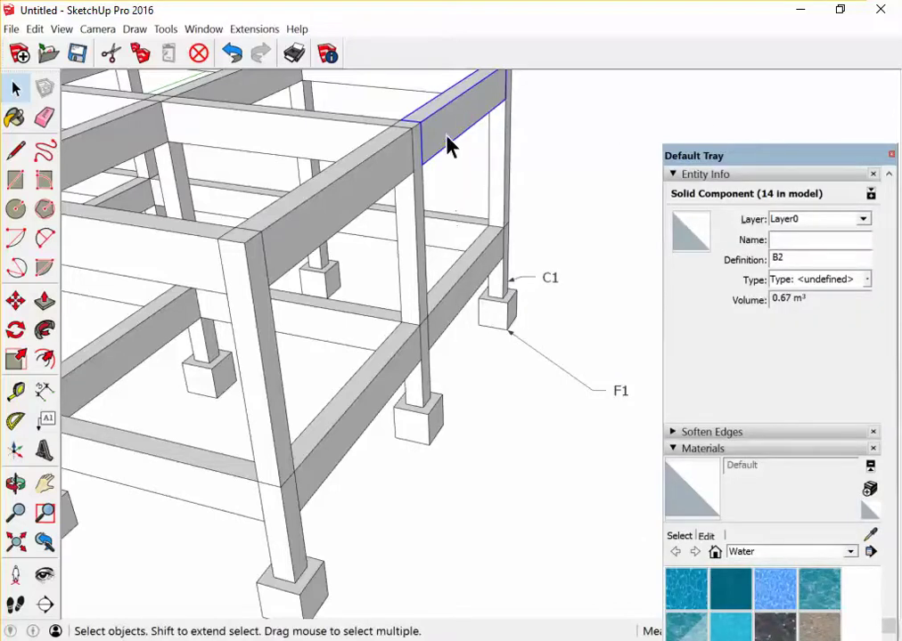
pyautogui.scroll(-2, 448, 145)
pyautogui.scroll(-1, 444, 258)
pyautogui.scroll(-2, 443, 152)
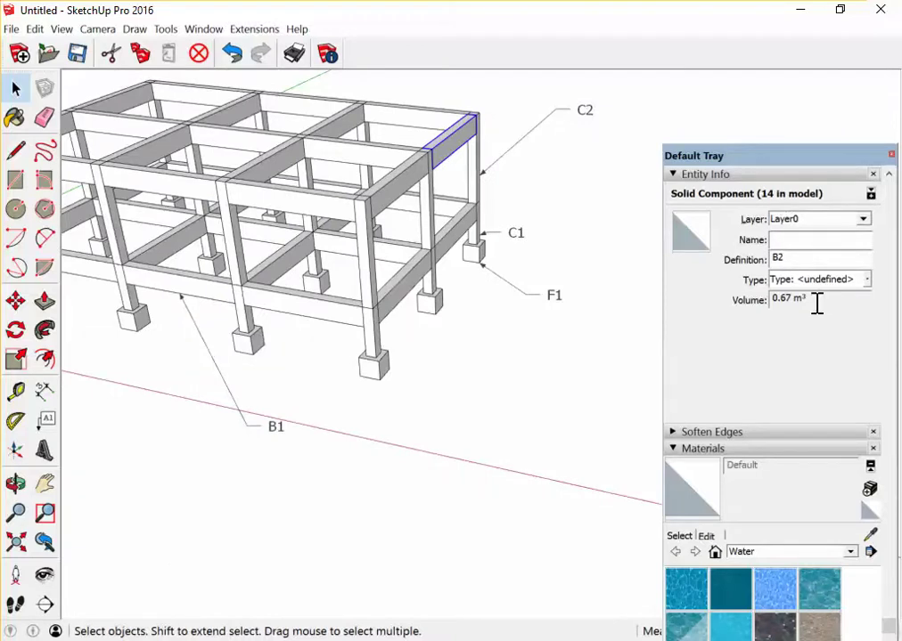
# - Dock the component details panel into the window
pyautogui.scroll(-2, 814, 303)
pyautogui.scroll(-3, 586, 400)
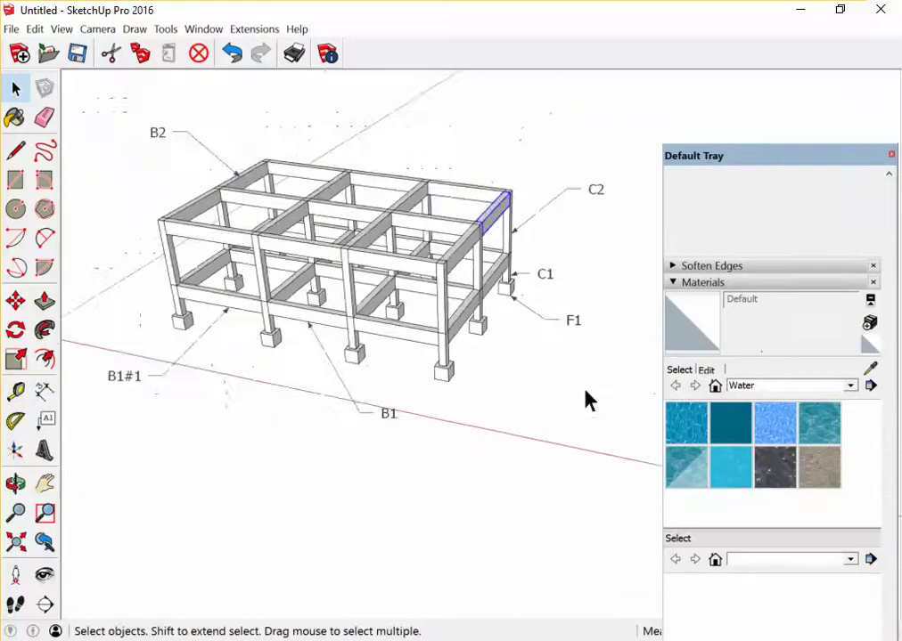
pyautogui.scroll(-1, 535, 398)
# - Window-select the whole labelled frame and open the File menu
pyautogui.scroll(-1, 427, 347)
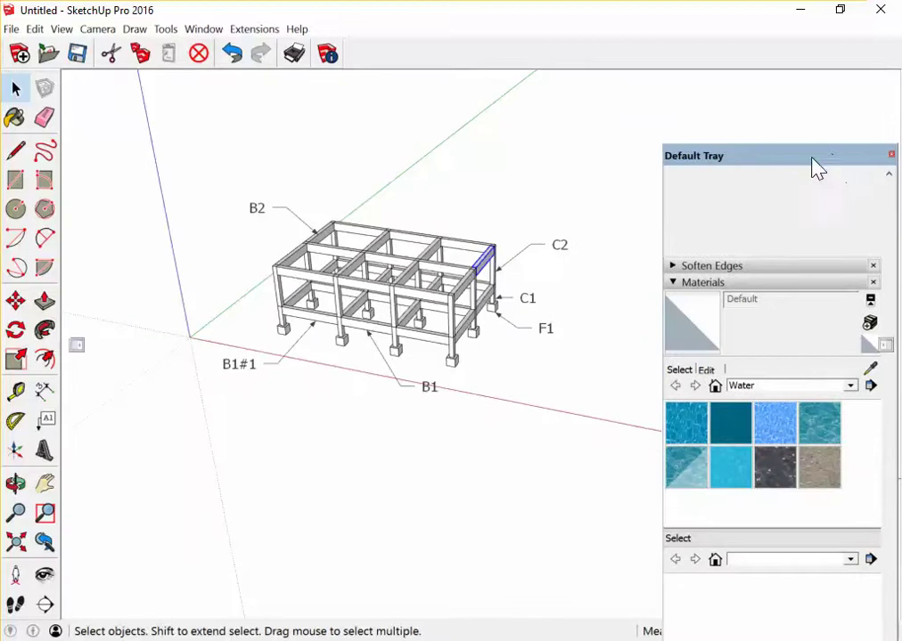
pyautogui.moveTo(817, 159); pyautogui.dragTo(849, 88)
pyautogui.scroll(-1, 236, 292)
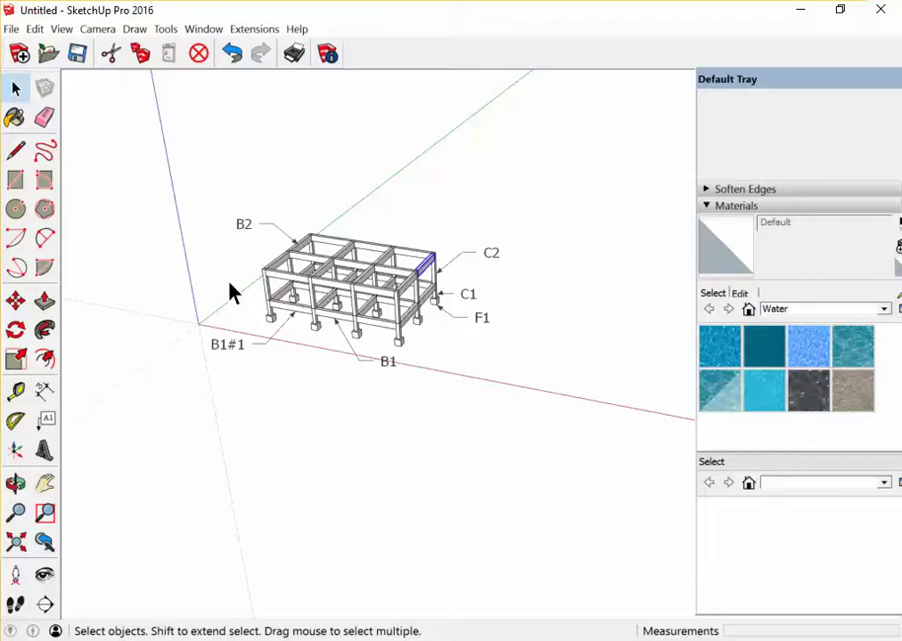
pyautogui.scroll(2, 362, 299)
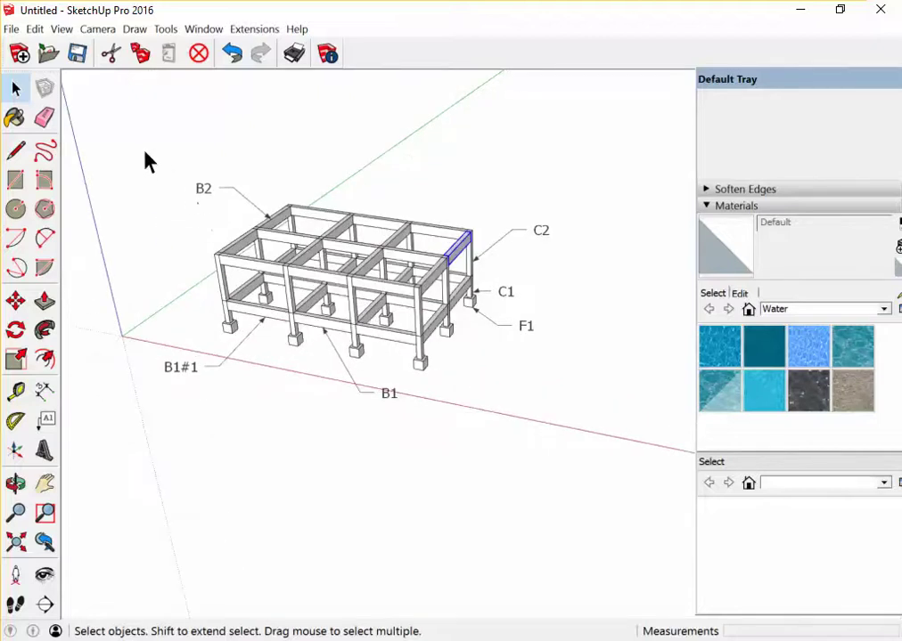
pyautogui.moveTo(141, 147); pyautogui.dragTo(496, 425)
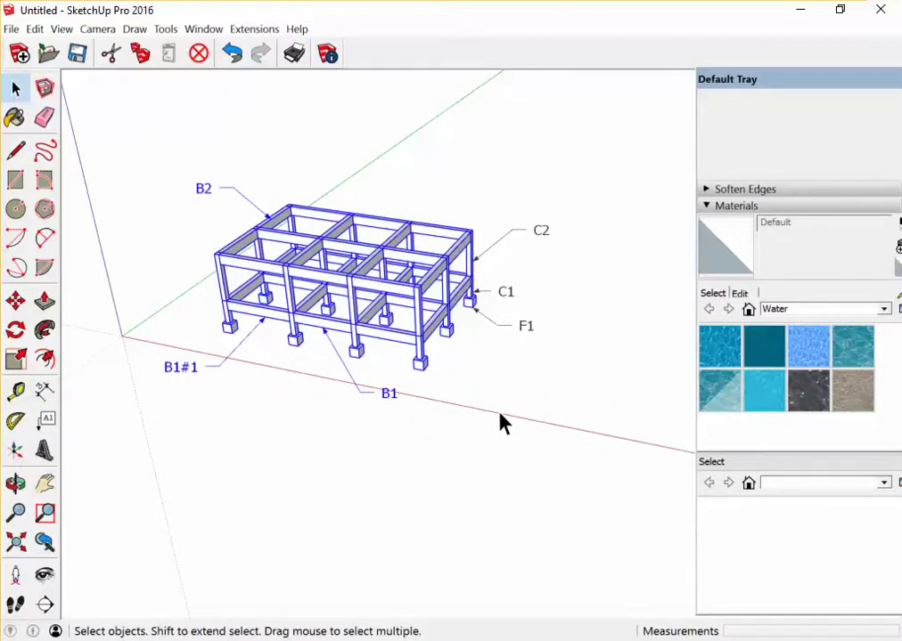
pyautogui.click(11, 29)
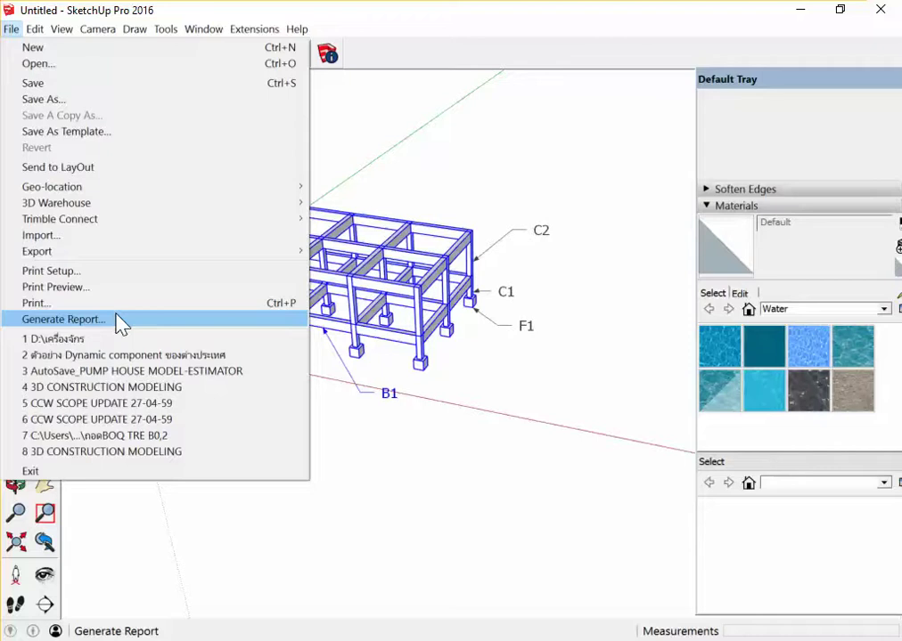
# - Start a new report from Generate Report
pyautogui.click(120, 323)
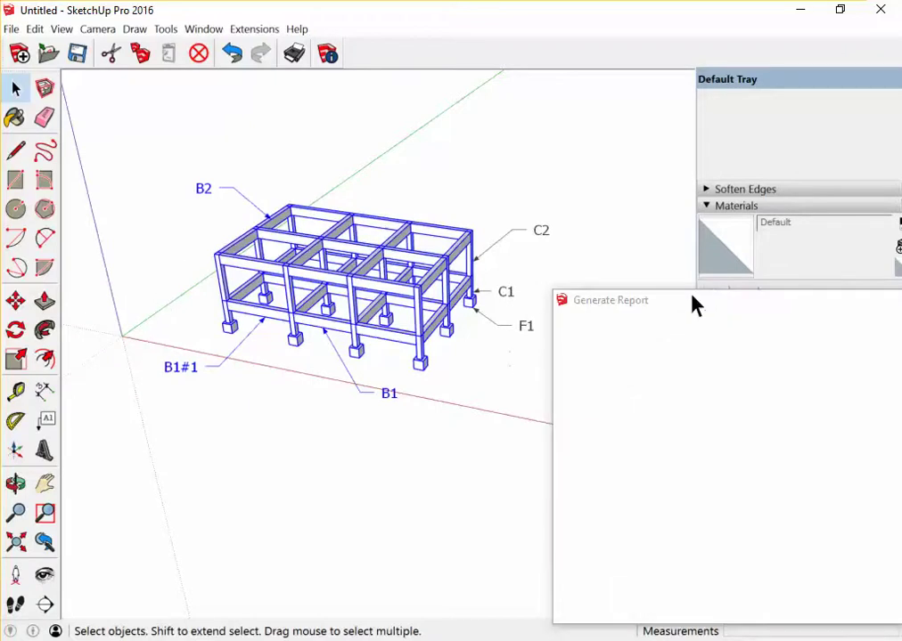
pyautogui.moveTo(693, 305); pyautogui.dragTo(312, 105)
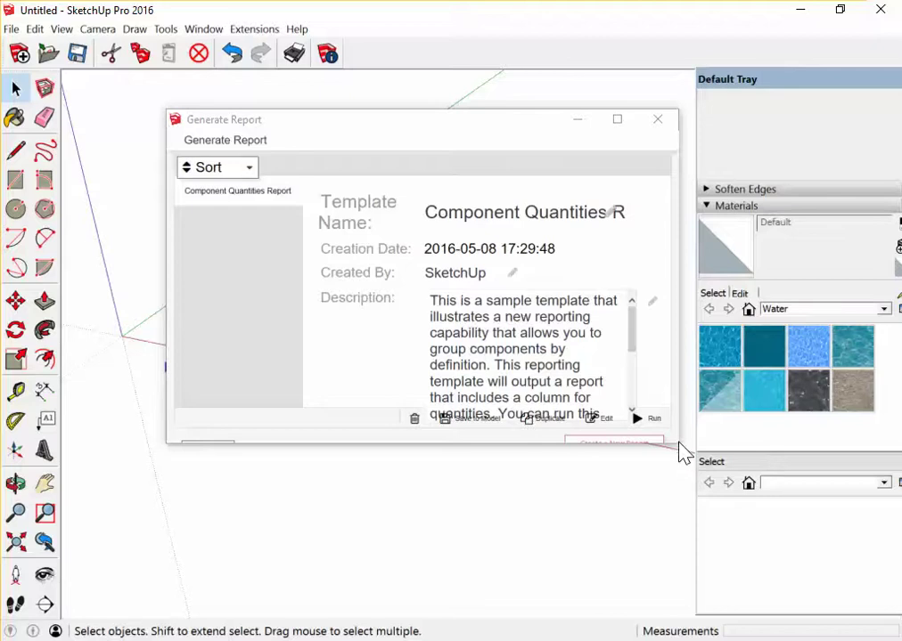
pyautogui.moveTo(677, 446); pyautogui.dragTo(703, 493)
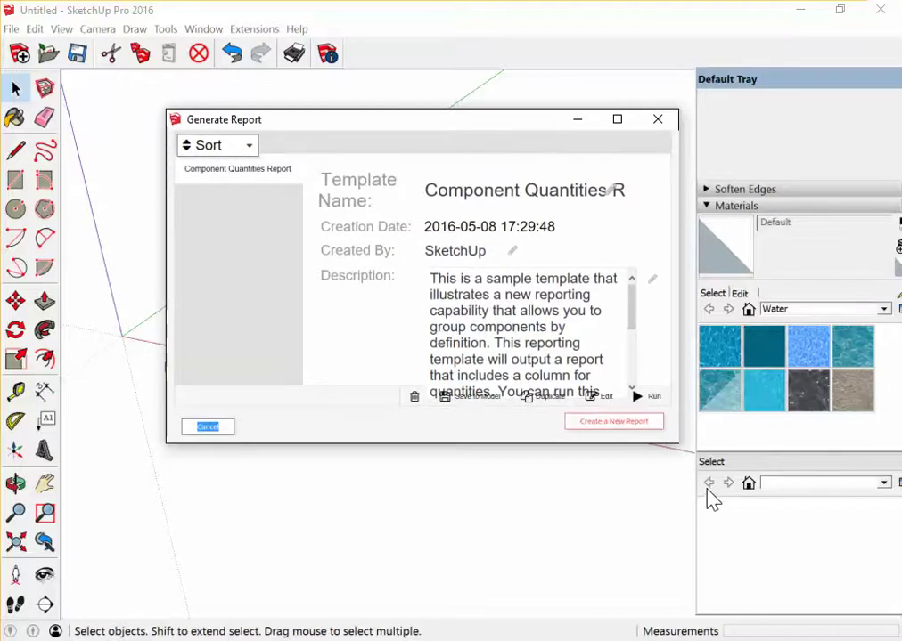
pyautogui.click(607, 401)
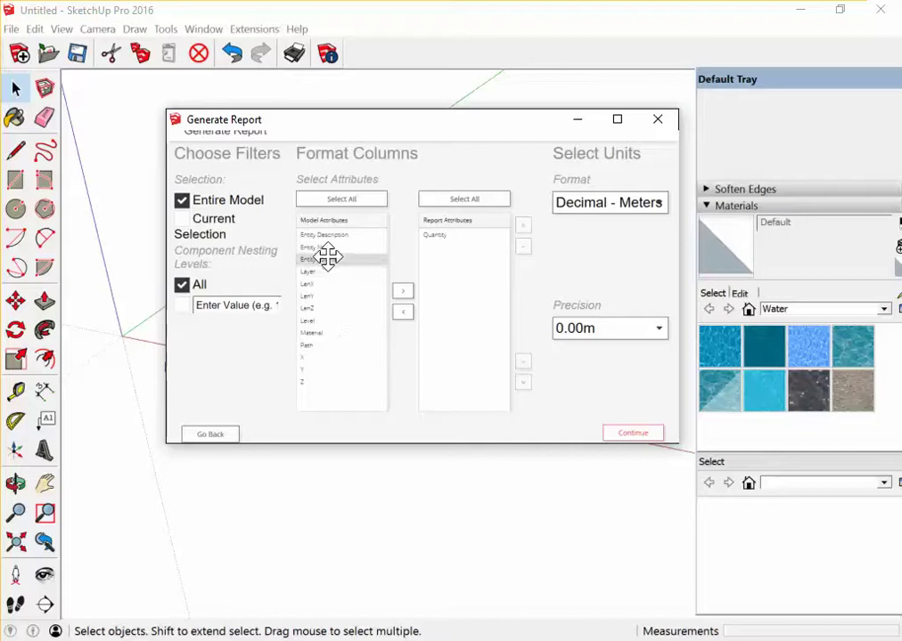
# - Add Entity Volume to the report attributes, keep Decimal - Meters, and run it
pyautogui.moveTo(328, 258)
pyautogui.mouseDown()
pyautogui.moveTo(337, 272)
pyautogui.moveTo(466, 258)
pyautogui.mouseUp()
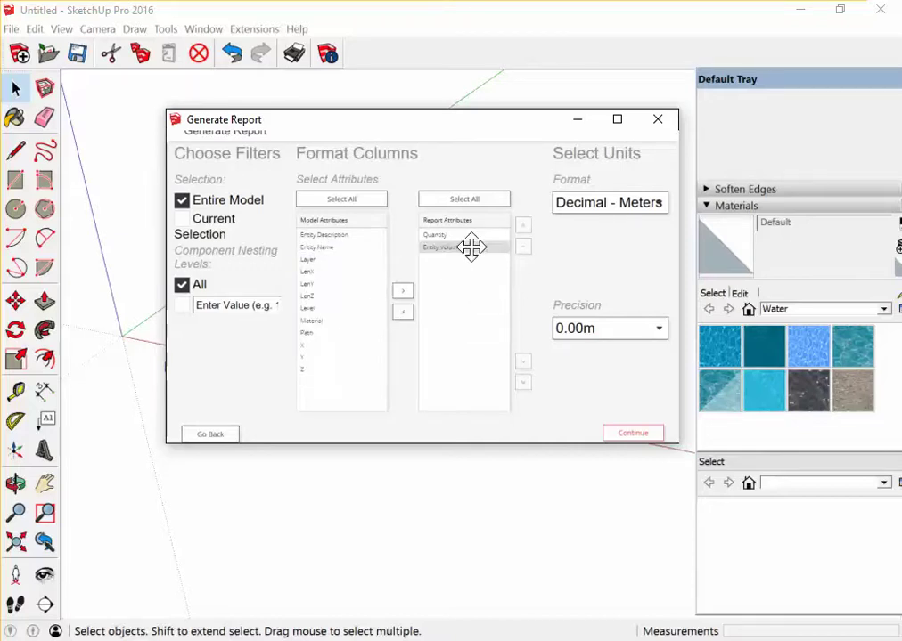
pyautogui.click(675, 234)
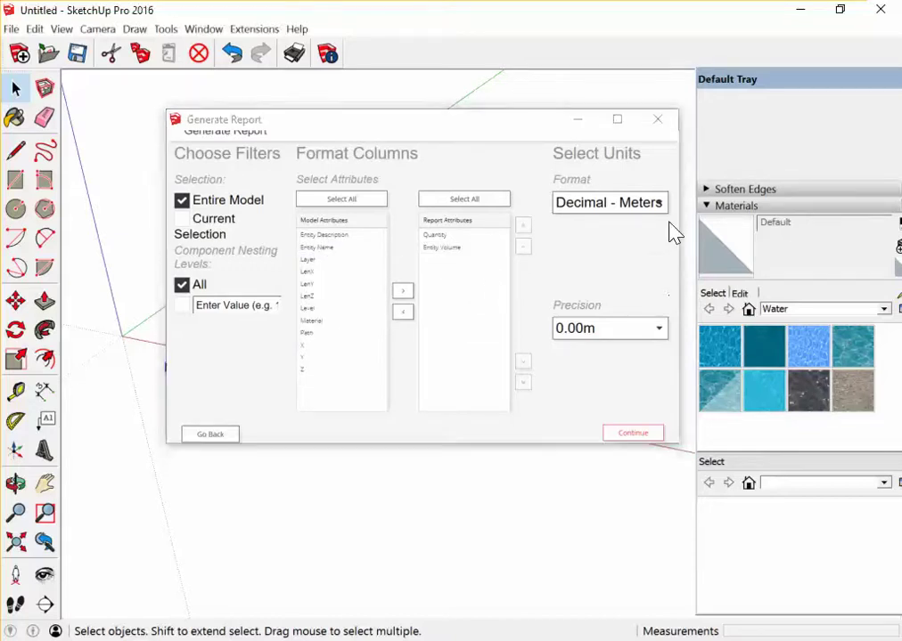
pyautogui.click(637, 203)
pyautogui.click(621, 298)
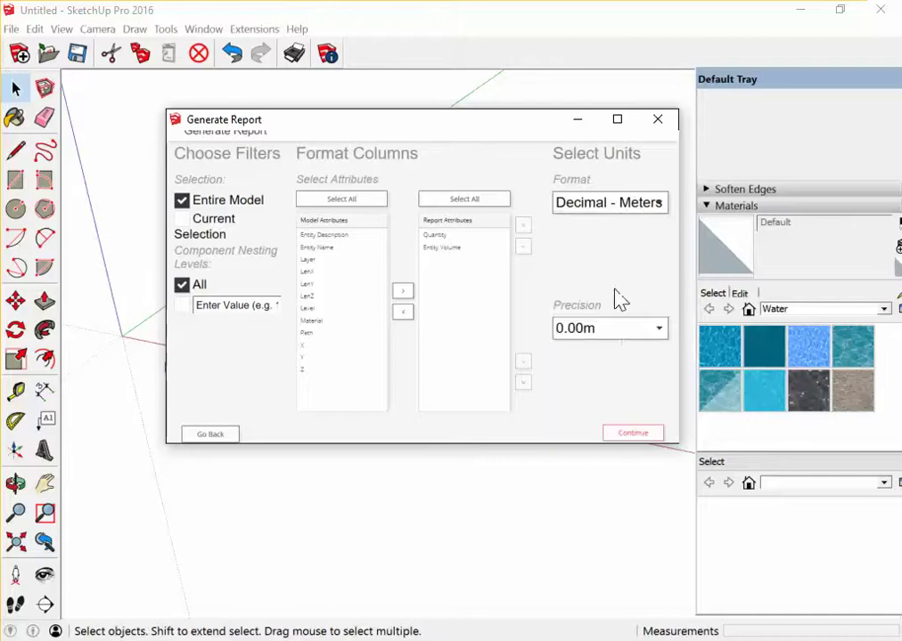
pyautogui.click(633, 434)
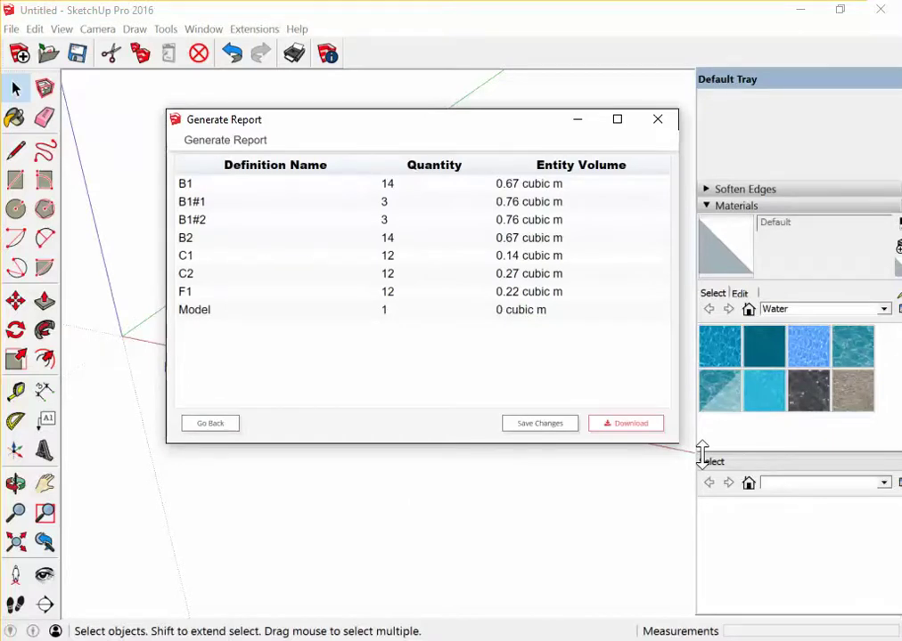
# - Sort the report by Definition Name descending, close it, and clear the selection
pyautogui.click(282, 171)
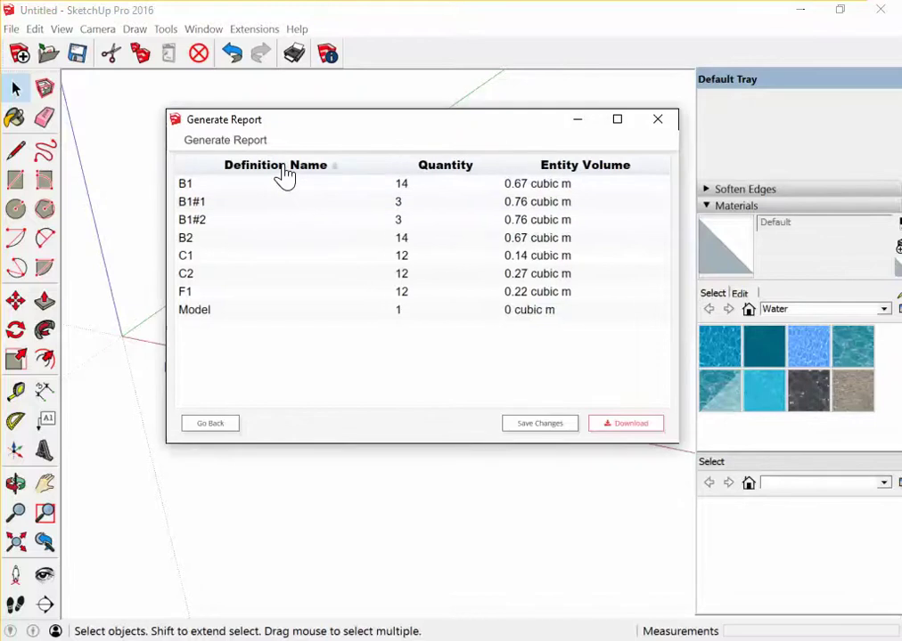
pyautogui.click(282, 171)
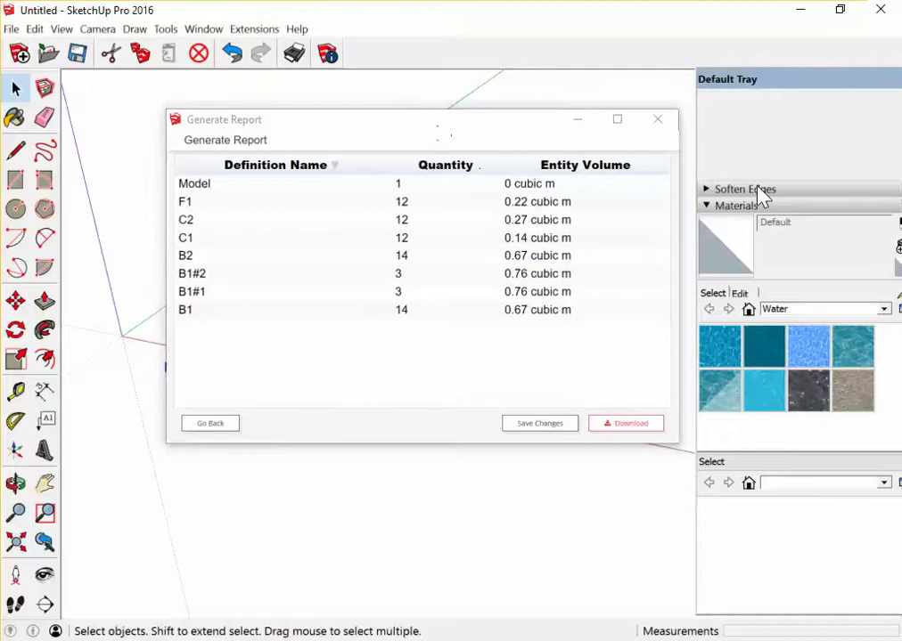
pyautogui.click(656, 121)
pyautogui.scroll(-3, 523, 423)
pyautogui.click(523, 423)
pyautogui.scroll(3, 431, 318)
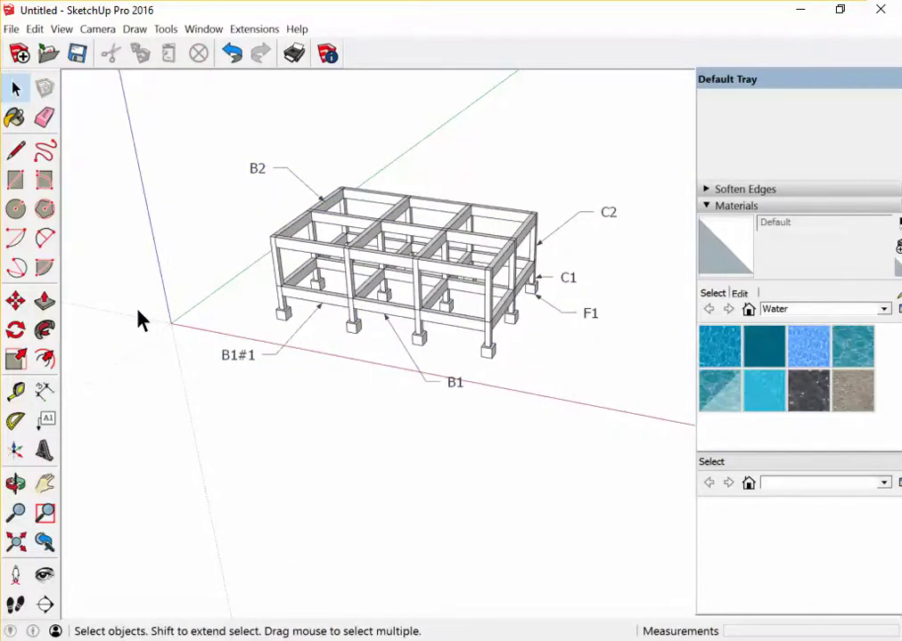
# - Erase the B1#1, B2, C2, C1, F1 and B1 labels with their leaders
pyautogui.press('e')
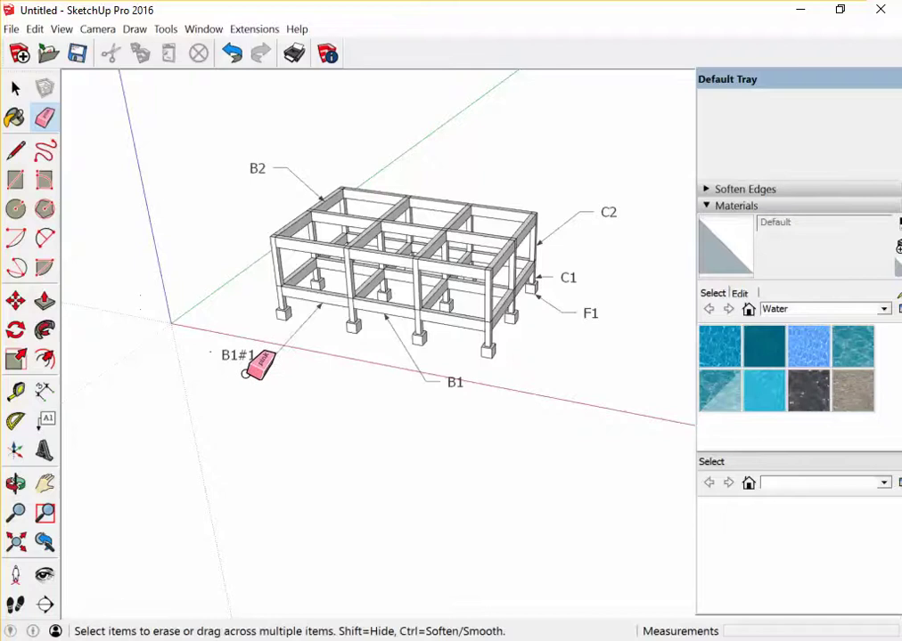
pyautogui.click(239, 355)
pyautogui.click(257, 169)
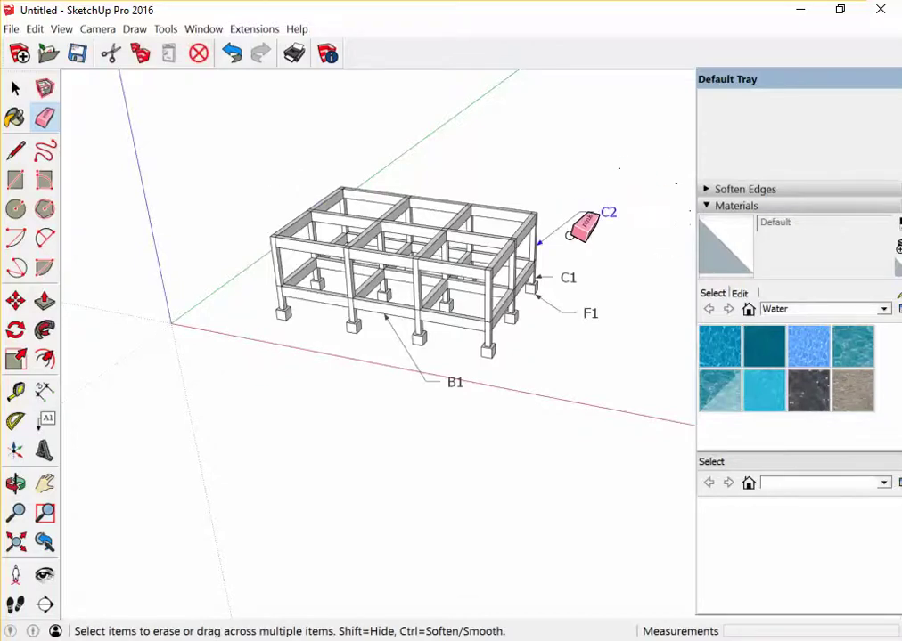
pyautogui.moveTo(571, 234); pyautogui.dragTo(581, 326)
pyautogui.click(453, 382)
pyautogui.scroll(-2, 452, 382)
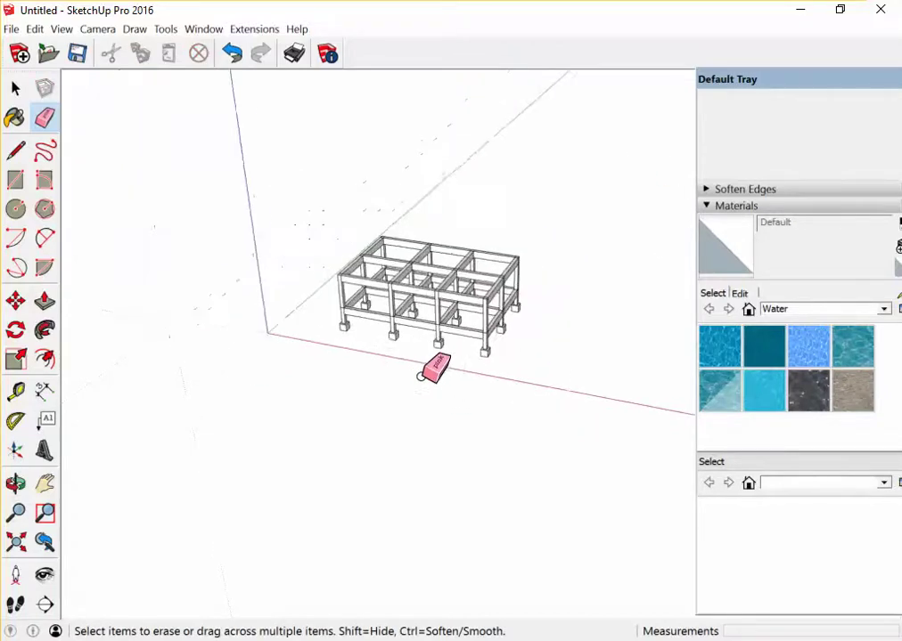
# - Close the materials tray and return to the Select tool
pyautogui.moveTo(703, 79); pyautogui.dragTo(686, 134)
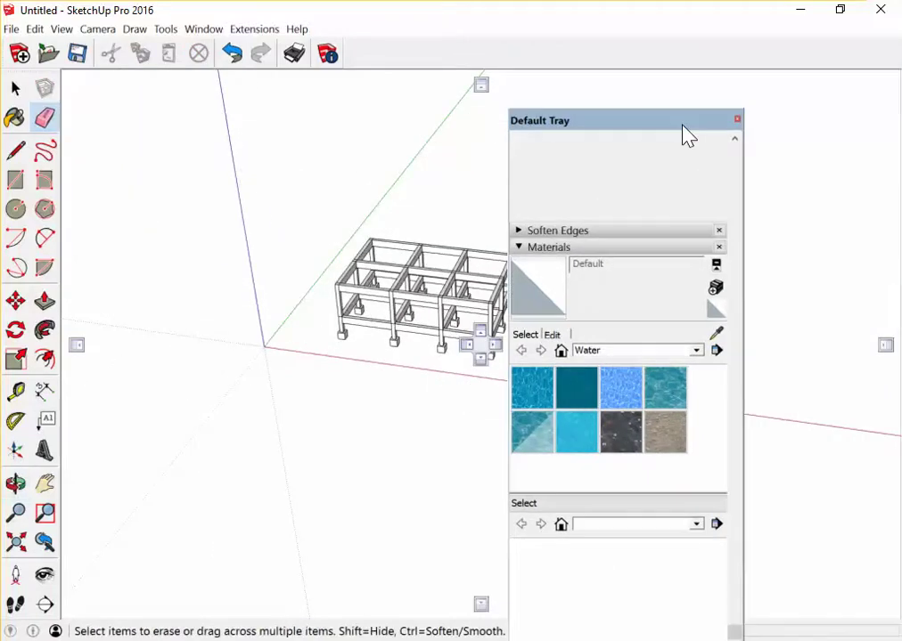
pyautogui.click(737, 119)
pyautogui.scroll(2, 352, 336)
pyautogui.scroll(2, 350, 324)
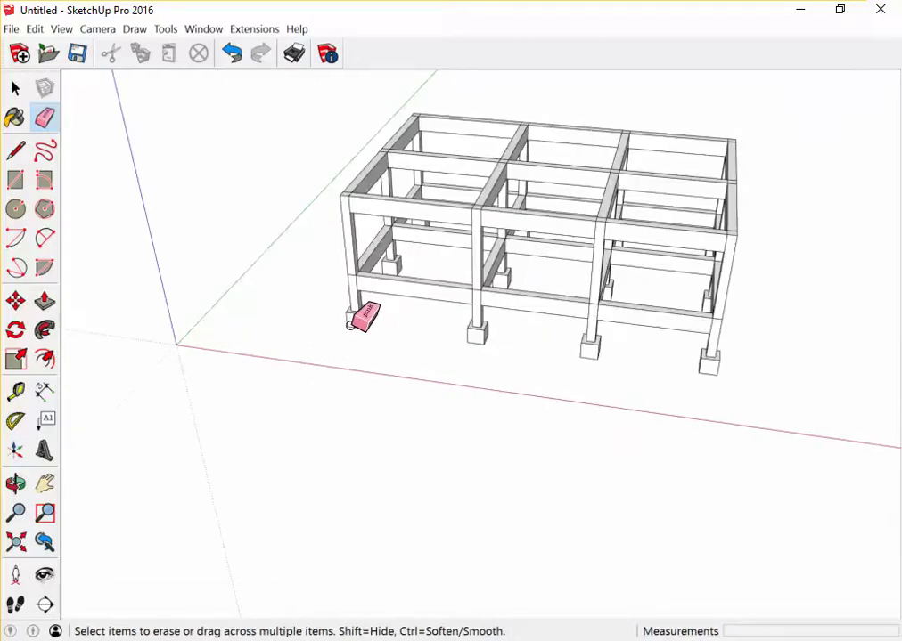
pyautogui.press('space')
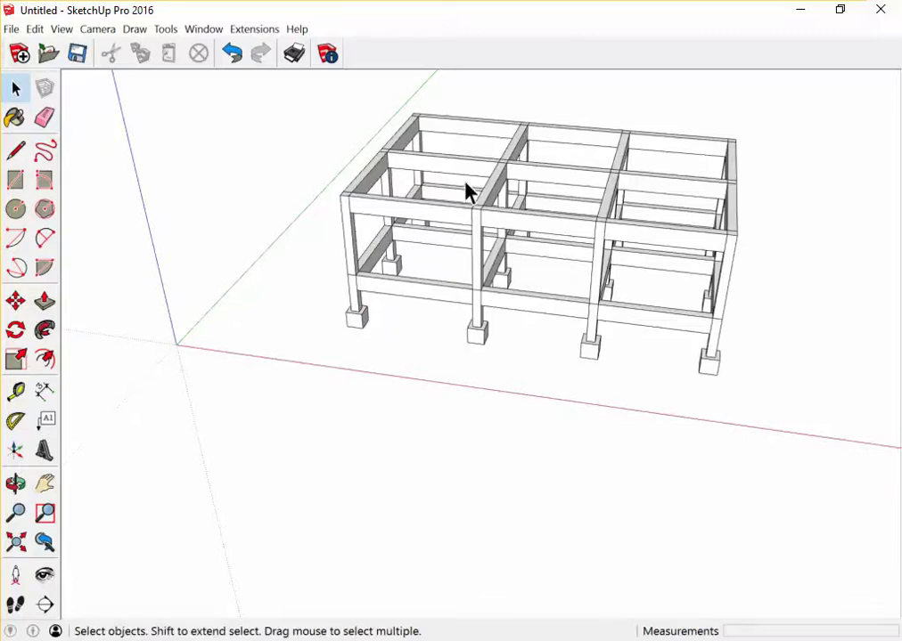
# - Show the Views and Styles toolbars, docking Styles beside the standard toolbar
pyautogui.rightClick(496, 65)
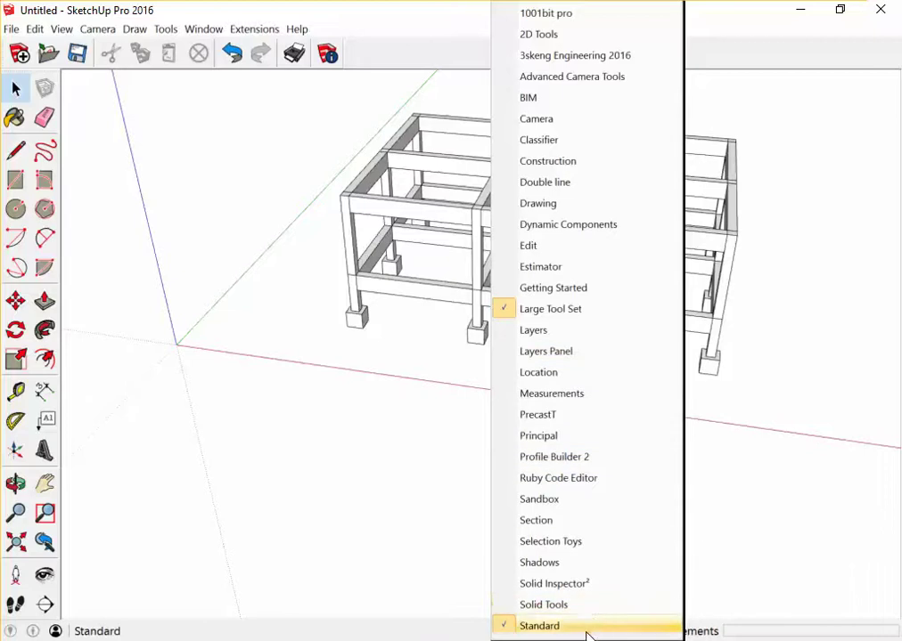
pyautogui.click(569, 592)
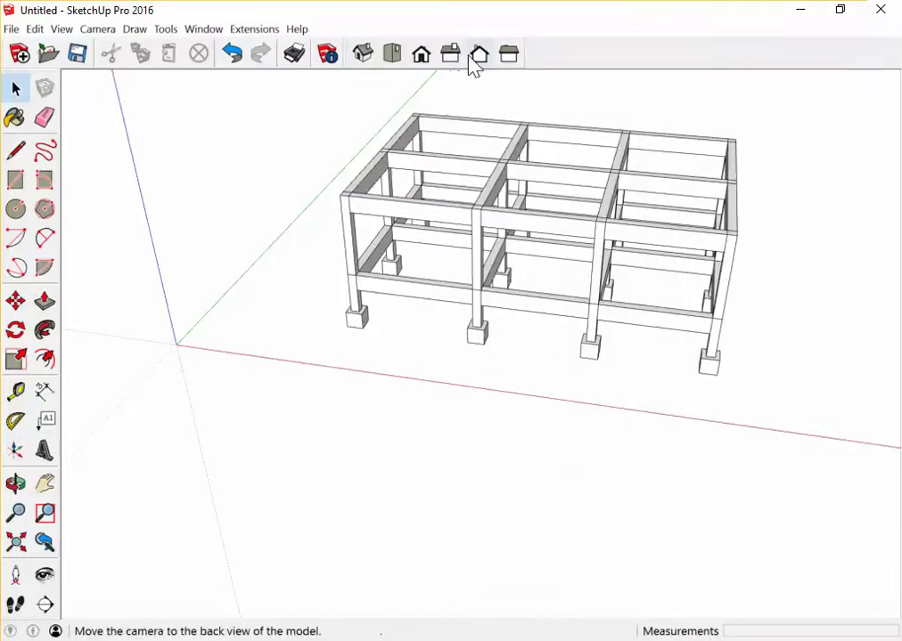
pyautogui.rightClick(626, 60)
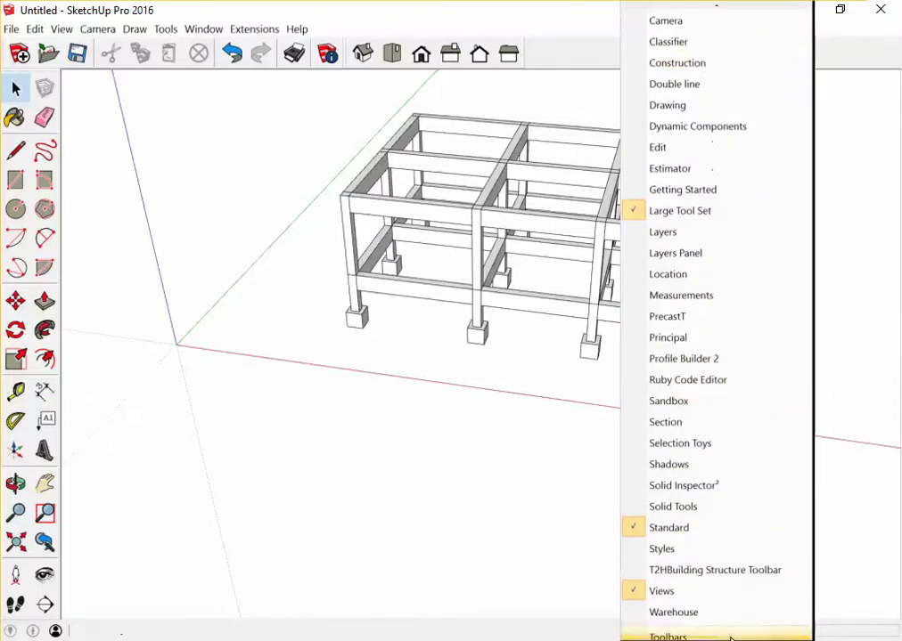
pyautogui.click(677, 551)
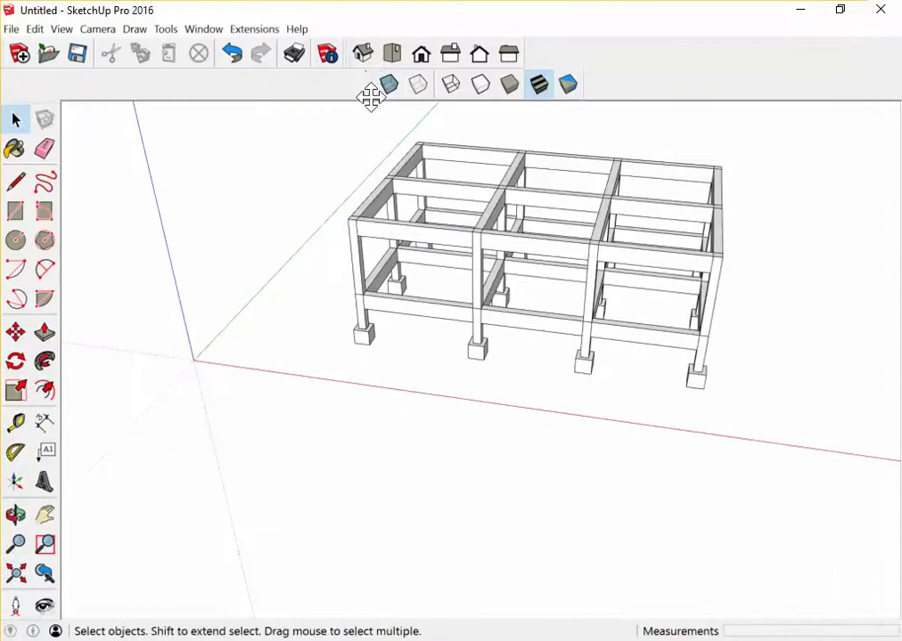
pyautogui.moveTo(371, 97); pyautogui.dragTo(517, 49)
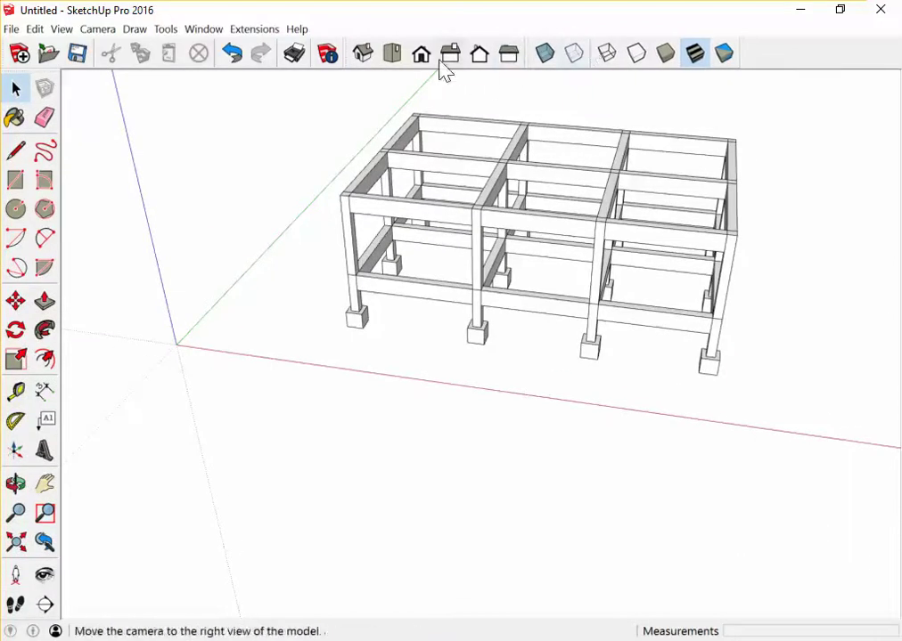
pyautogui.rightClick(786, 64)
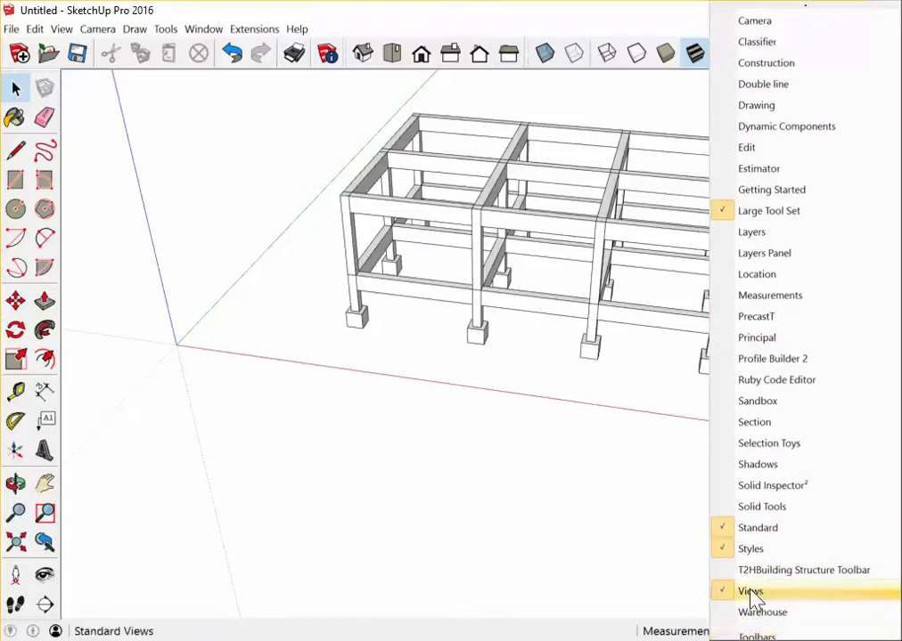
pyautogui.moveTo(756, 635)
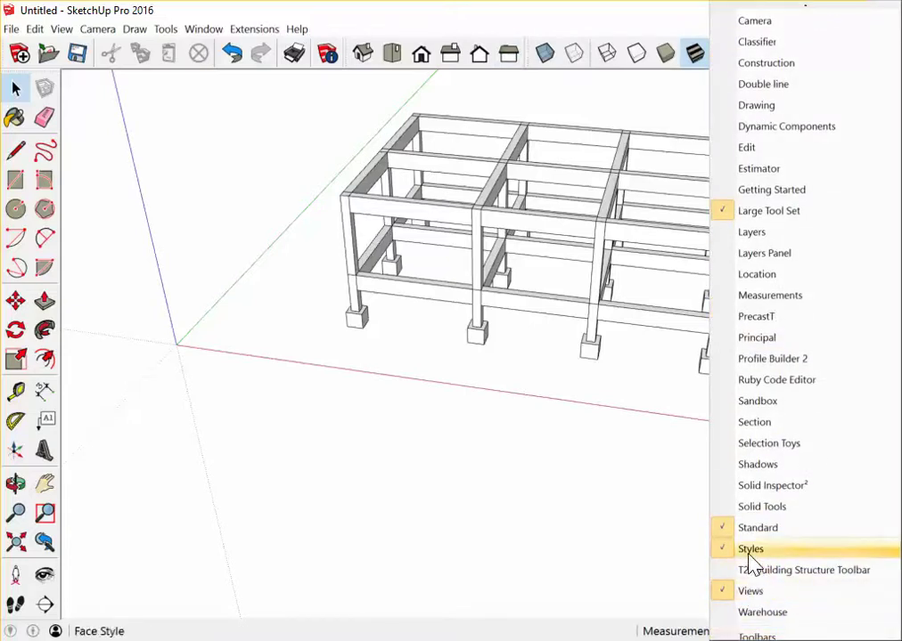
pyautogui.click(455, 373)
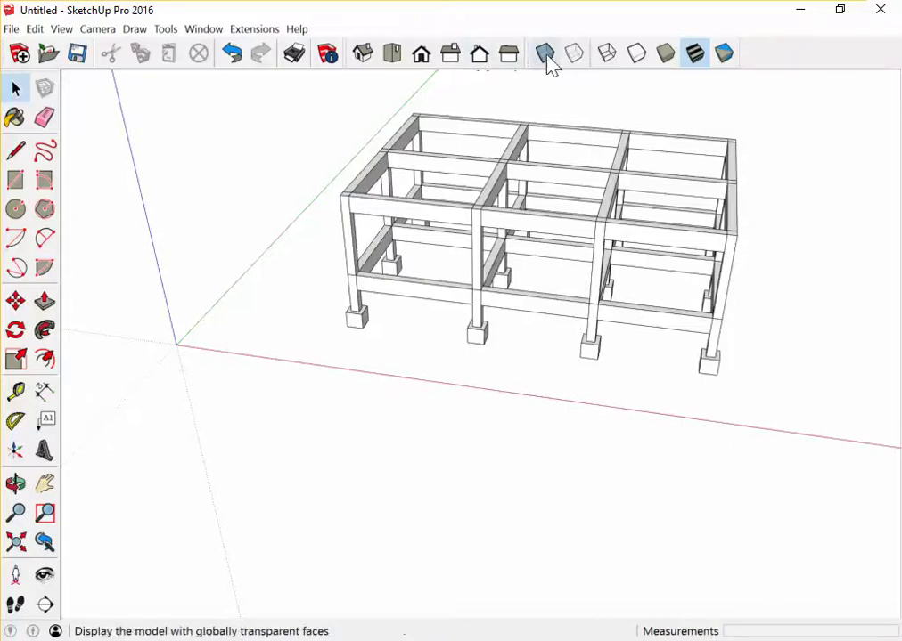
# - Step the frame through the Iso, Top, Front, Right, Back and Left standard views
pyautogui.click(367, 59)
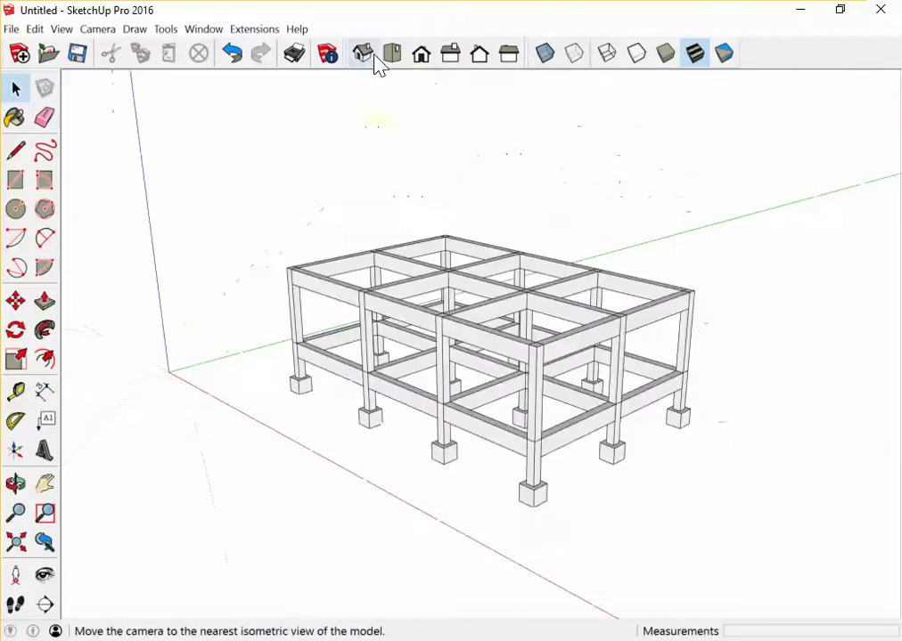
pyautogui.click(391, 57)
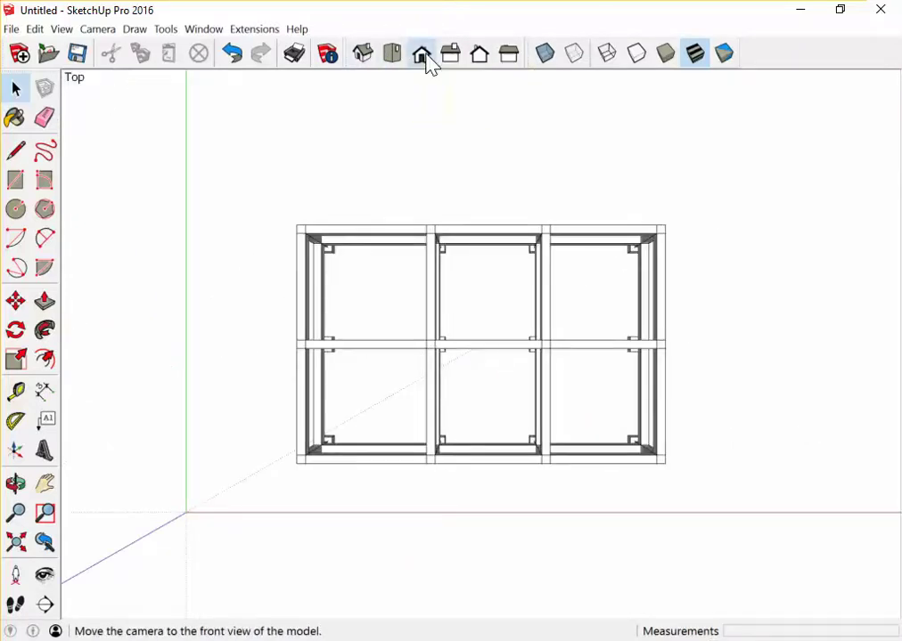
pyautogui.click(422, 59)
pyautogui.click(452, 62)
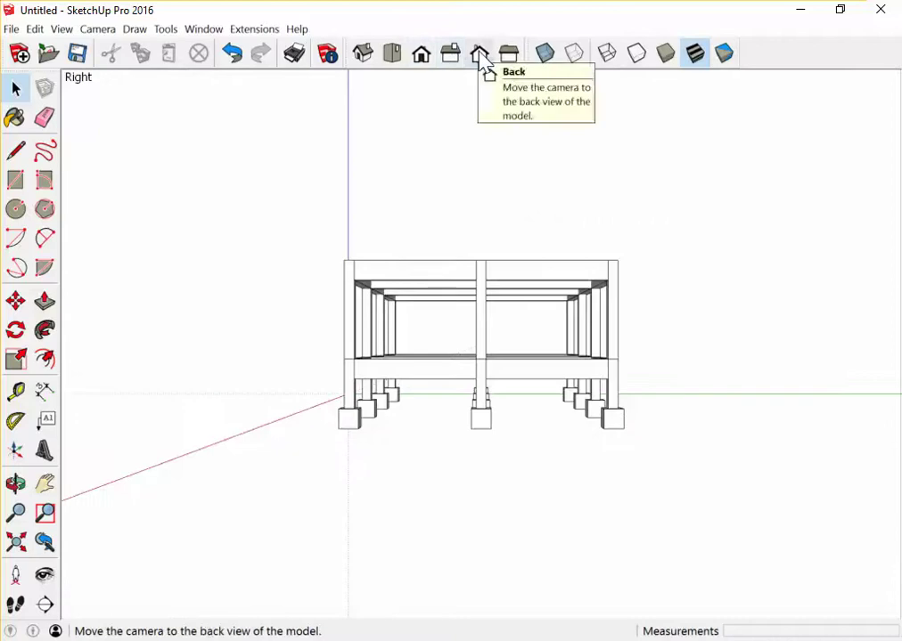
pyautogui.click(481, 60)
pyautogui.click(510, 63)
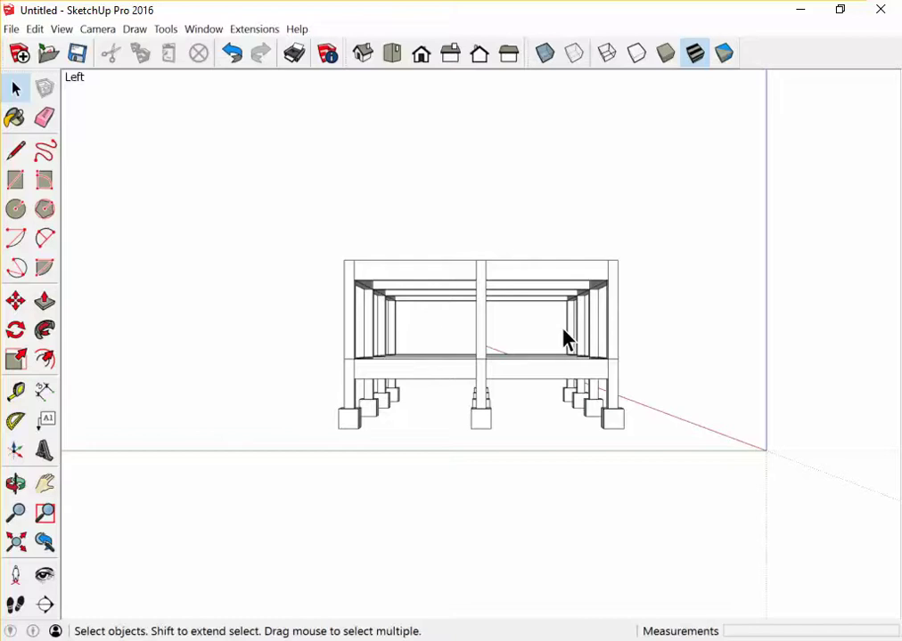
pyautogui.click(98, 30)
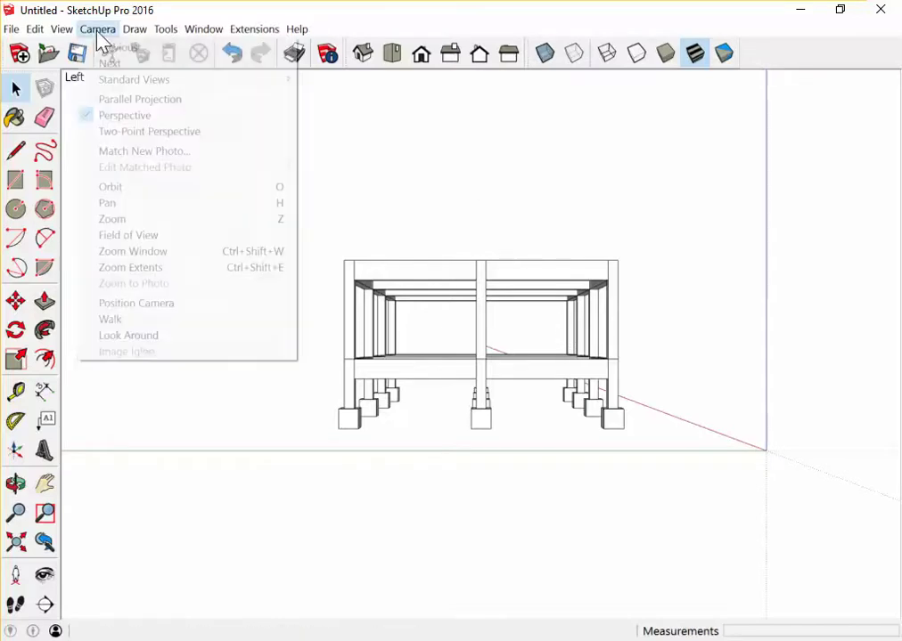
# - Switch to Parallel Projection, review Iso, Top, Front, Right, Back and Left, ending in Iso
pyautogui.click(127, 99)
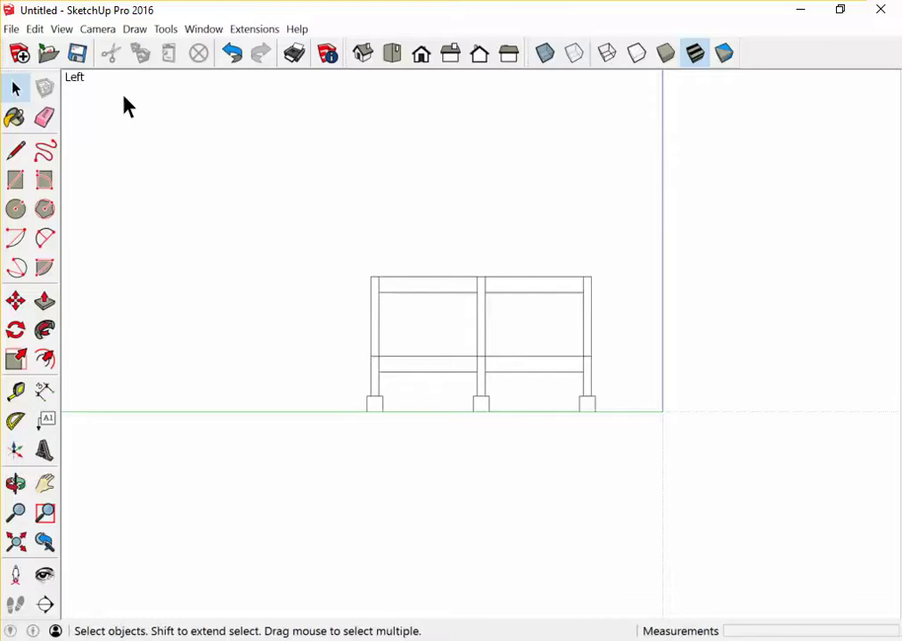
pyautogui.click(364, 55)
pyautogui.click(391, 56)
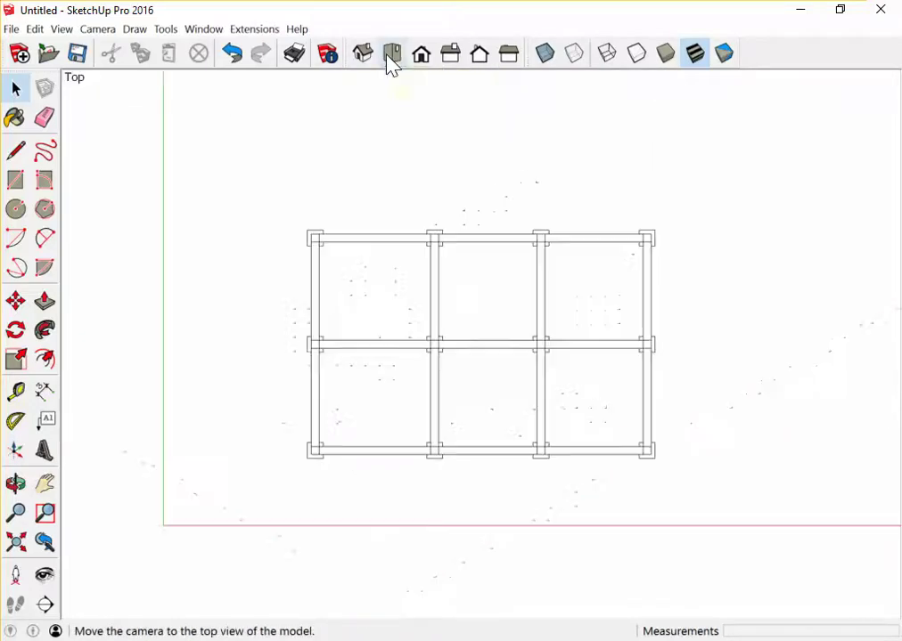
pyautogui.click(421, 55)
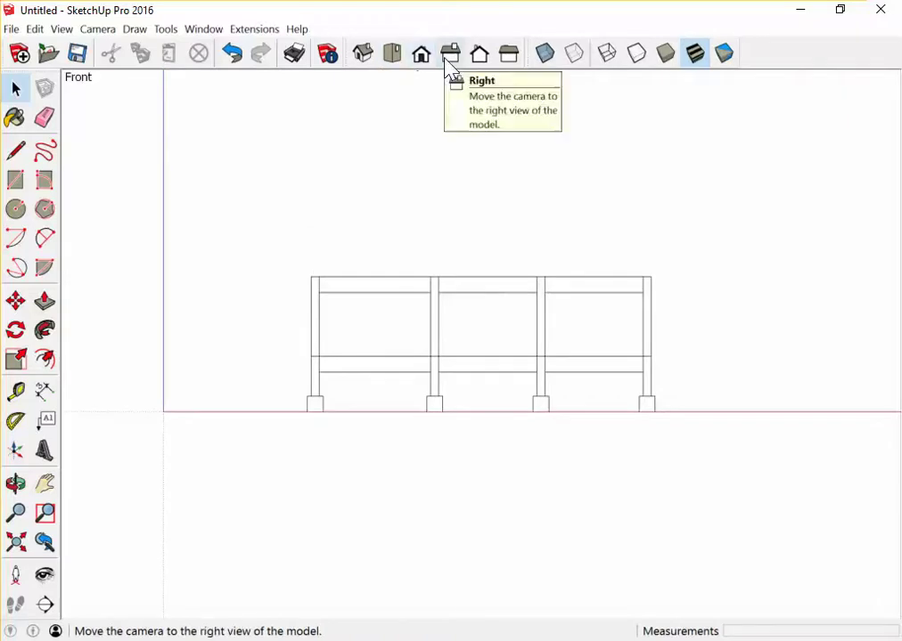
pyautogui.click(450, 55)
pyautogui.click(481, 61)
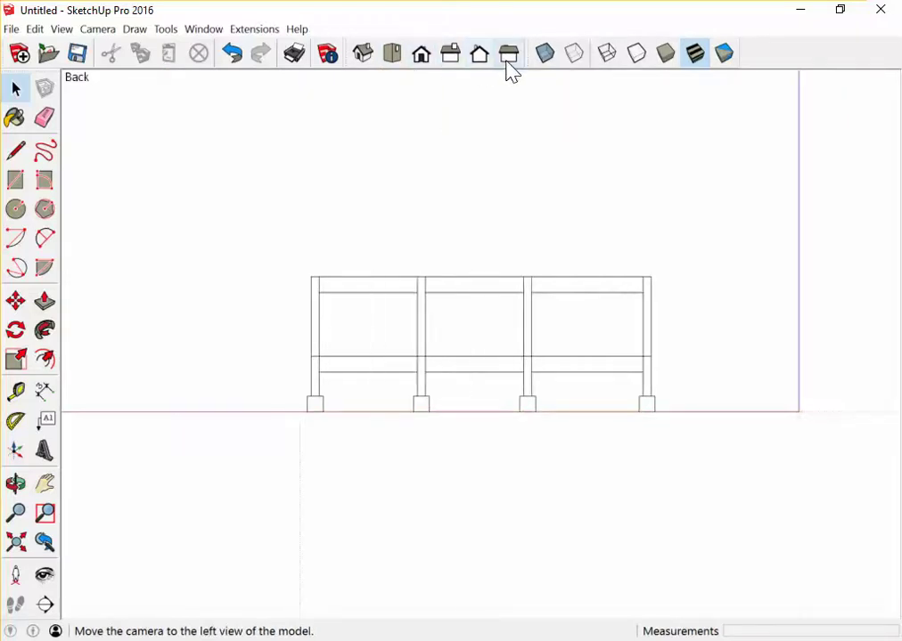
pyautogui.click(507, 66)
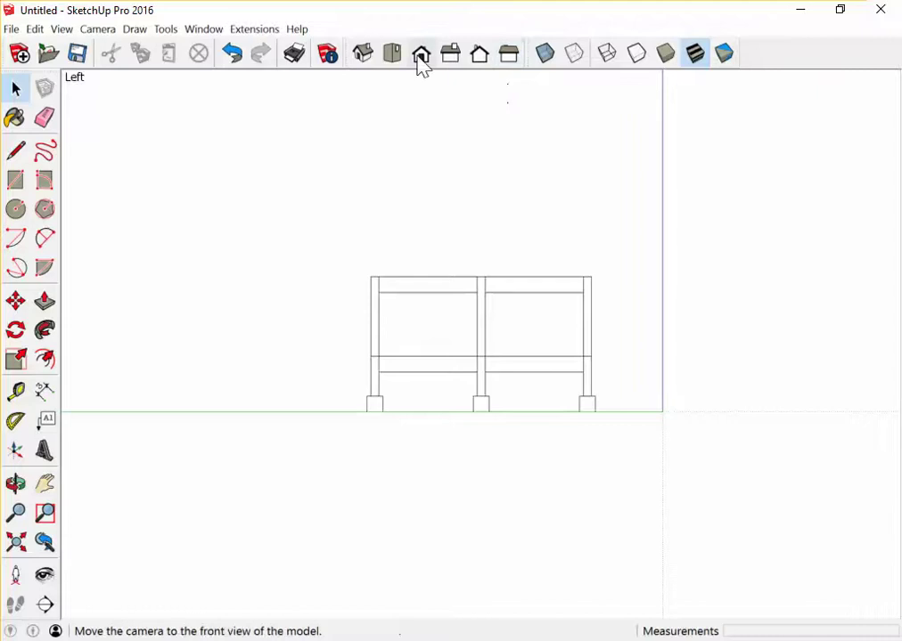
pyautogui.click(360, 55)
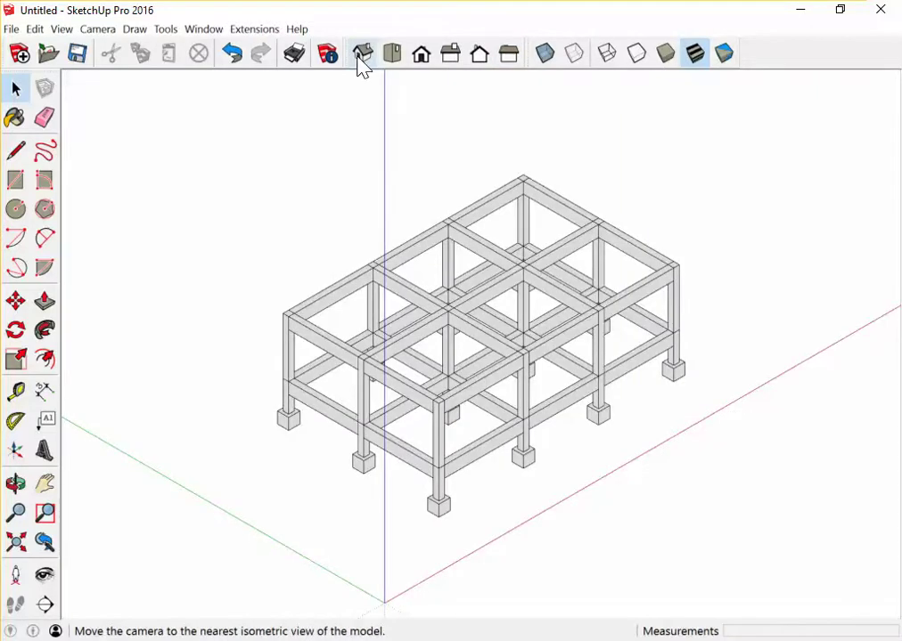
pyautogui.click(12, 28)
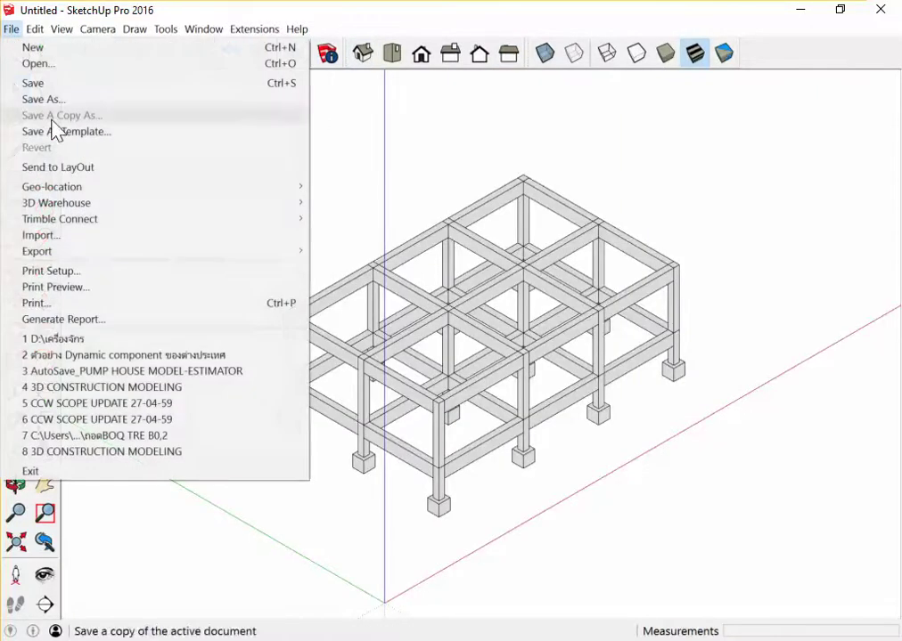
pyautogui.moveTo(38, 251)
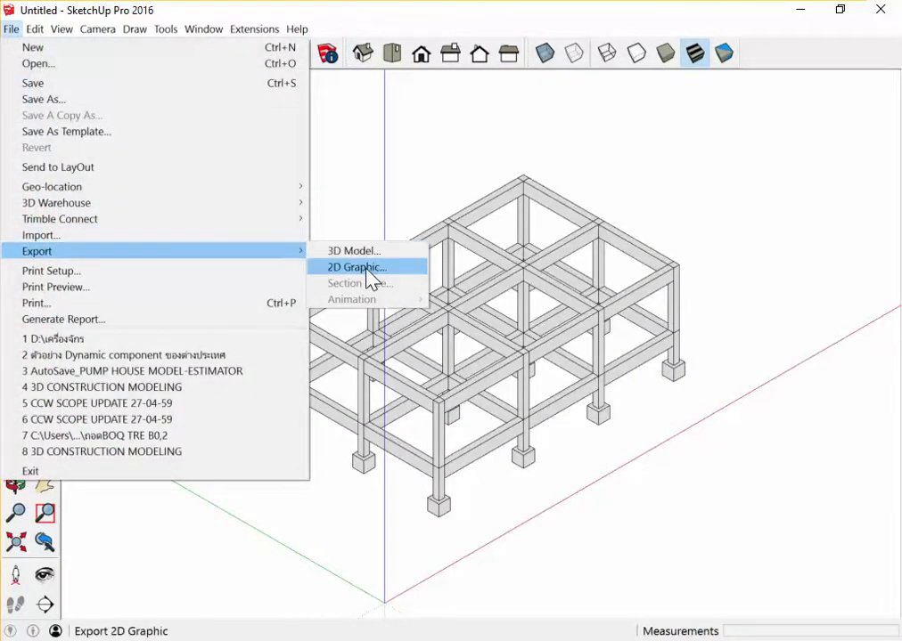
# - Set up a 2D graphic export as AutoCAD 2007 DWG with hidden-line options
pyautogui.click(368, 270)
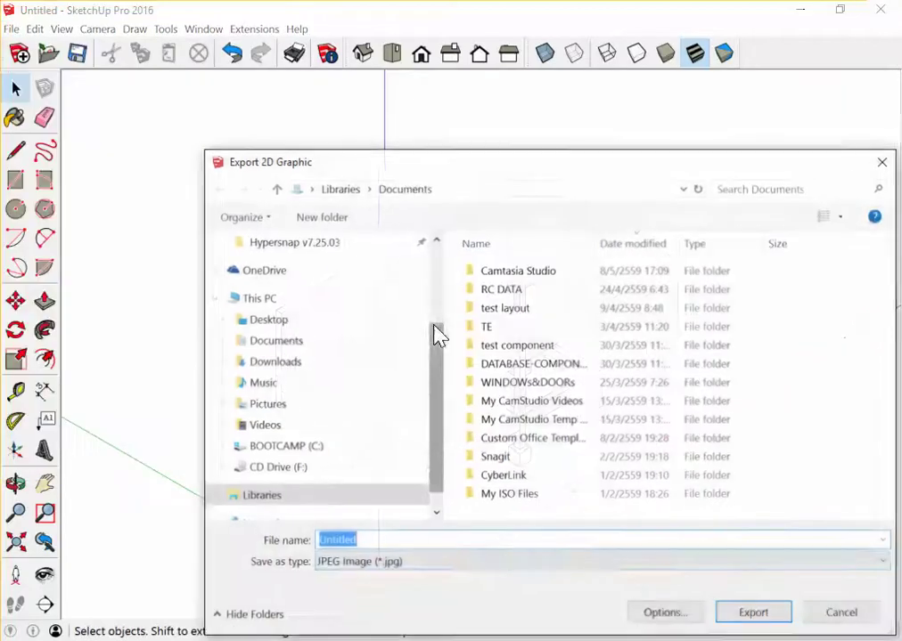
pyautogui.click(474, 563)
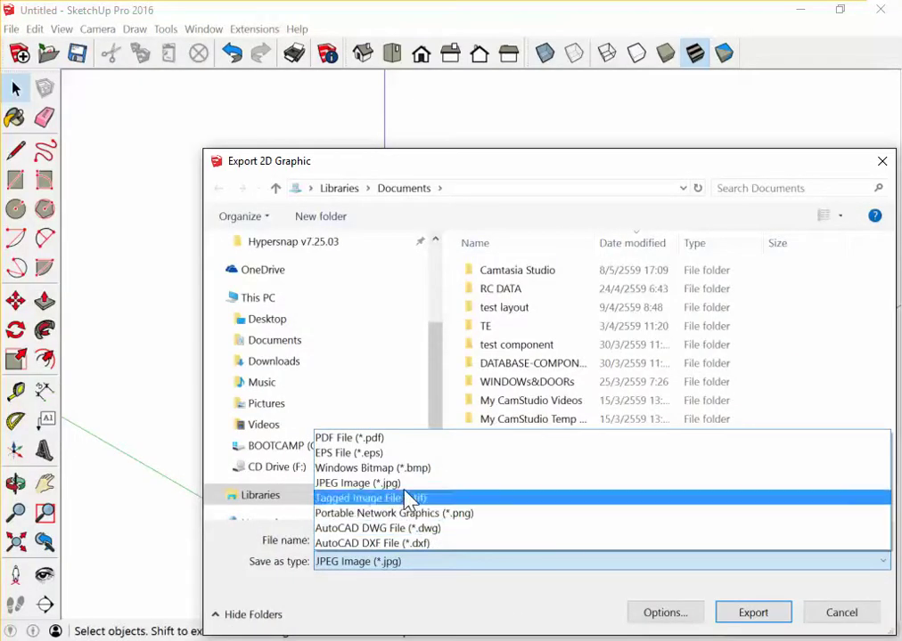
pyautogui.click(416, 530)
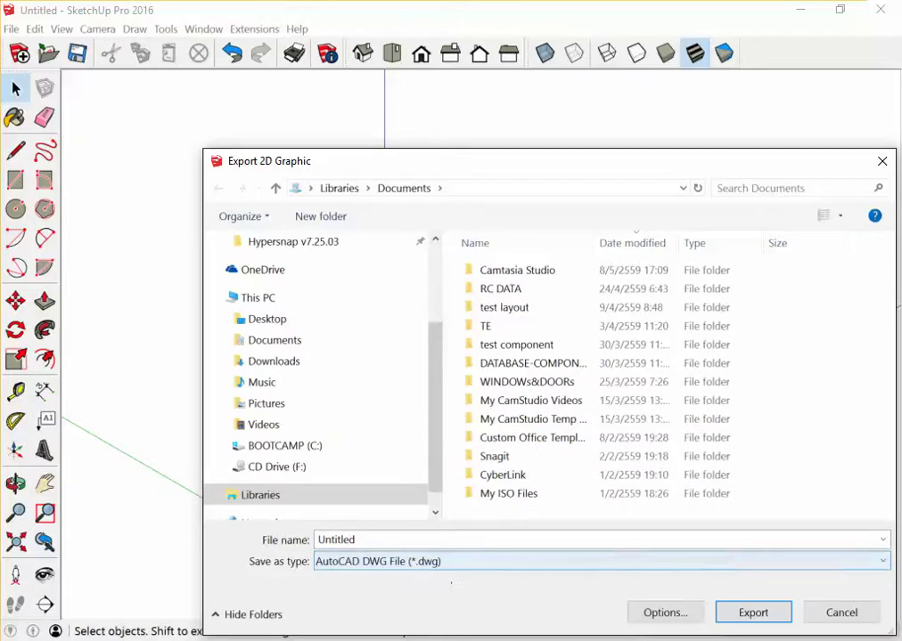
pyautogui.click(668, 626)
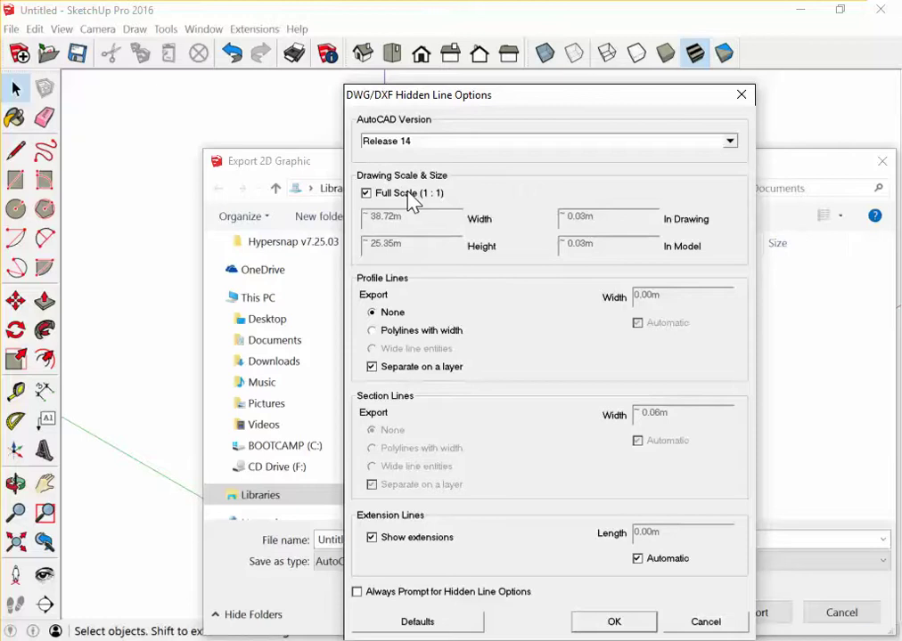
pyautogui.click(729, 143)
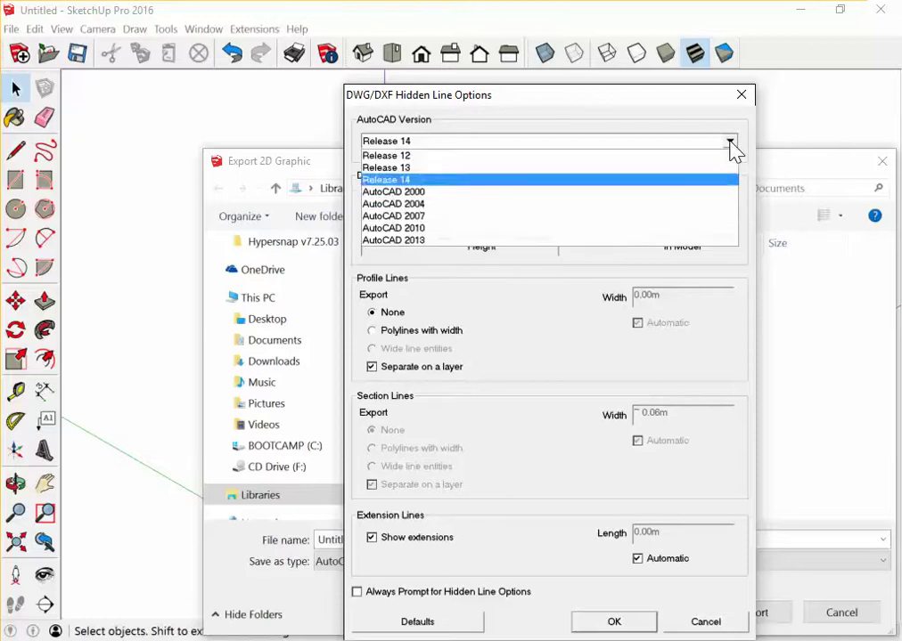
pyautogui.click(442, 217)
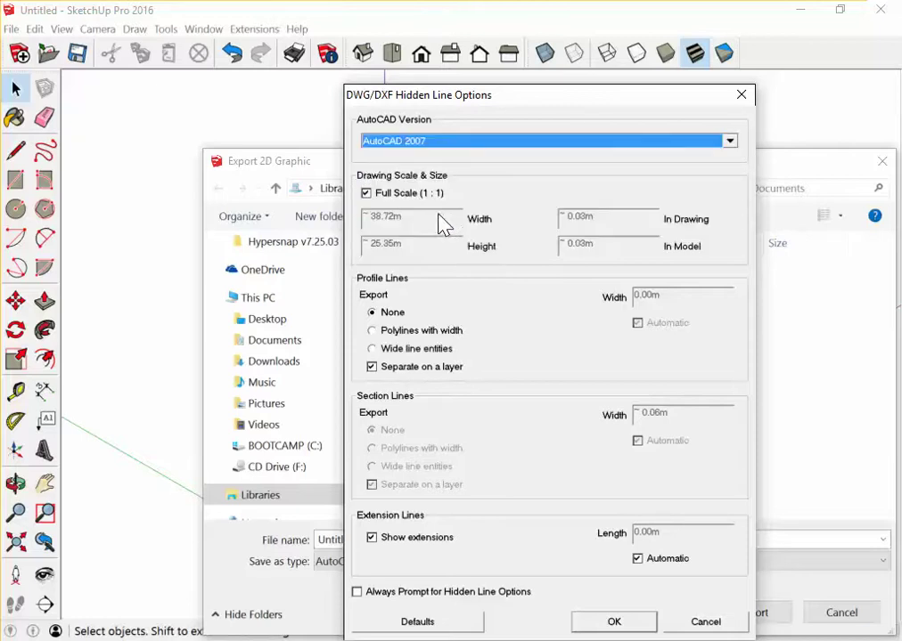
pyautogui.click(629, 625)
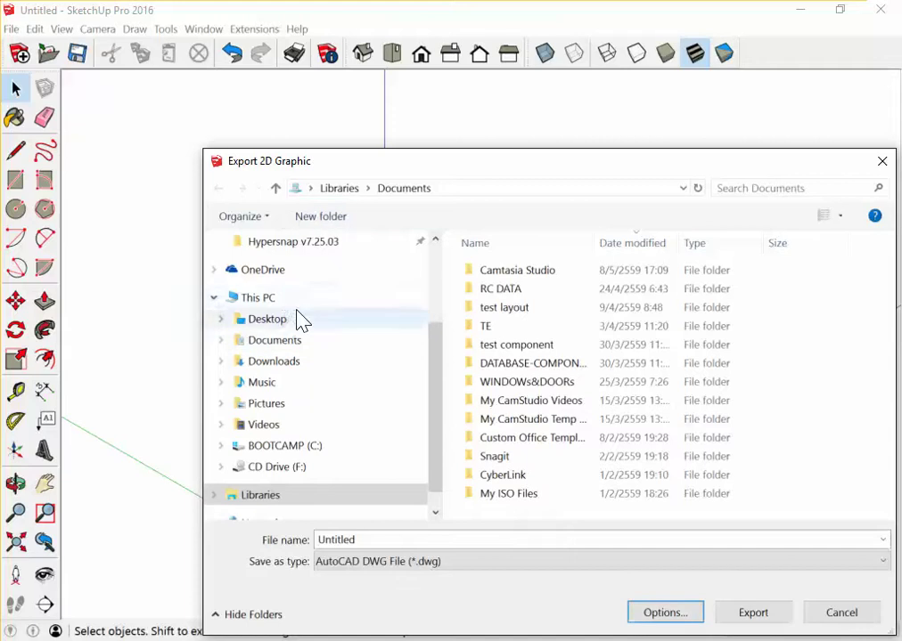
# - Save the DWG export to the Desktop as 'iso' and acknowledge the audit message
pyautogui.scroll(2, 282, 306)
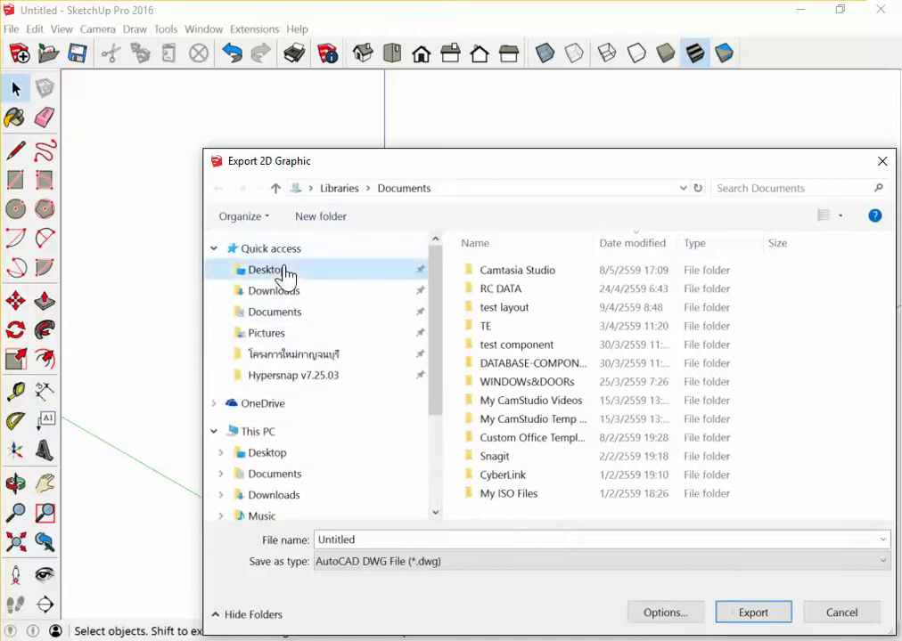
pyautogui.click(287, 271)
pyautogui.doubleClick(373, 539)
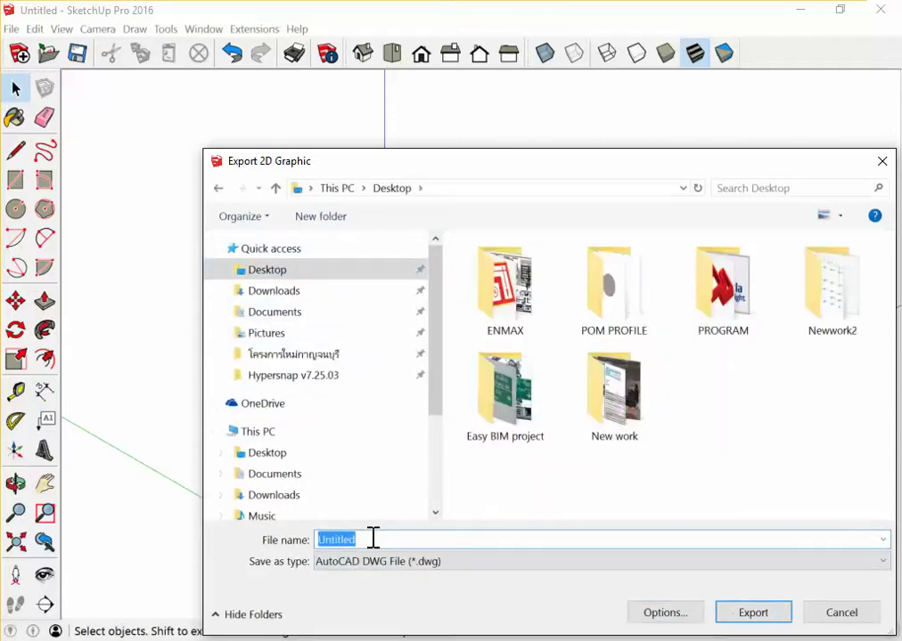
pyautogui.write('iso')
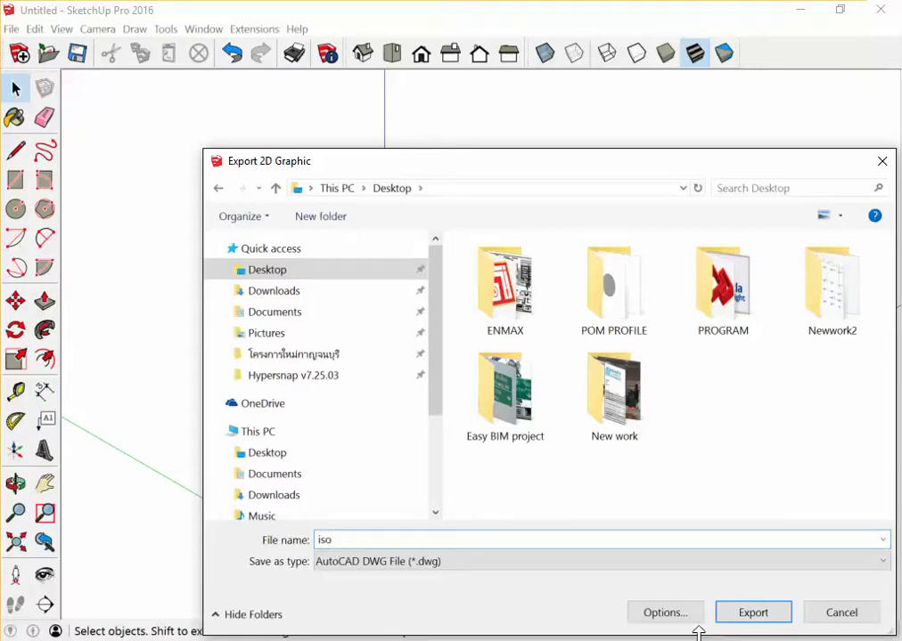
pyautogui.click(745, 616)
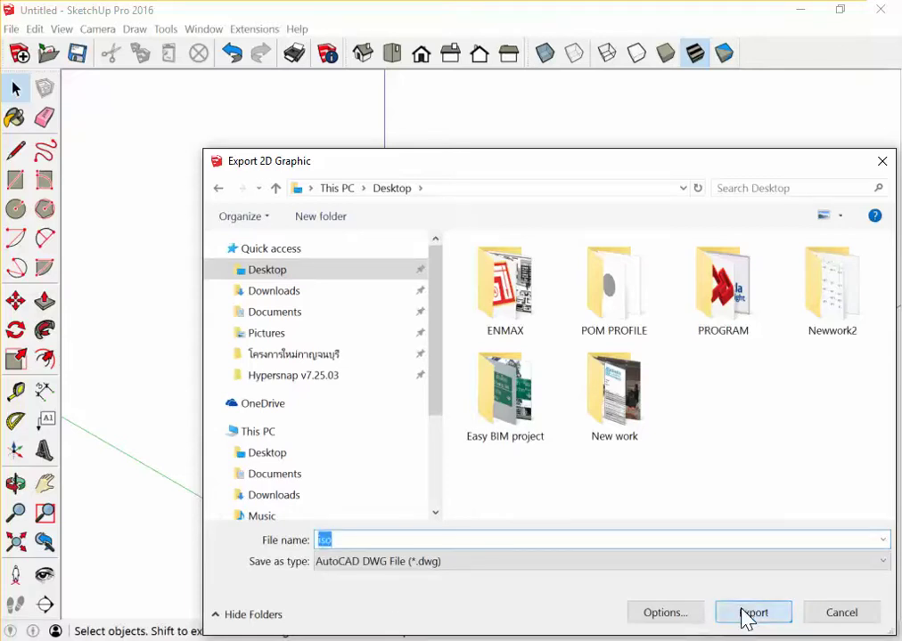
pyautogui.click(546, 378)
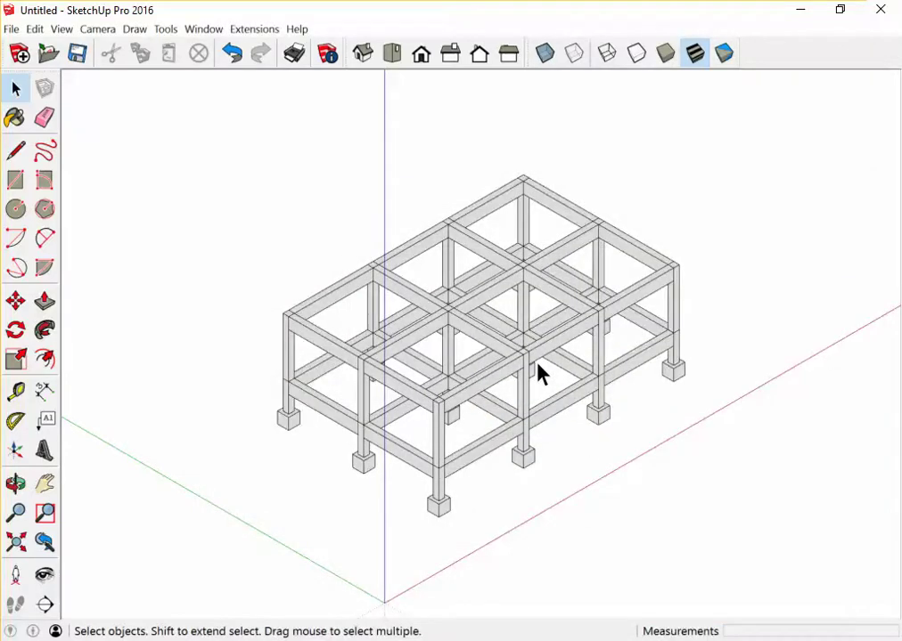
# - Export the Top view to the Desktop as the DWG file 'top'
pyautogui.click(388, 62)
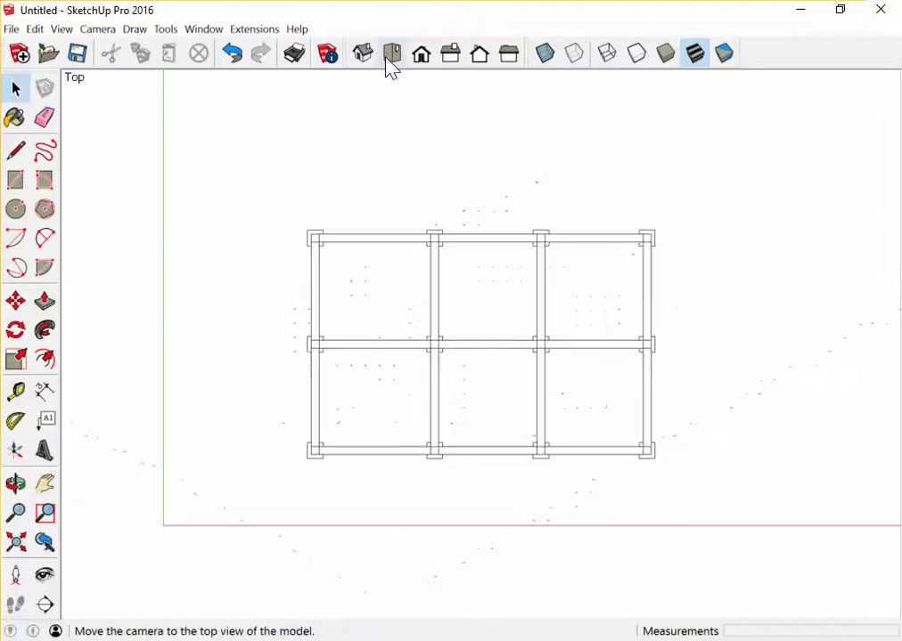
pyautogui.scroll(1, 422, 381)
pyautogui.scroll(1, 422, 379)
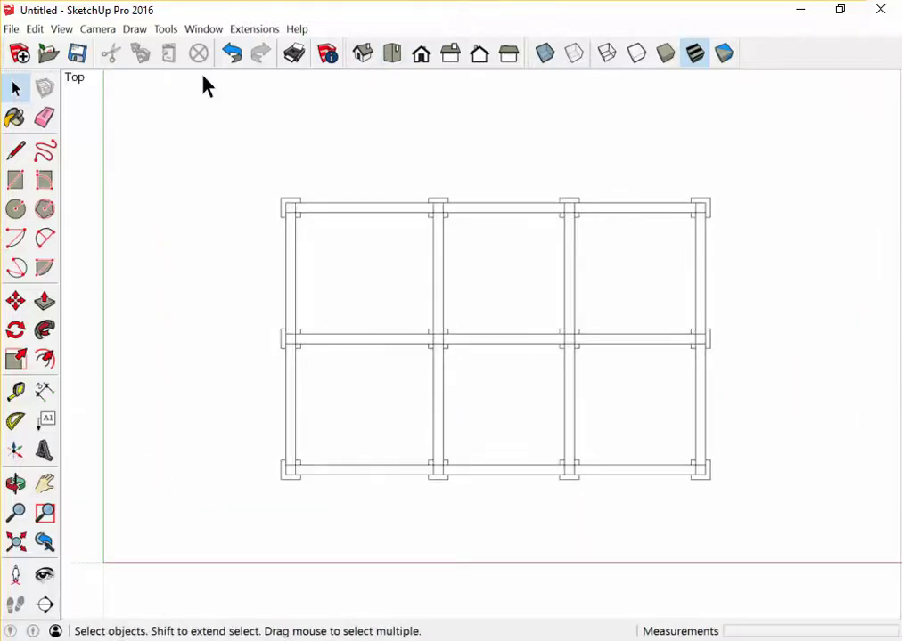
pyautogui.click(11, 29)
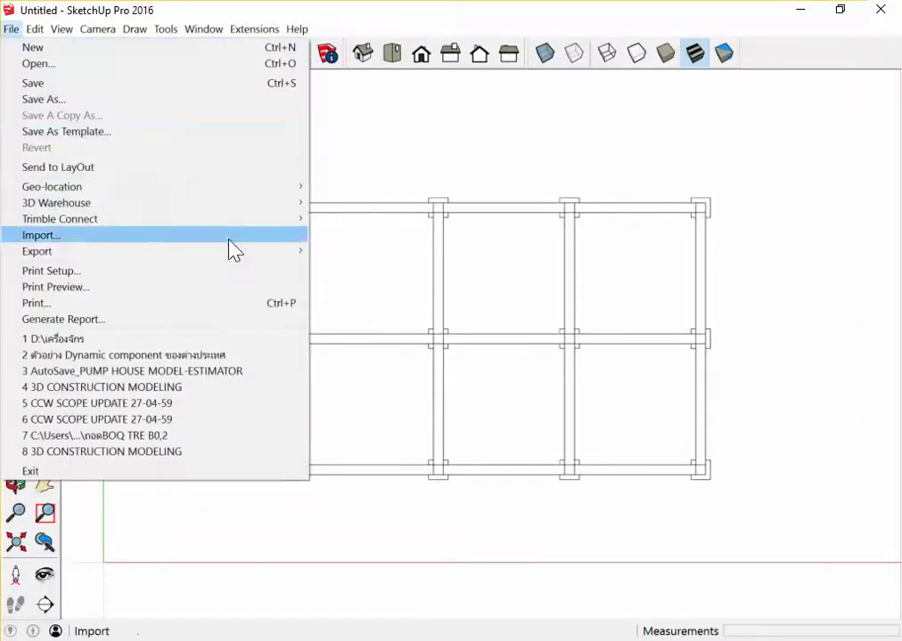
pyautogui.click(357, 272)
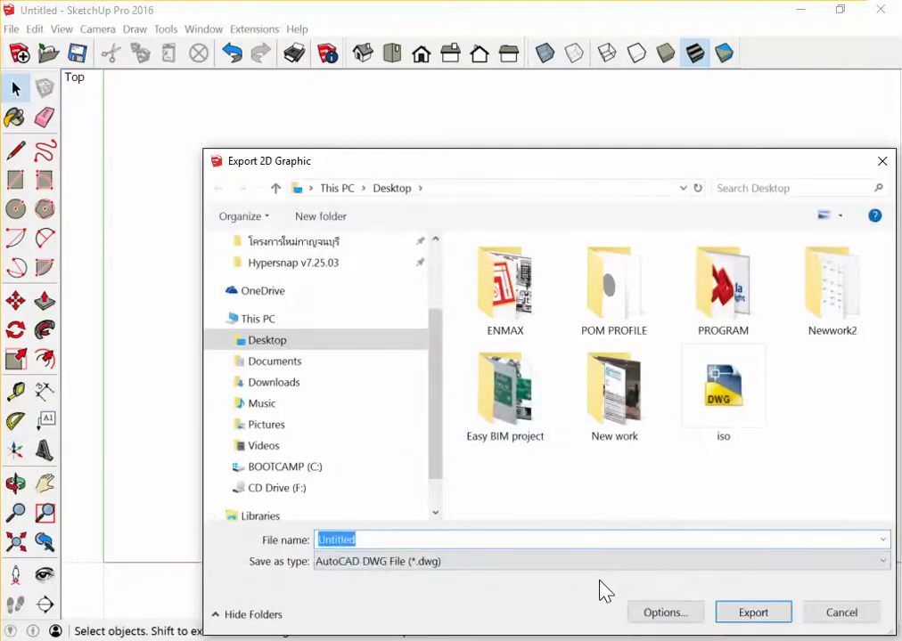
pyautogui.write('top')
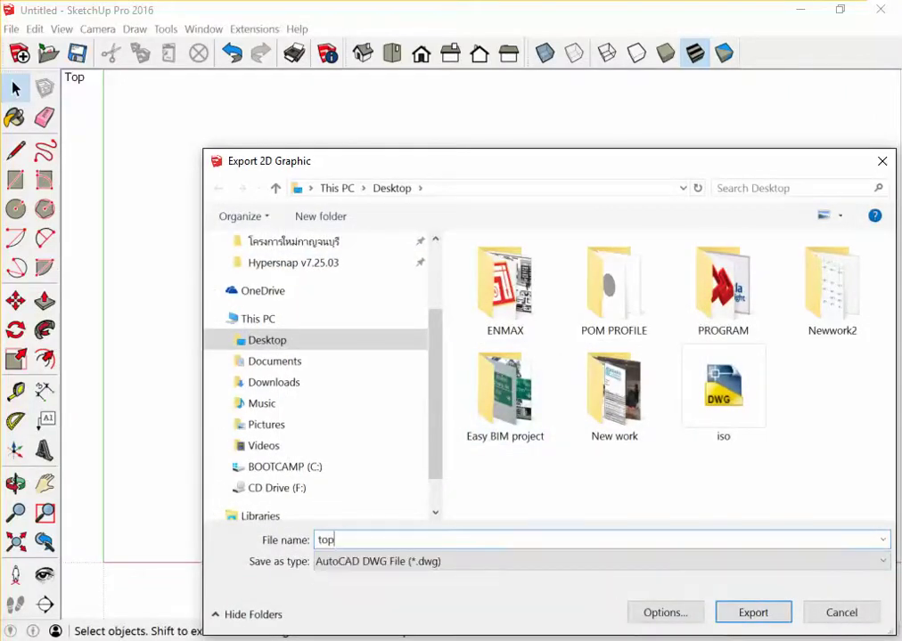
pyautogui.click(751, 615)
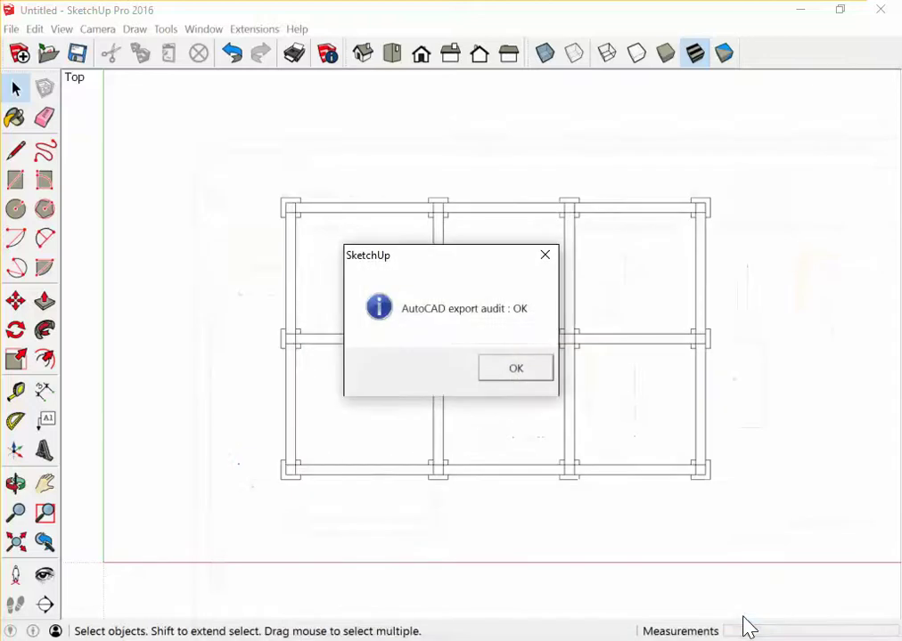
pyautogui.click(517, 370)
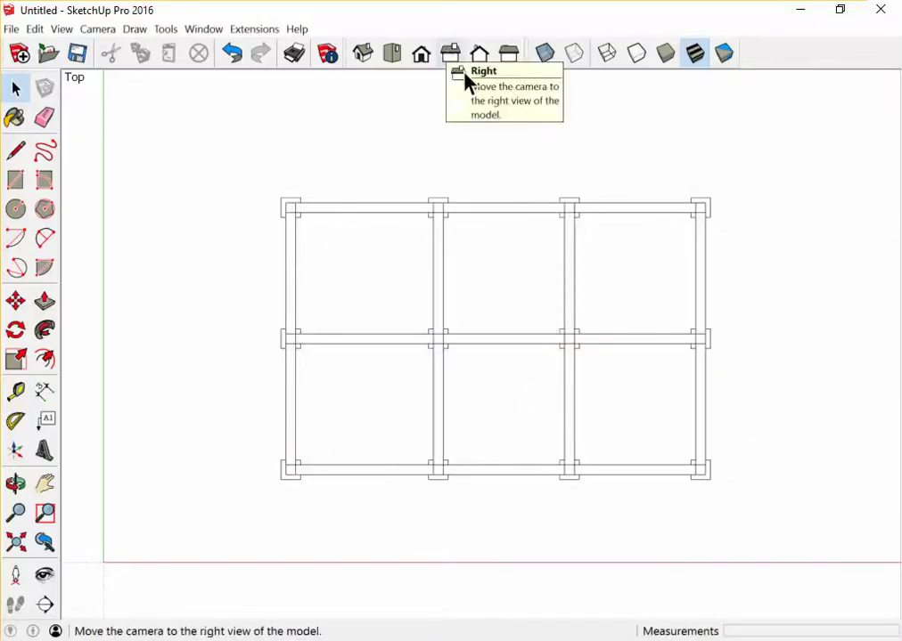
# - Export the Front view as the DWG file 'front', then minimise SketchUp
pyautogui.click(422, 54)
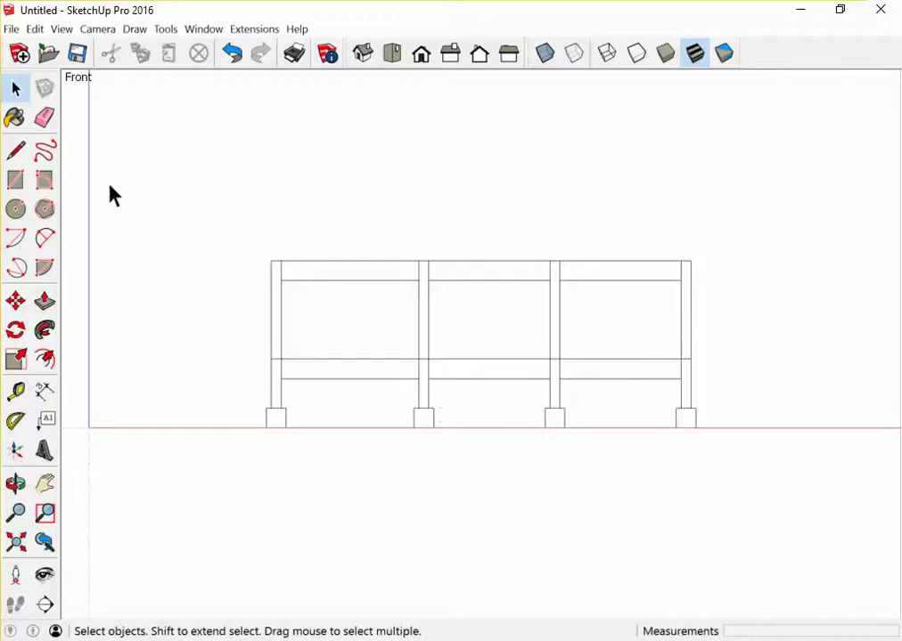
pyautogui.click(12, 29)
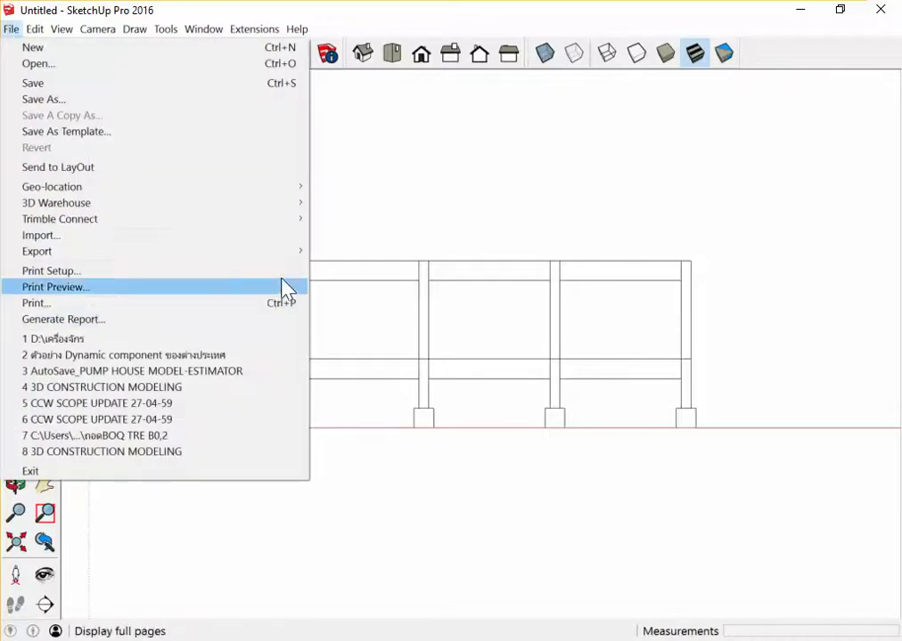
pyautogui.moveTo(37, 251)
pyautogui.click(368, 278)
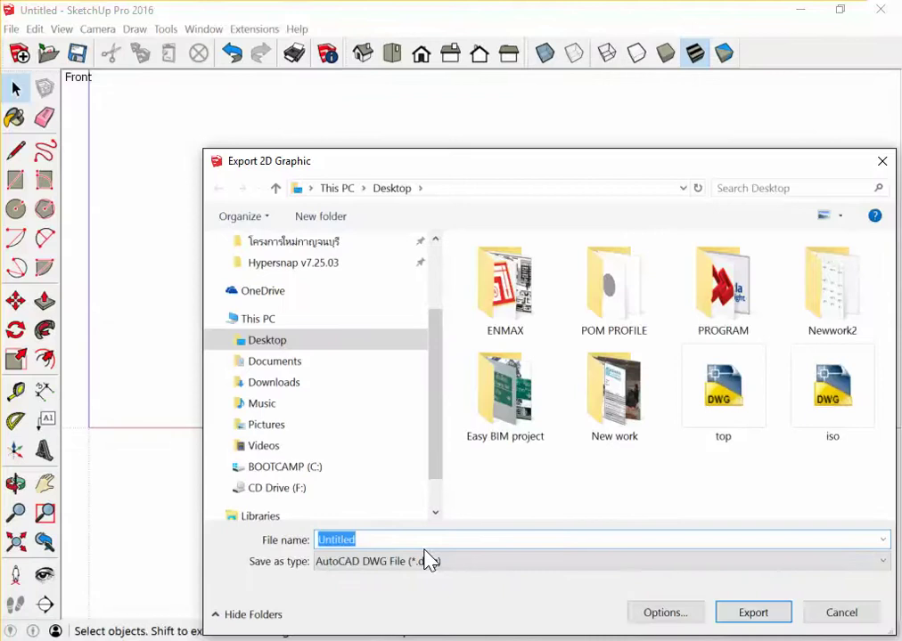
pyautogui.write('front')
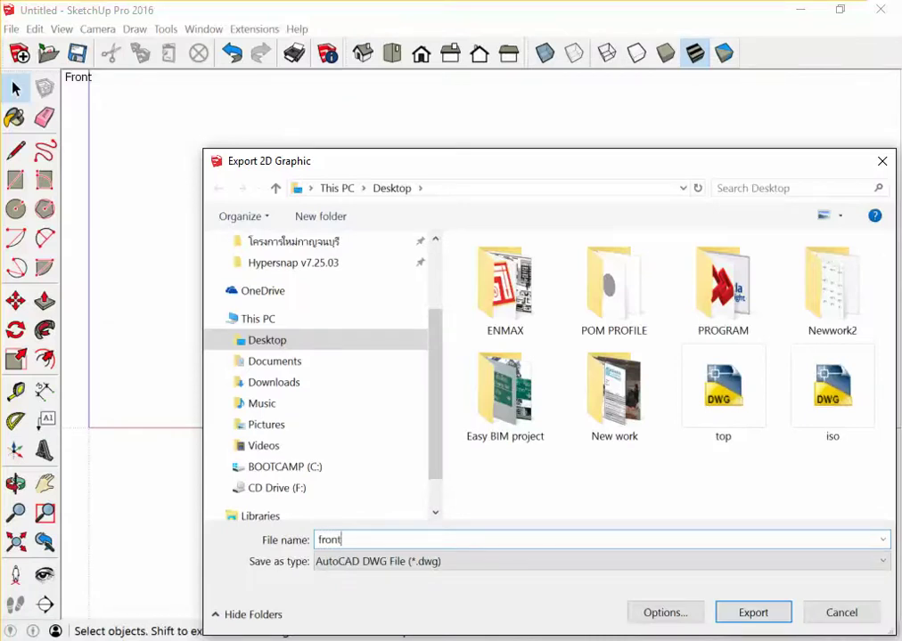
pyautogui.press('Return')
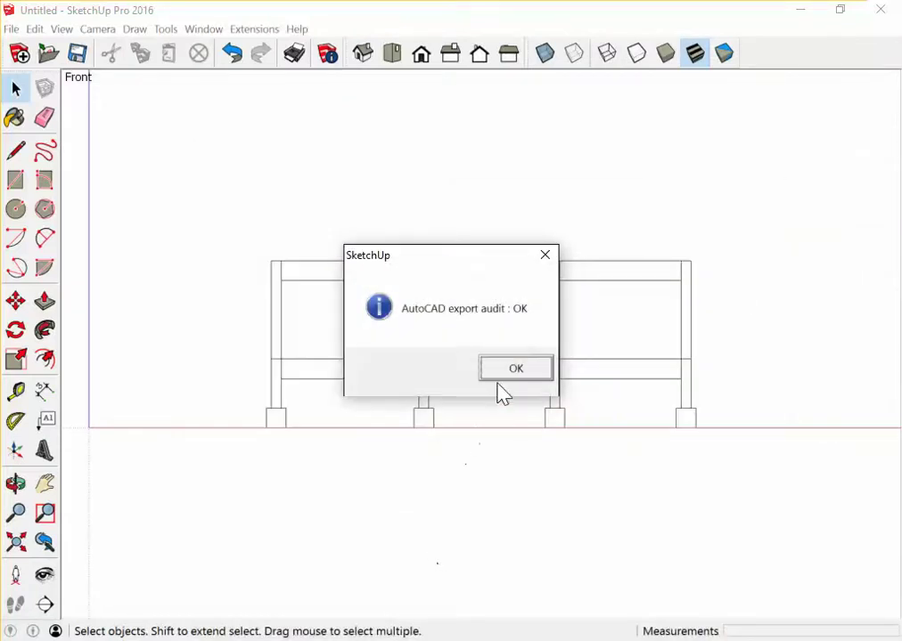
pyautogui.click(515, 369)
pyautogui.click(807, 10)
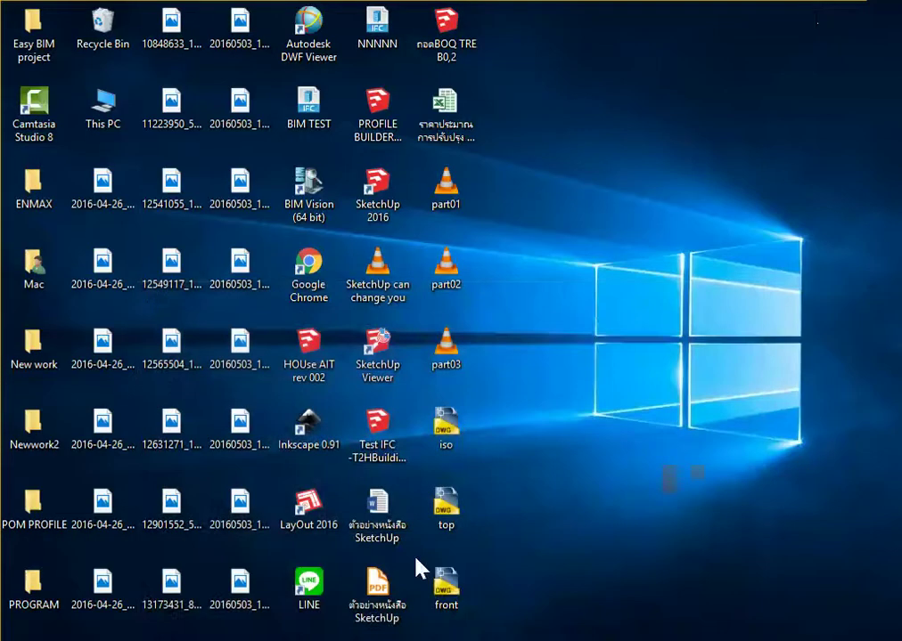
# - Open iso.dwg in AutoCAD 2007 and zoom around to check the isometric frame wireframe
pyautogui.doubleClick(445, 425)
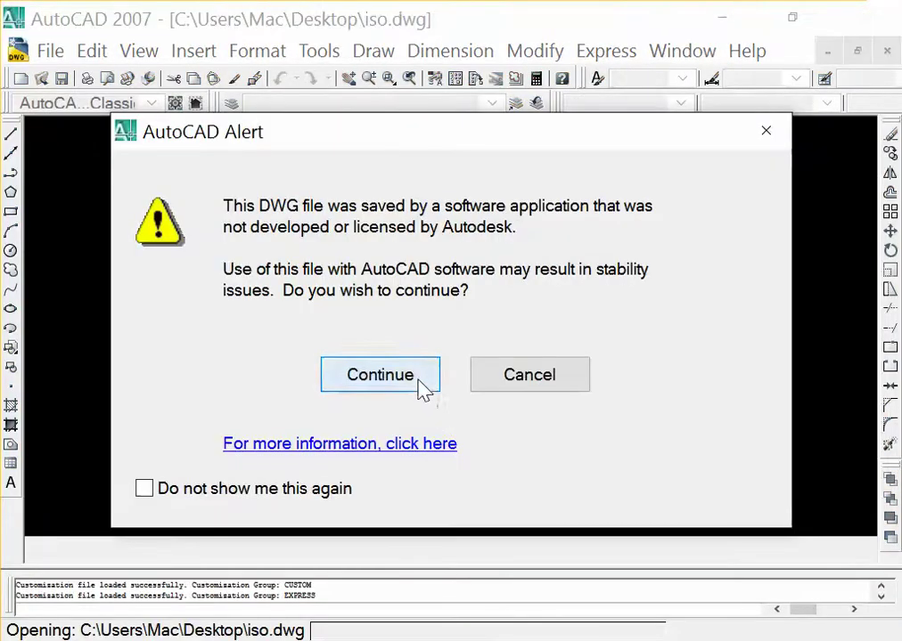
pyautogui.click(418, 382)
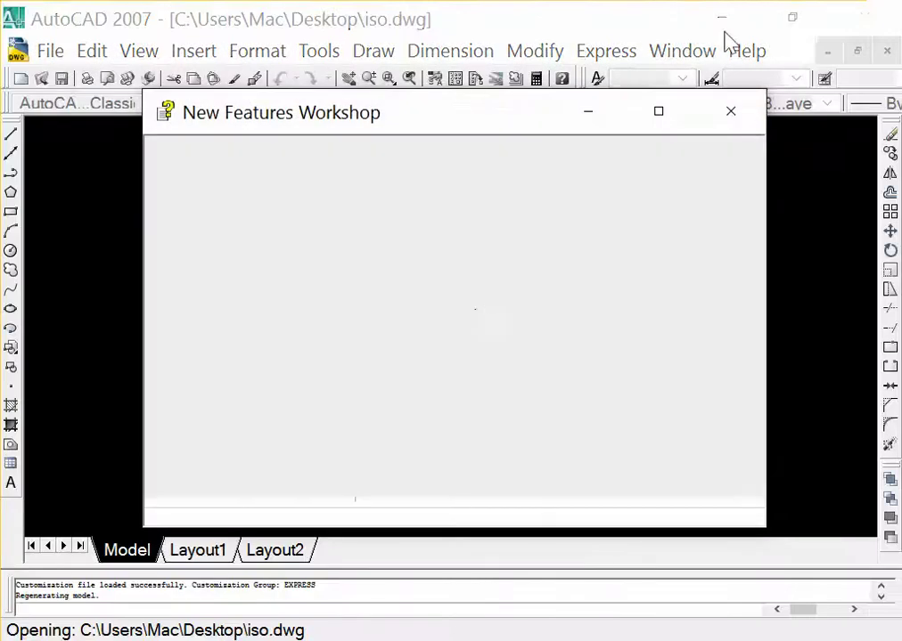
pyautogui.click(731, 121)
pyautogui.scroll(3, 192, 305)
pyautogui.scroll(-4, 232, 272)
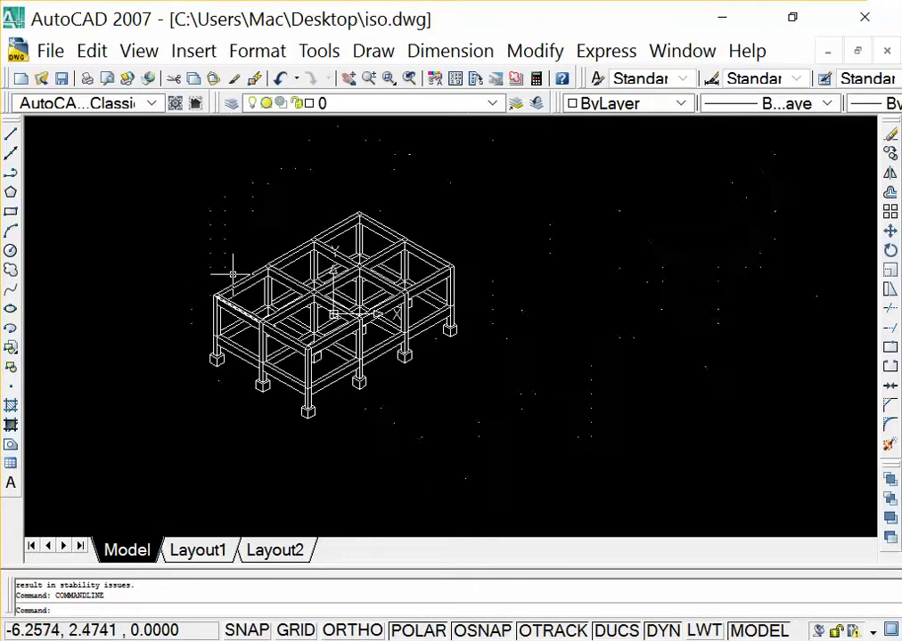
pyautogui.scroll(2, 233, 274)
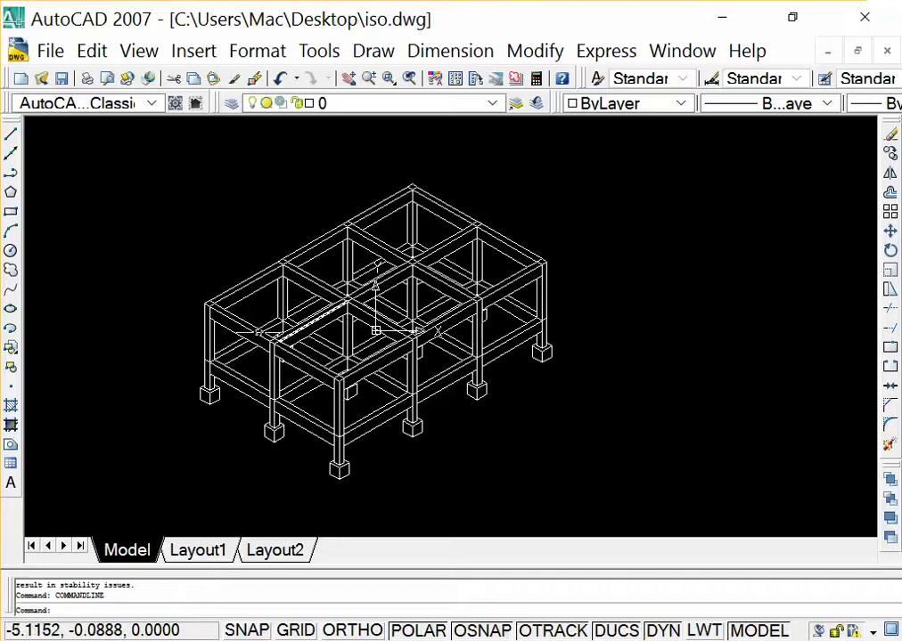
pyautogui.scroll(-2, 267, 303)
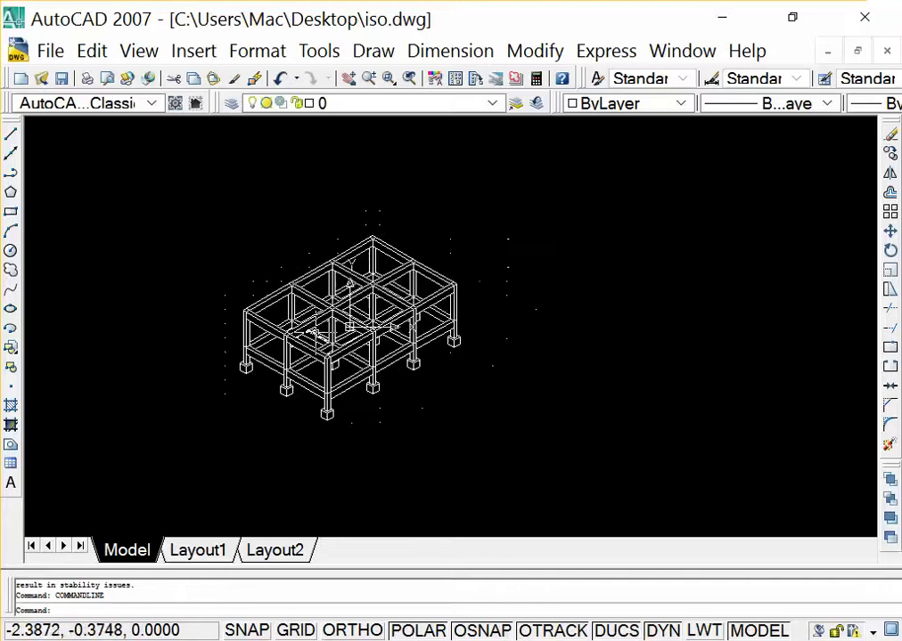
pyautogui.scroll(-2, 347, 308)
pyautogui.scroll(1, 318, 317)
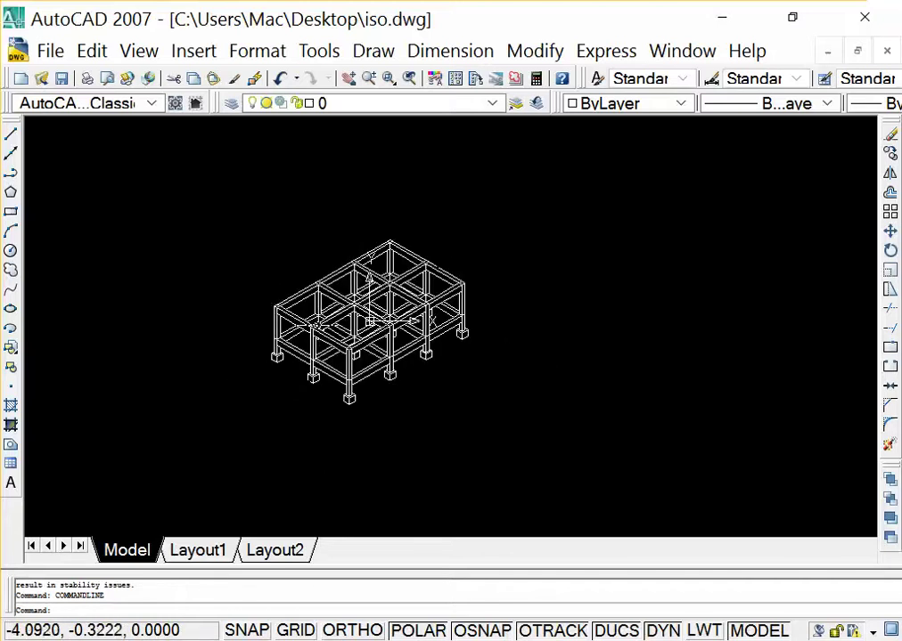
pyautogui.scroll(1, 321, 318)
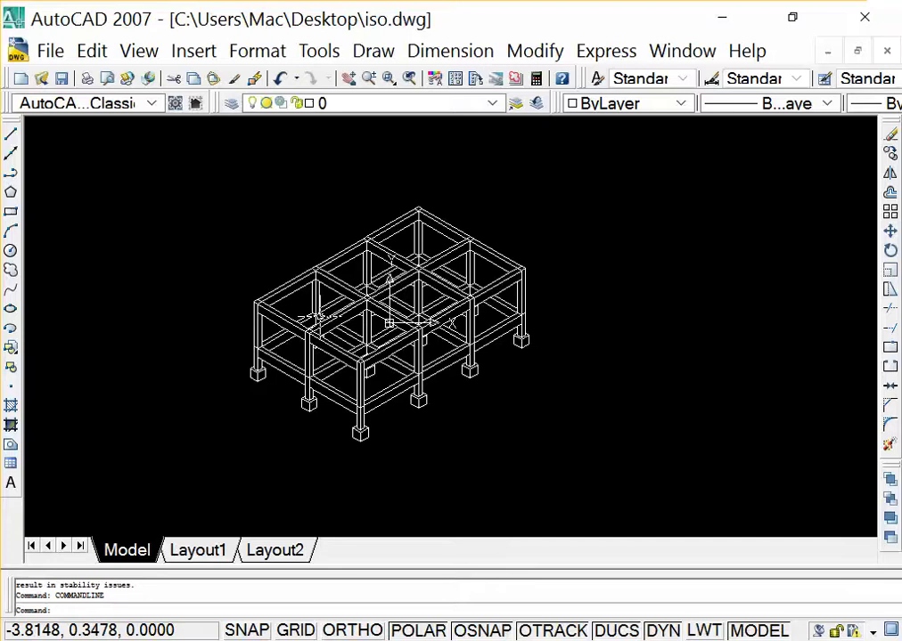
pyautogui.scroll(1, 281, 319)
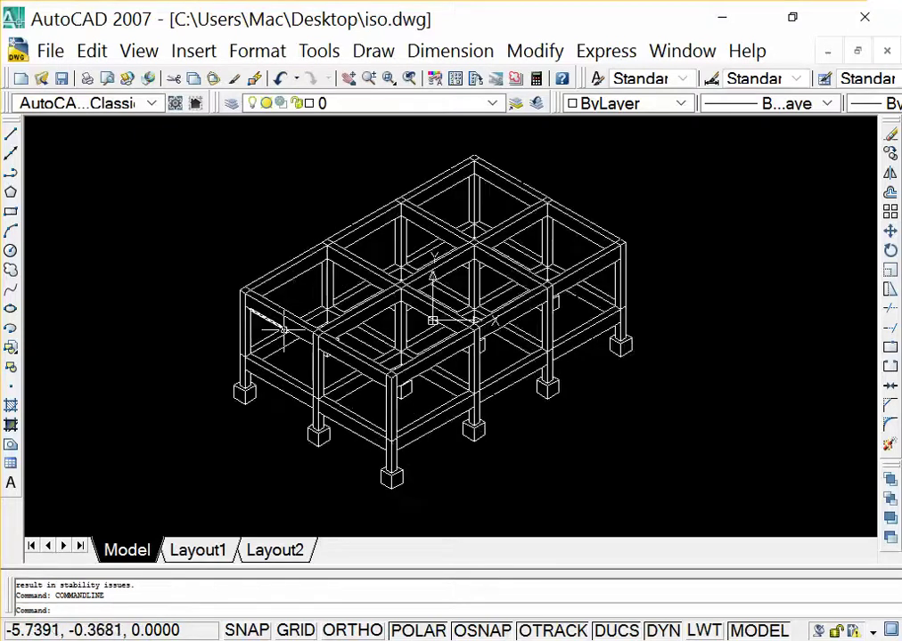
pyautogui.scroll(-1, 274, 312)
pyautogui.scroll(1, 276, 304)
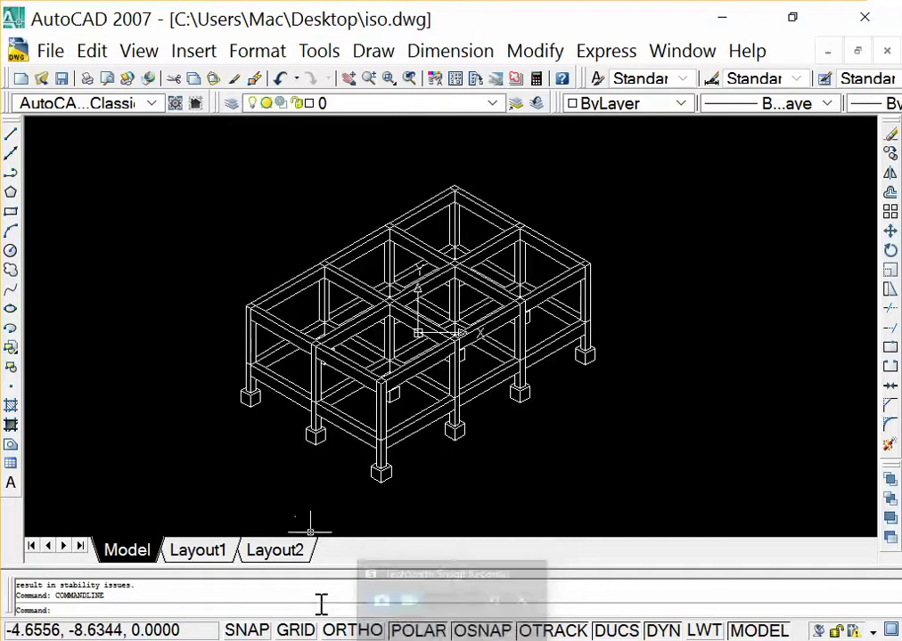
pyautogui.press('super+e')
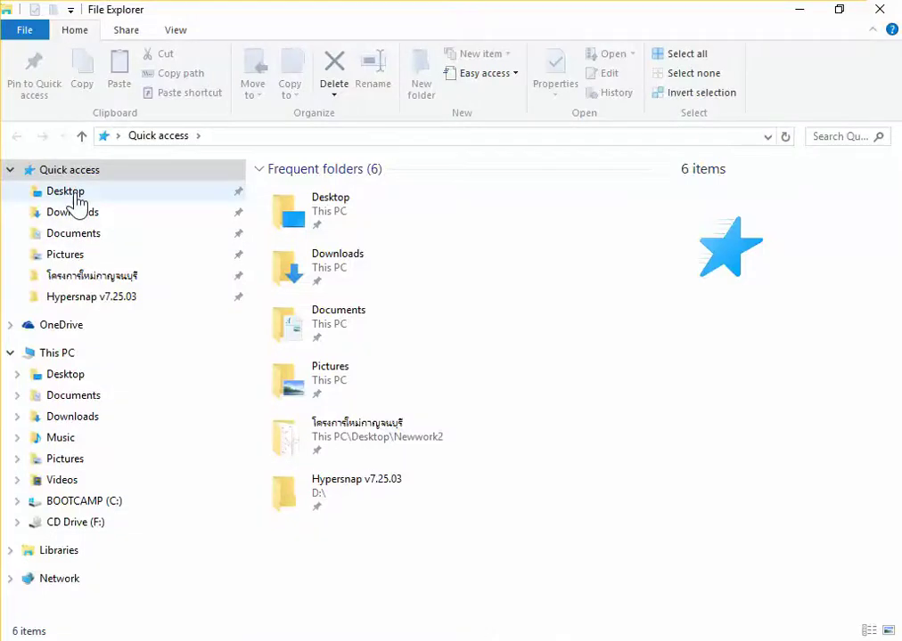
# - Open top.dwg from the Desktop folder in AutoCAD
pyautogui.click(77, 194)
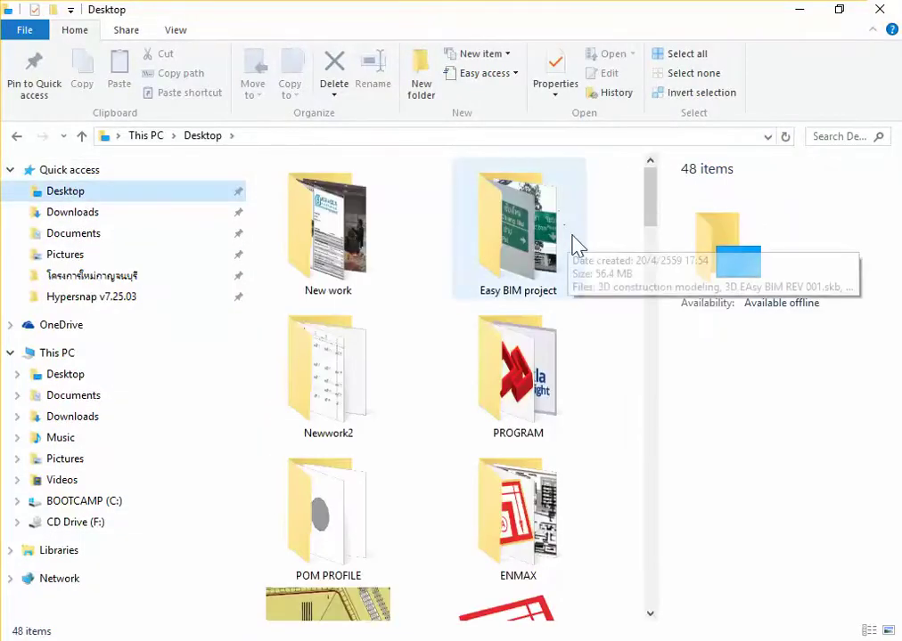
pyautogui.scroll(-10, 605, 327)
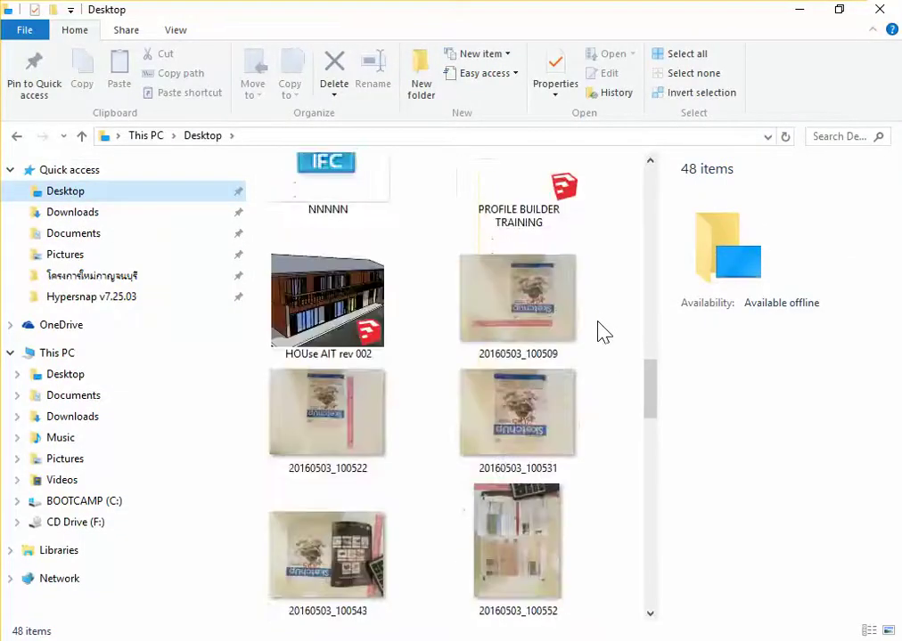
pyautogui.scroll(8, 604, 331)
pyautogui.click(90, 199)
pyautogui.scroll(-10, 490, 395)
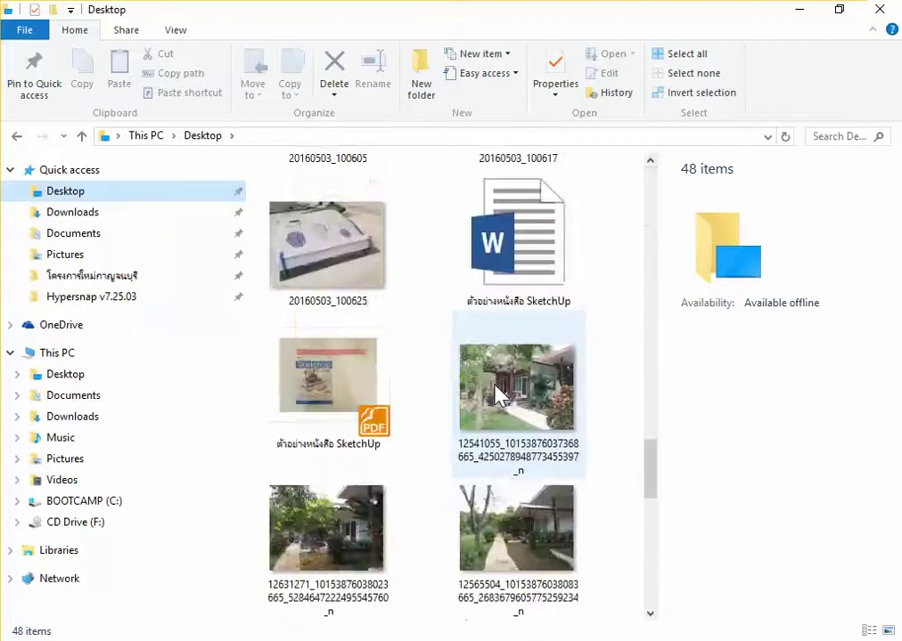
pyautogui.scroll(-3, 497, 396)
pyautogui.doubleClick(357, 593)
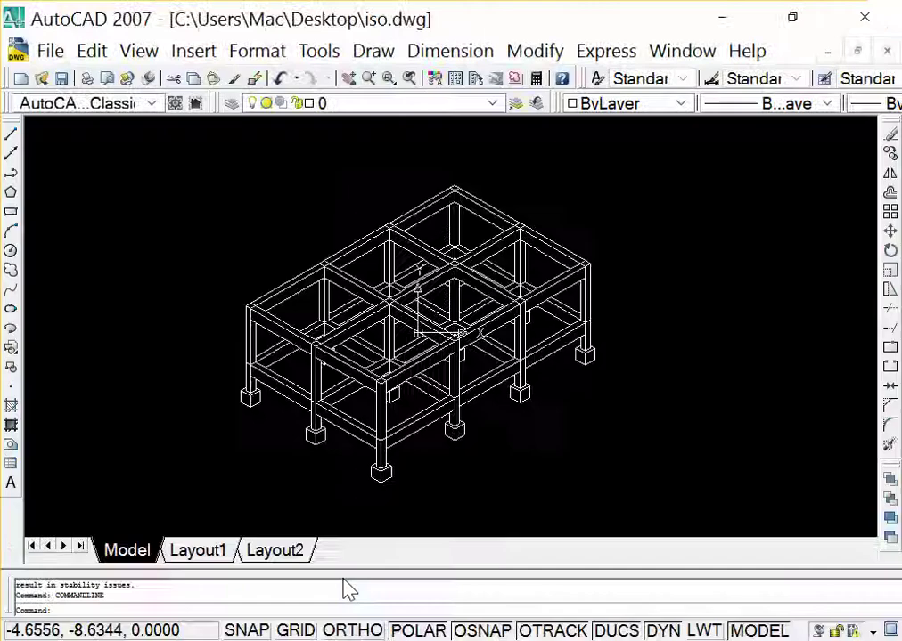
# - Load top.dwg and copy the entire top-view grid
pyautogui.click(355, 387)
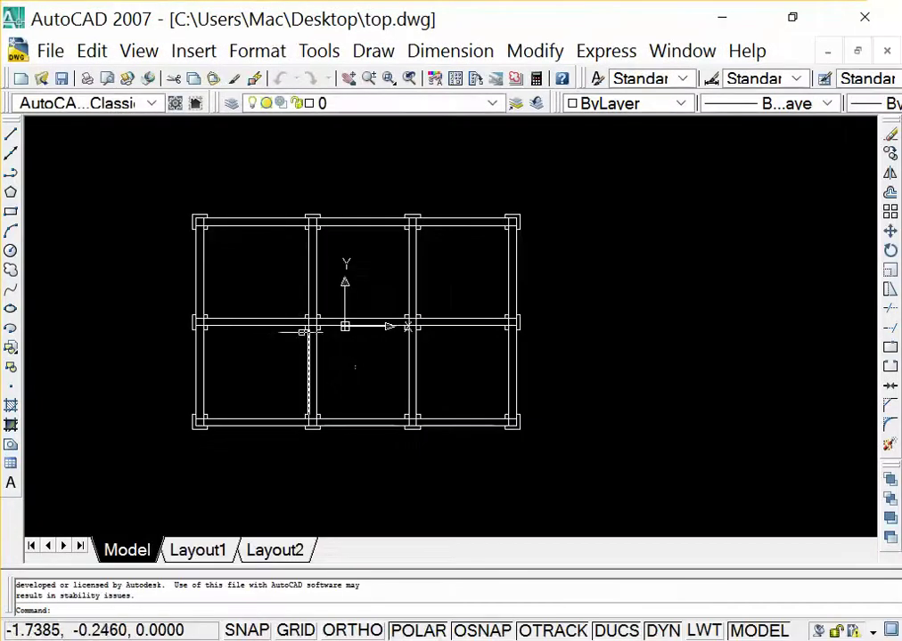
pyautogui.click(149, 198)
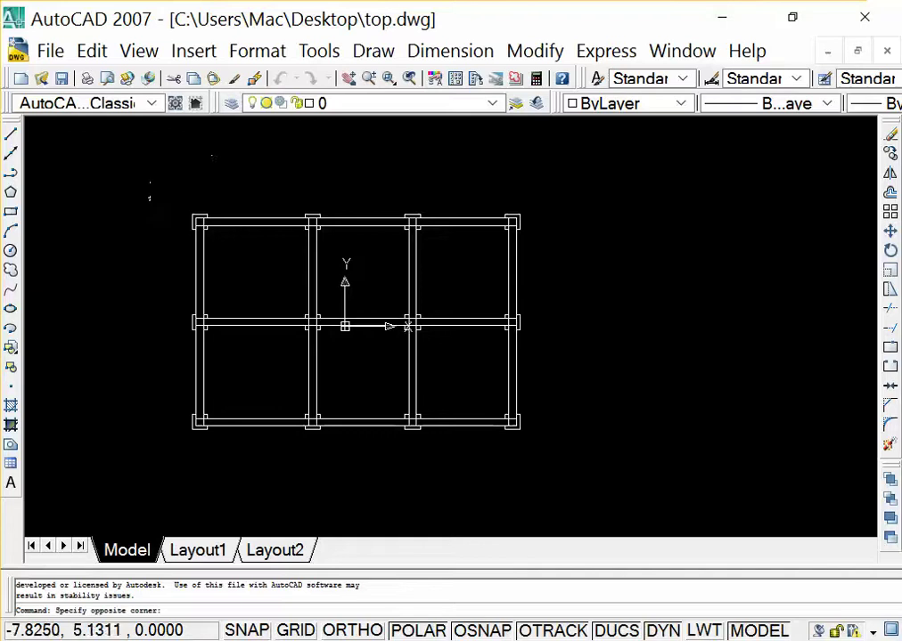
pyautogui.click(667, 472)
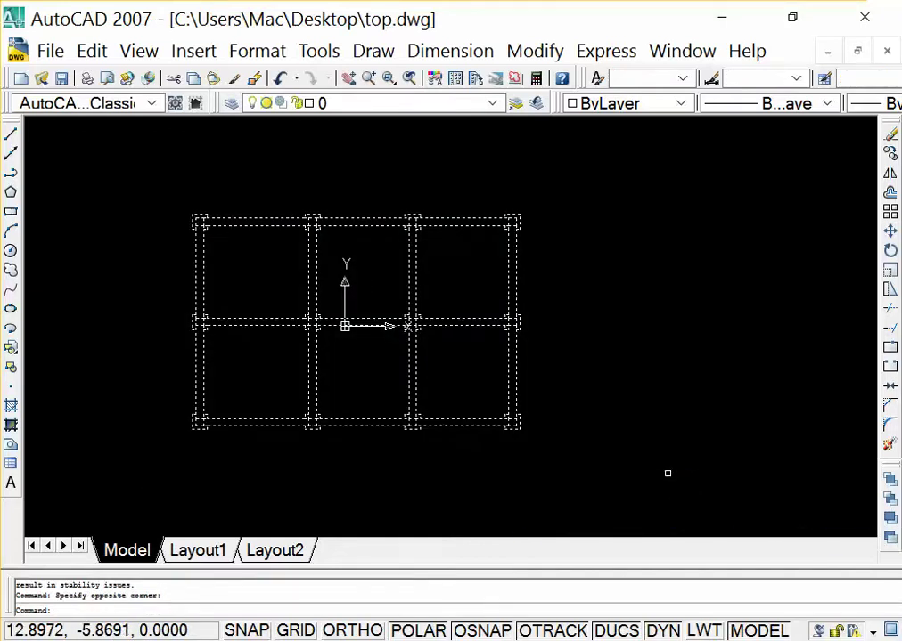
pyautogui.hotkey('ctrl', 'c')
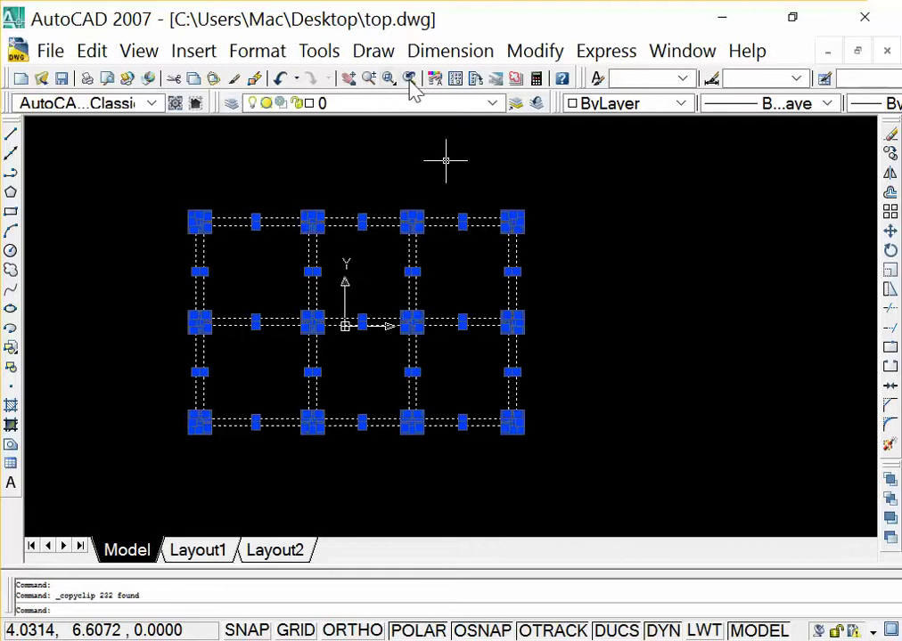
# - Paste the grid into iso.dwg, placing it beside the 3D frame
pyautogui.click(670, 53)
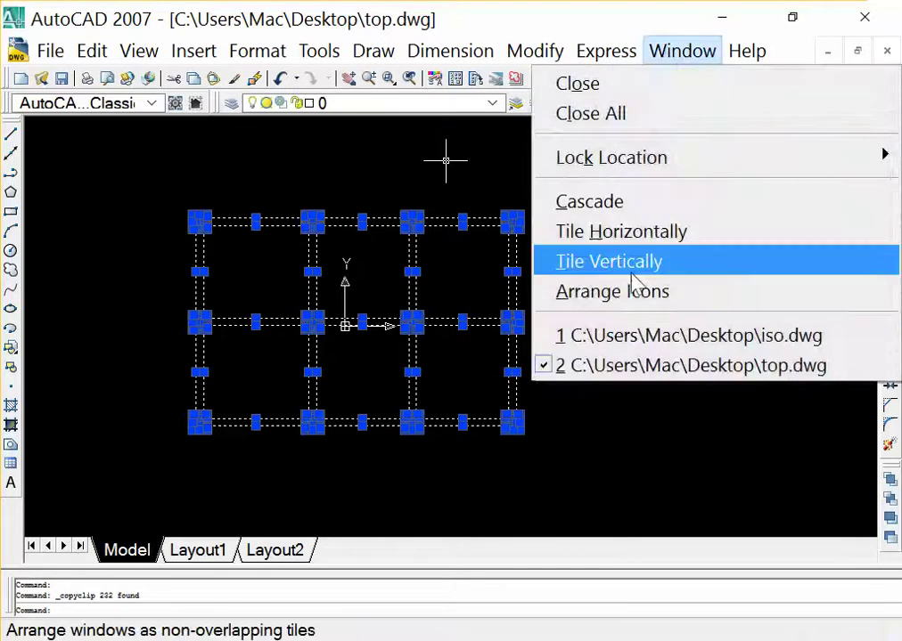
pyautogui.click(641, 337)
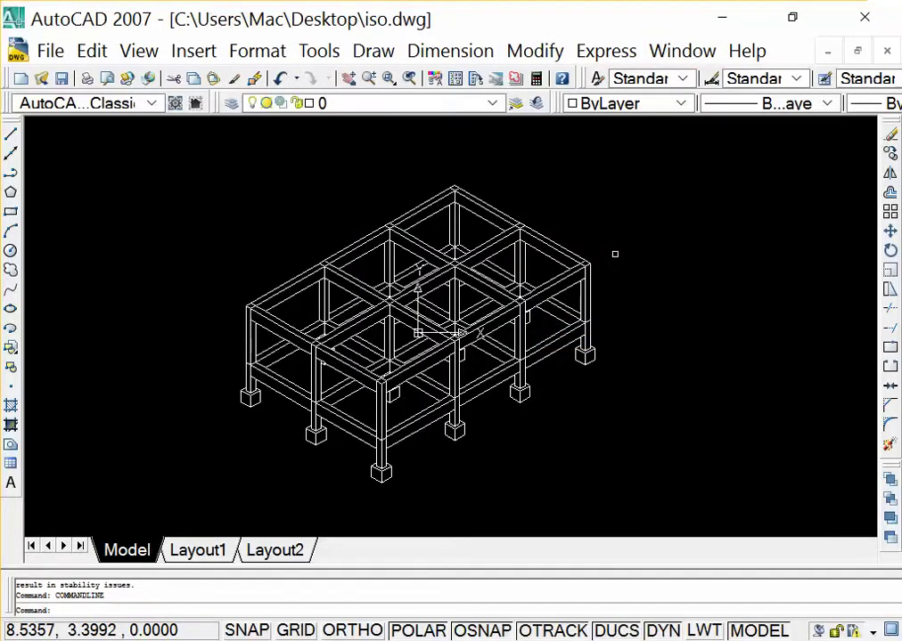
pyautogui.hotkey('ctrl', 'v')
pyautogui.scroll(-5, 605, 261)
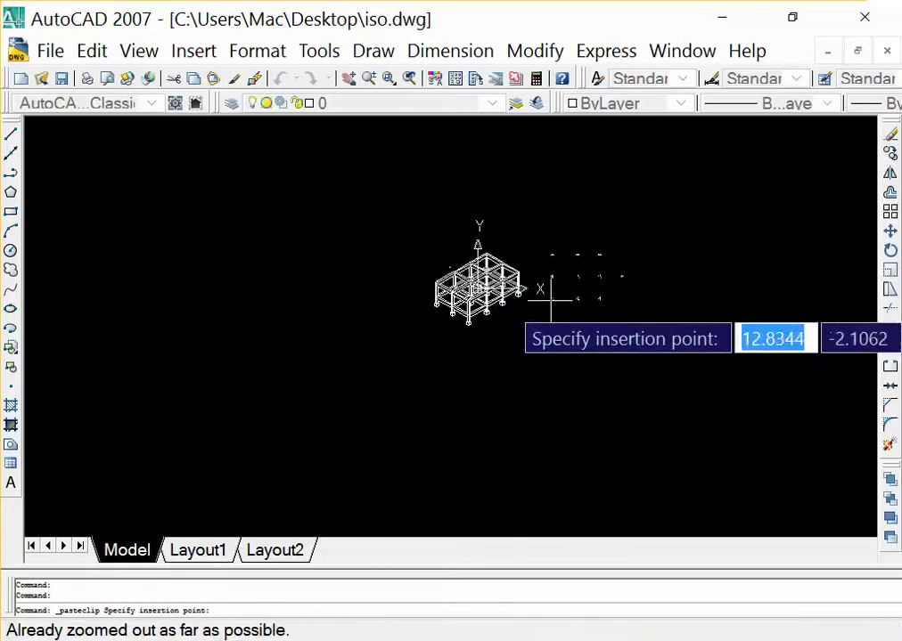
pyautogui.click(550, 290)
pyautogui.scroll(5, 573, 307)
pyautogui.scroll(1, 564, 243)
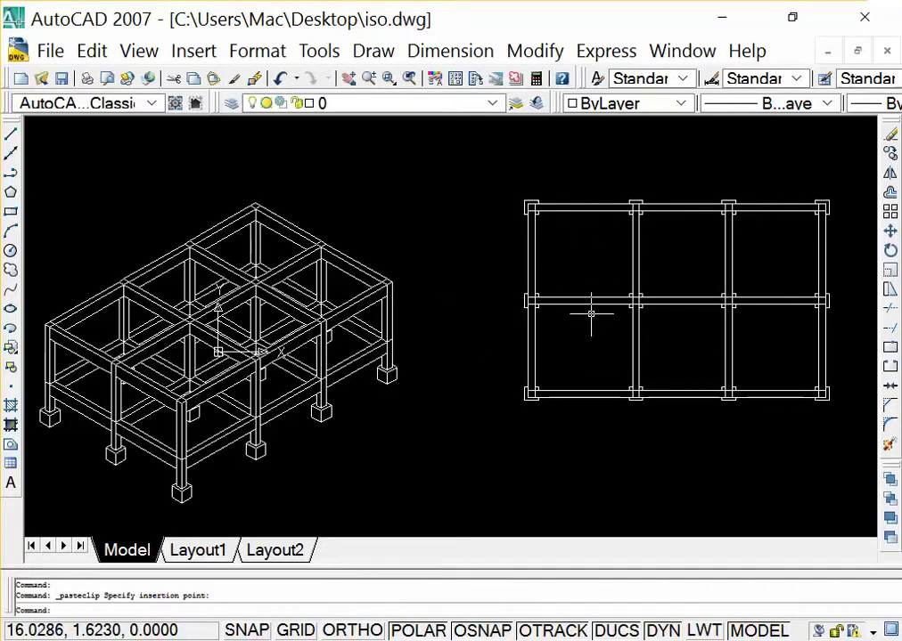
pyautogui.scroll(-2, 447, 279)
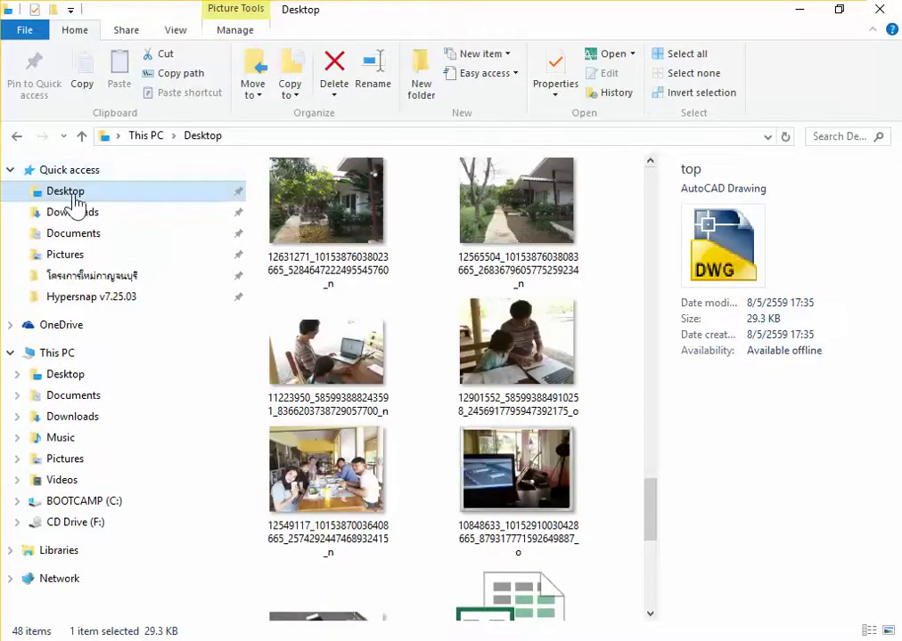
# - Open front.dwg from the Desktop and copy the whole front elevation
pyautogui.click(75, 196)
pyautogui.scroll(-10, 437, 338)
pyautogui.scroll(-10, 447, 356)
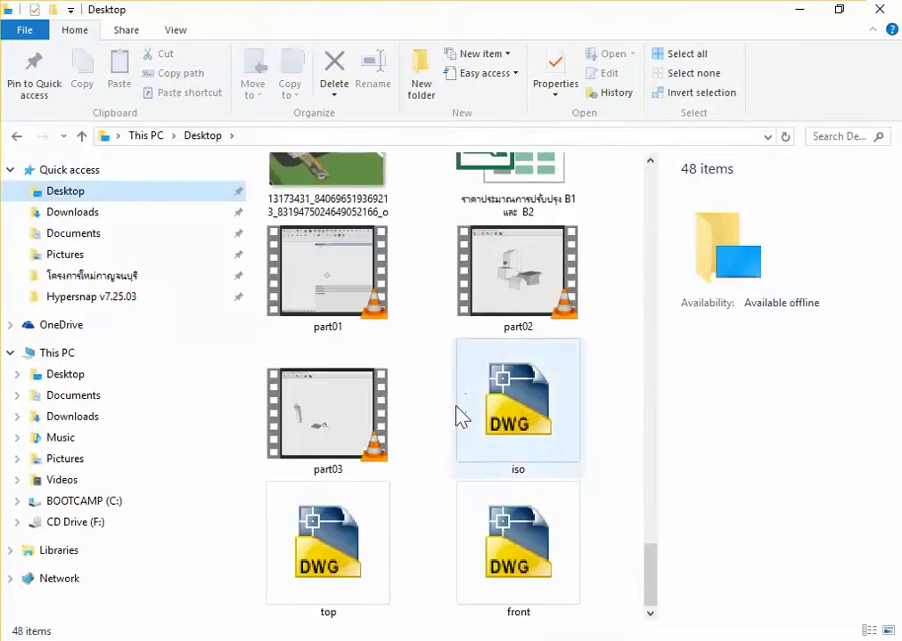
pyautogui.doubleClick(515, 570)
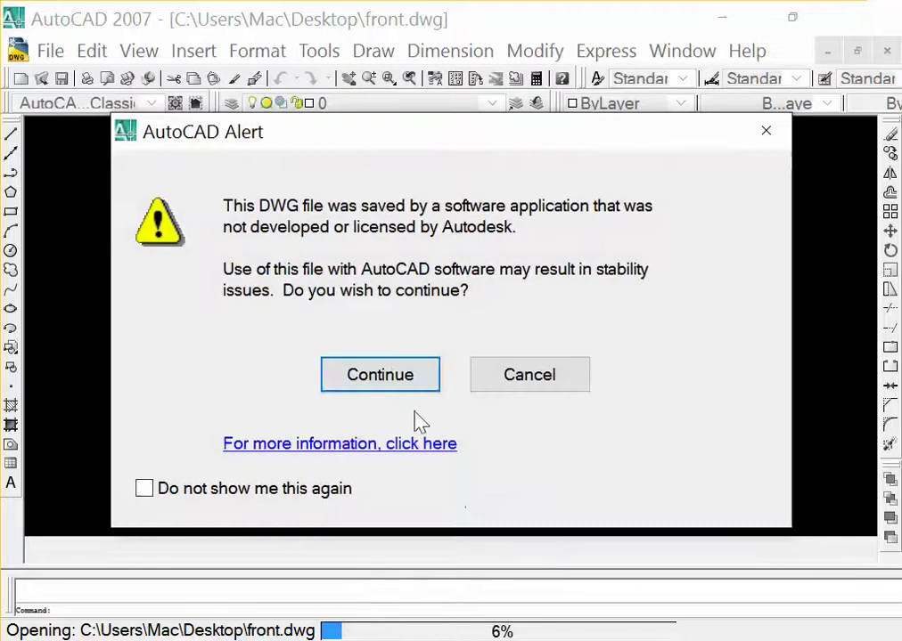
pyautogui.click(415, 383)
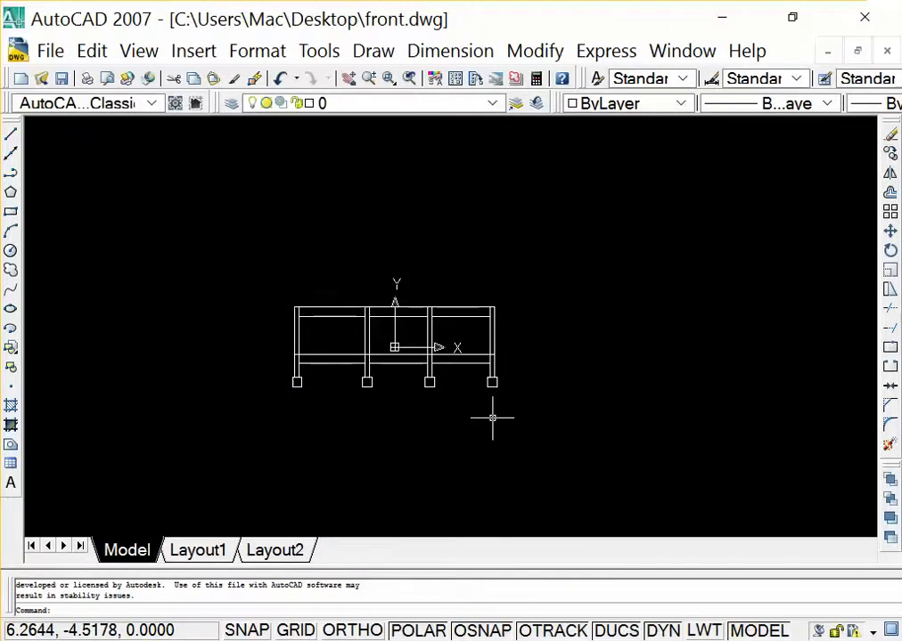
pyautogui.hotkey('ctrl', 'a')
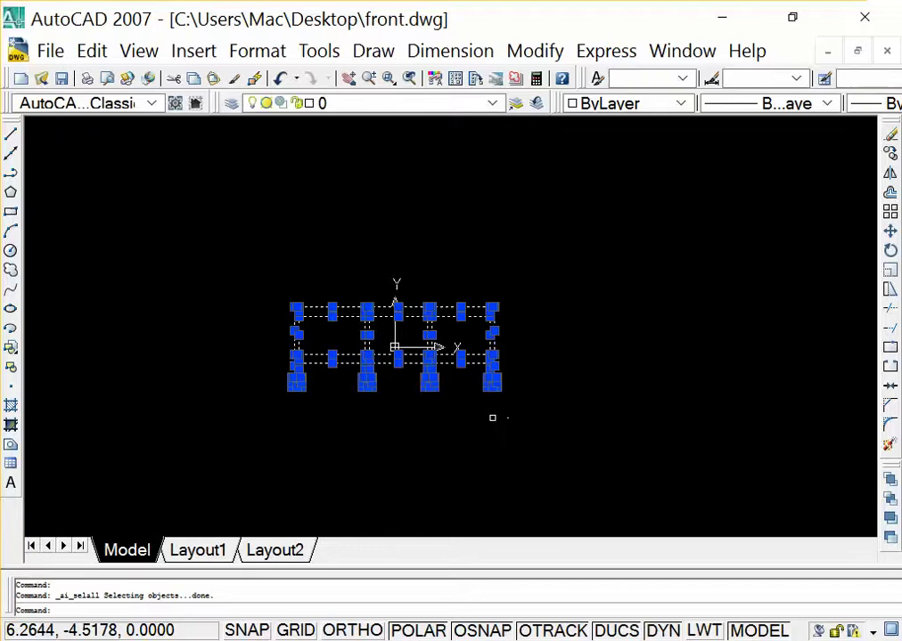
pyautogui.hotkey('ctrl', 'c')
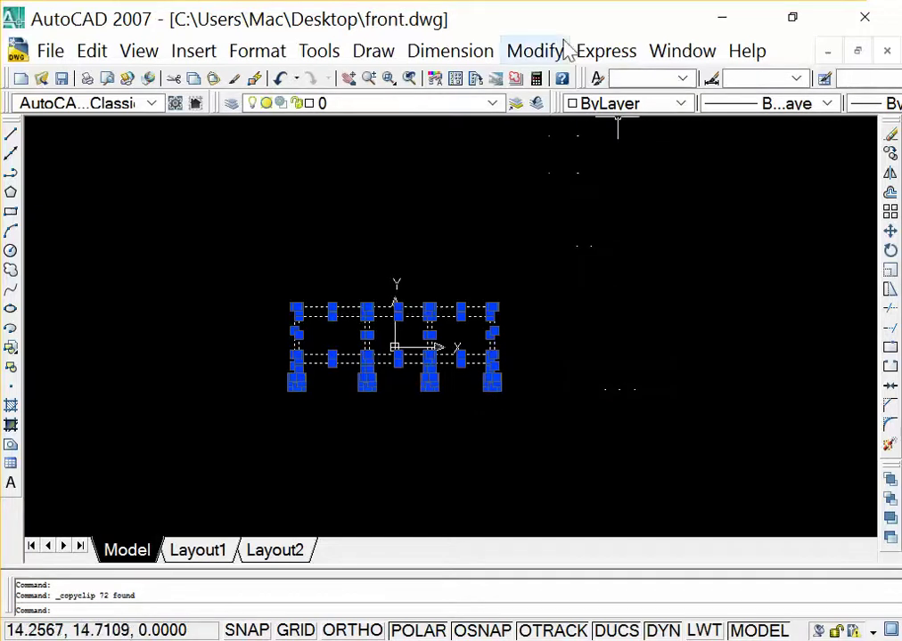
# - Paste the front elevation into iso.dwg below the plan grid, cancelling the extra paste
pyautogui.click(539, 53)
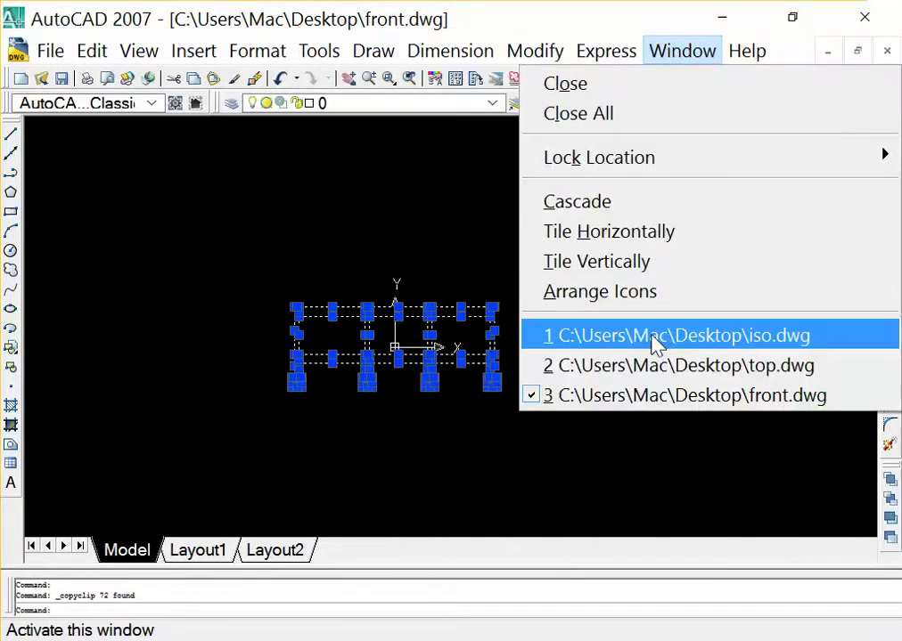
pyautogui.click(654, 336)
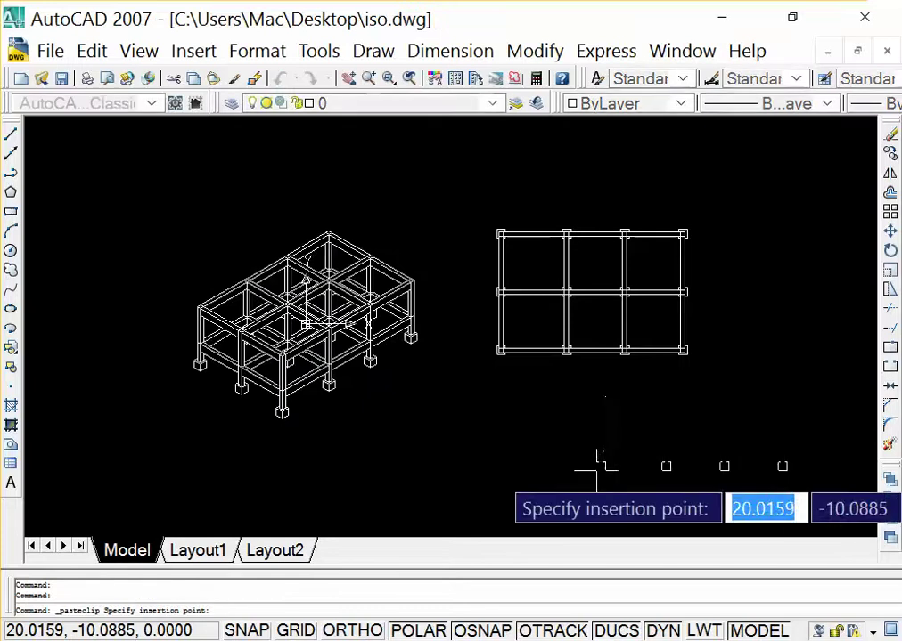
pyautogui.click(423, 448)
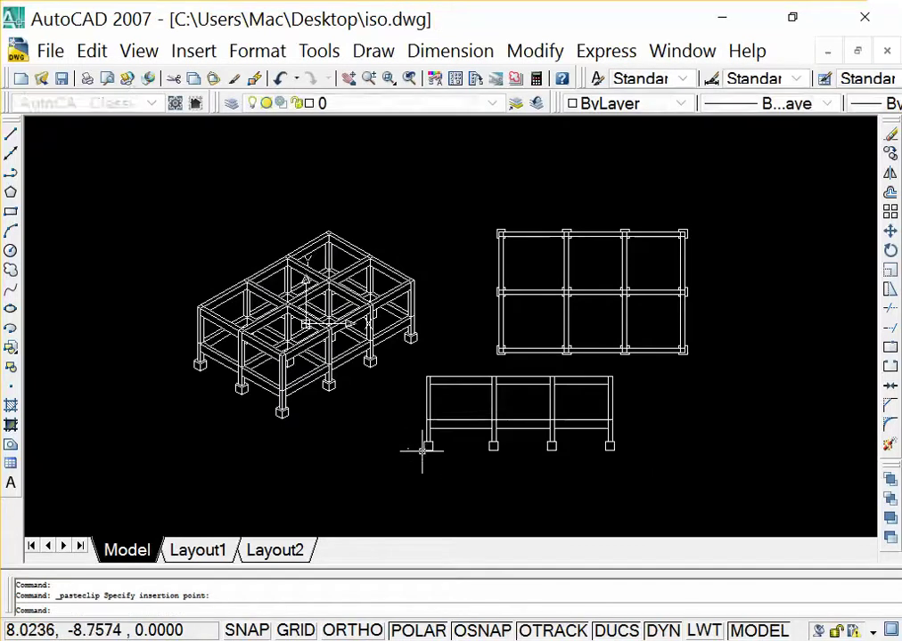
pyautogui.press('Return')
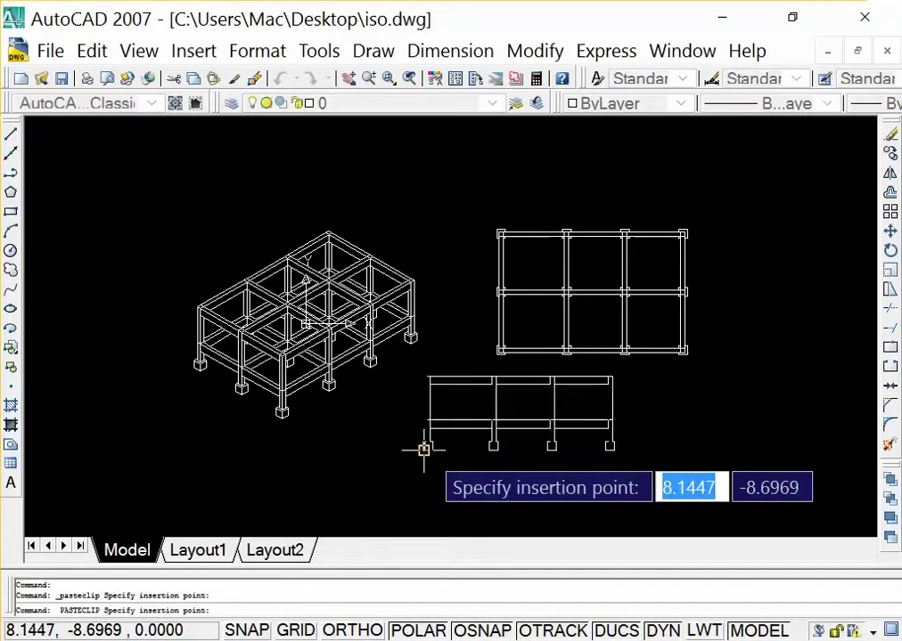
pyautogui.press('Return')
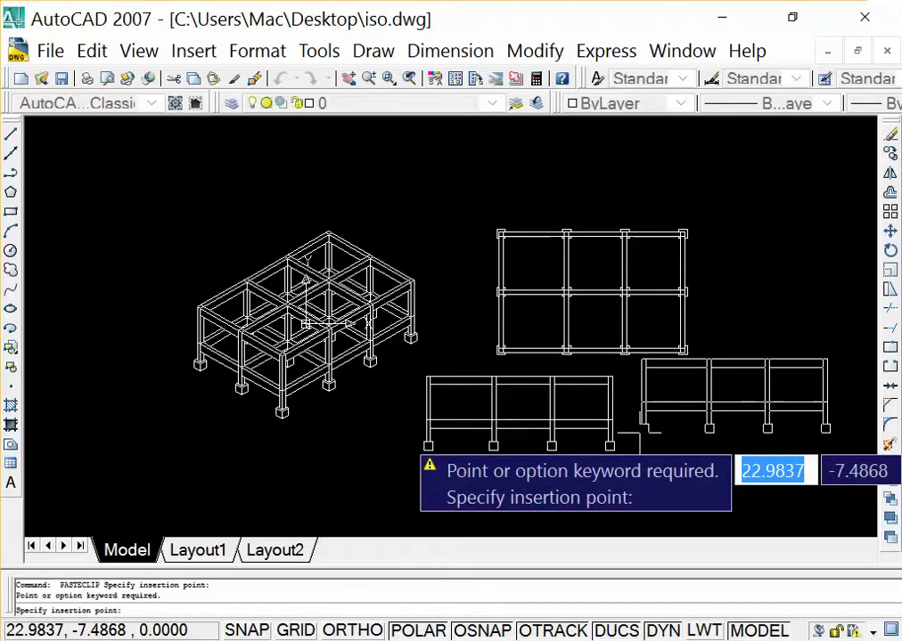
pyautogui.press('Escape')
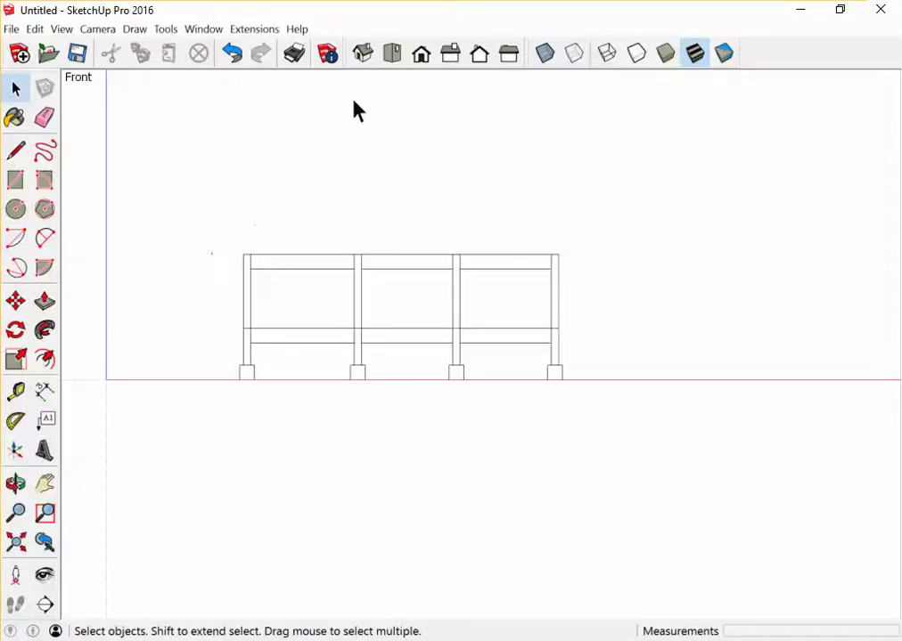
# - Show the frame in Iso view, trying Hidden Line before returning to Shaded with Textures
pyautogui.click(363, 53)
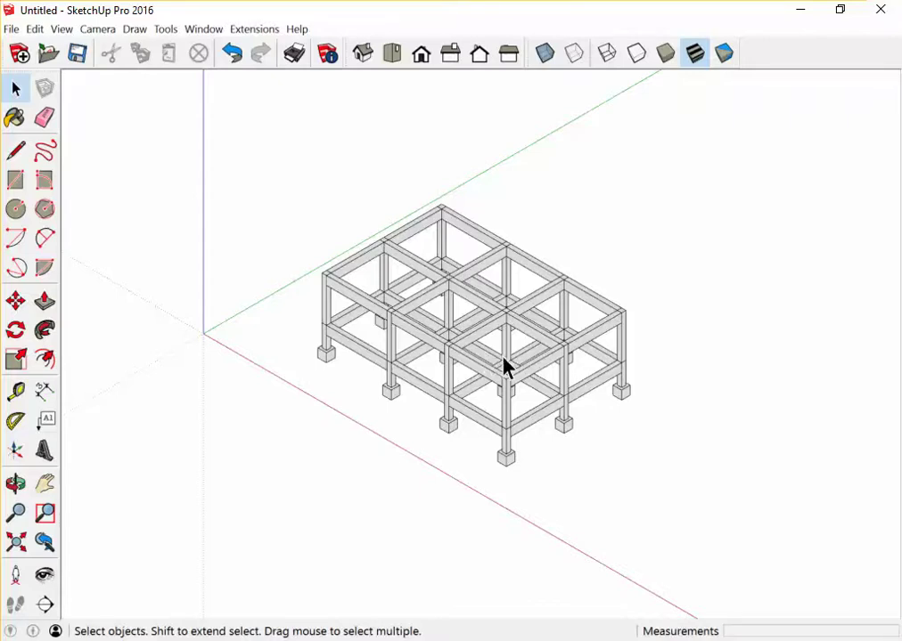
pyautogui.scroll(-2, 570, 258)
pyautogui.scroll(1, 581, 274)
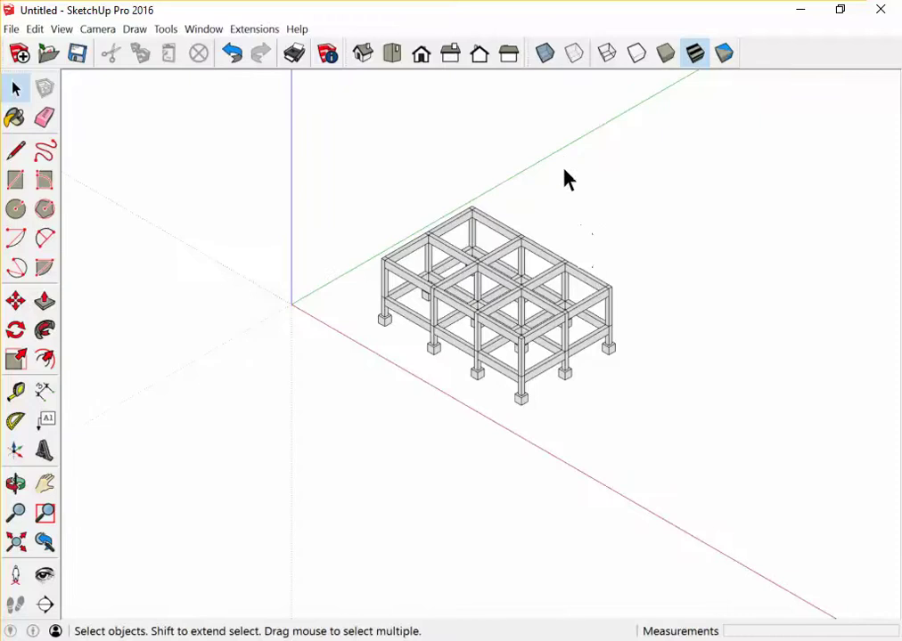
pyautogui.scroll(1, 584, 306)
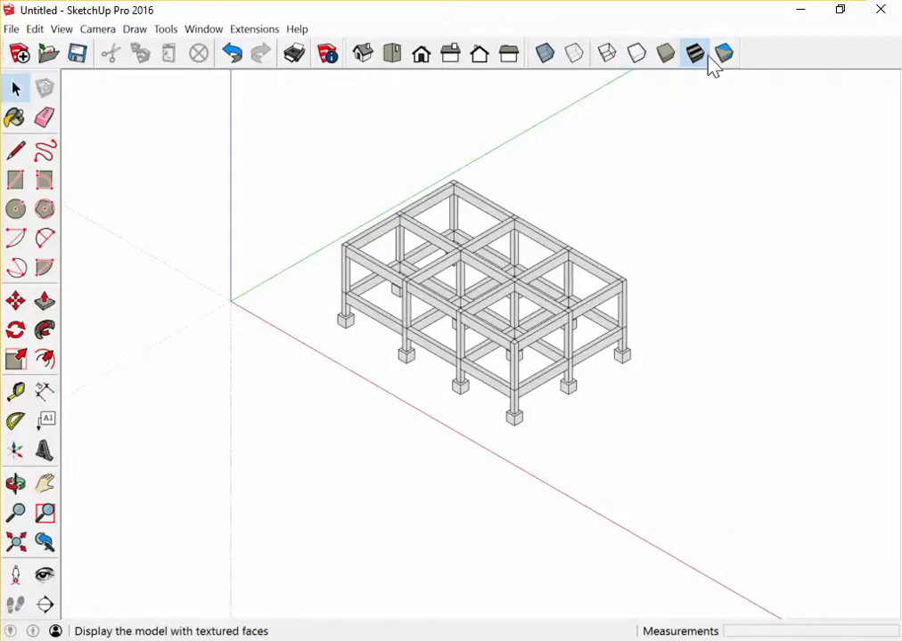
pyautogui.click(638, 59)
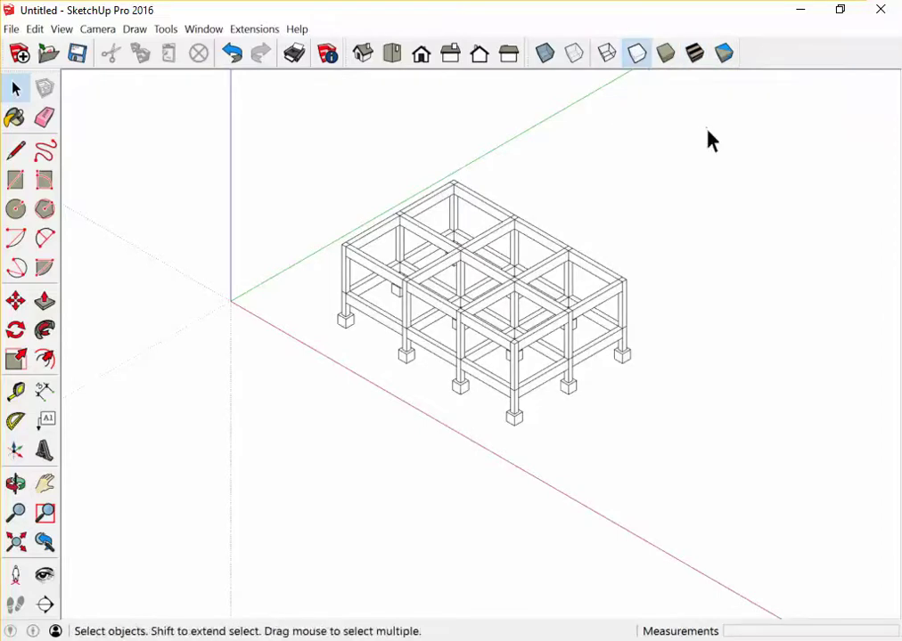
pyautogui.click(694, 57)
pyautogui.scroll(2, 592, 258)
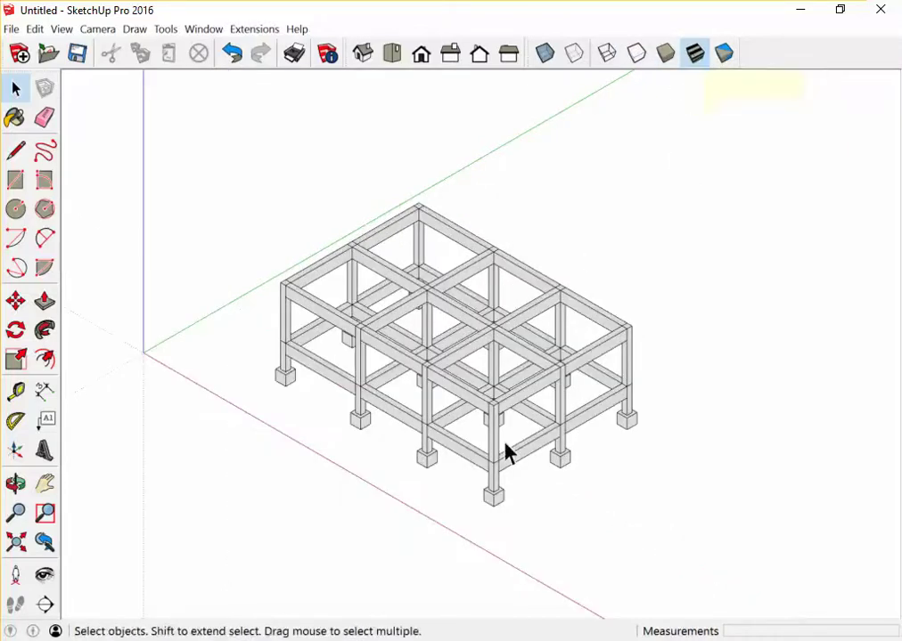
pyautogui.scroll(4, 523, 406)
pyautogui.scroll(2, 523, 403)
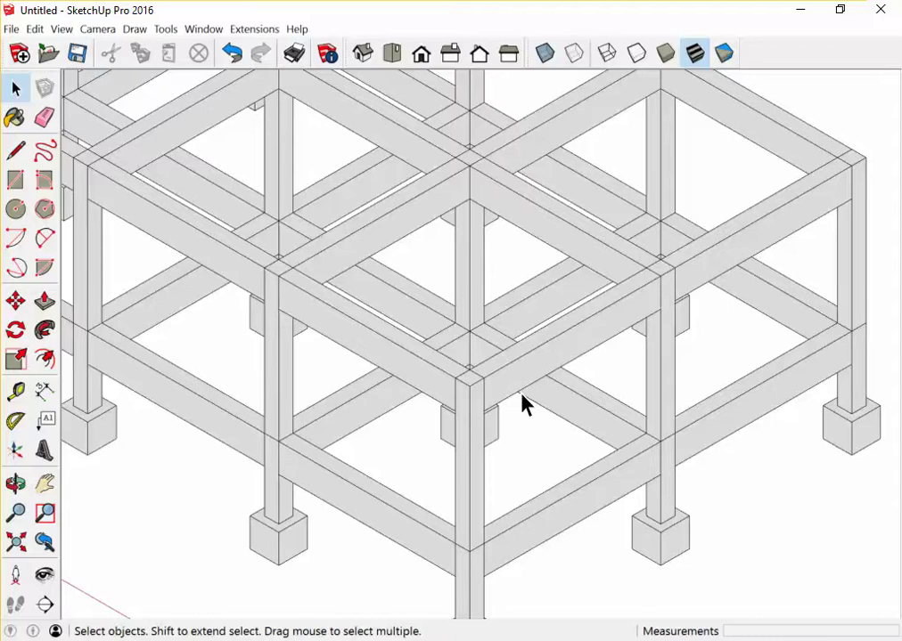
# - Paint the frame with the Polished Concrete New material from Asphalt and Concrete
pyautogui.press('b')
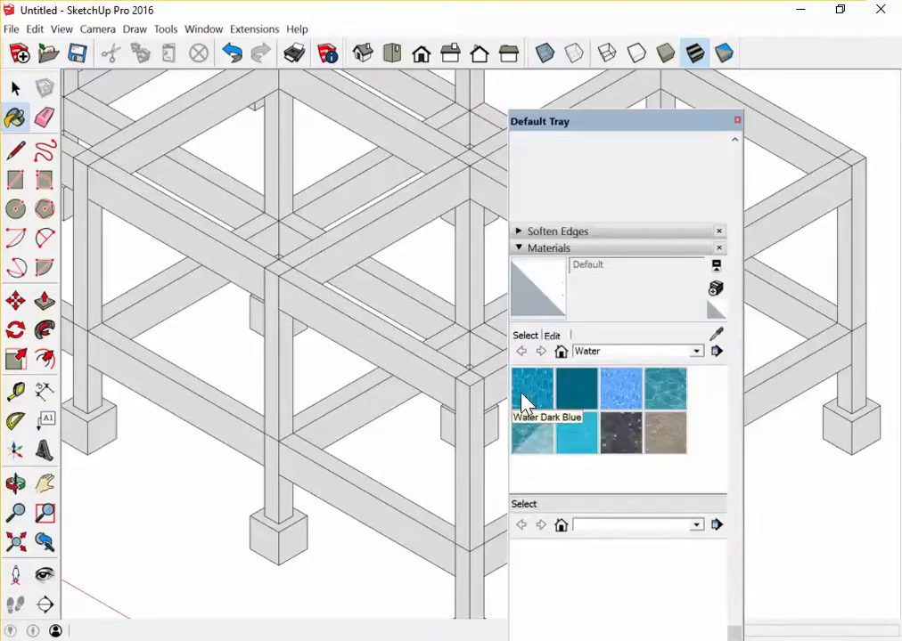
pyautogui.click(696, 355)
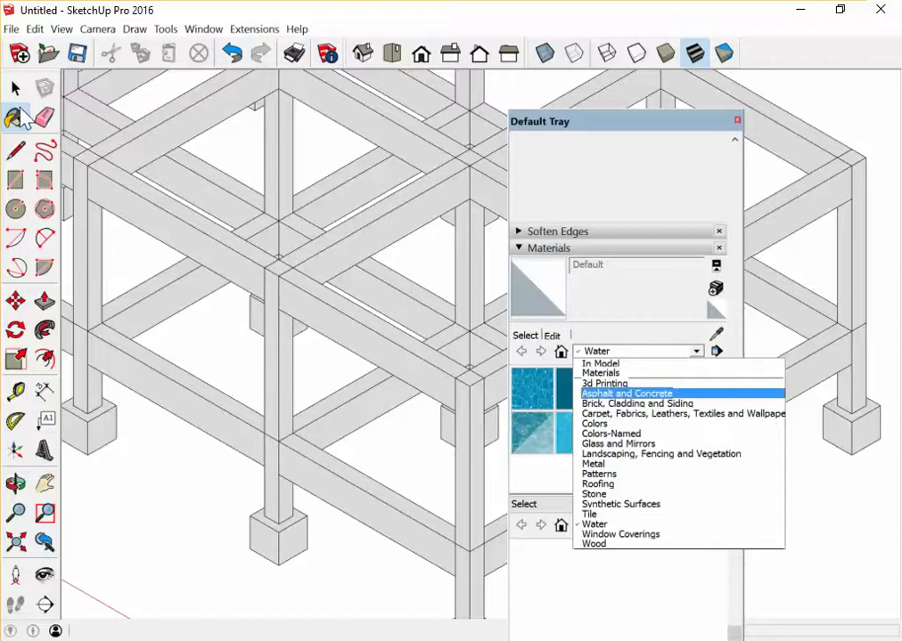
pyautogui.click(645, 394)
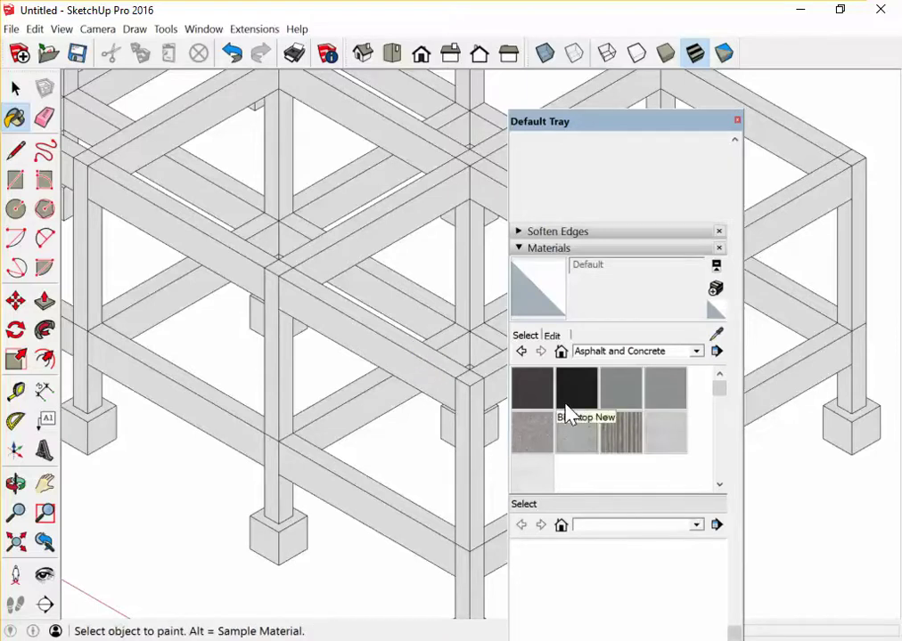
pyautogui.click(665, 434)
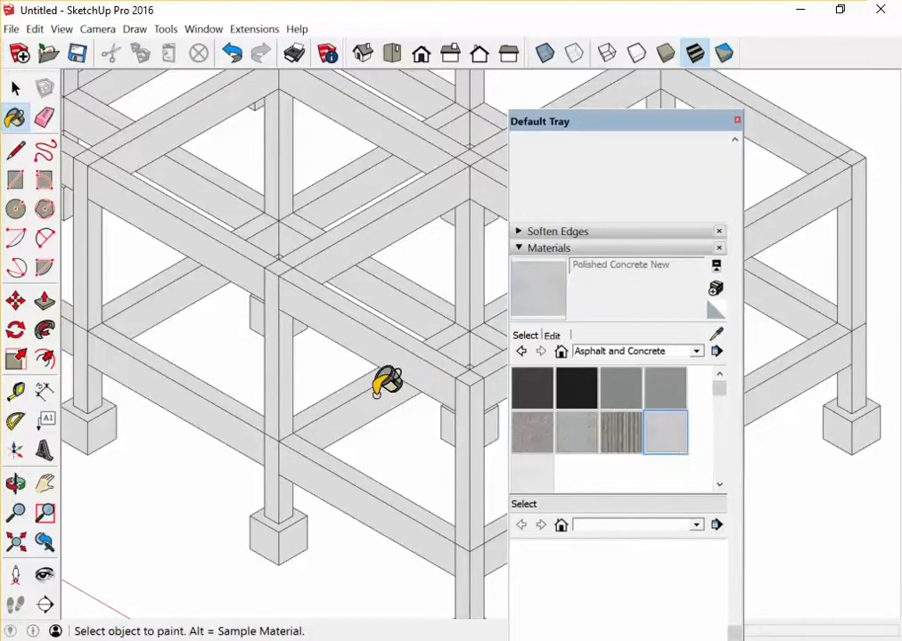
pyautogui.keyDown('shift'); pyautogui.click(392, 355); pyautogui.keyUp('shift')
pyautogui.scroll(-1, 392, 357)
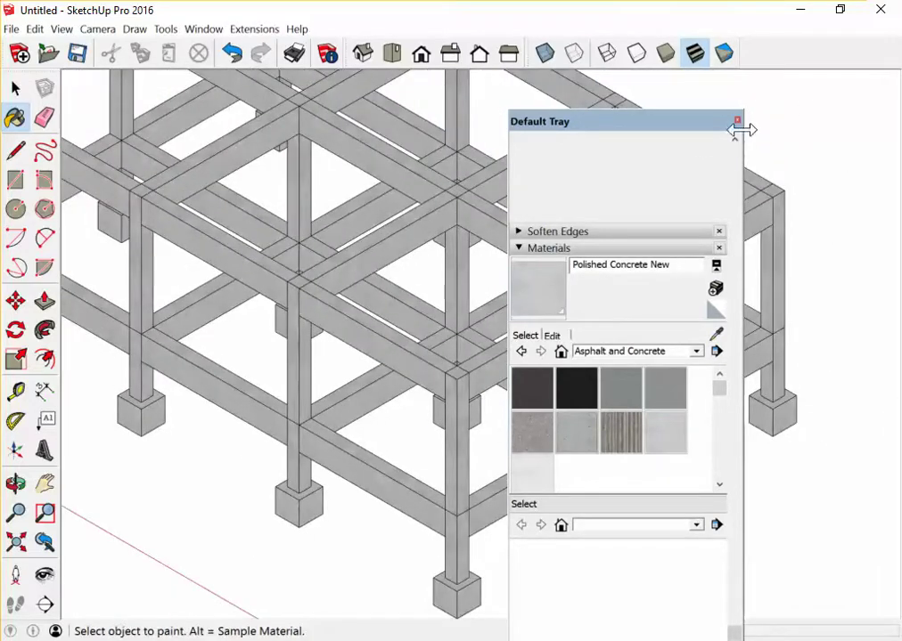
# - Close the materials tray, return to the Select tool and zoom out to the whole frame
pyautogui.click(737, 120)
pyautogui.press('space')
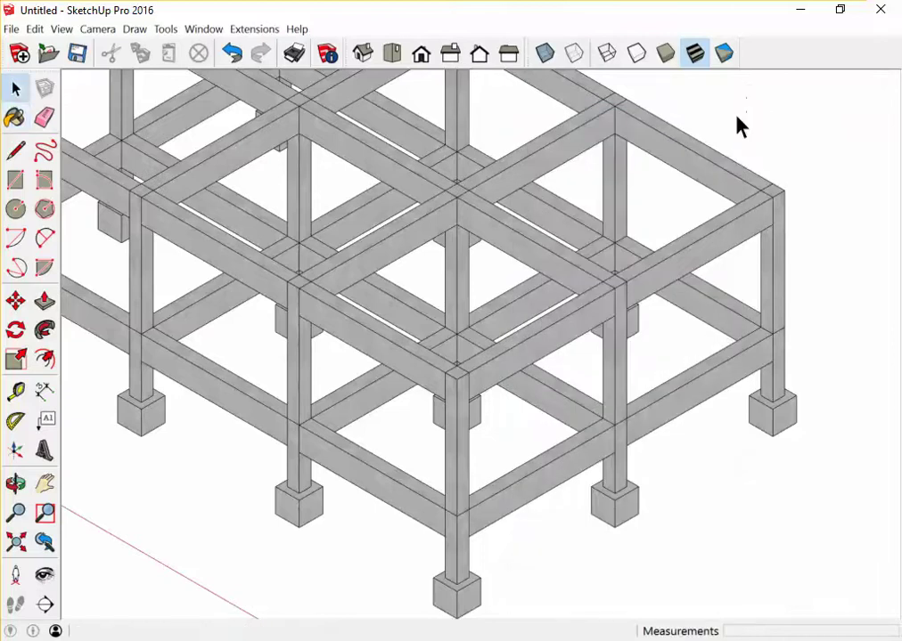
pyautogui.scroll(-1, 570, 516)
pyautogui.scroll(-3, 570, 517)
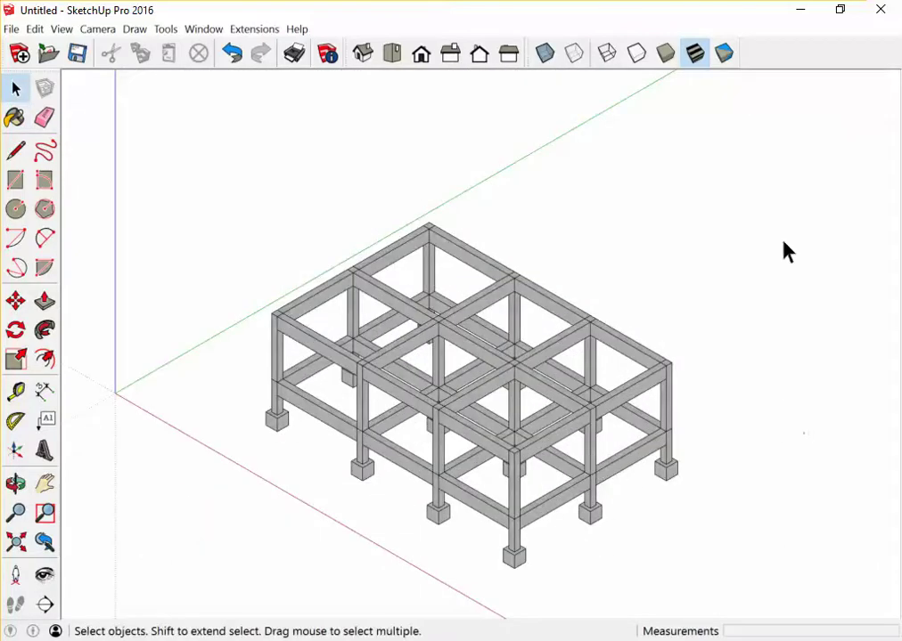
# - Display the frame in Hidden Line style
pyautogui.scroll(-1, 615, 338)
pyautogui.scroll(1, 643, 465)
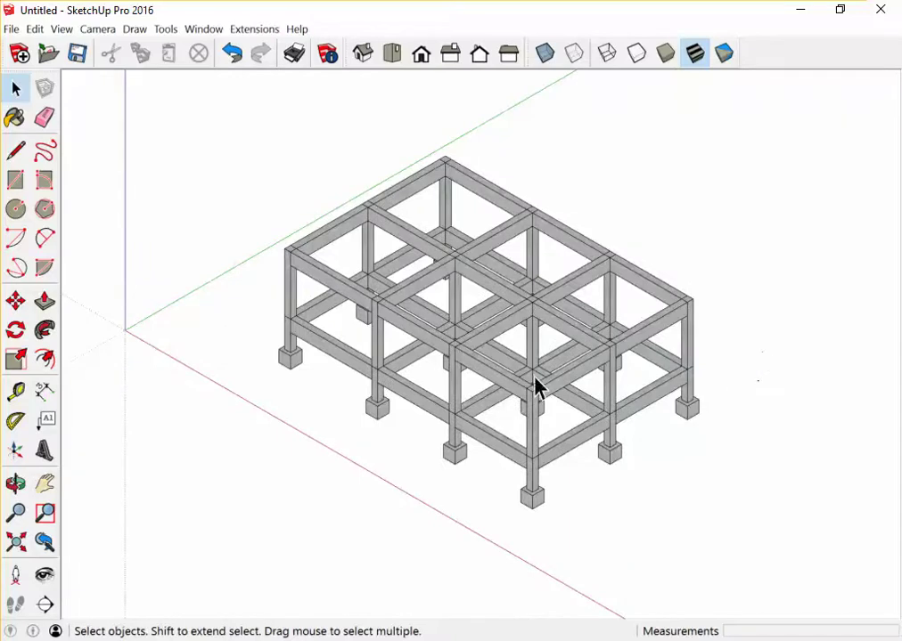
pyautogui.scroll(1, 499, 356)
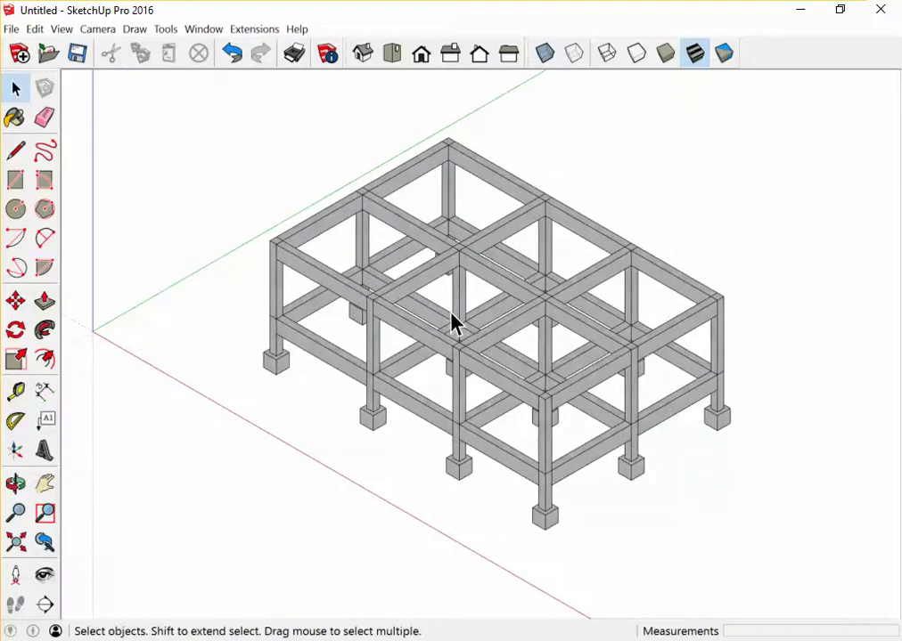
pyautogui.click(639, 55)
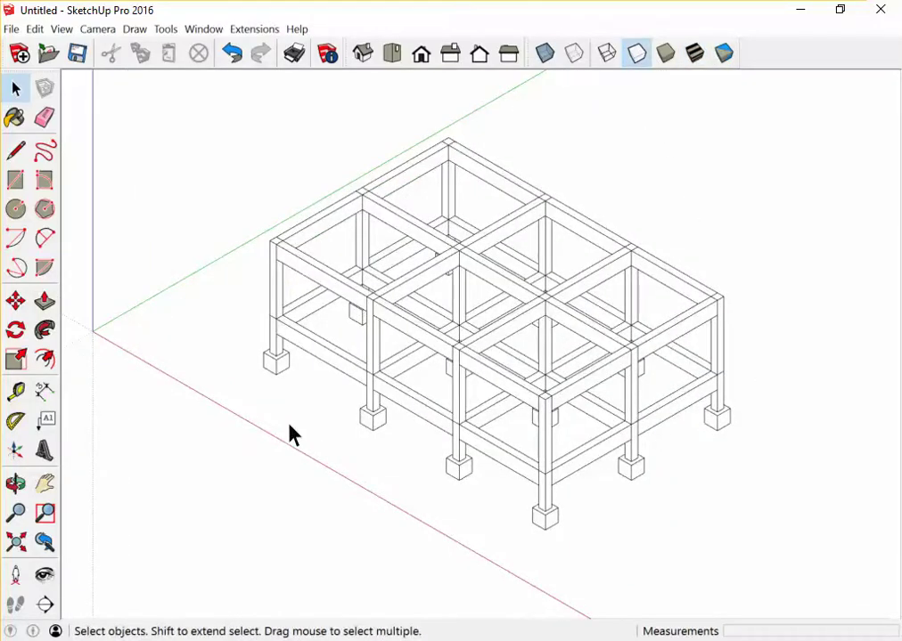
# - Save the model under the file name 'jbbjbjbj'
pyautogui.scroll(1, 318, 342)
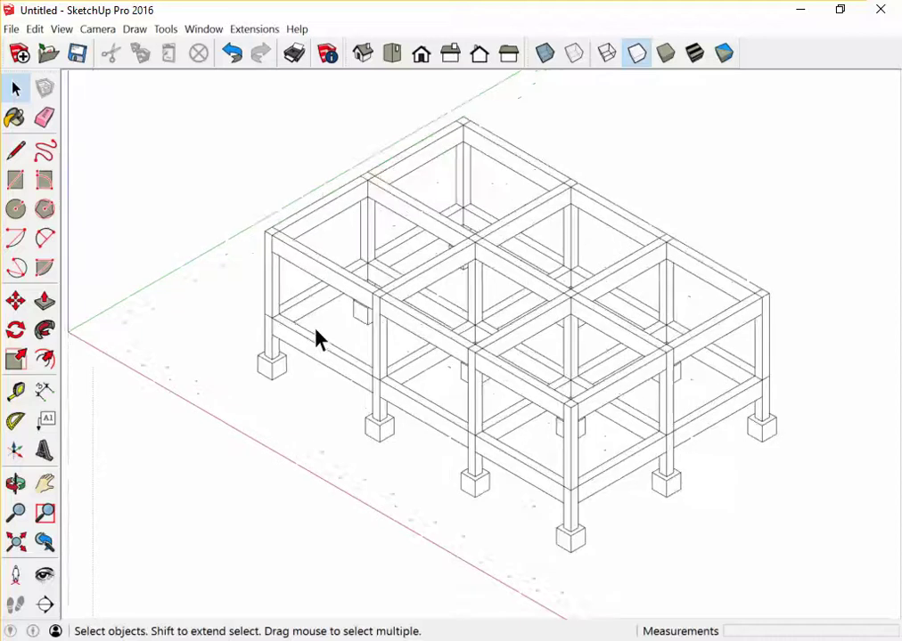
pyautogui.scroll(-2, 318, 336)
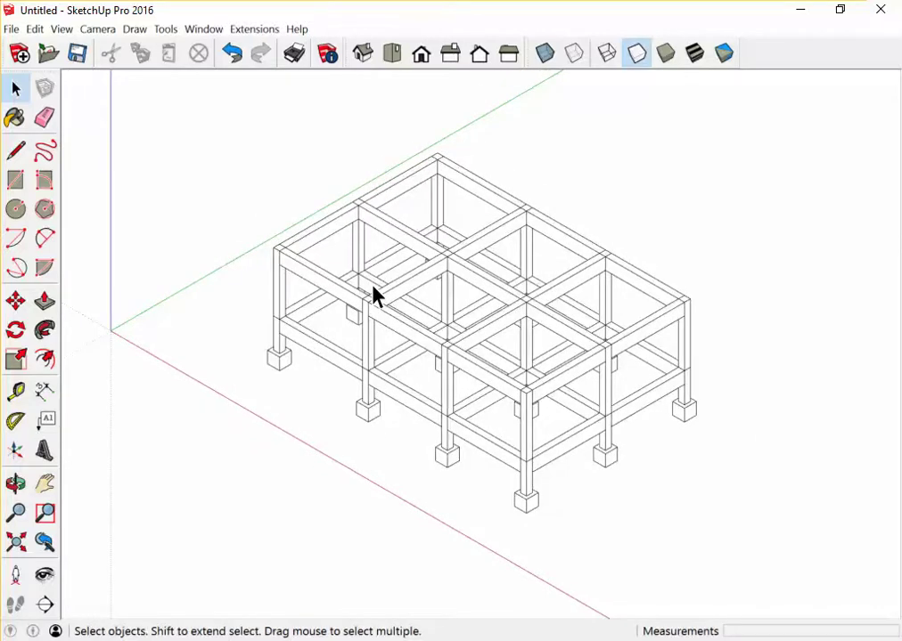
pyautogui.click(79, 59)
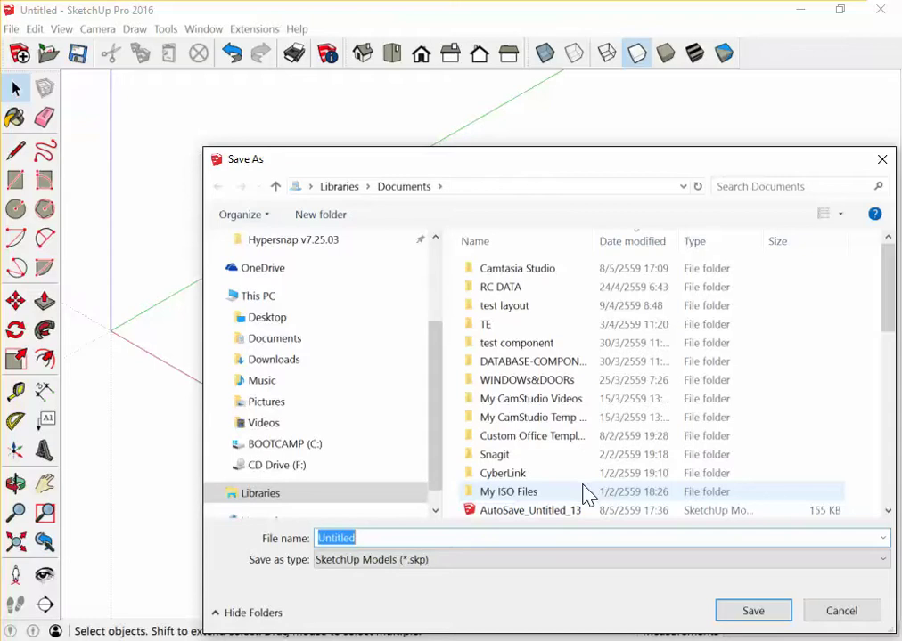
pyautogui.write('jbbjbjbj')
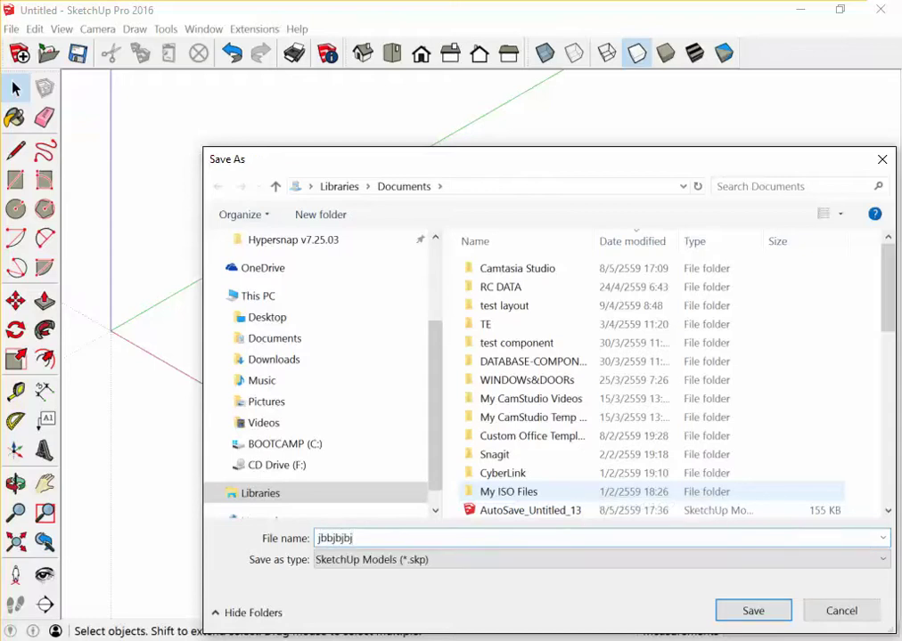
pyautogui.press('Return')
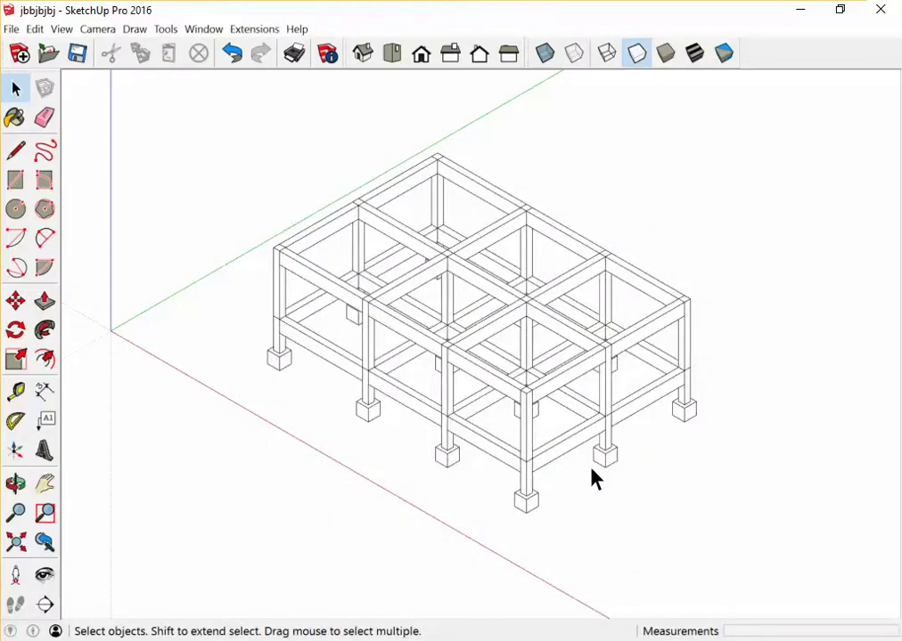
# - Use File > Send to LayOut to open the model in LayOut's Templates dialog
pyautogui.click(10, 32)
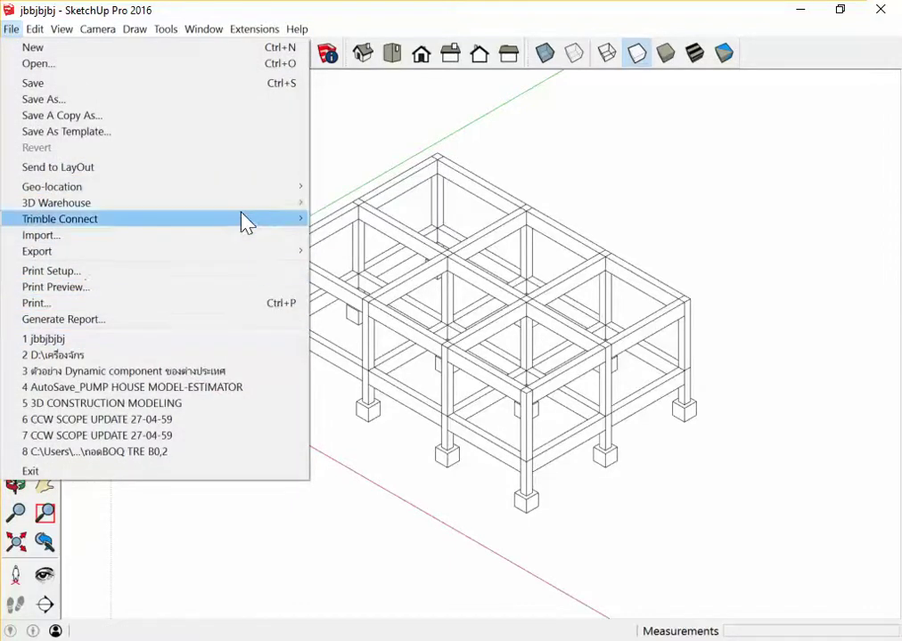
pyautogui.click(283, 166)
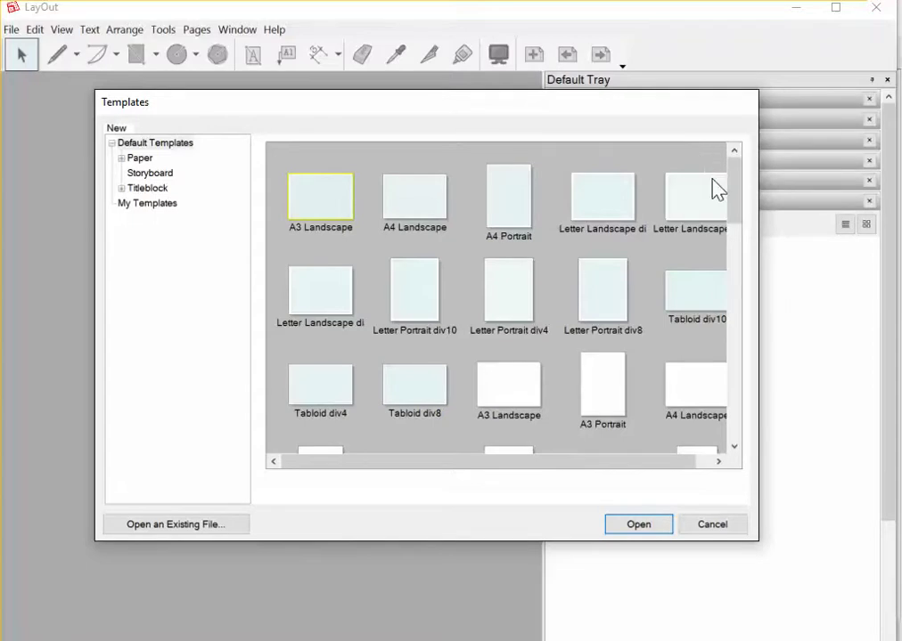
# - Start a new LayOut document from the A3 Landscape template
pyautogui.moveTo(740, 181)
pyautogui.mouseDown()
pyautogui.moveTo(734, 259)
pyautogui.moveTo(721, 203)
pyautogui.mouseUp()
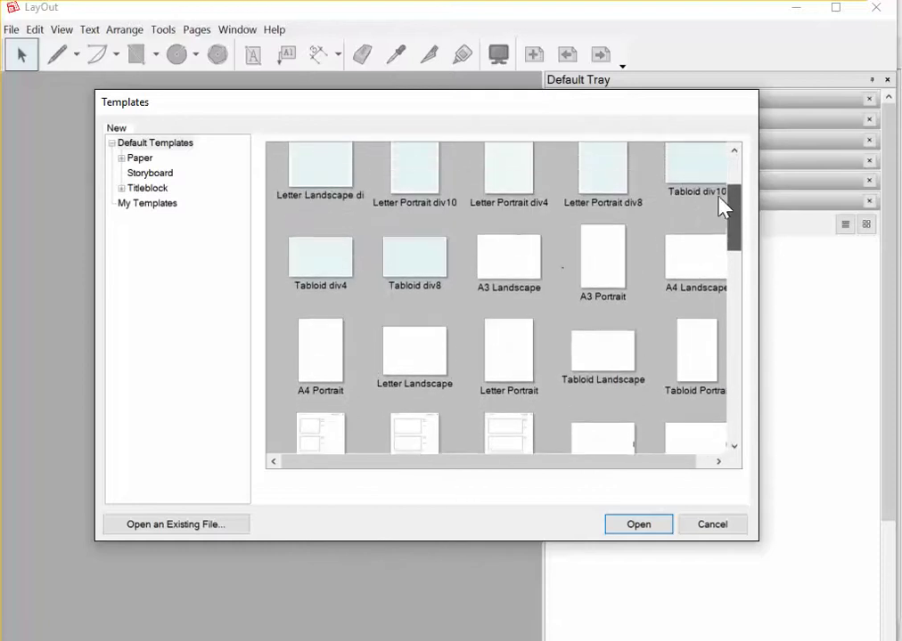
pyautogui.doubleClick(496, 272)
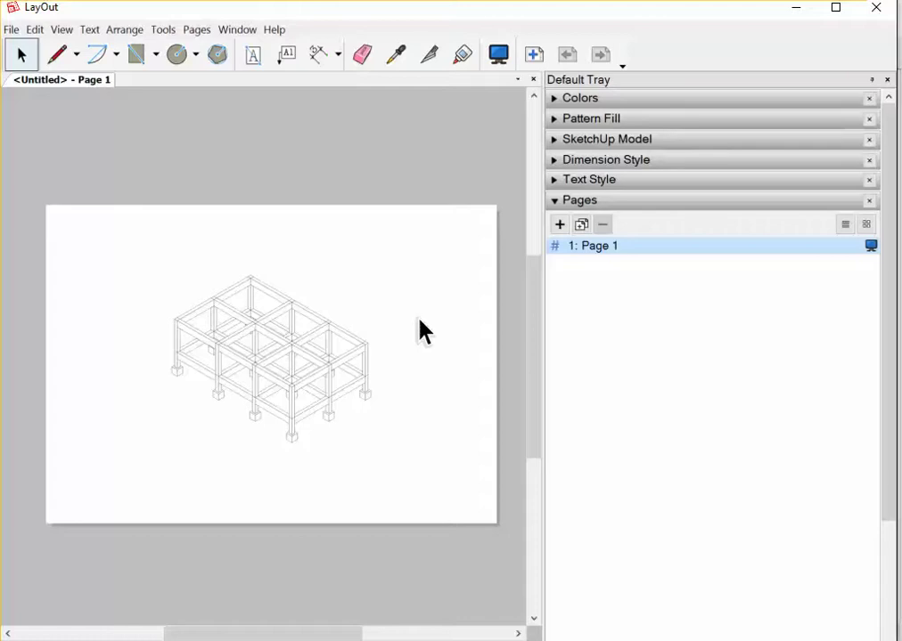
pyautogui.scroll(1, 217, 374)
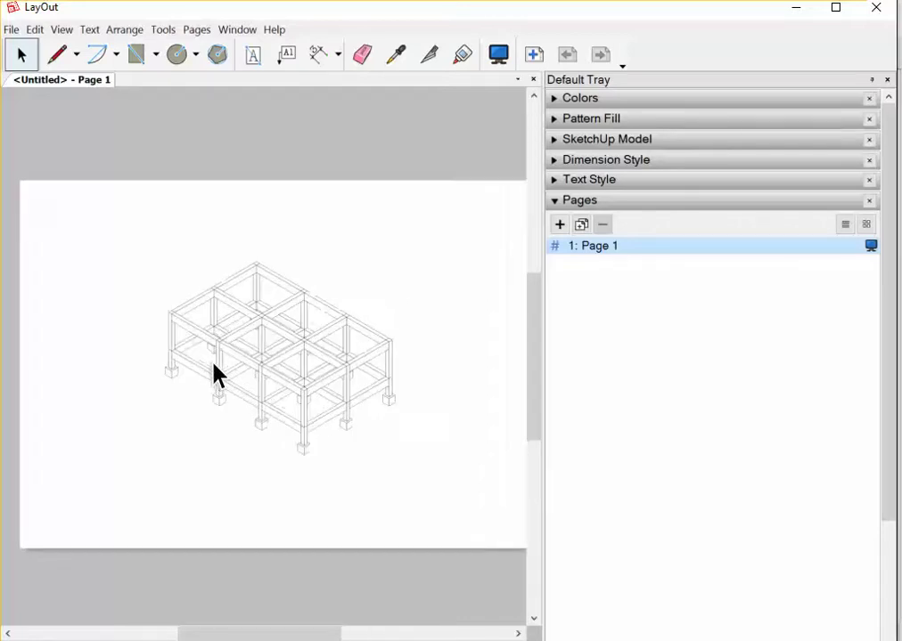
pyautogui.scroll(1, 282, 372)
pyautogui.scroll(2, 300, 385)
pyautogui.scroll(1, 299, 375)
pyautogui.scroll(1, 297, 378)
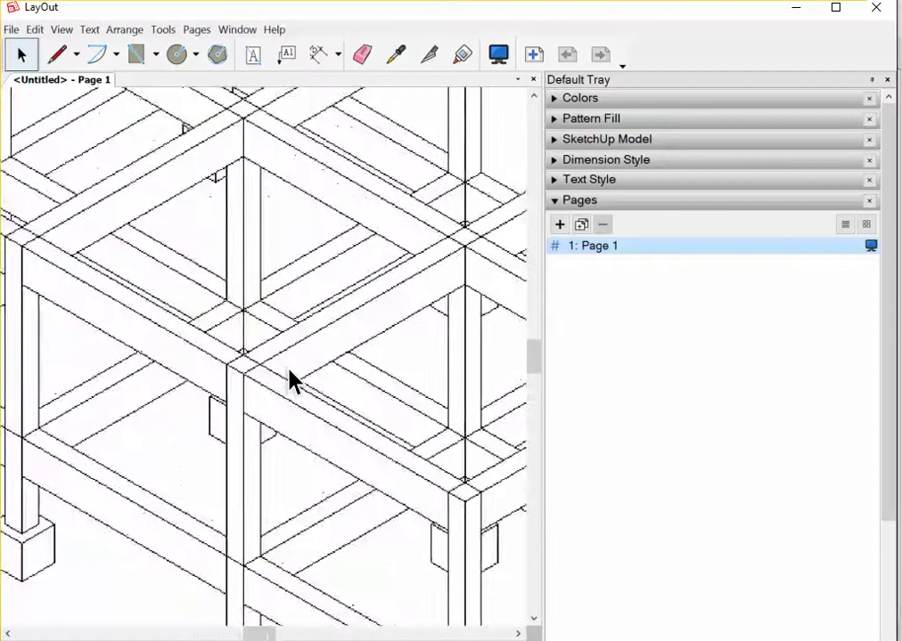
pyautogui.scroll(1, 297, 378)
pyautogui.scroll(-2, 297, 392)
pyautogui.scroll(-2, 292, 372)
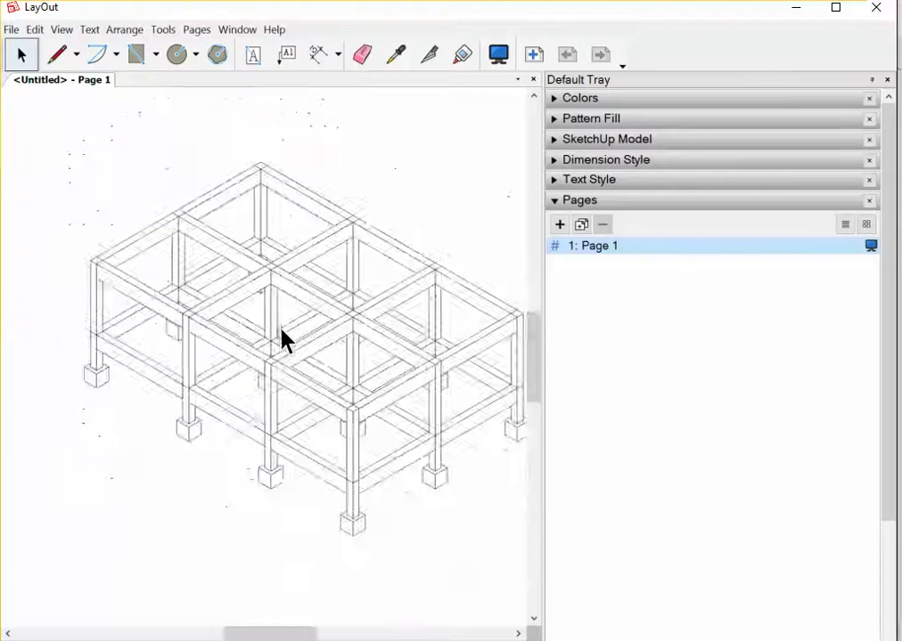
pyautogui.scroll(-2, 283, 342)
pyautogui.scroll(-1, 278, 338)
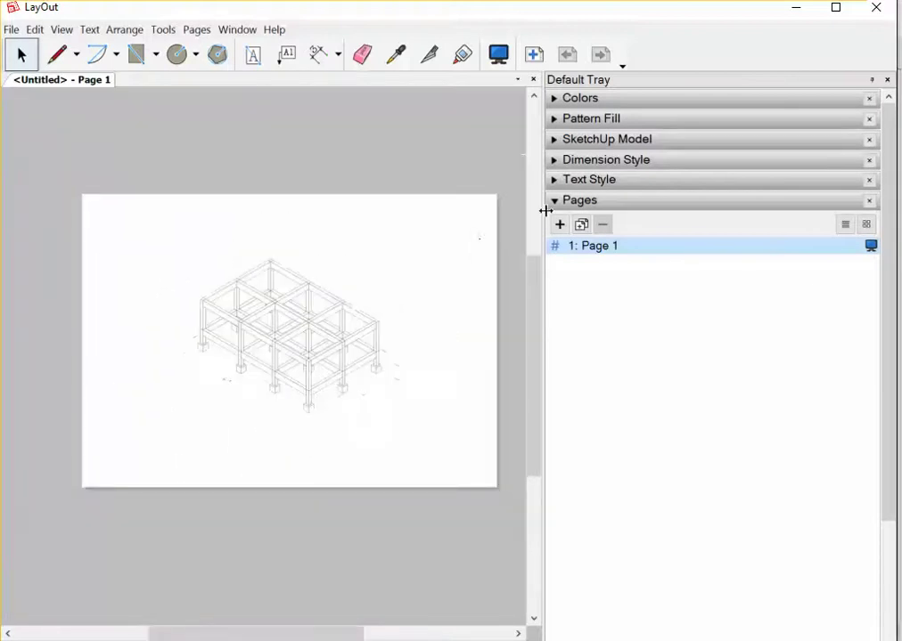
# - Collapse the Pages tray section and select the frame's model viewport
pyautogui.click(613, 209)
pyautogui.scroll(-1, 305, 410)
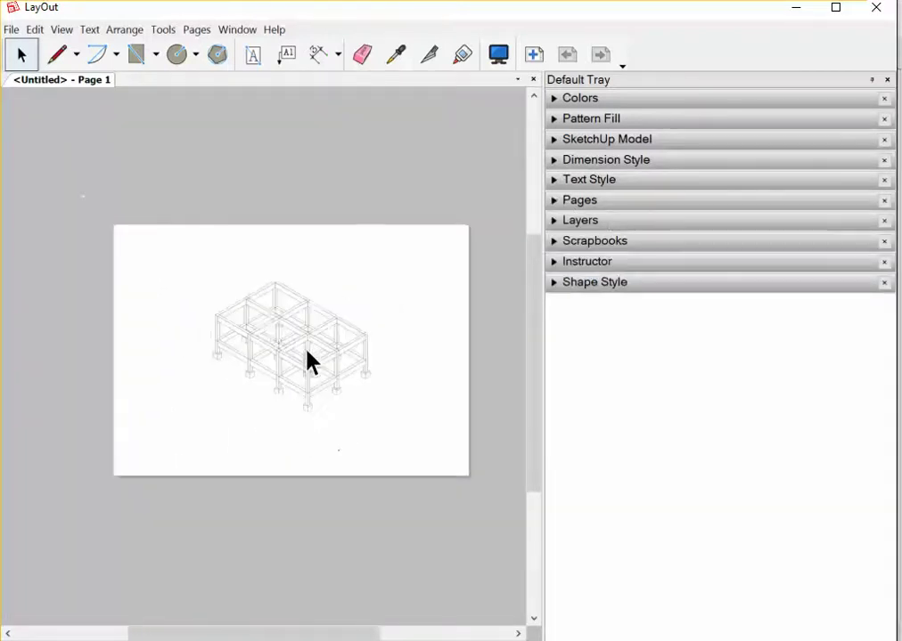
pyautogui.scroll(1, 273, 323)
pyautogui.scroll(1, 275, 343)
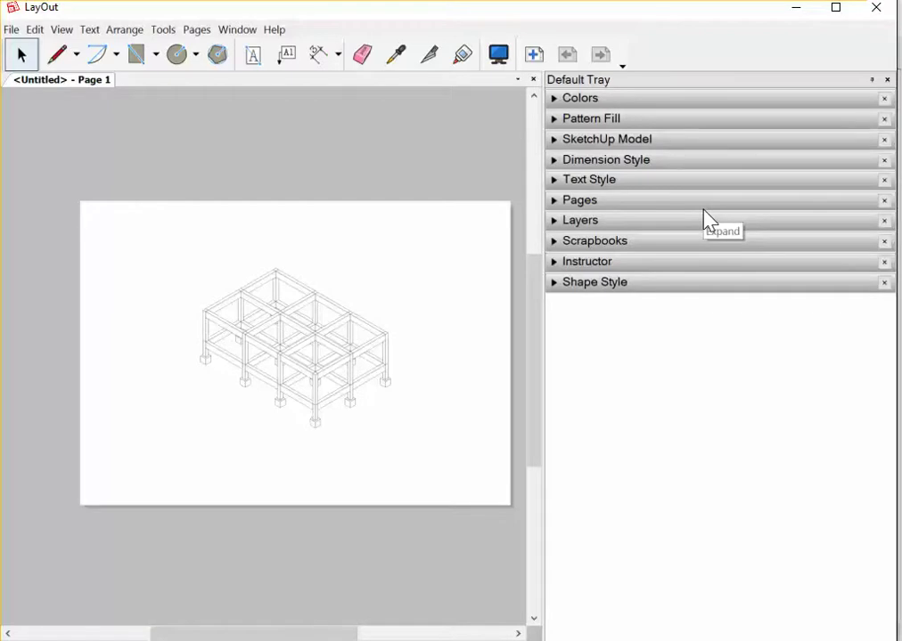
pyautogui.click(299, 334)
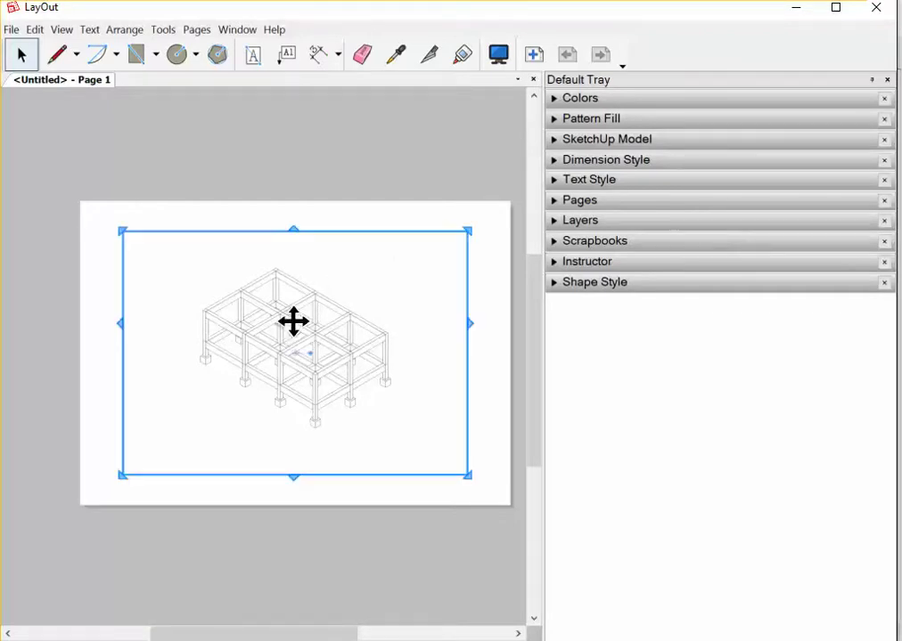
# - Set the viewport to the Top standard view at 1mm:100mm (1:100) scale
pyautogui.click(588, 145)
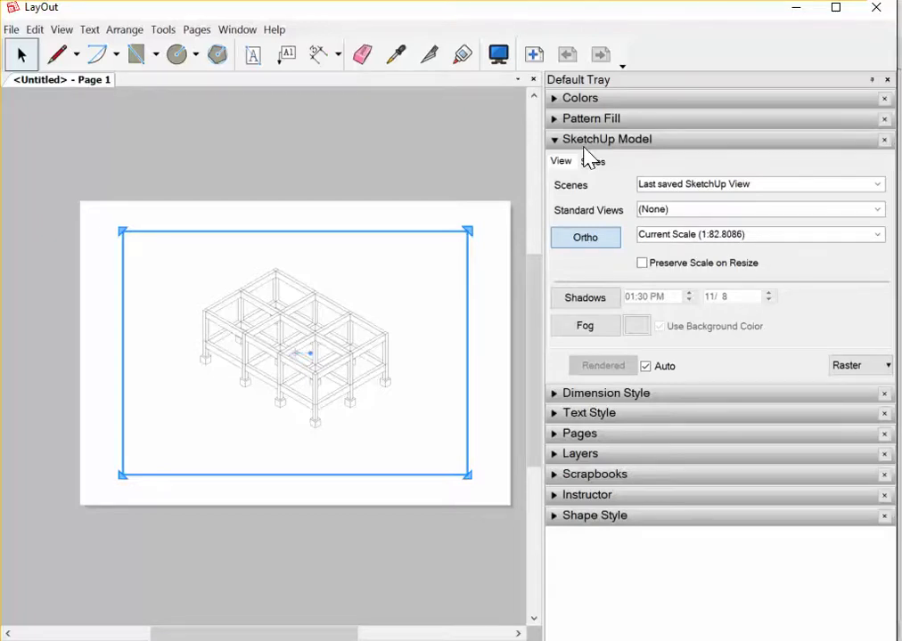
pyautogui.click(488, 149)
pyautogui.click(307, 304)
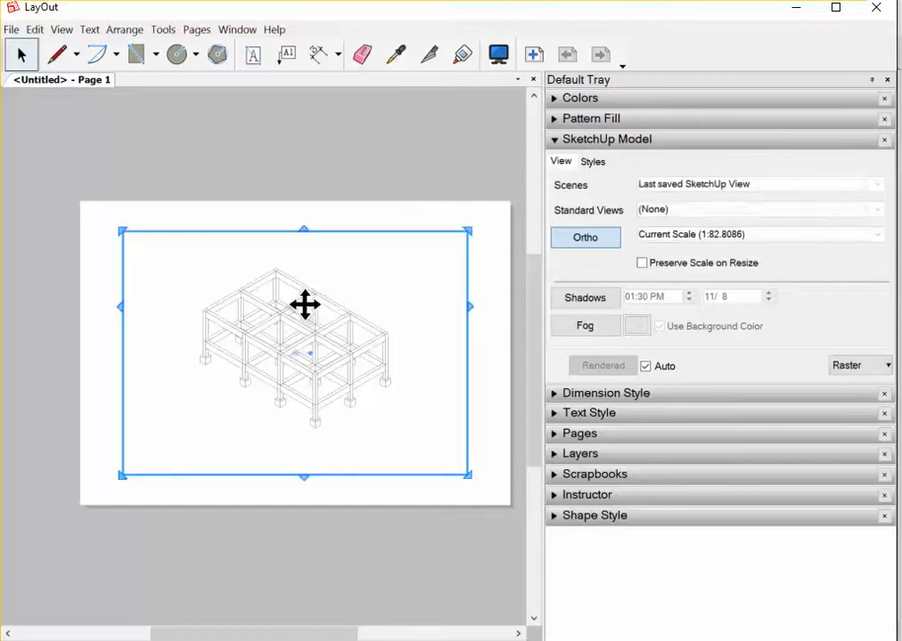
pyautogui.click(585, 140)
pyautogui.click(587, 143)
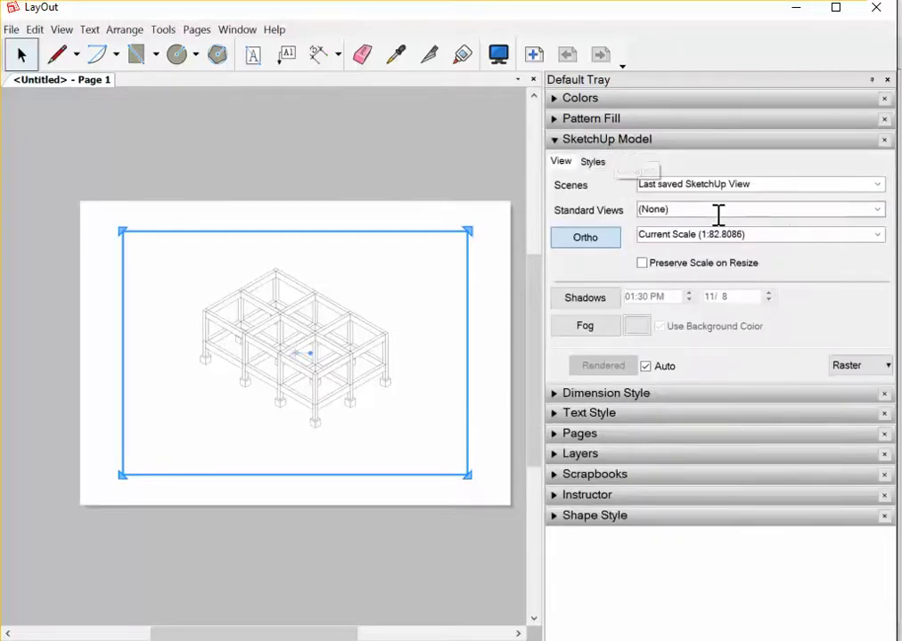
pyautogui.click(878, 185)
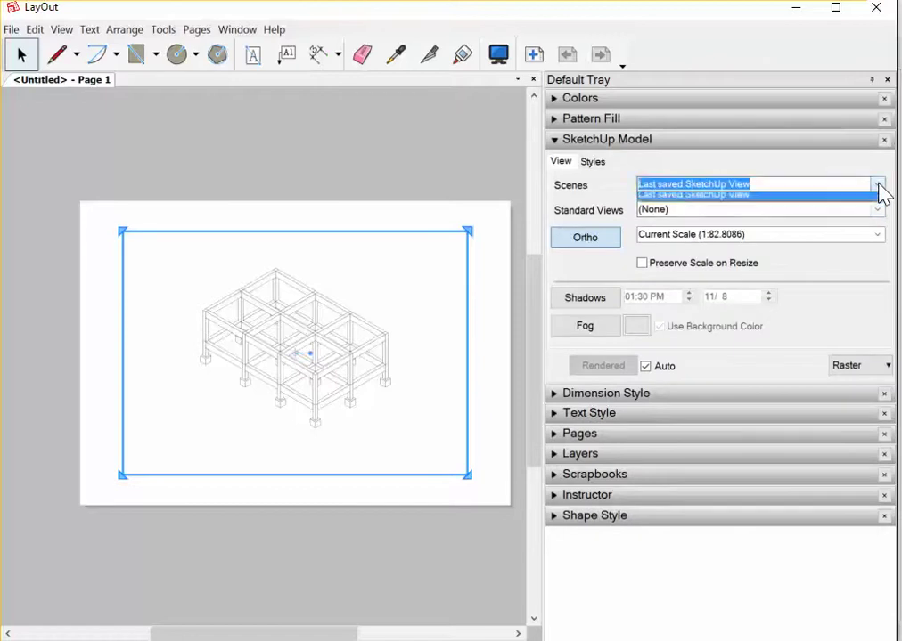
pyautogui.click(879, 184)
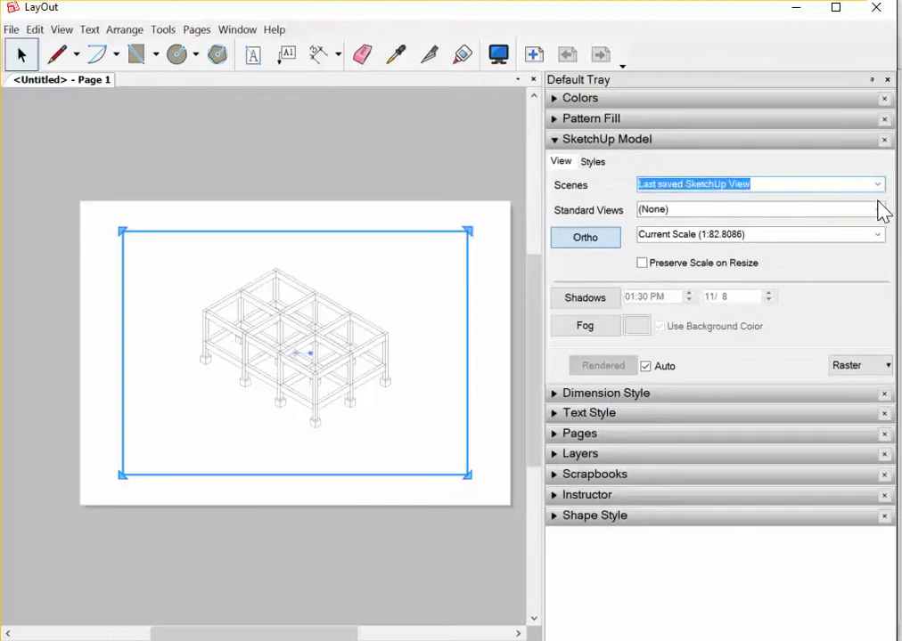
pyautogui.click(879, 210)
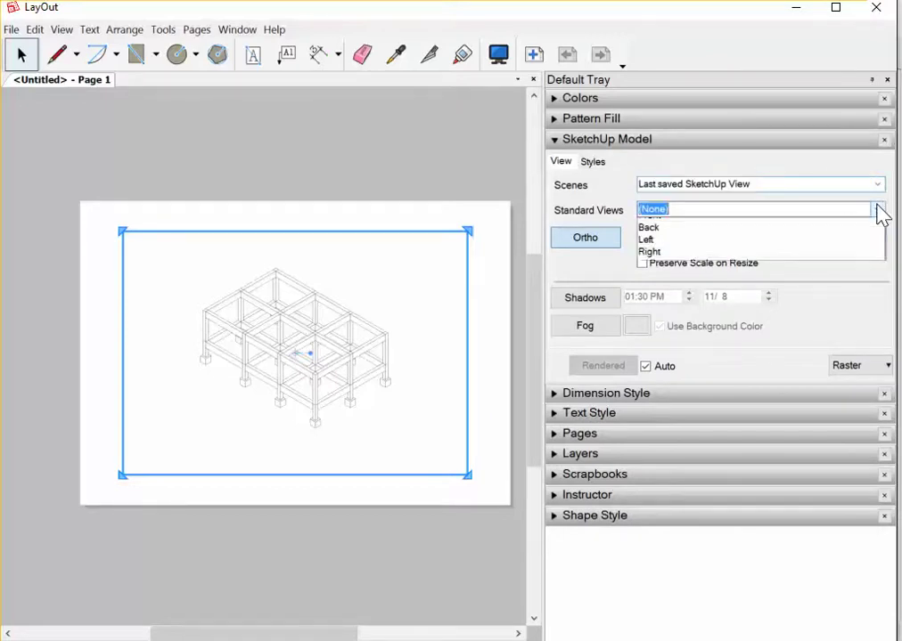
pyautogui.click(751, 225)
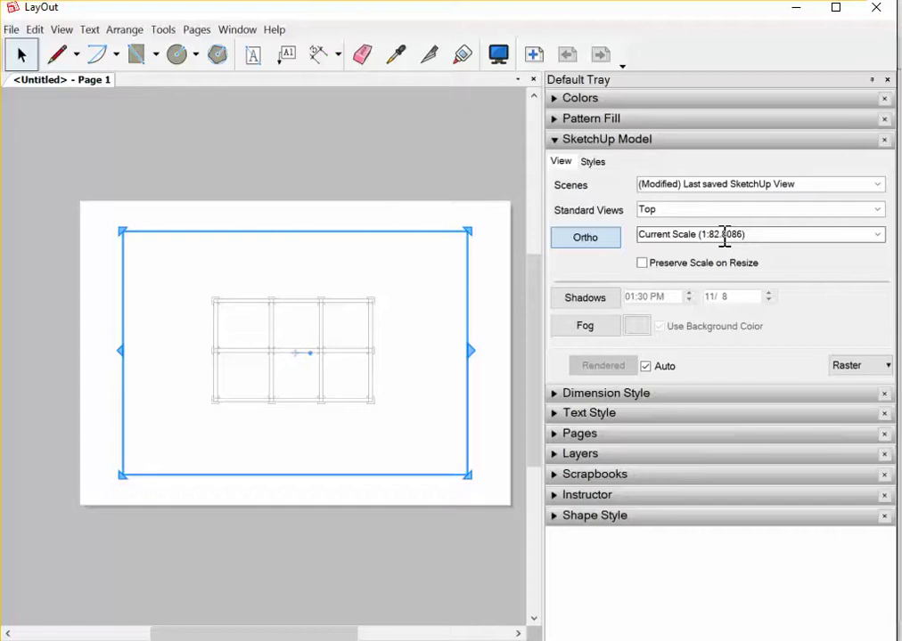
pyautogui.click(878, 234)
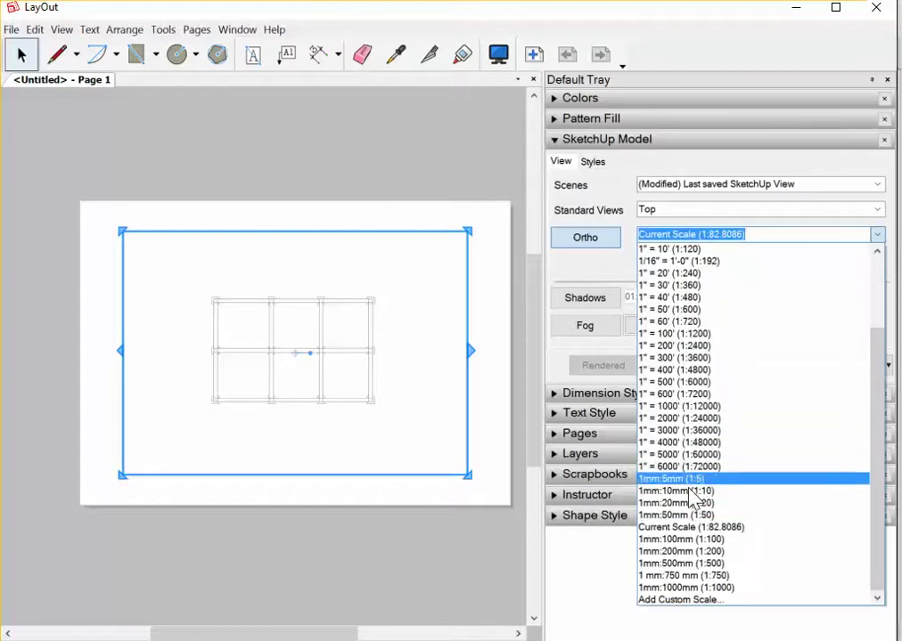
pyautogui.click(703, 540)
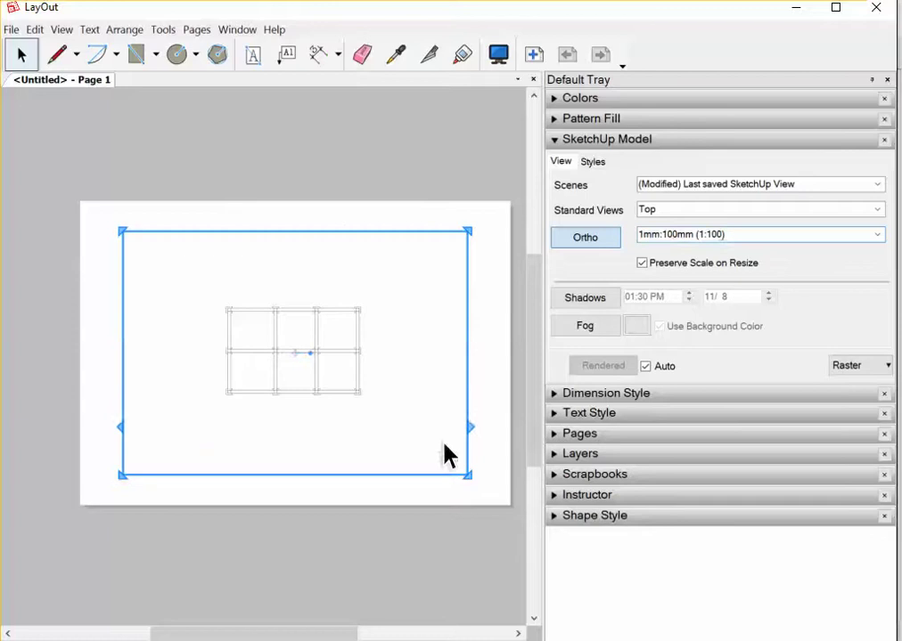
# - Move the viewport toward the page's upper left and crop its top and left edges
pyautogui.moveTo(344, 388)
pyautogui.mouseDown()
pyautogui.moveTo(250, 313)
pyautogui.moveTo(238, 318)
pyautogui.mouseUp()
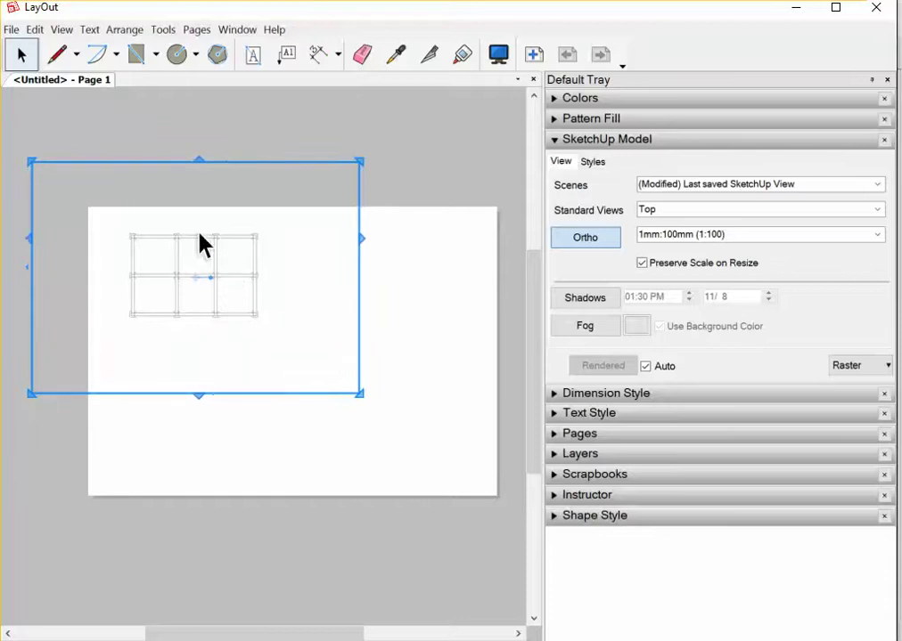
pyautogui.moveTo(198, 161); pyautogui.dragTo(208, 219)
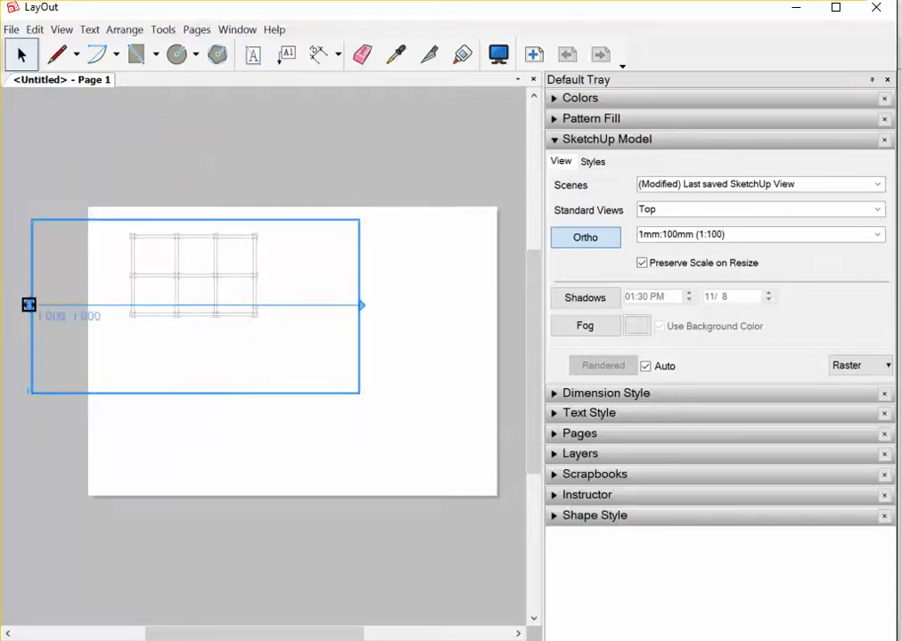
pyautogui.moveTo(28, 304); pyautogui.dragTo(106, 305)
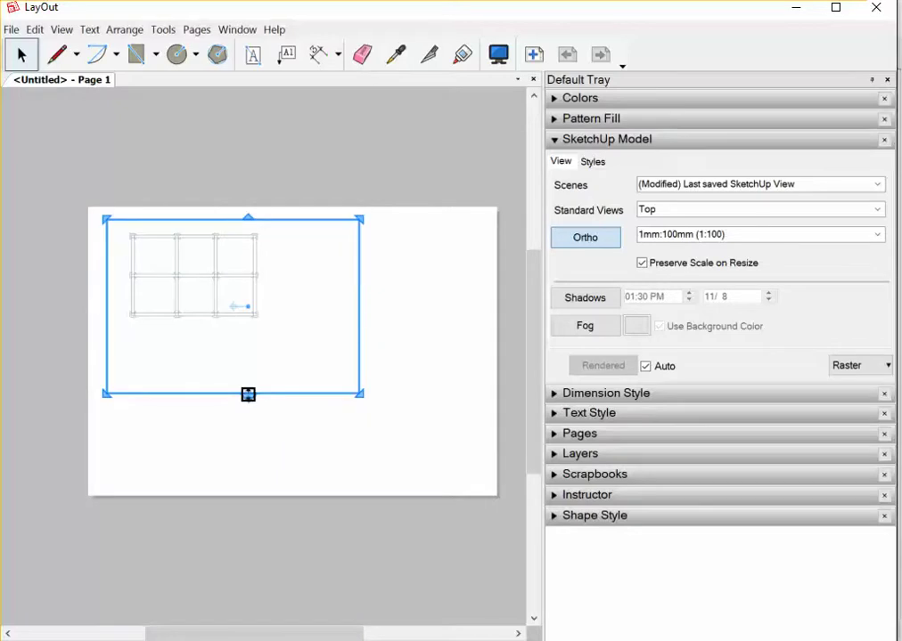
# - Crop the Top viewport's bottom and right edges to fit the grid plan
pyautogui.moveTo(248, 398); pyautogui.dragTo(248, 331)
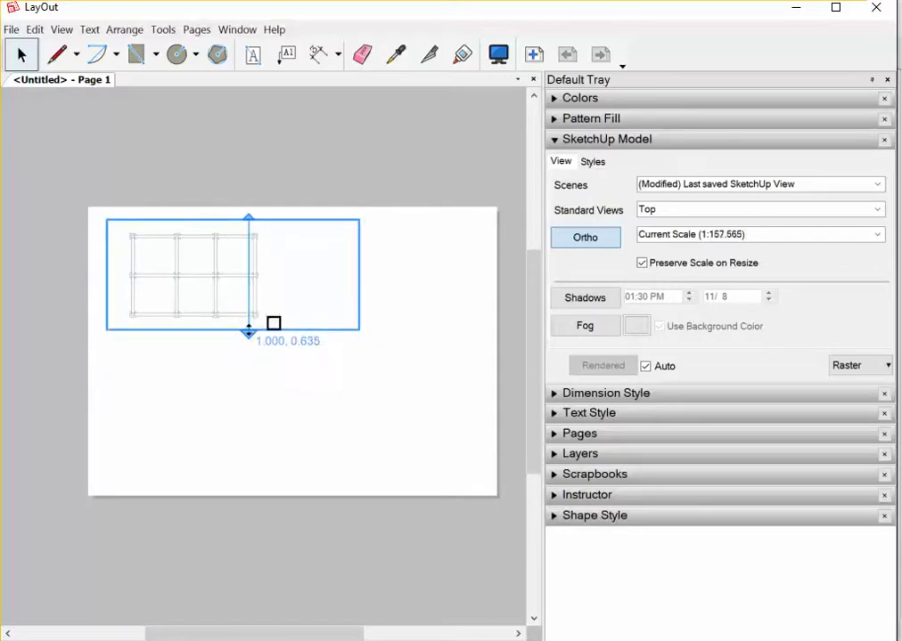
pyautogui.moveTo(360, 286); pyautogui.dragTo(265, 287)
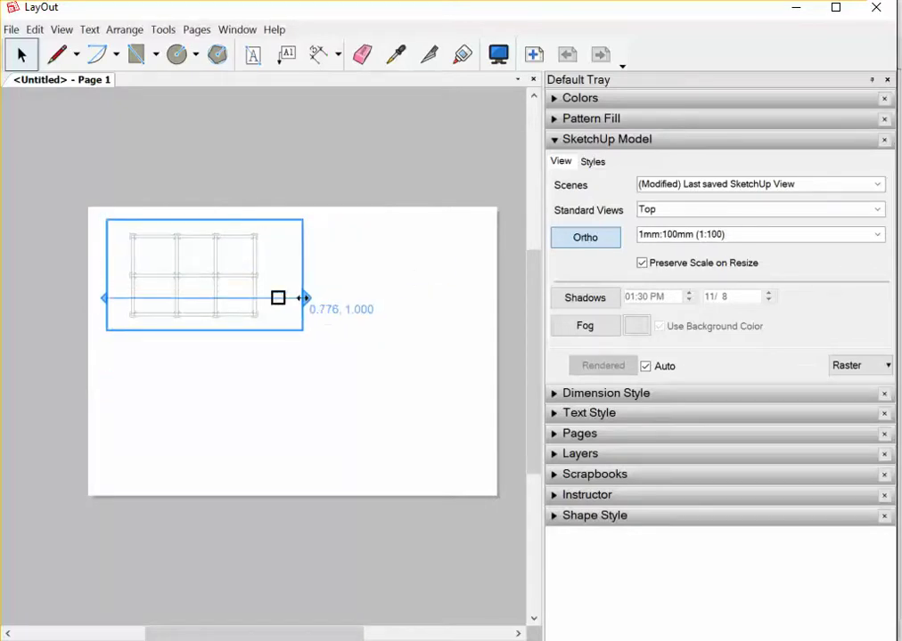
pyautogui.scroll(1, 191, 319)
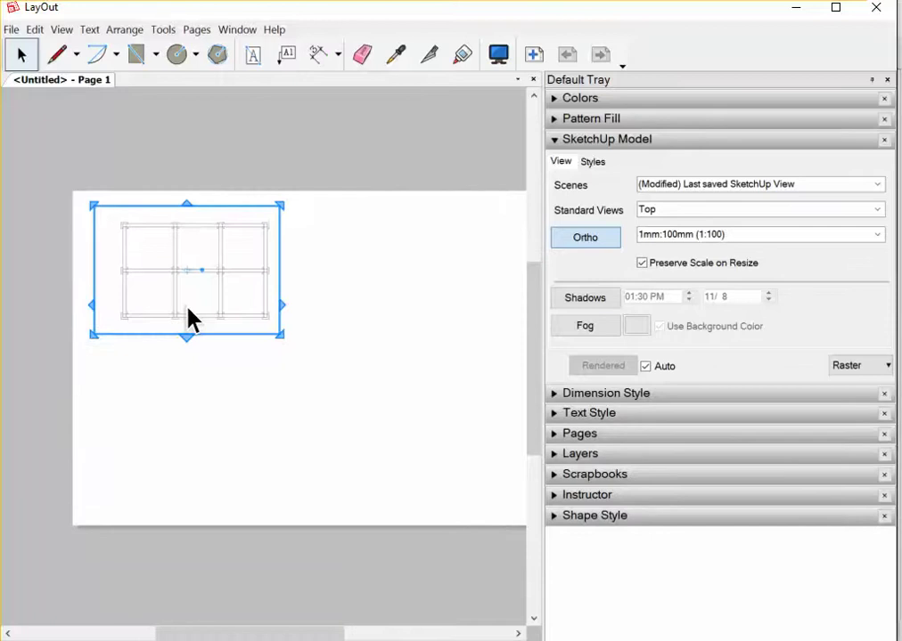
pyautogui.scroll(-1, 195, 317)
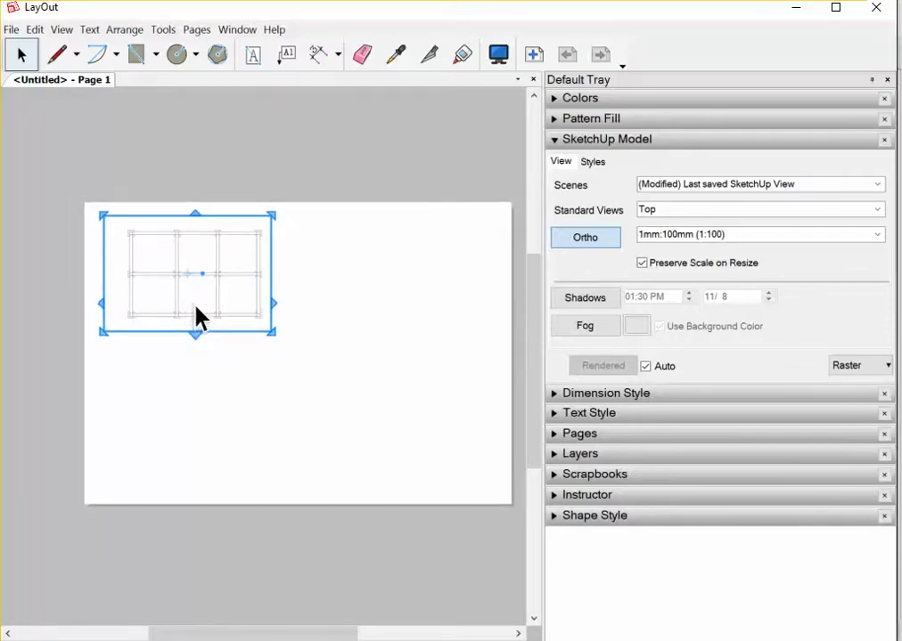
# - Duplicate the plan viewport with a Ctrl-drag, placing the copy beside the original
pyautogui.moveTo(196, 311)
pyautogui.mouseDown()
pyautogui.moveTo(265, 326)
pyautogui.moveTo(379, 326)
pyautogui.mouseUp()
pyautogui.press('Escape')
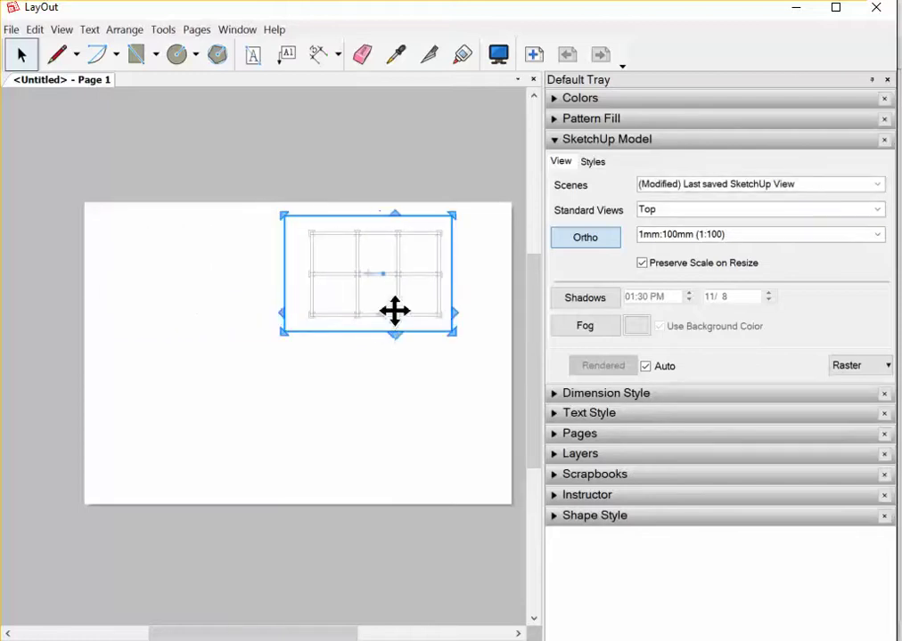
pyautogui.scroll(1, 443, 303)
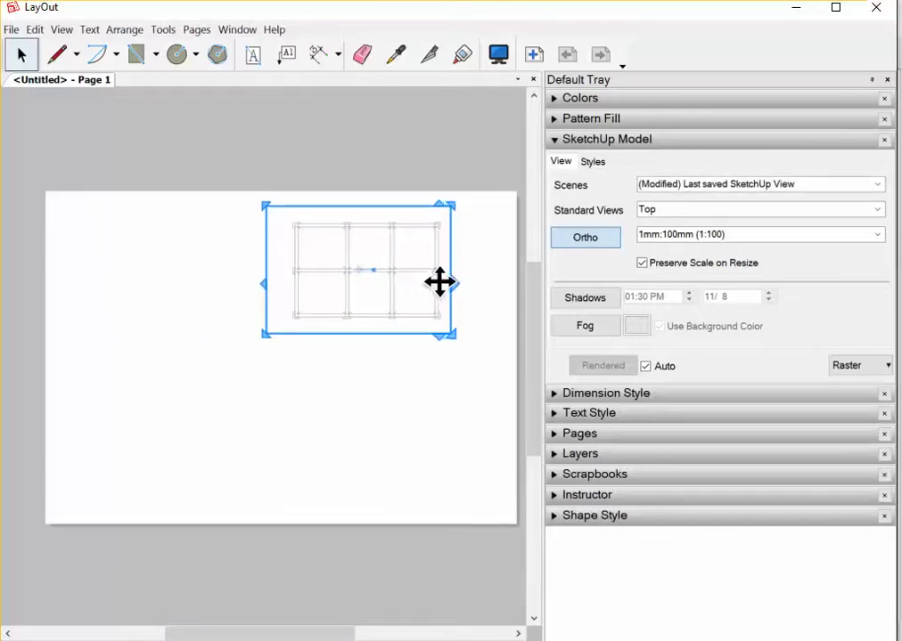
pyautogui.moveTo(370, 316); pyautogui.dragTo(185, 310)
# - Switch the right-hand plan copy to the Front standard view
pyautogui.click(316, 362)
pyautogui.scroll(1, 372, 288)
pyautogui.click(368, 267)
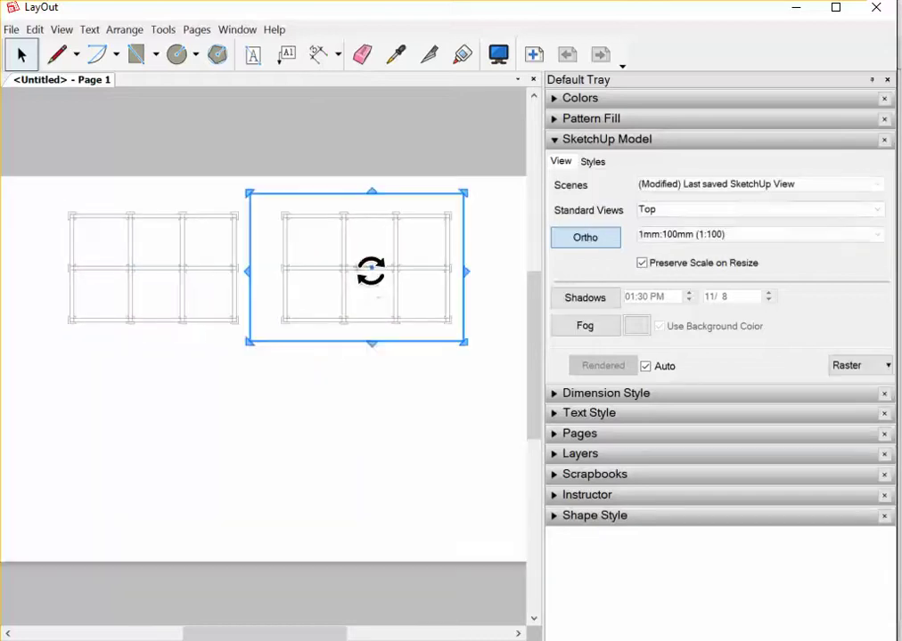
pyautogui.click(877, 210)
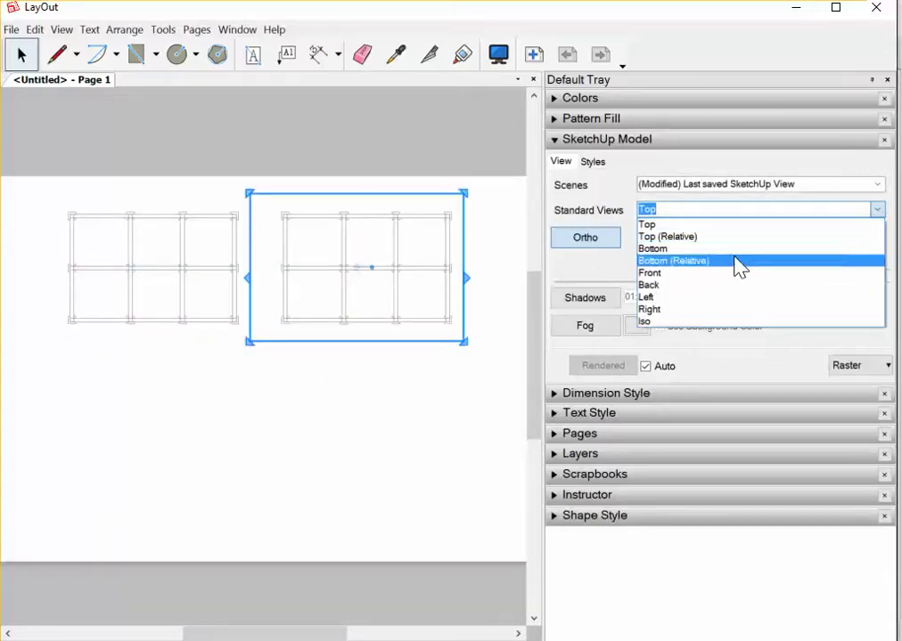
pyautogui.click(718, 276)
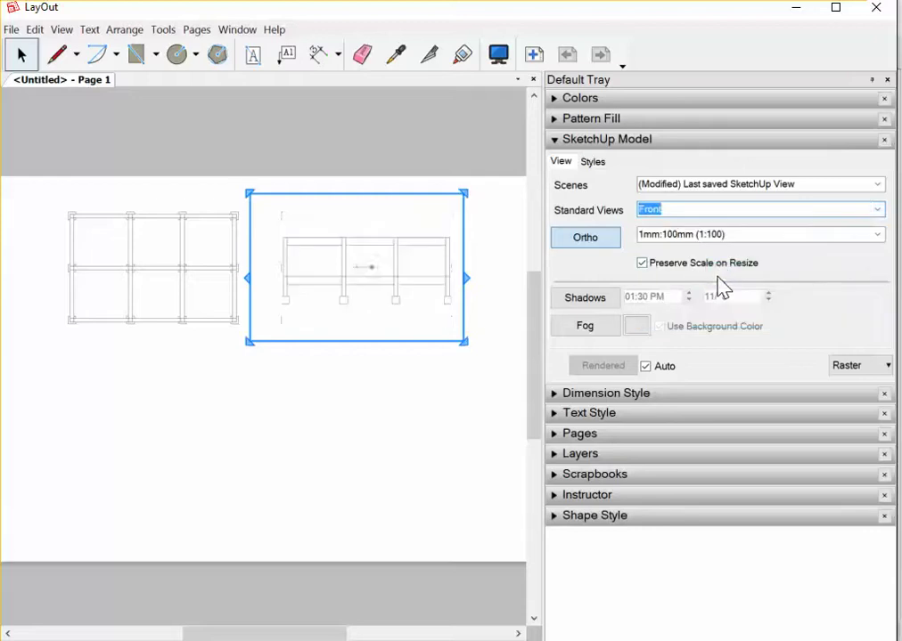
pyautogui.click(383, 382)
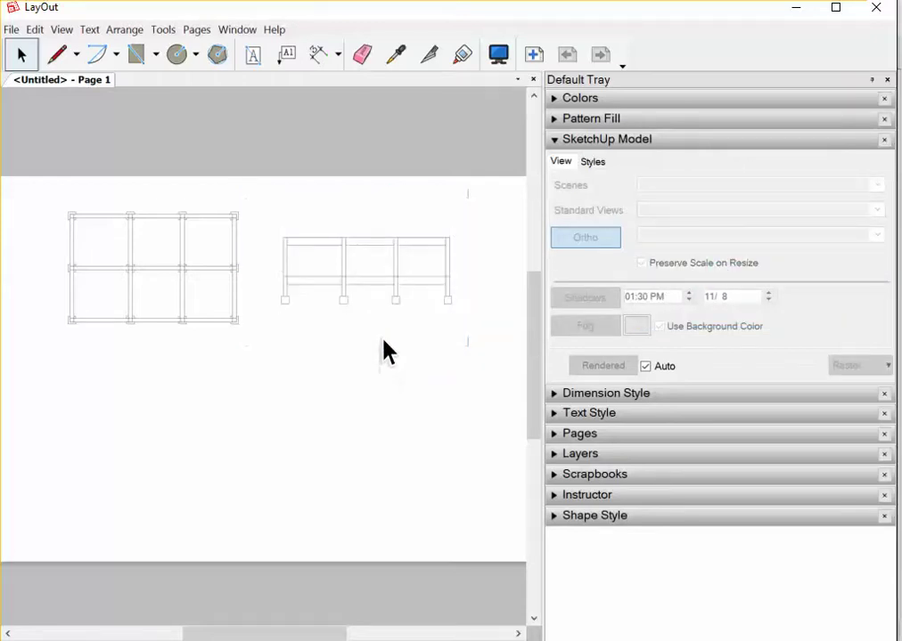
# - Copy the Front viewport below it and set the copy to the Right view
pyautogui.click(403, 280)
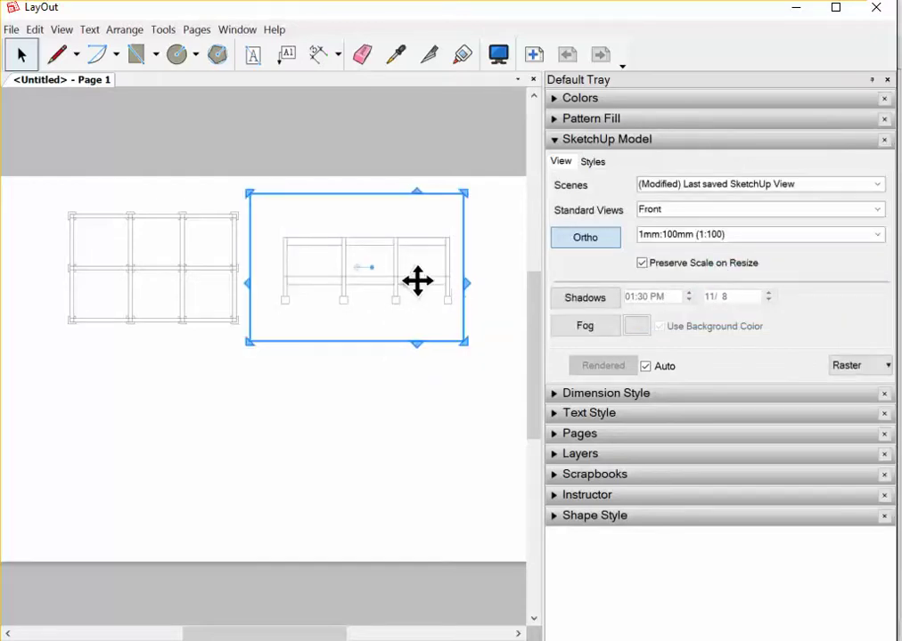
pyautogui.moveTo(416, 283); pyautogui.dragTo(411, 448)
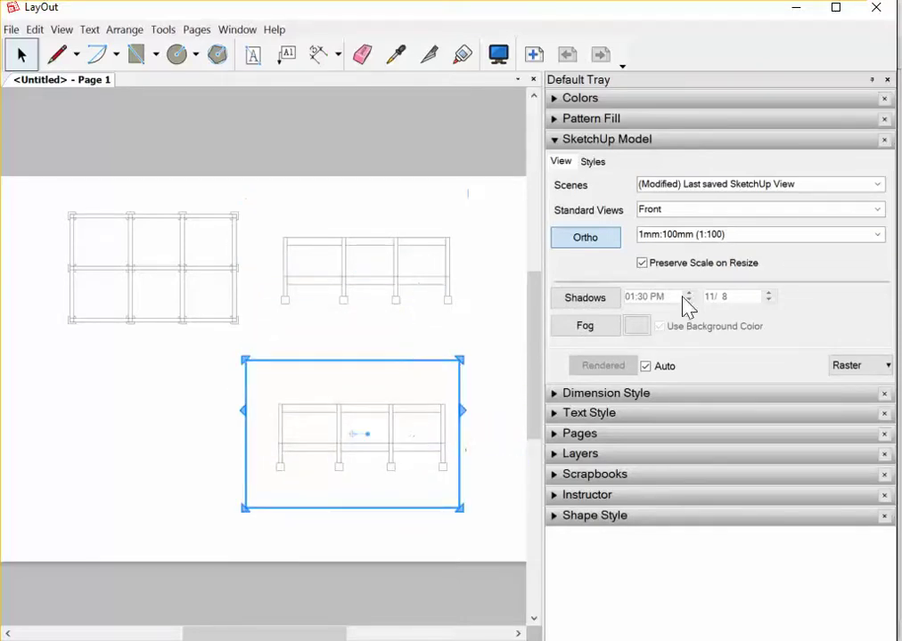
pyautogui.click(877, 210)
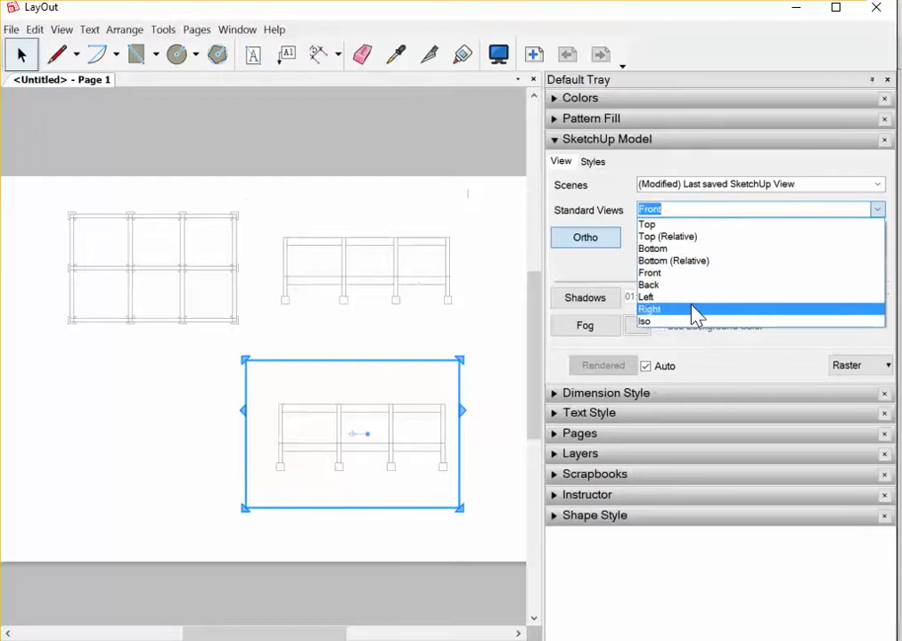
pyautogui.click(694, 312)
pyautogui.click(487, 470)
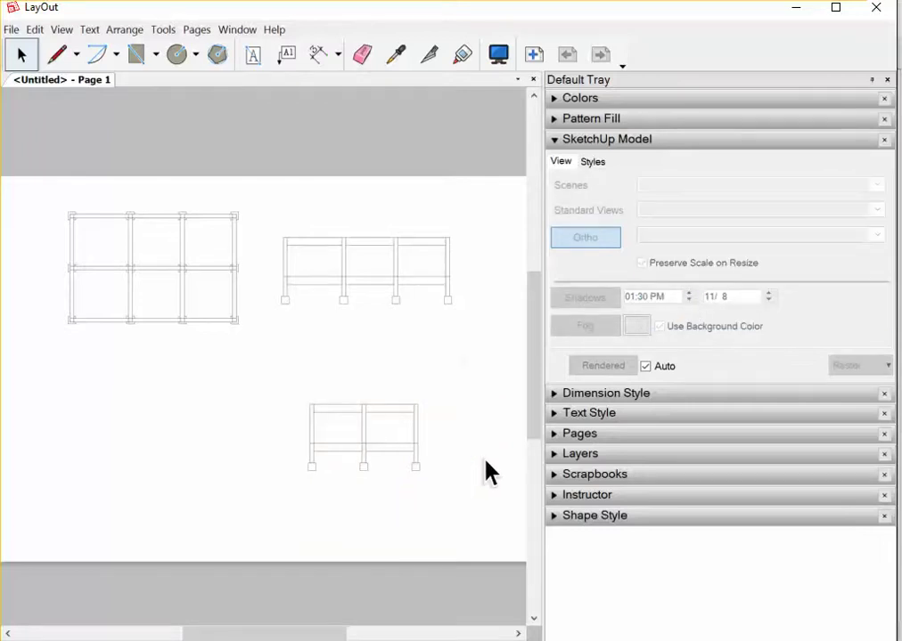
# - Reposition the Right view viewport, then check the Front and plan viewports
pyautogui.scroll(-2, 447, 374)
pyautogui.scroll(-1, 447, 375)
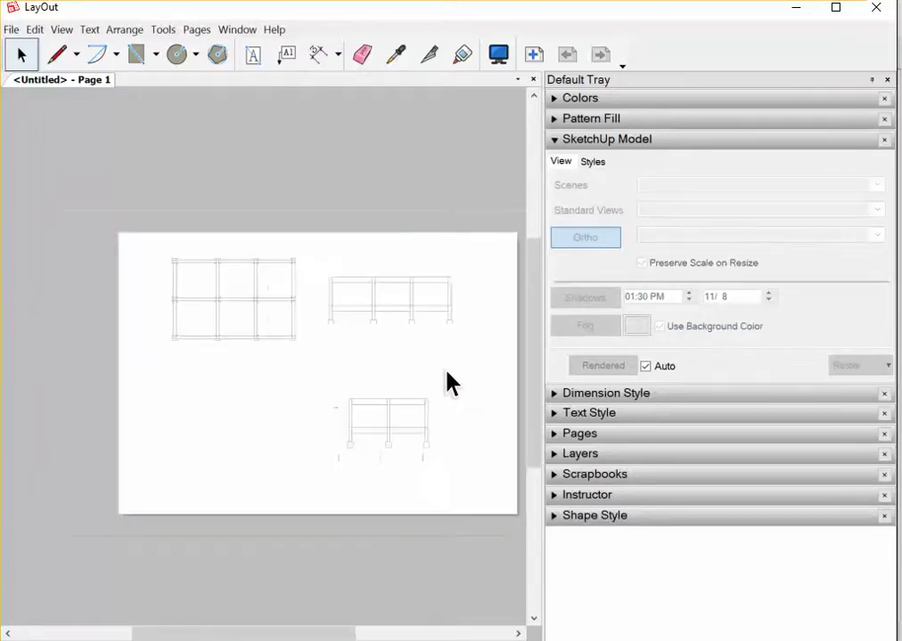
pyautogui.scroll(1, 368, 302)
pyautogui.scroll(1, 401, 295)
pyautogui.moveTo(401, 296); pyautogui.dragTo(422, 308)
pyautogui.scroll(-1, 418, 310)
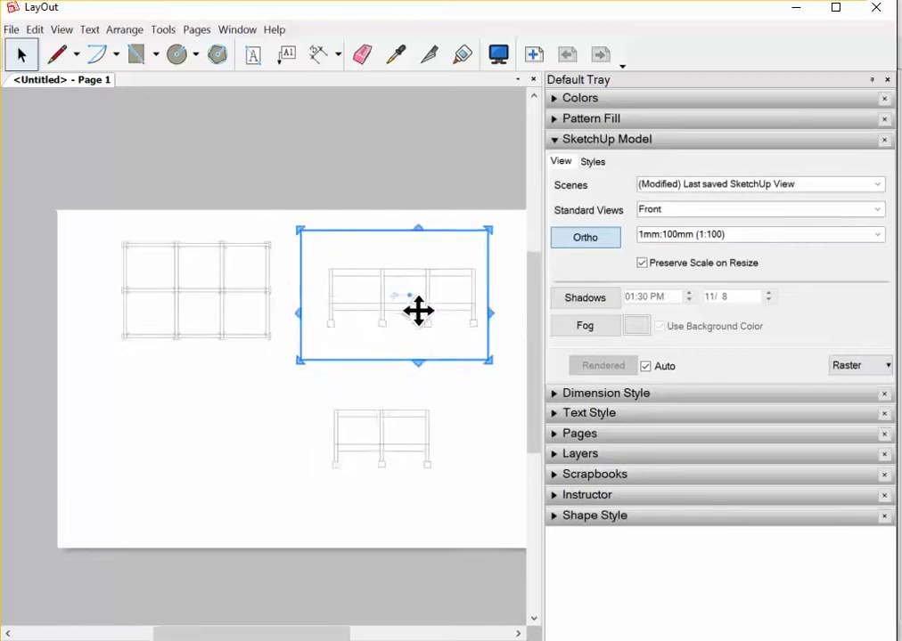
pyautogui.click(224, 212)
pyautogui.click(252, 246)
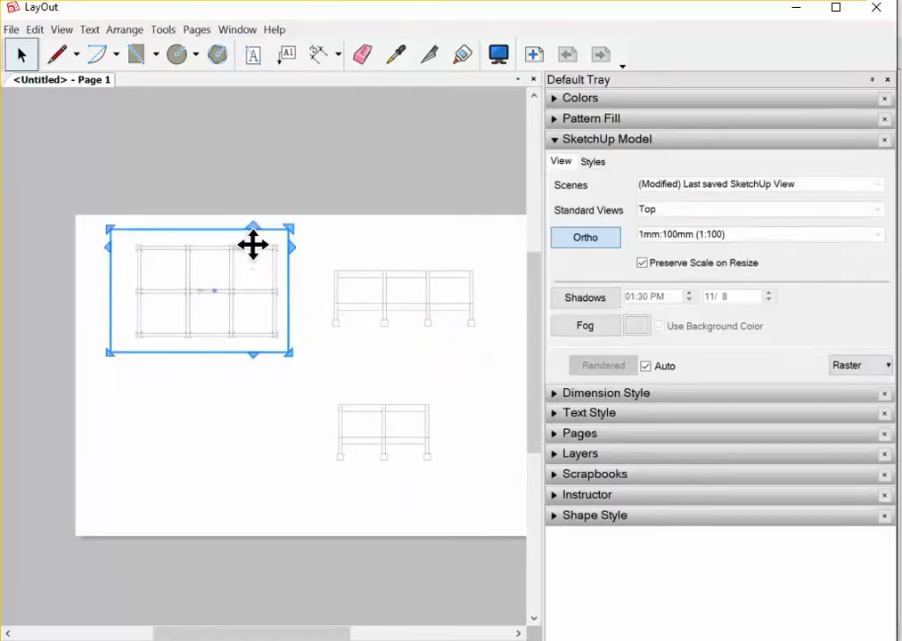
# - Box-select all three viewports together
pyautogui.scroll(2, 251, 243)
pyautogui.scroll(2, 252, 243)
pyautogui.scroll(2, 269, 249)
pyautogui.scroll(1, 265, 249)
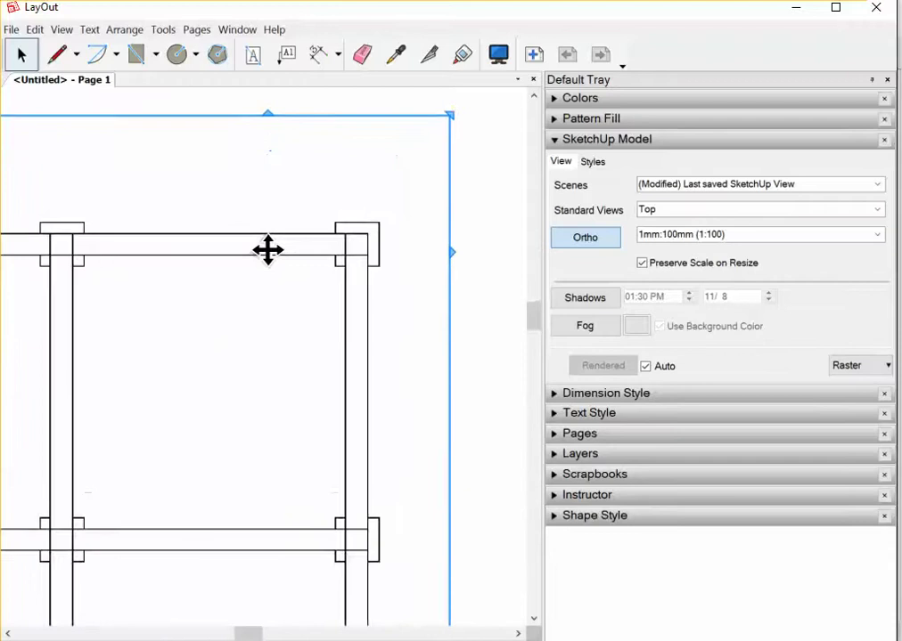
pyautogui.scroll(2, 351, 268)
pyautogui.scroll(1, 363, 262)
pyautogui.scroll(1, 363, 262)
pyautogui.scroll(-2, 339, 254)
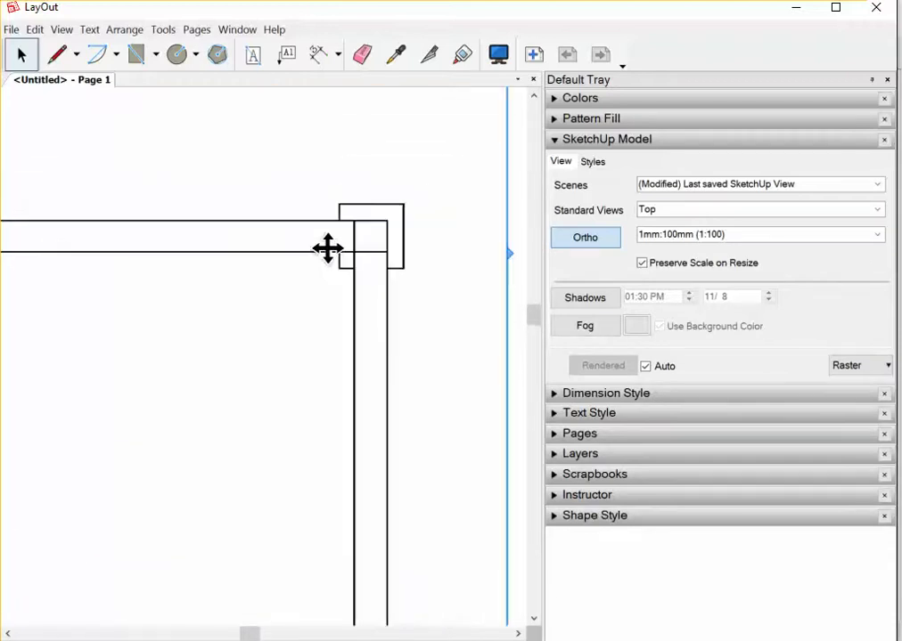
pyautogui.scroll(-2, 312, 240)
pyautogui.scroll(-1, 267, 245)
pyautogui.scroll(-1, 213, 249)
pyautogui.scroll(2, 441, 322)
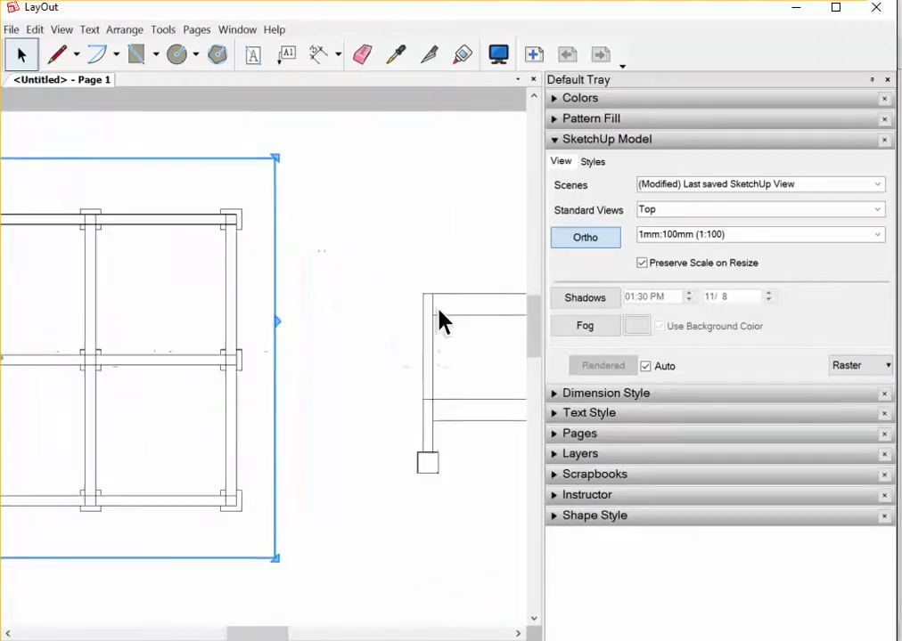
pyautogui.scroll(2, 438, 326)
pyautogui.scroll(2, 441, 328)
pyautogui.scroll(-1, 392, 312)
pyautogui.scroll(-2, 348, 292)
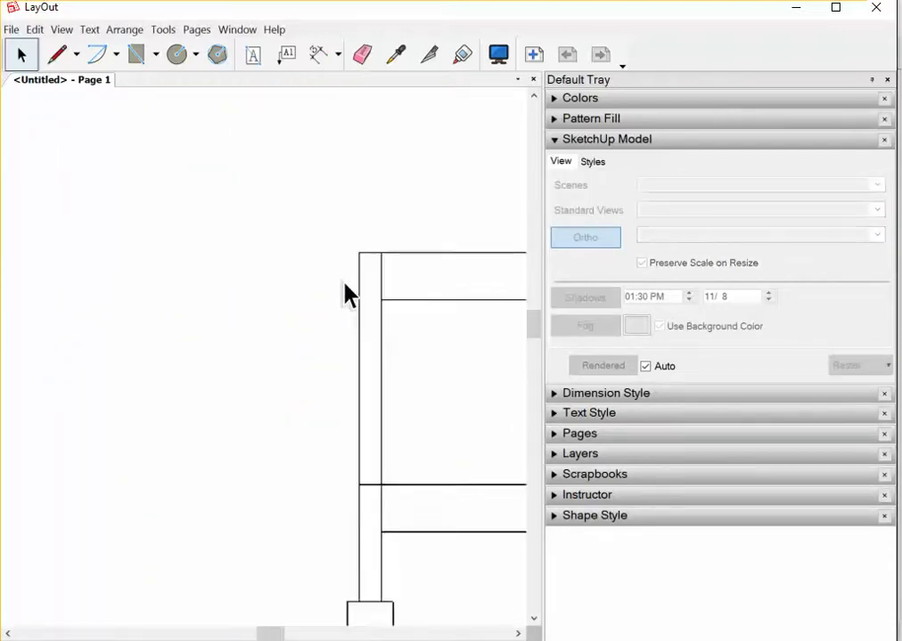
pyautogui.scroll(-2, 343, 299)
pyautogui.scroll(-2, 335, 299)
pyautogui.scroll(-2, 334, 294)
pyautogui.scroll(-2, 268, 290)
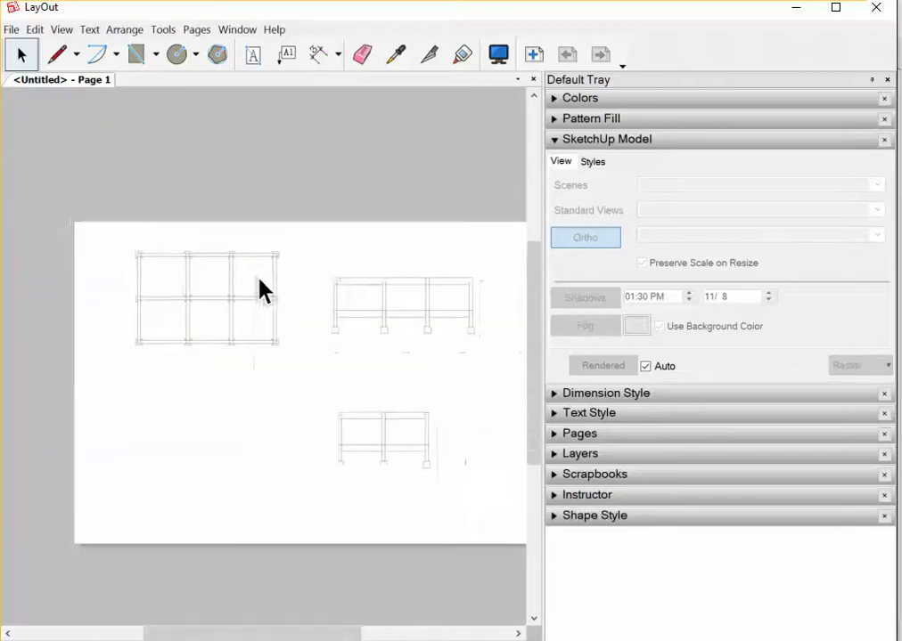
pyautogui.scroll(-1, 262, 288)
pyautogui.moveTo(71, 179)
pyautogui.mouseDown()
pyautogui.moveTo(403, 448)
pyautogui.moveTo(487, 499)
pyautogui.mouseUp()
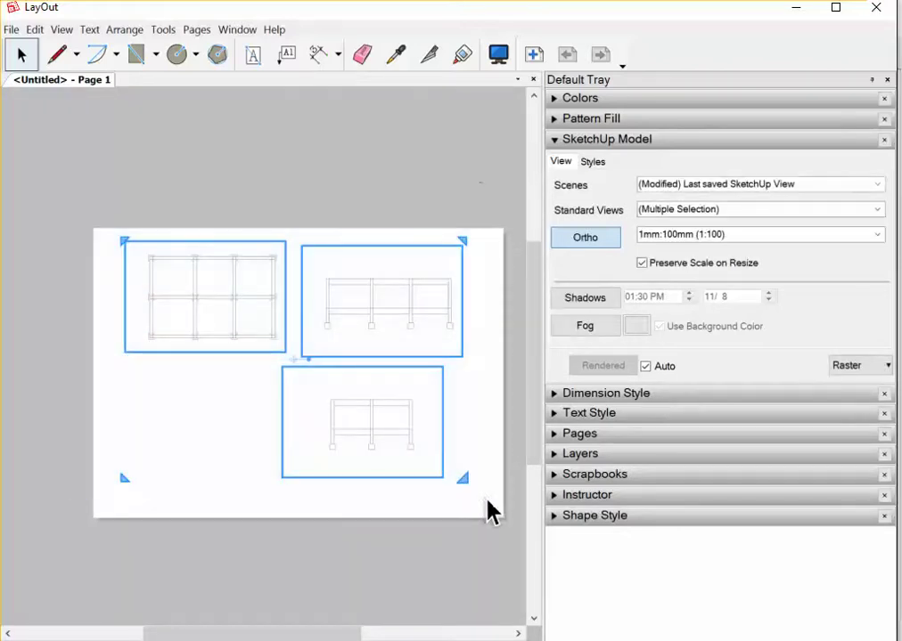
# - Render the three viewports as Vector, accepting the warning
pyautogui.click(869, 369)
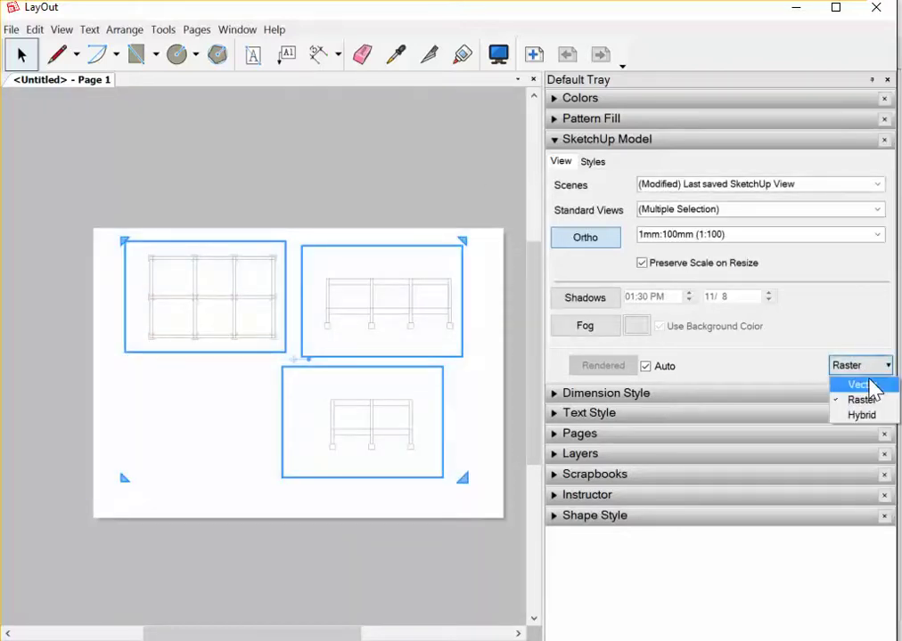
pyautogui.click(870, 385)
pyautogui.click(538, 383)
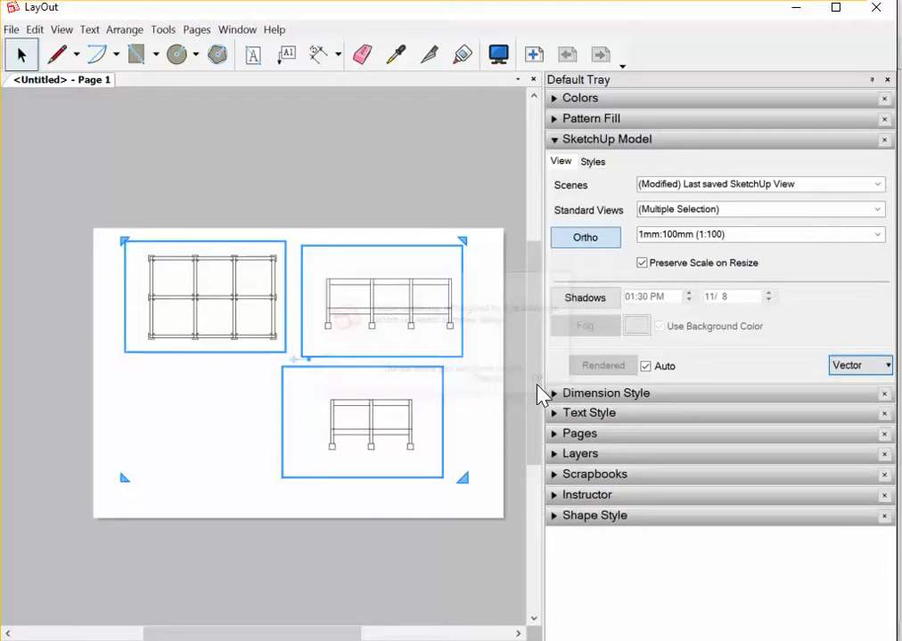
pyautogui.click(392, 230)
# - Reduce the three viewports' line weight from 0.50 to 0.20 pts
pyautogui.scroll(2, 395, 238)
pyautogui.scroll(1, 246, 356)
pyautogui.scroll(2, 236, 316)
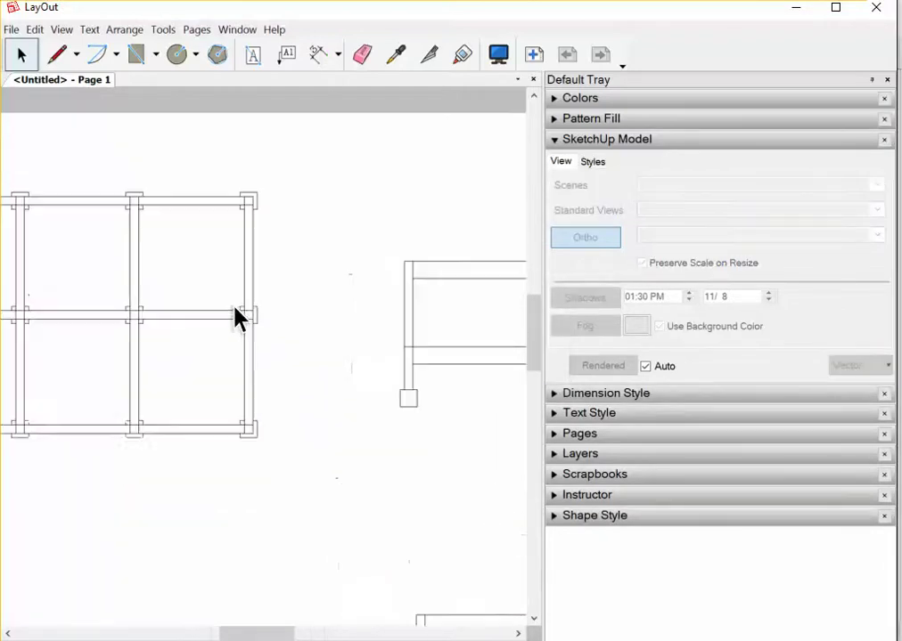
pyautogui.scroll(-1, 246, 347)
pyautogui.scroll(-2, 267, 329)
pyautogui.scroll(-1, 374, 307)
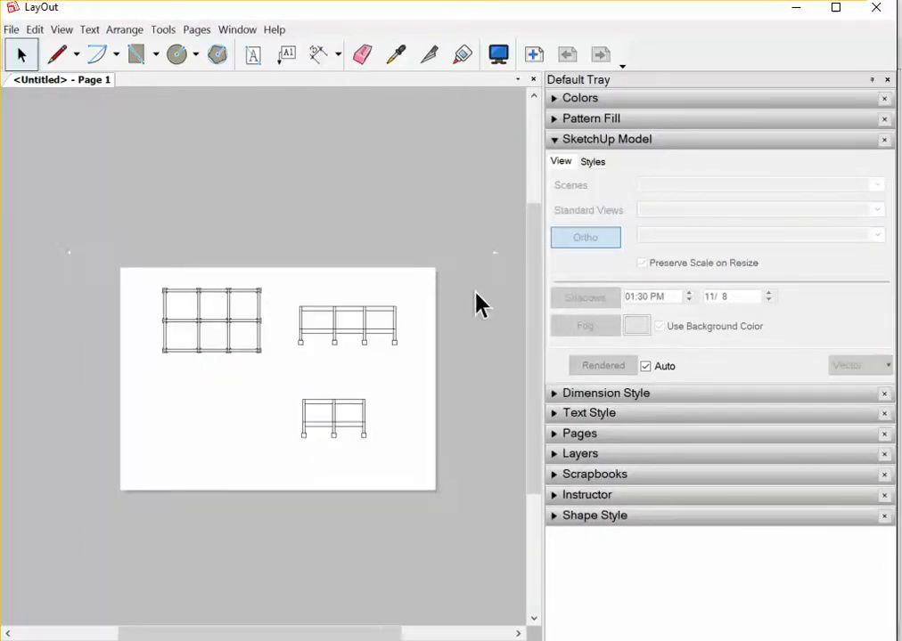
pyautogui.moveTo(42, 234); pyautogui.dragTo(477, 488)
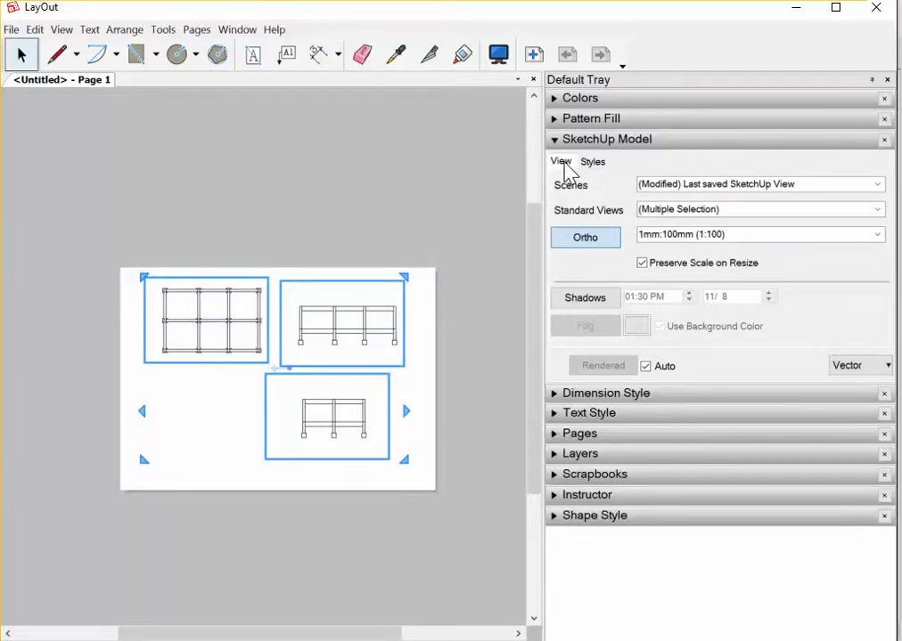
pyautogui.click(593, 164)
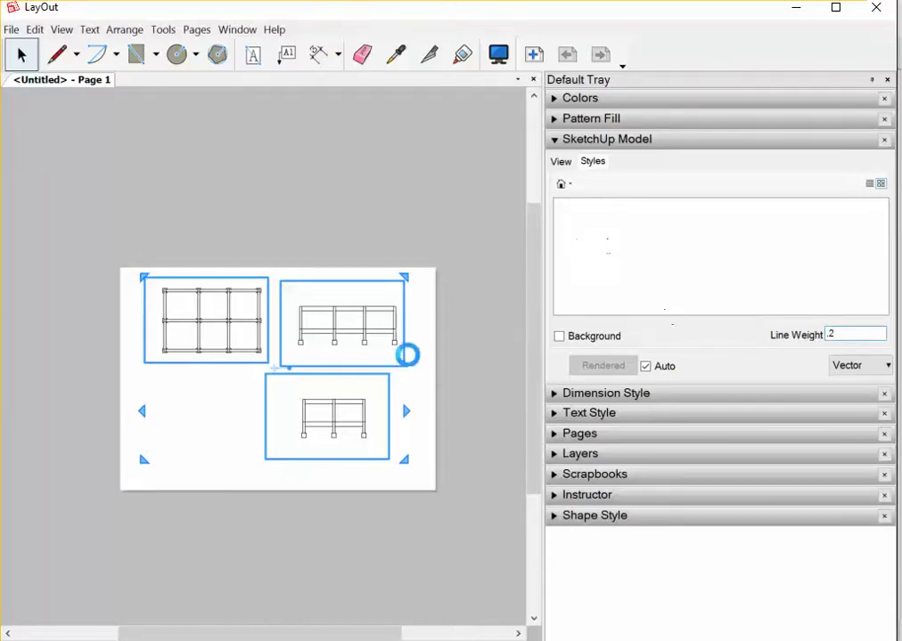
pyautogui.click(433, 372)
# - Zoom out until the whole Top view grid is visible
pyautogui.scroll(2, 201, 328)
pyautogui.scroll(3, 183, 319)
pyautogui.scroll(2, 183, 317)
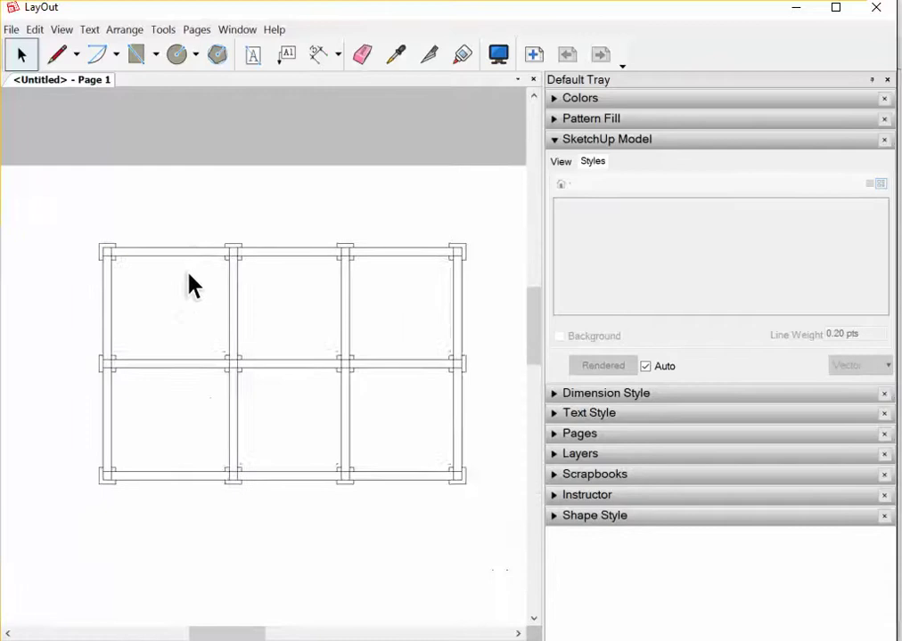
pyautogui.scroll(2, 191, 286)
pyautogui.scroll(1, 212, 276)
pyautogui.scroll(1, 239, 261)
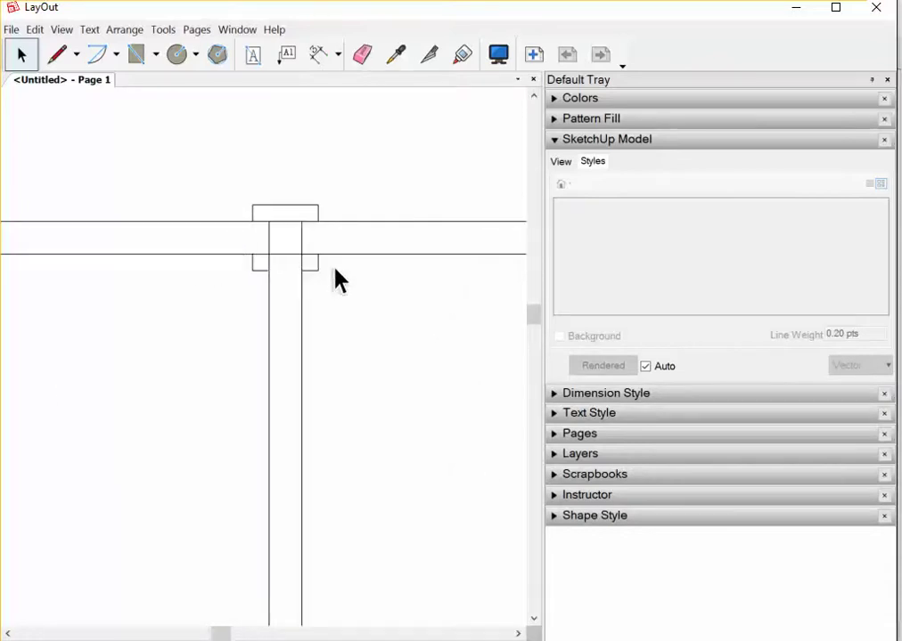
pyautogui.scroll(-1, 295, 392)
pyautogui.scroll(-2, 220, 298)
pyautogui.scroll(-2, 191, 321)
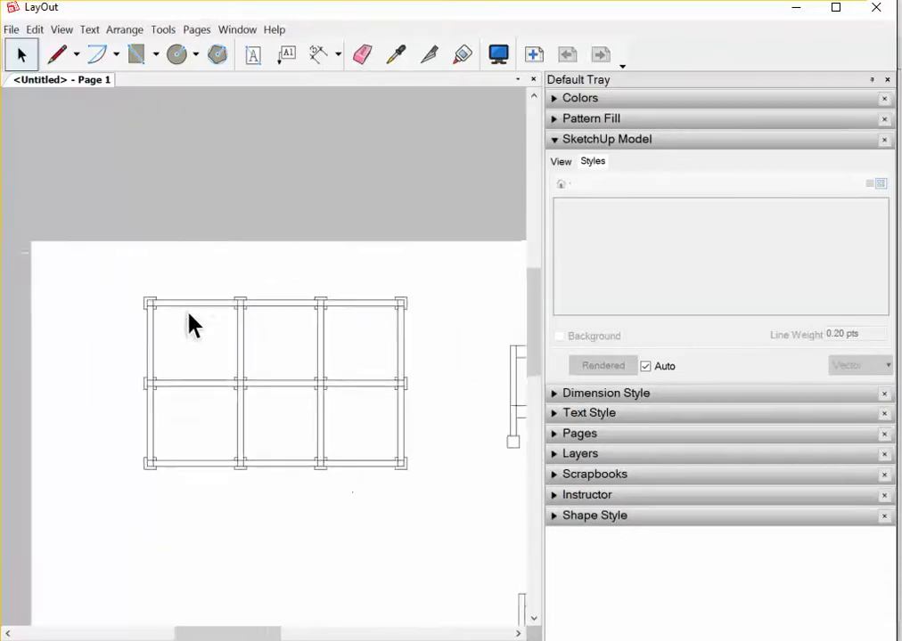
# - Add the 8.00 m overall dimension down the left side of the Top grid
pyautogui.click(321, 59)
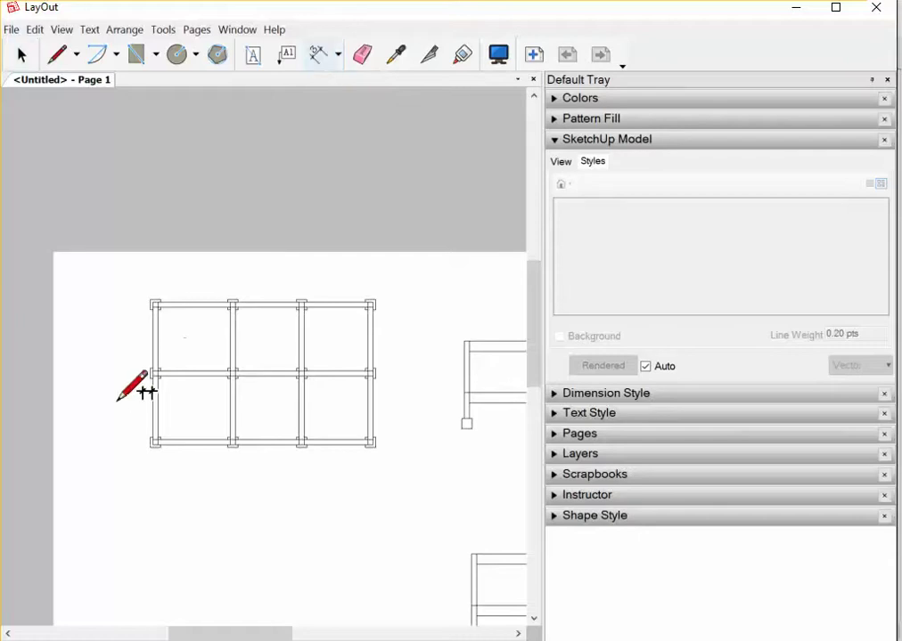
pyautogui.scroll(2, 147, 428)
pyautogui.scroll(2, 169, 437)
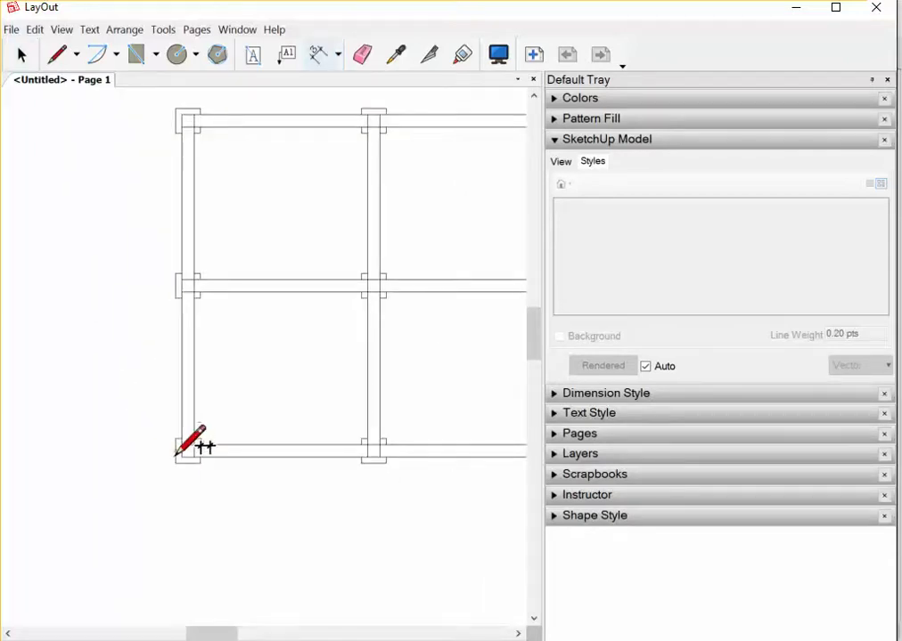
pyautogui.click(173, 448)
pyautogui.scroll(-1, 178, 446)
pyautogui.scroll(1, 177, 160)
pyautogui.scroll(2, 176, 178)
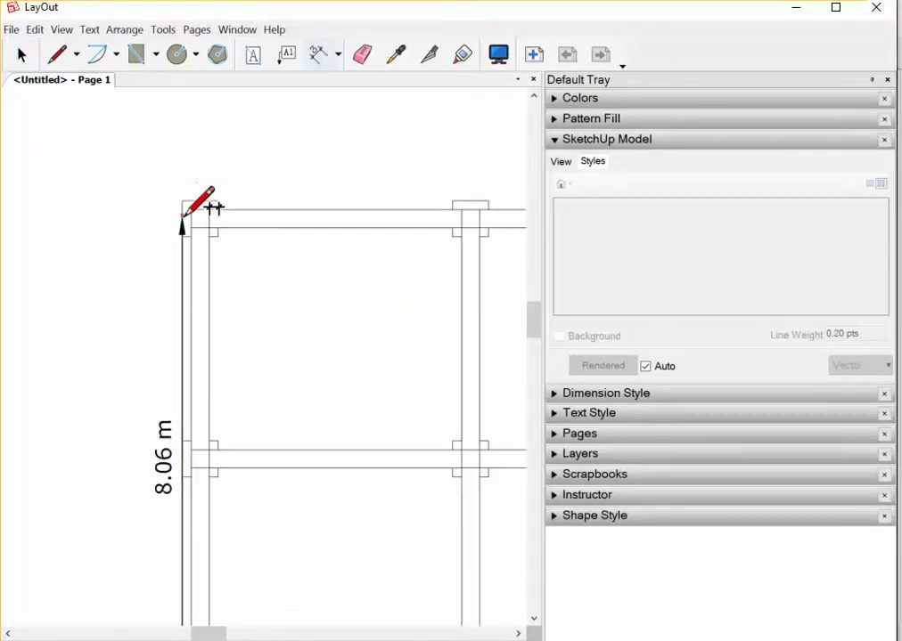
pyautogui.click(184, 212)
pyautogui.scroll(-1, 173, 210)
pyautogui.click(124, 218)
pyautogui.scroll(-1, 54, 308)
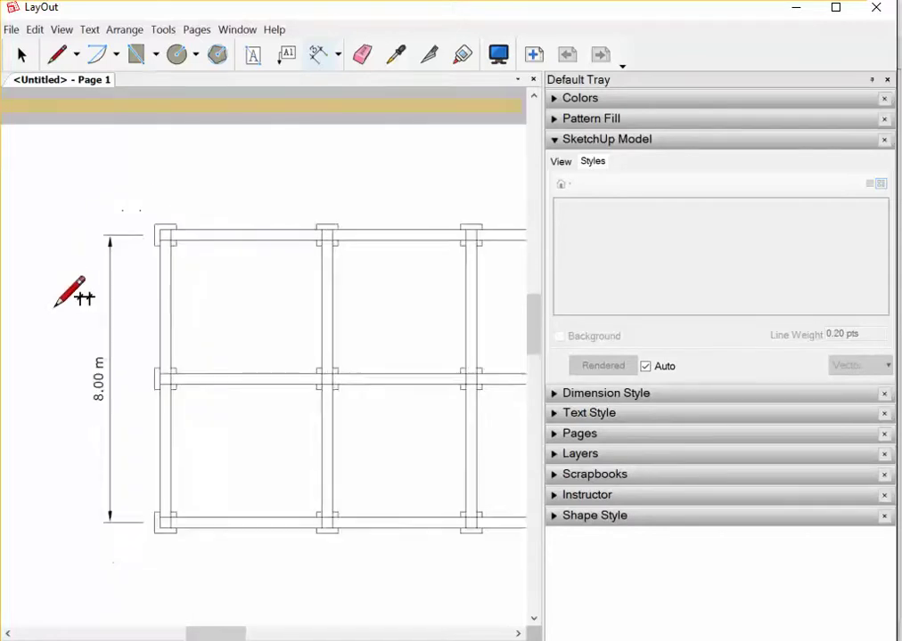
pyautogui.scroll(-2, 57, 321)
pyautogui.scroll(2, 125, 256)
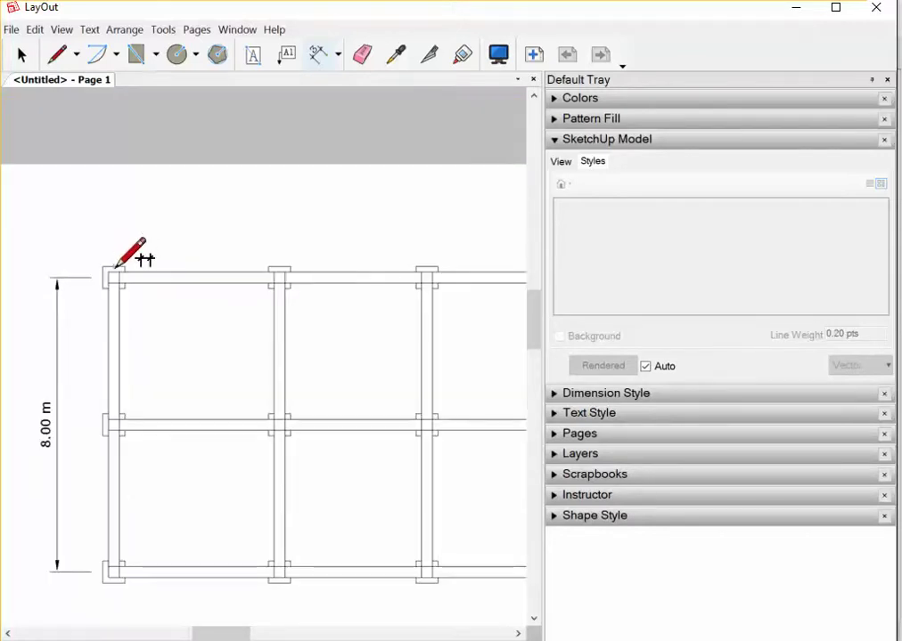
# - Dimension the top bays at 4.50, 4.00 and 4.00 m, then return to Select
pyautogui.click(112, 265)
pyautogui.scroll(1, 281, 250)
pyautogui.click(281, 267)
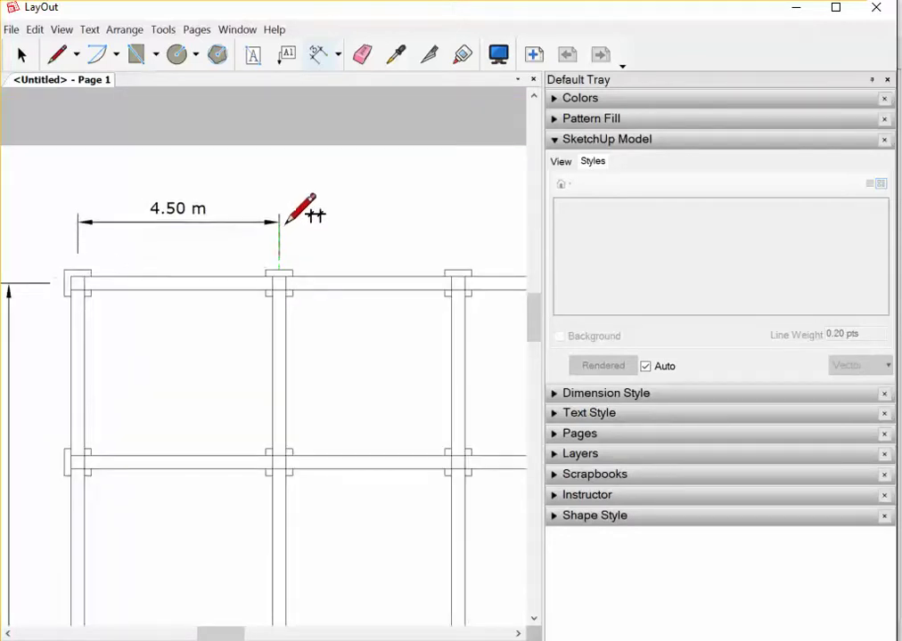
pyautogui.click(286, 221)
pyautogui.scroll(-1, 398, 237)
pyautogui.scroll(1, 419, 241)
pyautogui.click(429, 271)
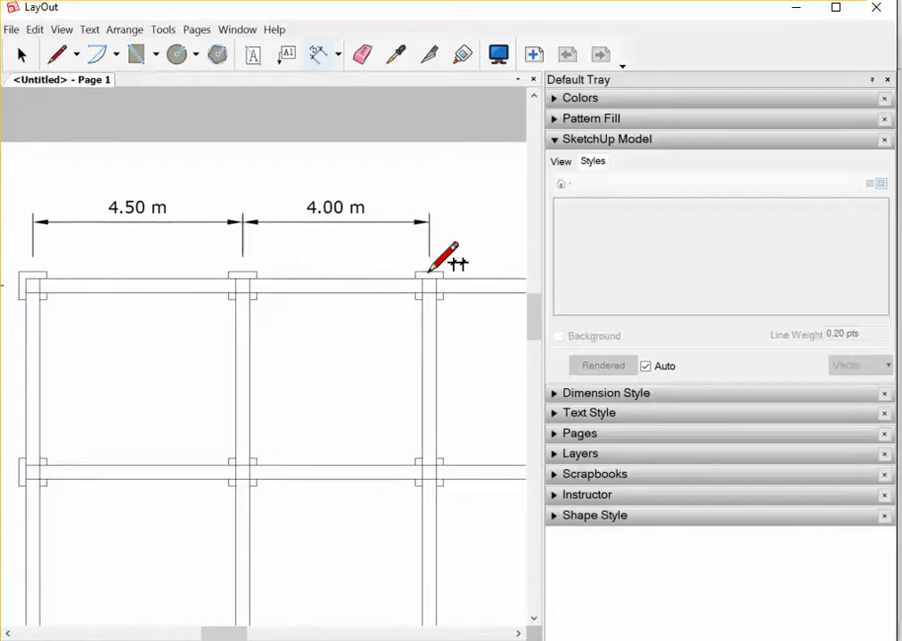
pyautogui.scroll(-1, 141, 242)
pyautogui.scroll(1, 459, 267)
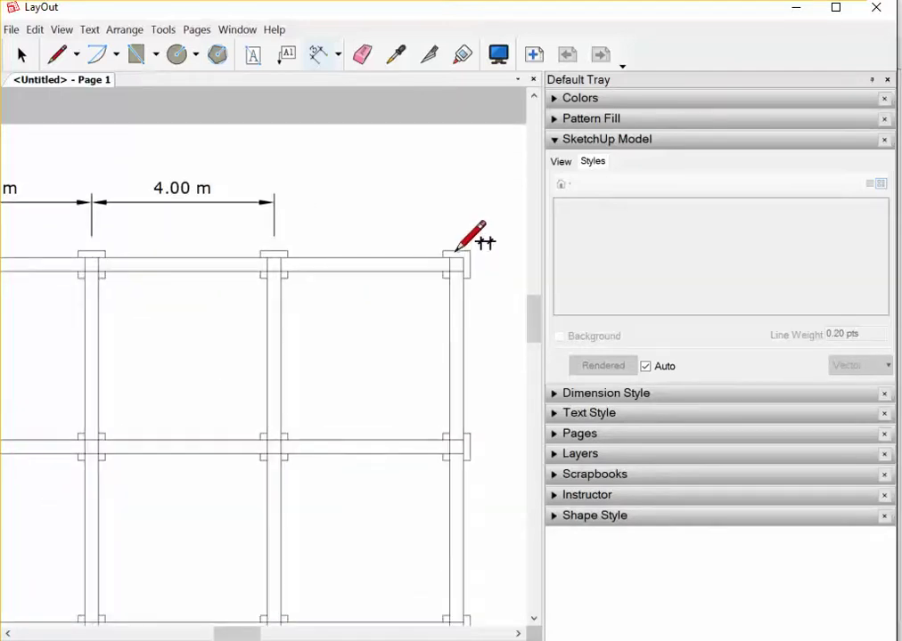
pyautogui.click(450, 210)
pyautogui.scroll(-1, 383, 234)
pyautogui.scroll(-1, 372, 260)
pyautogui.scroll(-1, 373, 262)
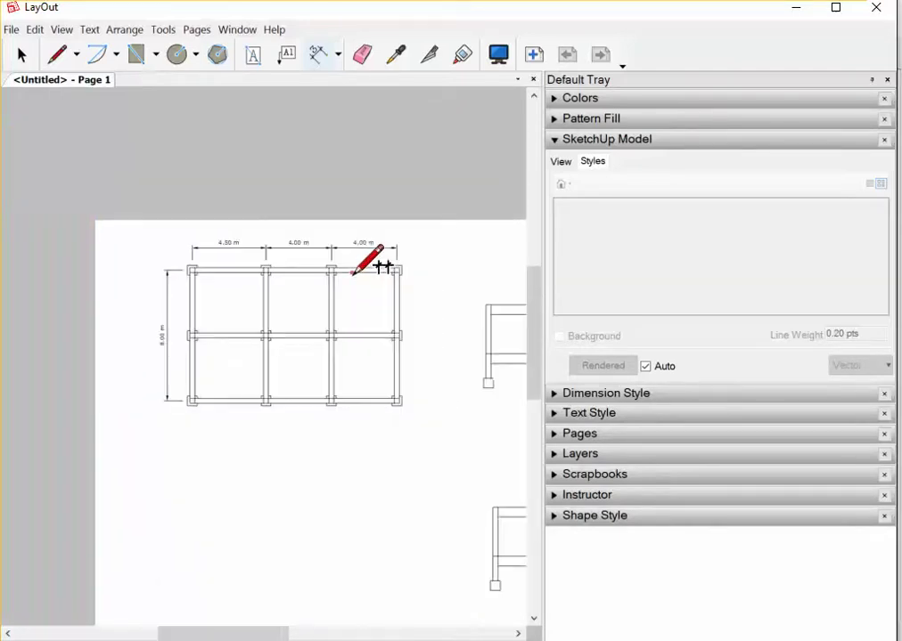
pyautogui.press('space')
pyautogui.scroll(-2, 91, 305)
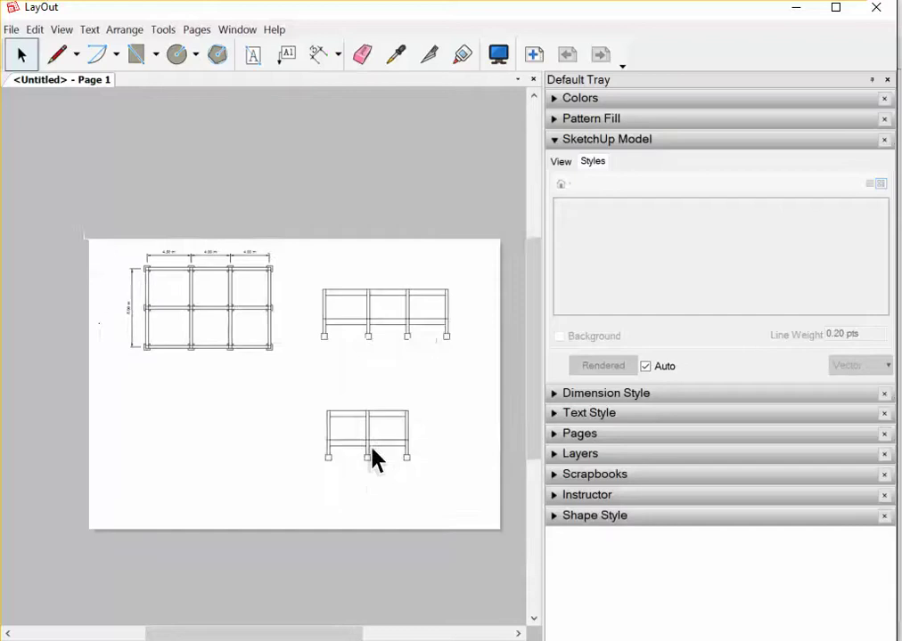
pyautogui.scroll(1, 381, 416)
# - Set the lower Right elevation viewport's scale to 1:50
pyautogui.click(369, 411)
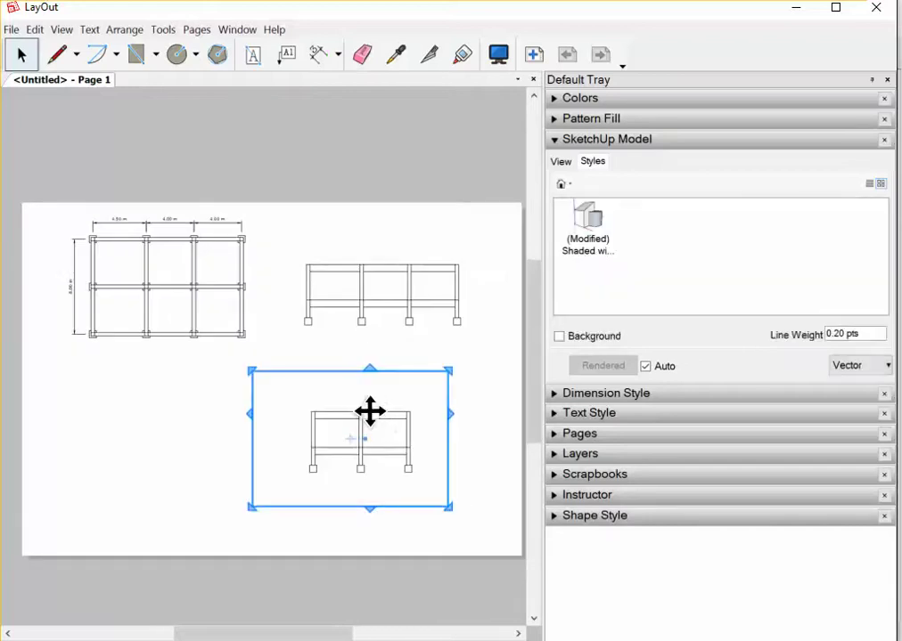
pyautogui.click(577, 140)
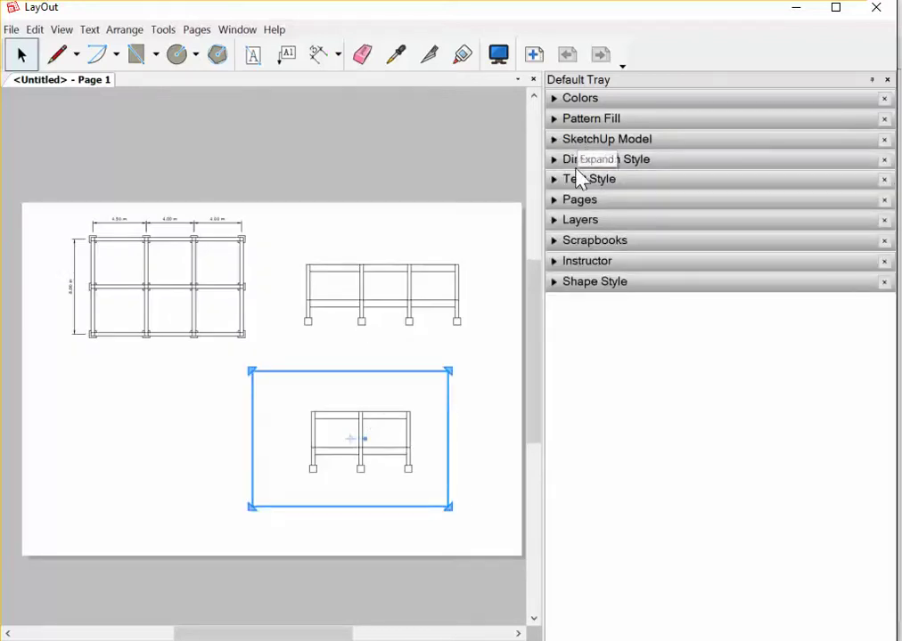
pyautogui.click(559, 142)
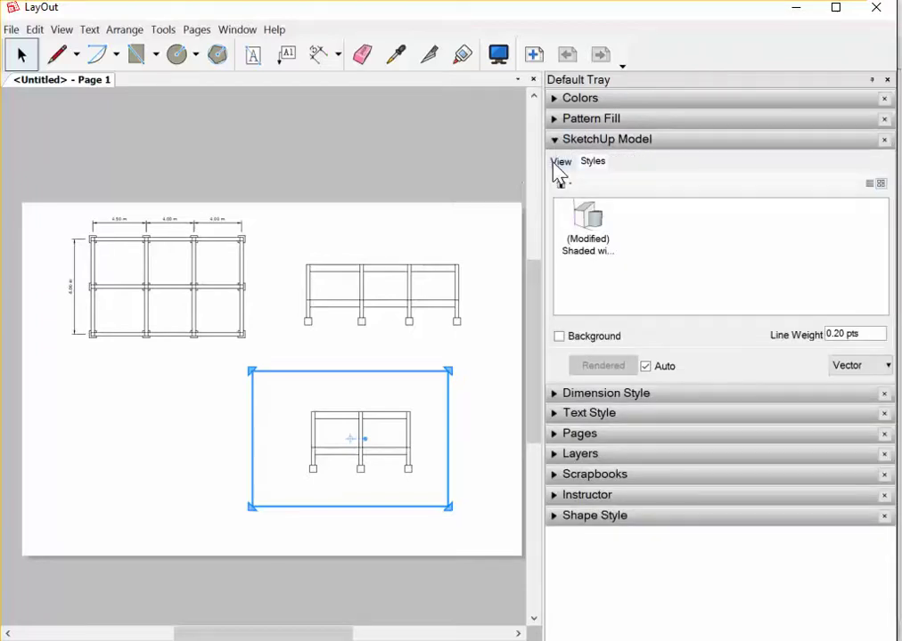
pyautogui.click(559, 163)
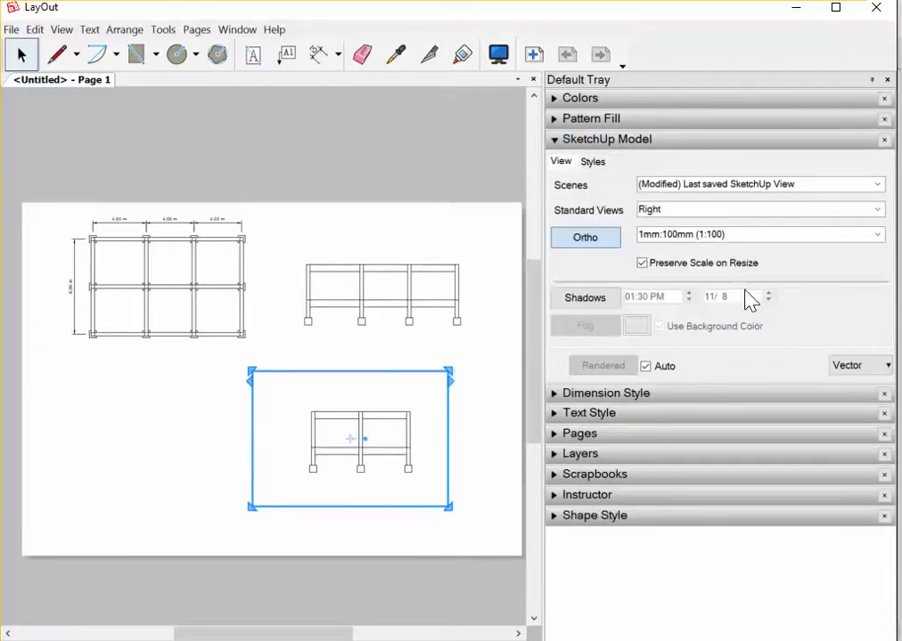
pyautogui.click(882, 235)
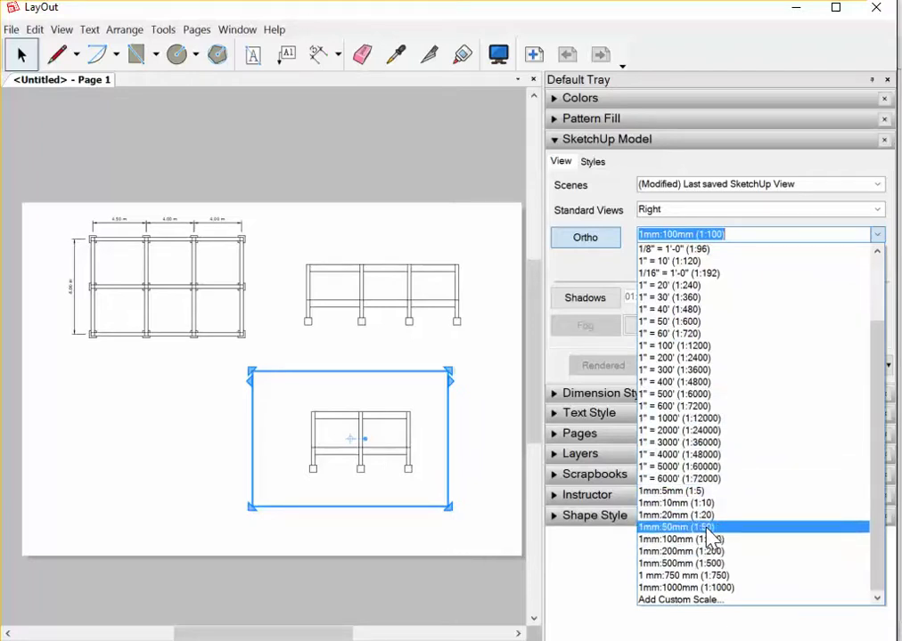
pyautogui.click(709, 528)
# - Move and resize the viewport so all three columns and footings show
pyautogui.scroll(-1, 346, 446)
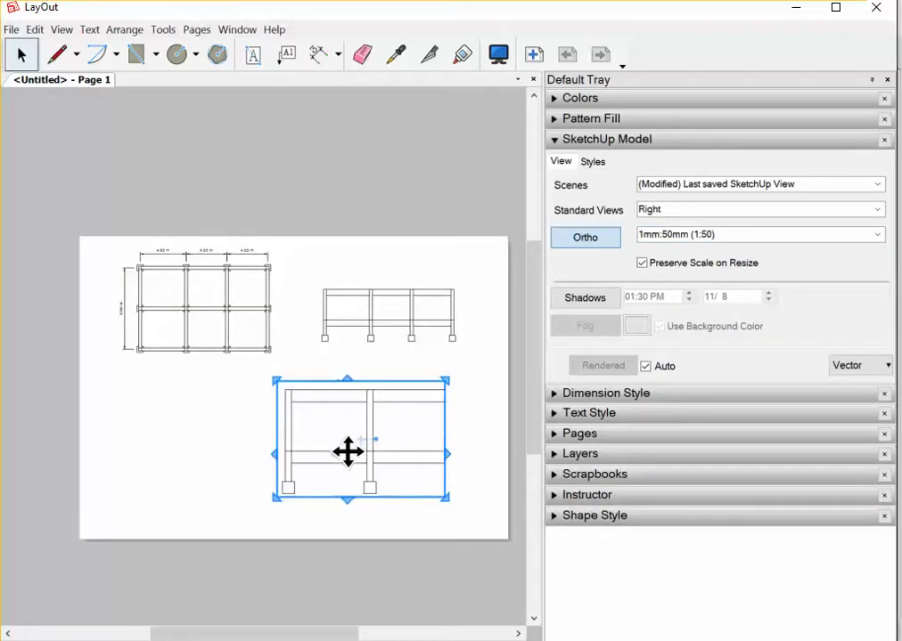
pyautogui.moveTo(347, 452); pyautogui.dragTo(261, 465)
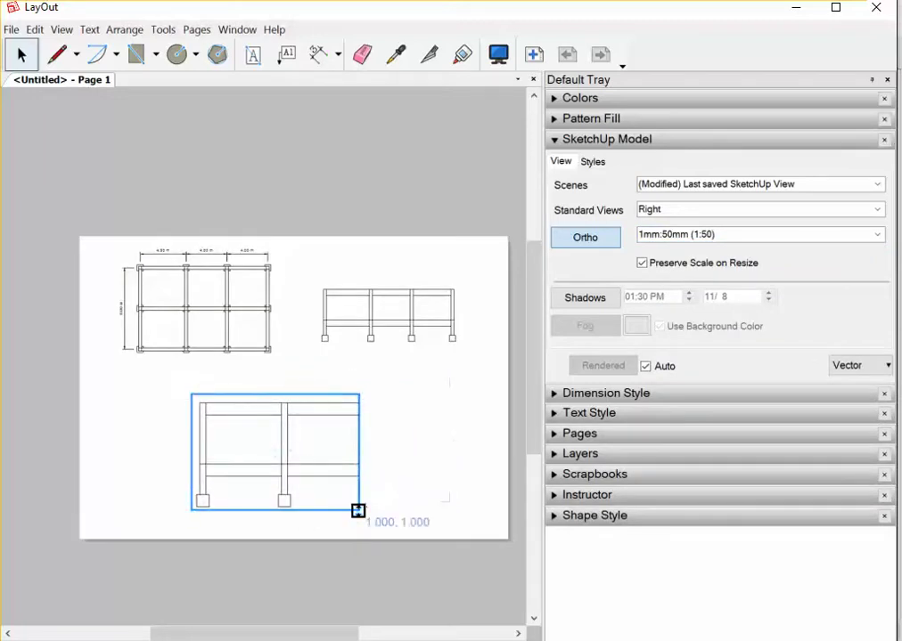
pyautogui.moveTo(355, 507); pyautogui.dragTo(443, 519)
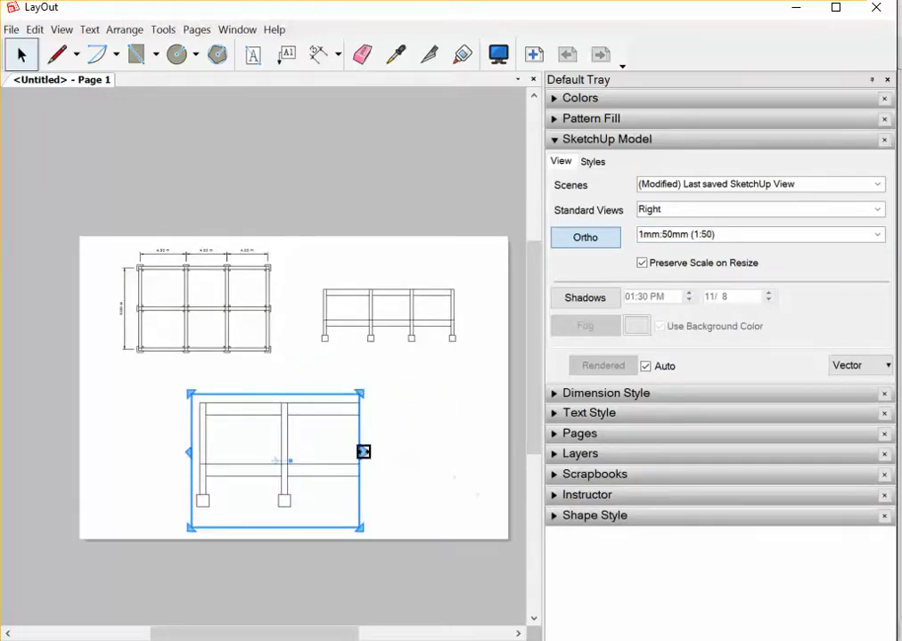
pyautogui.moveTo(362, 468); pyautogui.dragTo(455, 466)
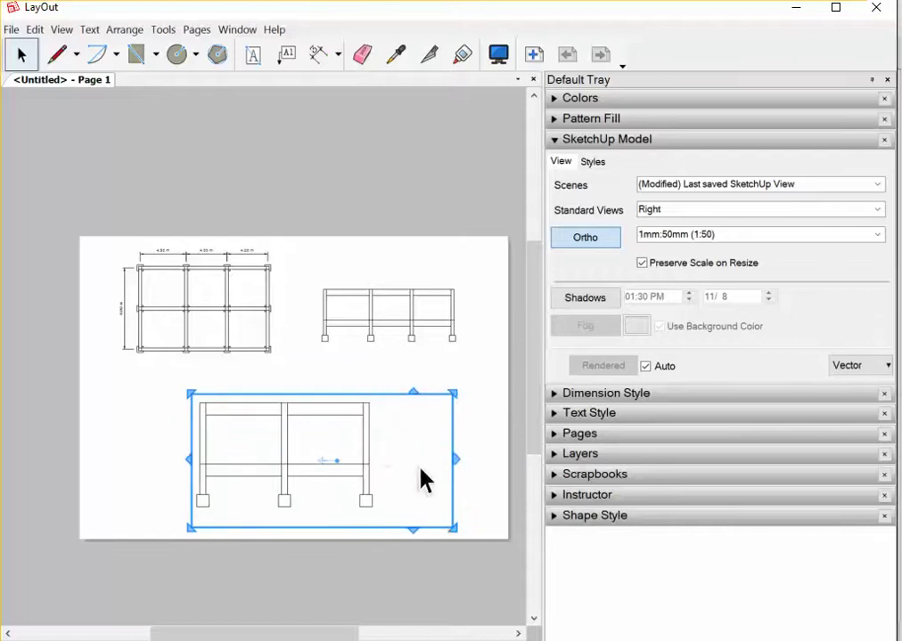
pyautogui.moveTo(452, 466); pyautogui.dragTo(397, 456)
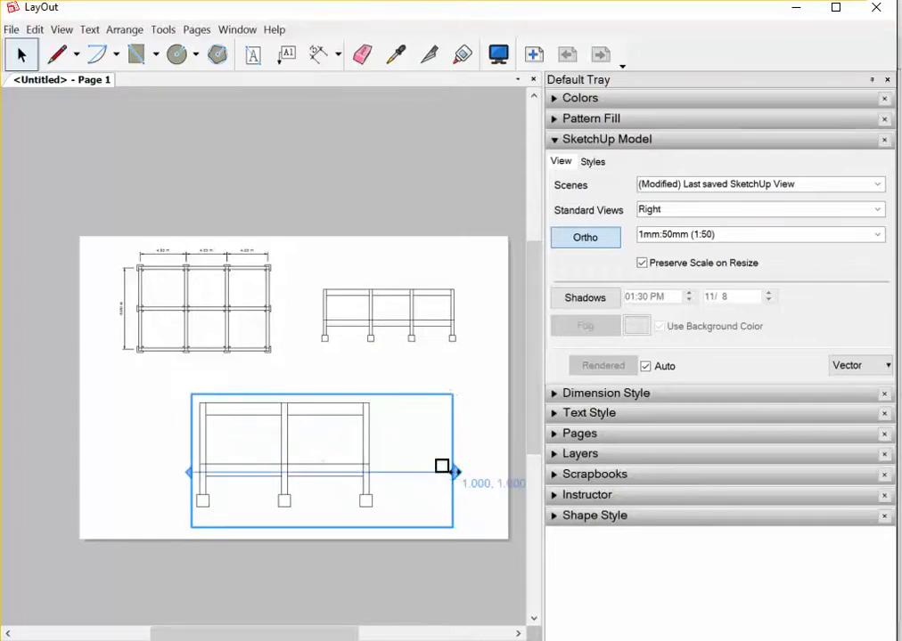
pyautogui.click(168, 477)
pyautogui.scroll(2, 232, 463)
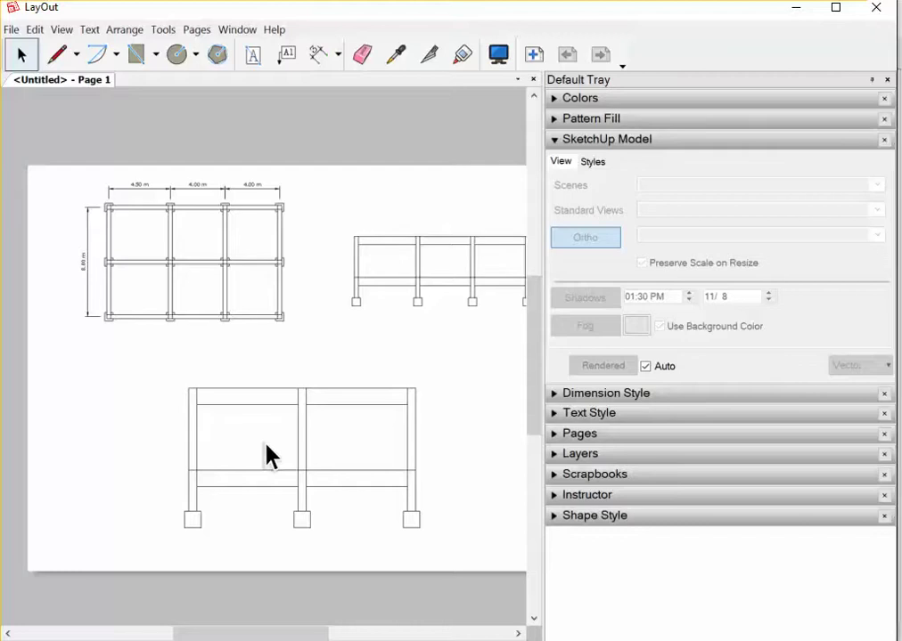
# - Add the 8.00 m overall dimension above the lower elevation frame
pyautogui.click(336, 53)
pyautogui.scroll(1, 214, 357)
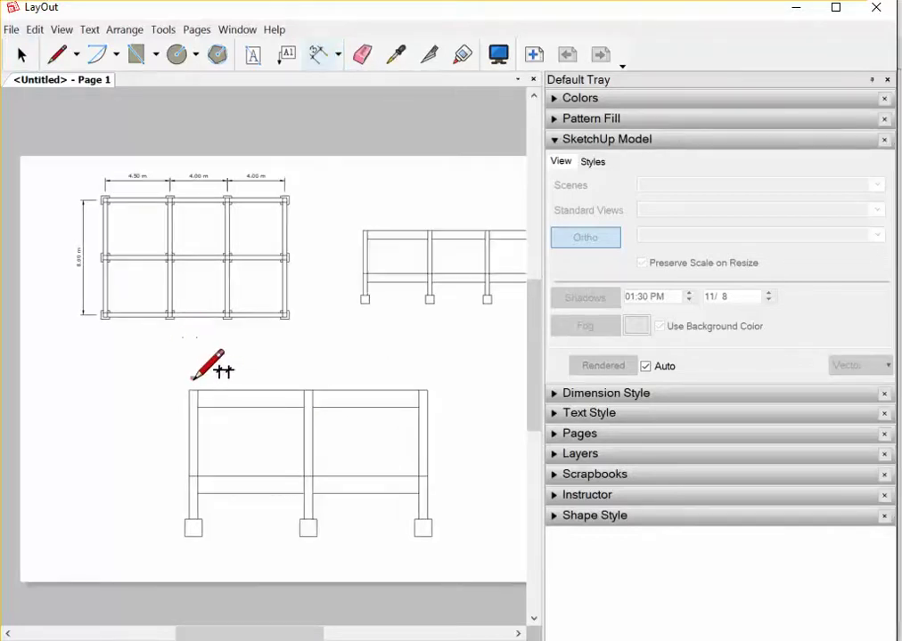
pyautogui.scroll(2, 193, 378)
pyautogui.scroll(1, 195, 381)
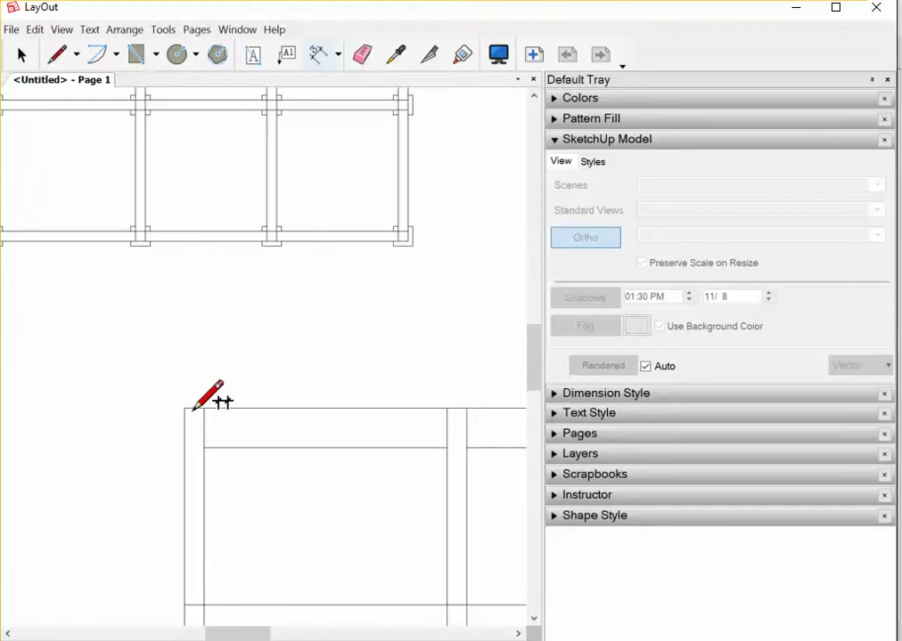
pyautogui.scroll(-1, 197, 406)
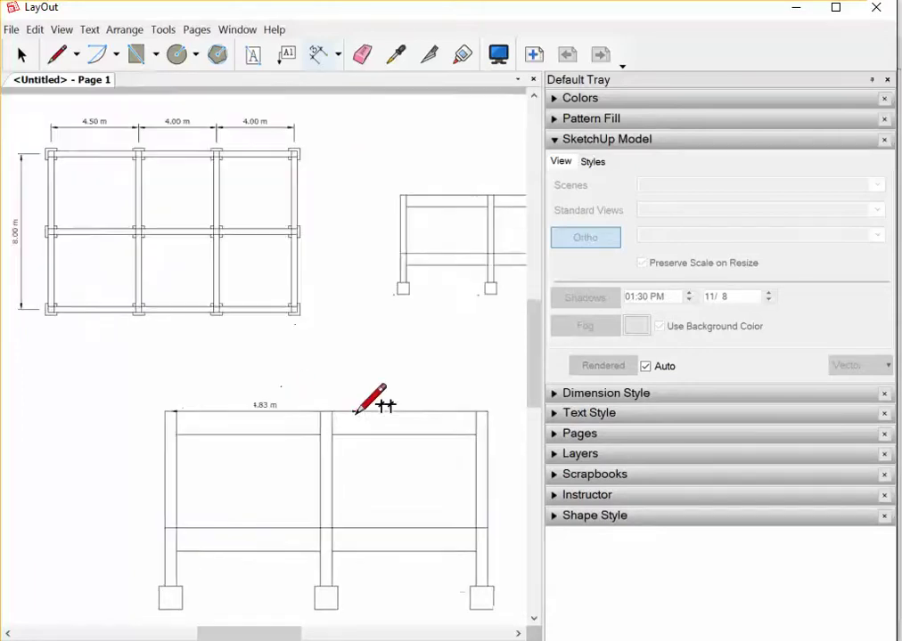
pyautogui.scroll(1, 383, 375)
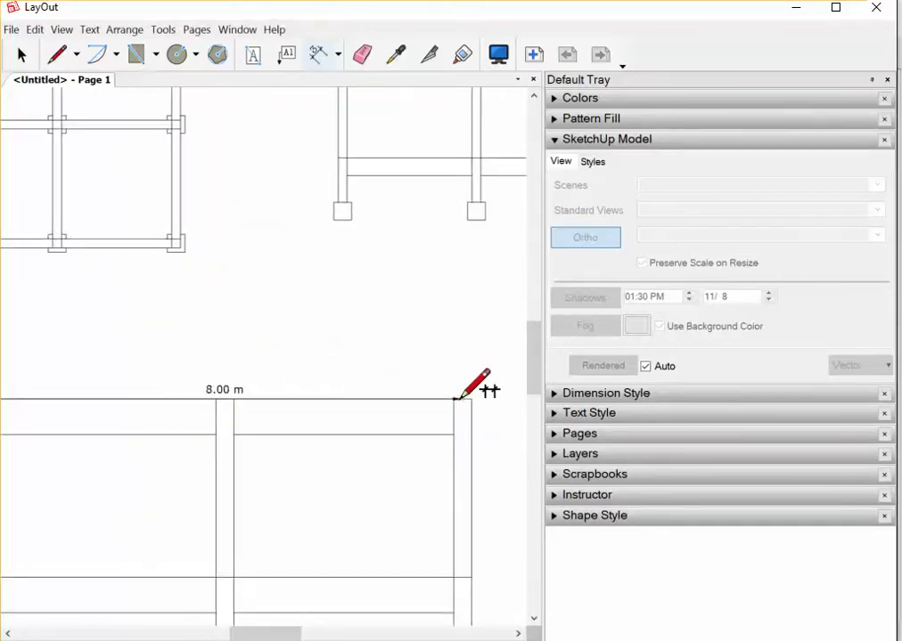
pyautogui.click(461, 398)
pyautogui.click(475, 331)
pyautogui.scroll(-1, 475, 331)
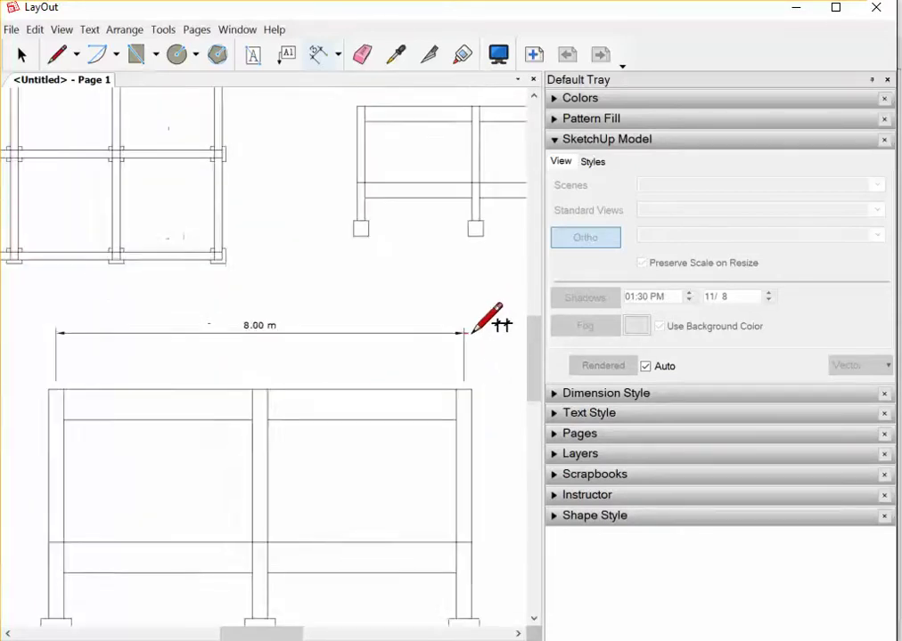
pyautogui.scroll(1, 347, 386)
pyautogui.scroll(1, 303, 383)
# - Dimension the left bay at 4.00 m from the left column to the middle column
pyautogui.click(217, 389)
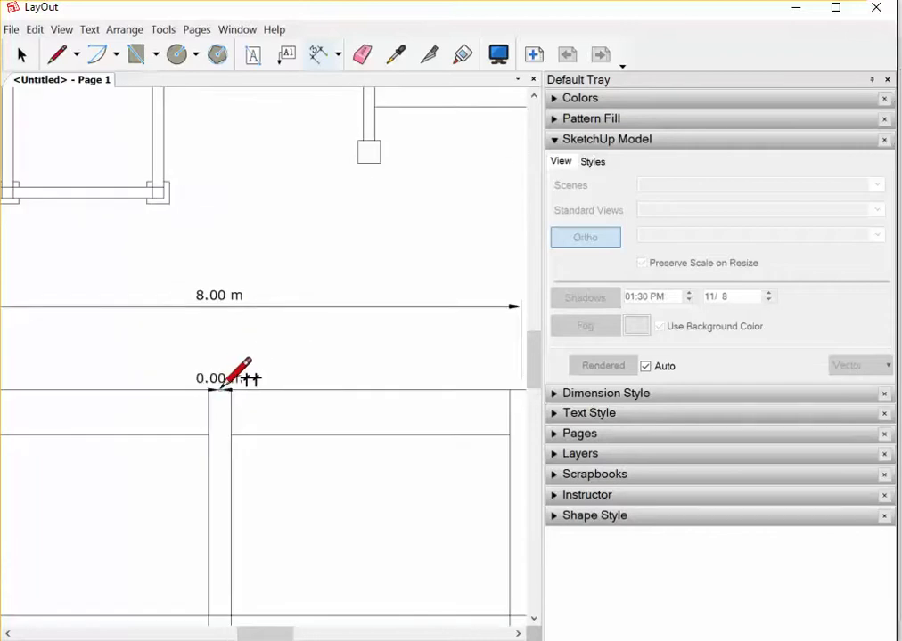
pyautogui.scroll(-1, 321, 382)
pyautogui.scroll(1, 436, 383)
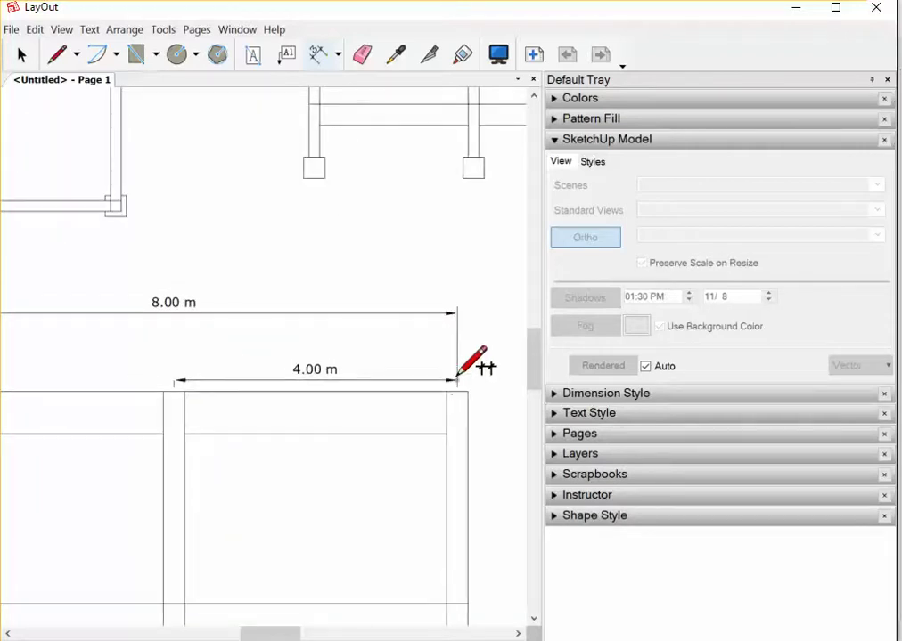
pyautogui.scroll(-2, 459, 343)
pyautogui.scroll(-1, 358, 298)
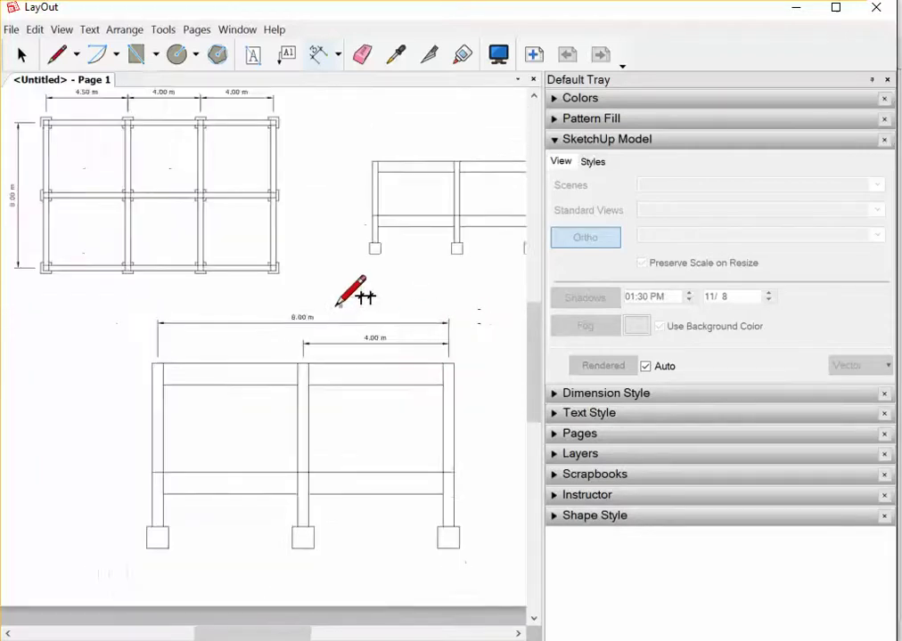
pyautogui.scroll(-1, 343, 302)
pyautogui.scroll(-1, 225, 316)
pyautogui.scroll(-1, 213, 329)
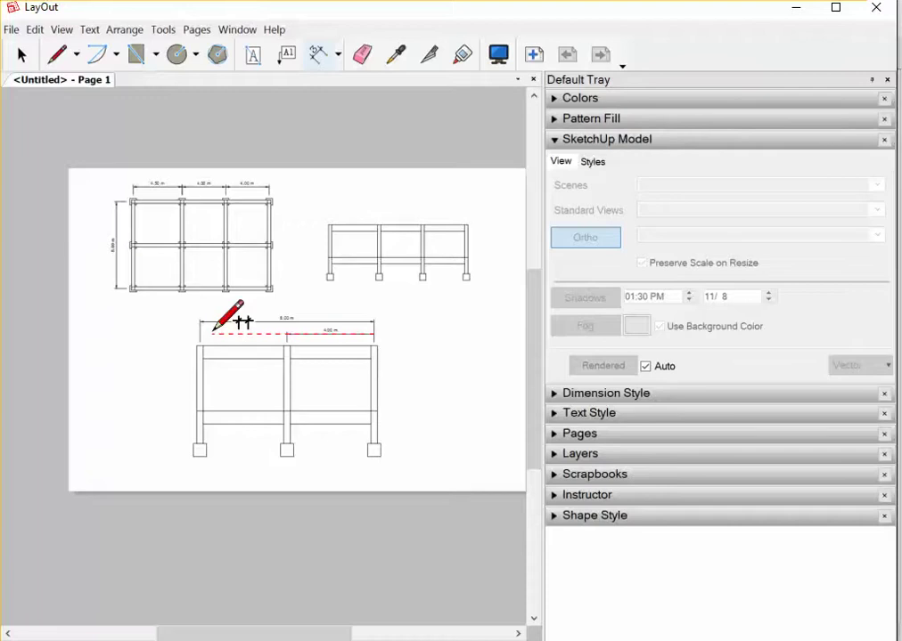
pyautogui.scroll(1, 352, 322)
pyautogui.scroll(2, 201, 346)
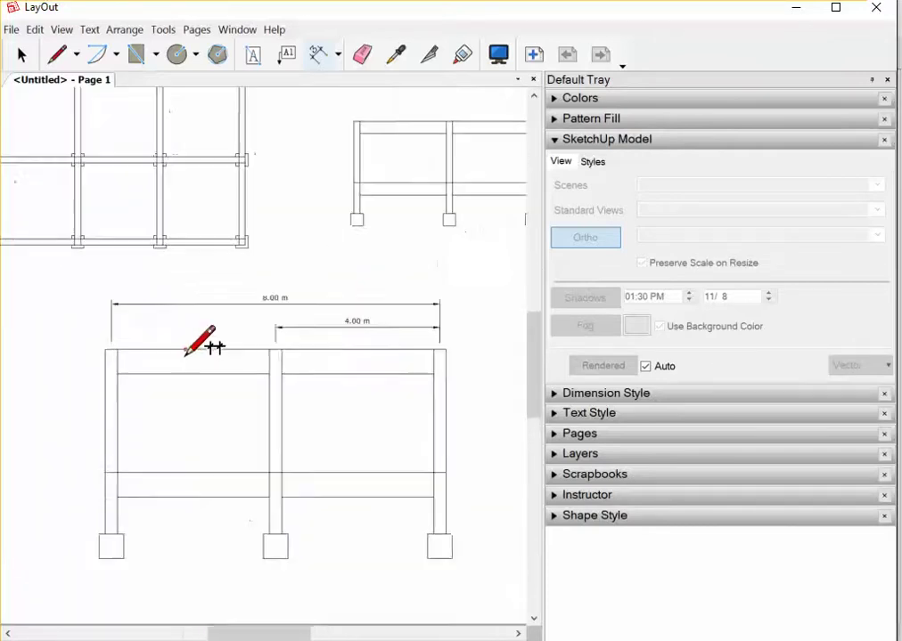
pyautogui.scroll(1, 141, 345)
pyautogui.scroll(1, 141, 345)
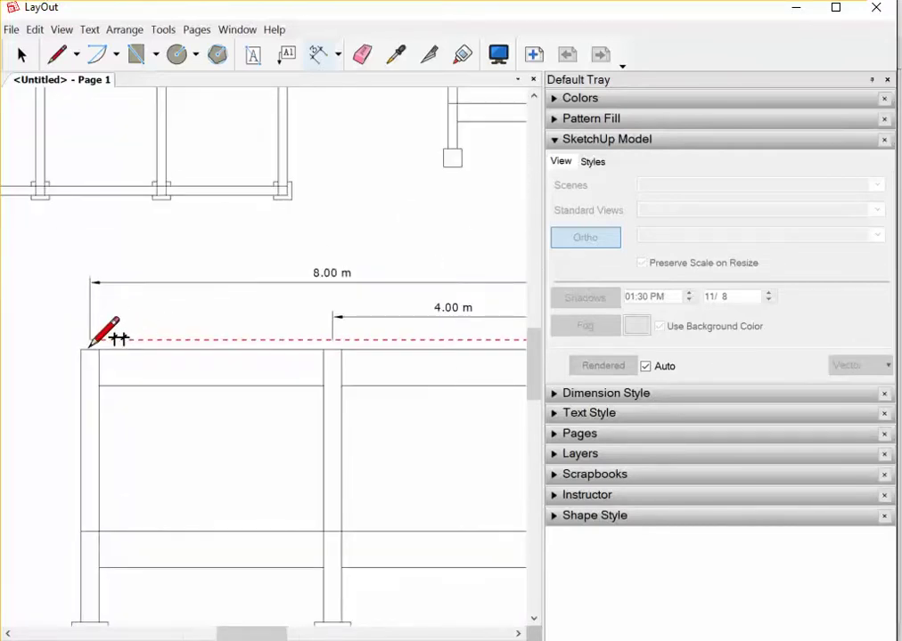
pyautogui.click(90, 346)
pyautogui.scroll(1, 329, 343)
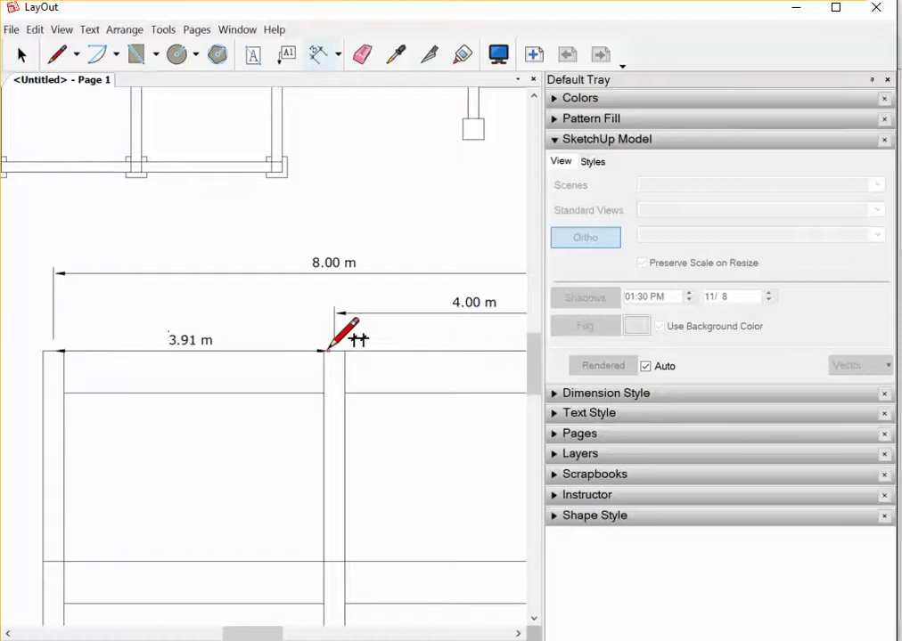
pyautogui.click(329, 350)
pyautogui.click(334, 303)
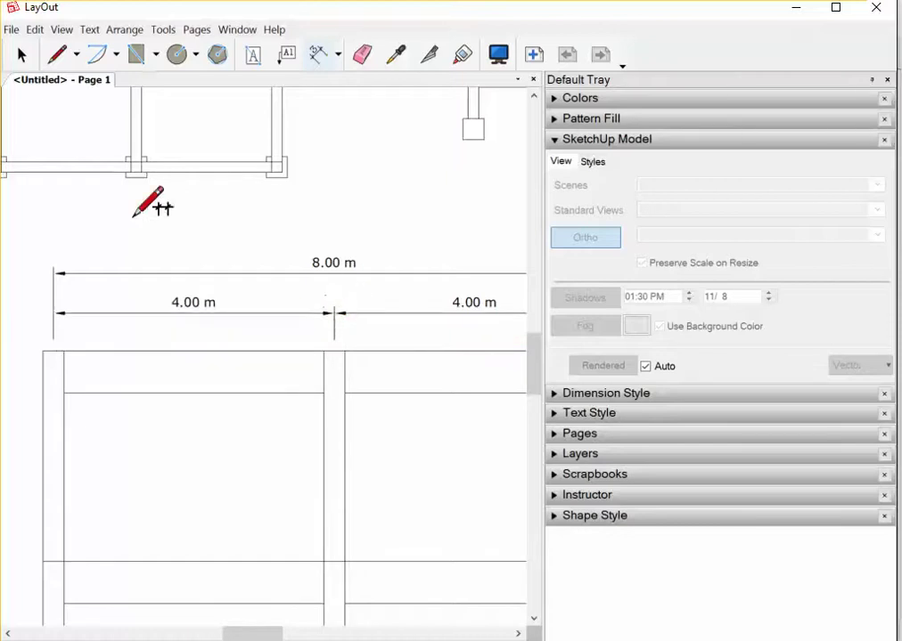
pyautogui.scroll(-2, 164, 291)
pyautogui.scroll(-2, 164, 290)
pyautogui.scroll(-1, 250, 357)
pyautogui.scroll(1, 121, 189)
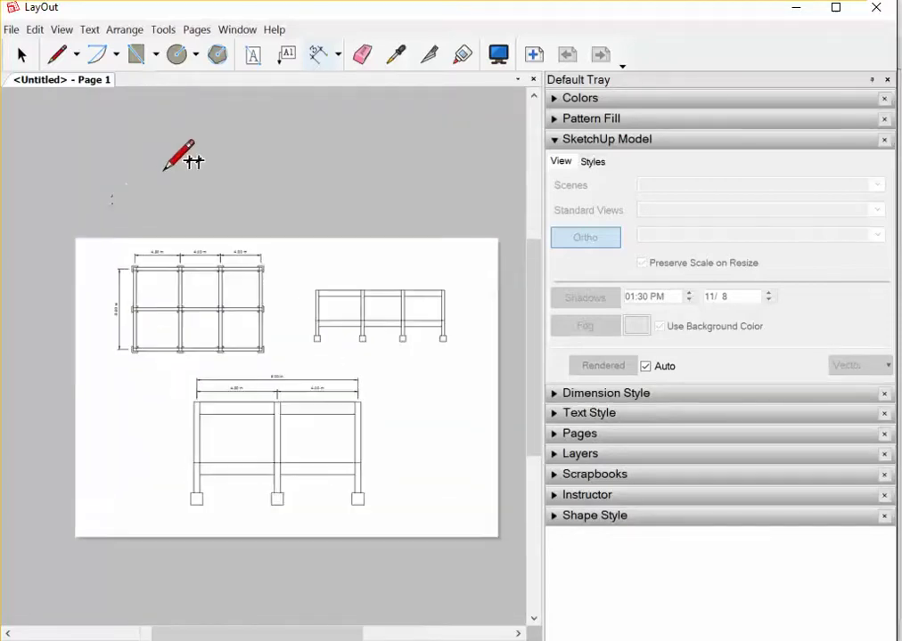
# - Tag two beams on the Top plan with B2 labels
pyautogui.click(288, 58)
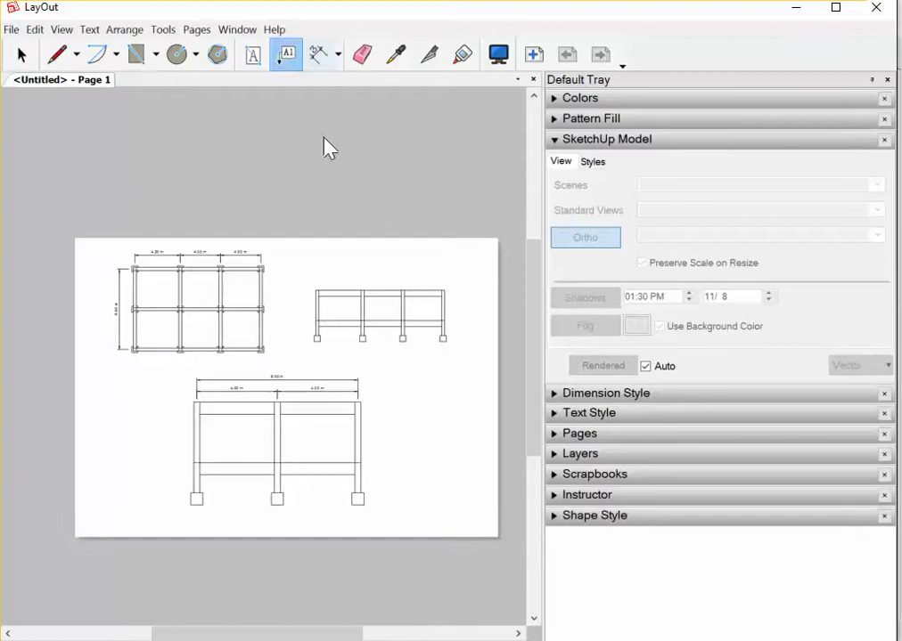
pyautogui.scroll(1, 259, 296)
pyautogui.scroll(1, 251, 237)
pyautogui.click(266, 254)
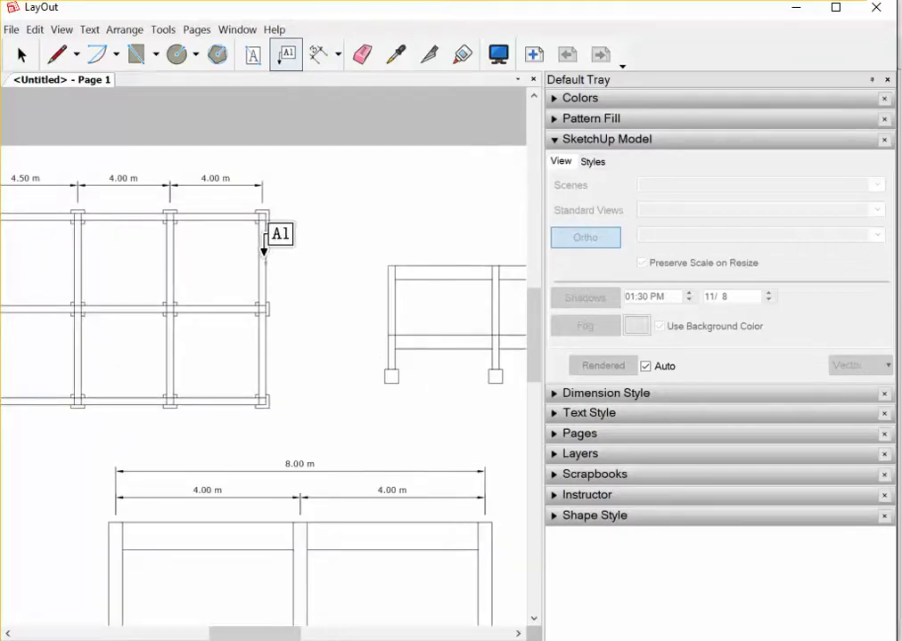
pyautogui.click(329, 228)
pyautogui.click(307, 272)
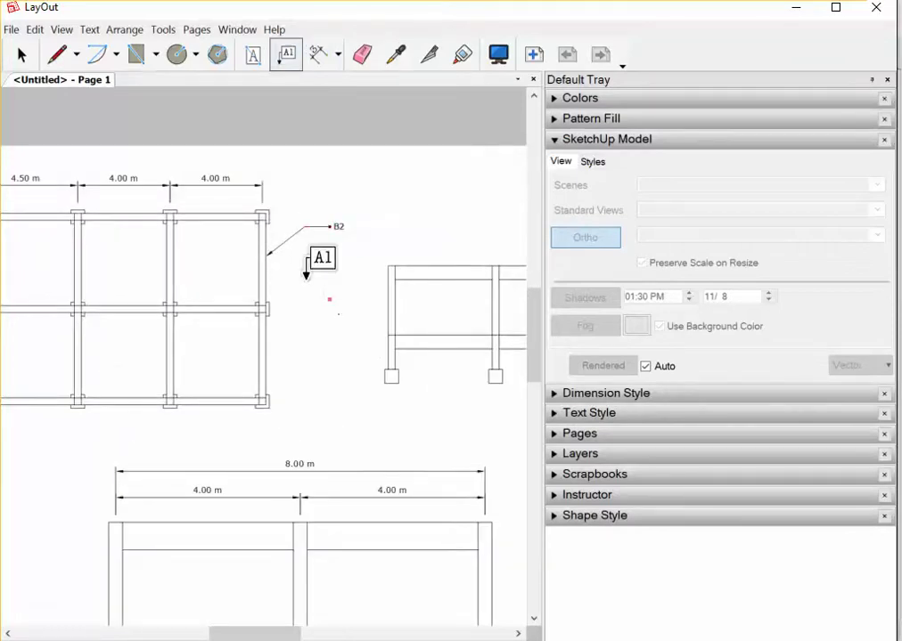
pyautogui.scroll(-2, 234, 352)
pyautogui.scroll(2, 195, 316)
pyautogui.scroll(1, 232, 261)
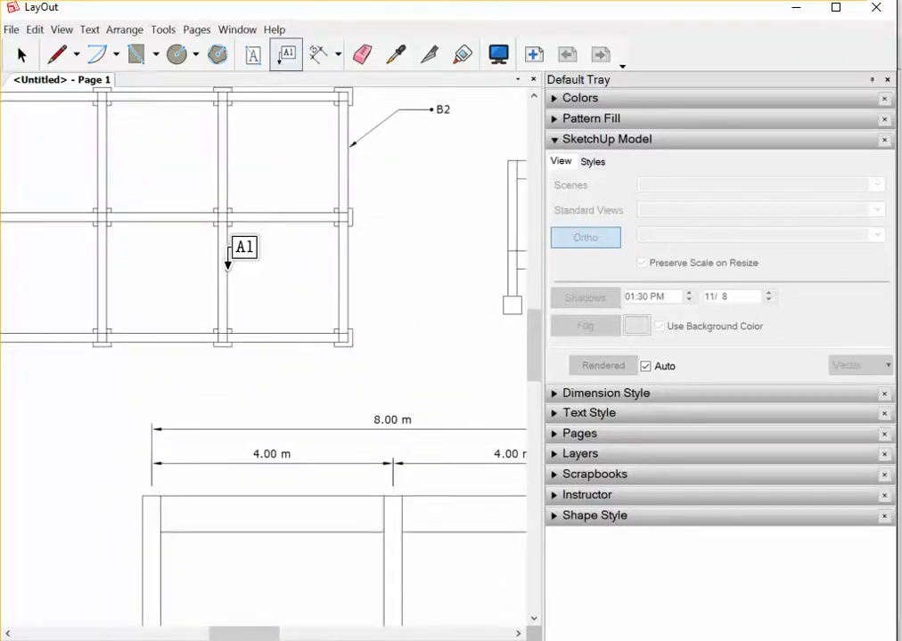
pyautogui.click(231, 269)
pyautogui.click(252, 269)
pyautogui.click(279, 285)
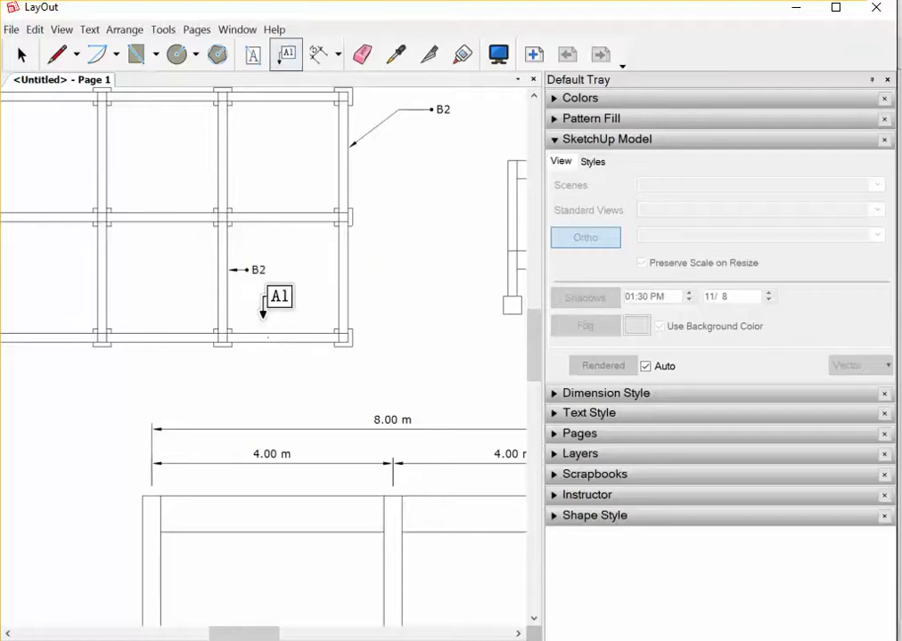
pyautogui.scroll(-1, 169, 302)
pyautogui.scroll(-1, 115, 302)
pyautogui.scroll(2, 348, 253)
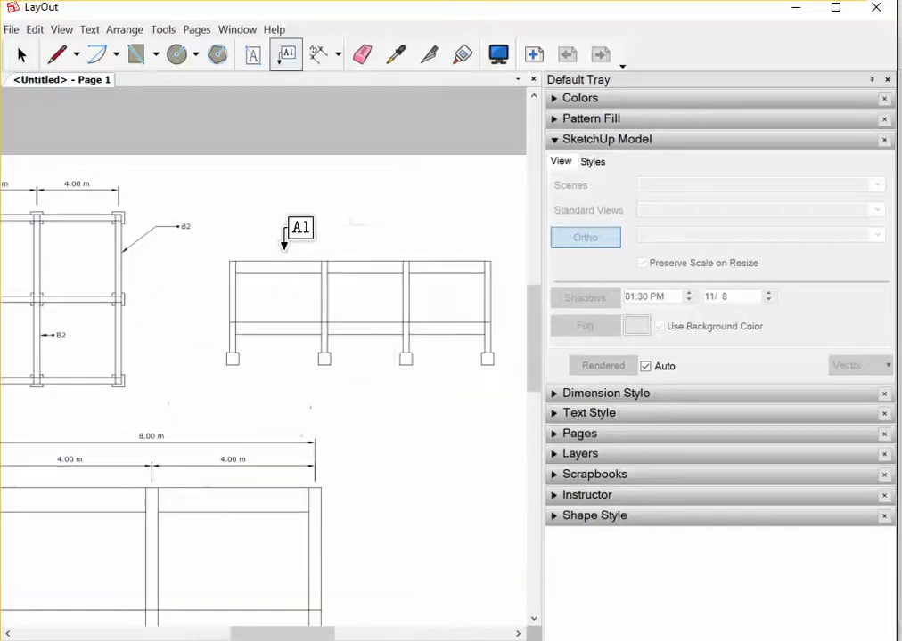
# - Label the elevation's top beam B1#2 and B2
pyautogui.click(287, 258)
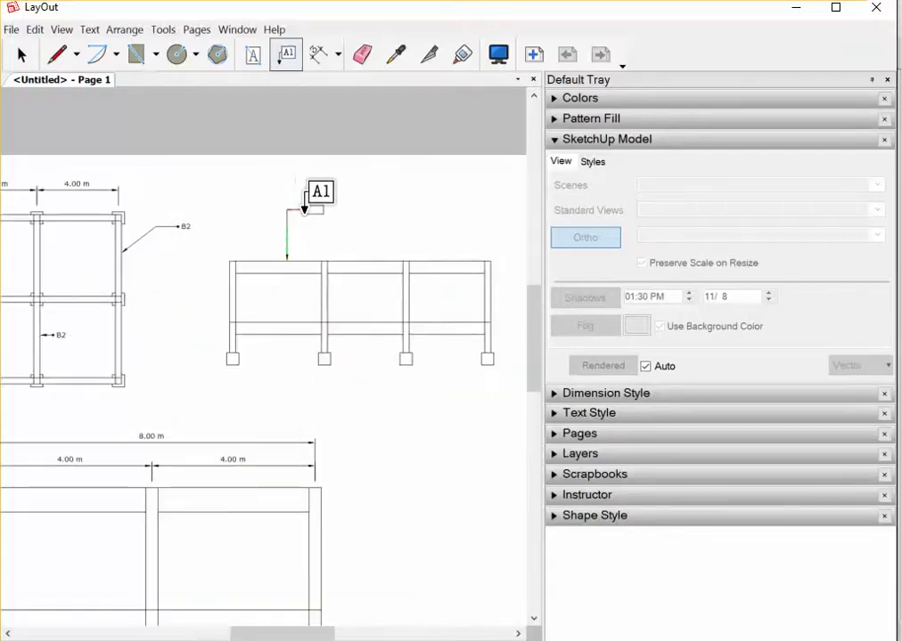
pyautogui.click(308, 208)
pyautogui.click(246, 233)
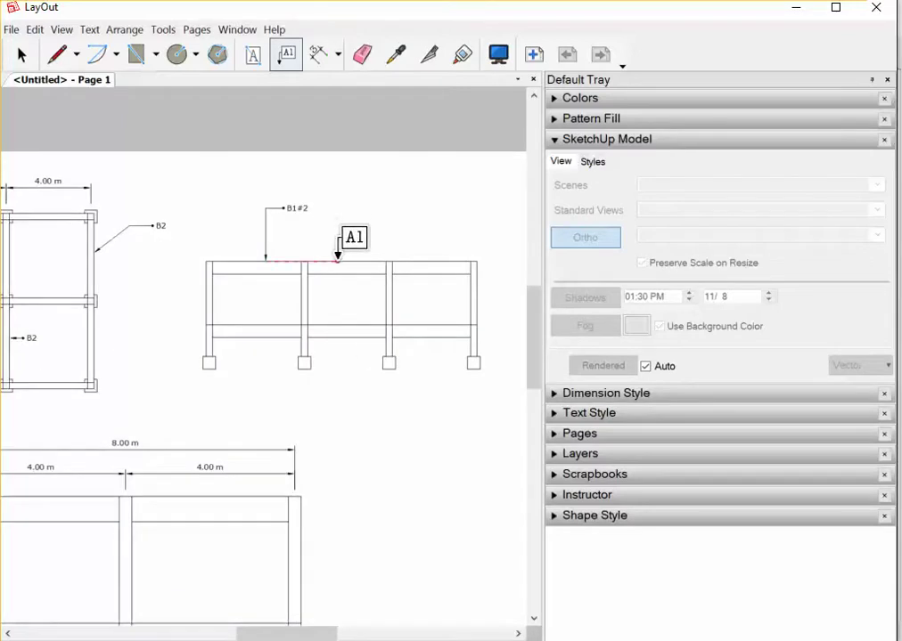
pyautogui.click(337, 259)
pyautogui.click(362, 234)
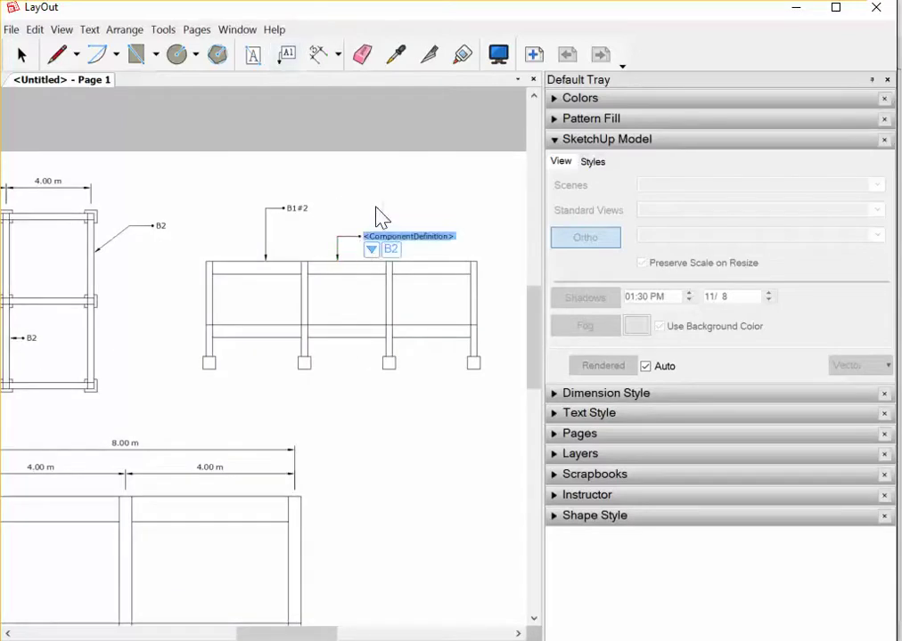
pyautogui.scroll(-1, 348, 255)
pyautogui.scroll(2, 428, 264)
pyautogui.scroll(1, 460, 285)
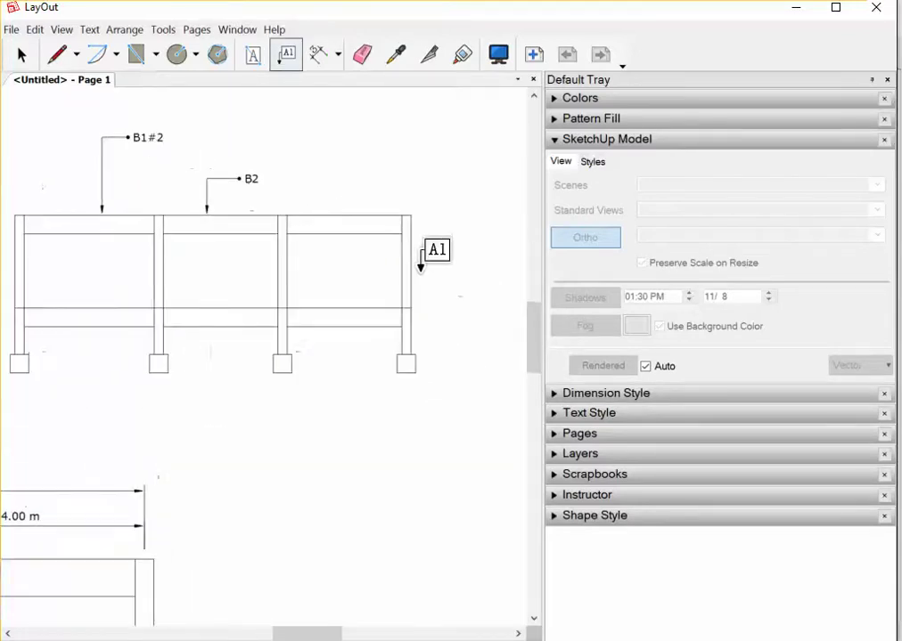
# - Label the elevation's right columns C2 and C1
pyautogui.click(438, 266)
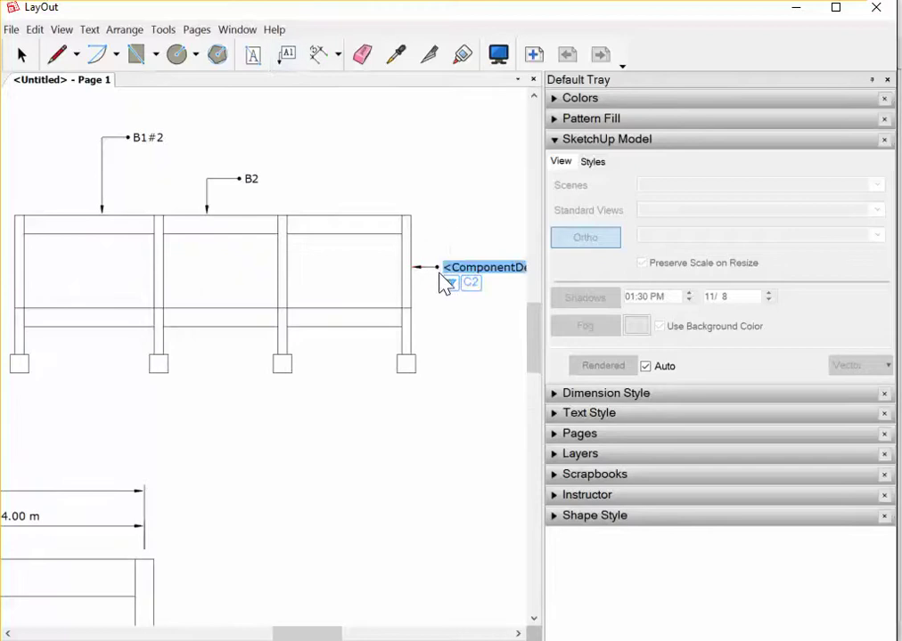
pyautogui.scroll(-1, 441, 272)
pyautogui.scroll(1, 415, 296)
pyautogui.scroll(2, 400, 295)
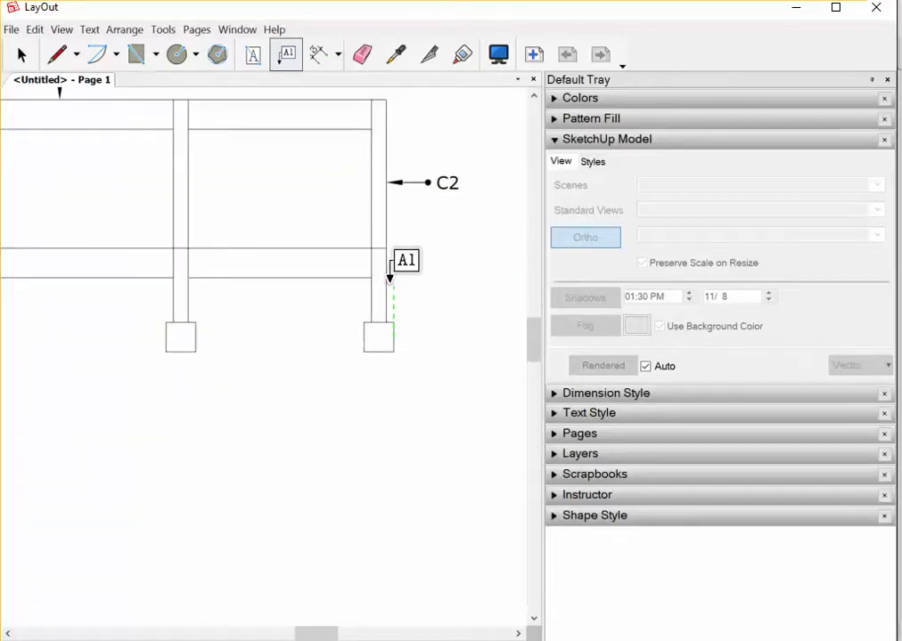
pyautogui.click(388, 284)
pyautogui.click(440, 303)
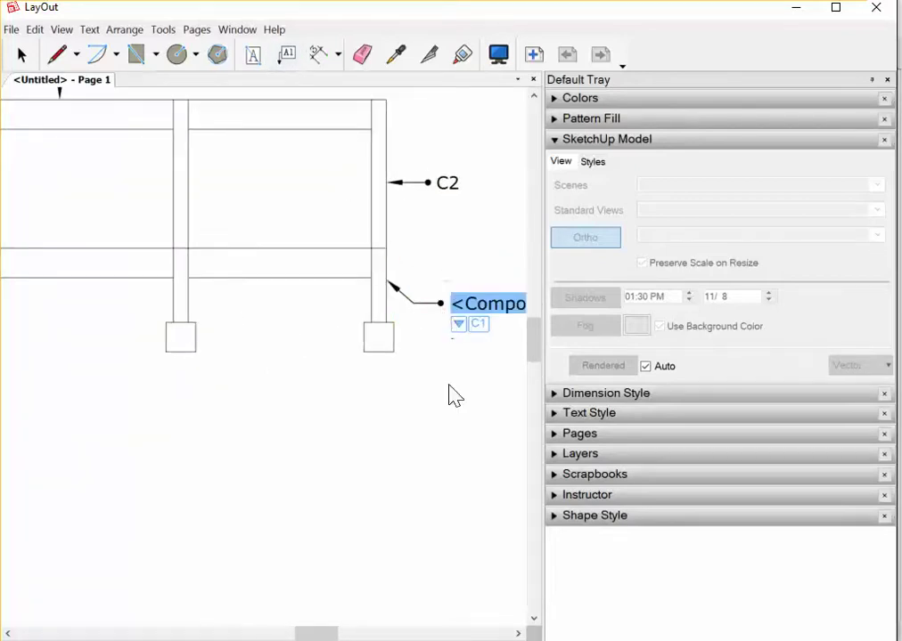
pyautogui.write('C1')
# - Label the right footing F1 and return to Select
pyautogui.click(392, 381)
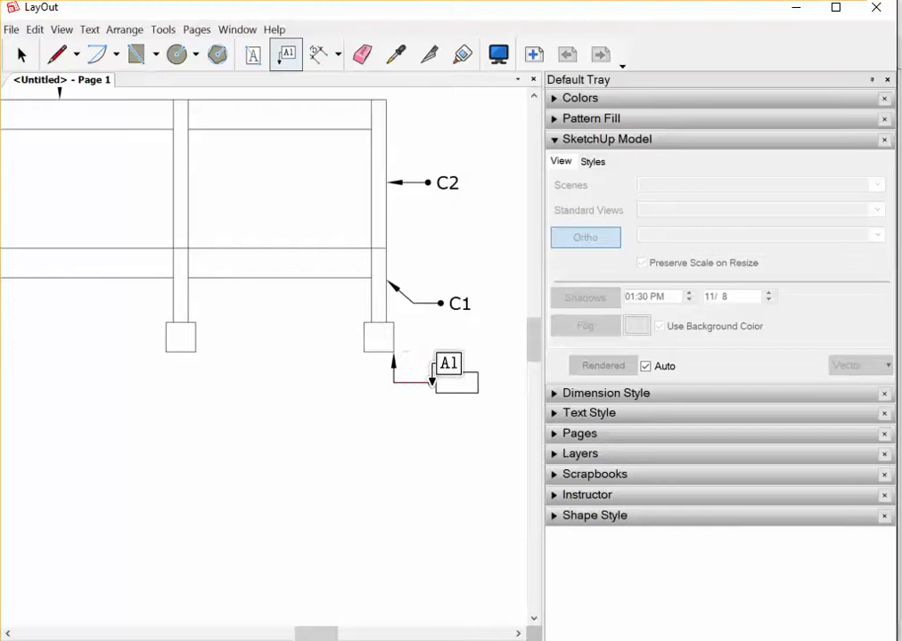
pyautogui.click(435, 383)
pyautogui.write('F1')
pyautogui.scroll(-2, 392, 395)
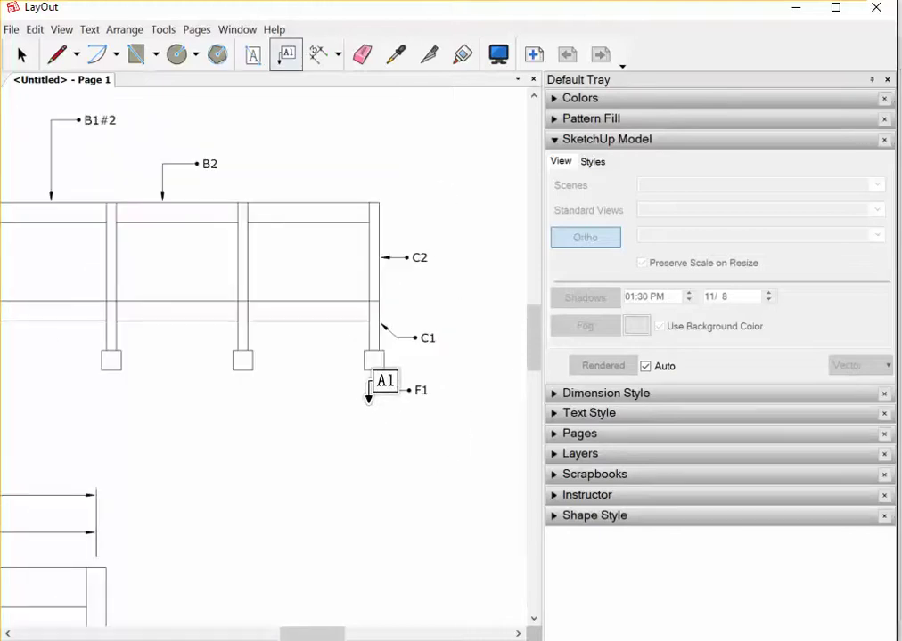
pyautogui.press('space')
pyautogui.scroll(-1, 370, 303)
pyautogui.scroll(-2, 392, 320)
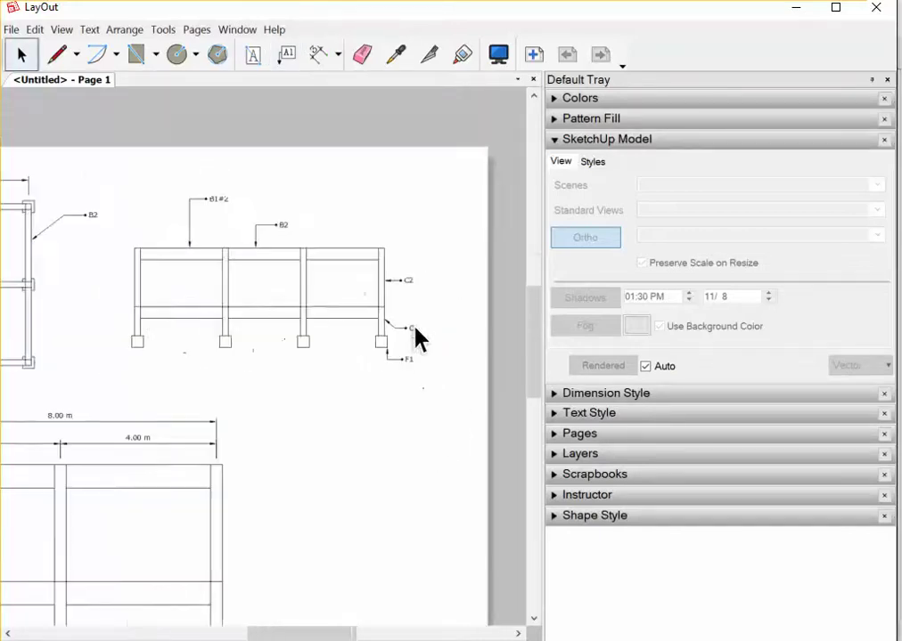
pyautogui.scroll(-2, 401, 347)
pyautogui.scroll(1, 197, 418)
pyautogui.scroll(-1, 261, 485)
pyautogui.scroll(1, 469, 298)
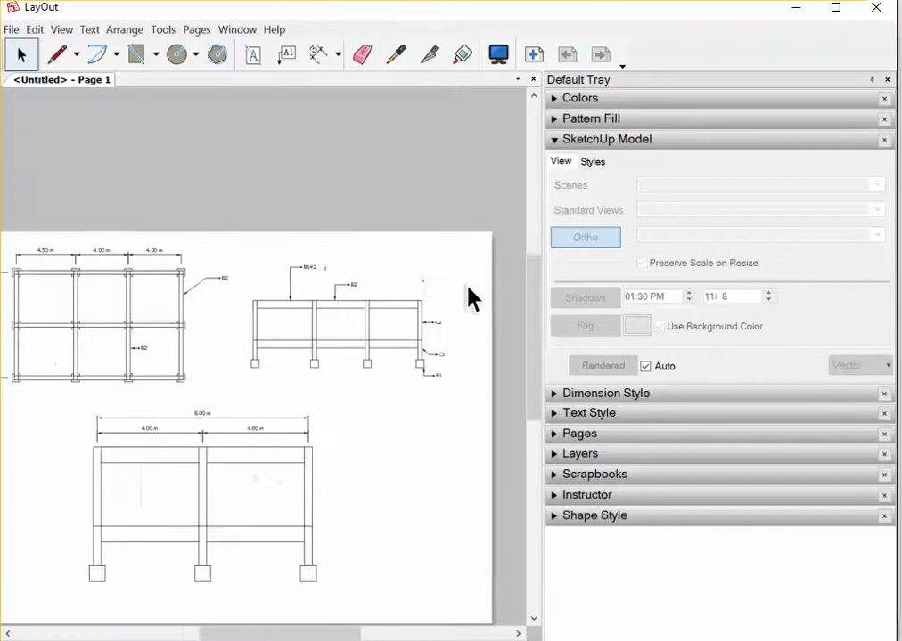
pyautogui.scroll(1, 433, 306)
pyautogui.scroll(1, 417, 312)
pyautogui.scroll(1, 401, 327)
pyautogui.scroll(1, 398, 318)
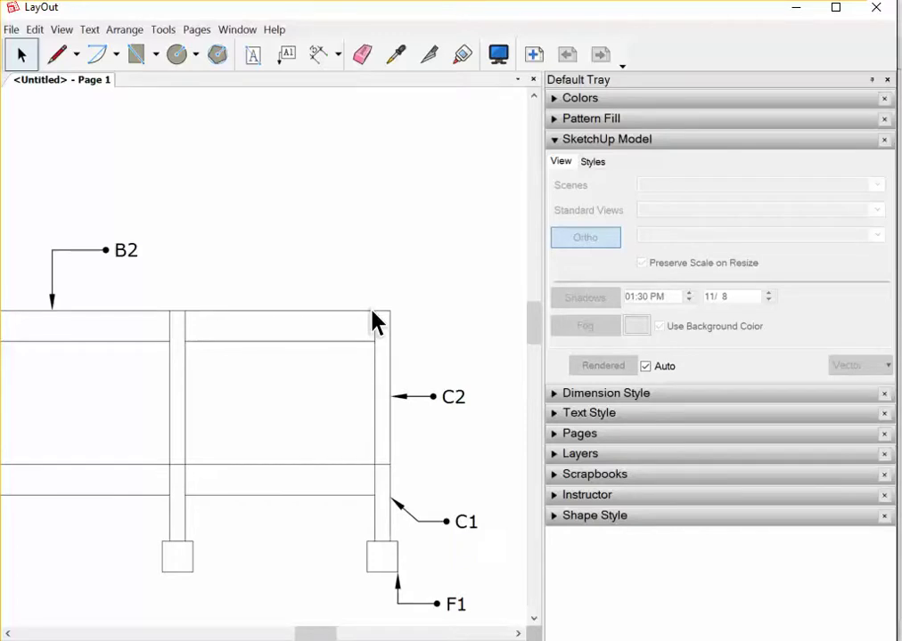
pyautogui.scroll(-3, 374, 321)
pyautogui.scroll(-2, 308, 402)
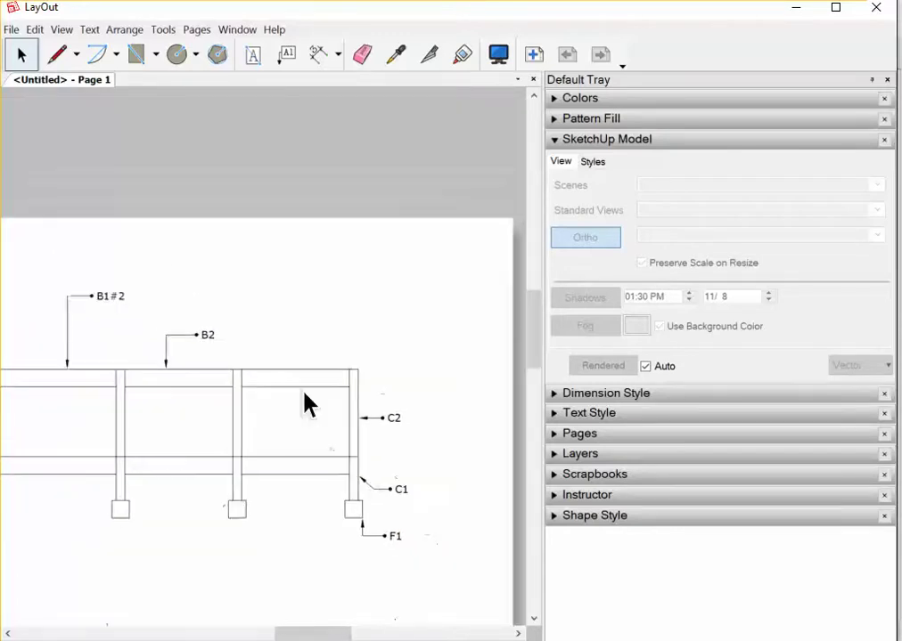
# - Add a label on the elevation's left column with its text placed to the left
pyautogui.click(287, 55)
pyautogui.scroll(-1, 412, 208)
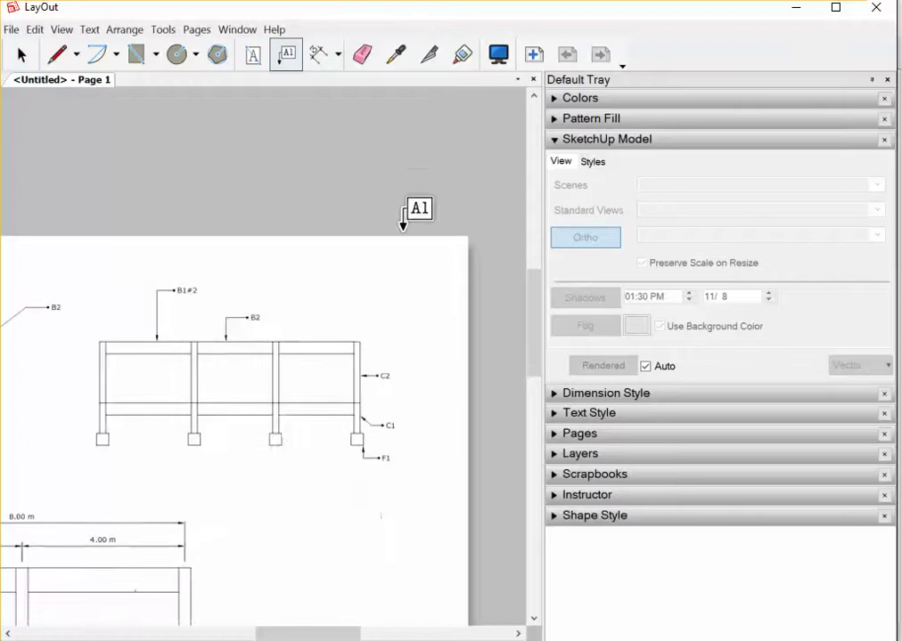
pyautogui.scroll(-1, 94, 305)
pyautogui.scroll(2, 76, 343)
pyautogui.scroll(1, 117, 352)
pyautogui.scroll(1, 352, 218)
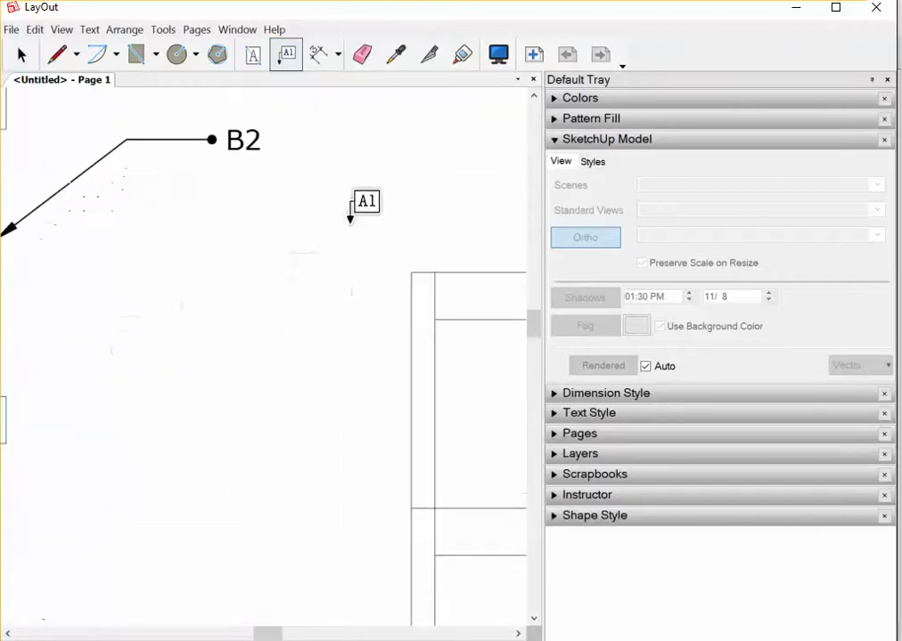
pyautogui.click(408, 269)
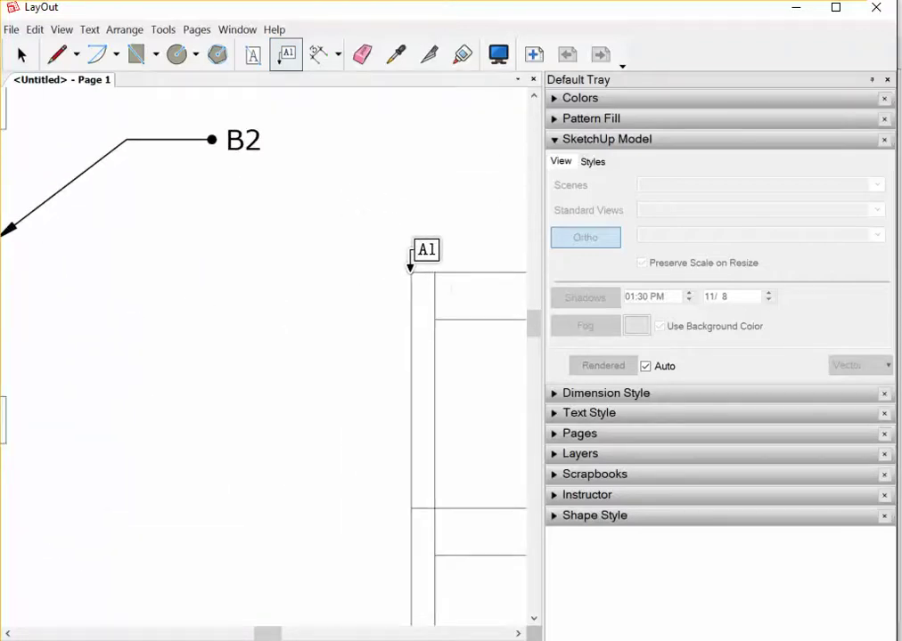
pyautogui.click(264, 259)
pyautogui.click(241, 263)
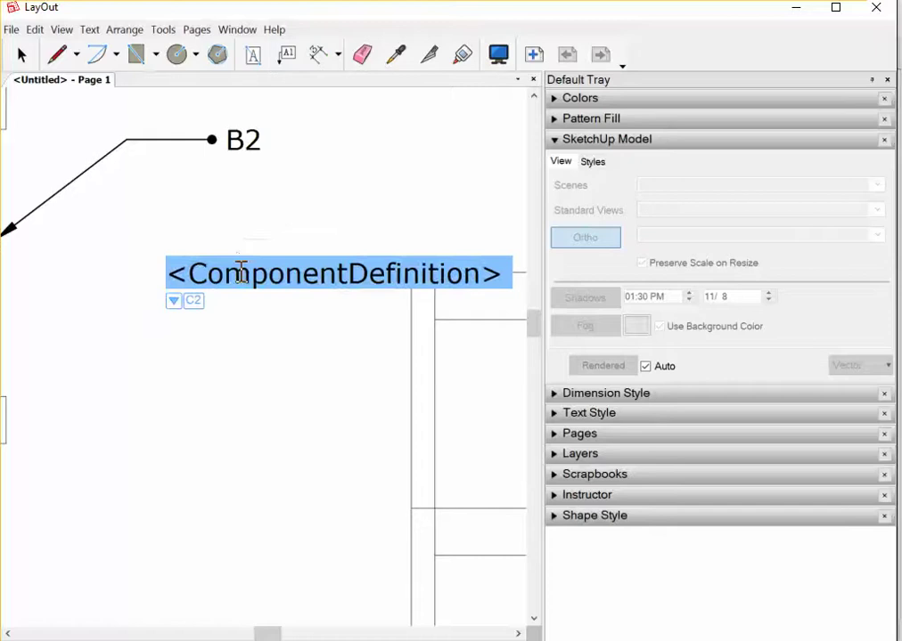
# - Switch the label's source entity to Vertex to offer coordinate text
pyautogui.scroll(-1, 169, 316)
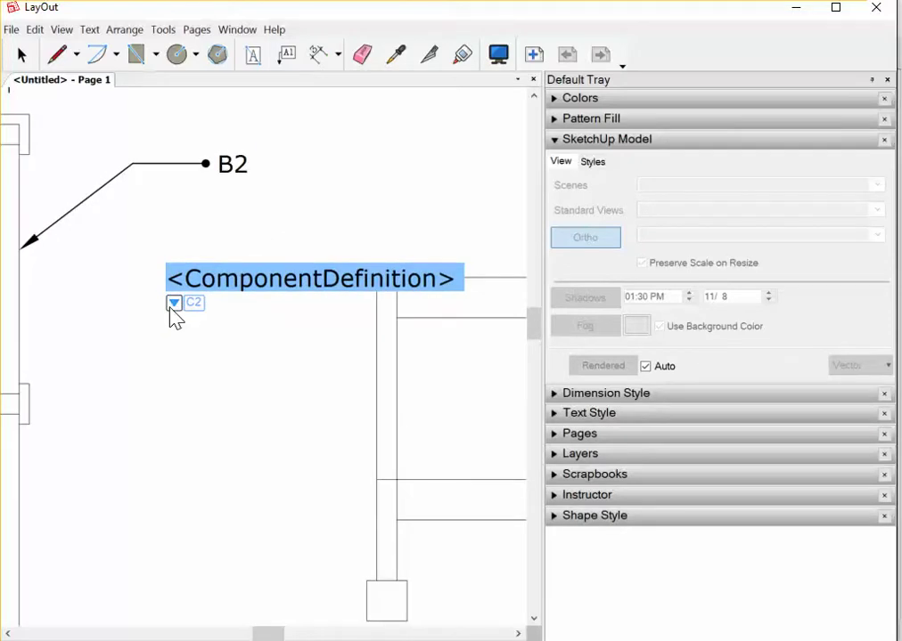
pyautogui.click(173, 304)
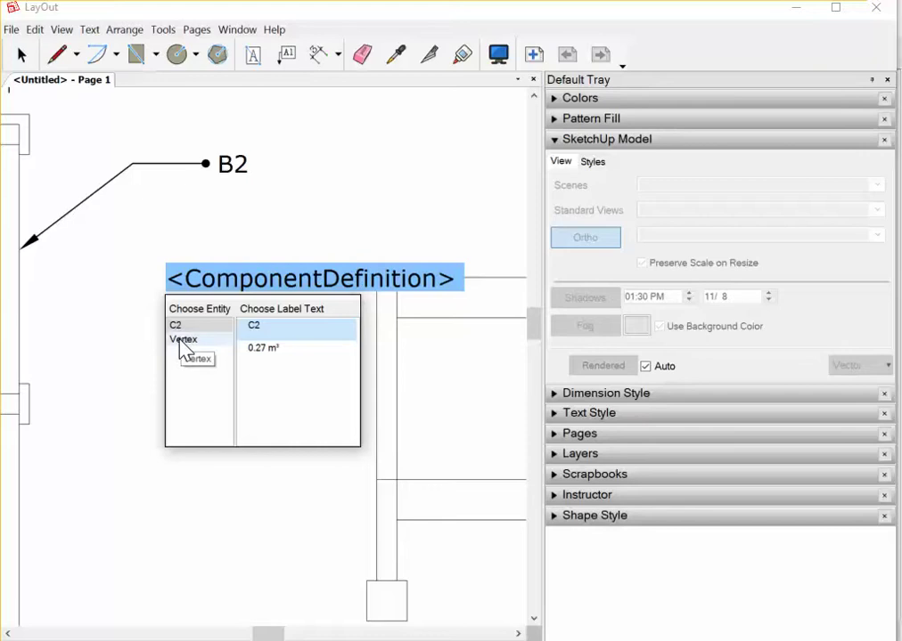
pyautogui.click(183, 346)
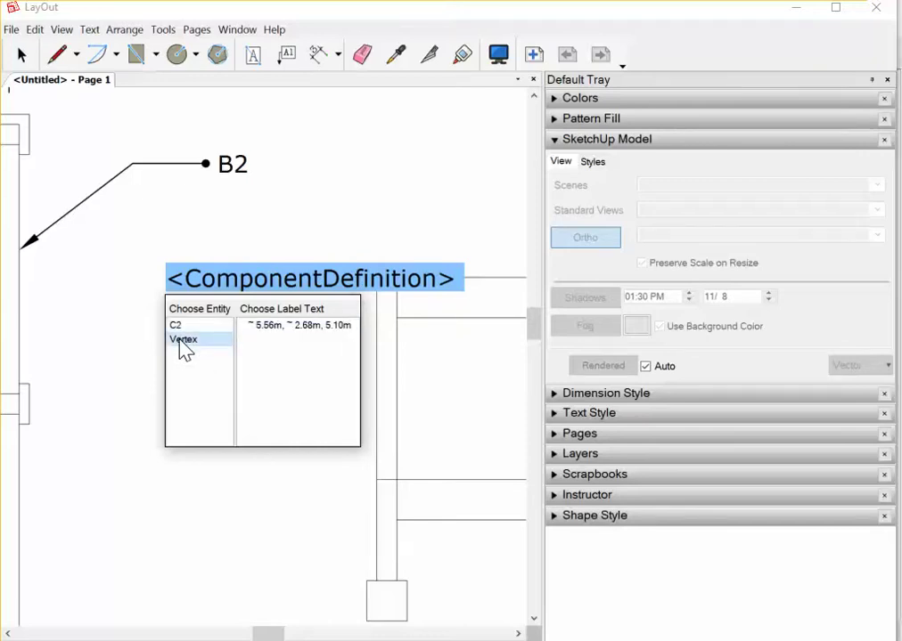
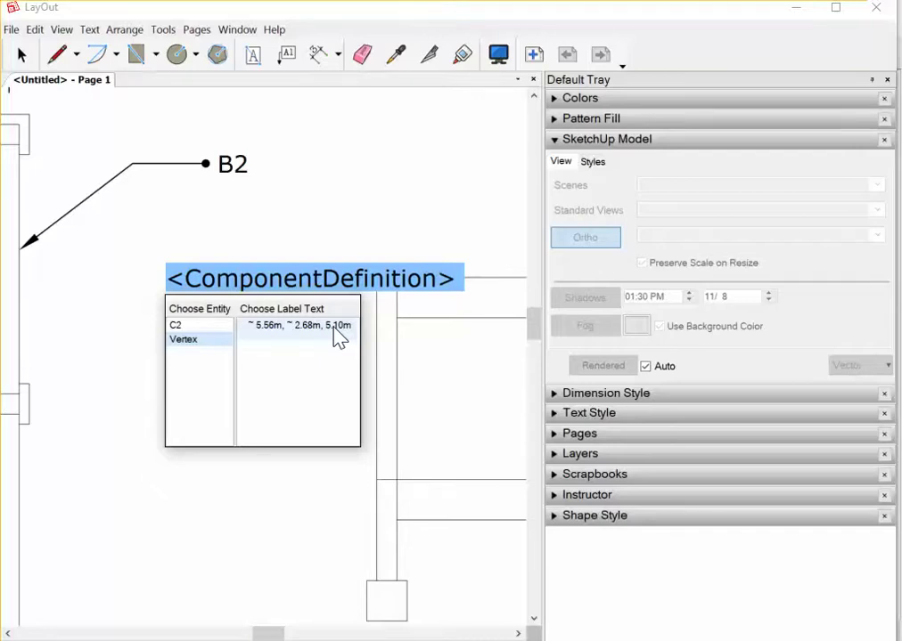
# - Change the column-top label from the component name to 'ELV + 5.10' using vertex coordinates
pyautogui.click(329, 328)
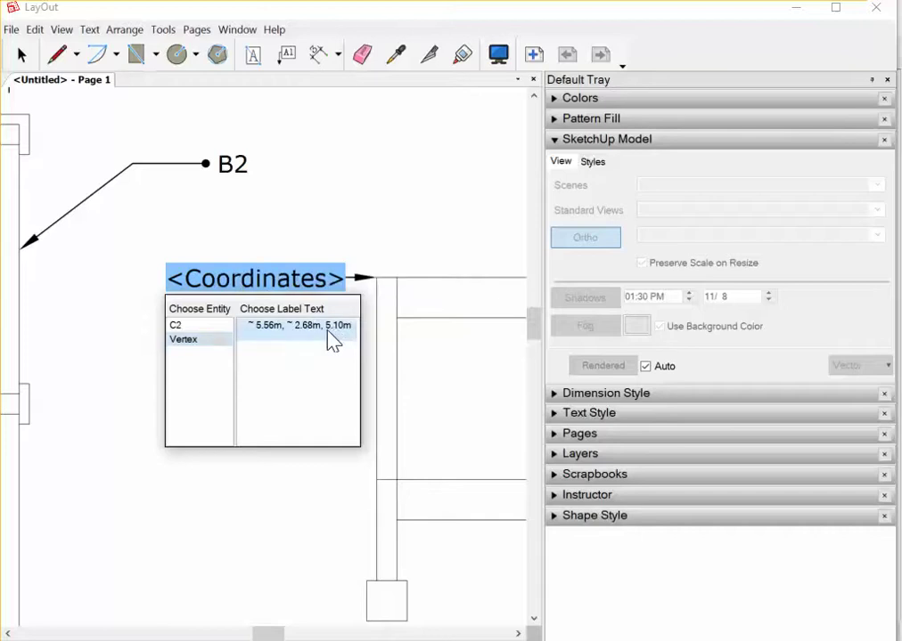
pyautogui.click(329, 331)
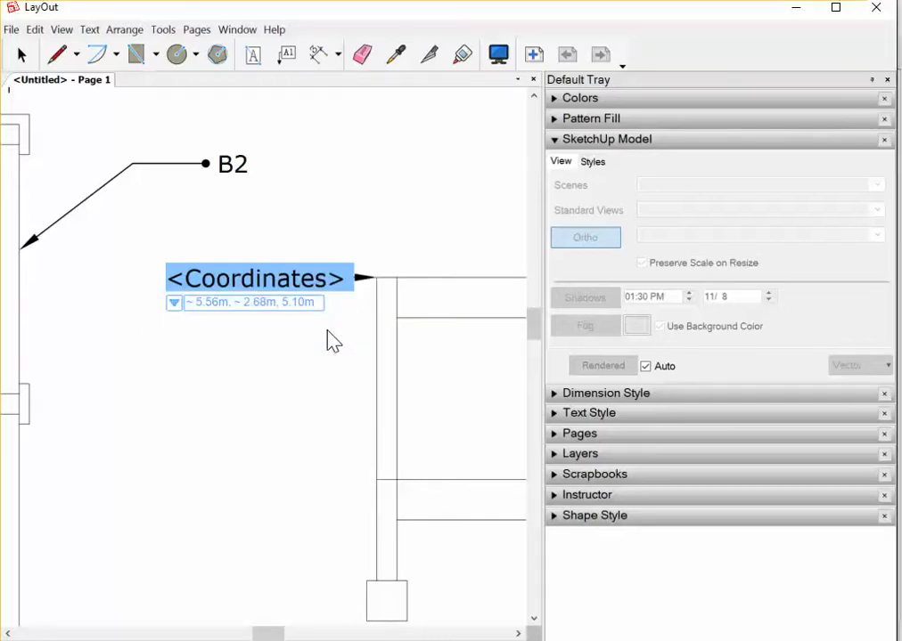
pyautogui.write('E')
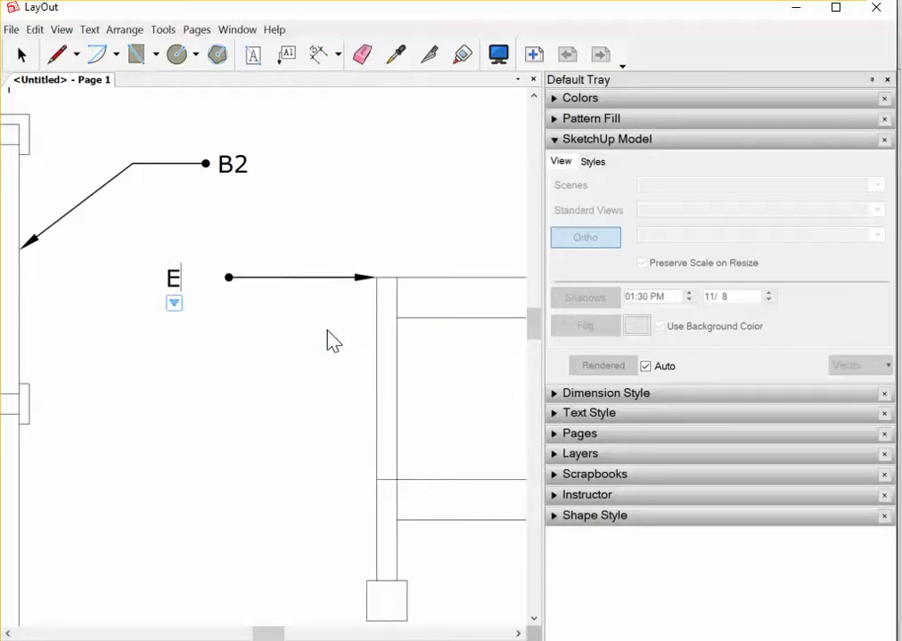
pyautogui.write('LV + ')
pyautogui.write('5.10')
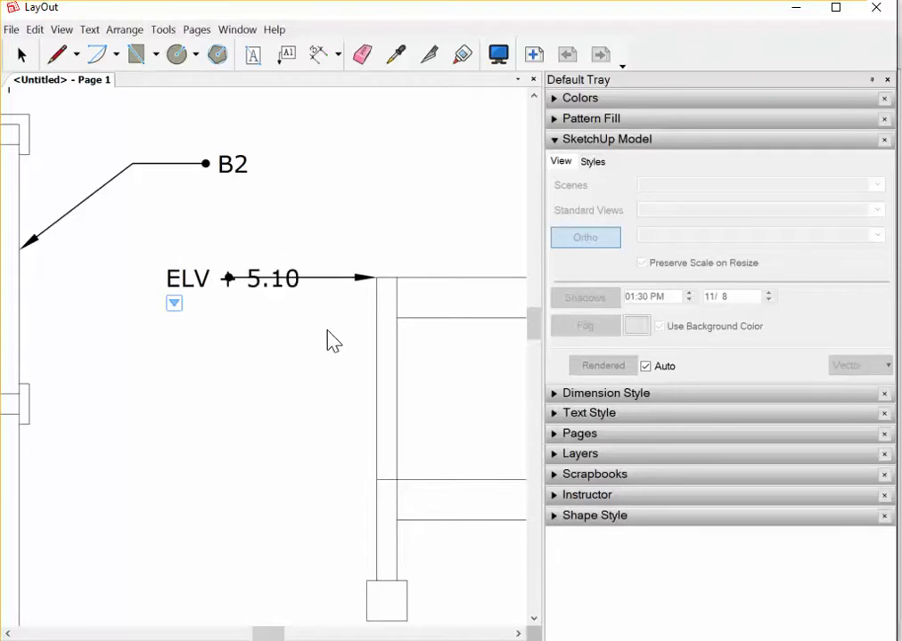
pyautogui.click(197, 467)
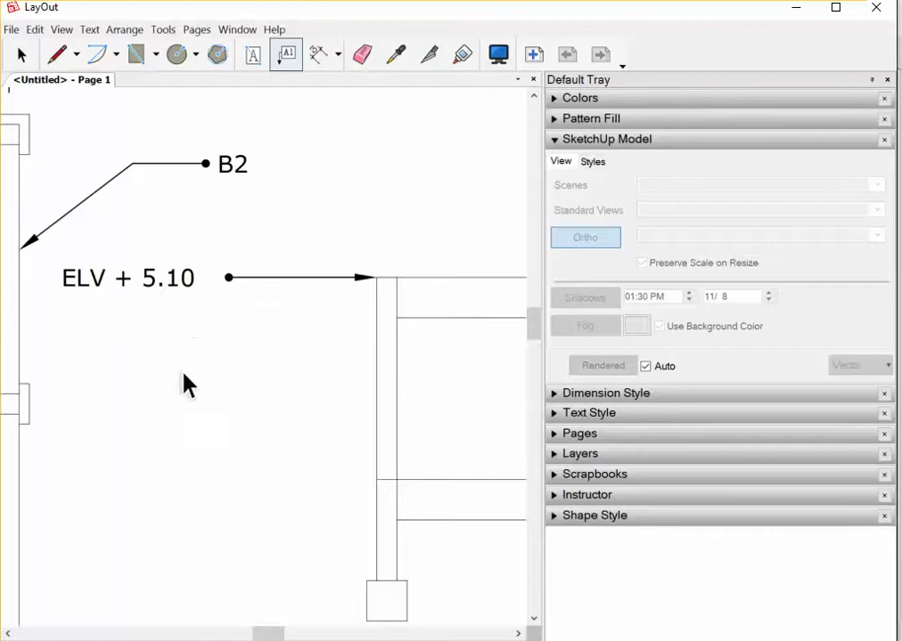
pyautogui.press('space')
pyautogui.scroll(-1, 232, 350)
pyautogui.scroll(-2, 278, 291)
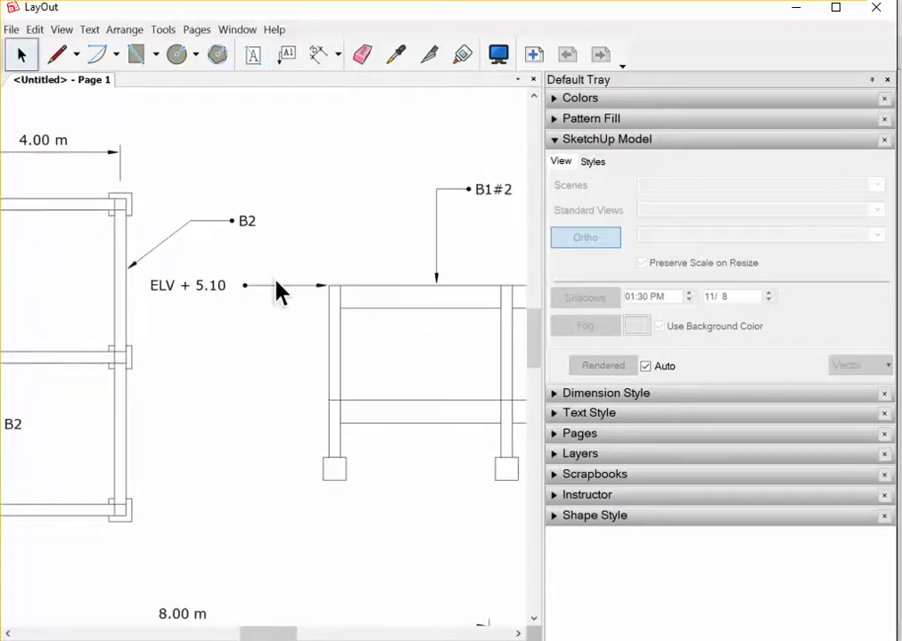
pyautogui.scroll(-1, 276, 284)
pyautogui.scroll(-1, 278, 287)
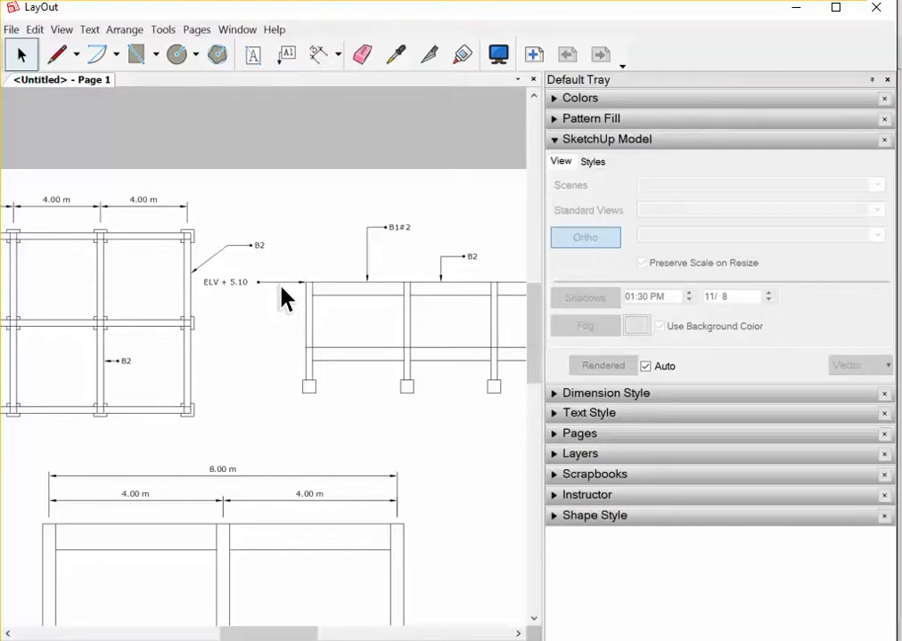
pyautogui.scroll(-2, 282, 299)
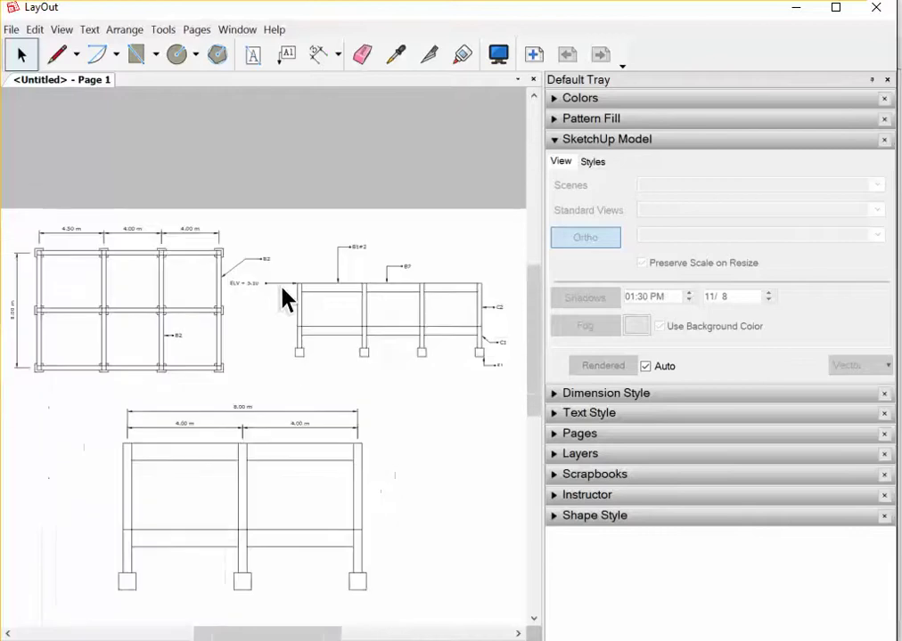
pyautogui.scroll(-1, 294, 303)
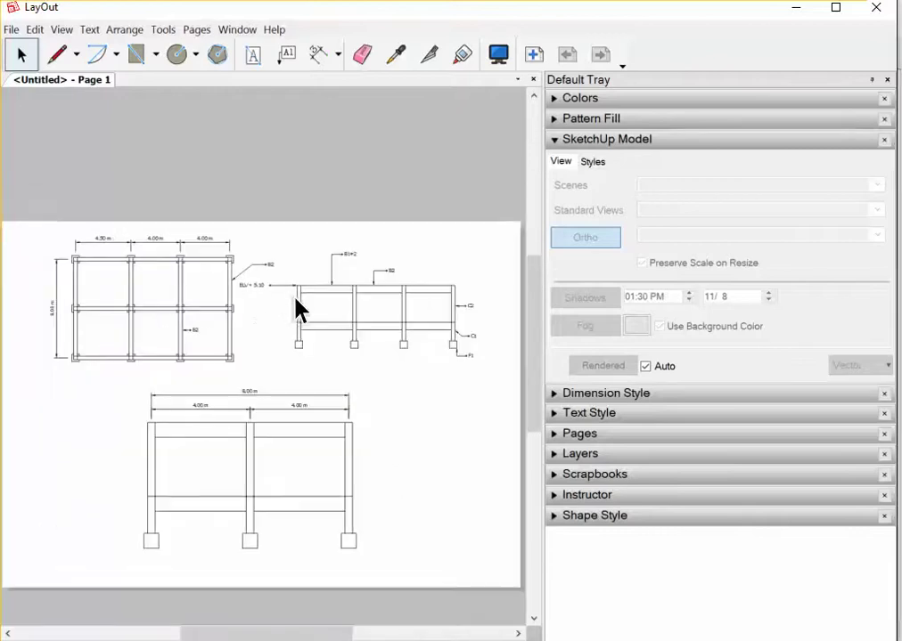
# - Label the right column's edge with its 3.00m length
pyautogui.click(286, 55)
pyautogui.scroll(2, 379, 508)
pyautogui.scroll(2, 345, 461)
pyautogui.scroll(1, 345, 463)
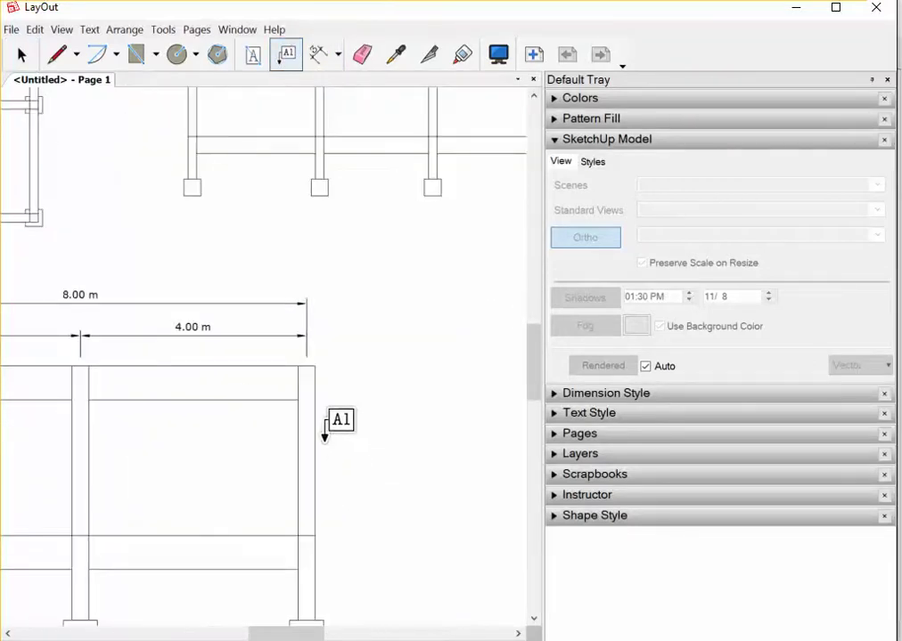
pyautogui.click(317, 428)
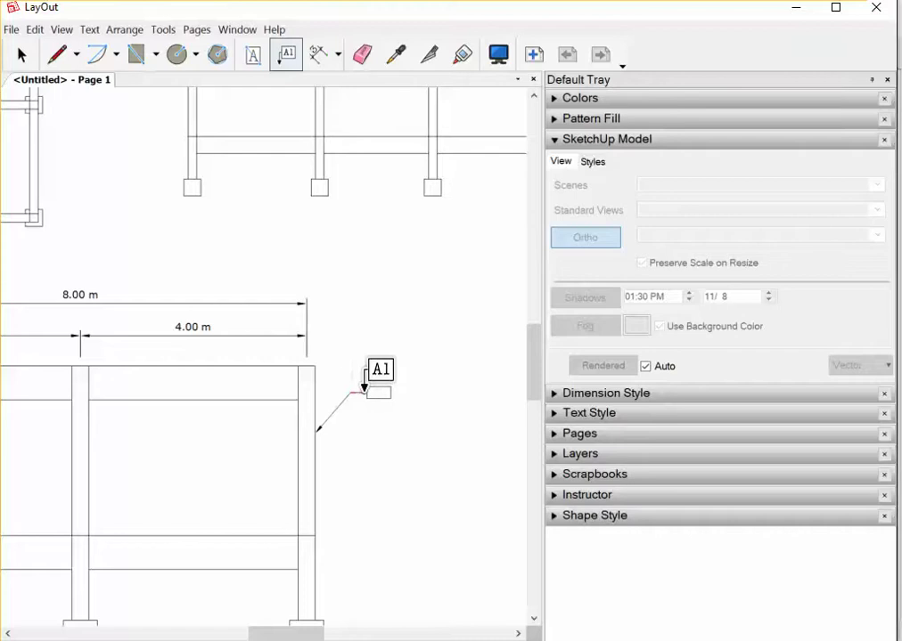
pyautogui.click(363, 393)
pyautogui.click(375, 410)
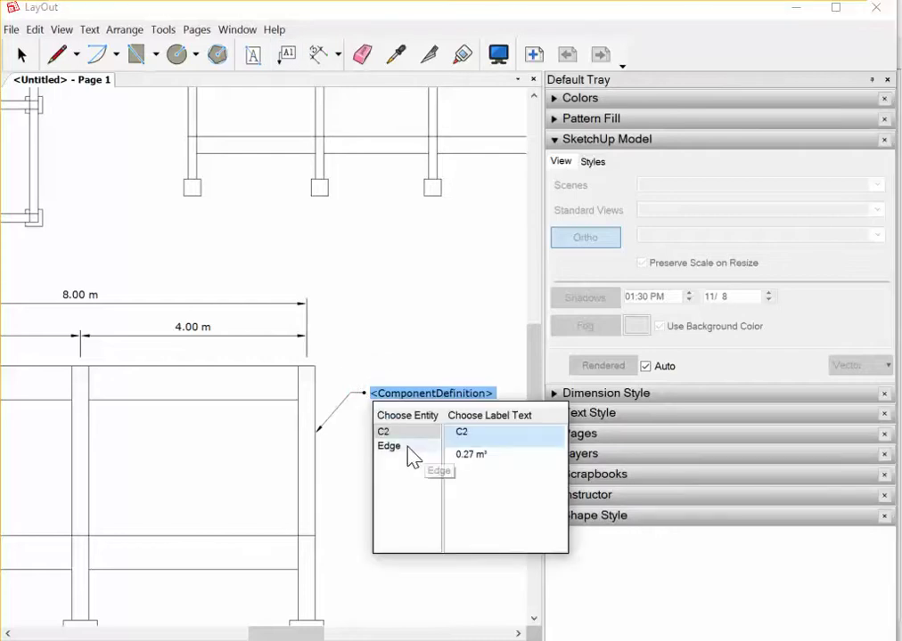
pyautogui.click(392, 446)
pyautogui.click(465, 432)
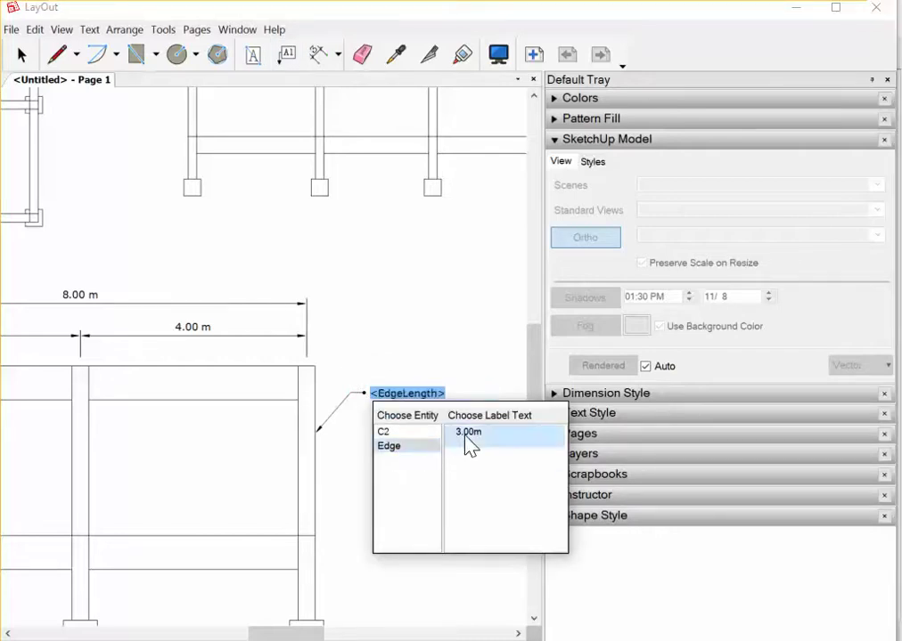
pyautogui.scroll(-2, 232, 200)
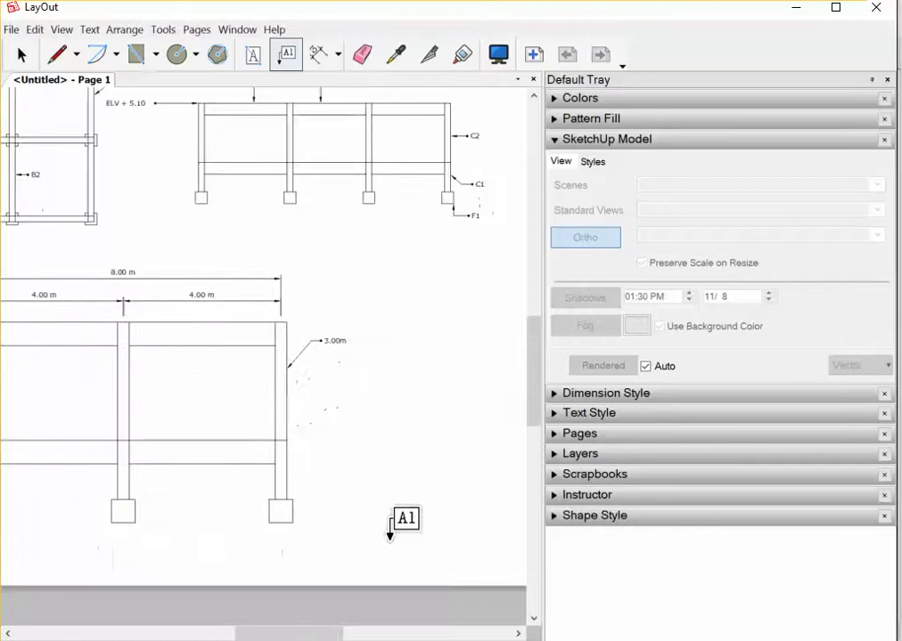
pyautogui.scroll(1, 374, 481)
pyautogui.scroll(2, 348, 481)
pyautogui.scroll(1, 299, 467)
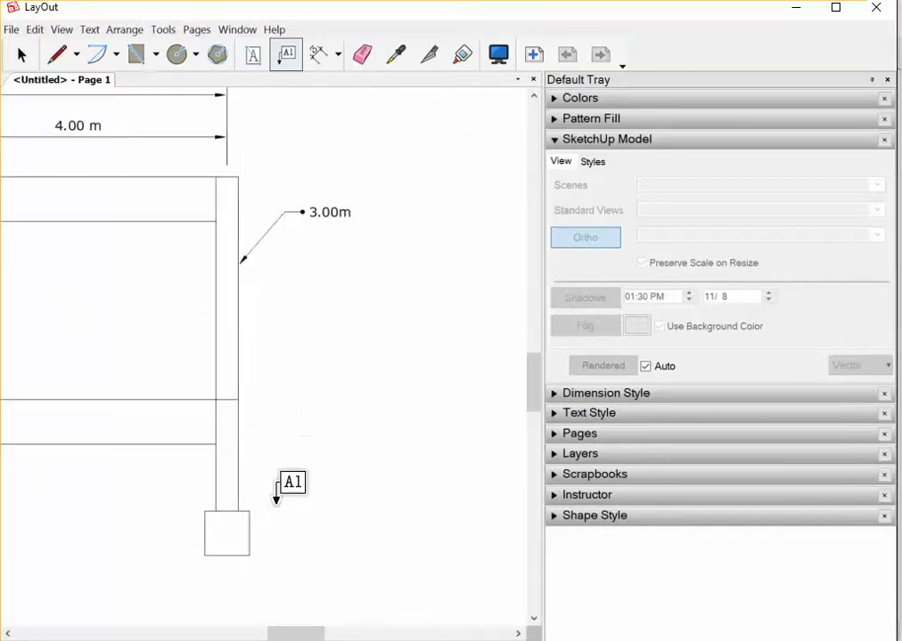
pyautogui.scroll(1, 271, 490)
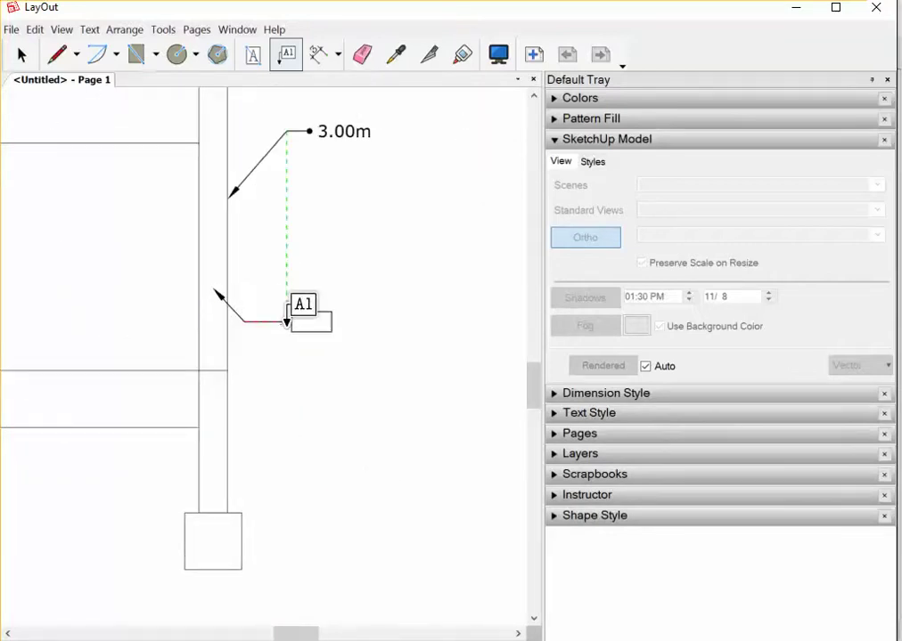
# - Add a second column label showing its 0.27 m³ volume
pyautogui.click(286, 322)
pyautogui.click(304, 344)
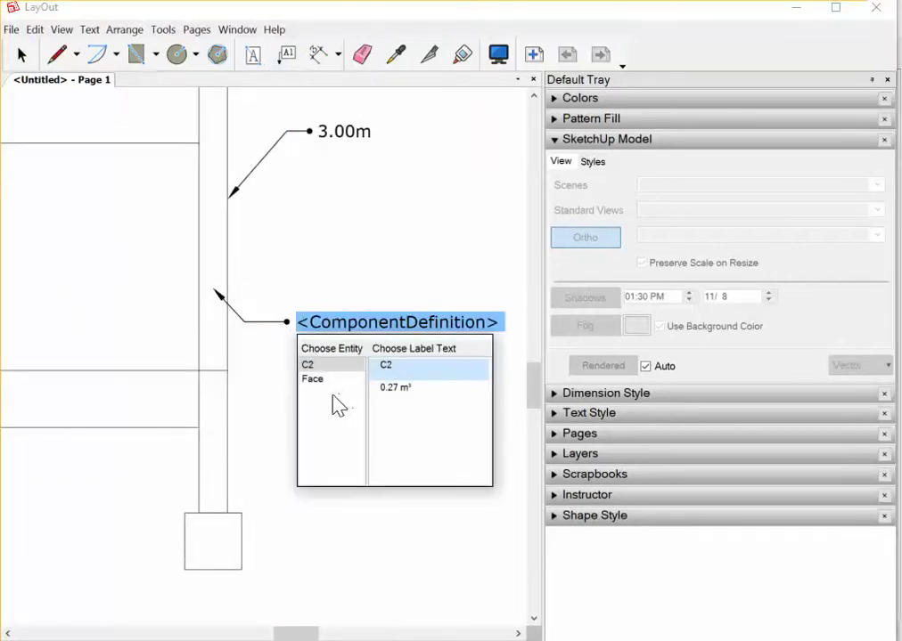
pyautogui.click(390, 392)
pyautogui.click(390, 400)
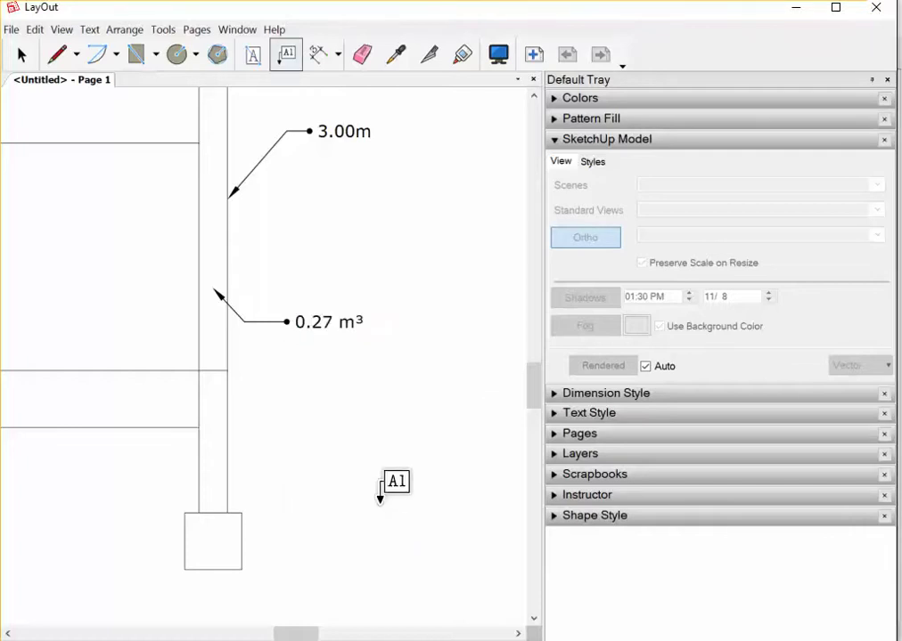
pyautogui.scroll(-1, 303, 298)
pyautogui.scroll(1, 290, 267)
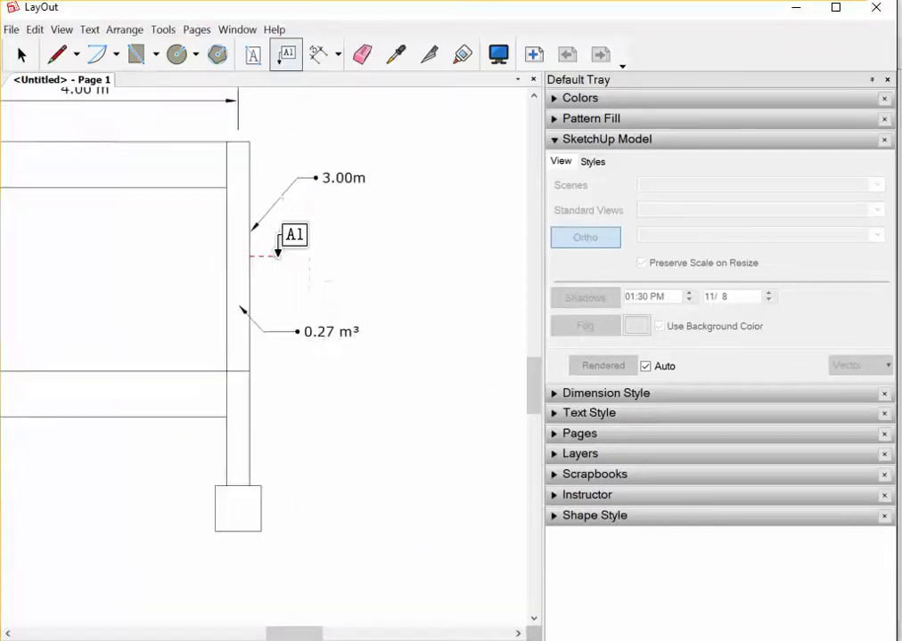
pyautogui.scroll(1, 254, 260)
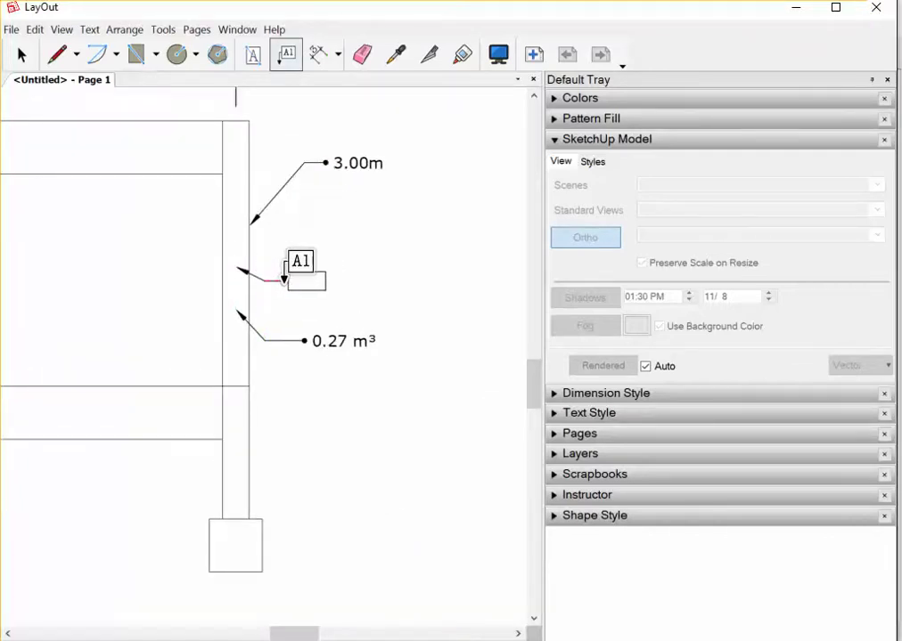
# - Add a third column label showing the 0.9 m² face area
pyautogui.click(283, 282)
pyautogui.click(301, 303)
pyautogui.click(314, 339)
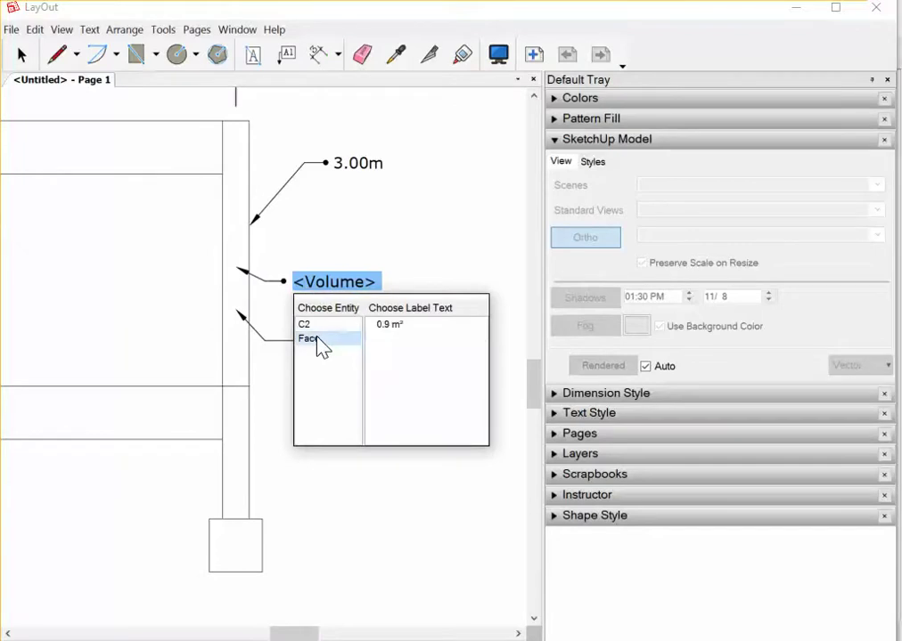
pyautogui.click(394, 334)
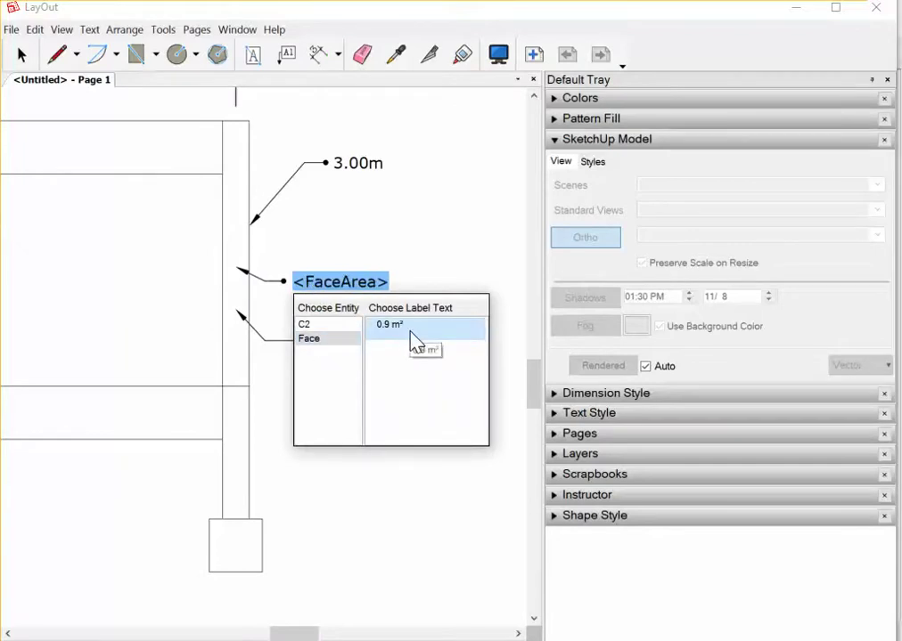
pyautogui.click(450, 261)
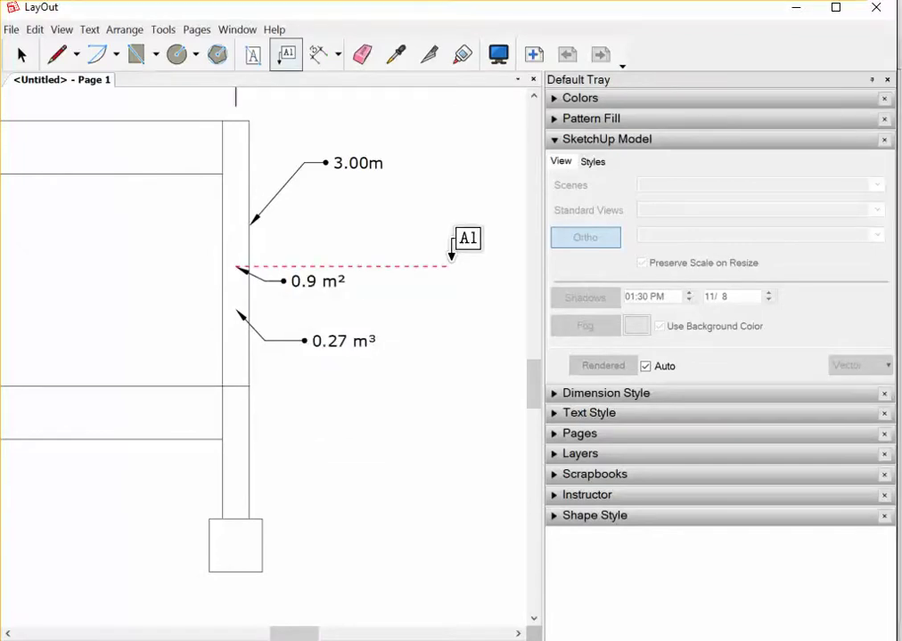
pyautogui.press('space')
pyautogui.scroll(-2, 347, 365)
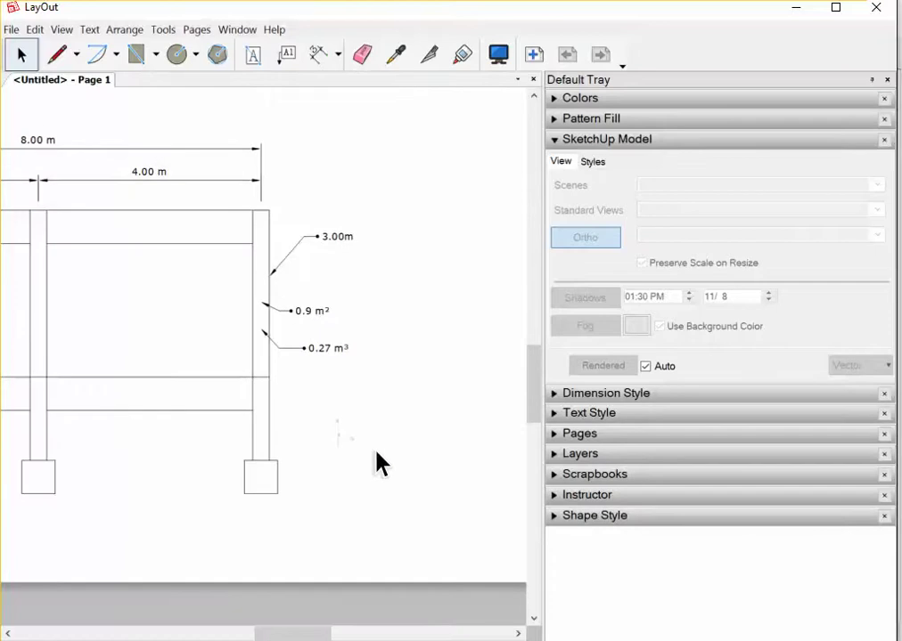
pyautogui.scroll(-1, 520, 446)
pyautogui.scroll(-1, 442, 406)
pyautogui.scroll(-1, 424, 406)
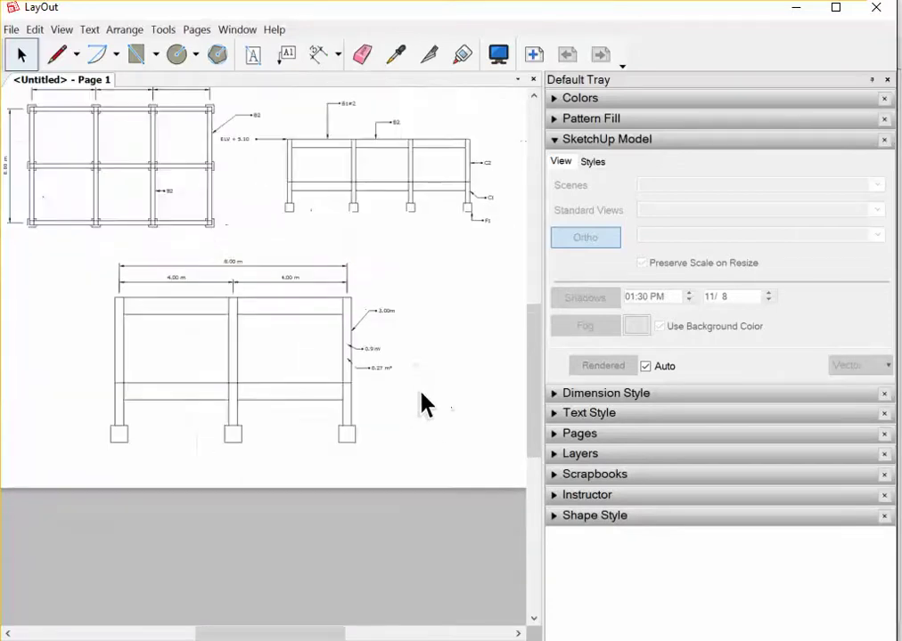
pyautogui.scroll(-2, 424, 405)
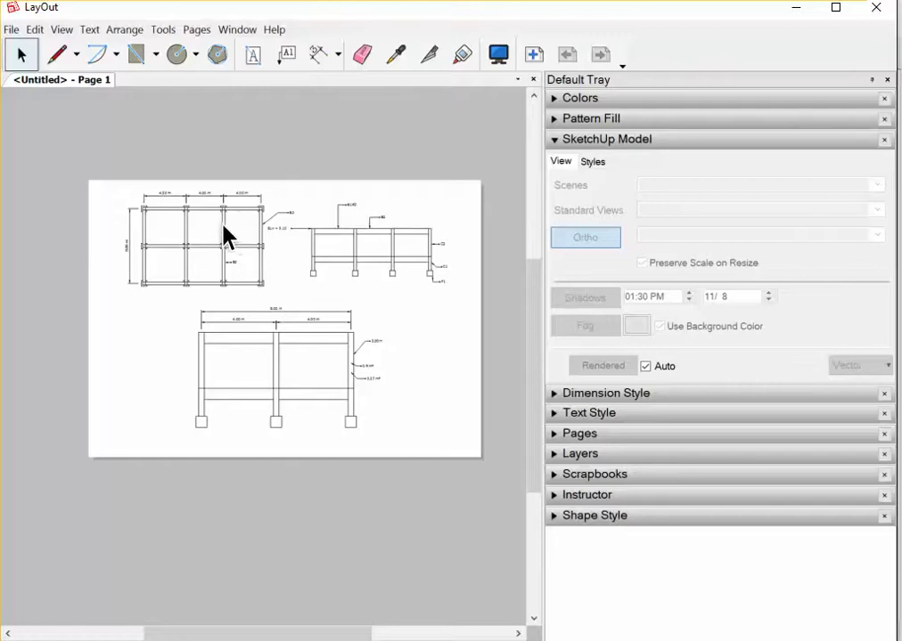
pyautogui.scroll(1, 202, 219)
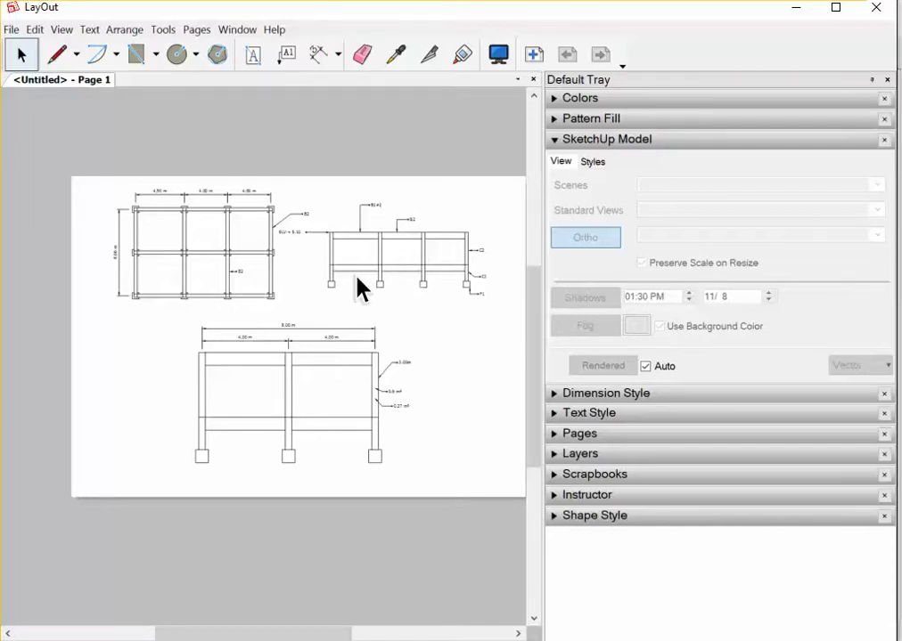
pyautogui.scroll(-1, 359, 284)
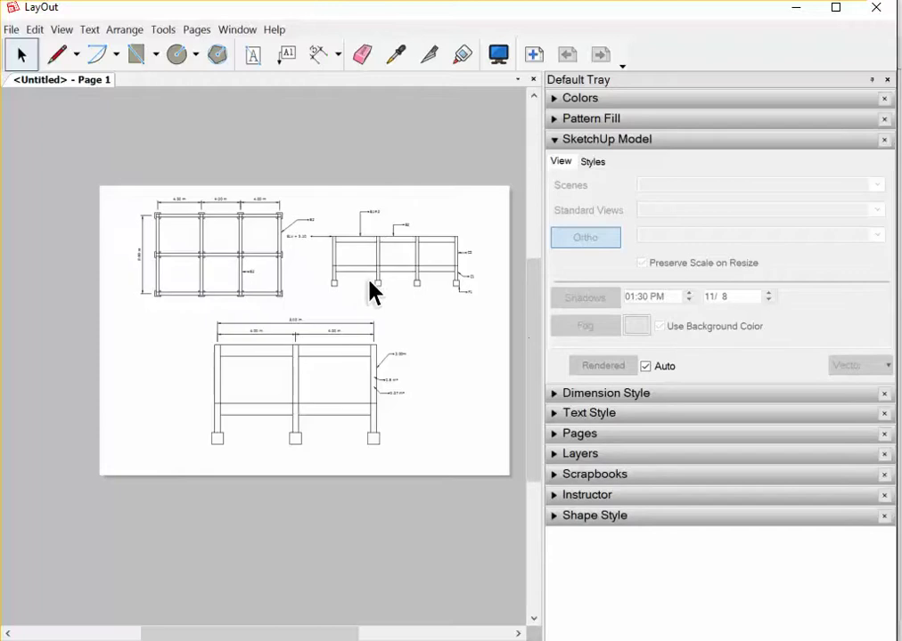
# - Place a Drawing Description title from the TB-Simple : Drawing References scrapbook under a drawing
pyautogui.click(586, 140)
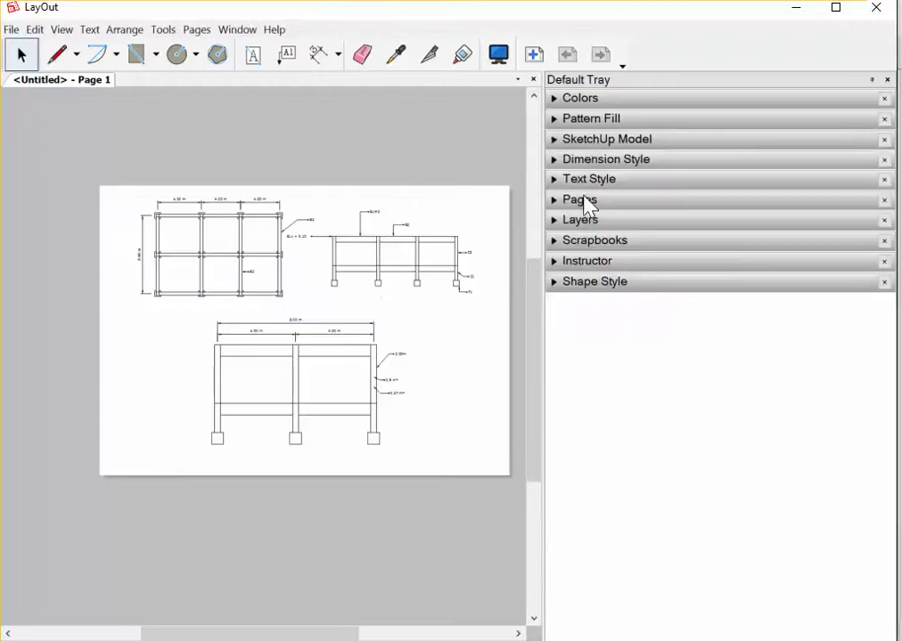
pyautogui.click(584, 285)
pyautogui.click(580, 284)
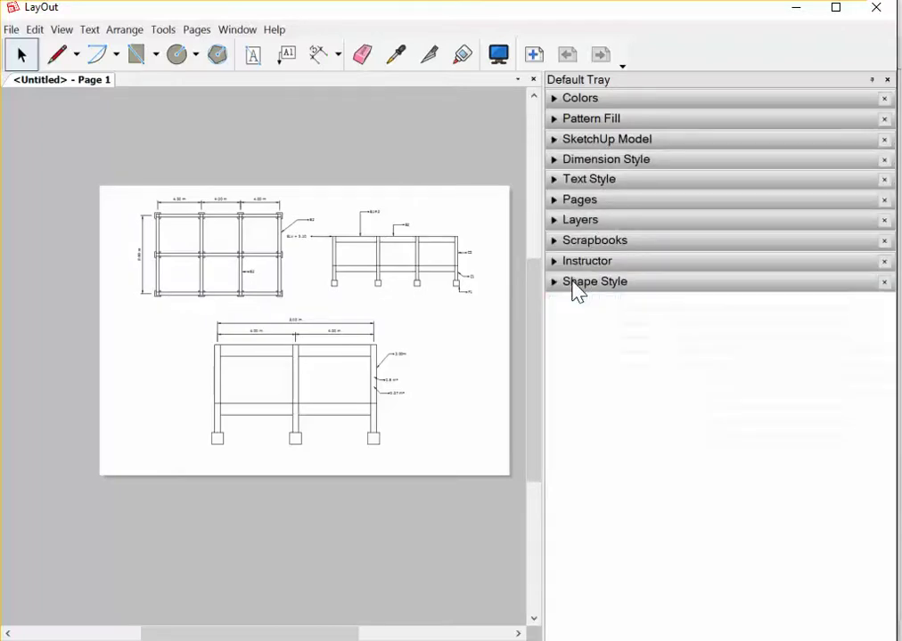
pyautogui.click(551, 242)
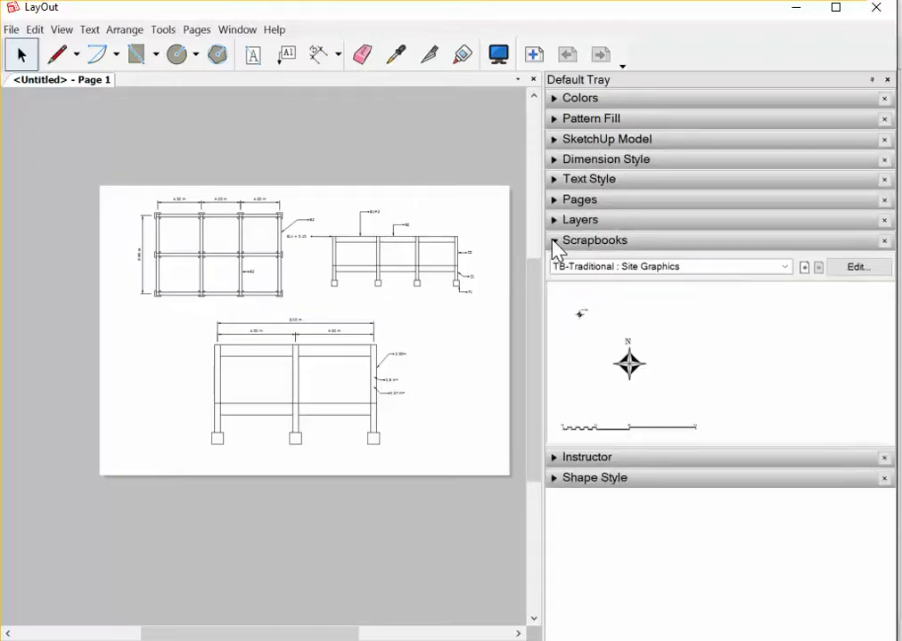
pyautogui.click(783, 267)
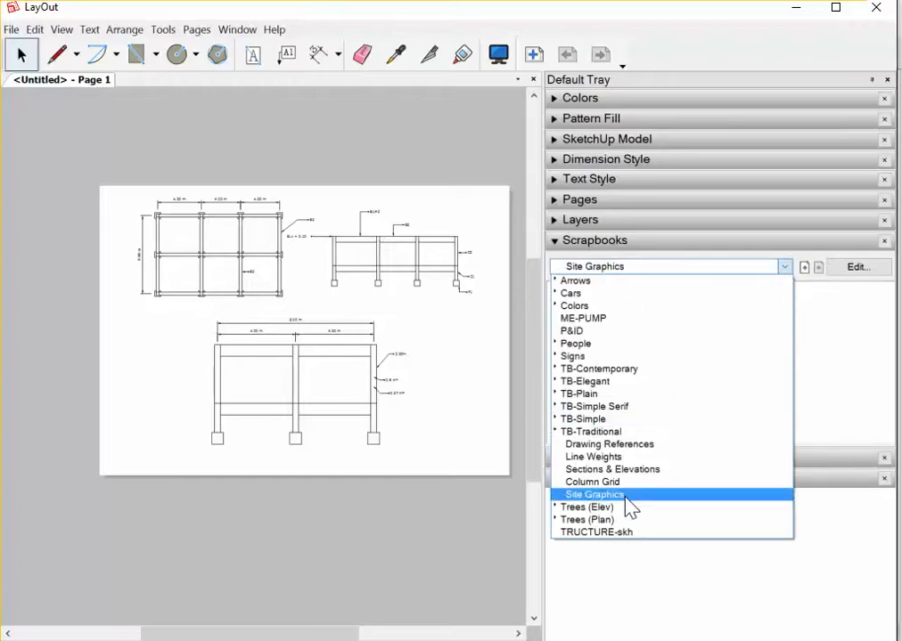
pyautogui.click(613, 444)
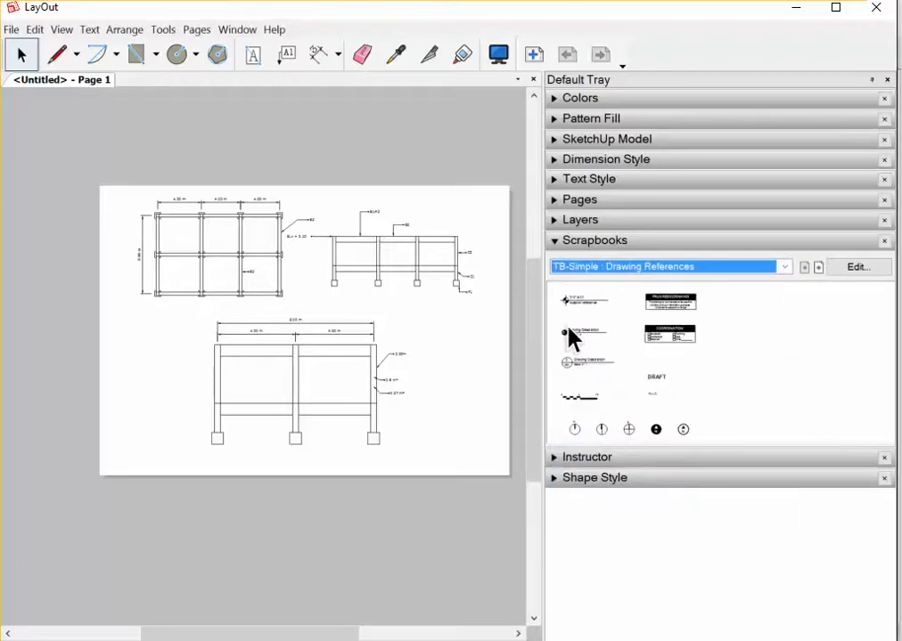
pyautogui.scroll(3, 235, 322)
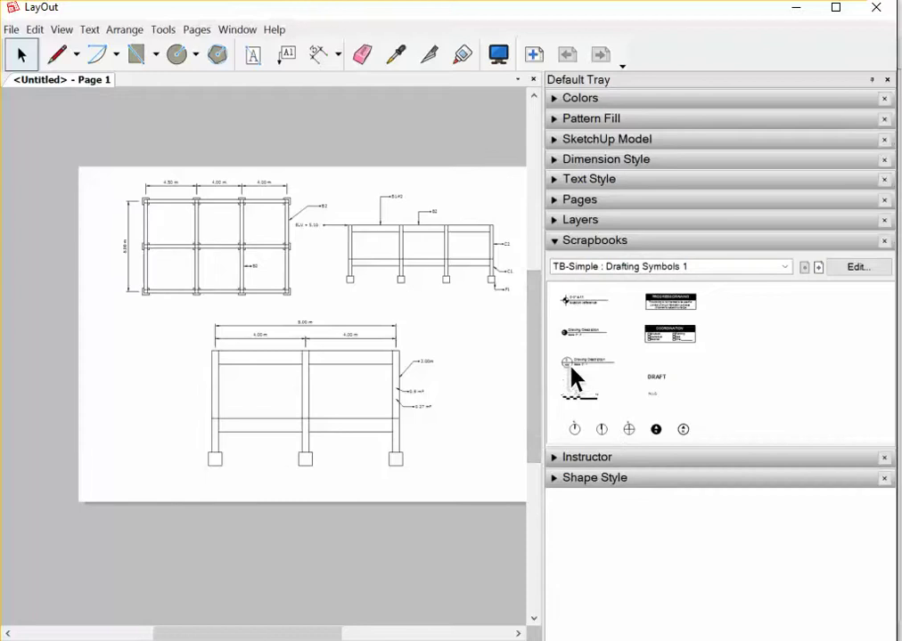
pyautogui.moveTo(573, 363)
pyautogui.mouseDown()
pyautogui.moveTo(290, 287)
pyautogui.moveTo(177, 332)
pyautogui.moveTo(197, 322)
pyautogui.moveTo(453, 327)
pyautogui.moveTo(450, 317)
pyautogui.moveTo(302, 551)
pyautogui.moveTo(337, 546)
pyautogui.mouseUp()
pyautogui.scroll(2, 290, 287)
# - Stamp a Drafting Symbols 3 elevation marker below the plan
pyautogui.click(818, 269)
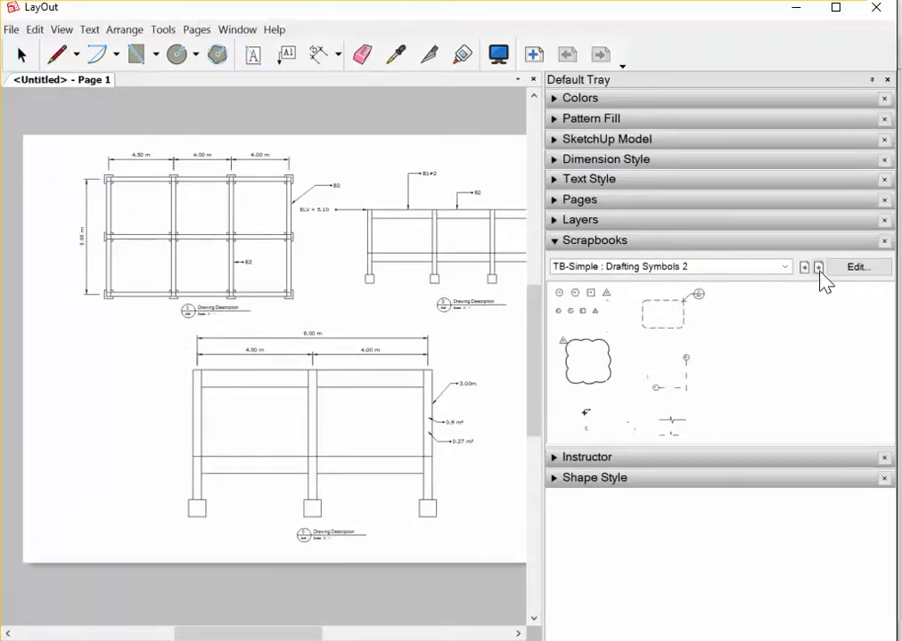
pyautogui.click(818, 269)
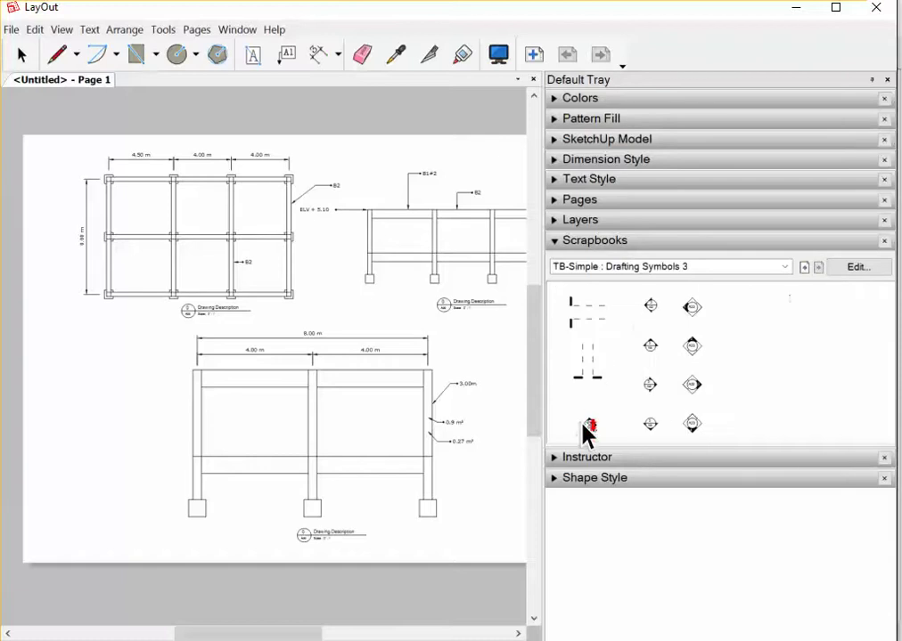
pyautogui.scroll(2, 112, 325)
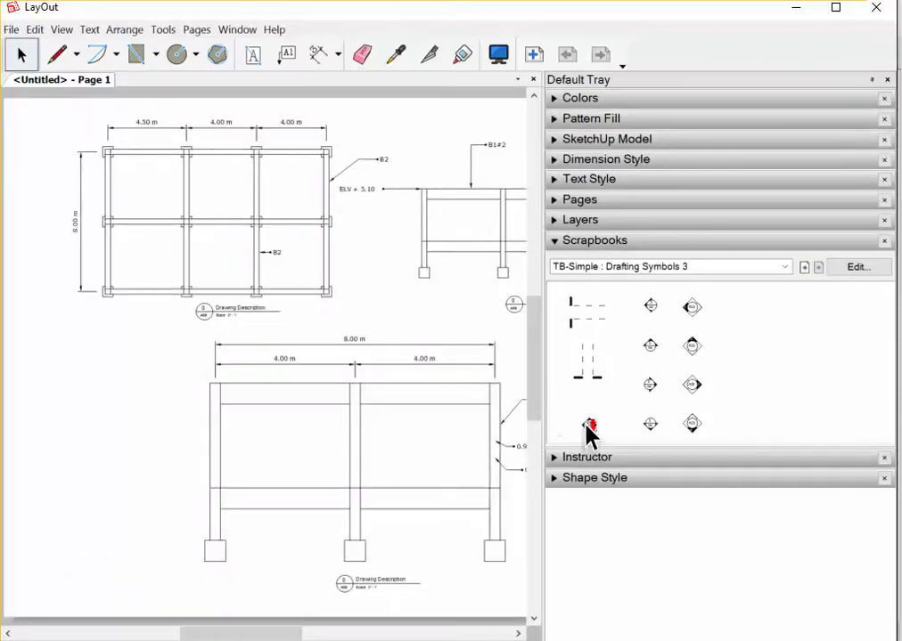
pyautogui.click(145, 318)
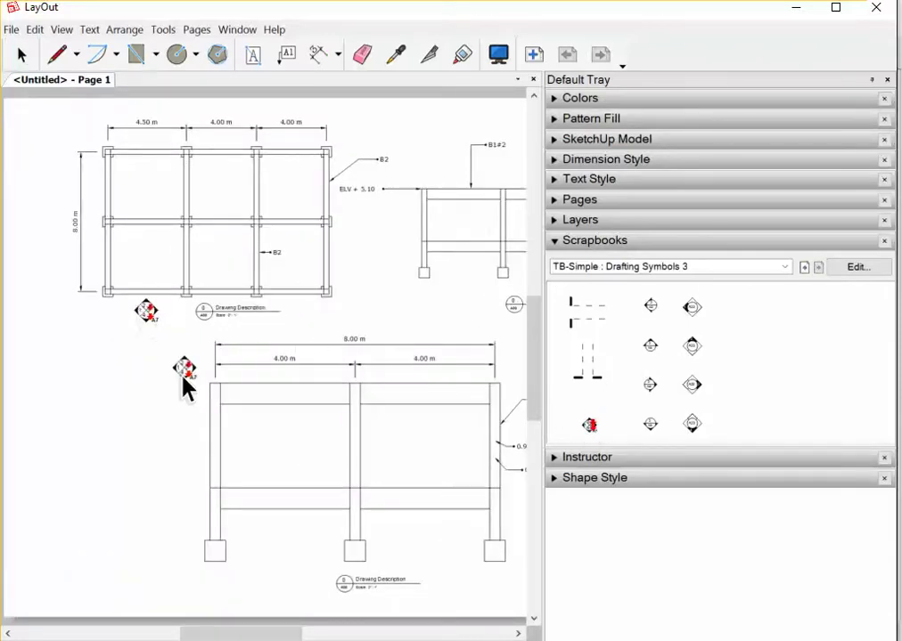
pyautogui.scroll(-1, 185, 383)
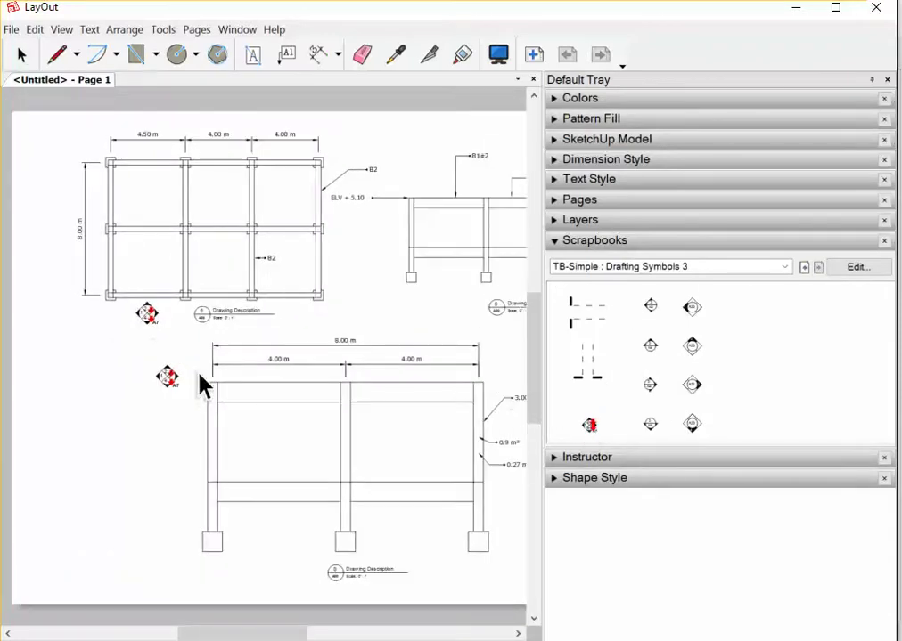
# - Move the front elevation drawing to the left
pyautogui.click(804, 267)
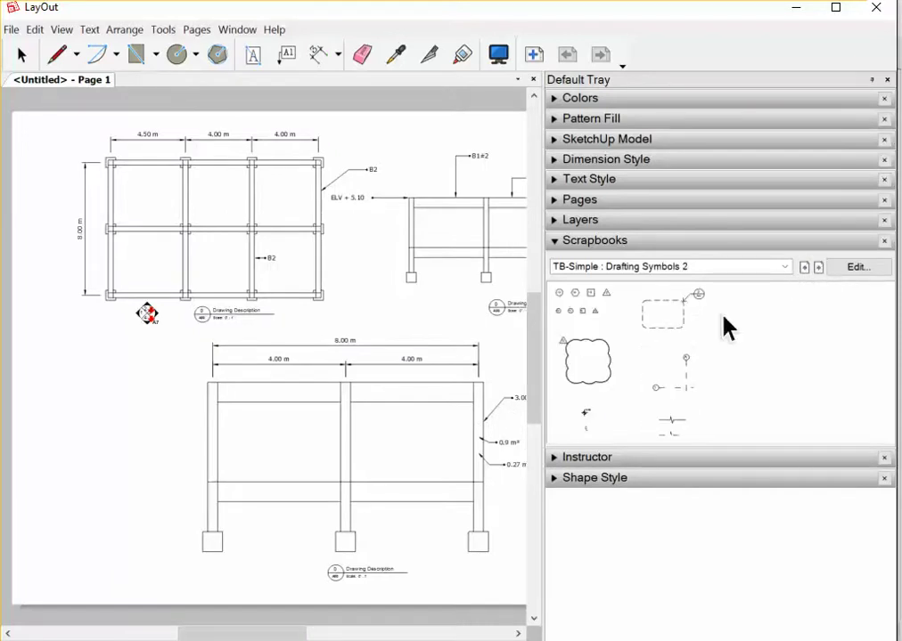
pyautogui.scroll(-1, 295, 193)
pyautogui.scroll(-1, 258, 378)
pyautogui.scroll(-1, 257, 377)
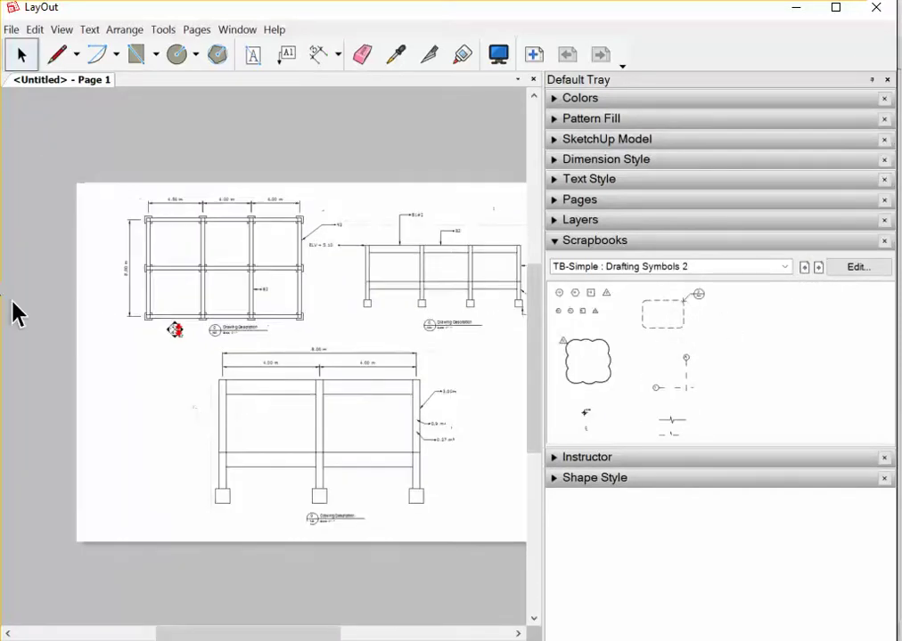
pyautogui.scroll(-1, 355, 308)
pyautogui.scroll(-1, 435, 539)
pyautogui.scroll(2, 277, 227)
pyautogui.scroll(-1, 263, 233)
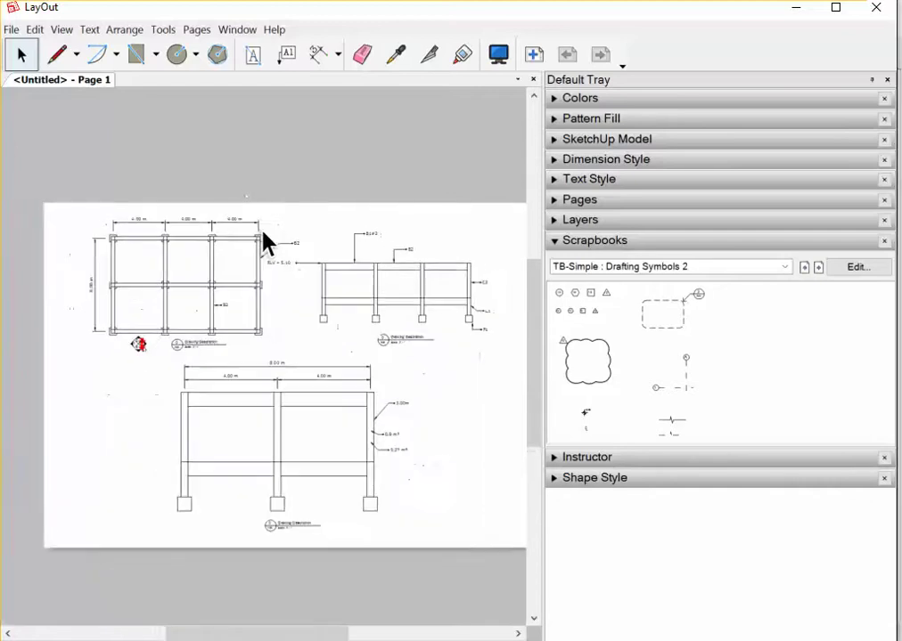
pyautogui.scroll(-1, 264, 267)
pyautogui.scroll(2, 218, 451)
pyautogui.scroll(1, 214, 454)
pyautogui.scroll(-2, 150, 436)
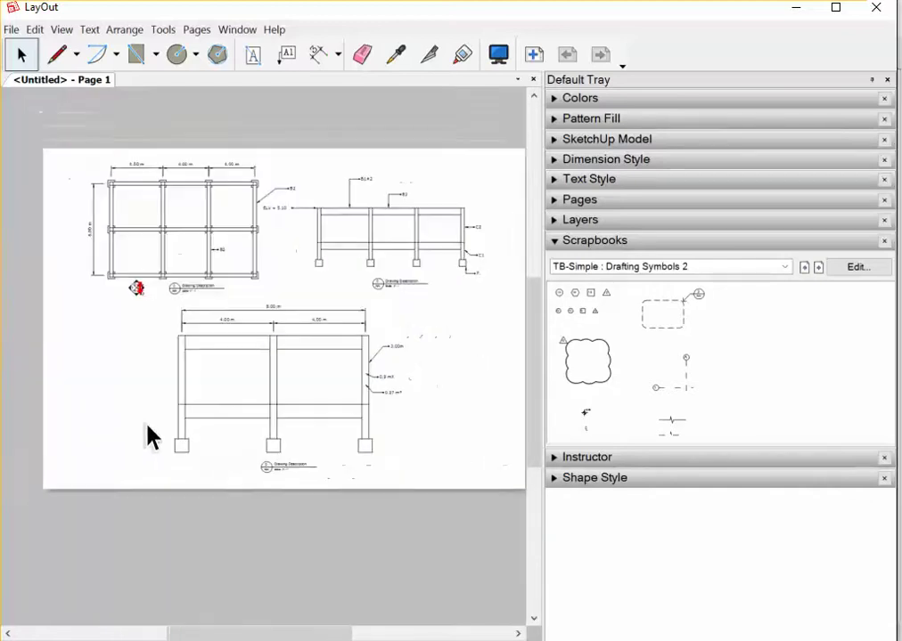
pyautogui.moveTo(26, 296); pyautogui.dragTo(484, 545)
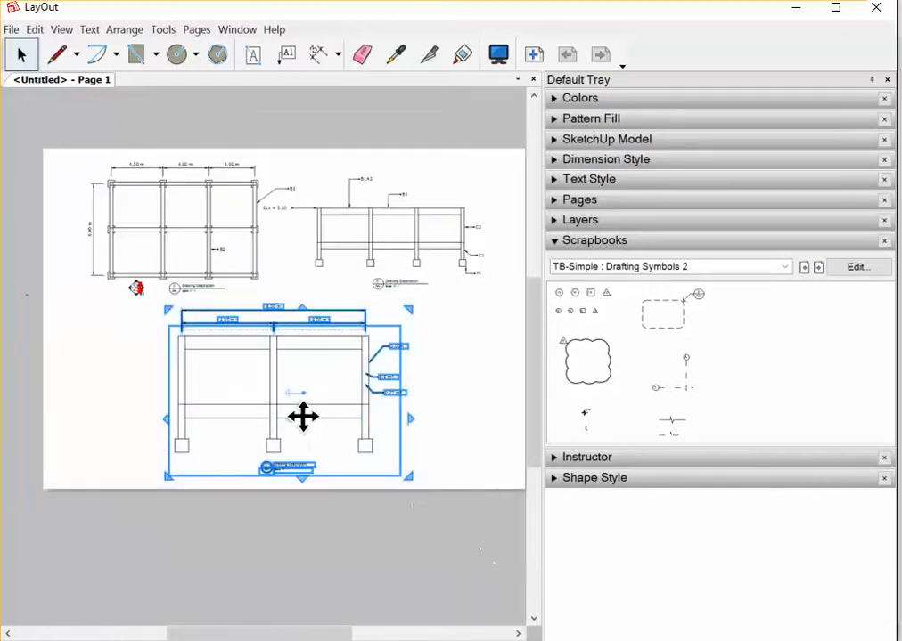
pyautogui.moveTo(303, 416); pyautogui.dragTo(197, 416)
pyautogui.click(308, 566)
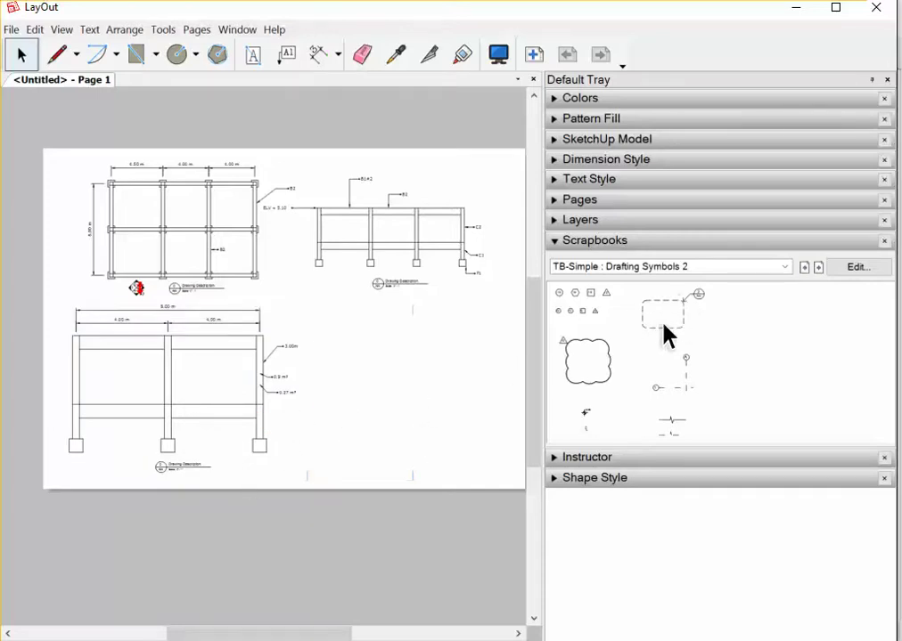
# - Place the dashed Drafting Symbols 2 detail callout around the right footing
pyautogui.scroll(-2, 374, 457)
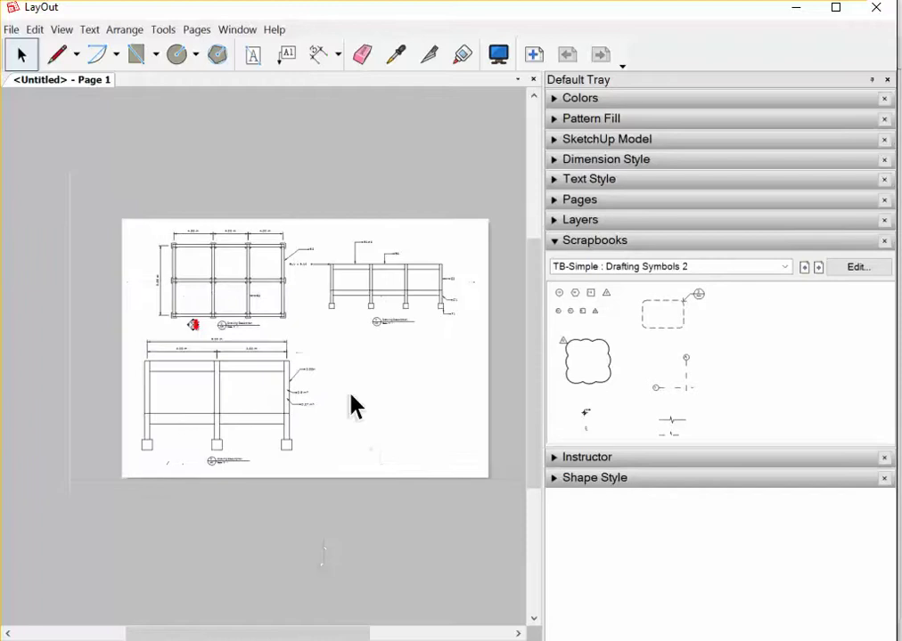
pyautogui.scroll(3, 351, 406)
pyautogui.click(653, 330)
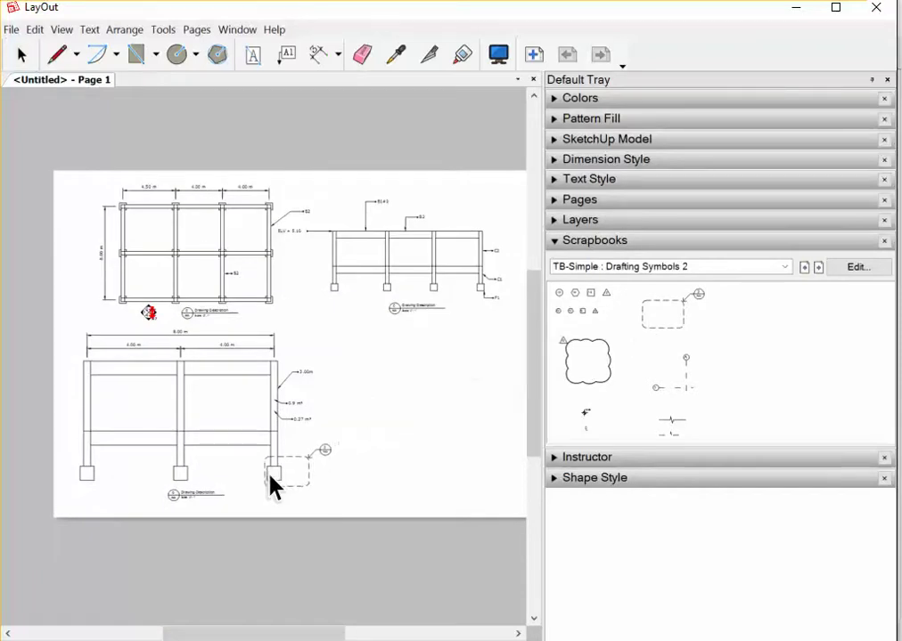
pyautogui.scroll(1, 268, 481)
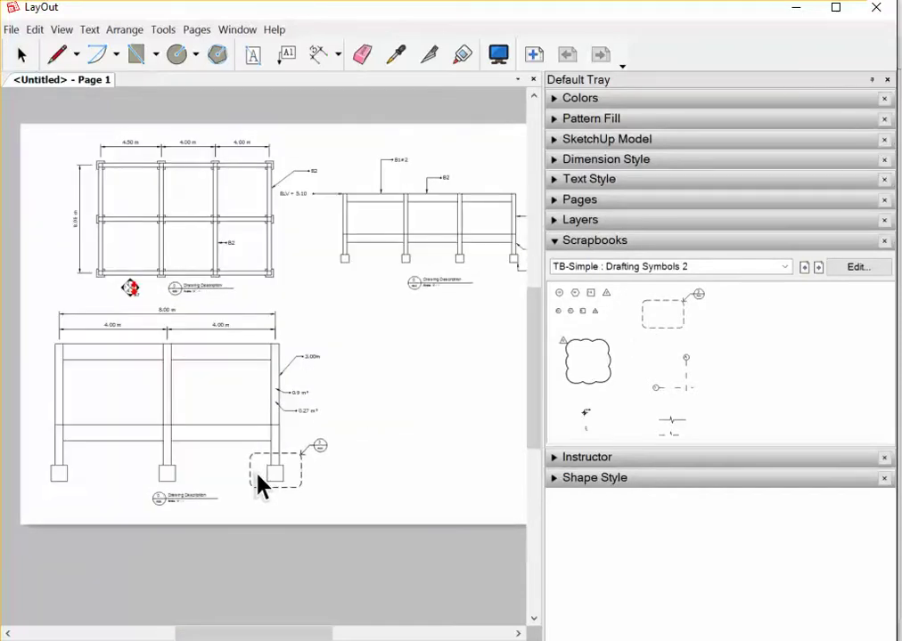
pyautogui.click(258, 486)
pyautogui.scroll(-1, 258, 483)
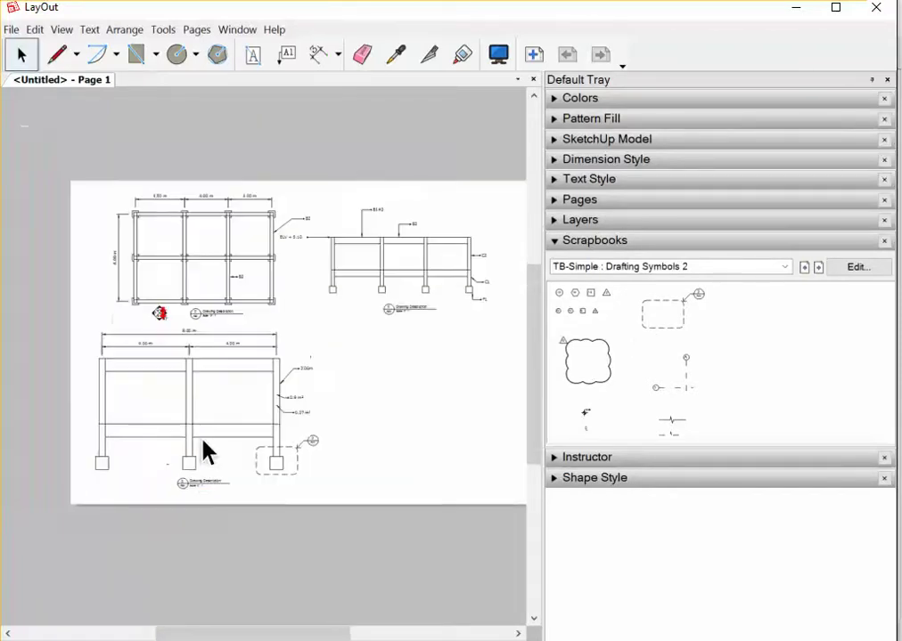
pyautogui.click(203, 434)
# - Duplicate the front elevation to the right and zoom its model view onto a footing
pyautogui.keyDown('ctrl'); pyautogui.moveTo(202, 434); pyautogui.dragTo(394, 415); pyautogui.keyUp('ctrl')
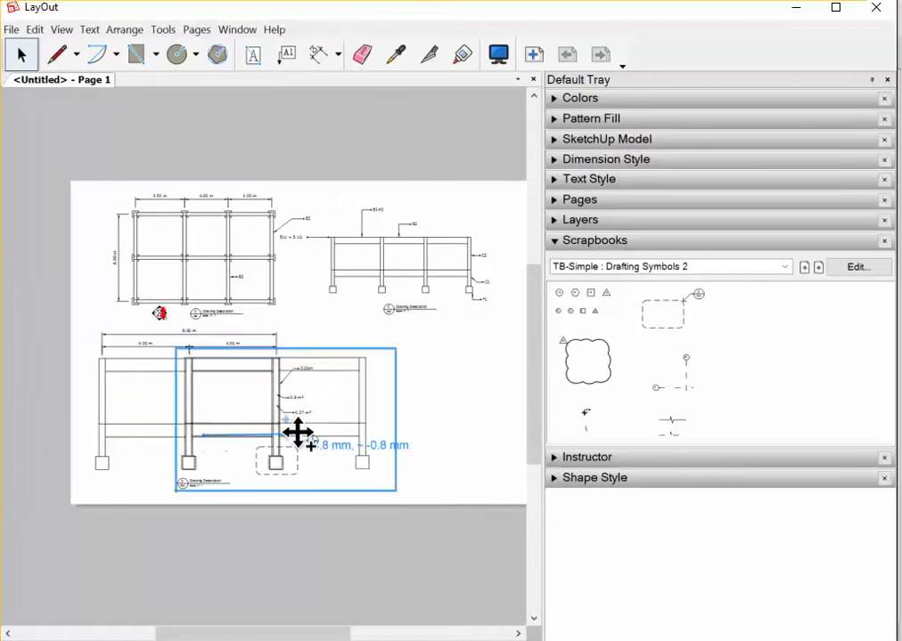
pyautogui.scroll(-1, 394, 415)
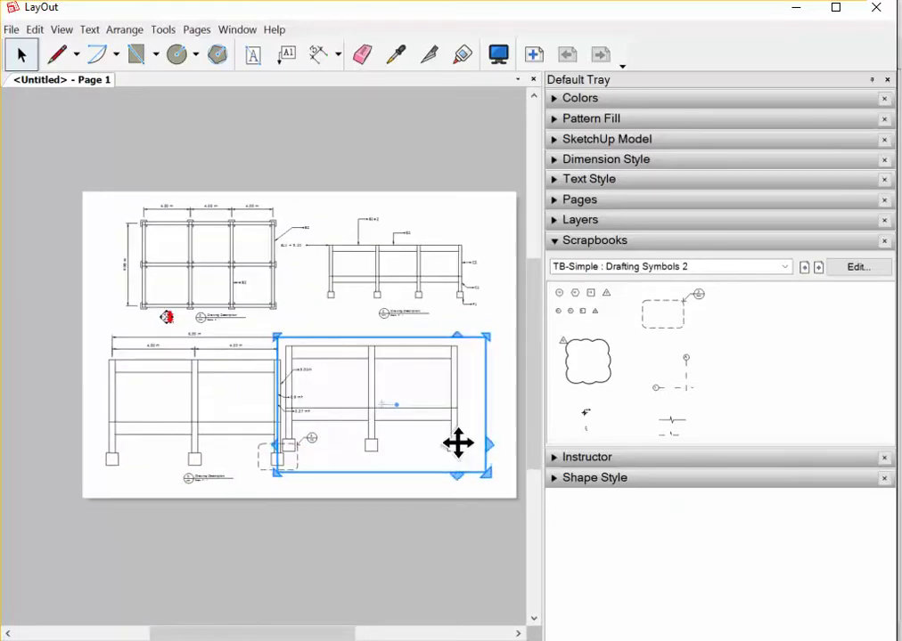
pyautogui.doubleClick(457, 443)
pyautogui.scroll(-2, 453, 442)
pyautogui.scroll(1, 422, 429)
pyautogui.scroll(1, 425, 427)
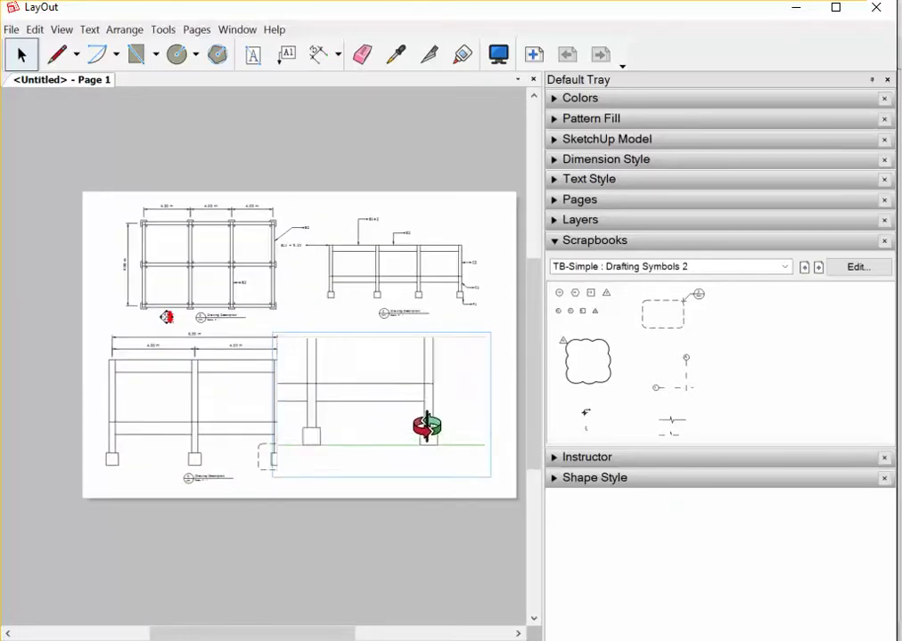
pyautogui.scroll(1, 429, 419)
pyautogui.scroll(1, 415, 476)
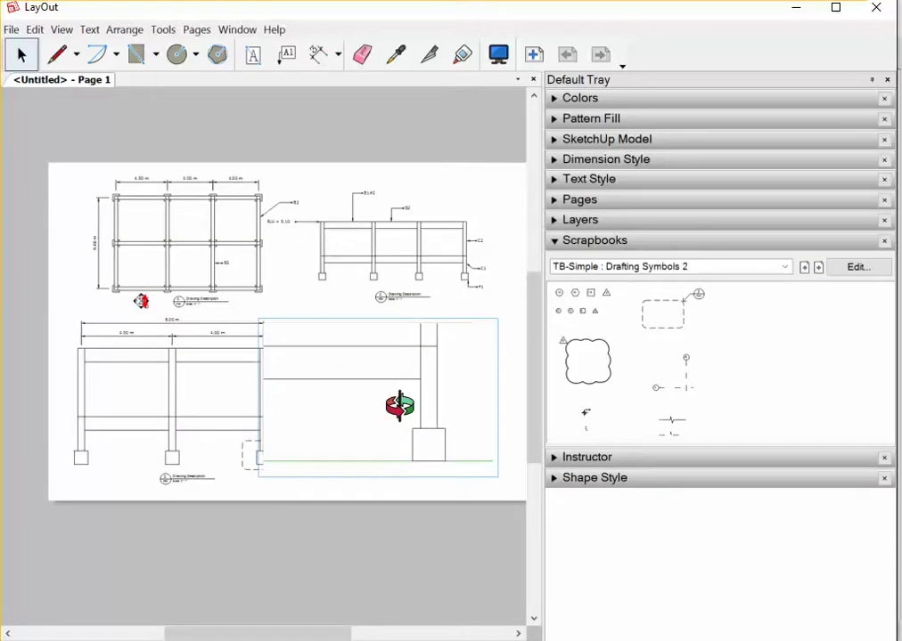
pyautogui.click(442, 478)
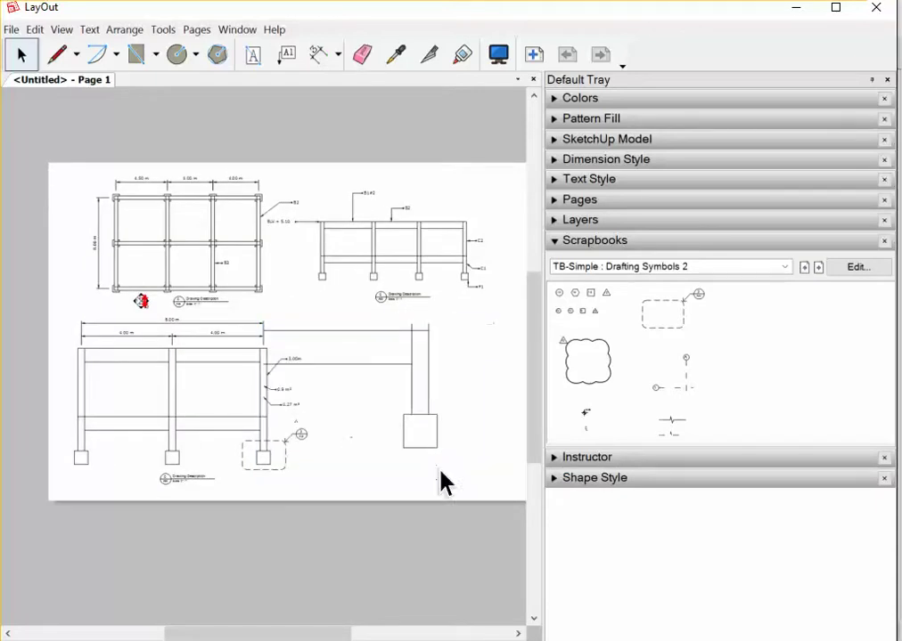
# - Set the copied viewport to 1mm:20mm scale and crop its top and left edges
pyautogui.click(406, 420)
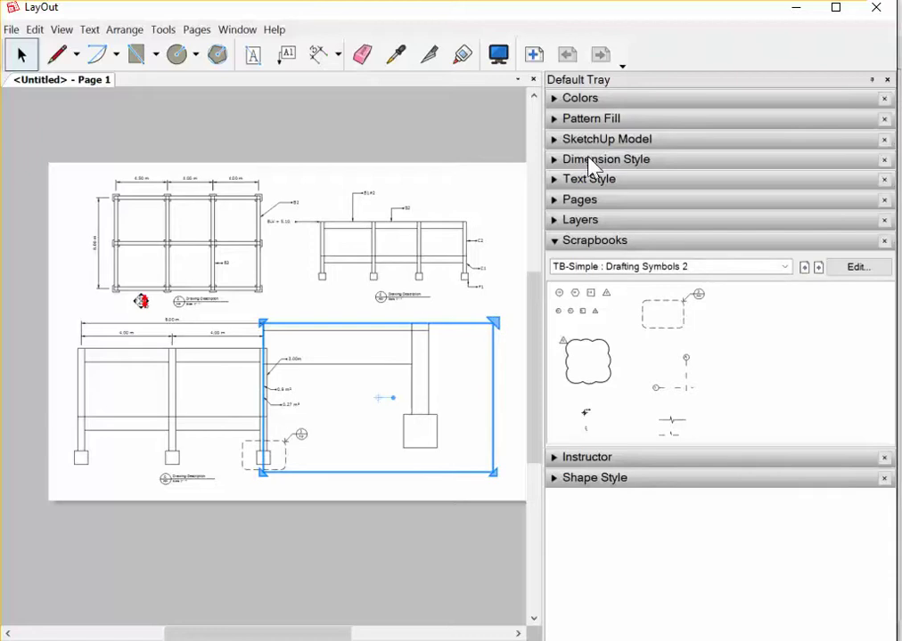
pyautogui.click(613, 141)
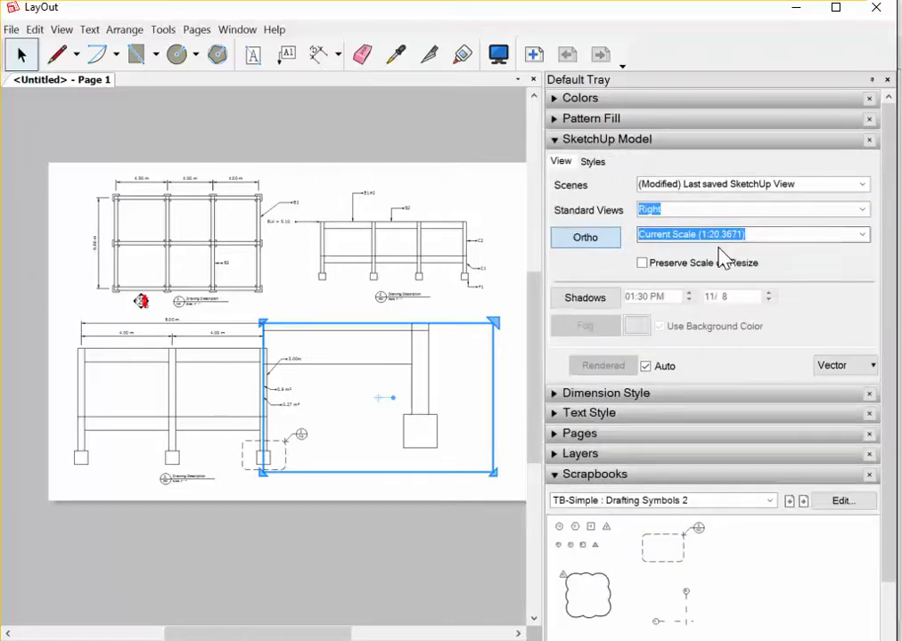
pyautogui.click(861, 235)
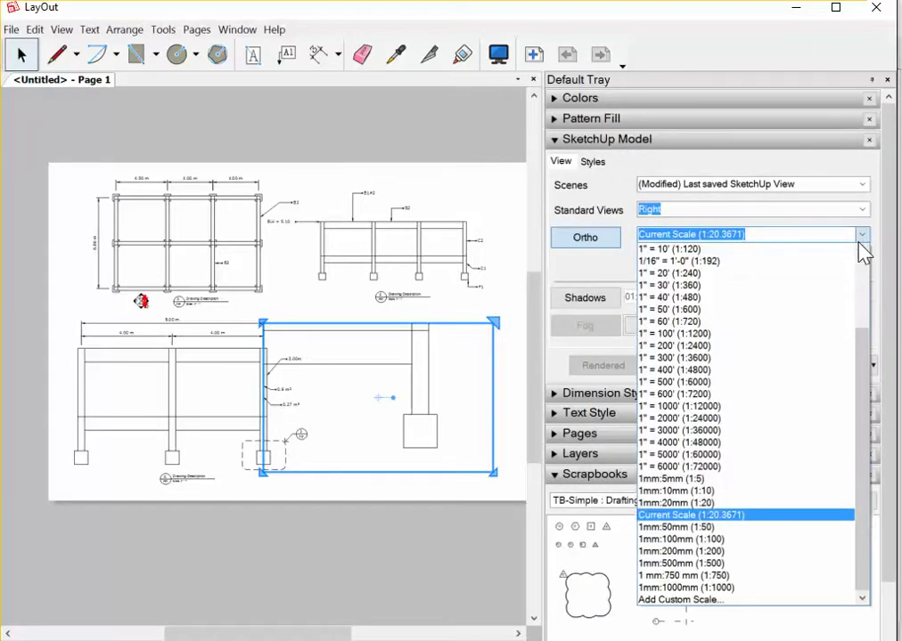
pyautogui.click(745, 504)
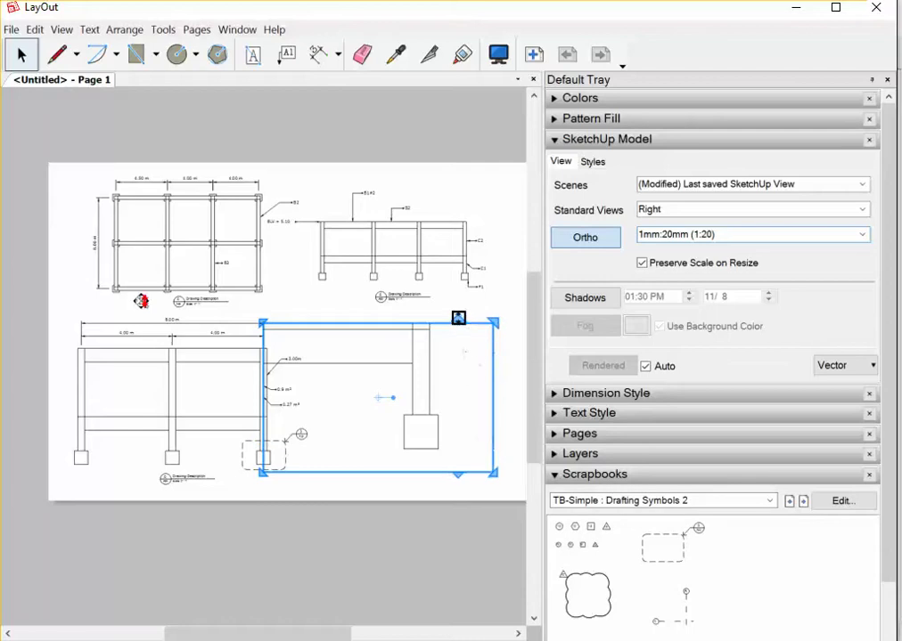
pyautogui.moveTo(460, 318); pyautogui.dragTo(457, 375)
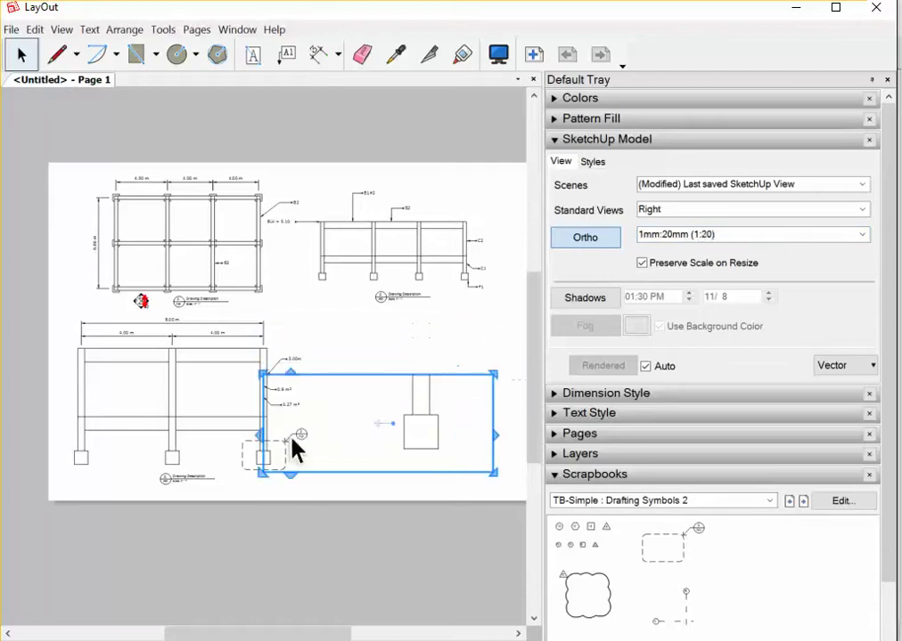
pyautogui.moveTo(257, 425); pyautogui.dragTo(362, 431)
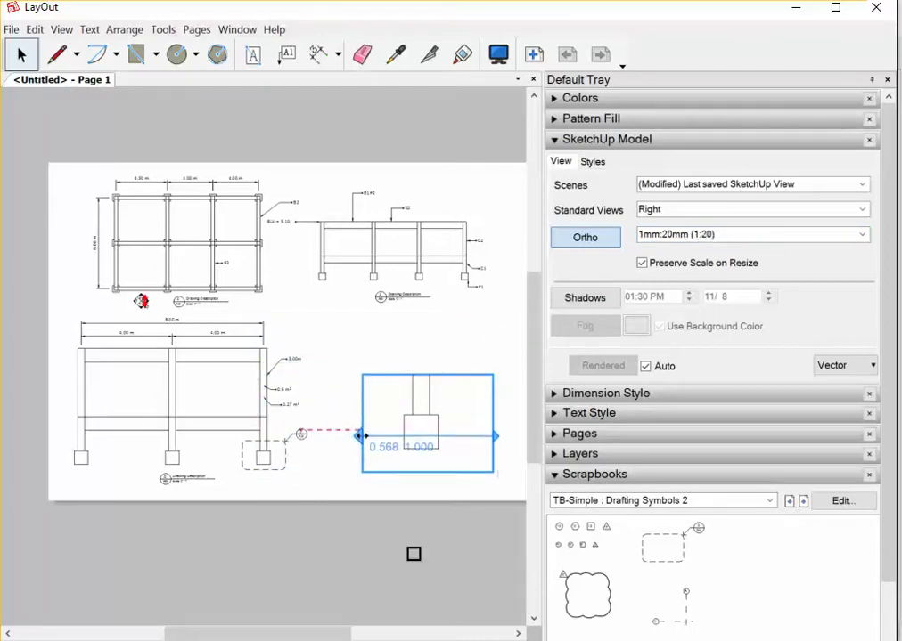
pyautogui.click(427, 519)
# - Add an 'F1' label pointing at the footing edge
pyautogui.scroll(2, 443, 411)
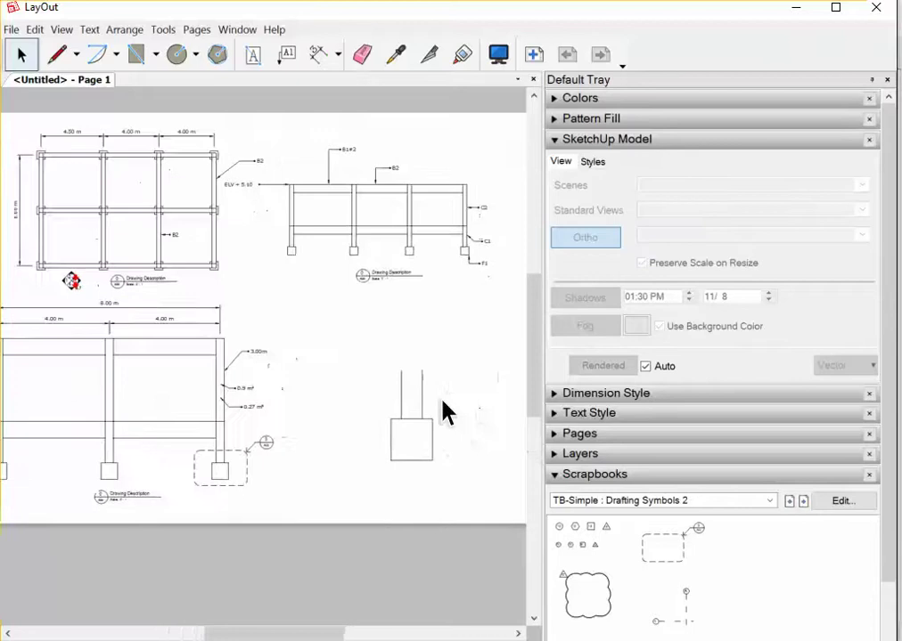
pyautogui.scroll(2, 483, 467)
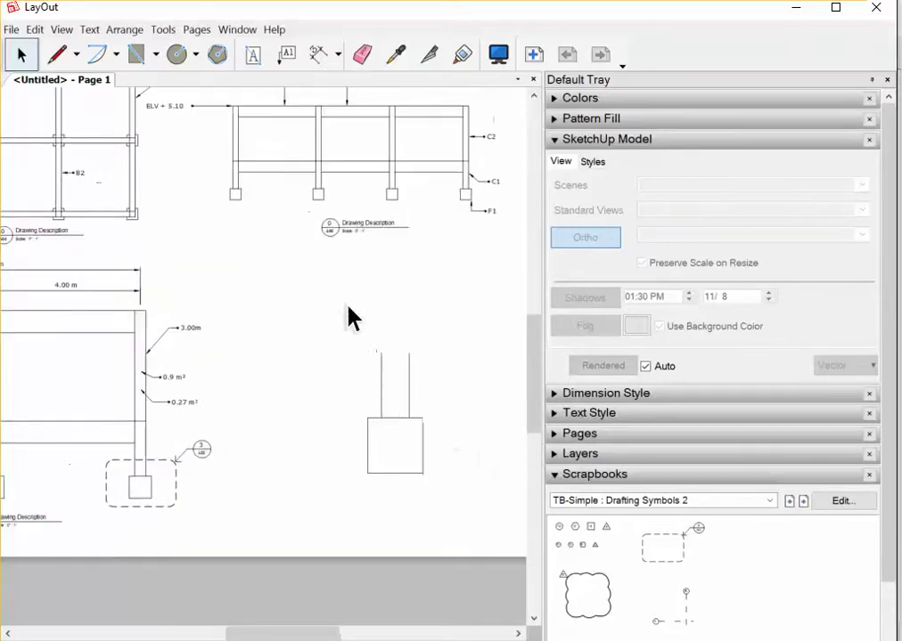
pyautogui.click(287, 57)
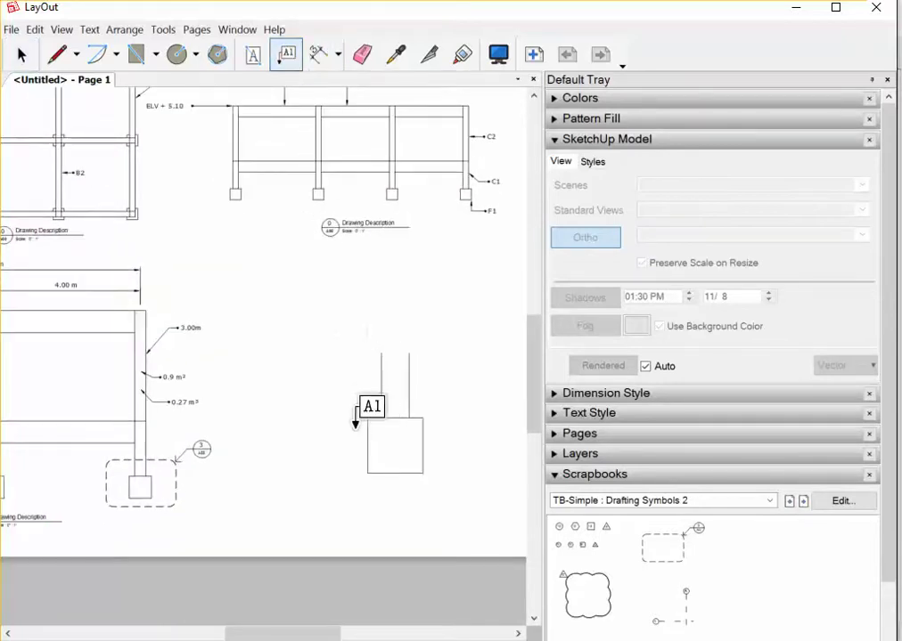
pyautogui.click(365, 436)
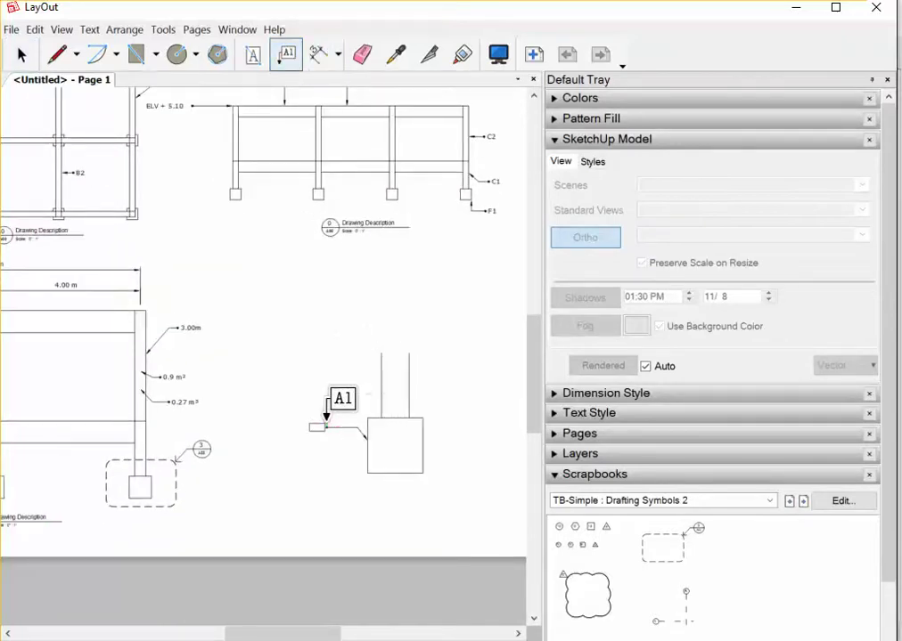
pyautogui.click(321, 426)
pyautogui.write('F1')
# - Label the column with its 0.45 m² face area
pyautogui.click(387, 392)
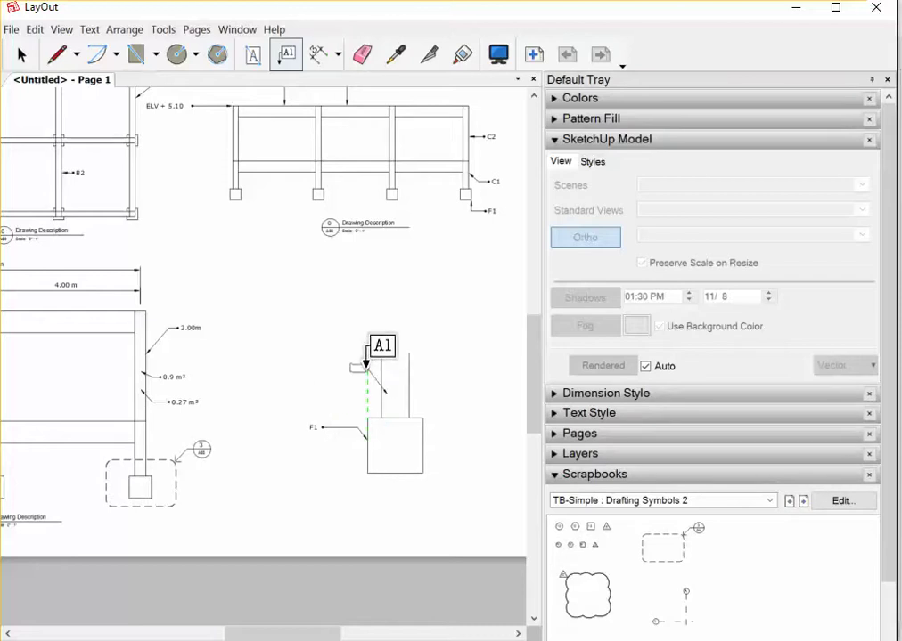
pyautogui.click(366, 369)
pyautogui.click(350, 326)
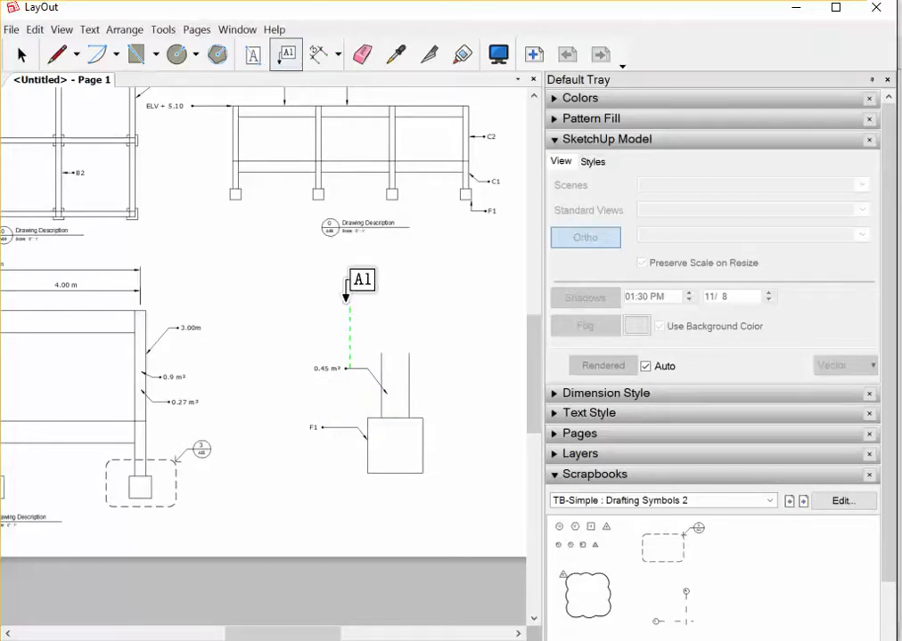
pyautogui.press('space')
pyautogui.scroll(-1, 272, 331)
pyautogui.scroll(1, 418, 413)
# - Collapse the SketchUp Model and Scrapbooks trays; try a rounded rectangle over the footing, then undo it
pyautogui.scroll(1, 398, 426)
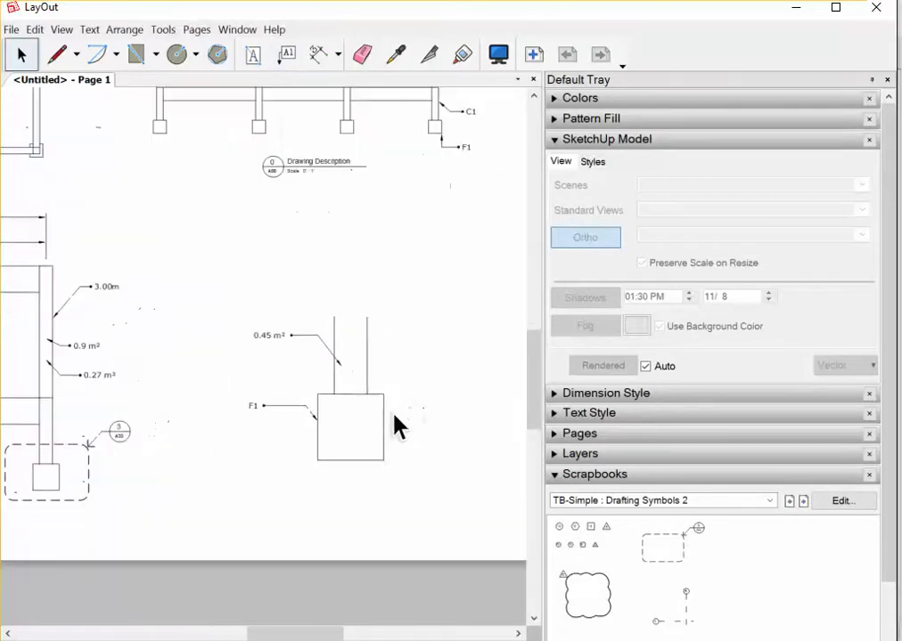
pyautogui.scroll(-1, 399, 426)
pyautogui.click(570, 143)
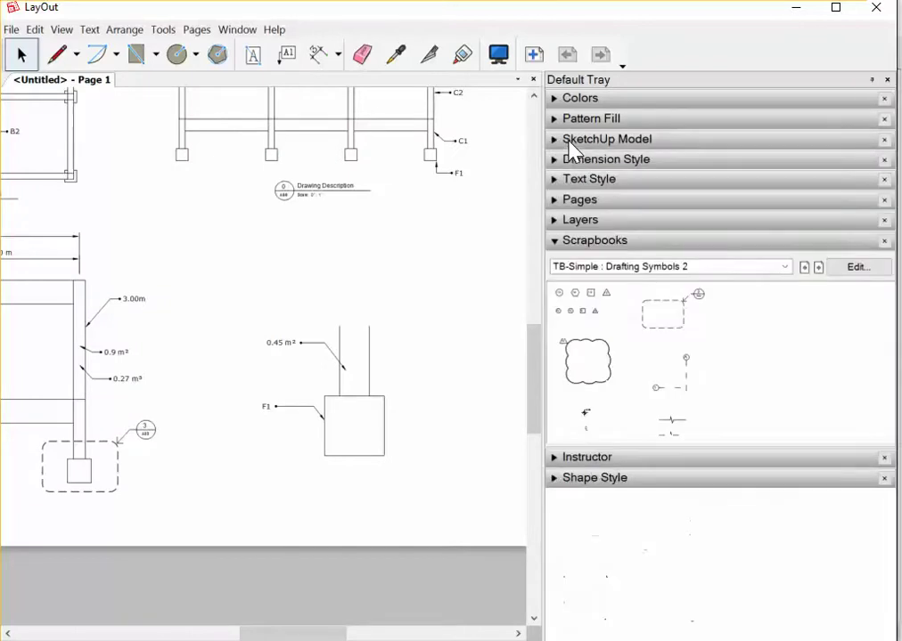
pyautogui.click(572, 241)
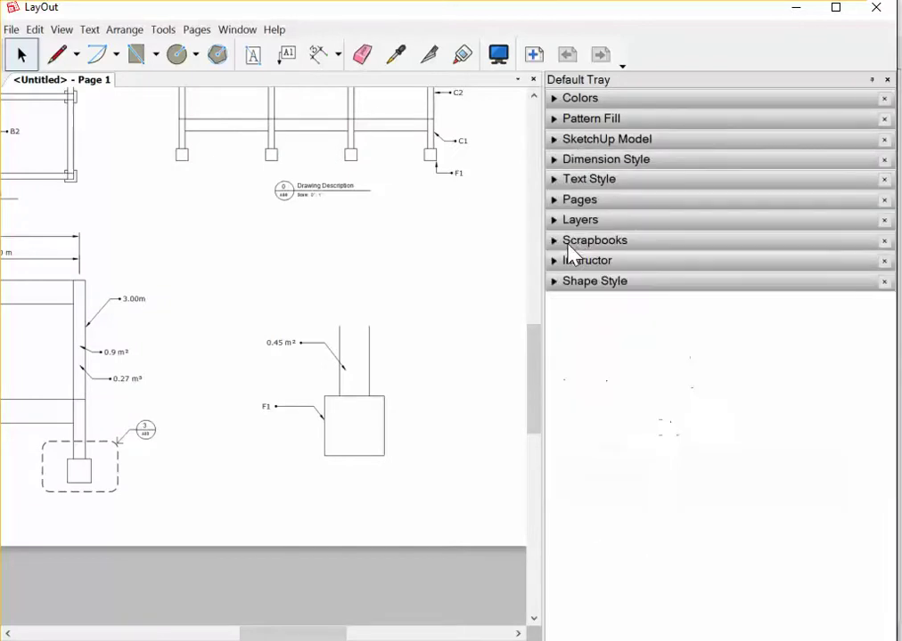
pyautogui.click(155, 62)
pyautogui.scroll(1, 336, 384)
pyautogui.moveTo(322, 396); pyautogui.dragTo(382, 458)
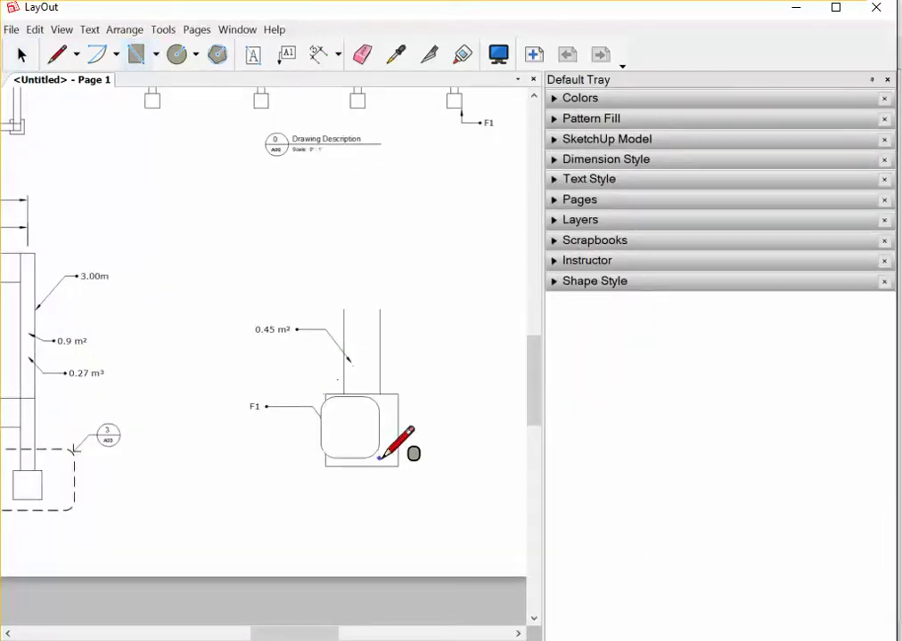
pyautogui.press('space')
pyautogui.hotkey('ctrl', 'z')
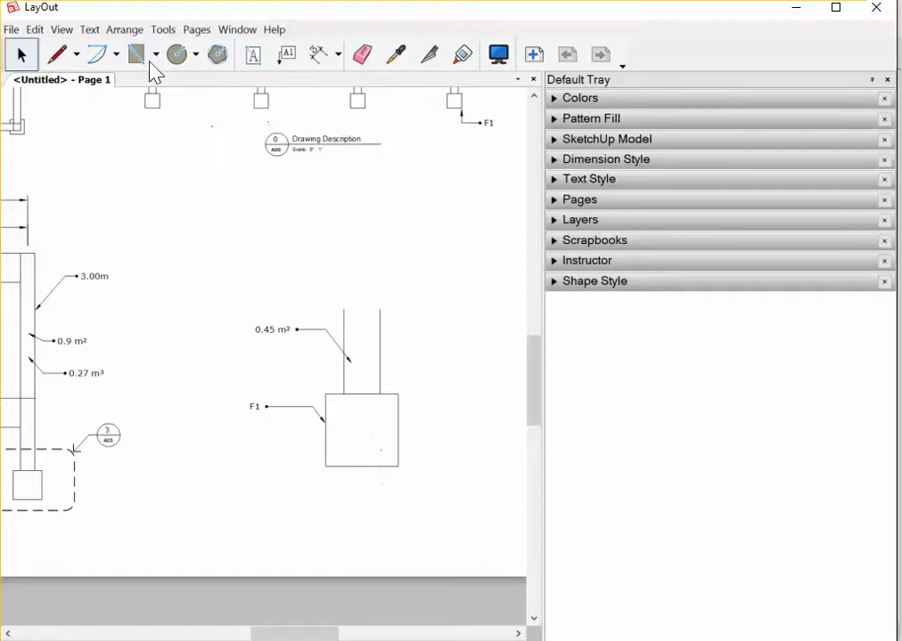
# - Draw a plain square-cornered rectangle over the F1 footing box and select it
pyautogui.click(155, 54)
pyautogui.click(160, 85)
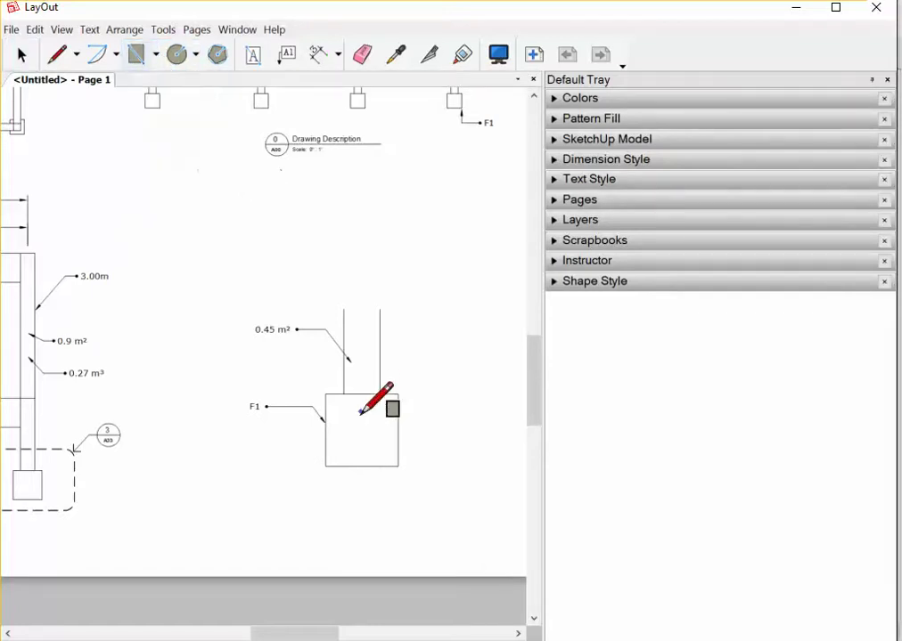
pyautogui.moveTo(326, 394)
pyautogui.mouseDown()
pyautogui.moveTo(406, 458)
pyautogui.moveTo(398, 466)
pyautogui.mouseUp()
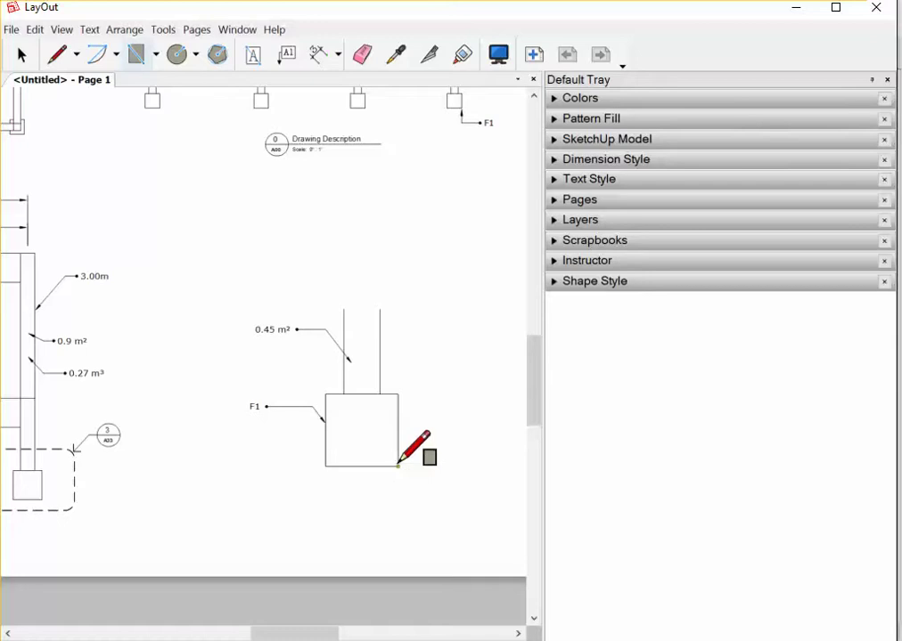
pyautogui.press('space')
pyautogui.click(360, 432)
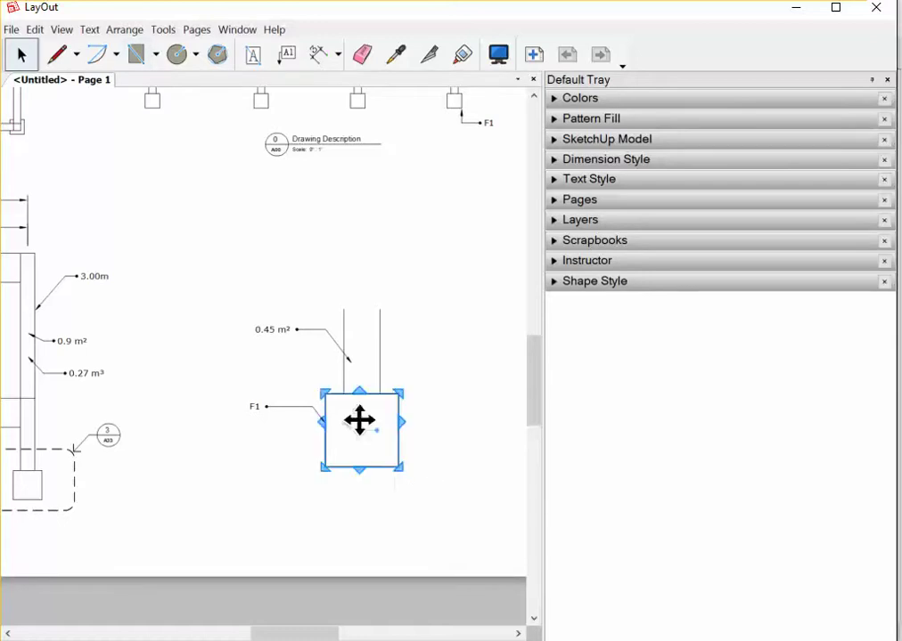
# - Fill the footing rectangle with the Material Symbols Cast-in-place Concrete pattern
pyautogui.click(614, 121)
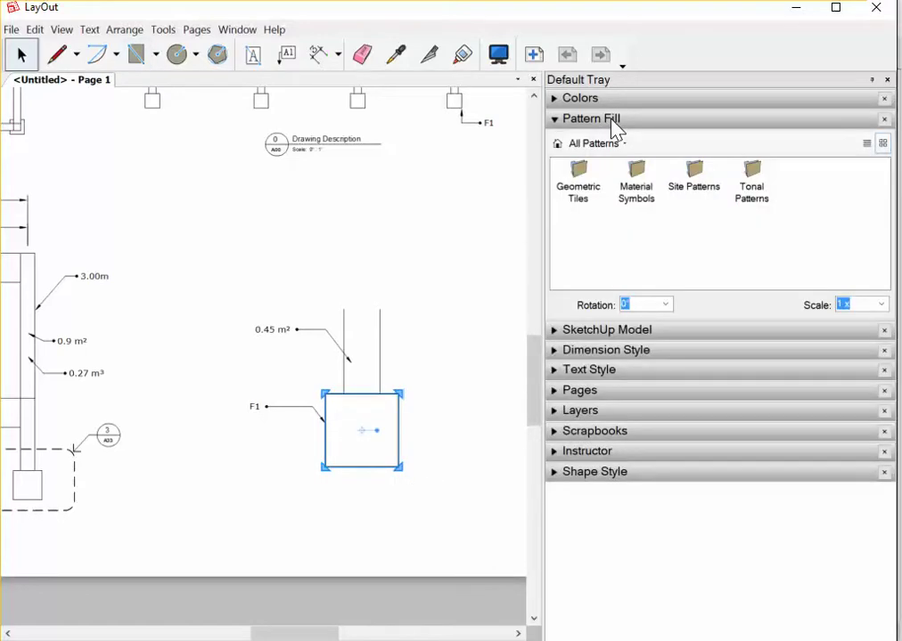
pyautogui.click(642, 187)
pyautogui.doubleClick(642, 189)
pyautogui.click(638, 183)
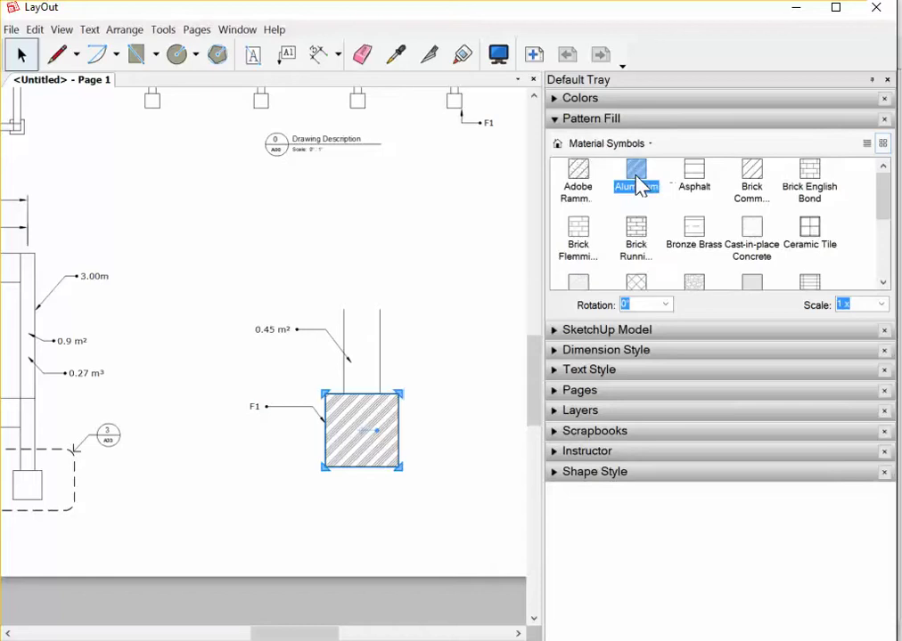
pyautogui.click(751, 238)
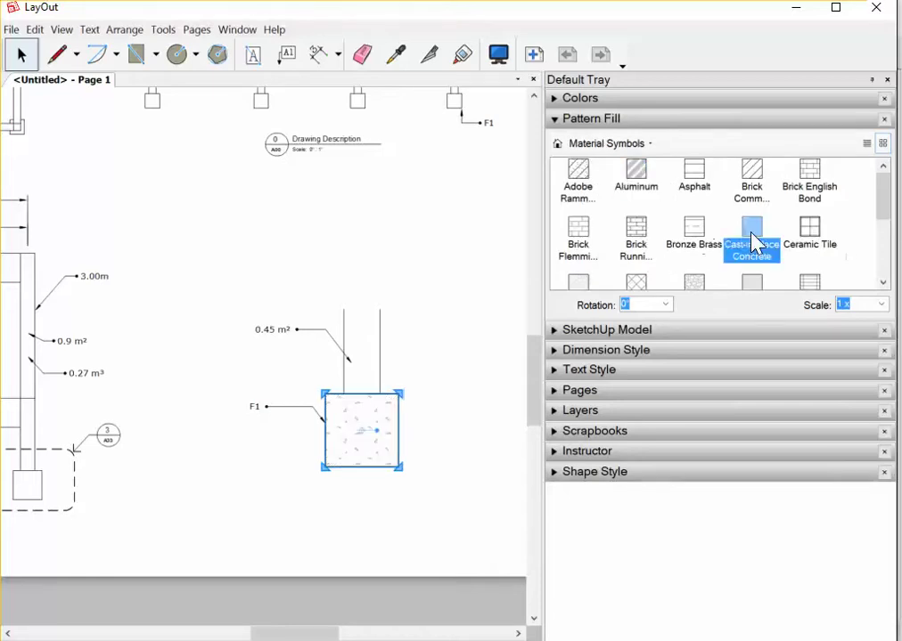
pyautogui.click(486, 294)
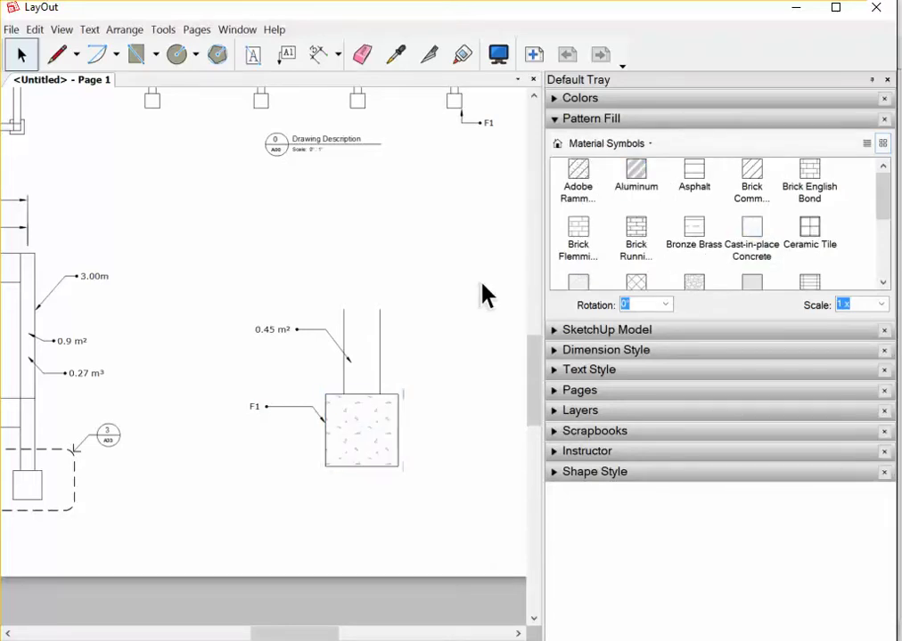
pyautogui.scroll(-2, 434, 367)
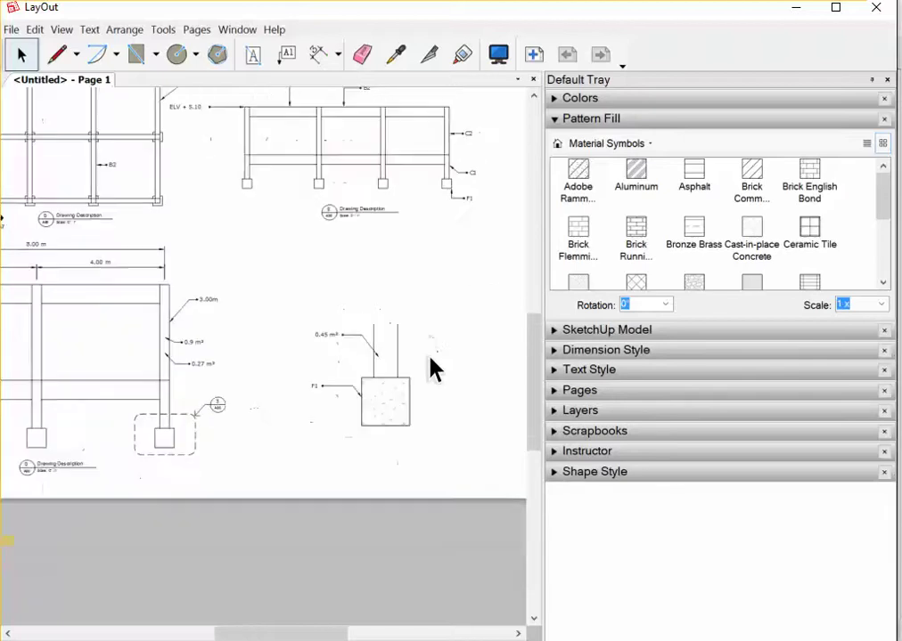
pyautogui.scroll(-2, 434, 368)
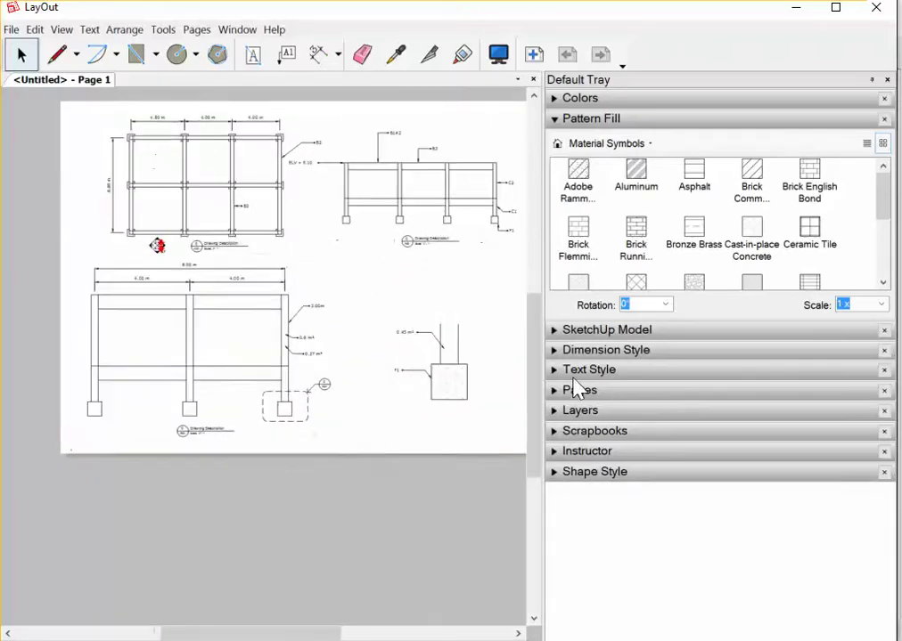
pyautogui.click(559, 118)
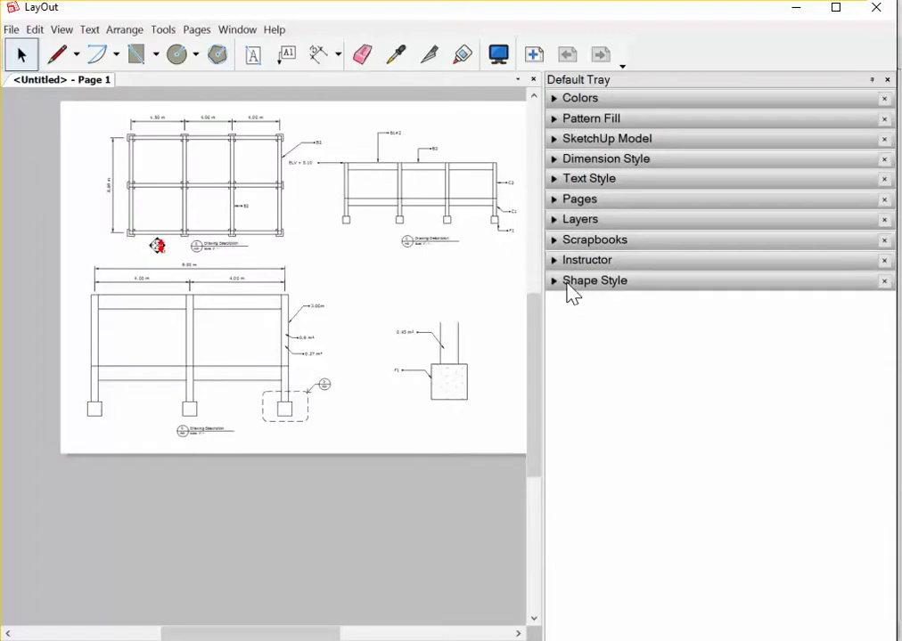
pyautogui.scroll(-1, 345, 387)
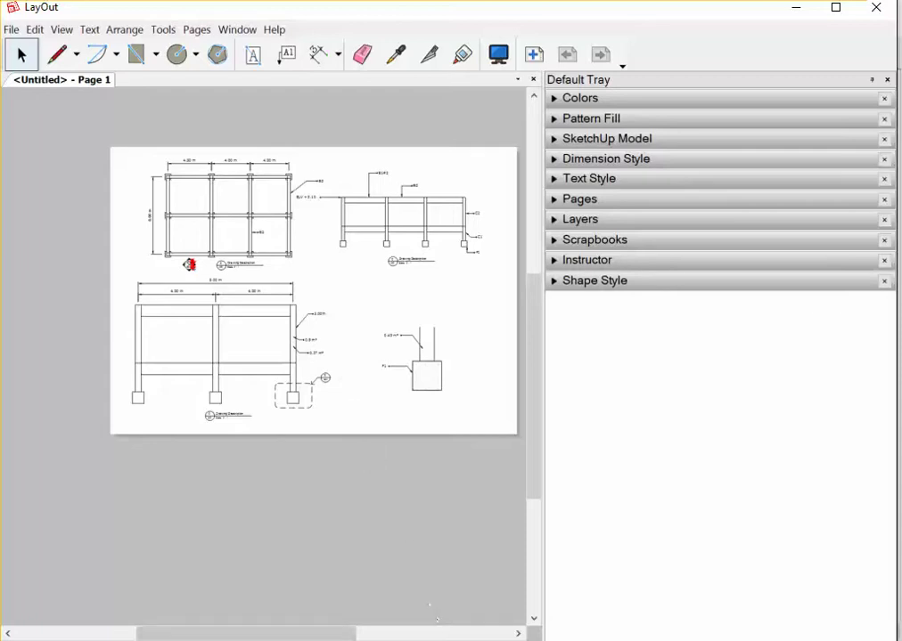
# - Switch to the frame model in SketchUp Pro 2016 and orbit to a lower side view
pyautogui.hotkey('alt', 'Tab')
pyautogui.scroll(-3, 475, 368)
pyautogui.moveTo(475, 368)
pyautogui.mouseDown(button='middle')
pyautogui.moveTo(501, 233)
pyautogui.moveTo(314, 175)
pyautogui.mouseUp(button='middle')
# - Select the frame's top beams and move them by a typed distance
pyautogui.moveTo(197, 150); pyautogui.dragTo(713, 270)
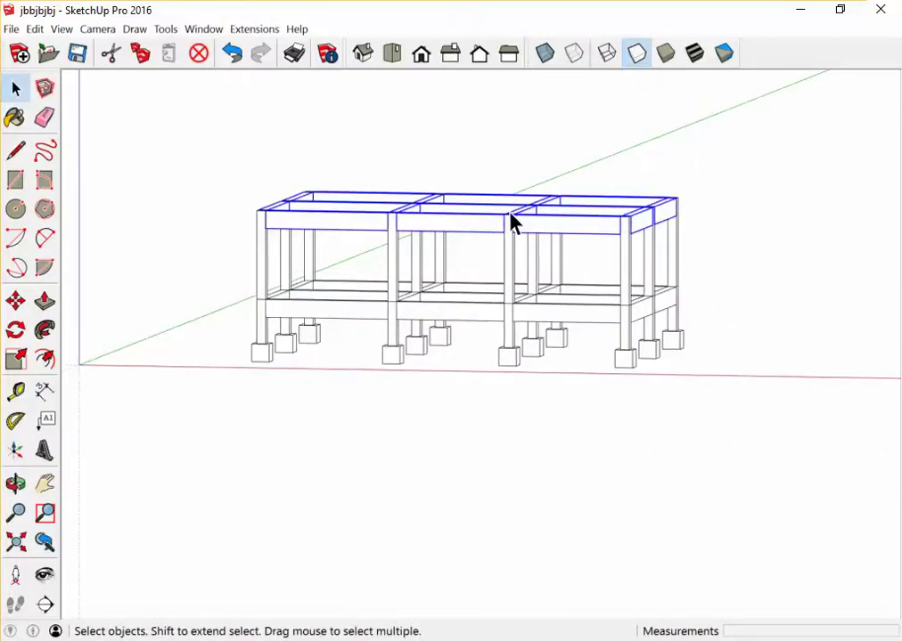
pyautogui.scroll(1, 513, 222)
pyautogui.scroll(1, 513, 222)
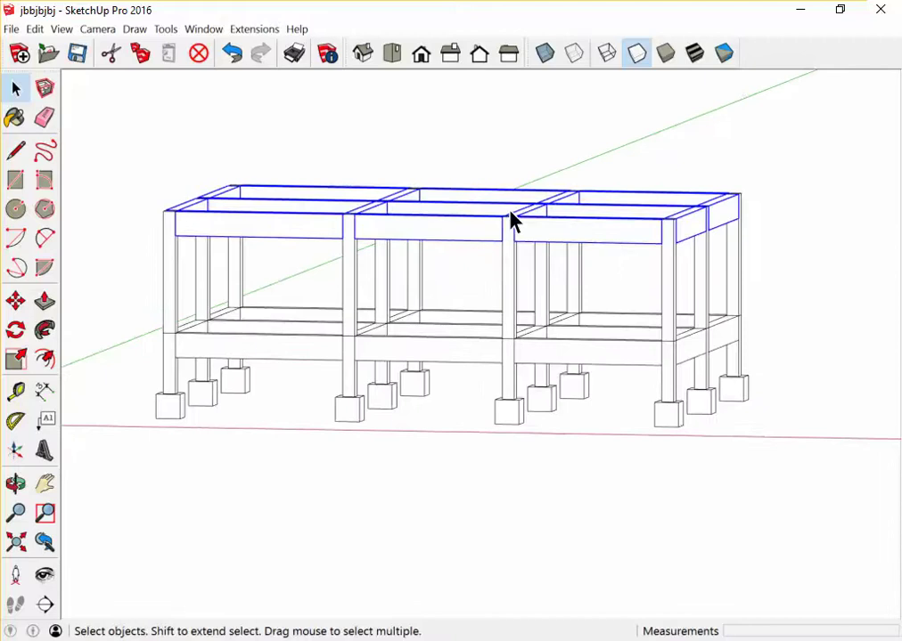
pyautogui.scroll(-1, 513, 222)
pyautogui.scroll(-2, 482, 218)
pyautogui.scroll(2, 504, 224)
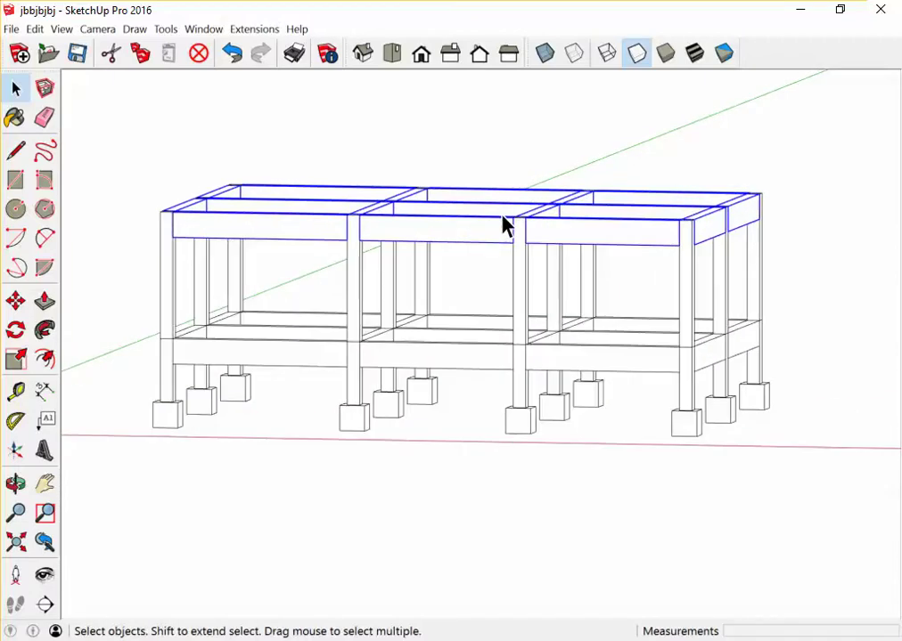
pyautogui.press('m')
pyautogui.scroll(2, 516, 223)
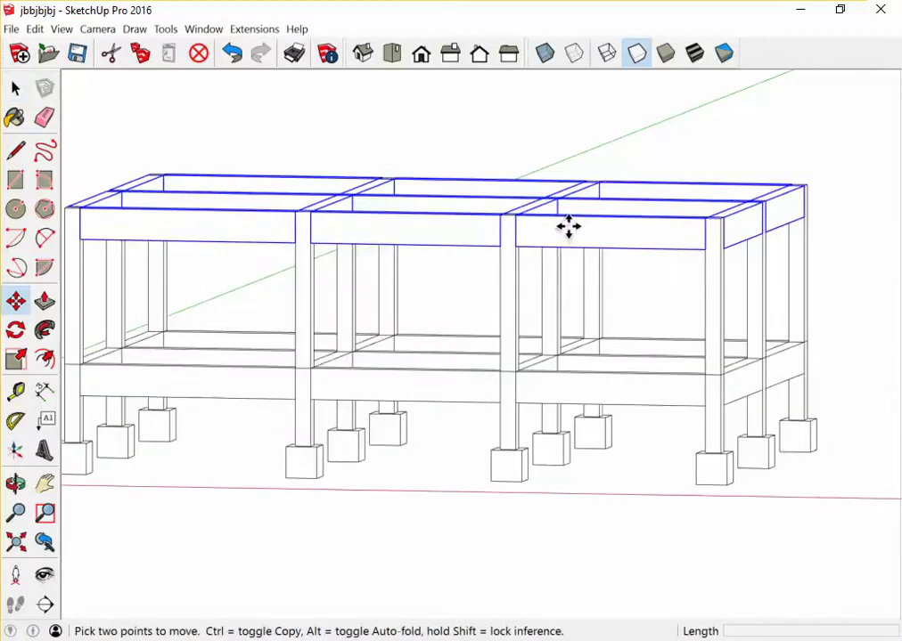
pyautogui.click(569, 228)
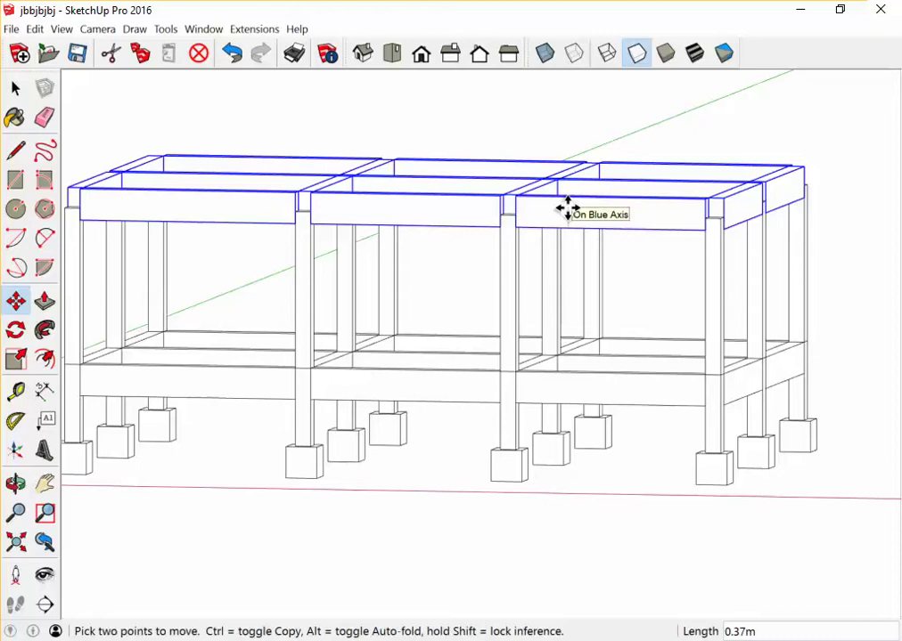
pyautogui.write('.3')
pyautogui.press('Return')
pyautogui.press('space')
pyautogui.scroll(-2, 570, 227)
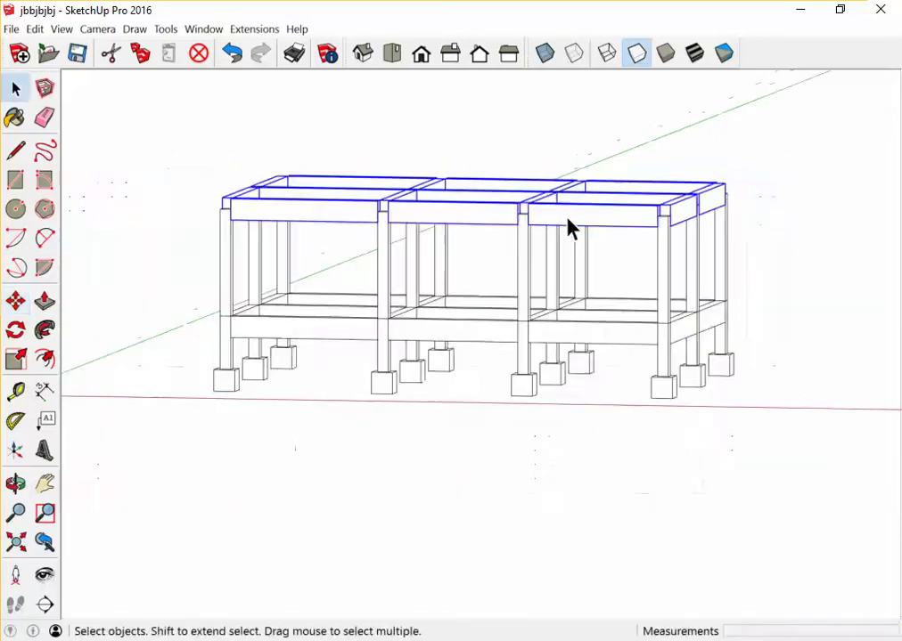
# - Stretch the selected columns vertically to 1.10 times their height
pyautogui.moveTo(570, 227); pyautogui.dragTo(596, 197, button='middle')
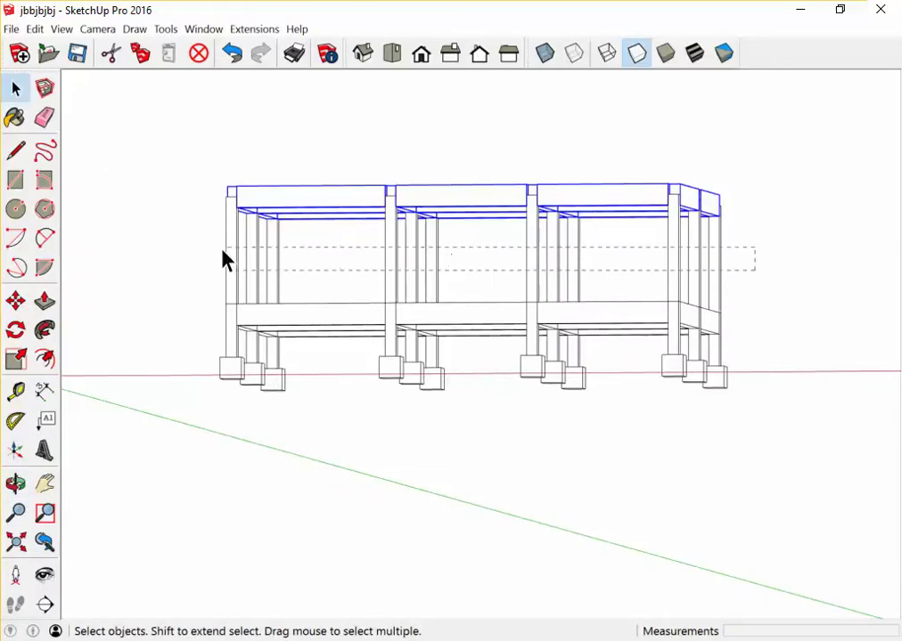
pyautogui.moveTo(442, 253); pyautogui.dragTo(225, 259)
pyautogui.moveTo(463, 201); pyautogui.dragTo(532, 400, button='middle')
pyautogui.press('s')
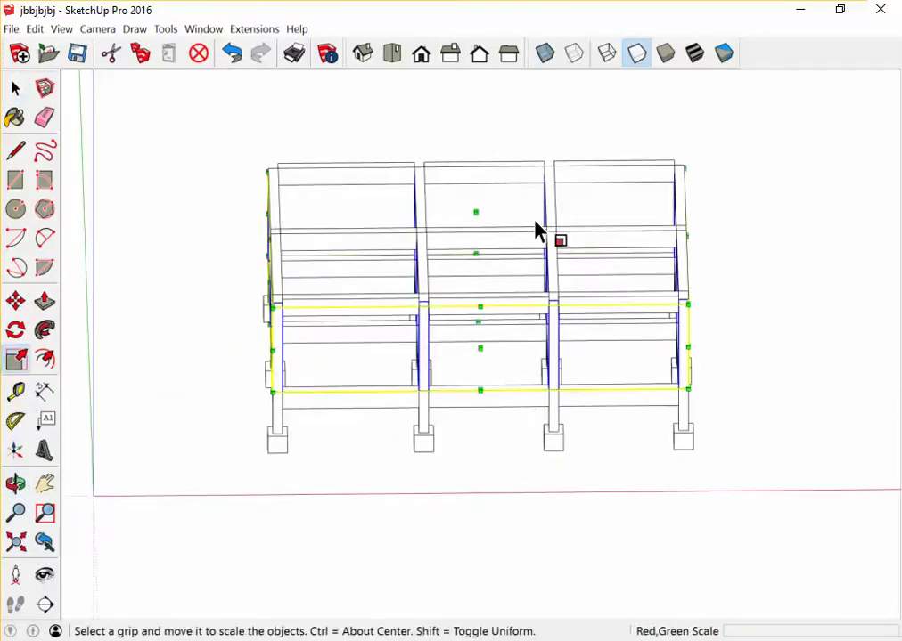
pyautogui.moveTo(537, 234)
pyautogui.mouseDown(button='middle')
pyautogui.moveTo(451, 292)
pyautogui.moveTo(466, 251)
pyautogui.moveTo(521, 301)
pyautogui.moveTo(386, 135)
pyautogui.moveTo(477, 205)
pyautogui.mouseUp(button='middle')
pyautogui.click(493, 215)
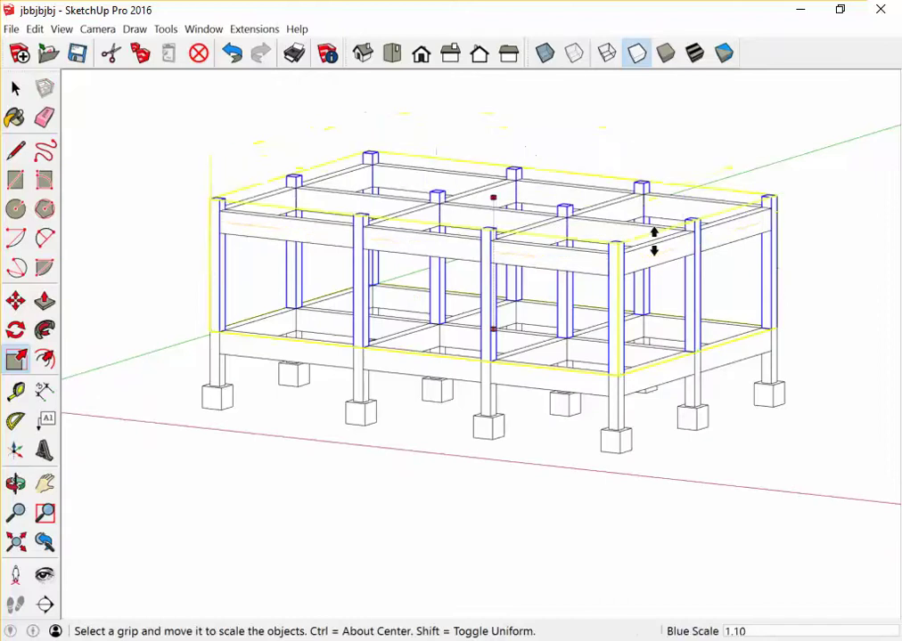
pyautogui.scroll(5, 605, 258)
pyautogui.click(601, 258)
pyautogui.scroll(-3, 604, 256)
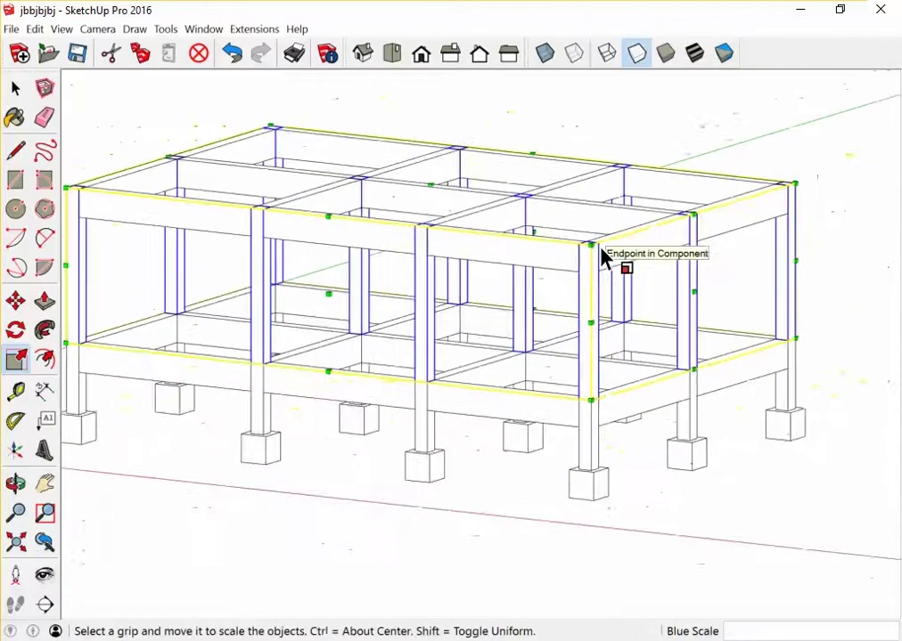
pyautogui.scroll(-2, 666, 305)
# - From a front view, delete the right bay's upper beams and posts
pyautogui.press('space')
pyautogui.click(666, 306)
pyautogui.moveTo(666, 306); pyautogui.dragTo(823, 336, button='middle')
pyautogui.moveTo(630, 270)
pyautogui.mouseDown(button='middle')
pyautogui.moveTo(633, 202)
pyautogui.moveTo(605, 195)
pyautogui.mouseUp(button='middle')
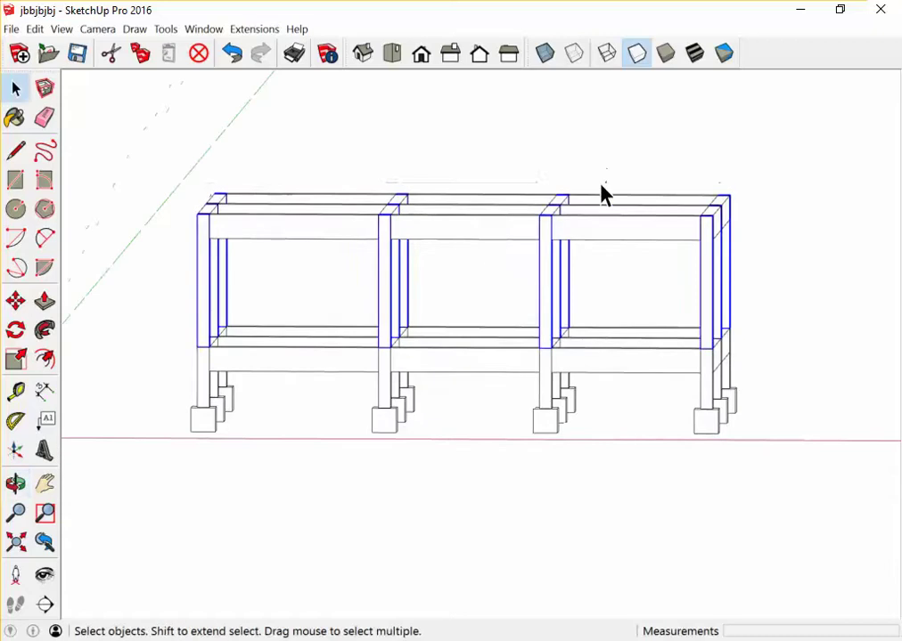
pyautogui.moveTo(666, 187); pyautogui.dragTo(666, 187)
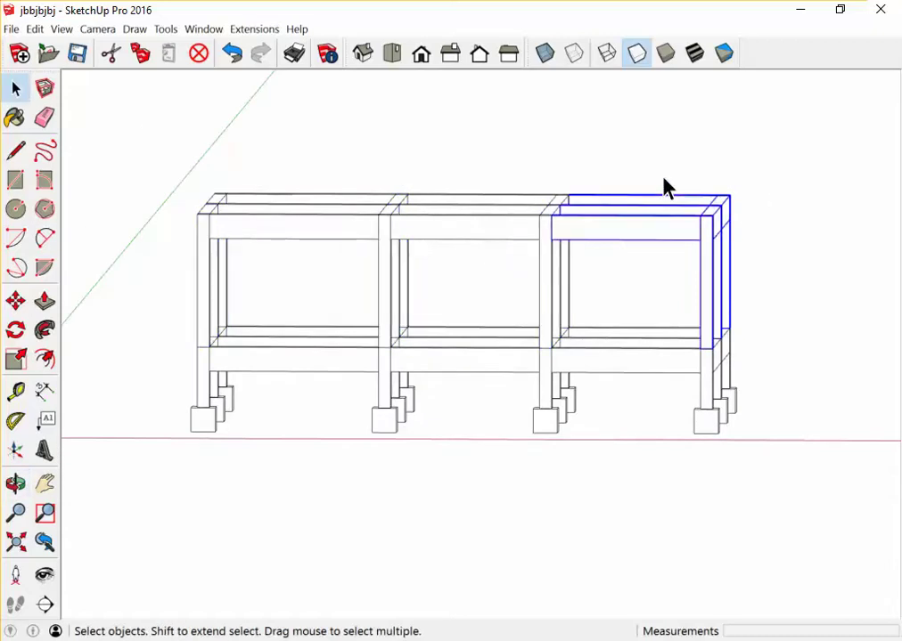
pyautogui.press('Delete')
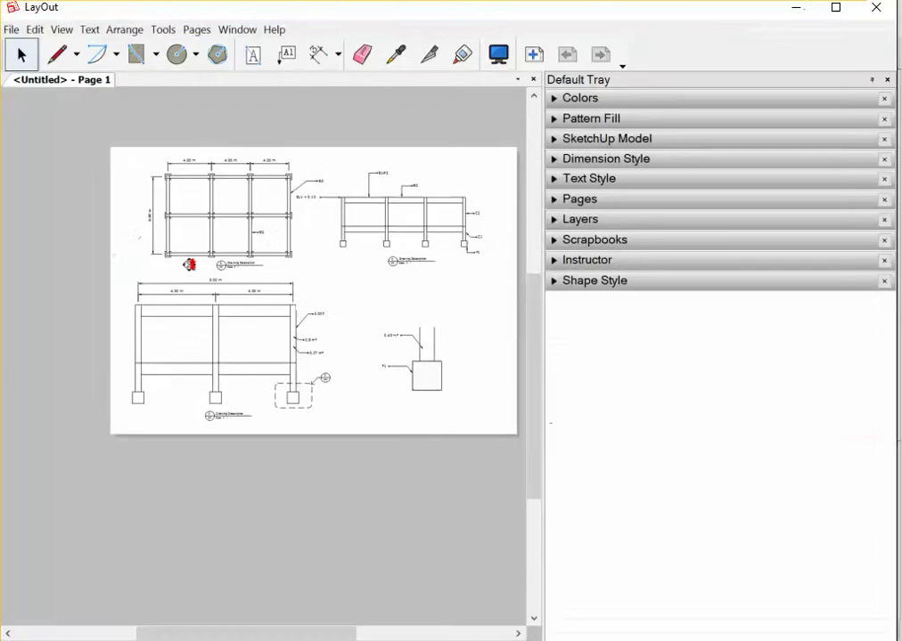
# - Update the model reference from the top-left viewport to reload the edited model
pyautogui.click(272, 214)
pyautogui.rightClick(278, 225)
pyautogui.click(381, 401)
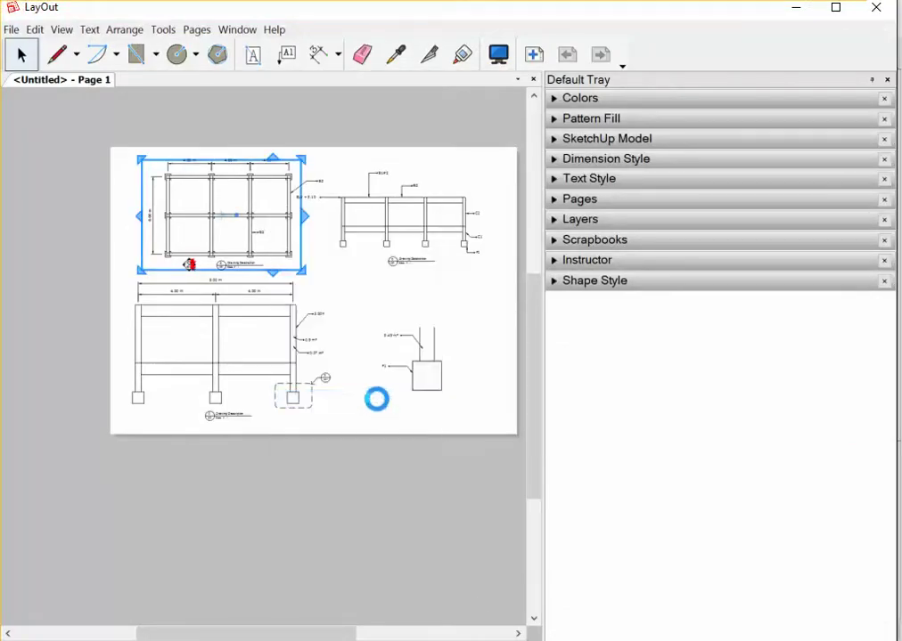
pyautogui.scroll(2, 368, 195)
pyautogui.scroll(1, 366, 198)
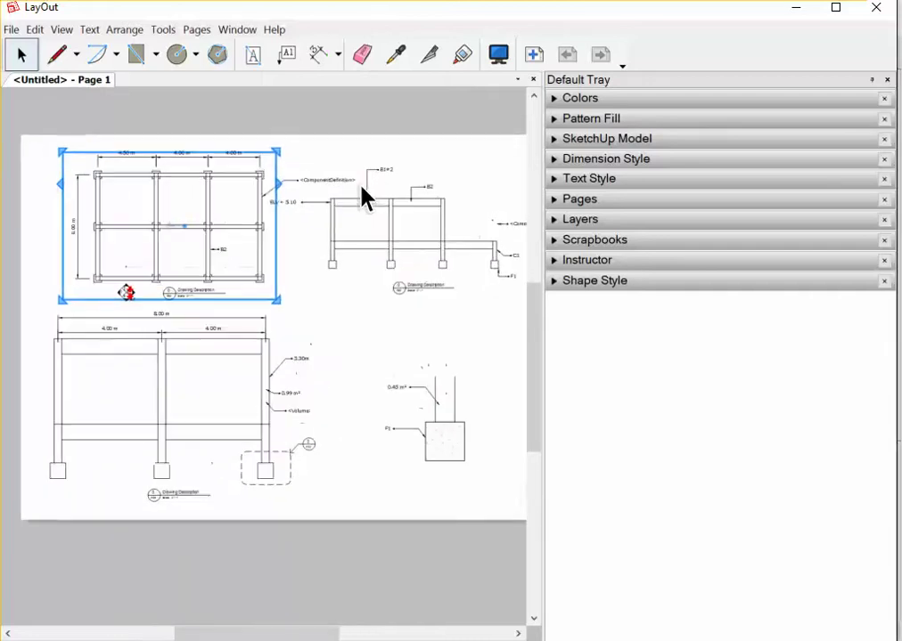
# - Zoom around the page to check the updated elevations
pyautogui.click(177, 526)
pyautogui.scroll(-1, 174, 508)
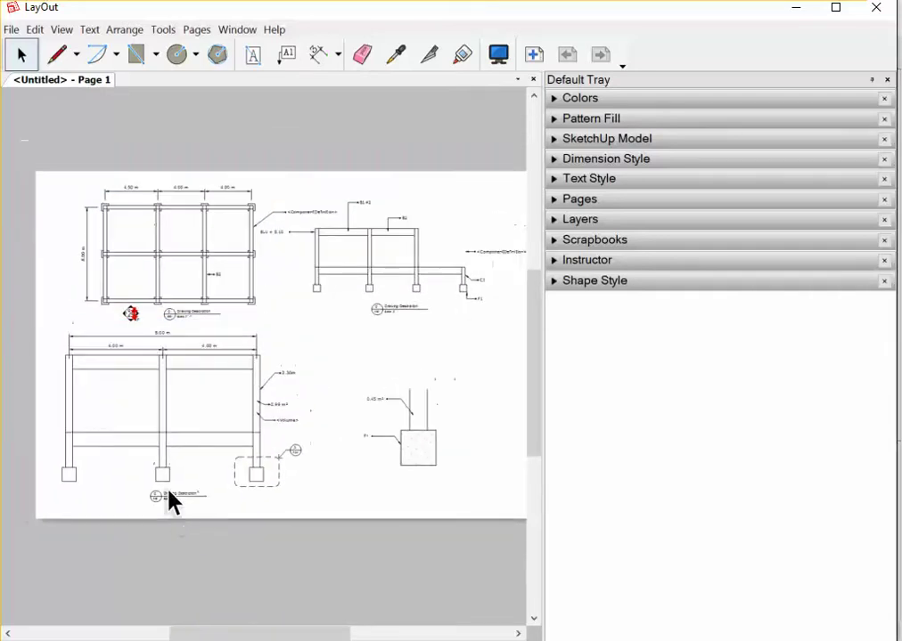
pyautogui.scroll(1, 316, 205)
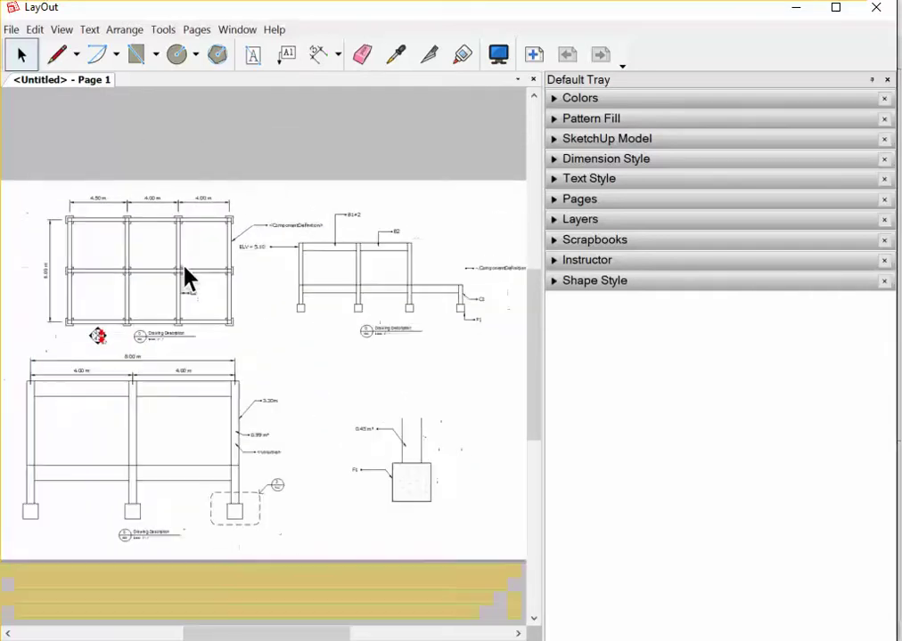
pyautogui.scroll(-1, 339, 307)
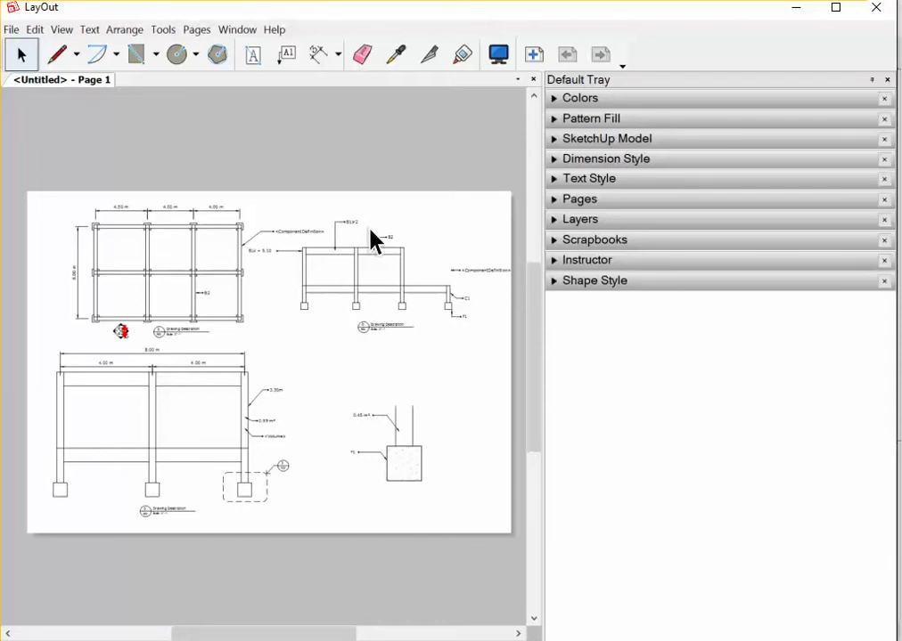
pyautogui.scroll(1, 372, 242)
pyautogui.scroll(-2, 352, 249)
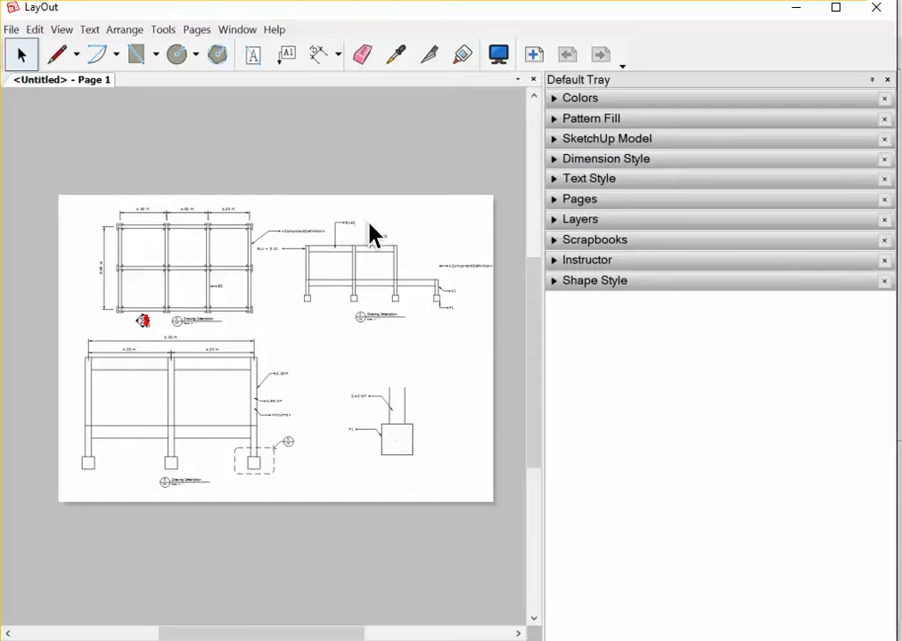
pyautogui.scroll(1, 410, 248)
pyautogui.scroll(-1, 352, 245)
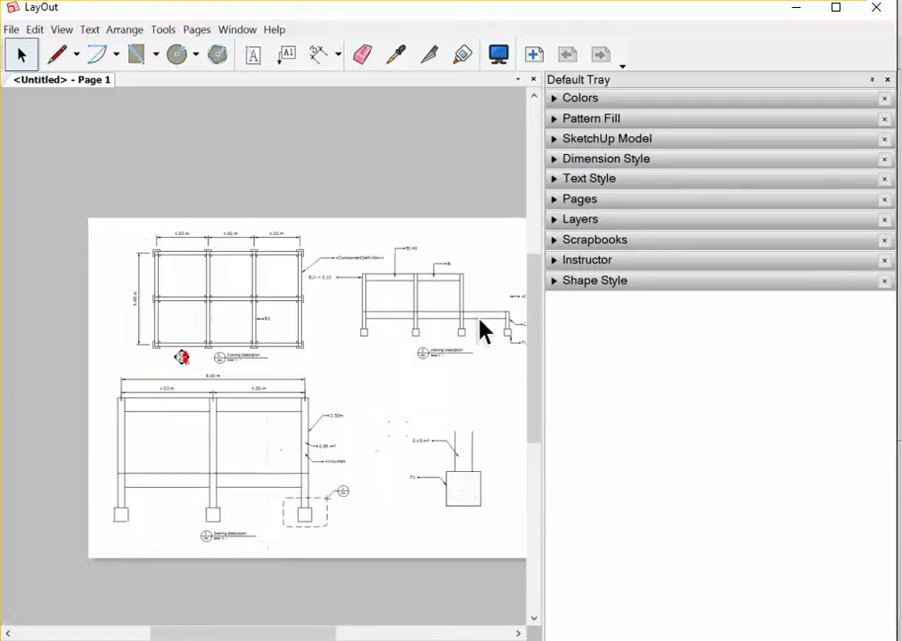
pyautogui.scroll(2, 472, 294)
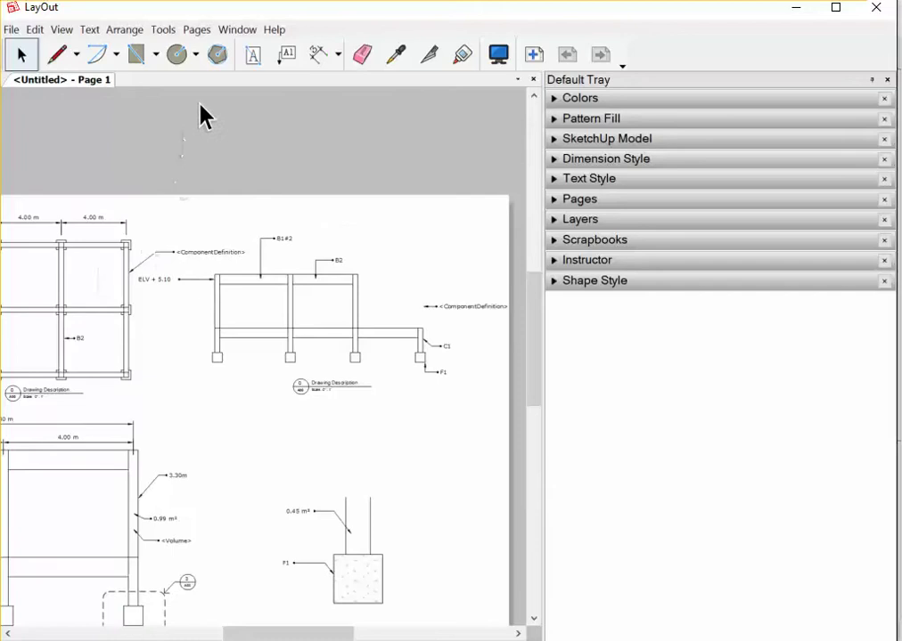
# - Label the upper-right post's top vertex with coordinates ~ 14.36m, ~ 2.68m, 5.40m
pyautogui.click(286, 56)
pyautogui.scroll(2, 392, 222)
pyautogui.scroll(1, 343, 252)
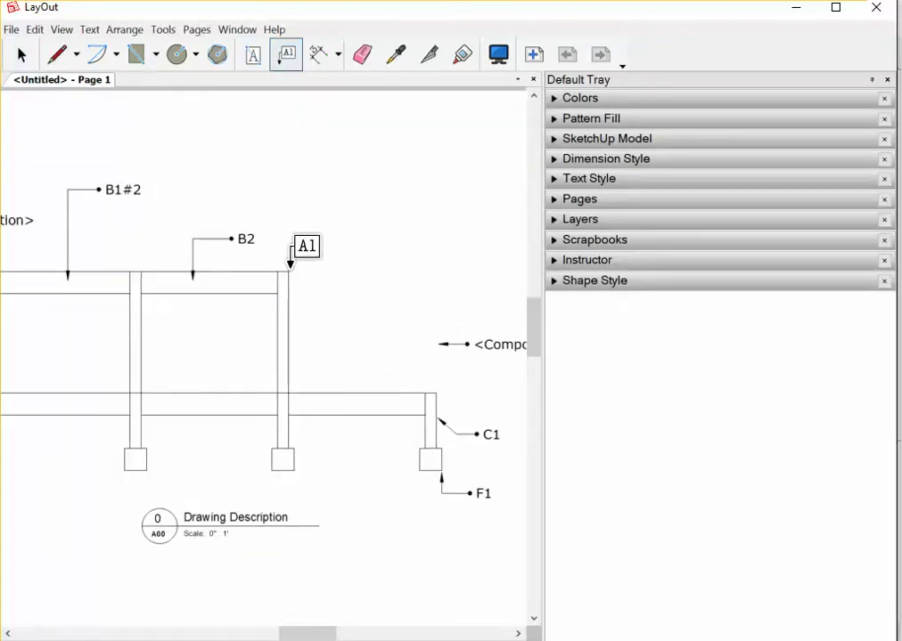
pyautogui.click(289, 268)
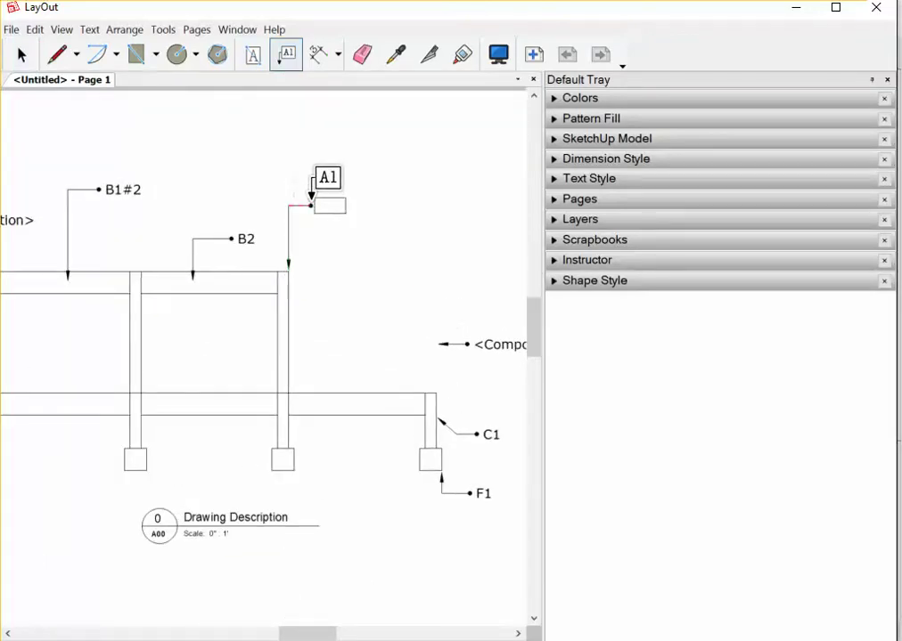
pyautogui.click(313, 206)
pyautogui.click(327, 223)
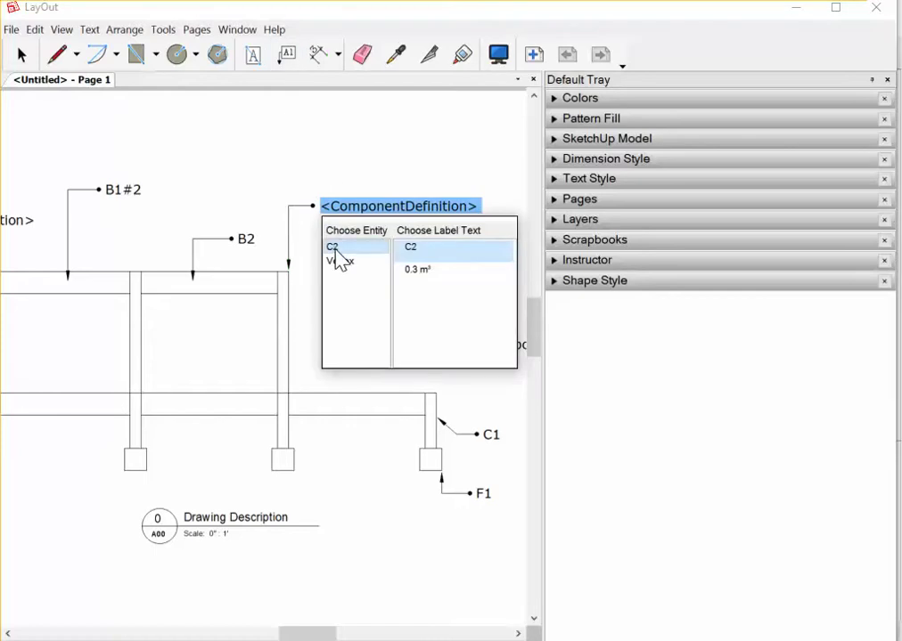
pyautogui.click(340, 262)
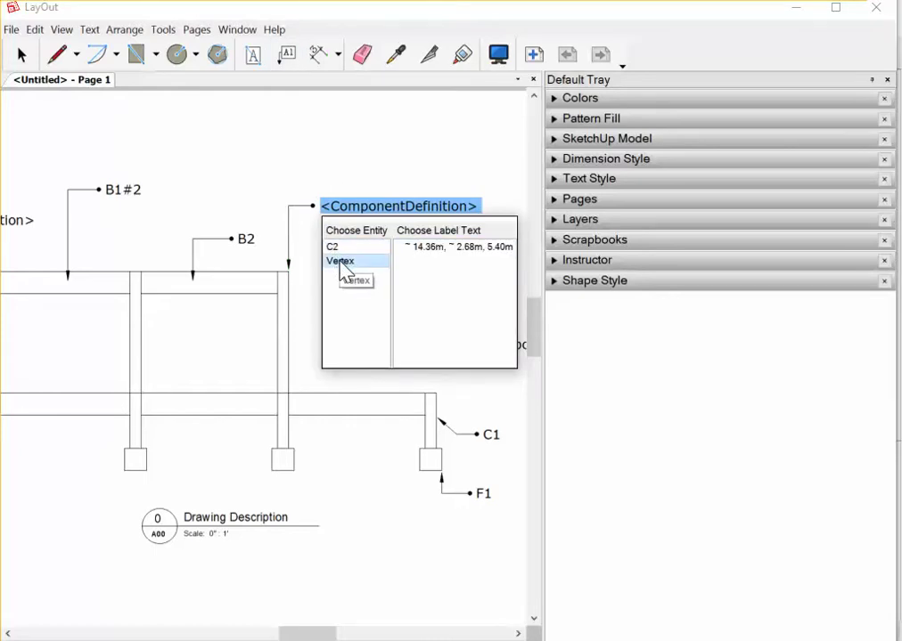
pyautogui.click(453, 248)
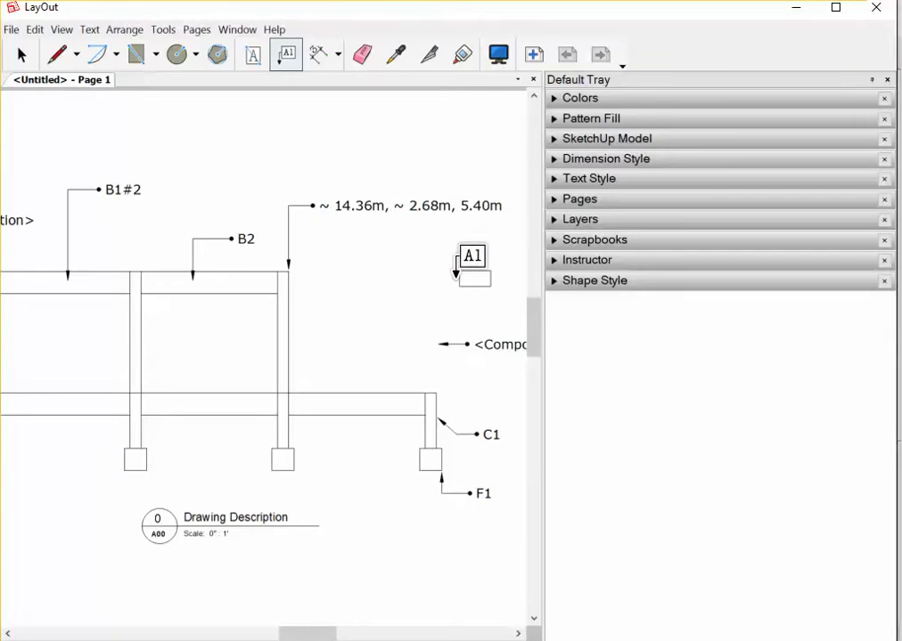
pyautogui.press('space')
pyautogui.scroll(-2, 445, 293)
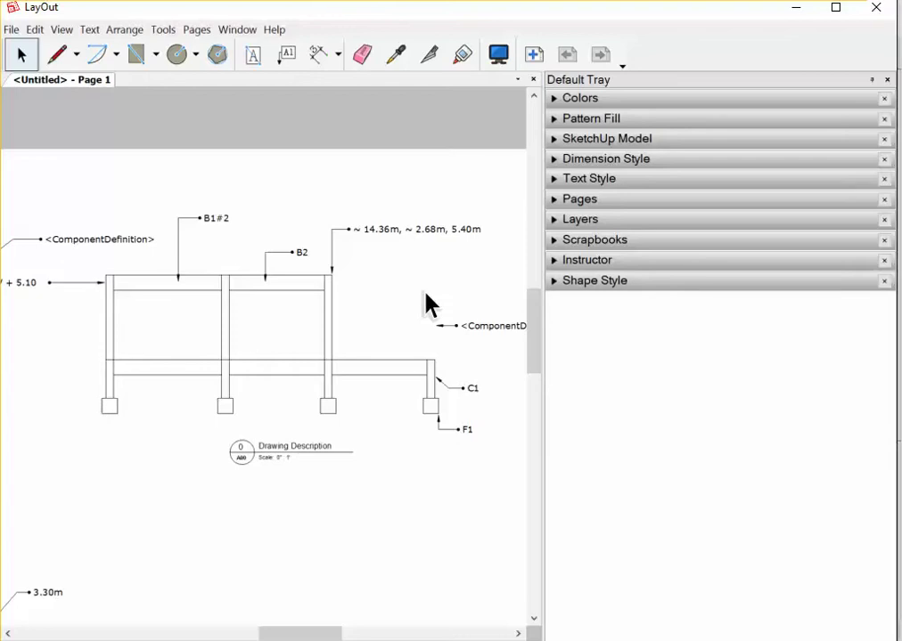
pyautogui.scroll(-1, 428, 303)
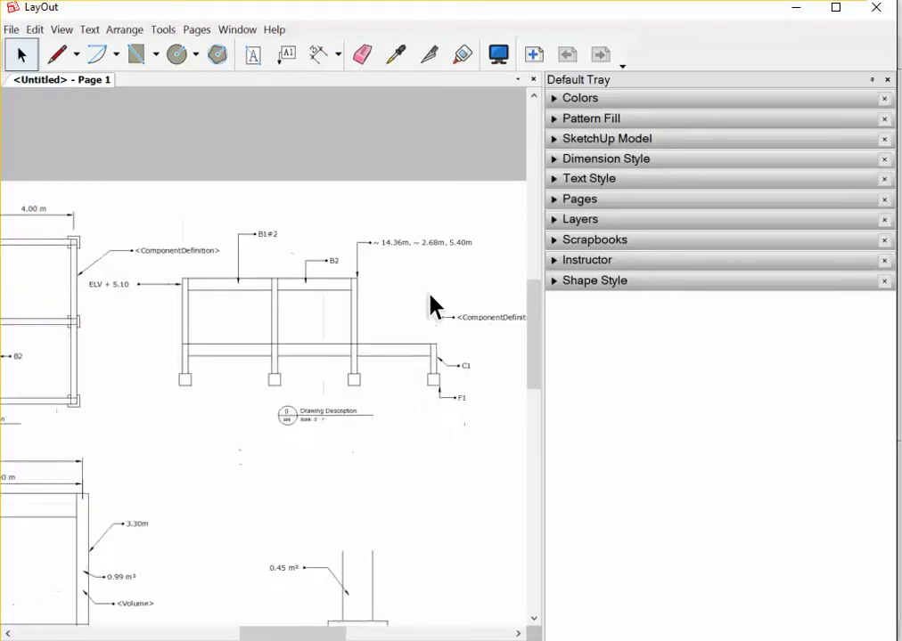
pyautogui.scroll(-1, 410, 310)
pyautogui.scroll(-2, 379, 319)
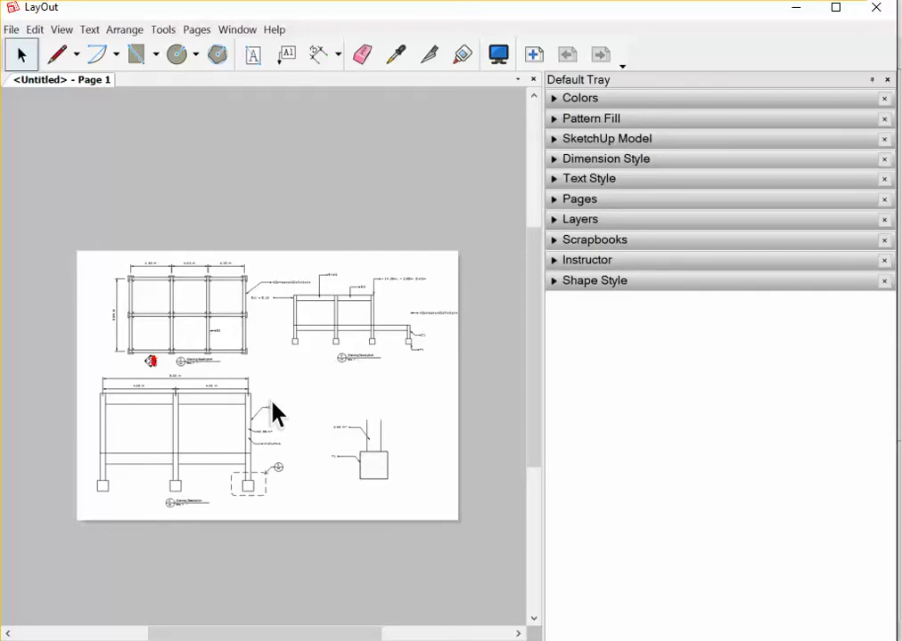
# - Export the sheet as jgjjj.pdf to the Desktop and view it full screen
pyautogui.click(12, 32)
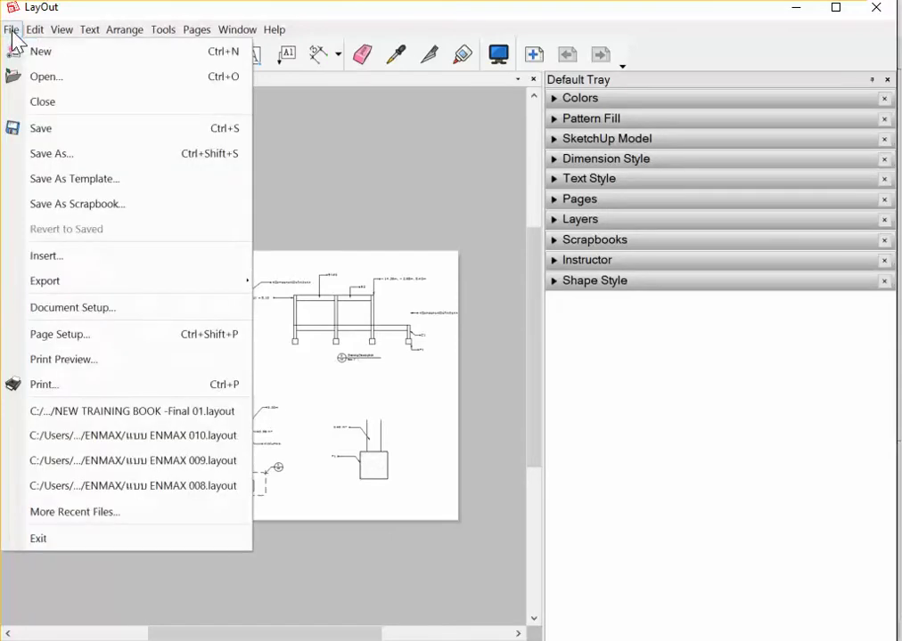
pyautogui.moveTo(53, 280)
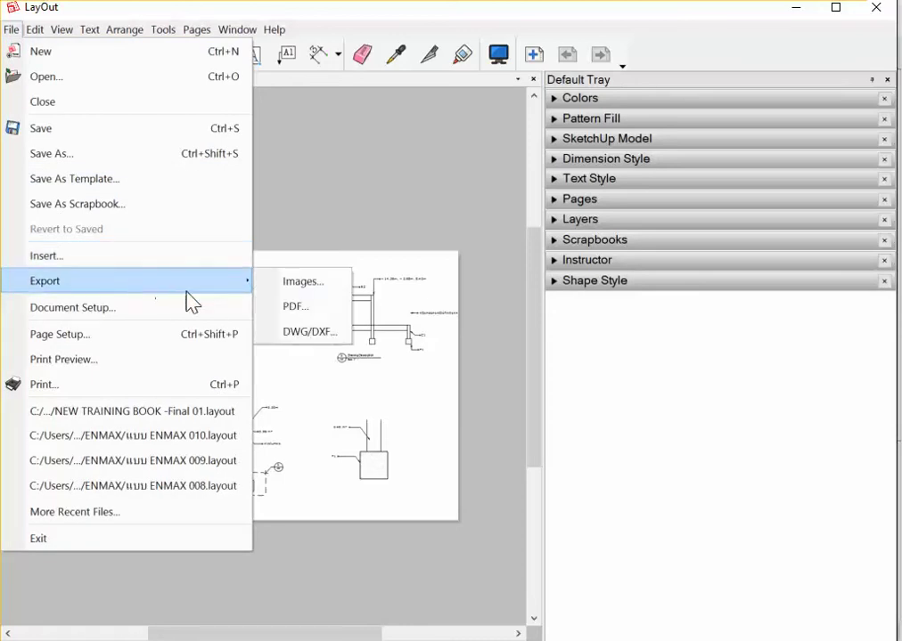
pyautogui.click(281, 308)
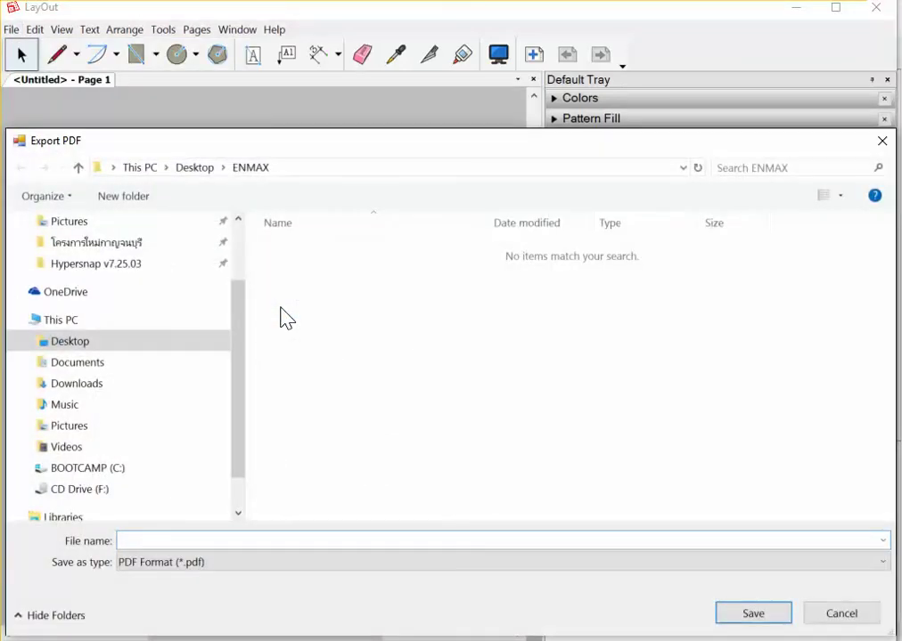
pyautogui.write('jgjj')
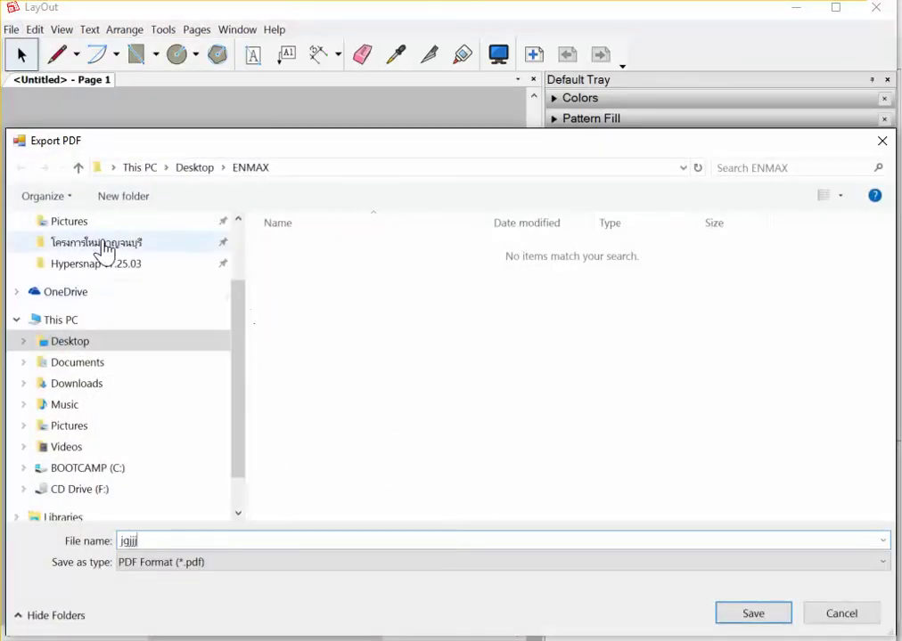
pyautogui.scroll(2, 209, 334)
pyautogui.scroll(2, 129, 263)
pyautogui.click(111, 252)
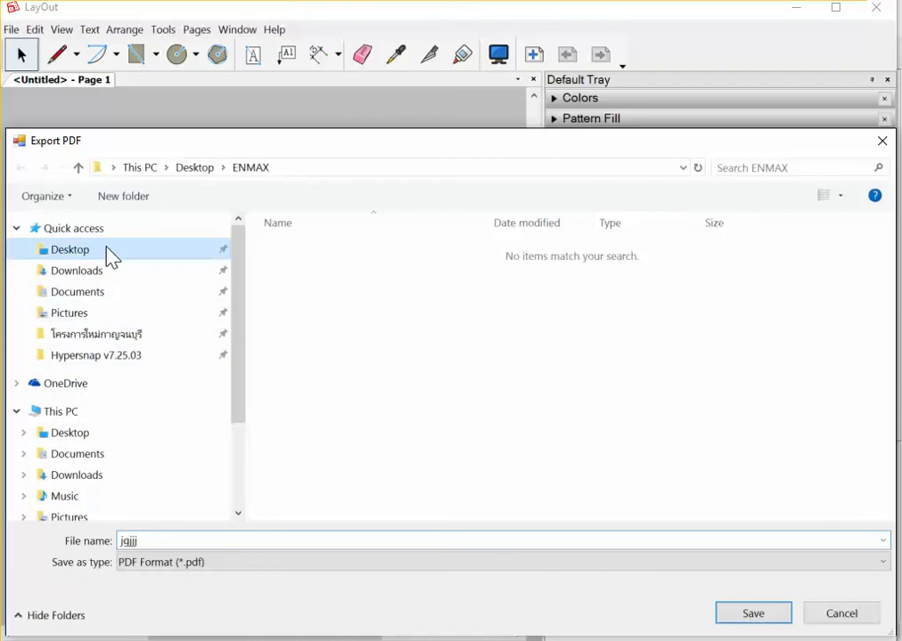
pyautogui.click(774, 617)
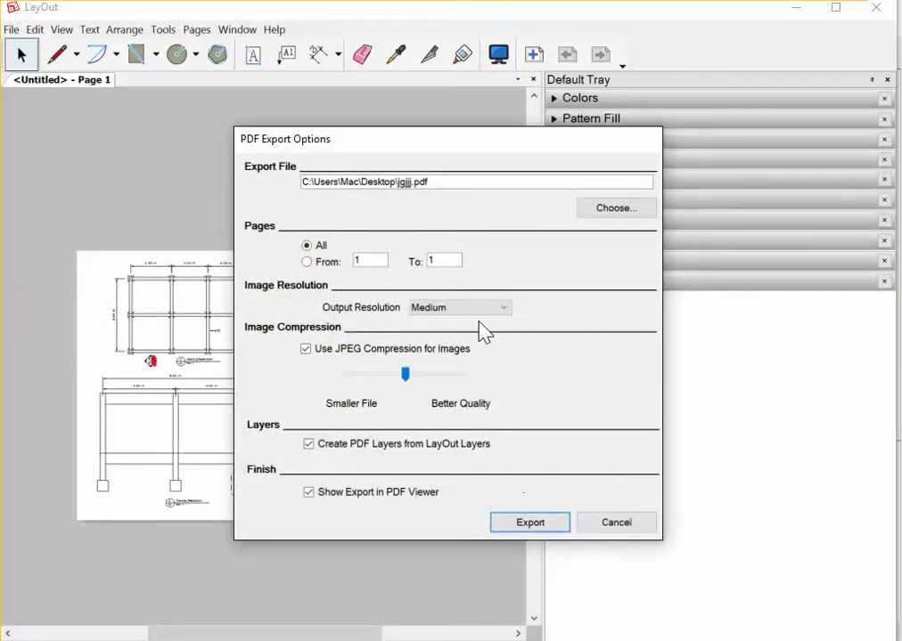
pyautogui.click(535, 526)
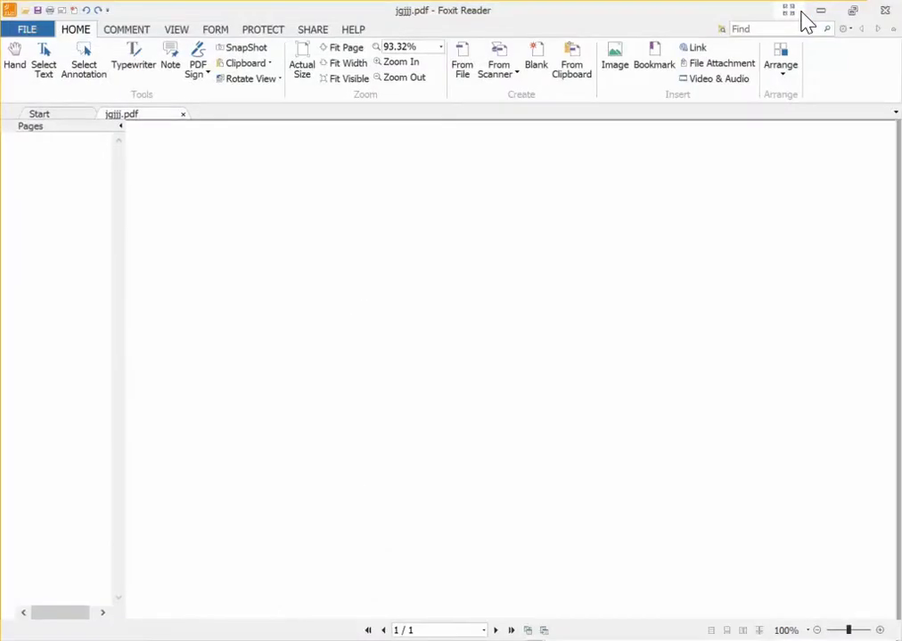
pyautogui.click(789, 11)
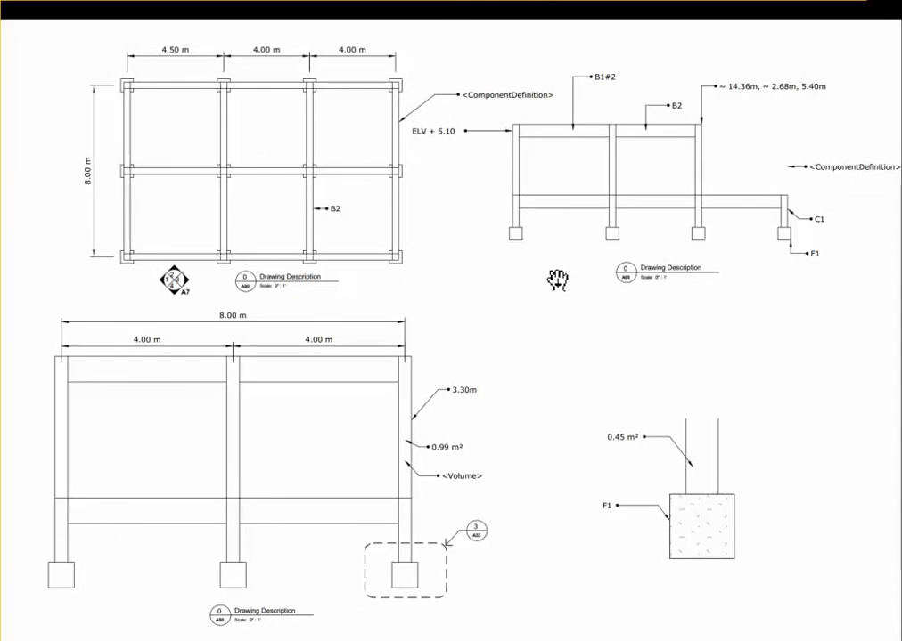